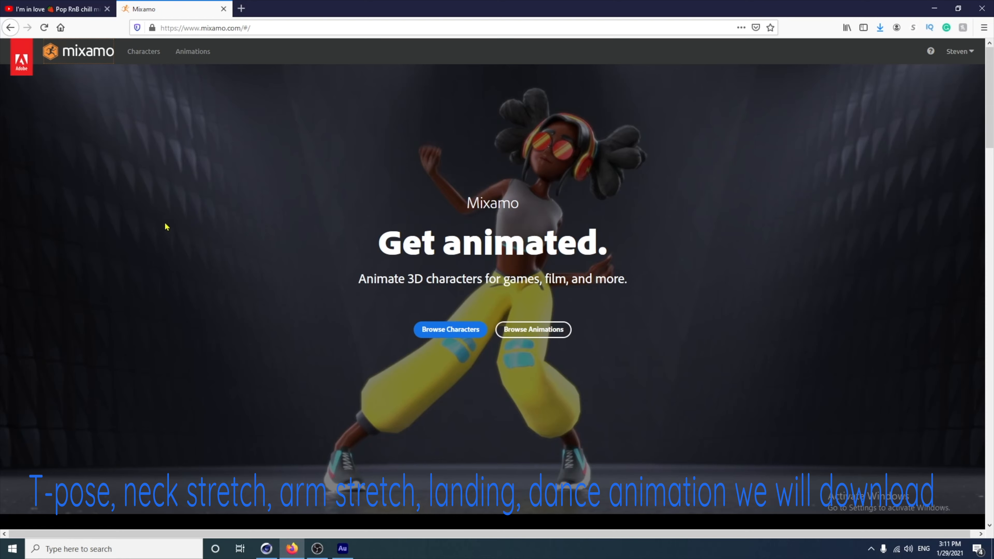
Step: Browse the Mixamo character library and use the Dummy character in place of Bryce
click(459, 329)
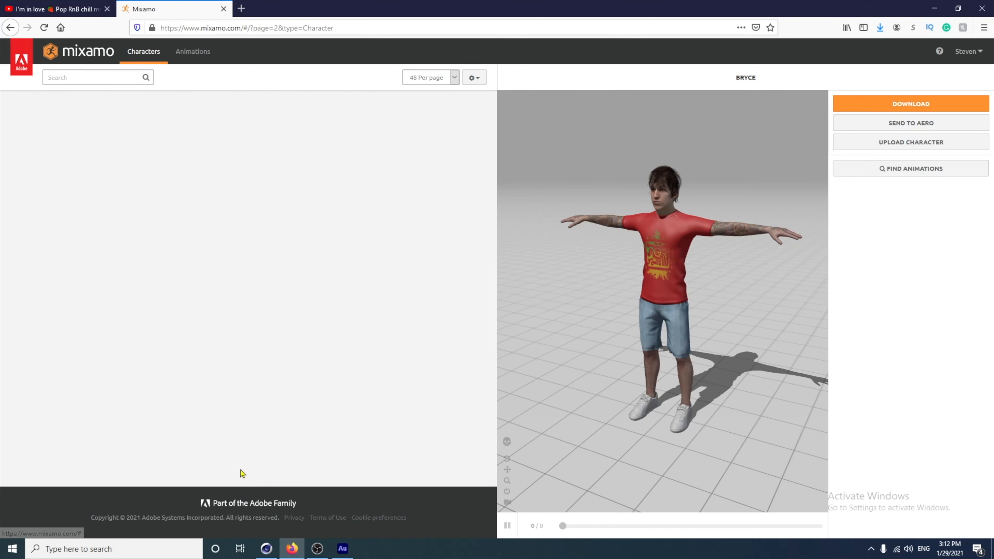
scroll(282, 435, down, 5)
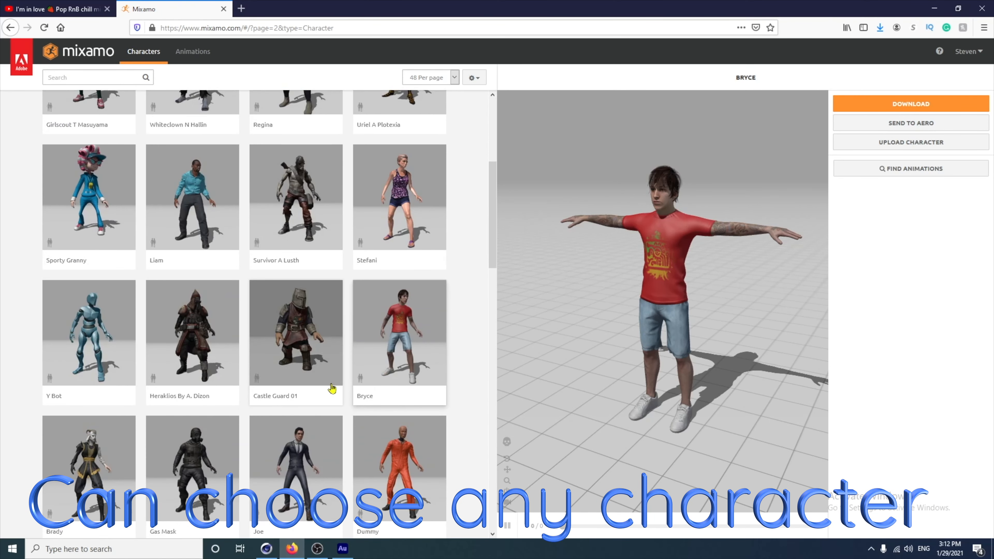
scroll(332, 388, down, 1)
click(332, 387)
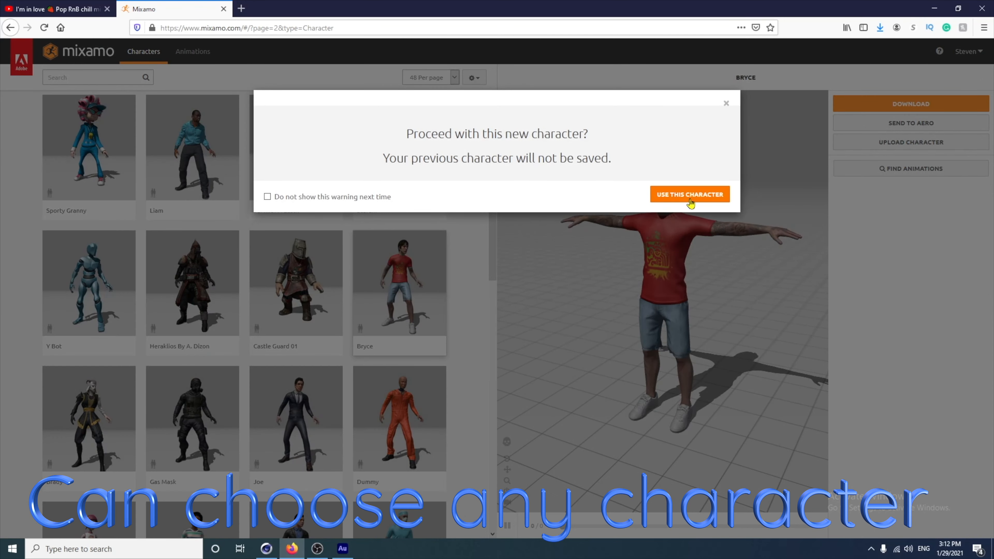
click(690, 195)
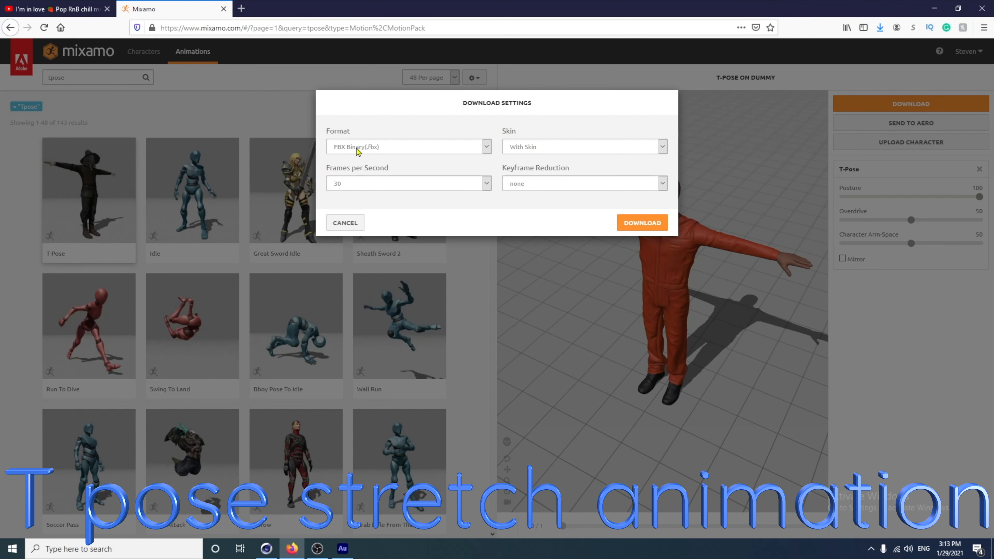
Step: Download the Dummy's T-Pose, Neck Stretching and Arm Stretching animations, using FBX Binary with skin at 30 frames per second for the T-Pose
click(642, 223)
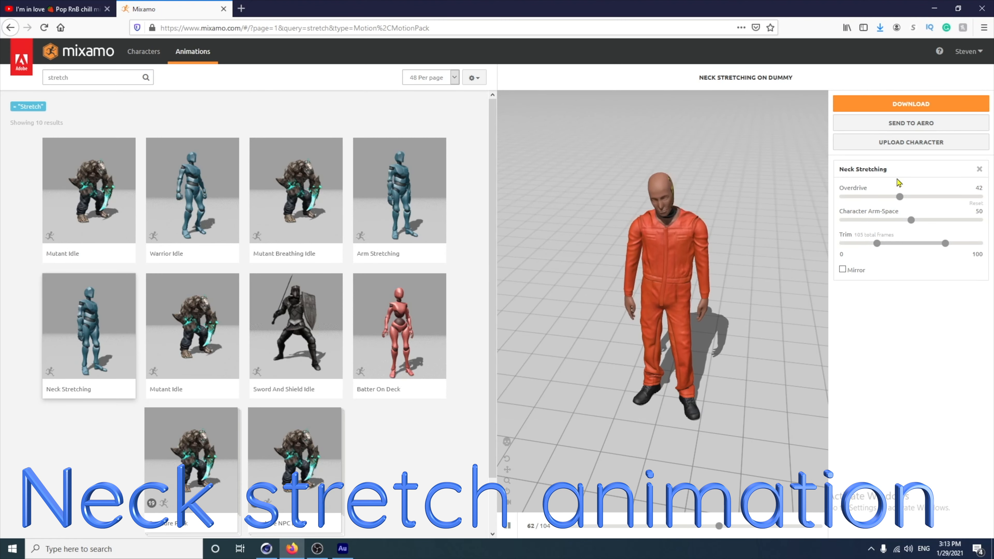
click(904, 104)
click(642, 223)
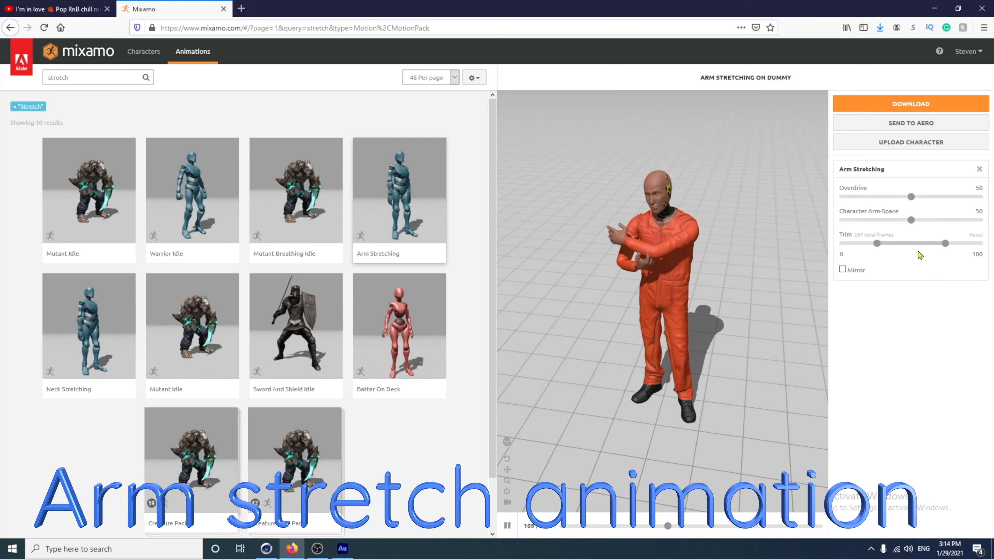
click(910, 105)
click(642, 223)
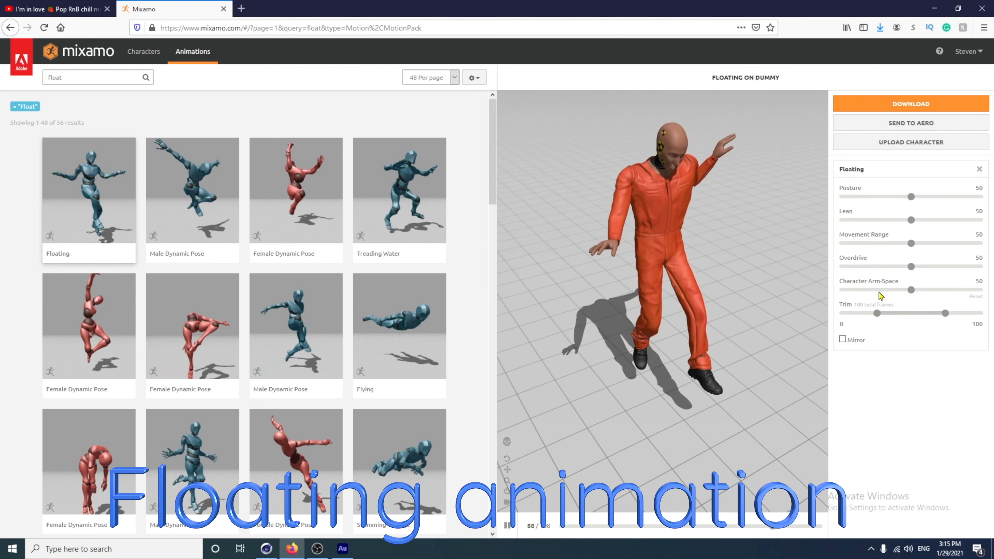
Step: Customize the Floating animation with Lean 56, Overdrive 17, Character Arm-Space 19 and Trim -50 to 150, and download it as FBX Binary with skin
drag(910, 266, 899, 268)
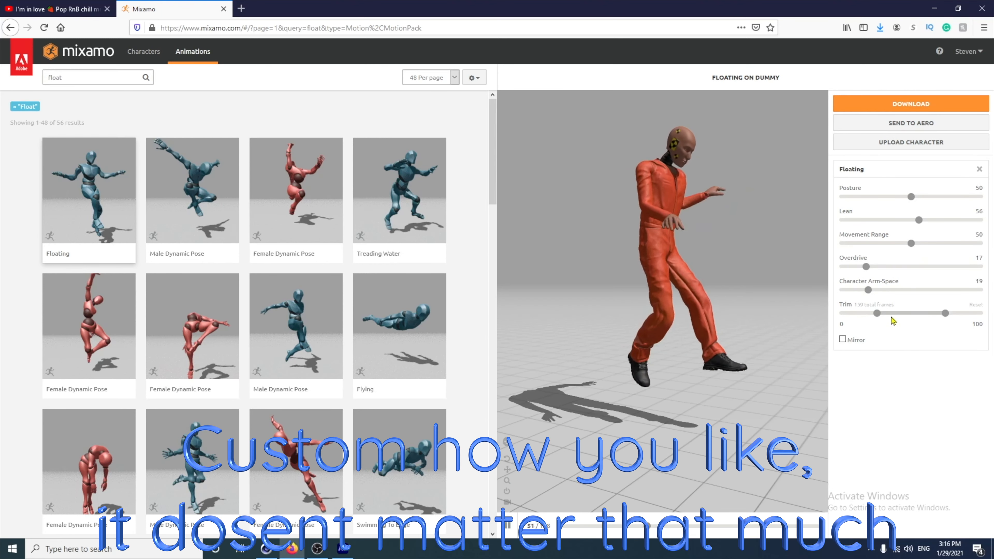
drag(877, 313, 854, 322)
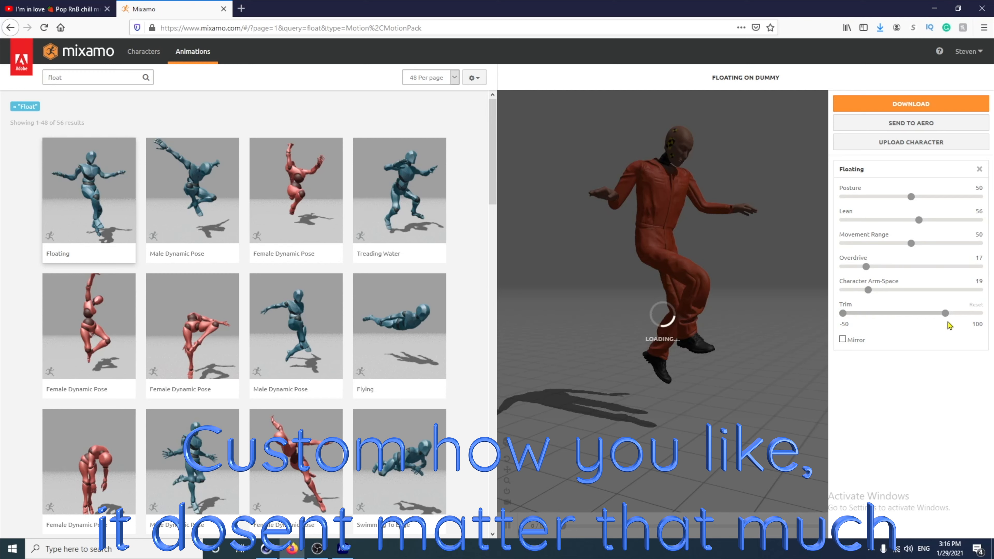
drag(945, 313, 991, 313)
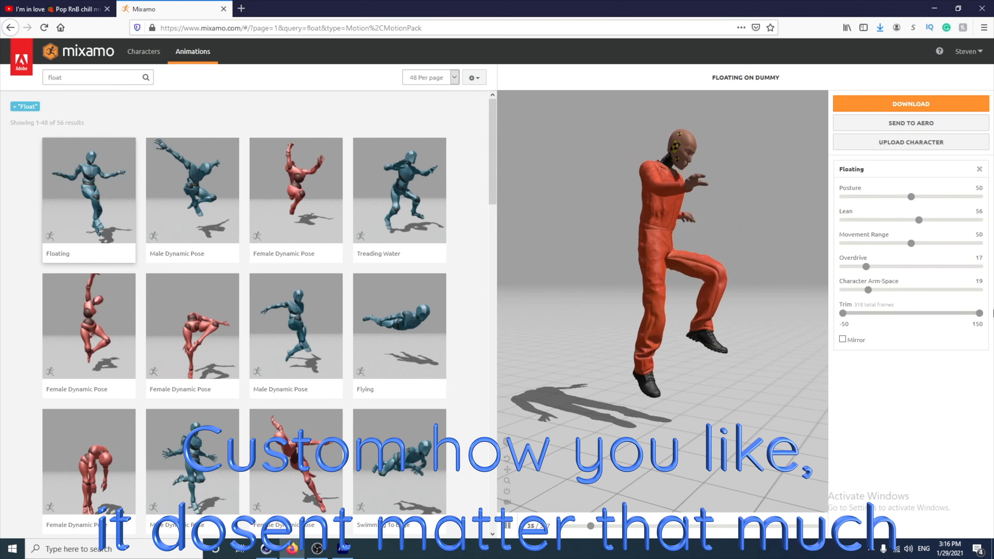
click(911, 104)
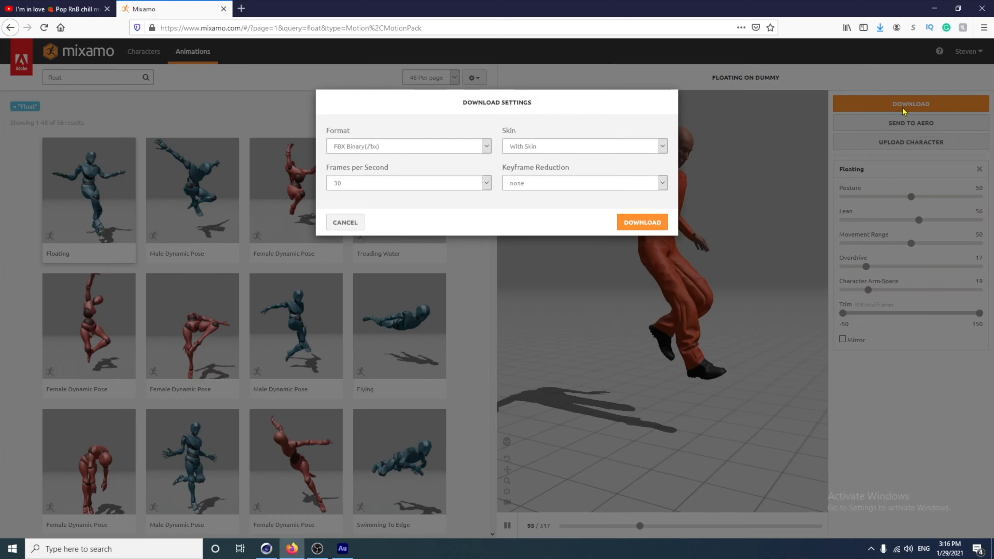
click(656, 227)
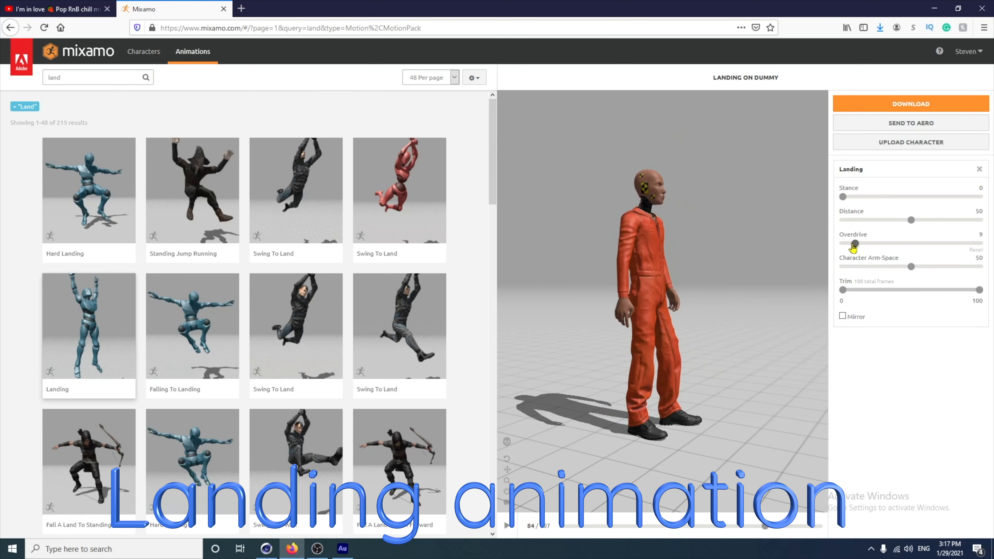
Step: Set the Landing animation's Overdrive to 5 and download it as FBX Binary with skin at 30 frames per second
drag(852, 241, 849, 247)
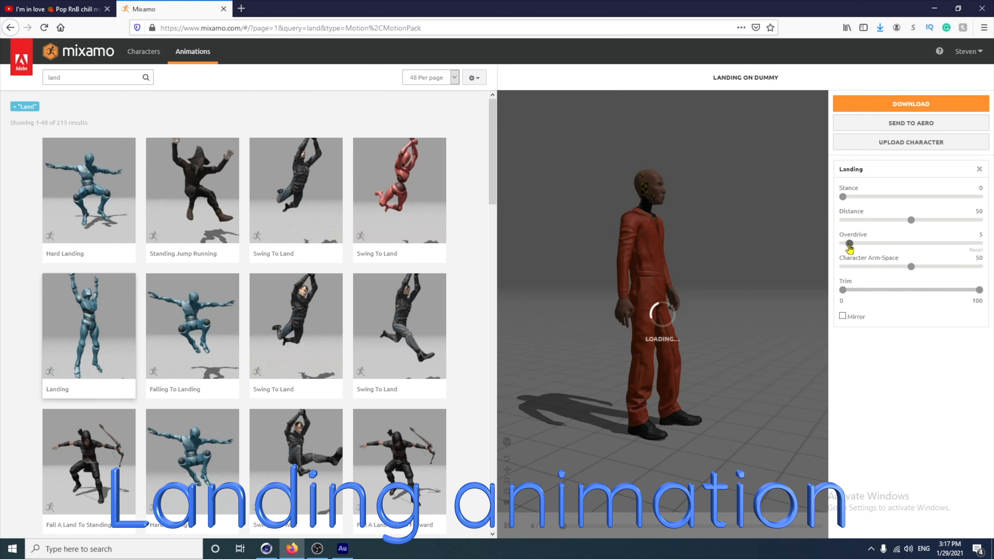
click(902, 104)
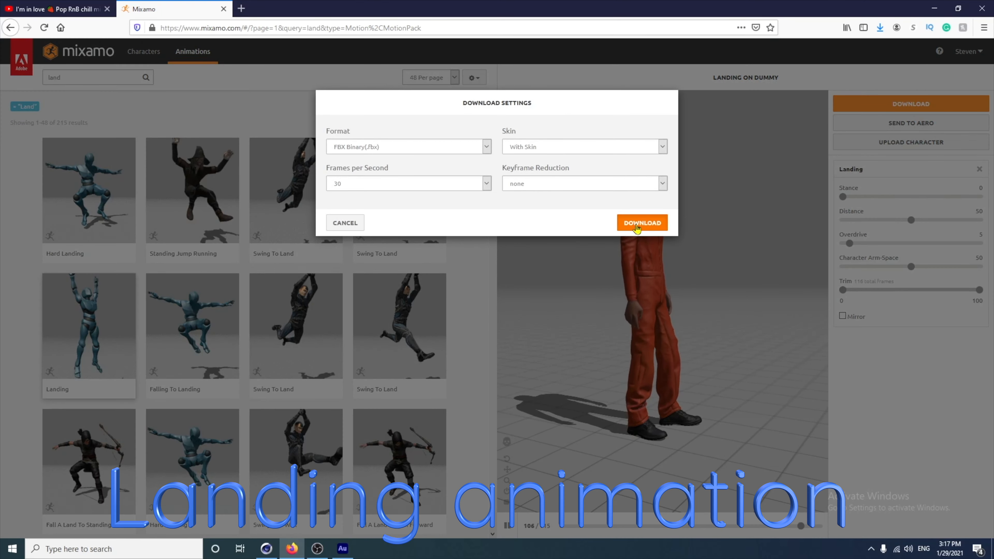
click(641, 223)
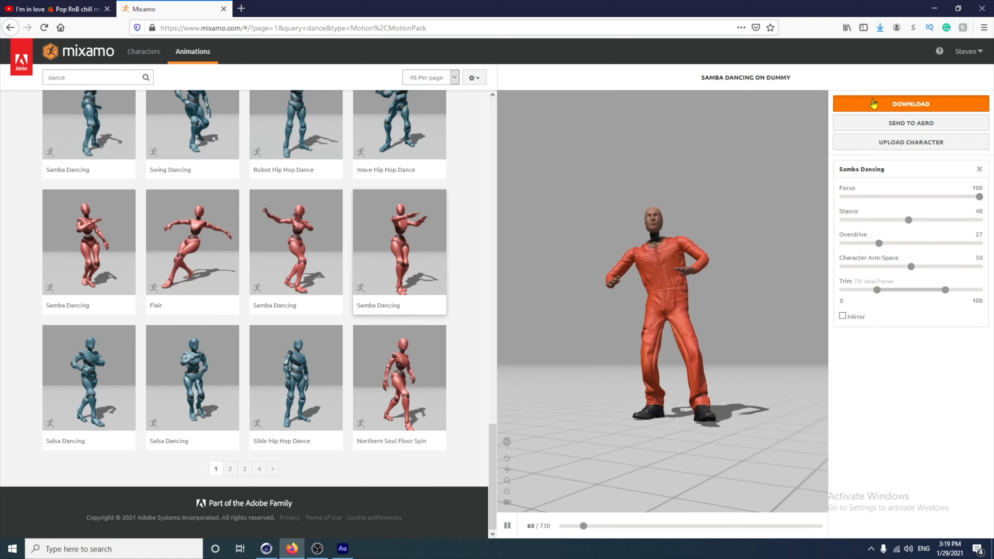
Step: Download the Samba Dancing animation as FBX Binary with skin, and show the downloaded file in its folder on the desktop
click(911, 104)
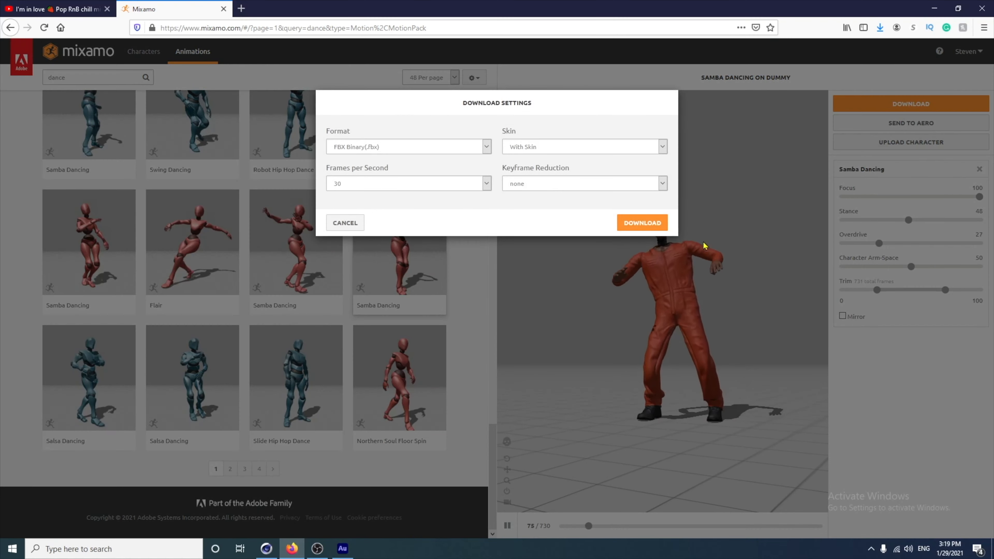
click(643, 223)
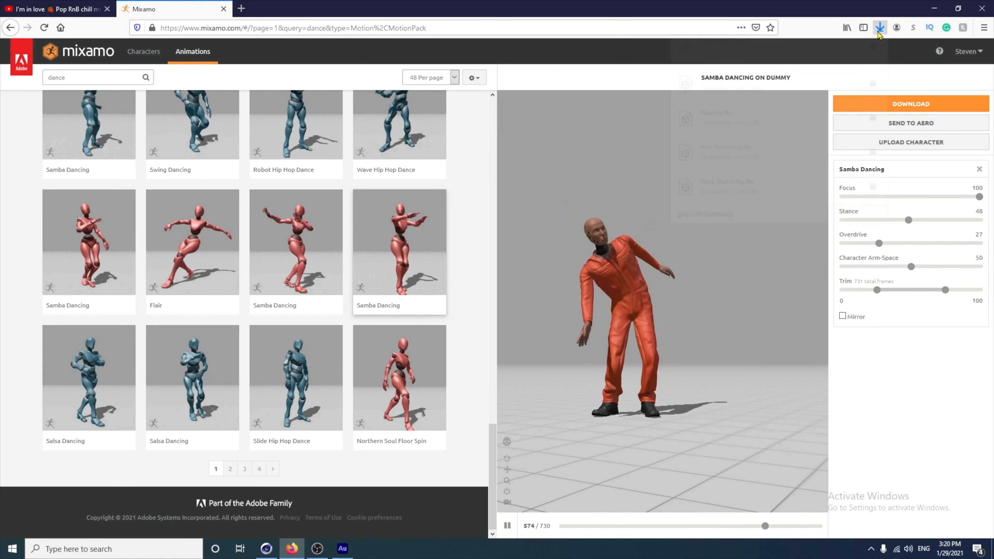
right_click(860, 51)
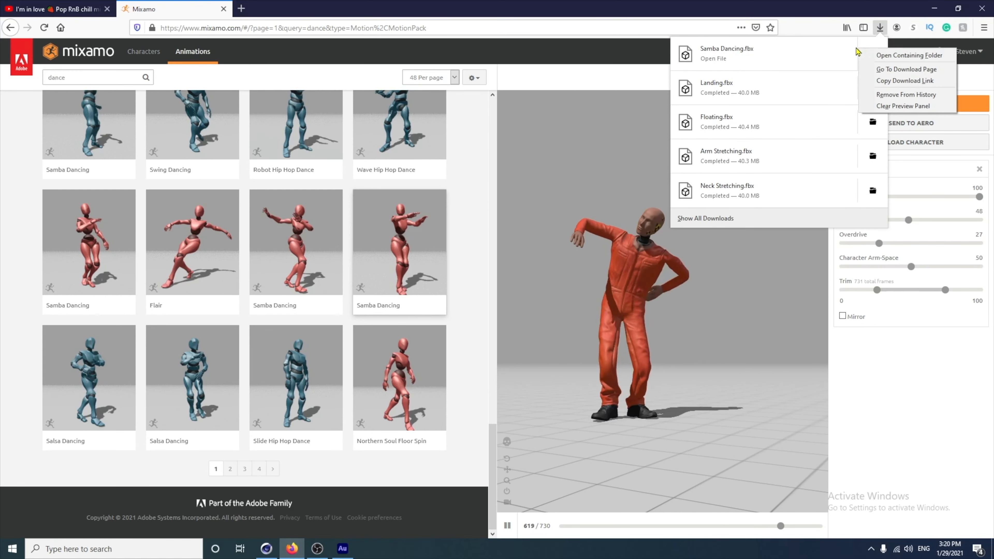
click(880, 55)
click(933, 8)
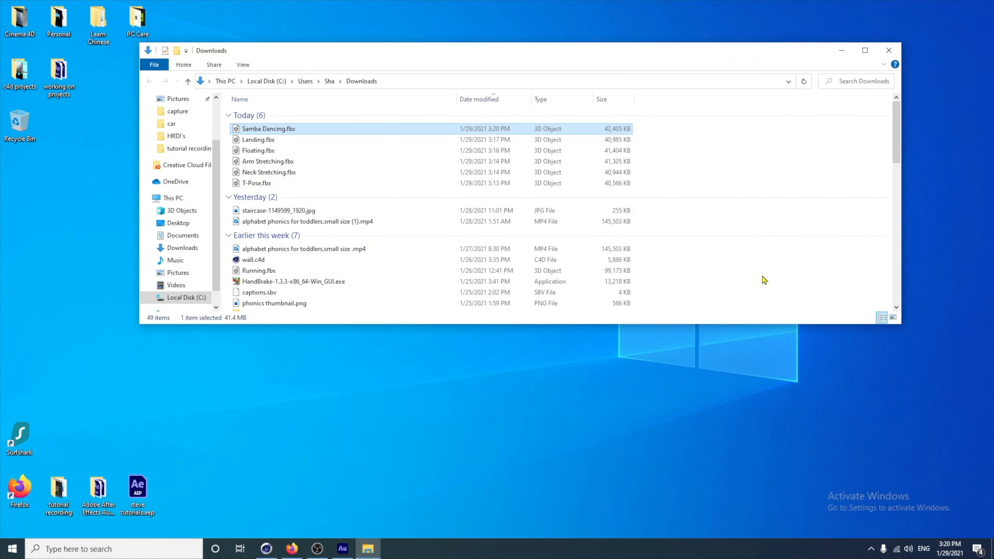
Step: Create a new desktop folder named "jet pack animations"
right_click(540, 389)
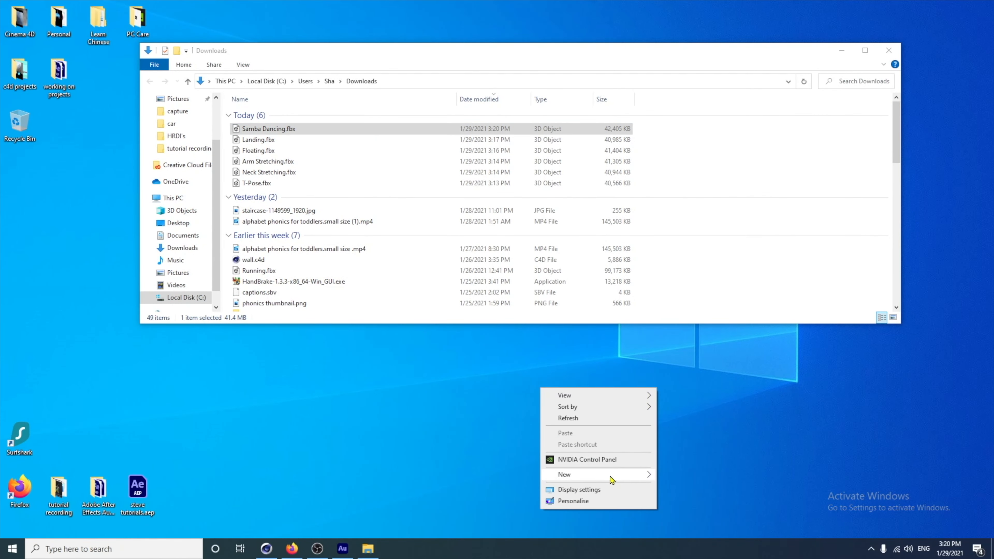
mouse_move(650, 475)
click(714, 265)
text(jet pack animations)
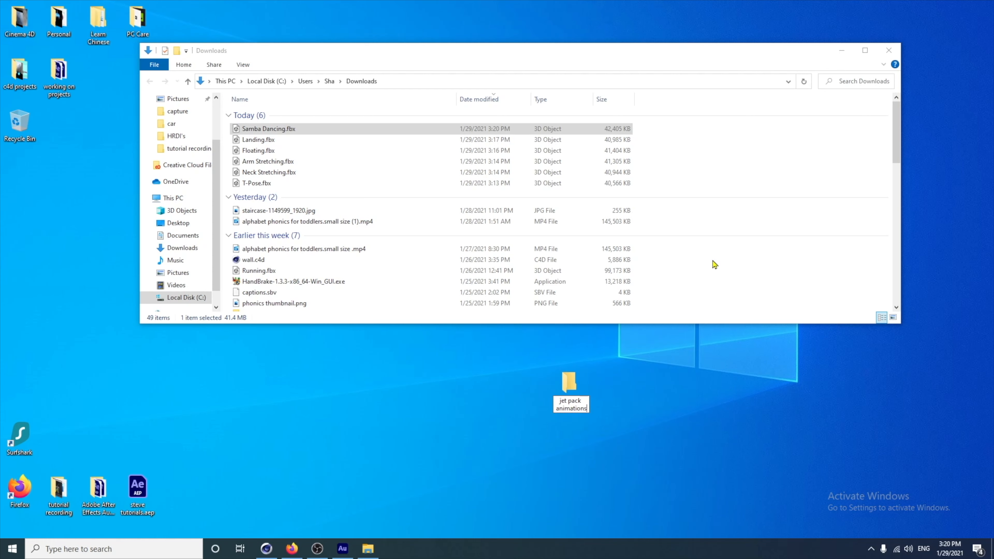
key(Return)
click(714, 265)
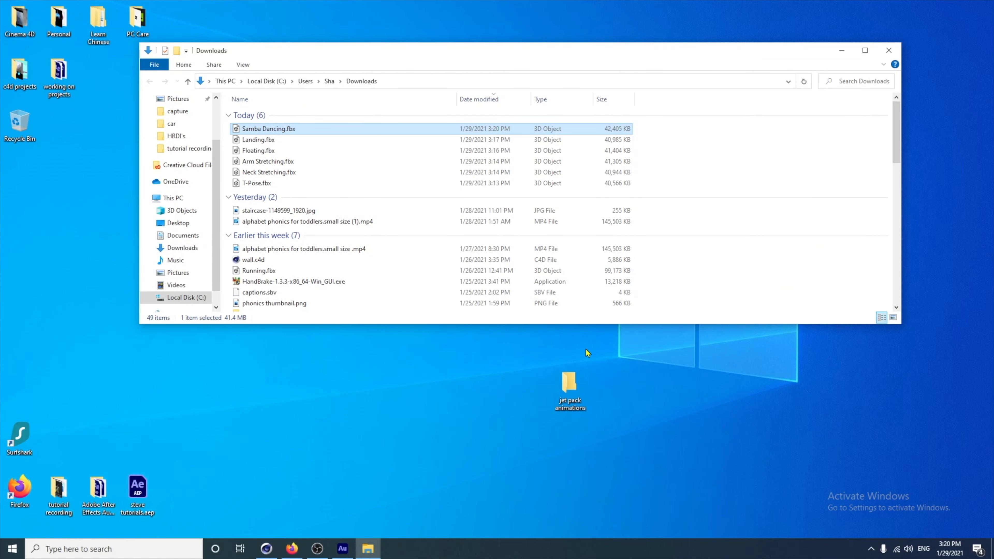
Step: Move the six downloaded FBX files, from T-Pose.fbx through Samba Dancing.fbx, into the jet pack animations folder
click(268, 185)
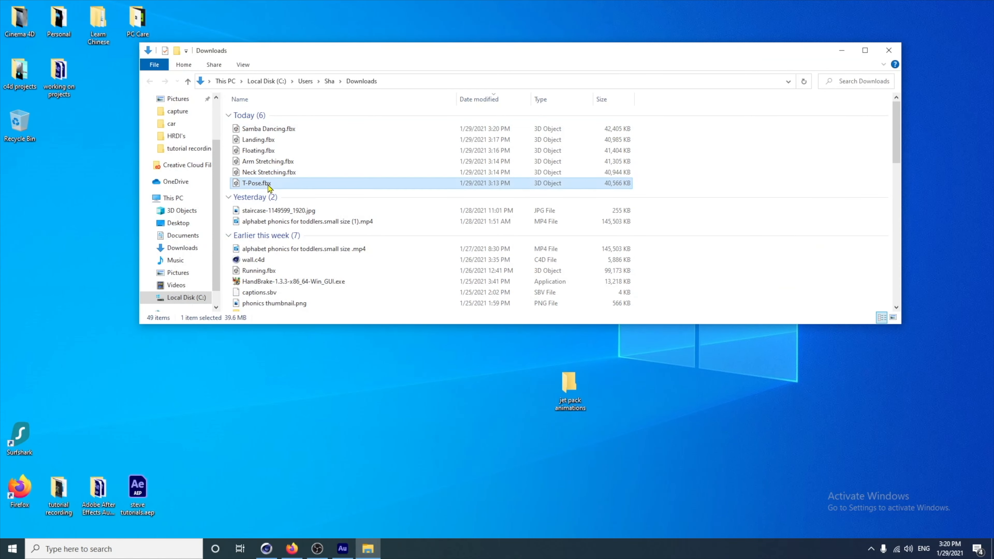
key(shift+Up)
key(shift+Up)
key(shift+Up)
key(shift+Up)
key(shift+Up)
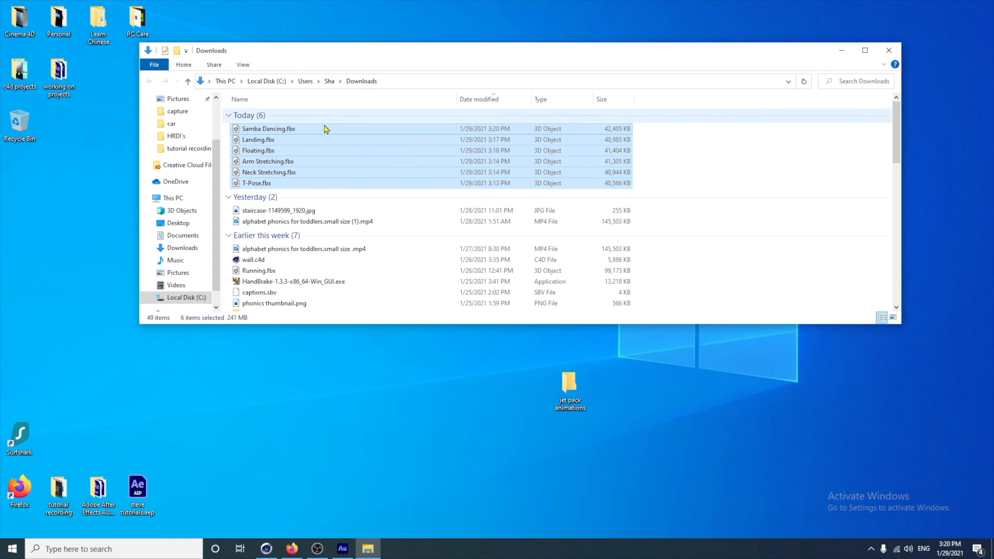
drag(264, 137, 569, 387)
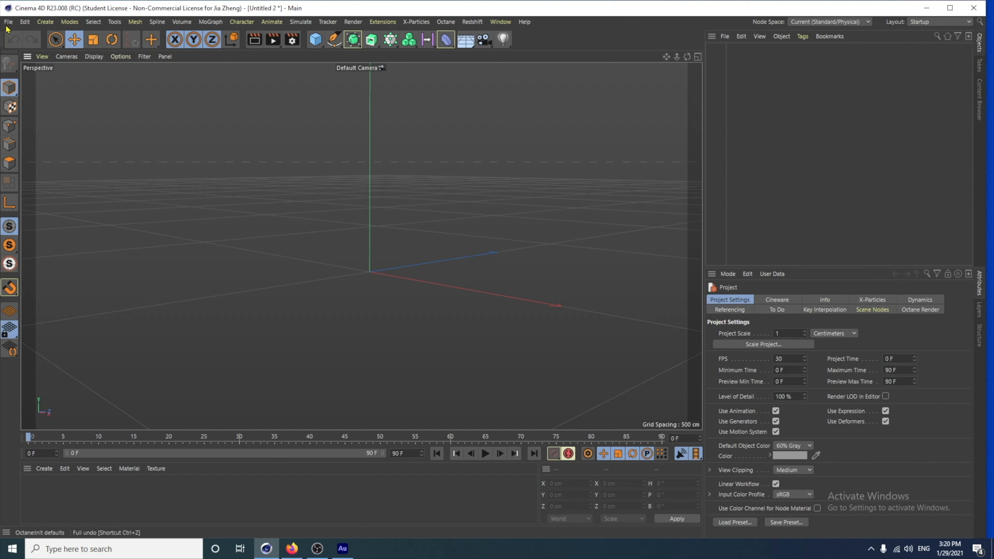
Step: In Cinema 4D, open Arm Stretching.fbx from the jet pack animations folder with the default FBX import settings, without reassigning included takes
click(8, 22)
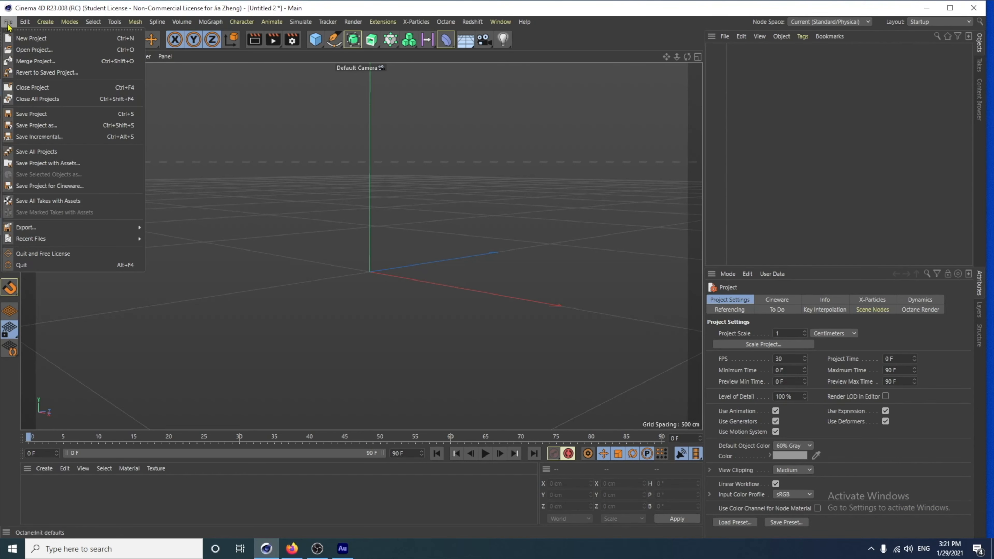
click(31, 49)
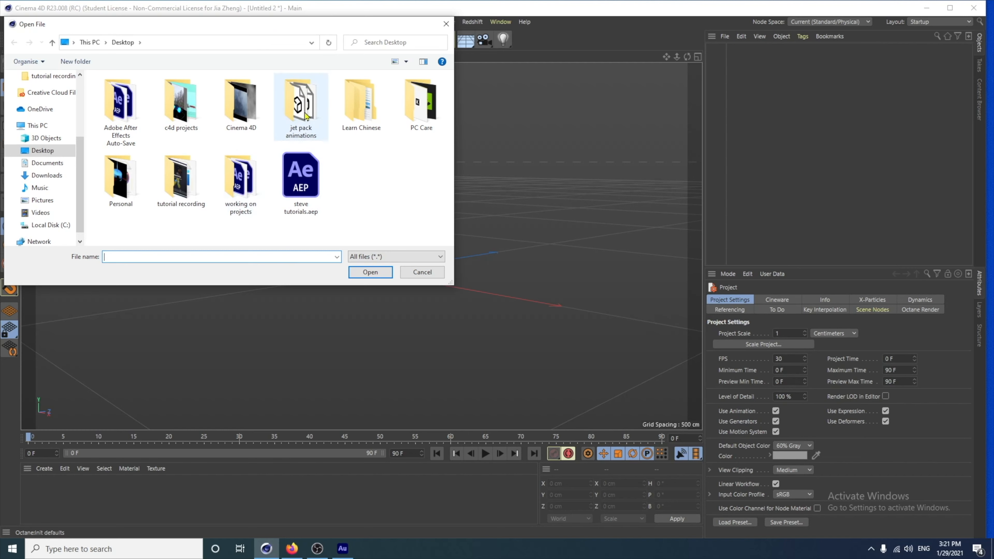
double_click(301, 105)
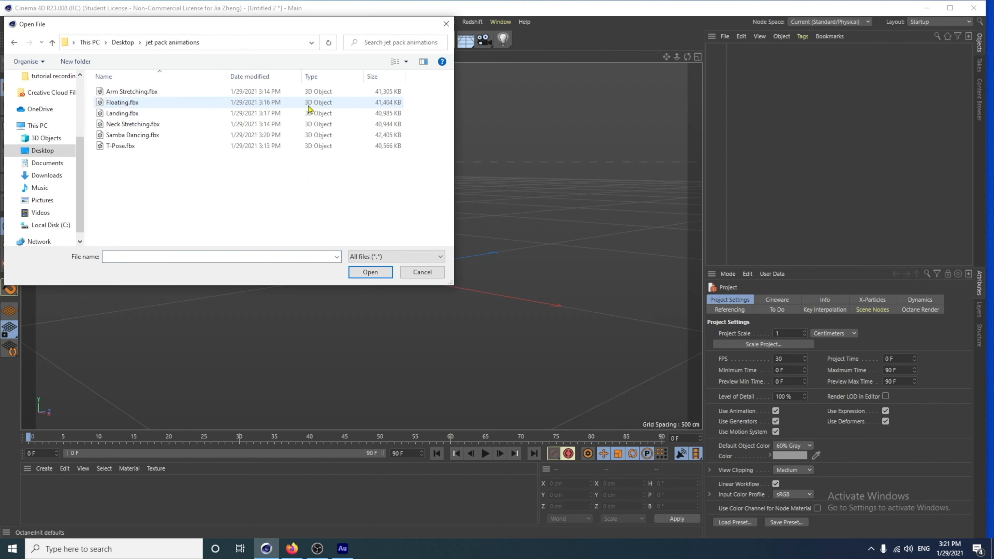
click(145, 92)
click(361, 271)
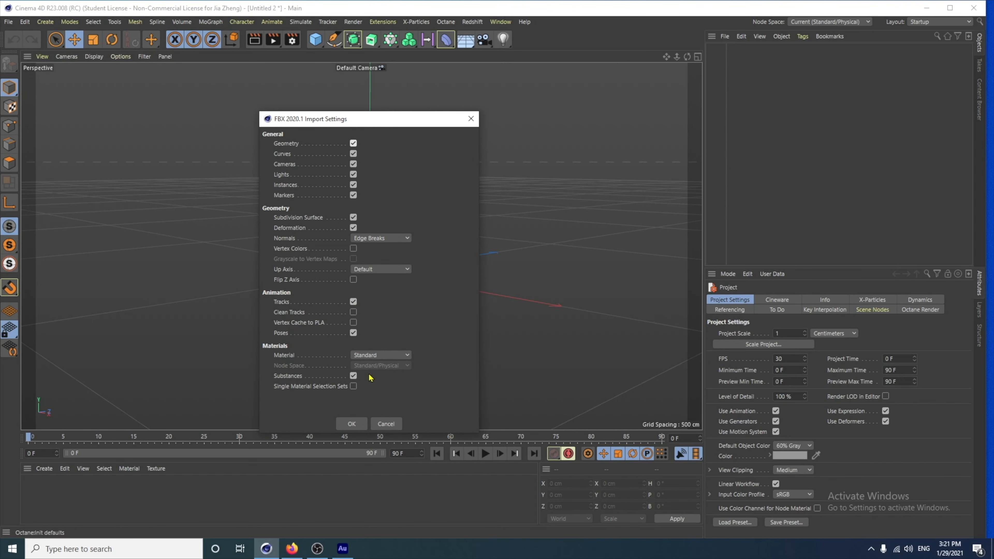
click(351, 424)
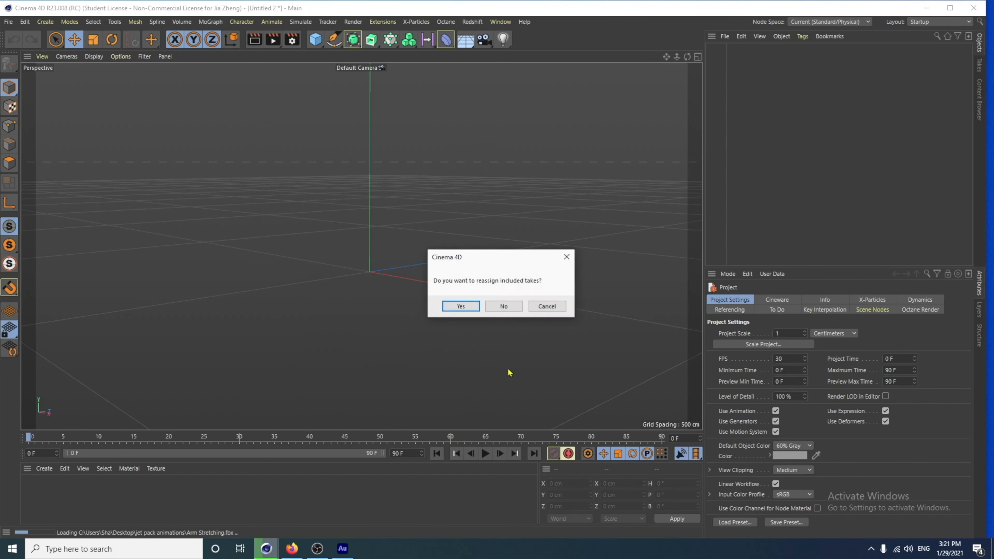
click(507, 306)
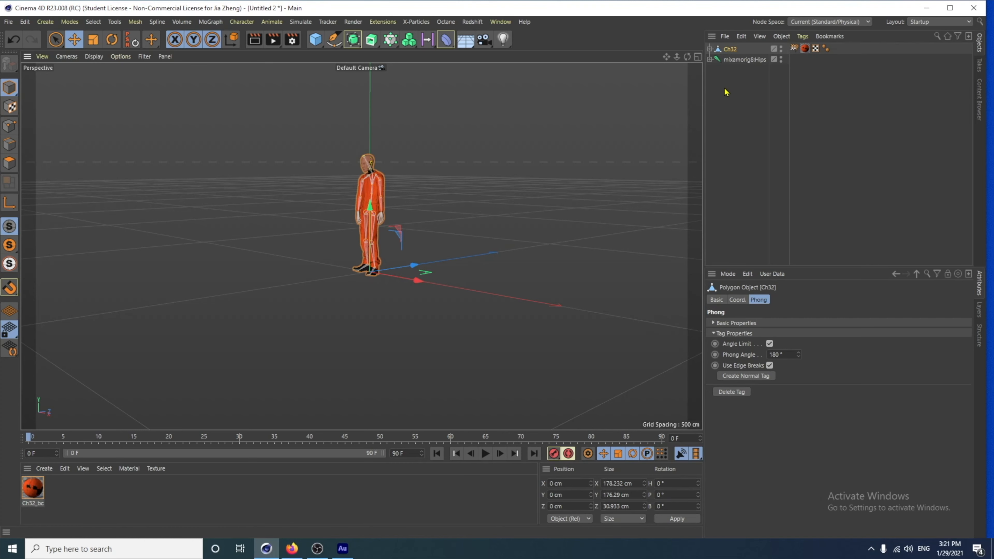
Step: Group the Ch32 mesh and the mixamorig8:Hips joint under a null named "arm stretch"
click(743, 60)
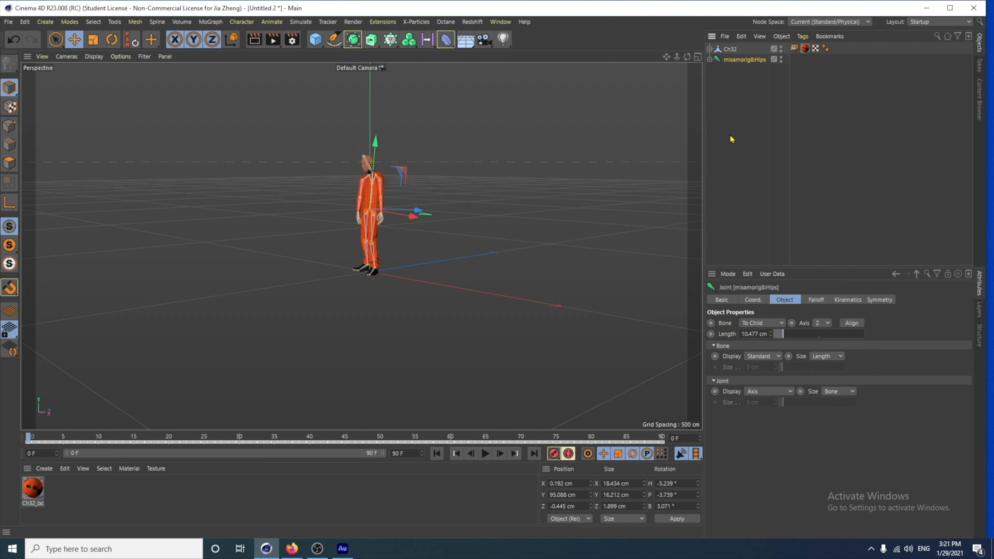
ctrl+click(730, 50)
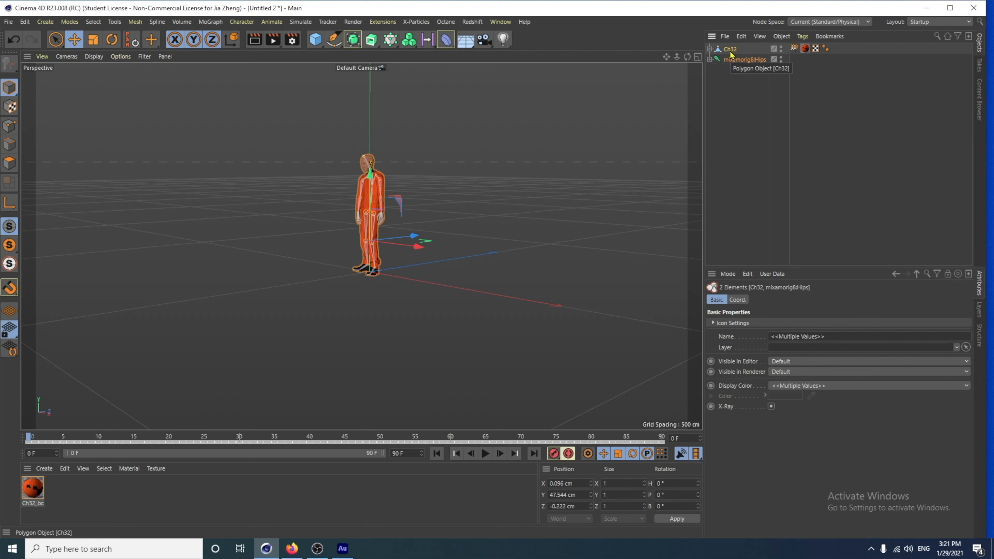
key(alt+g)
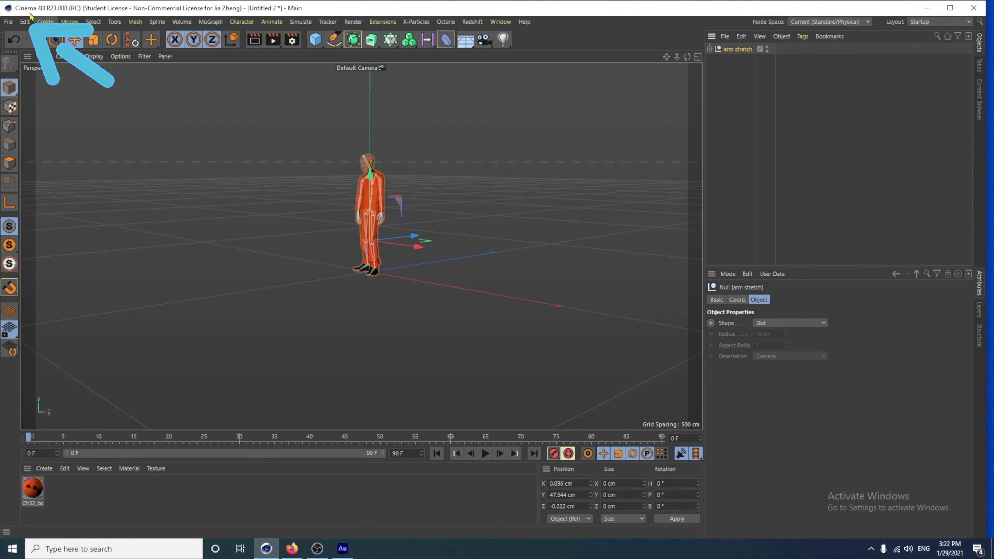
Step: Merge Floating.fbx from the jet pack animations folder into the project with the default FBX import settings, without reassigning included takes
click(8, 24)
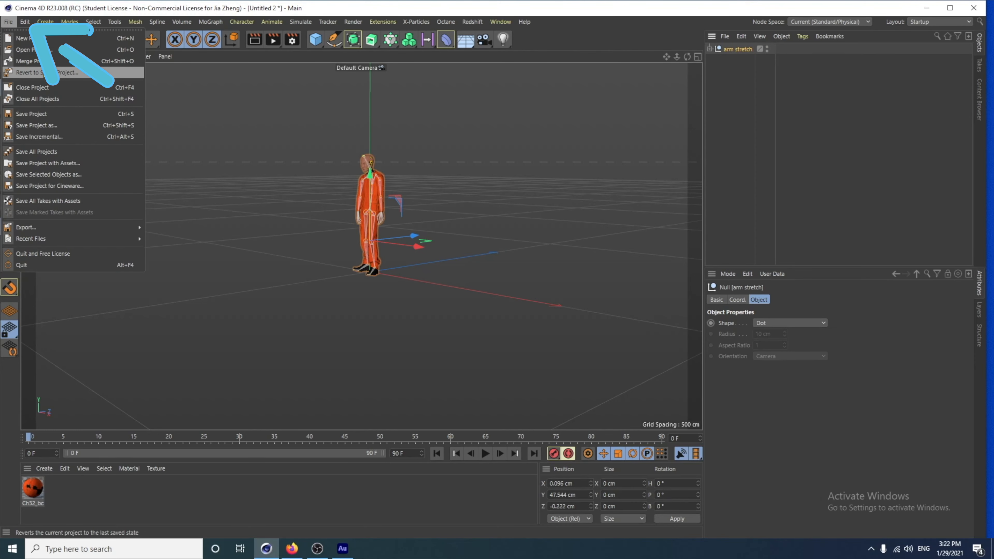
click(70, 60)
click(159, 113)
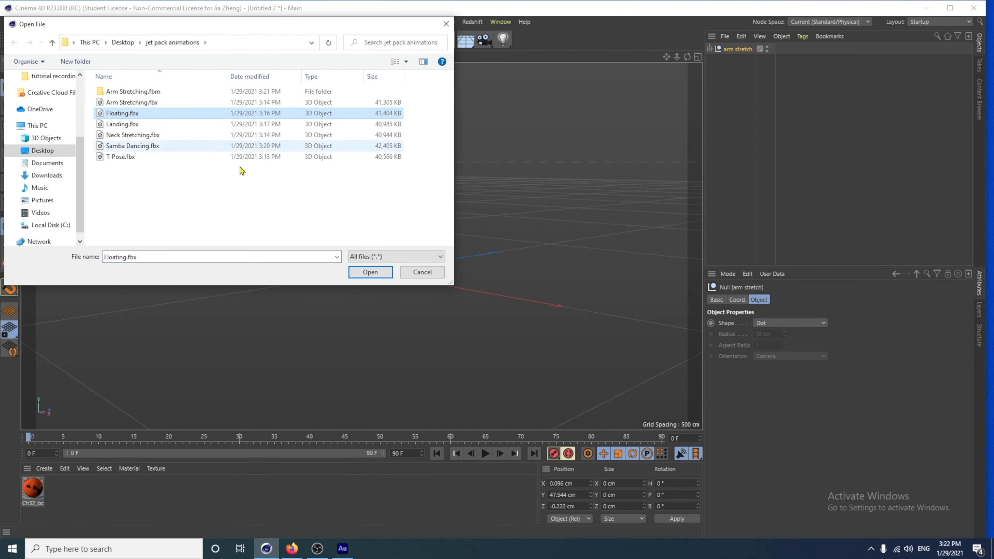
click(362, 278)
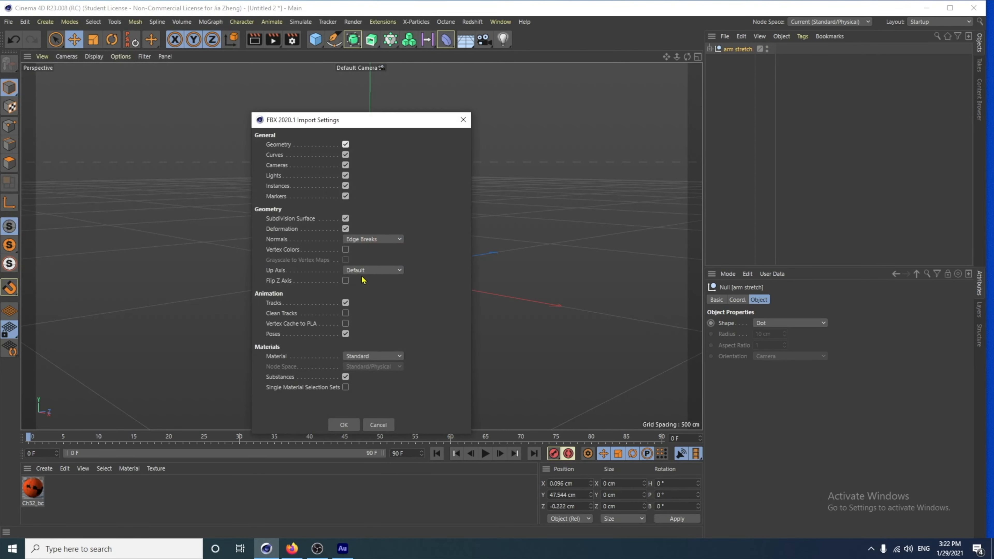
click(344, 425)
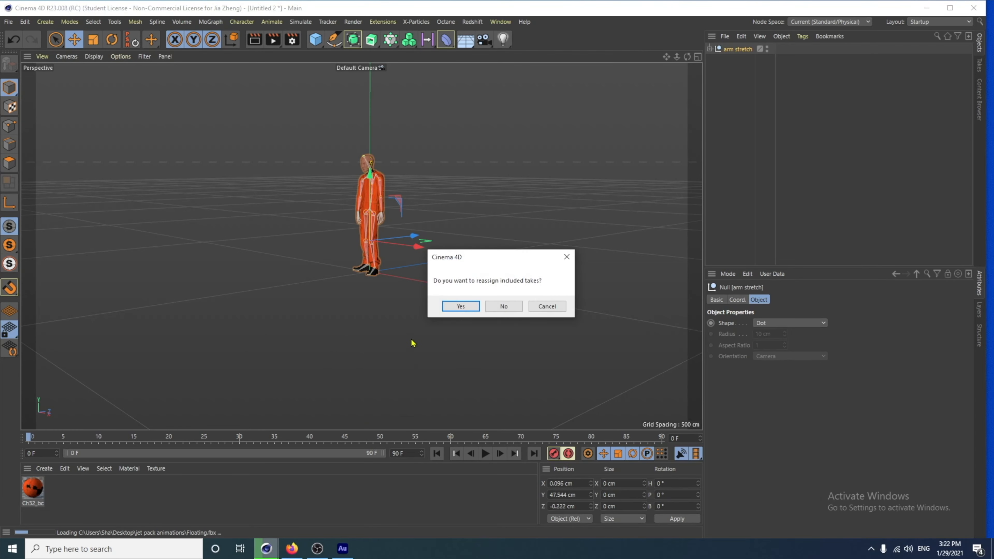
click(505, 307)
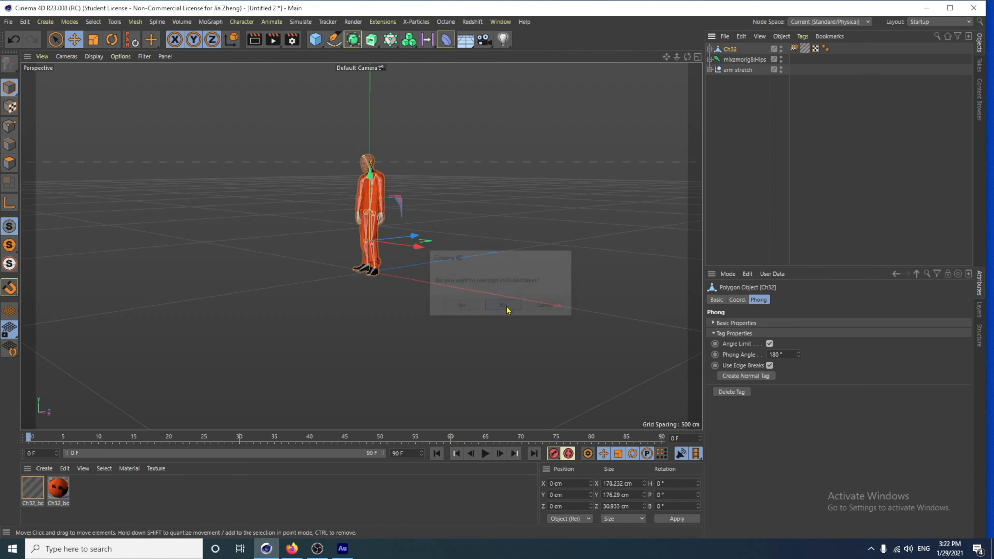
Step: Group the newly imported Ch32 mesh and mixamorig8:Hips joint under a null named "floating"
ctrl+click(742, 60)
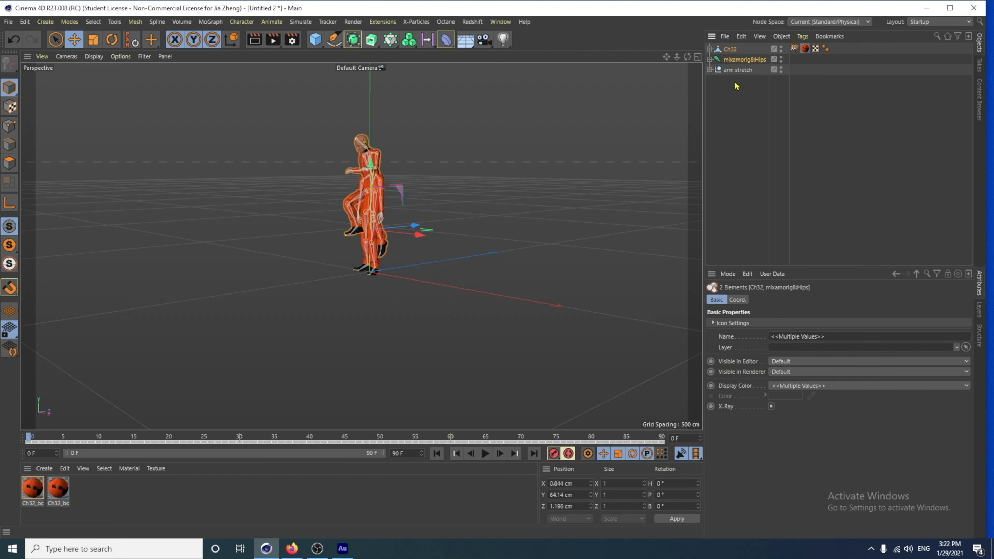
key(alt+g)
double_click(731, 50)
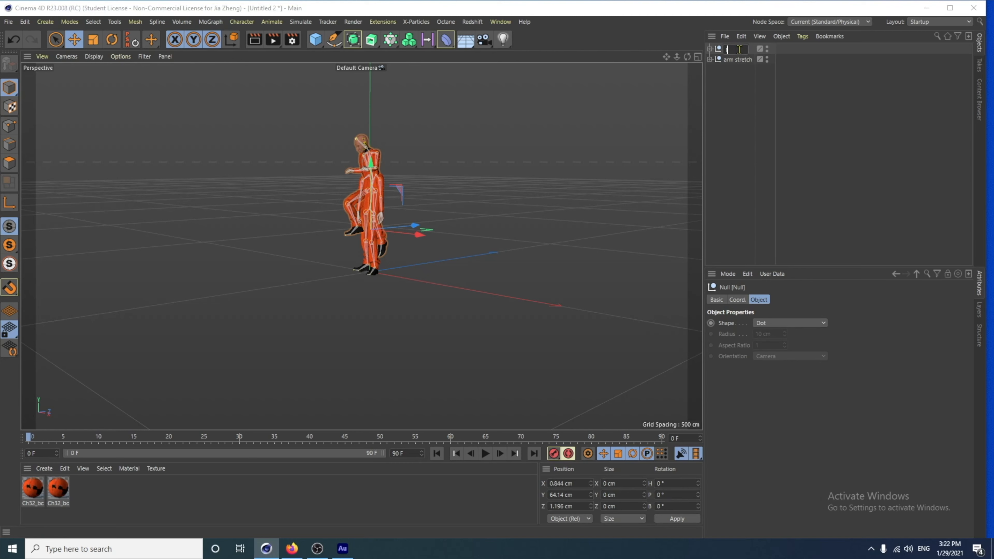
text(floating)
key(Return)
Step: Merge Landing.fbx from the jet pack animations folder into the project with the default FBX import settings, without reassigning included takes
click(6, 23)
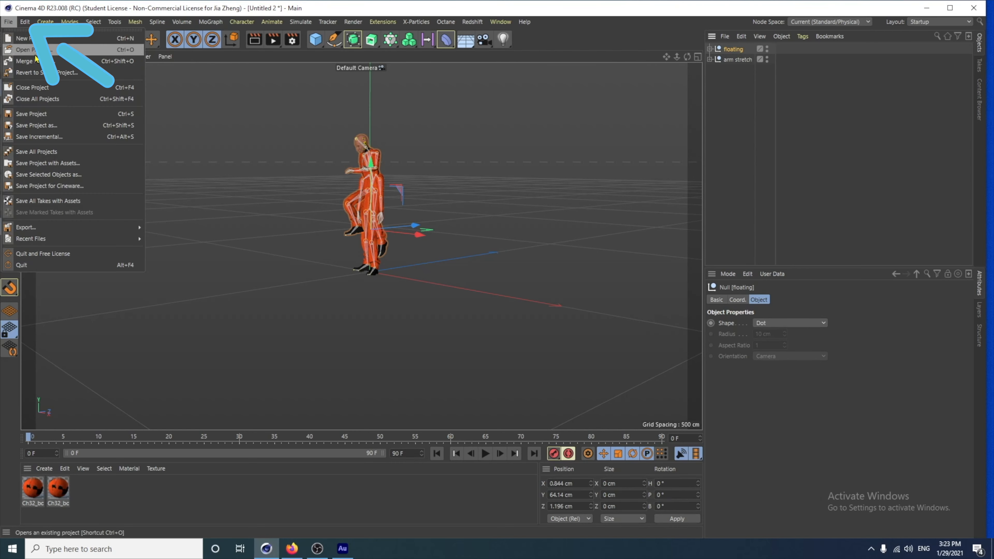
click(31, 60)
click(153, 136)
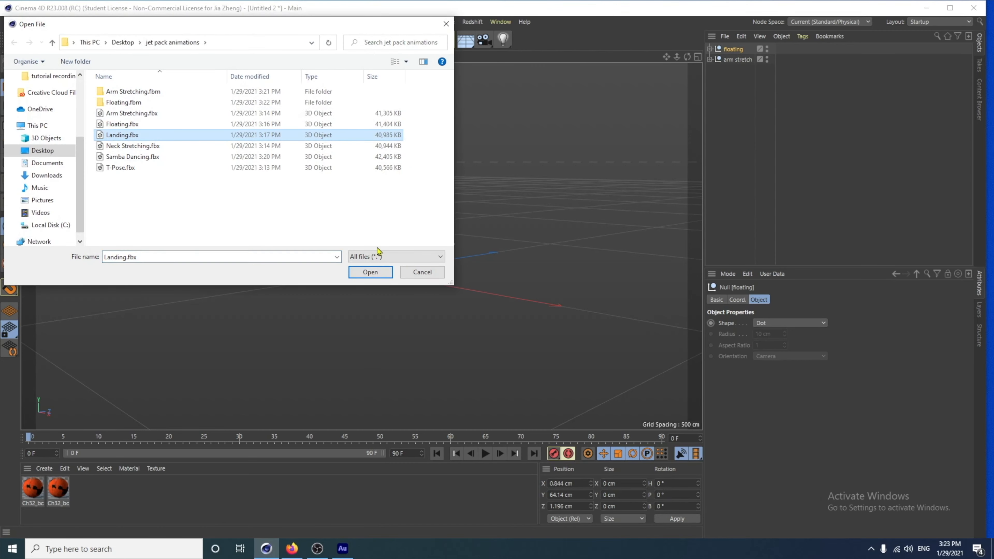
click(369, 272)
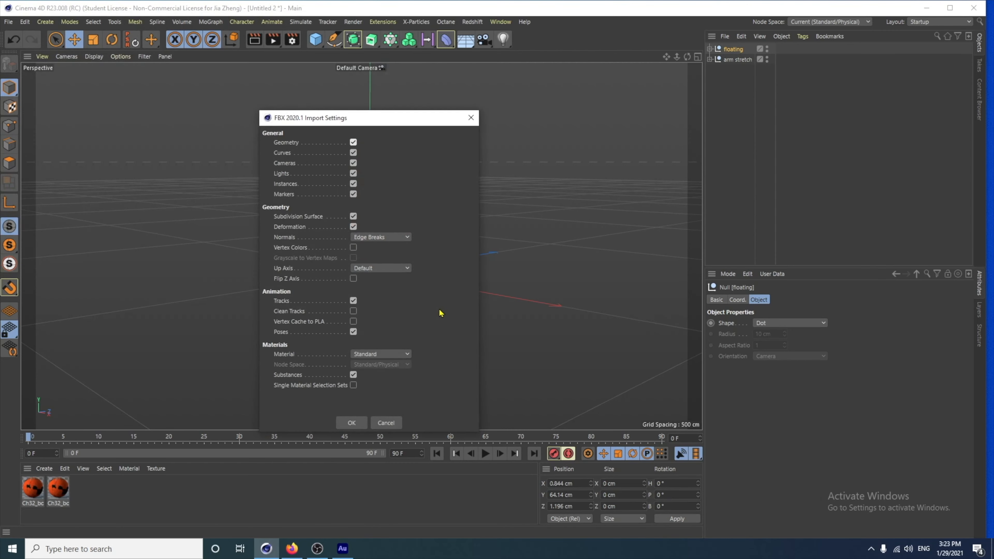
click(351, 423)
click(505, 306)
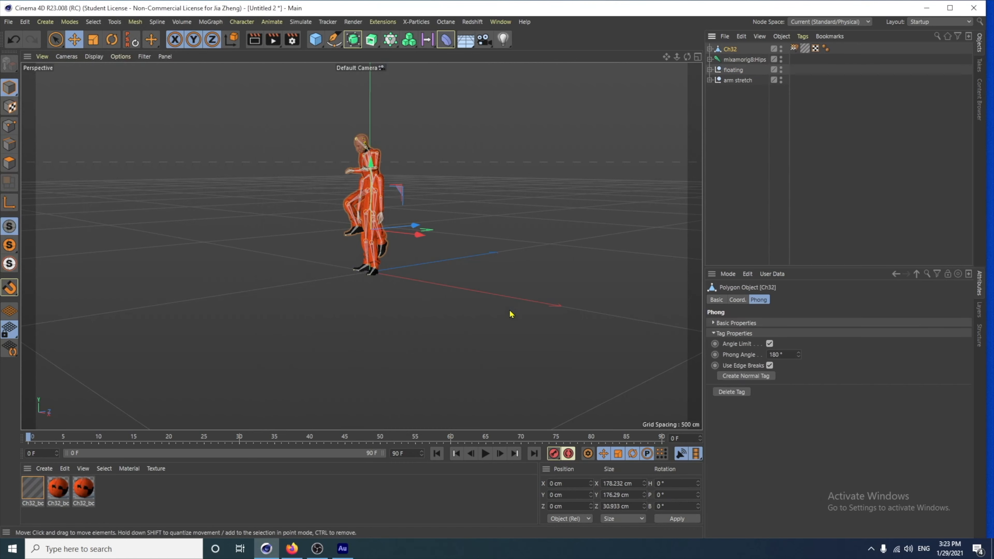
Step: Group the newly imported Ch32 mesh and mixamorig8:Hips joint under a null named "landing"
click(744, 61)
ctrl+click(730, 50)
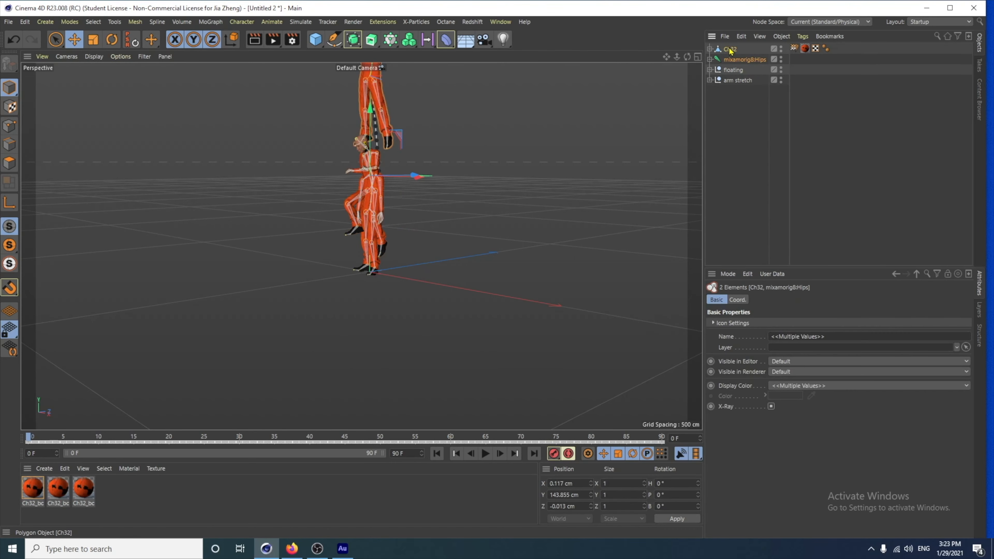
key(alt+g)
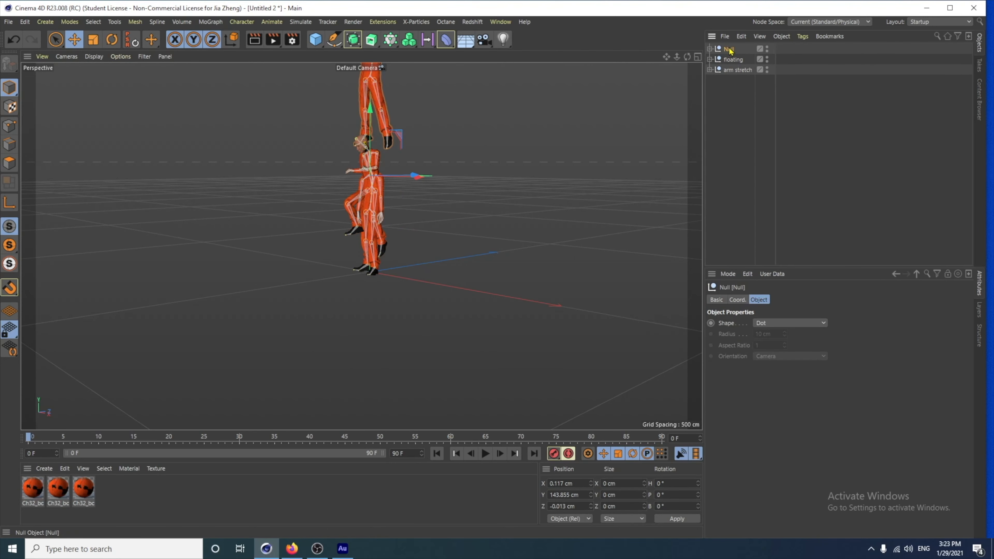
double_click(730, 49)
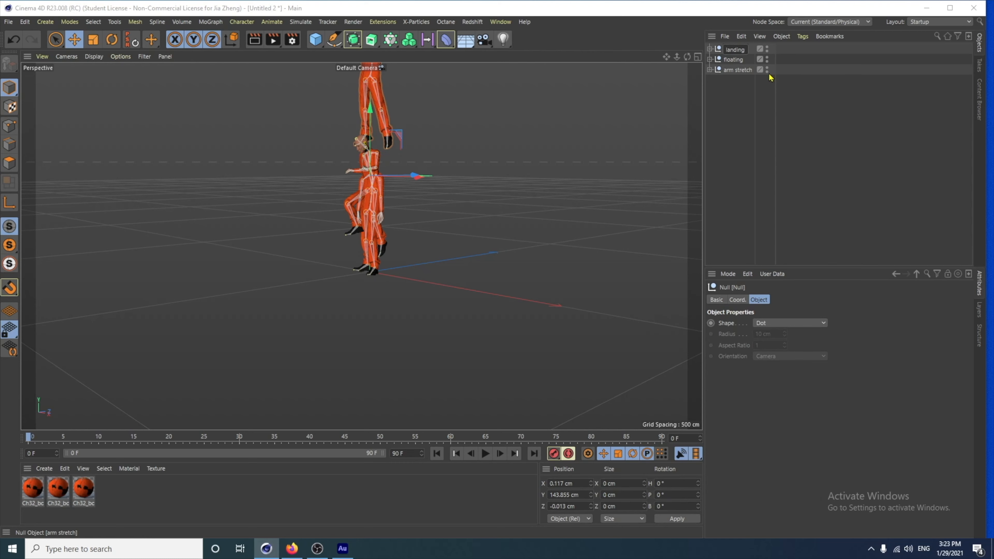
text(landing)
key(Return)
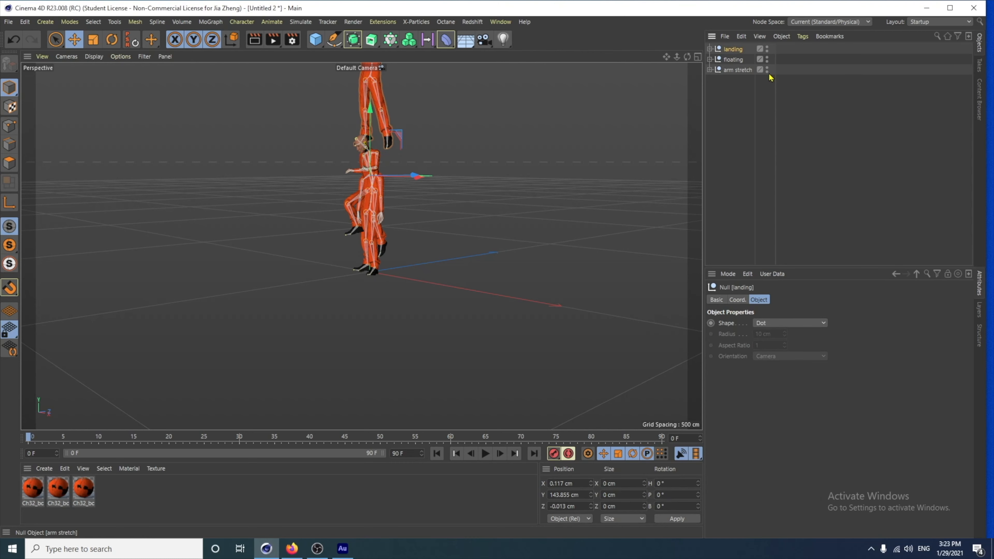
Step: Merge Neck Stretching.fbx from the jet pack animations folder into the project with the default FBX import settings, without reassigning included takes
click(13, 24)
click(28, 49)
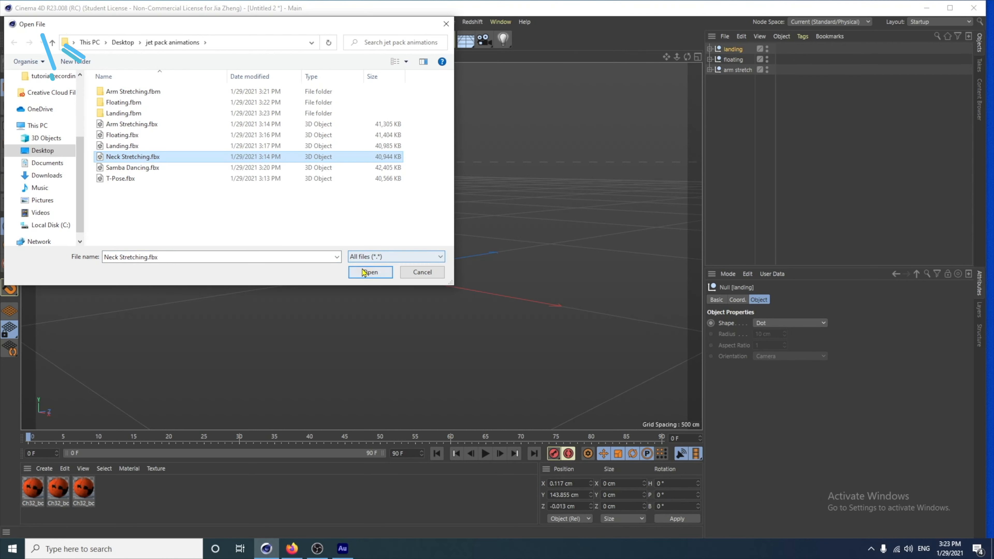
click(364, 272)
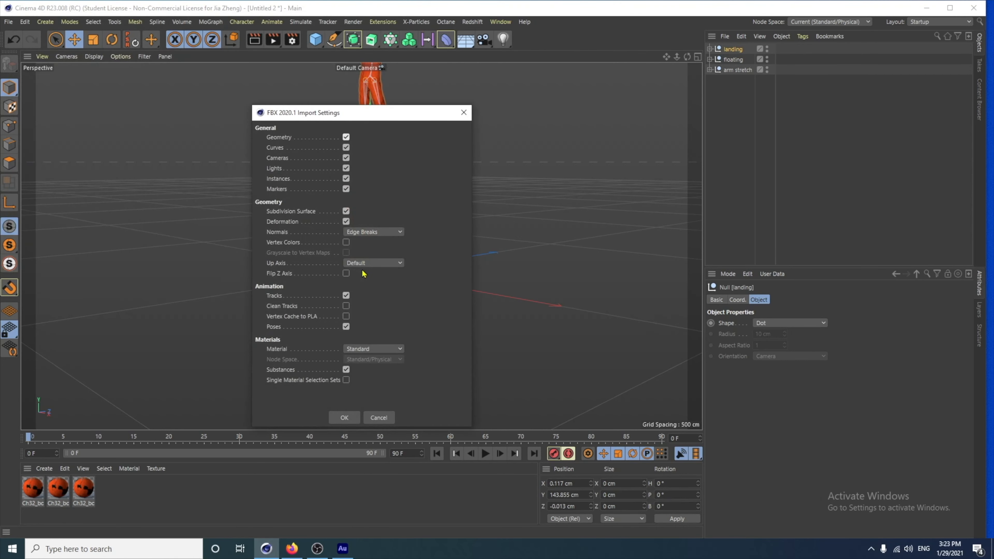
click(344, 418)
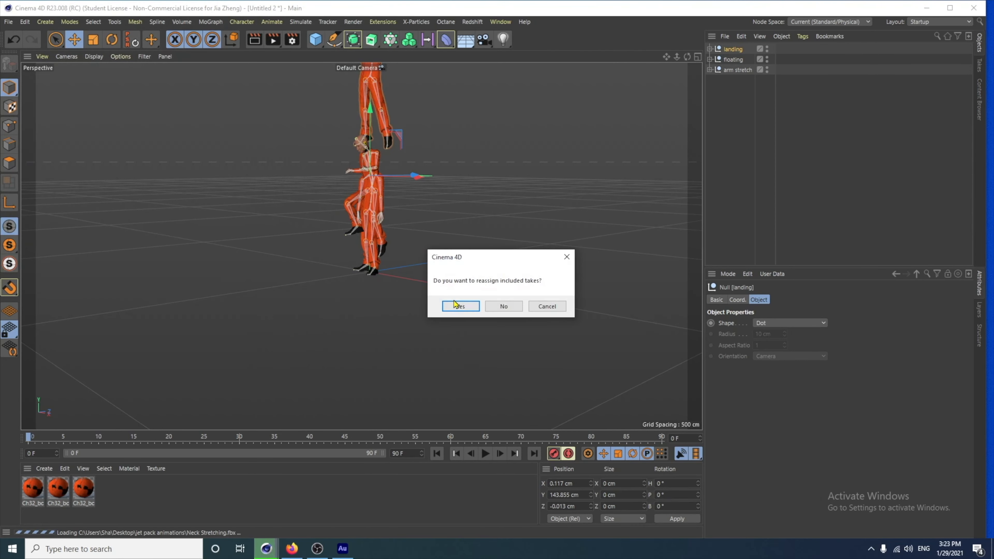
click(505, 307)
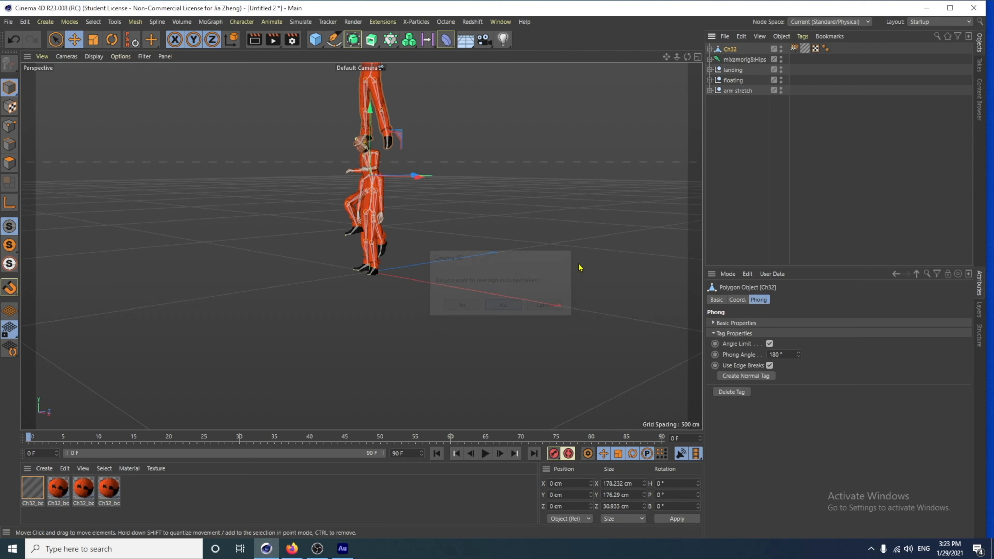
Step: Group the newly imported Ch32 mesh and mixamorig8:Hips joint under a null named "neck stretch"
ctrl+click(726, 59)
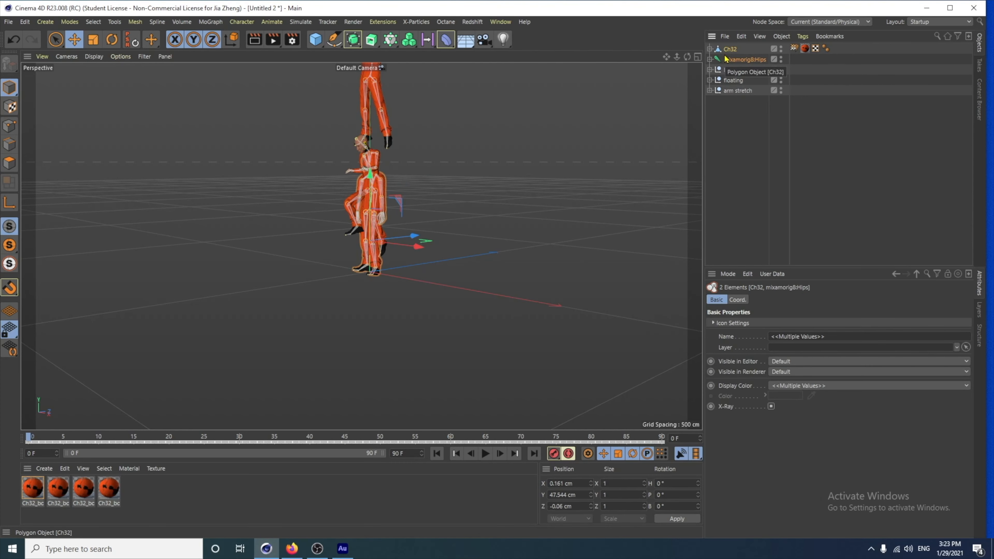
key(alt+g)
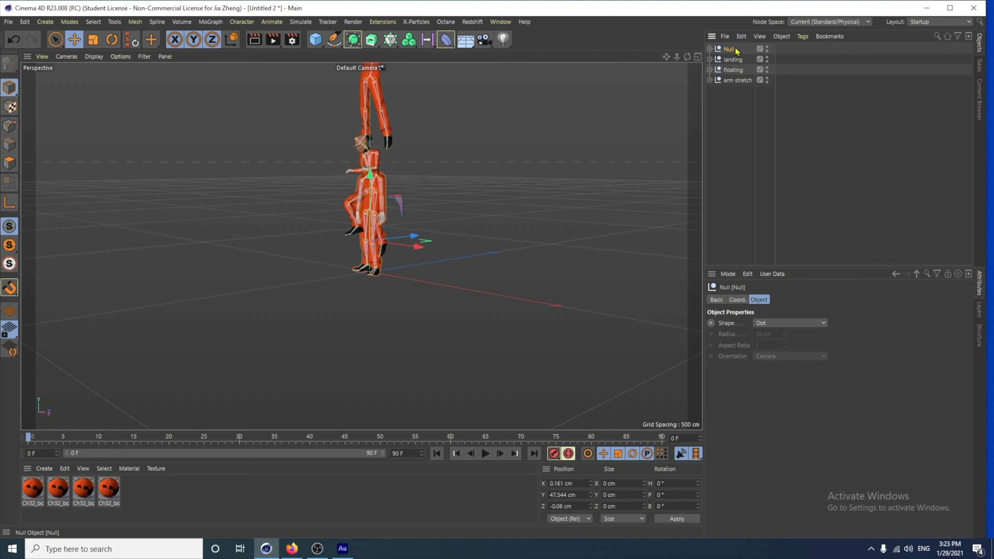
double_click(734, 49)
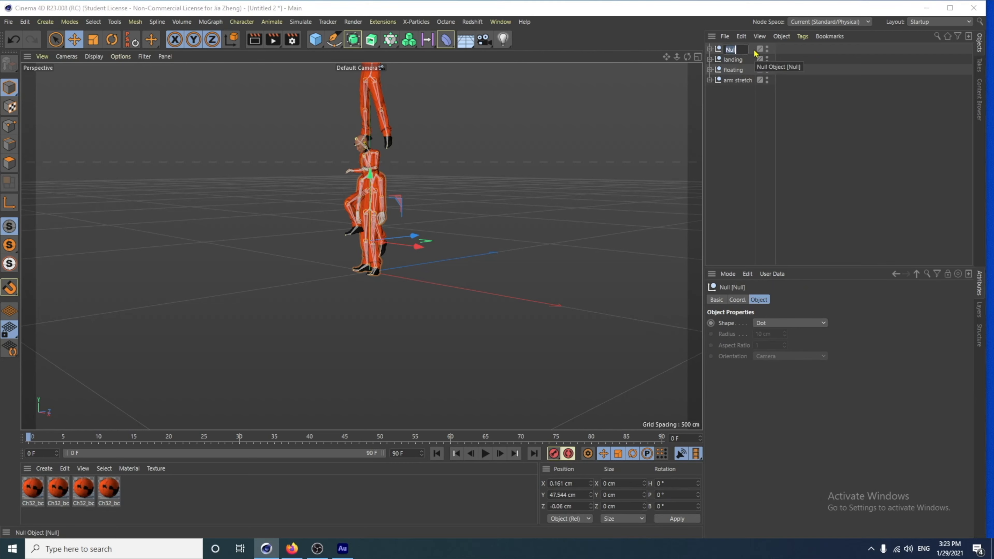
text(neck)
Step: Merge Samba Dancing.fbx from the jet pack animations folder into the project with the default FBX import settings, without reassigning included takes
click(24, 22)
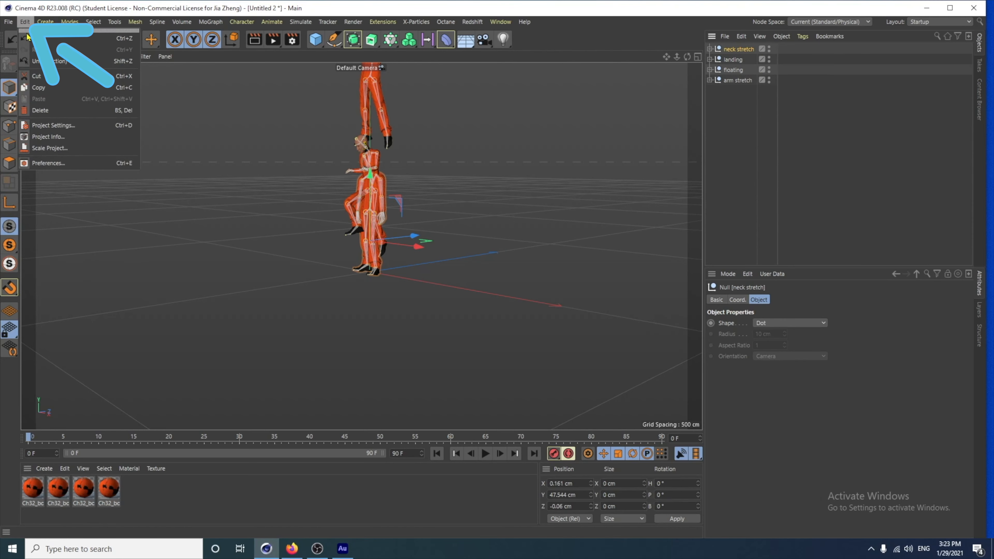
mouse_move(9, 22)
click(32, 62)
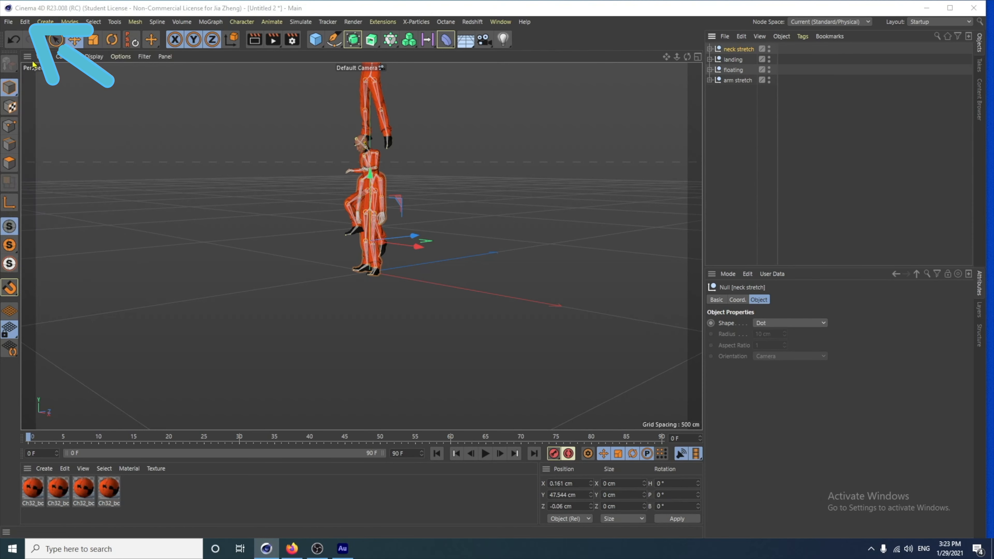
click(133, 178)
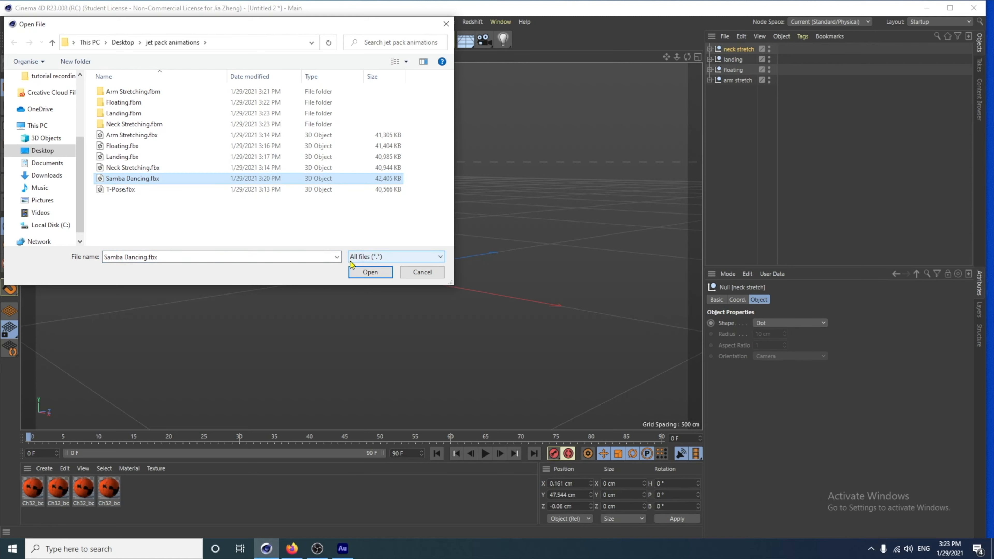
click(366, 272)
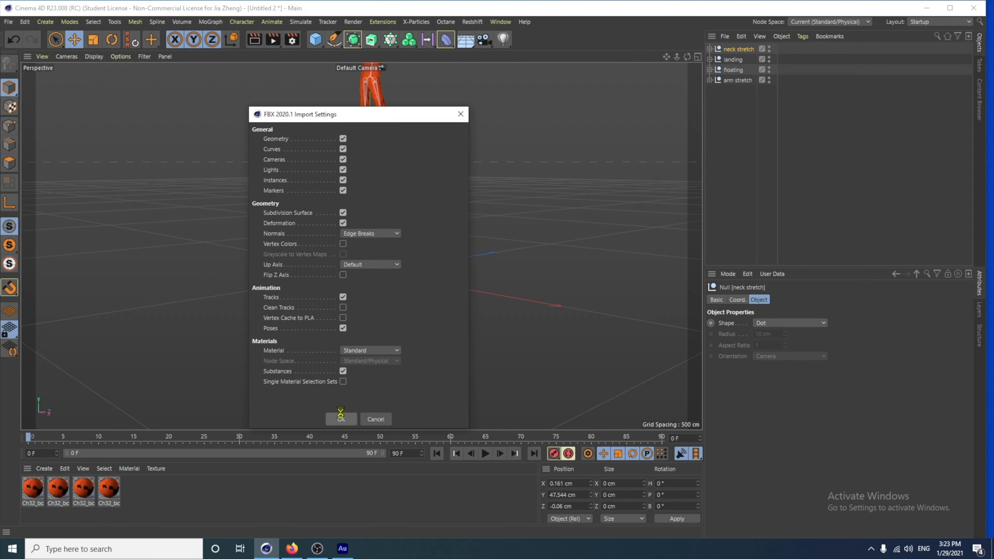
click(341, 418)
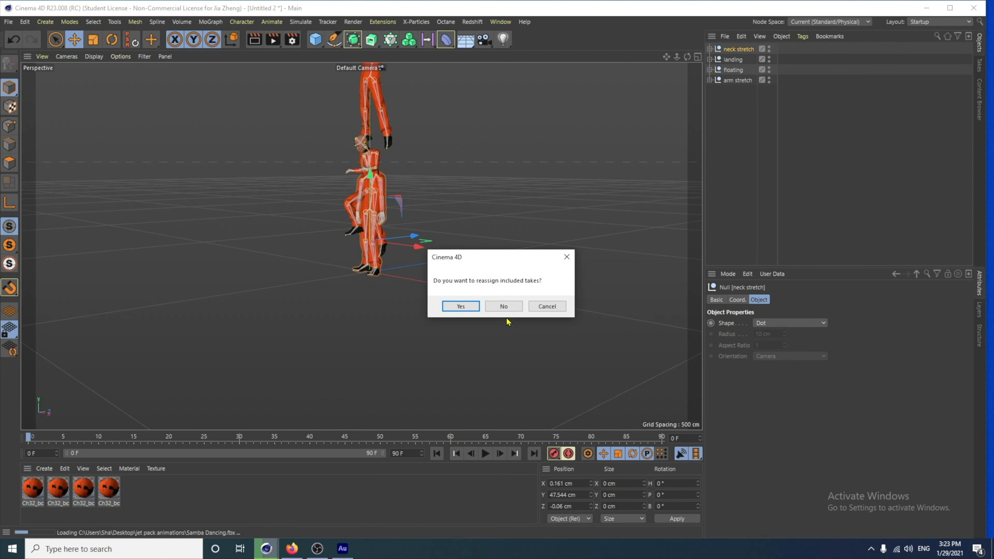
click(504, 306)
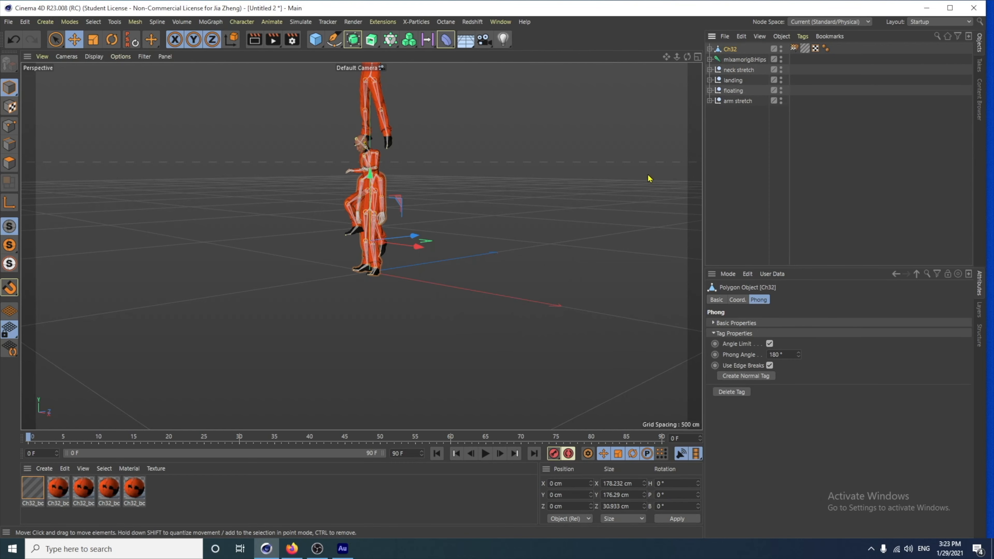
Step: Group the newly imported Ch32 mesh and mixamorig8:Hips joint under a null named "dancing"
ctrl+click(732, 60)
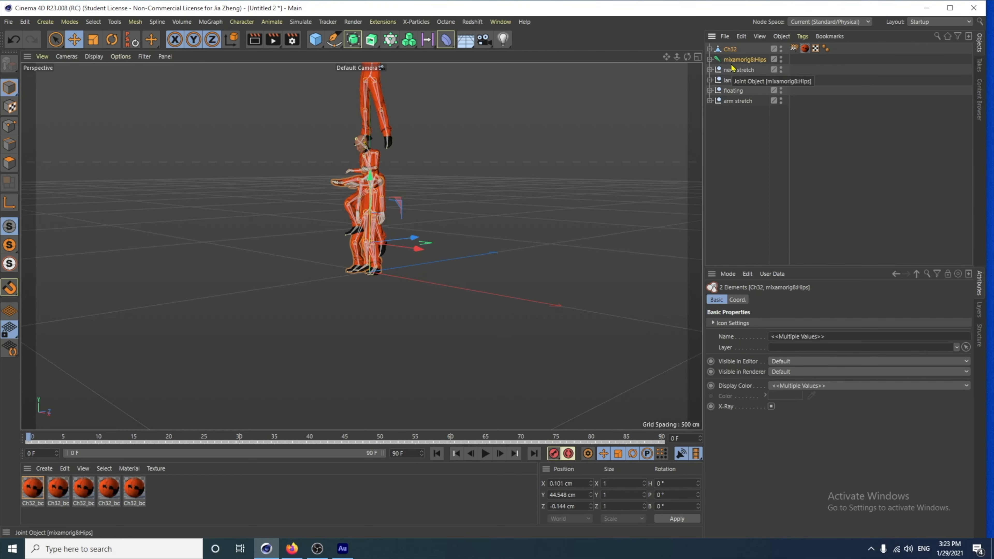
key(alt+g)
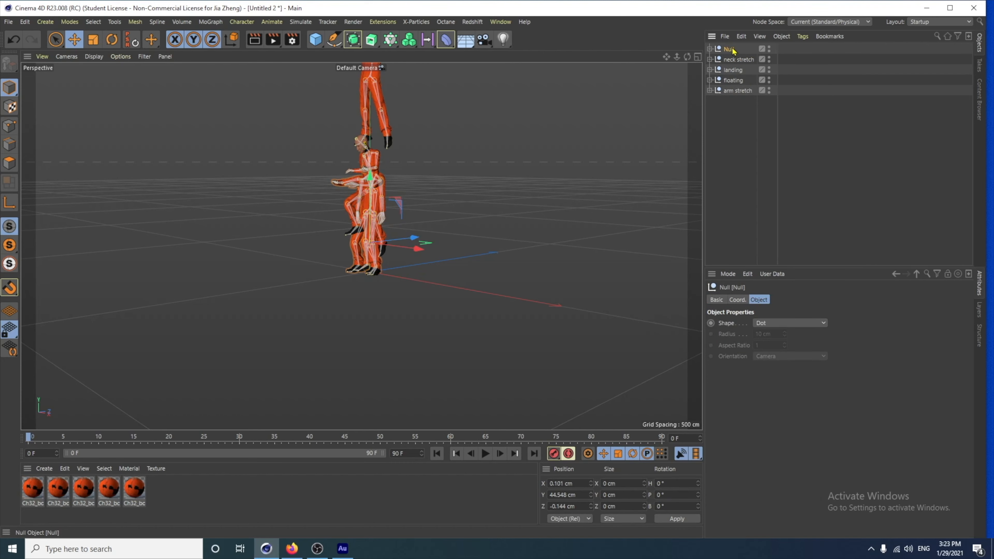
double_click(731, 49)
text(da)
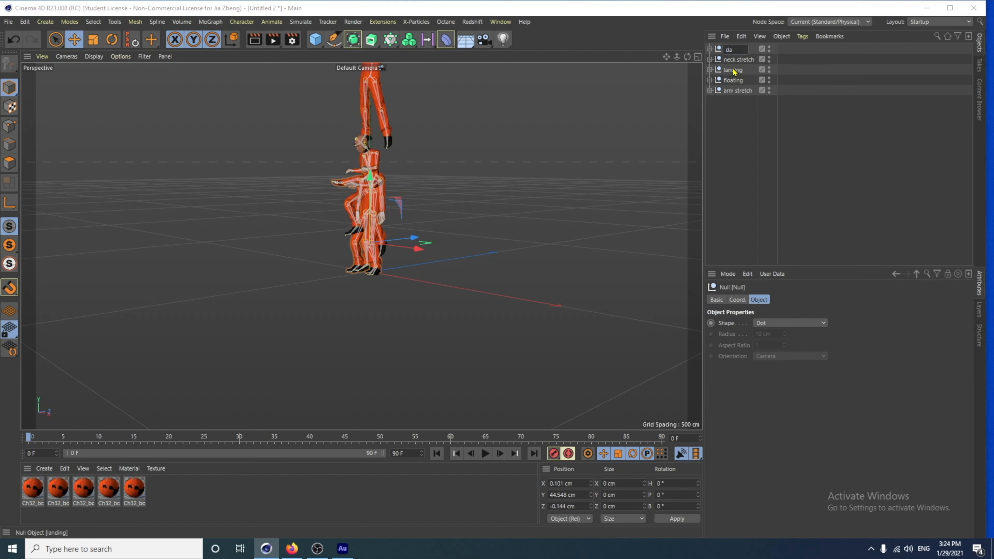
text(ncing)
key(Return)
Step: Merge T-Pose.fbx from the jet pack animations folder into the project with the default FBX import settings, without reassigning included takes
click(8, 21)
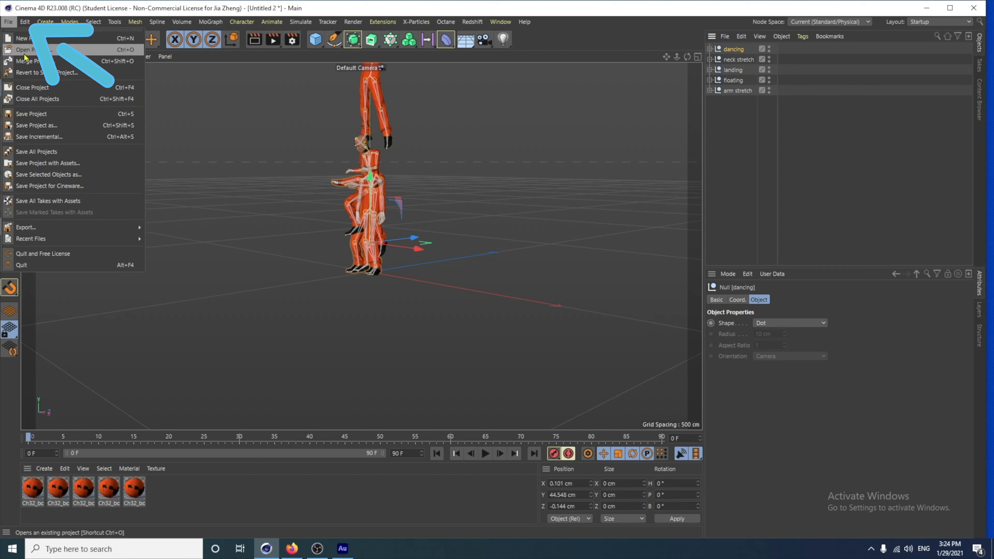
click(27, 61)
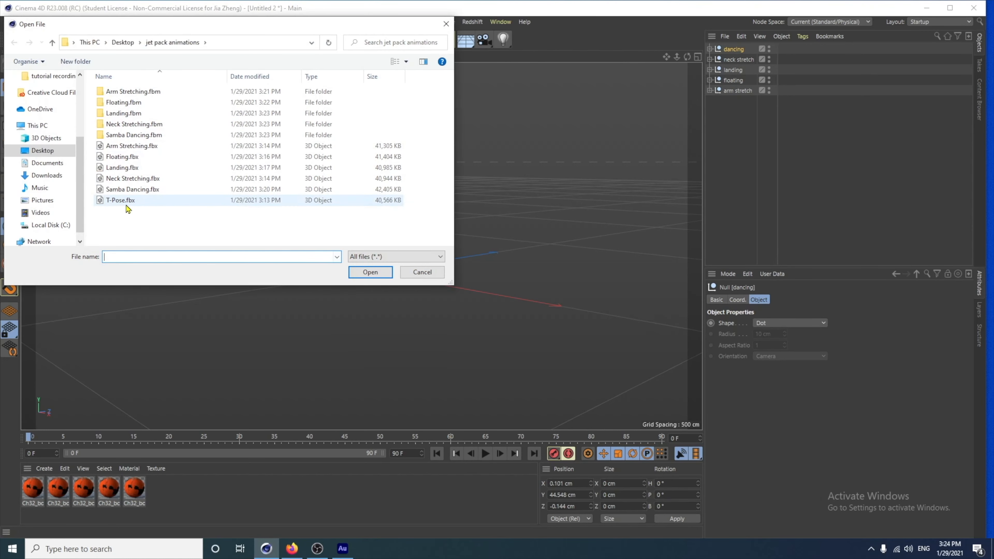
click(127, 200)
click(370, 274)
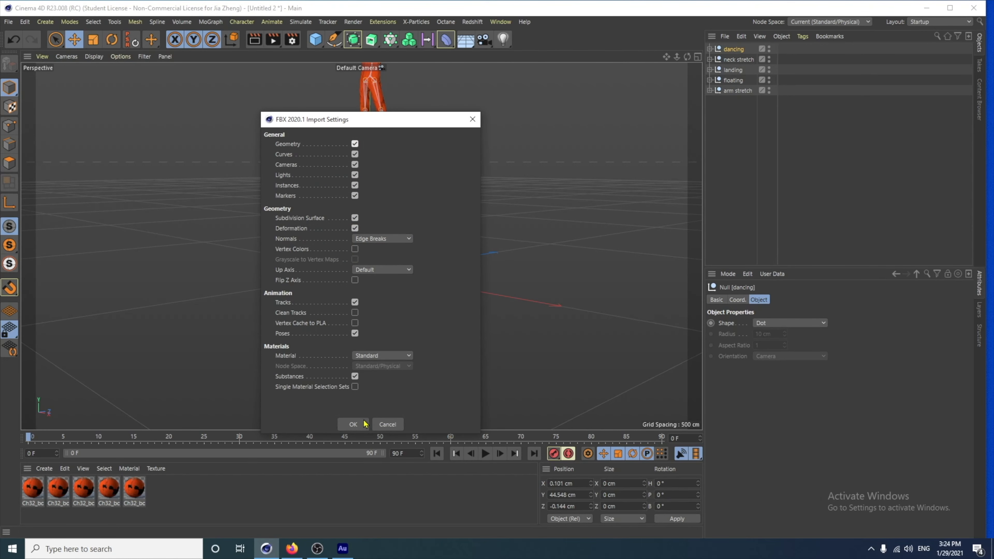
click(352, 424)
click(508, 306)
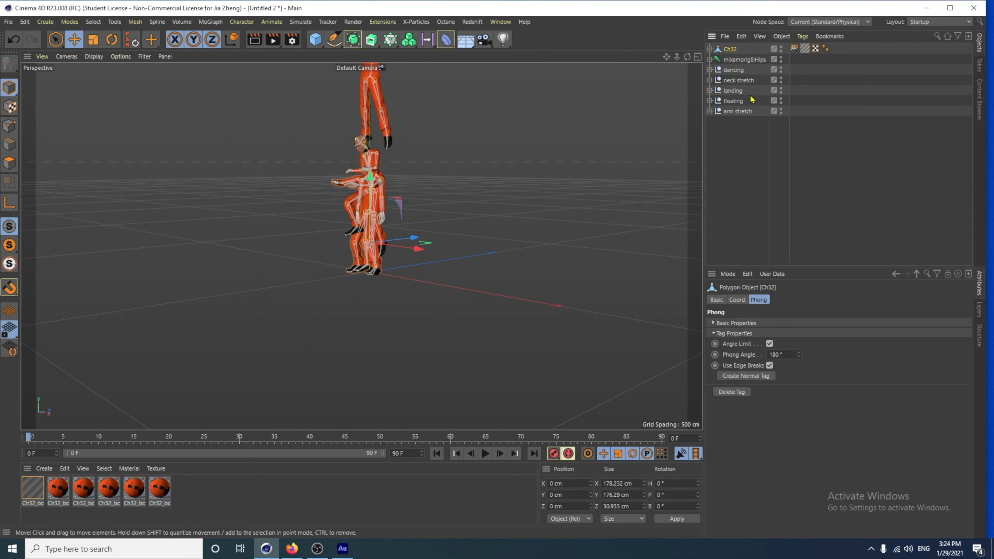
Step: Group the newly imported Ch32 mesh and mixamorig8:Hips joint under a null named "t pose"
click(735, 59)
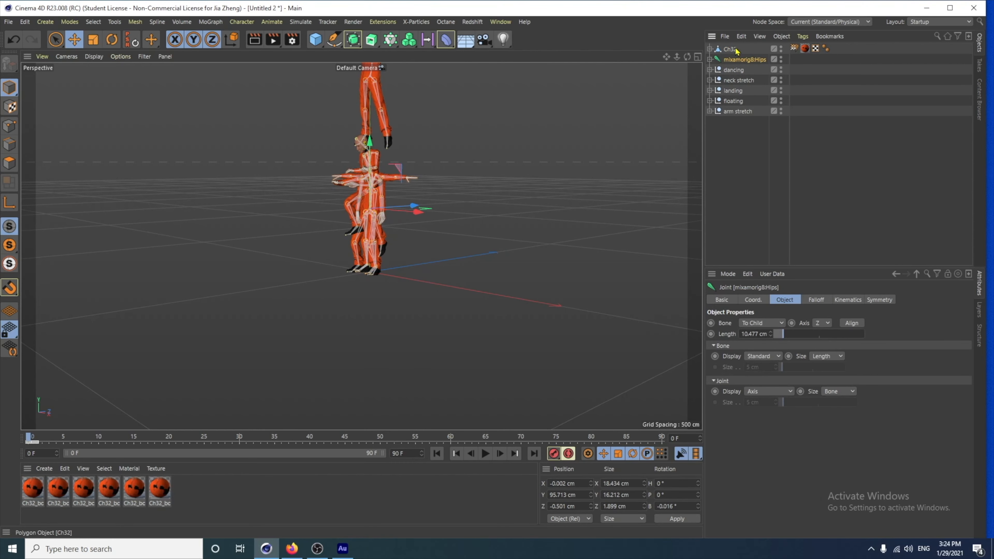
ctrl+click(736, 51)
key(alt+g)
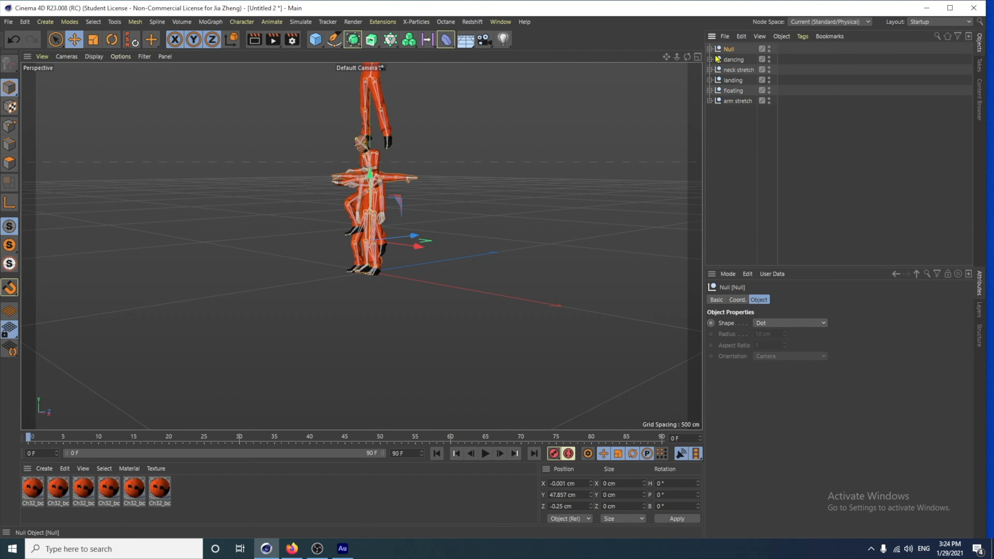
double_click(728, 48)
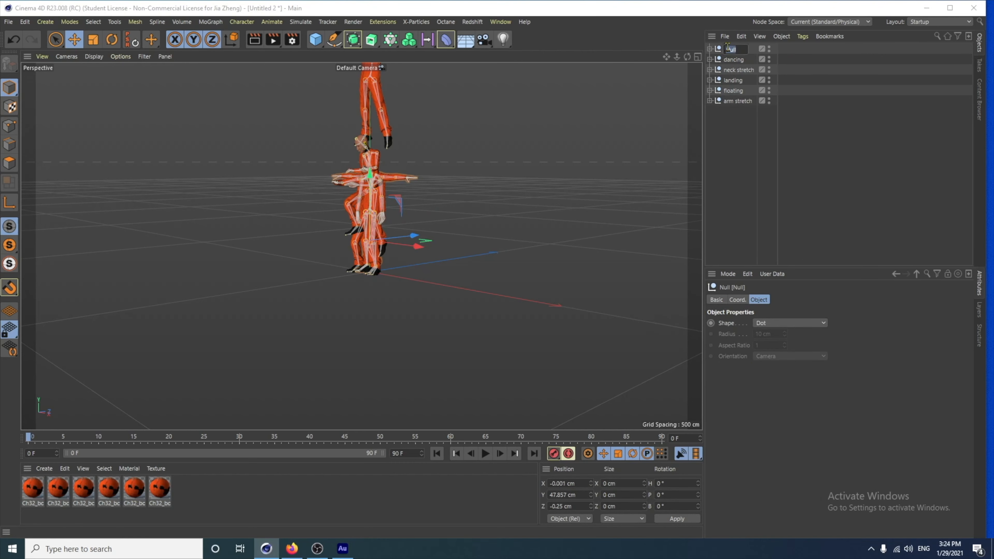
key(BackSpace)
text(t pose)
key(Return)
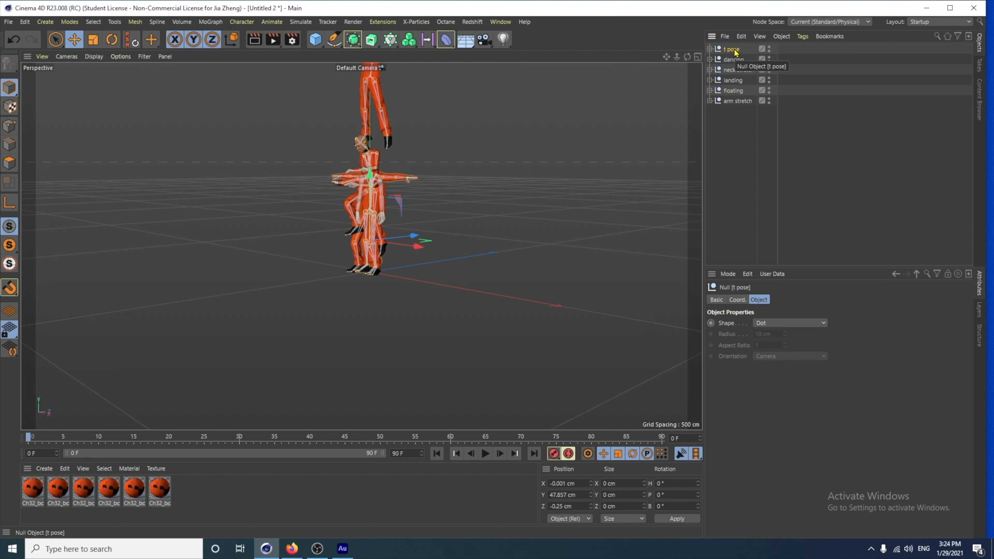
Step: Reorder the object hierarchy so the t pose null is last and the neck stretch null sits directly above it
drag(735, 52, 735, 111)
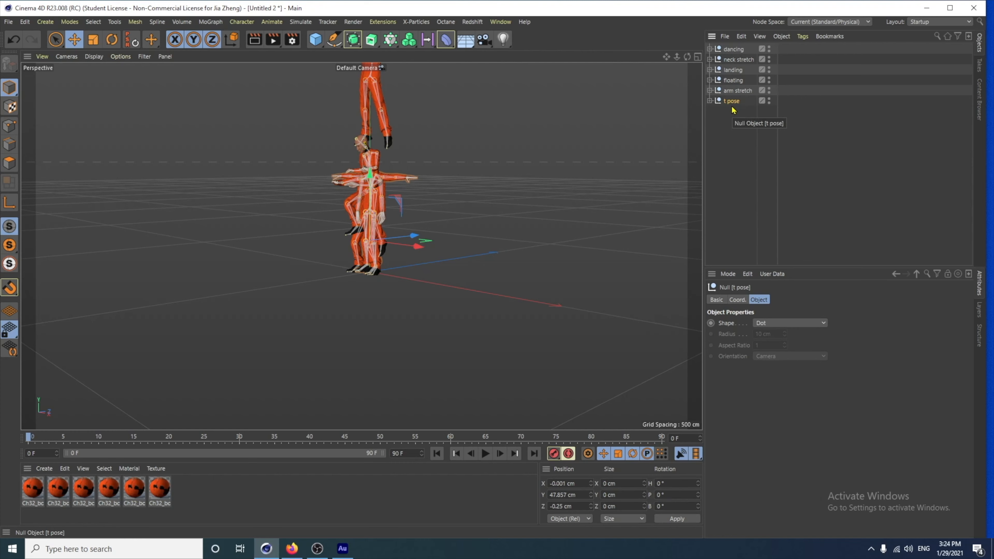
click(741, 61)
drag(743, 61, 749, 96)
click(742, 81)
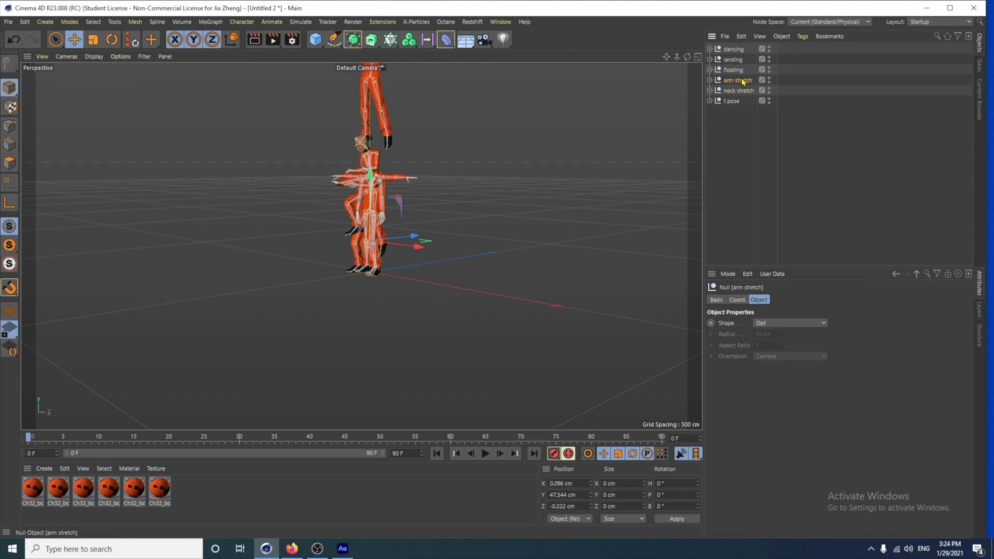
click(734, 71)
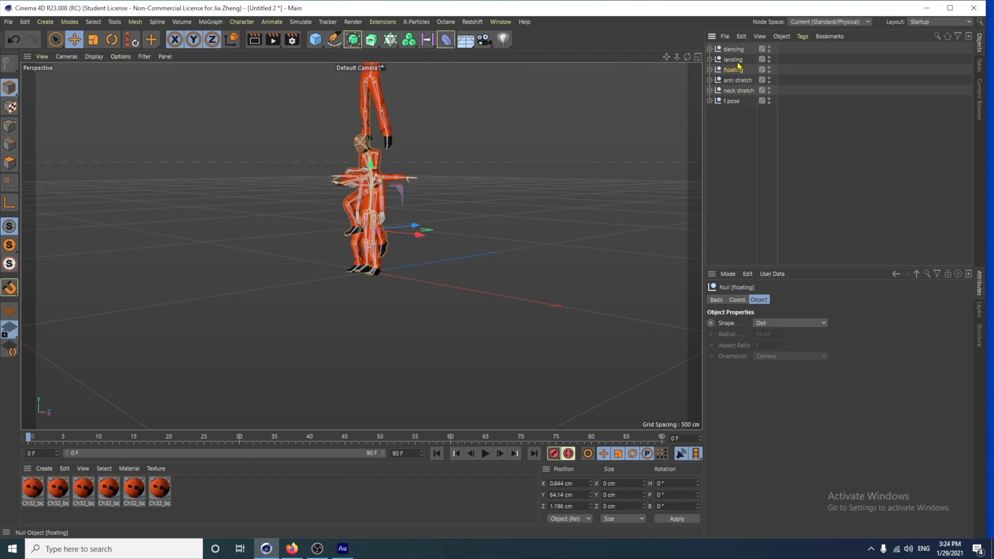
click(737, 60)
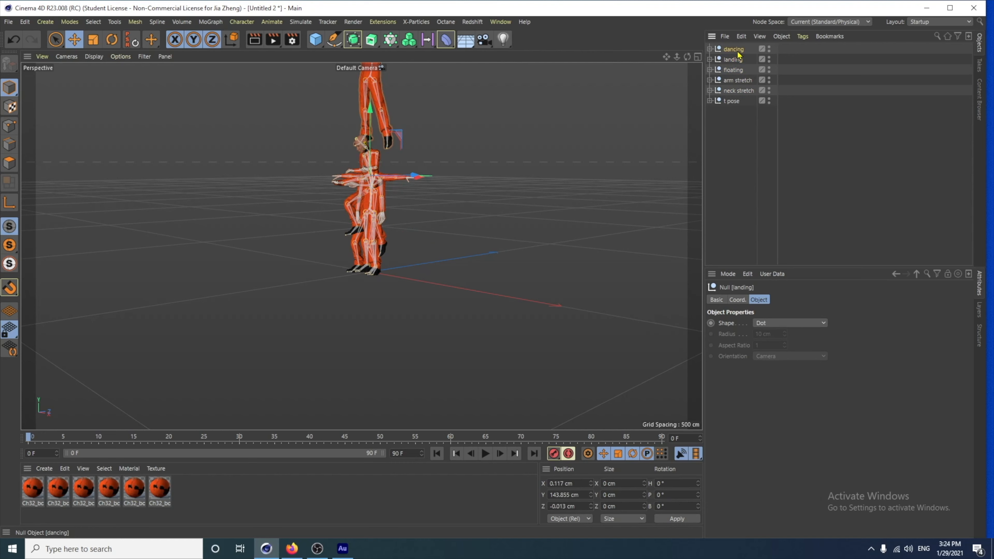
click(737, 51)
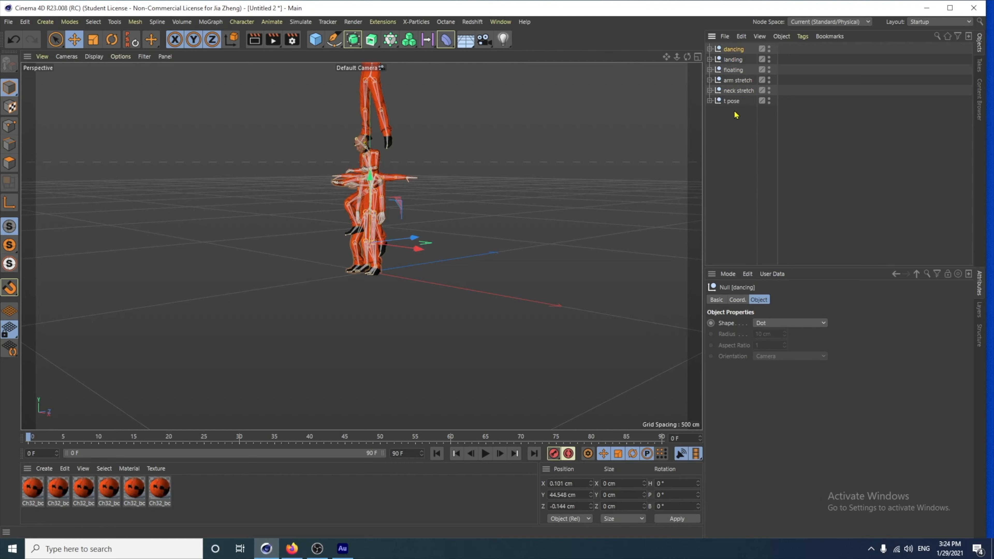
Step: Hide the neck stretch, arm stretch, floating, landing and dancing nulls, leaving only the t pose character visible
click(770, 89)
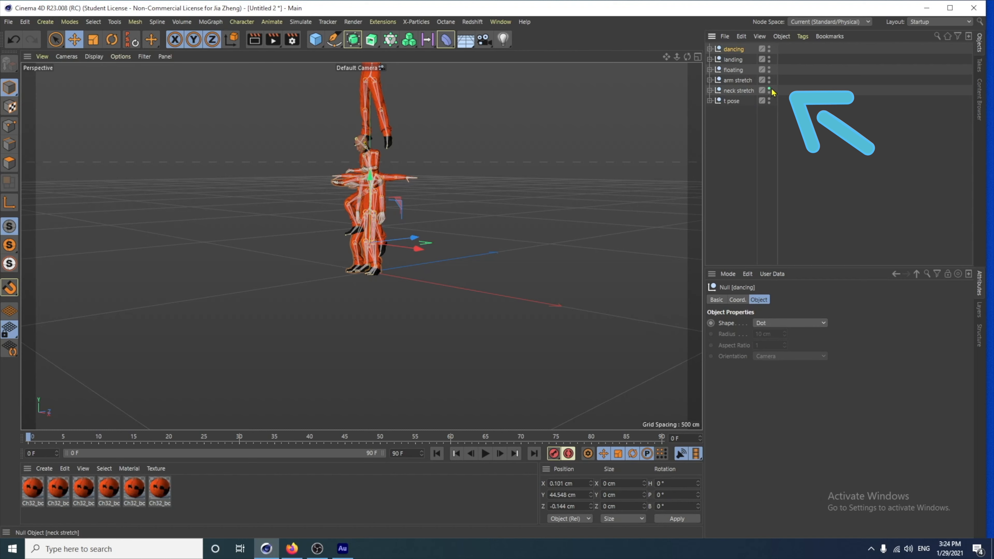
click(769, 89)
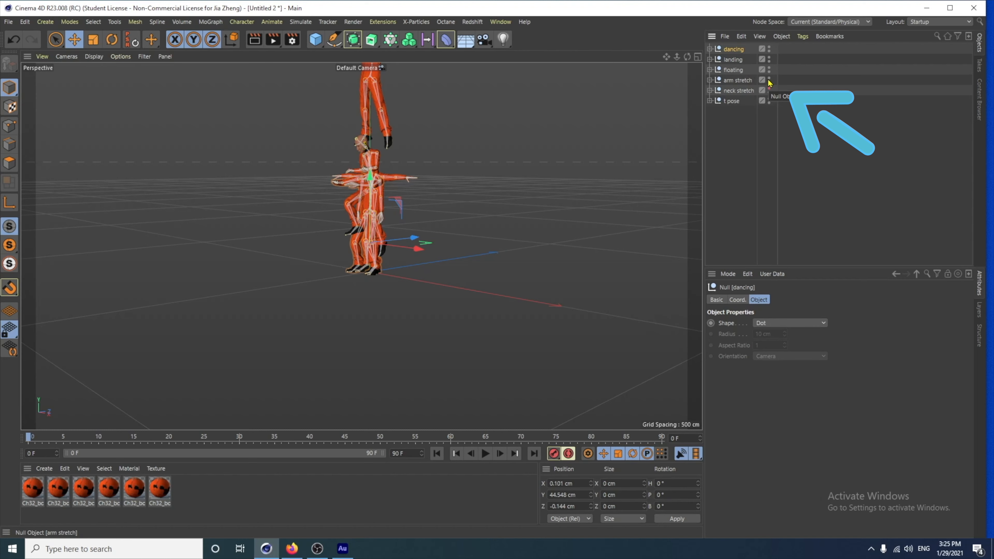
click(769, 80)
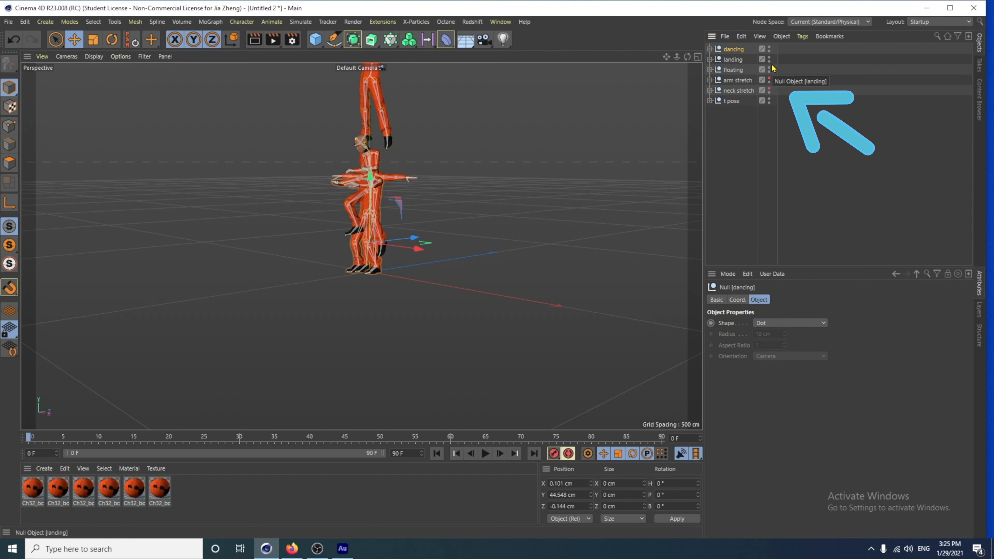
click(769, 69)
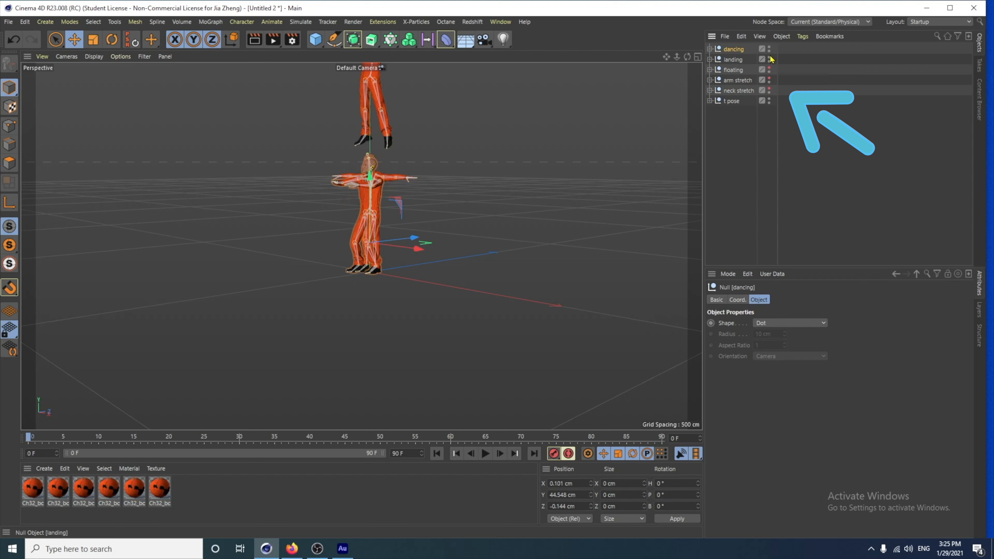
click(769, 59)
click(769, 59)
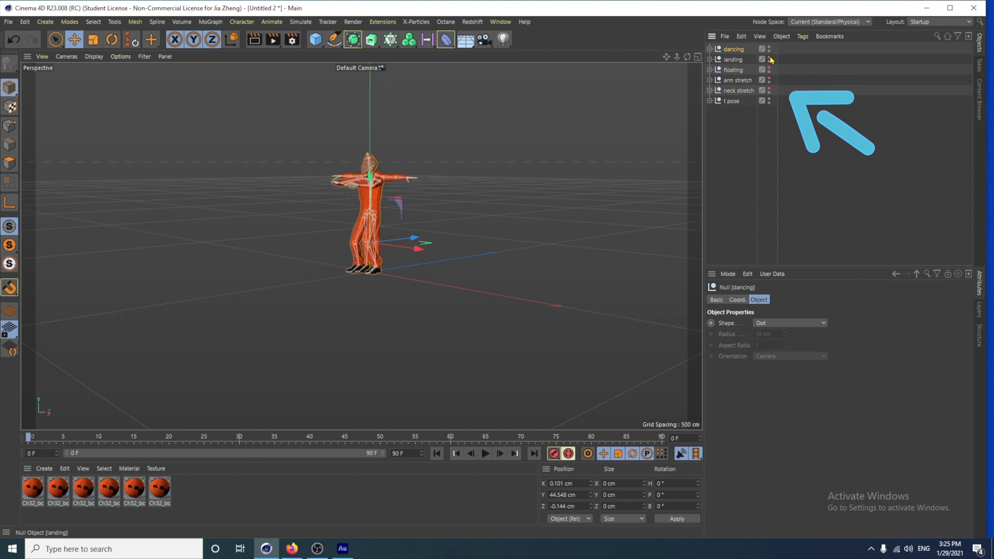
click(769, 49)
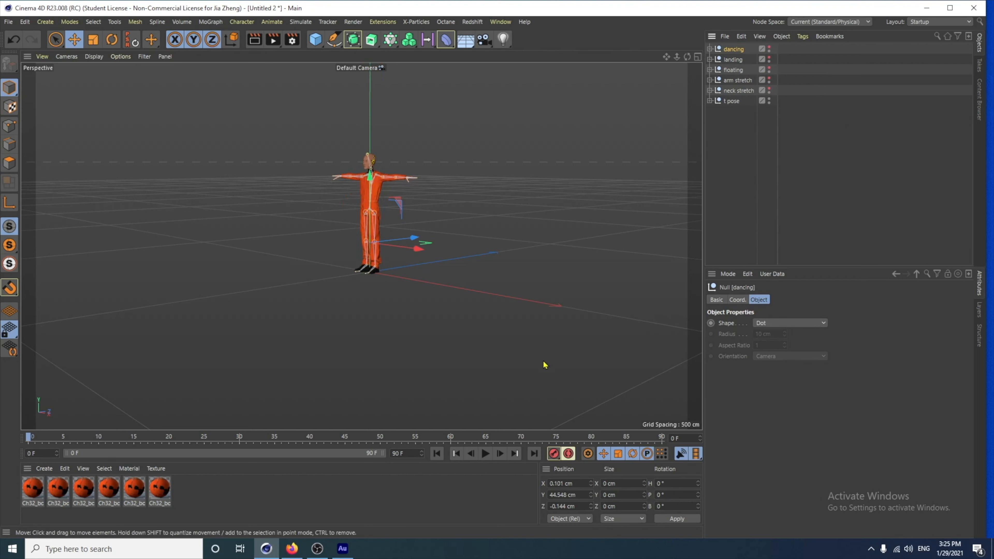
Step: Play the animation briefly to check the t pose character, return to frame 0 and select the t pose null
click(486, 454)
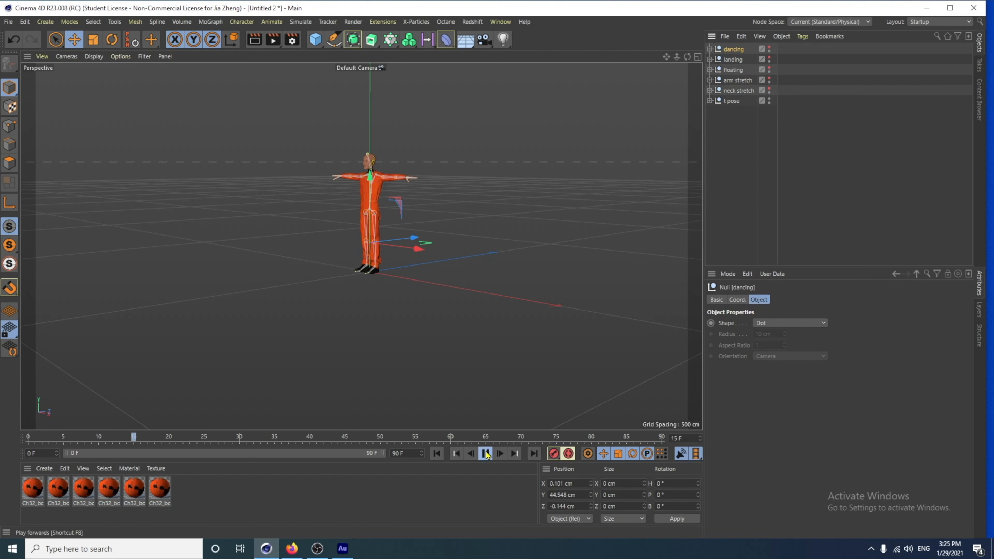
click(485, 453)
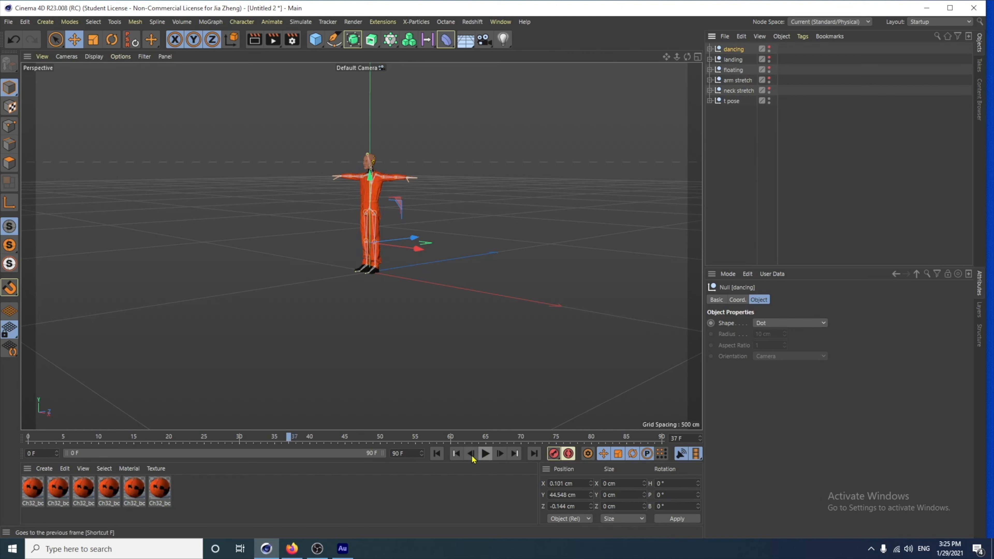
click(437, 453)
click(734, 102)
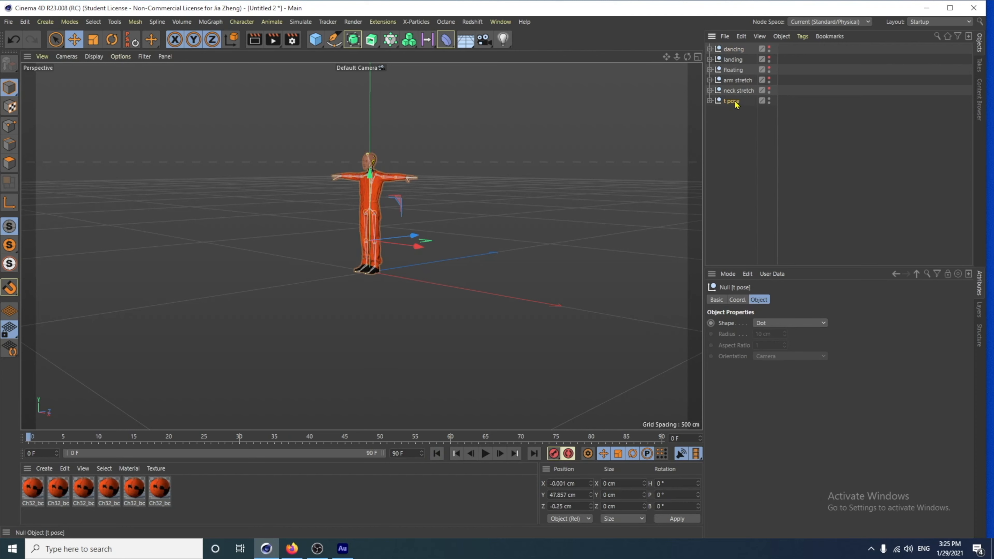
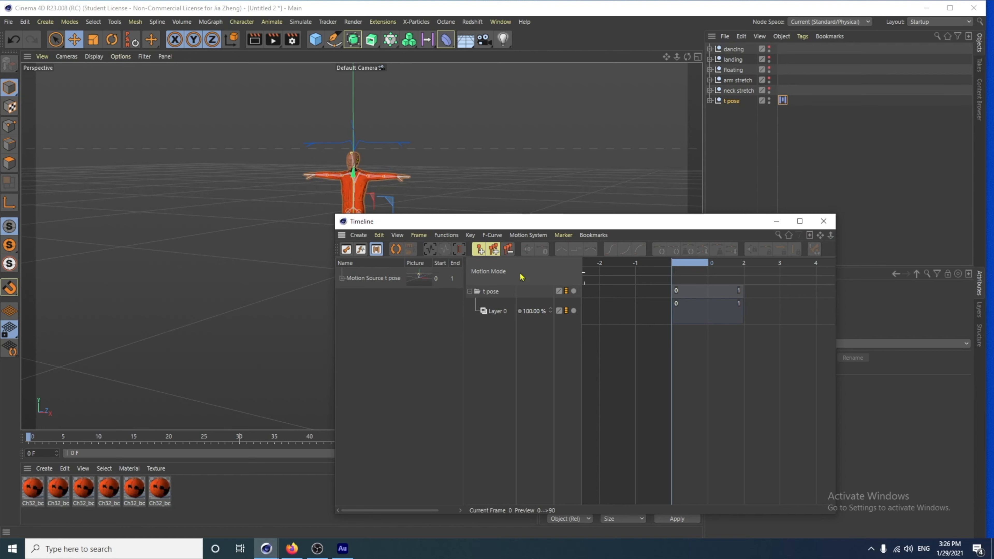
Step: Reopen the Timeline from the t pose motion system tag, reposition its window and minimize it
click(823, 221)
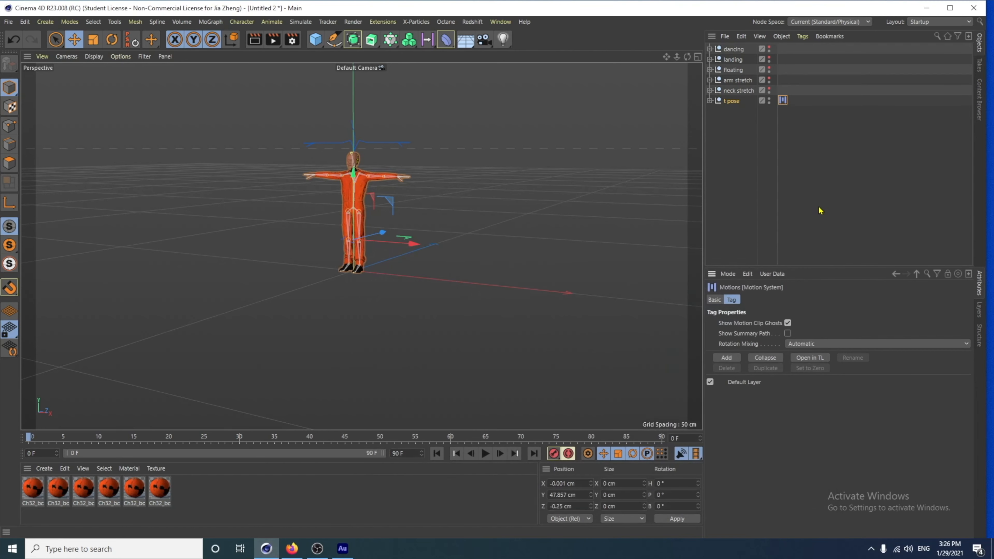
click(801, 359)
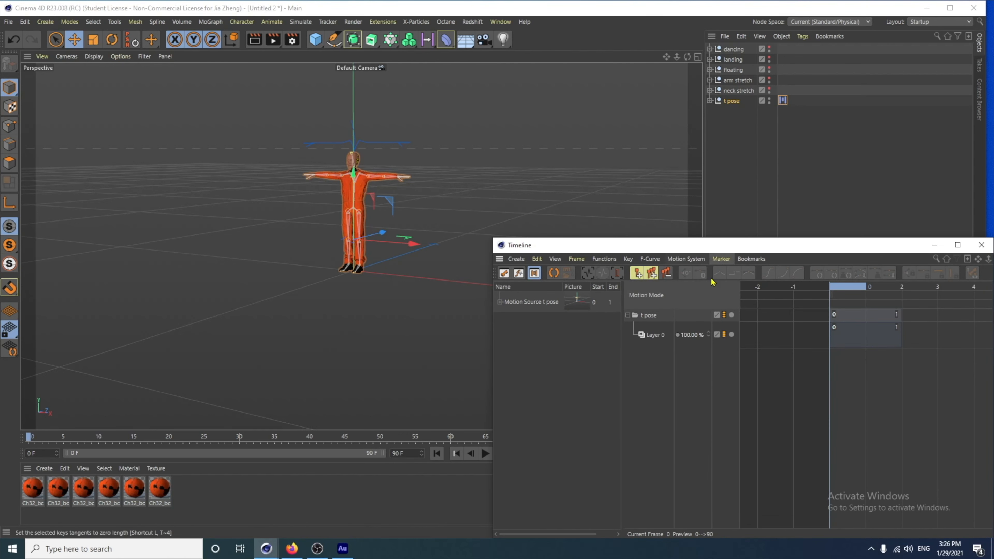
drag(761, 250, 612, 252)
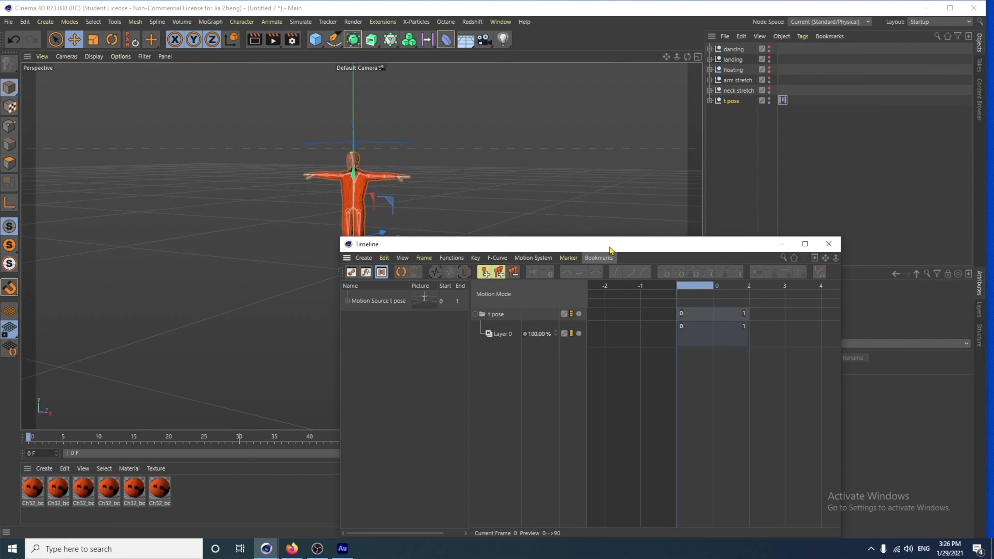
click(780, 245)
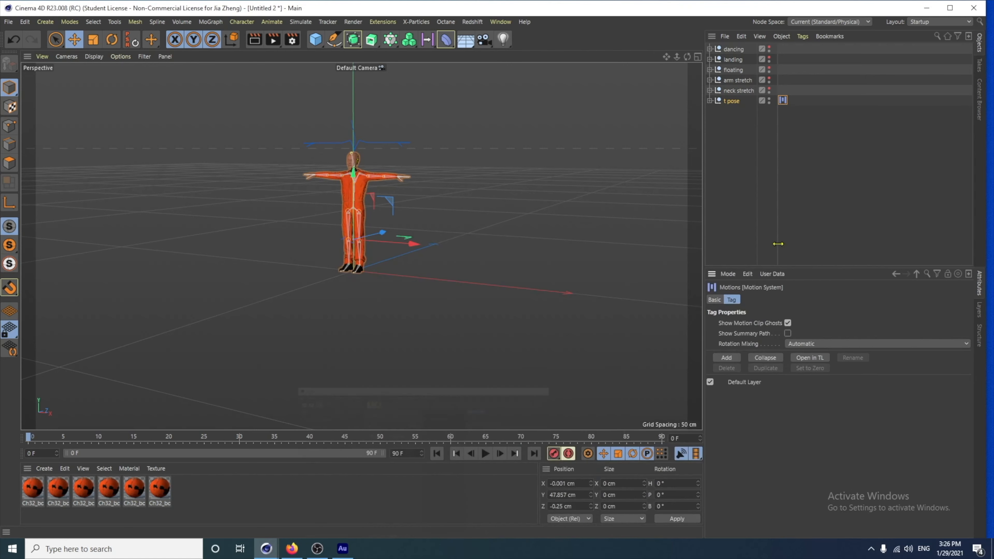
Step: Add a motion clip to the neck stretch null with Remove Included Animation from Original Object turned off
click(737, 91)
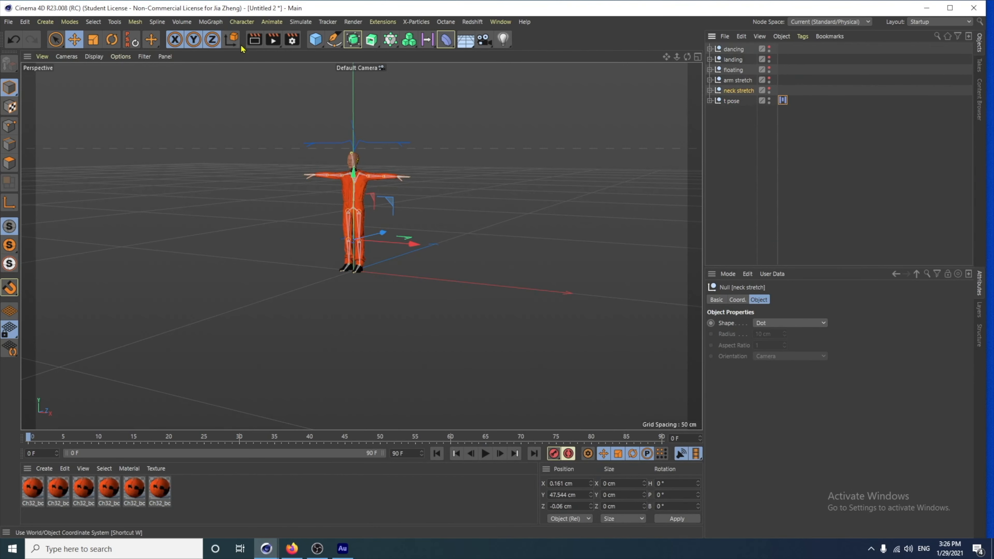
click(272, 22)
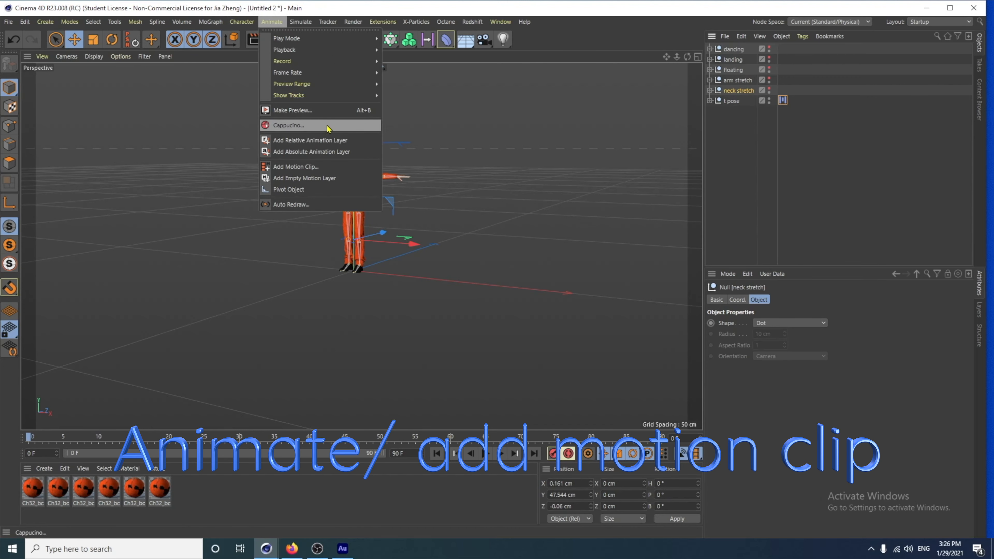
click(309, 166)
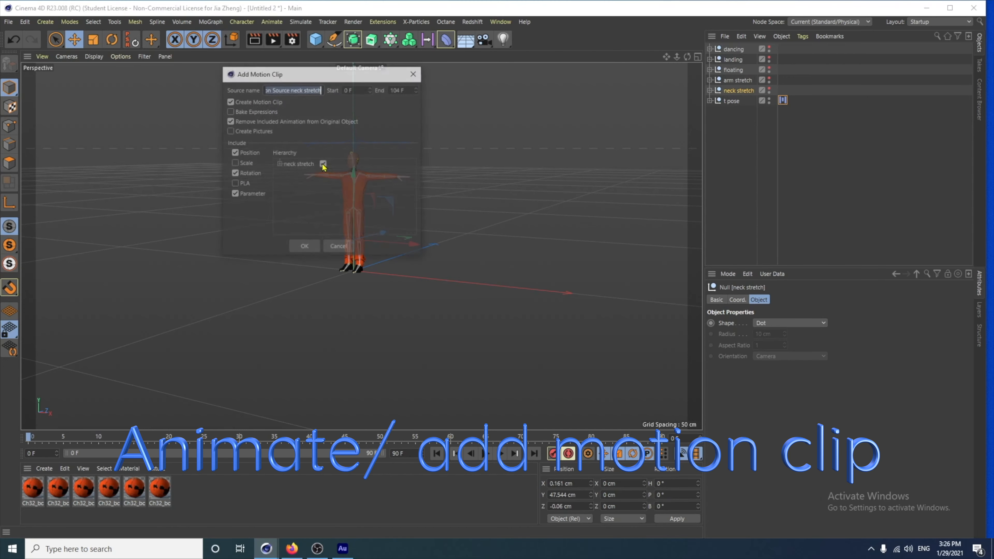
click(245, 125)
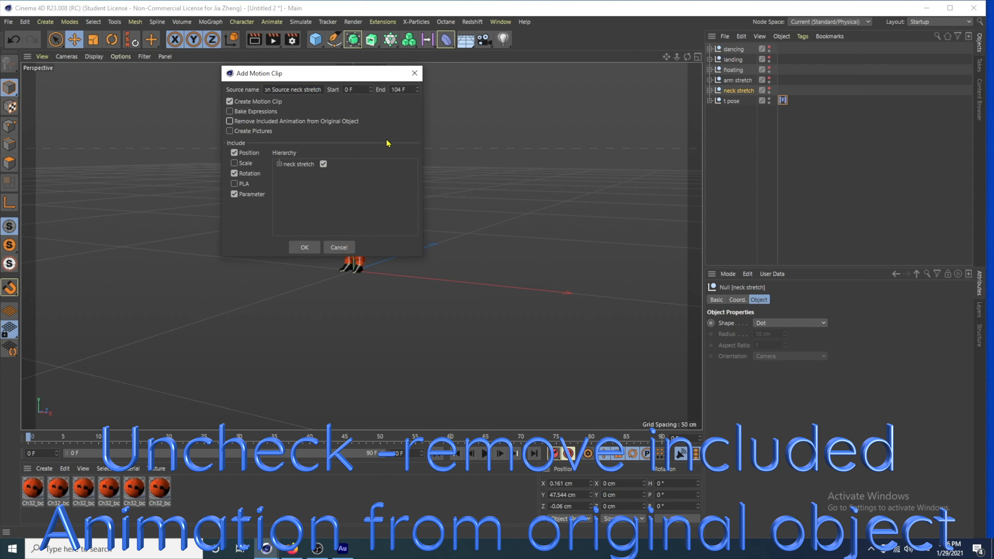
click(305, 247)
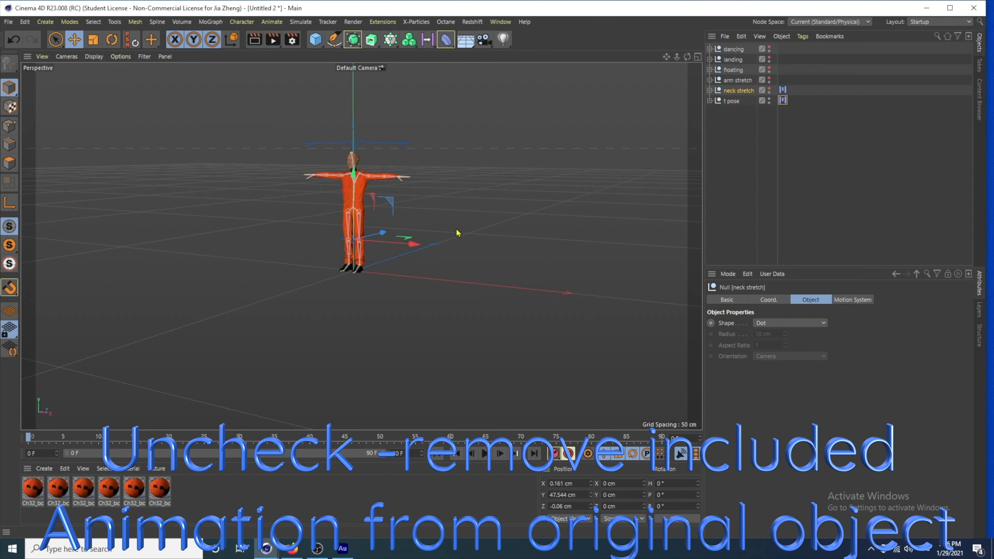
Step: Restore the Timeline and place Motion Source neck stretch on the t pose Layer 0, starting at frame 1 to overlap the t pose clip
click(782, 90)
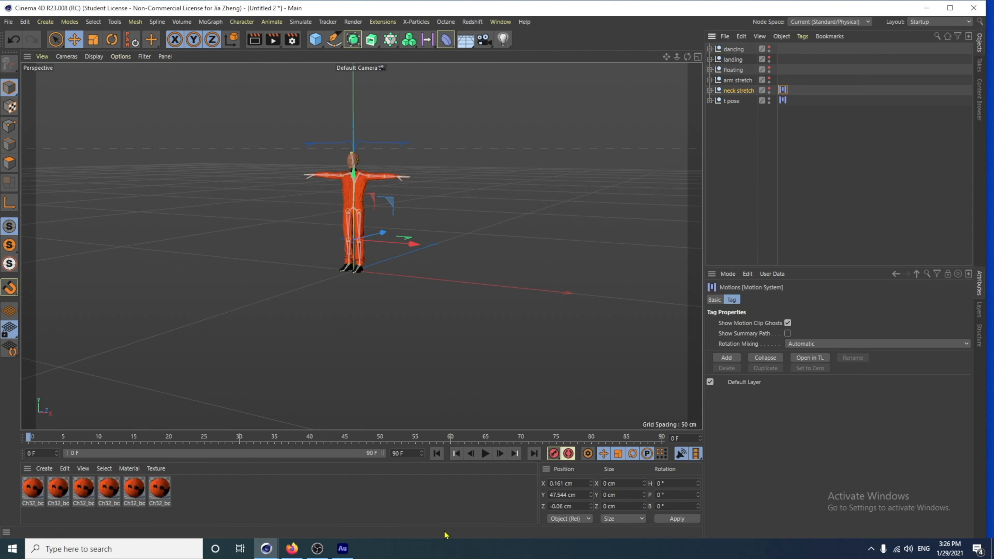
mouse_move(274, 550)
click(323, 499)
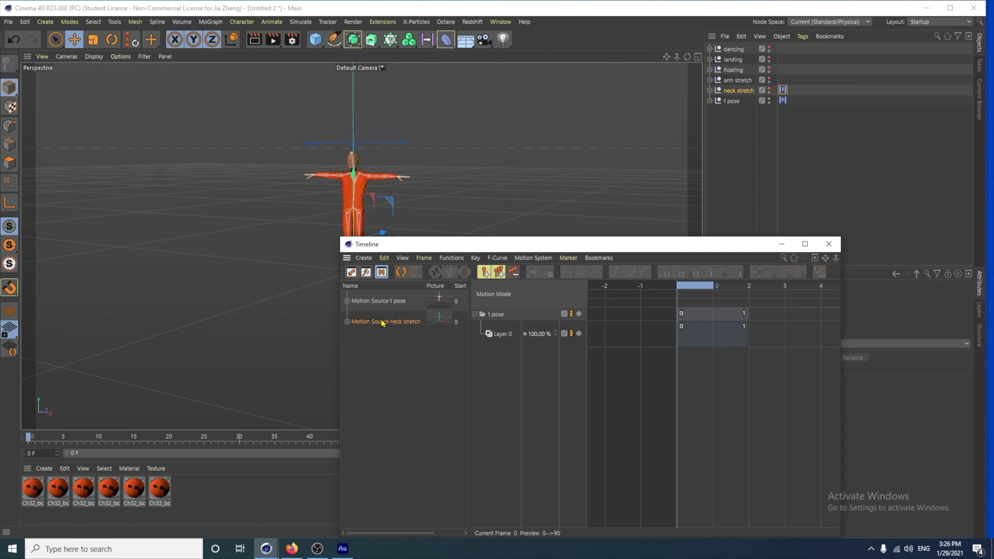
drag(743, 332, 761, 333)
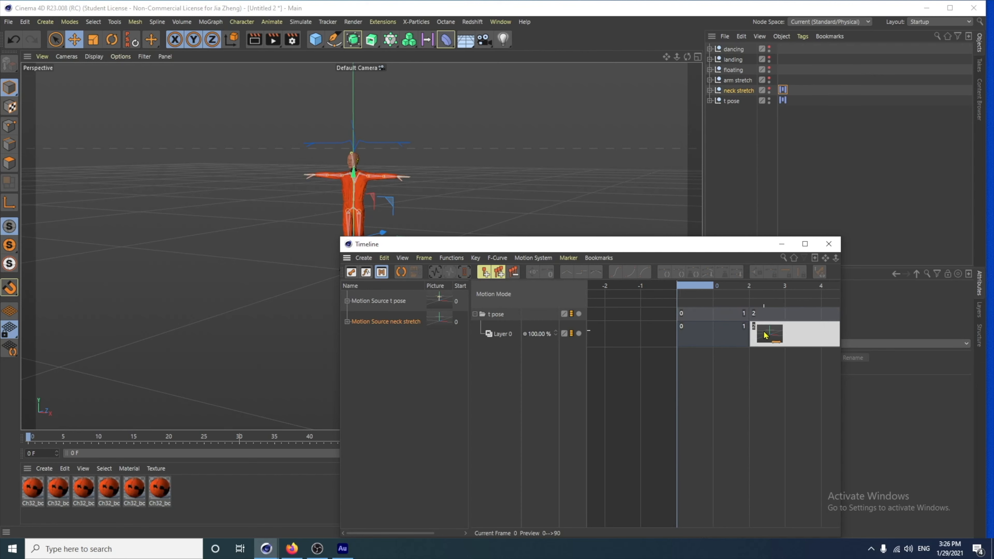
drag(806, 339, 802, 338)
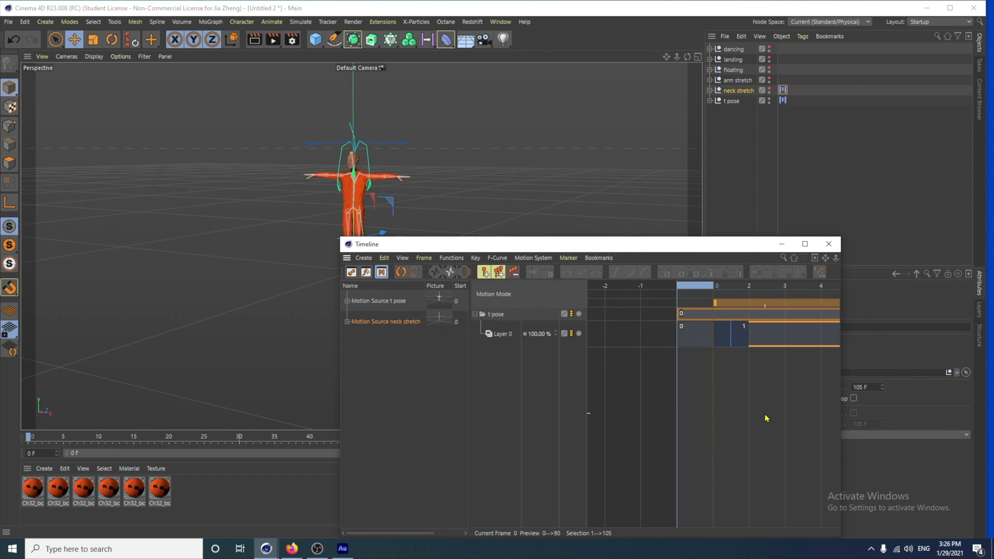
Step: Zoom out and pan the Timeline to view the full length of the neck stretch clip
alt+right_drag(764, 413, 660, 413)
alt+right_drag(789, 416, 759, 416)
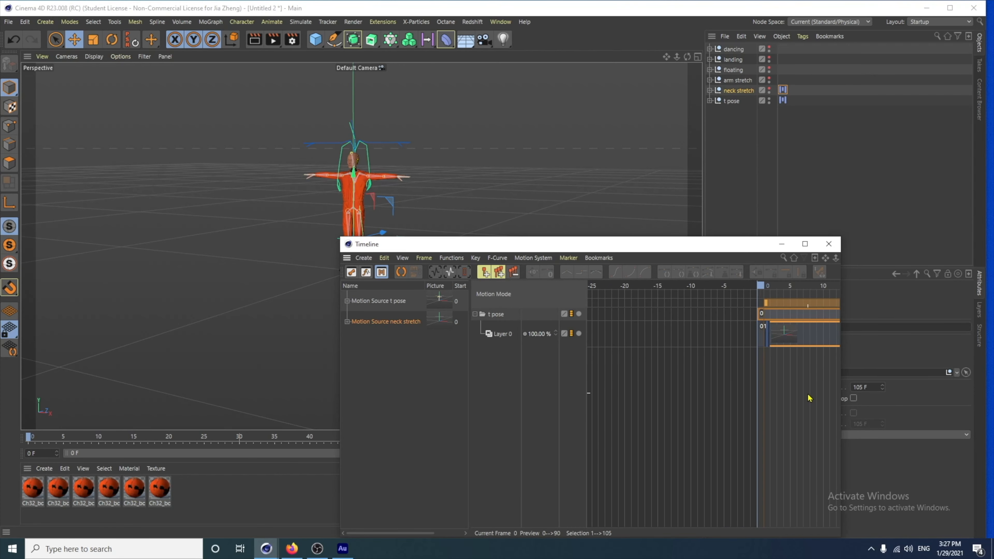
alt+middle_drag(809, 399, 646, 399)
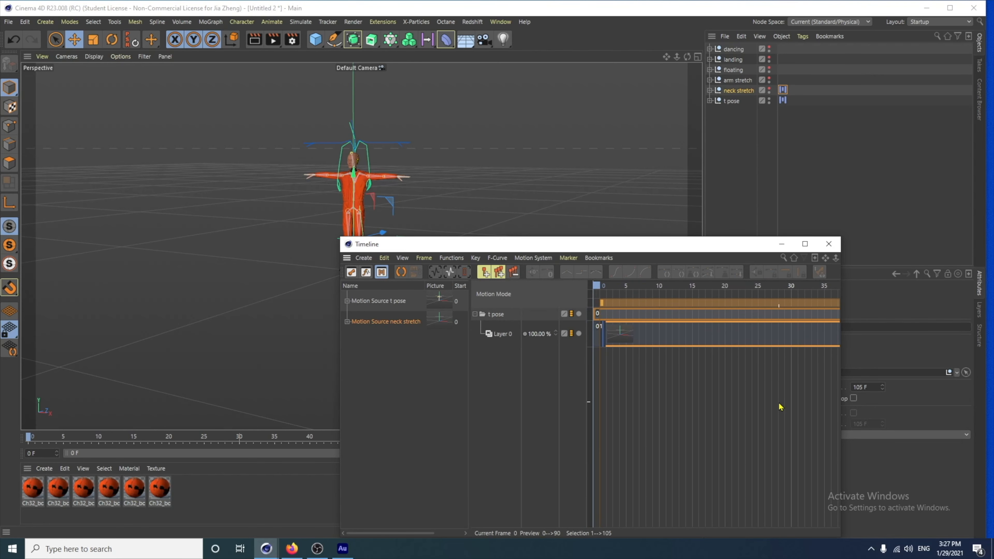
alt+middle_drag(787, 394, 845, 393)
alt+right_drag(786, 385, 595, 385)
alt+middle_drag(787, 413, 701, 413)
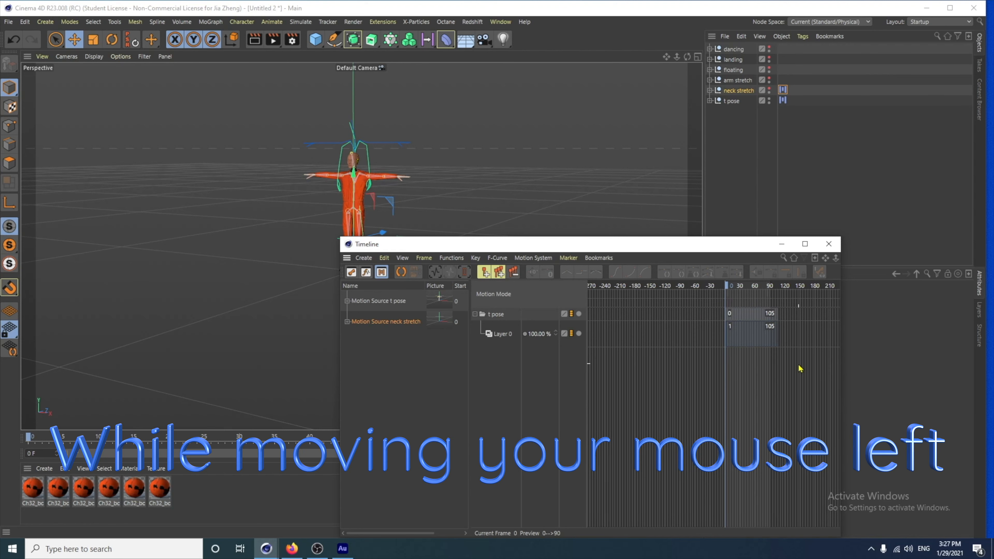
Step: Move the Timeline window clear of the character and scrub through the neck stretch clip to frame 88
alt+right_drag(798, 306, 814, 306)
click(664, 329)
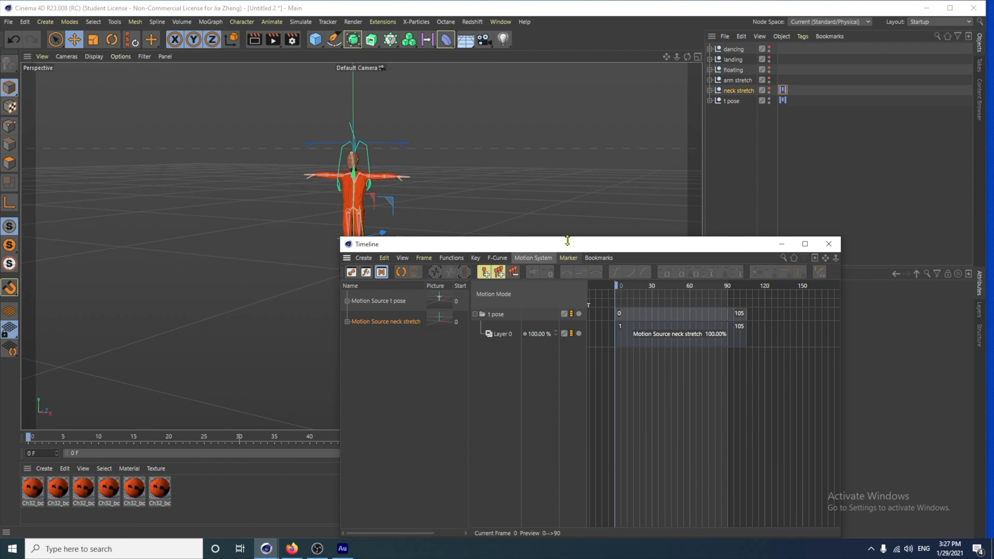
drag(569, 248, 644, 378)
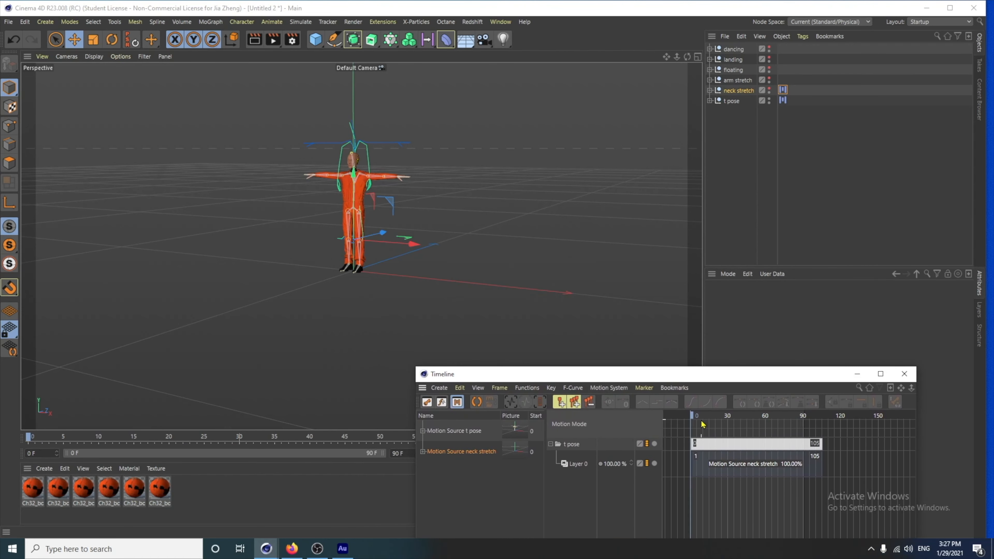
drag(695, 417, 806, 441)
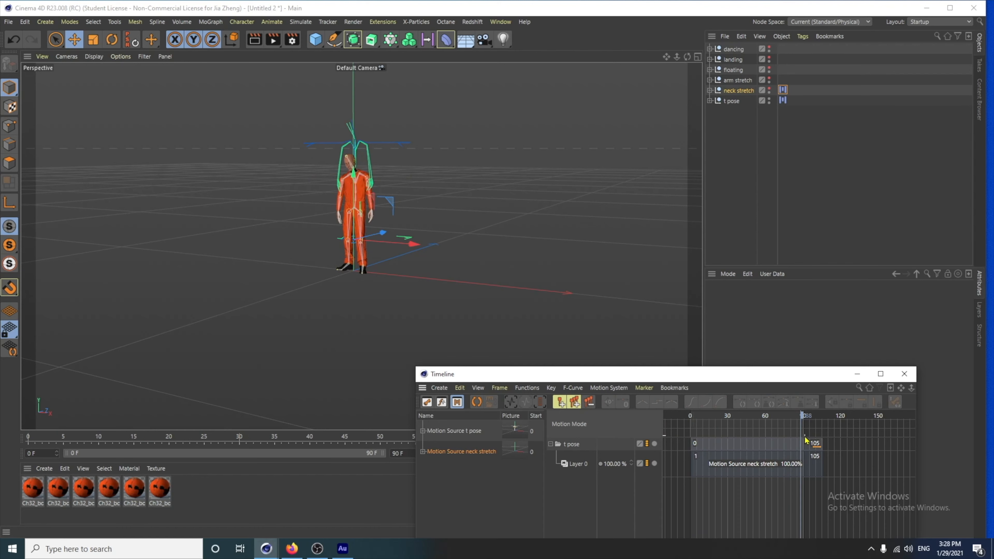
Step: Minimize the Timeline and add a motion clip to the arm stretch null with the default options
click(857, 374)
click(738, 81)
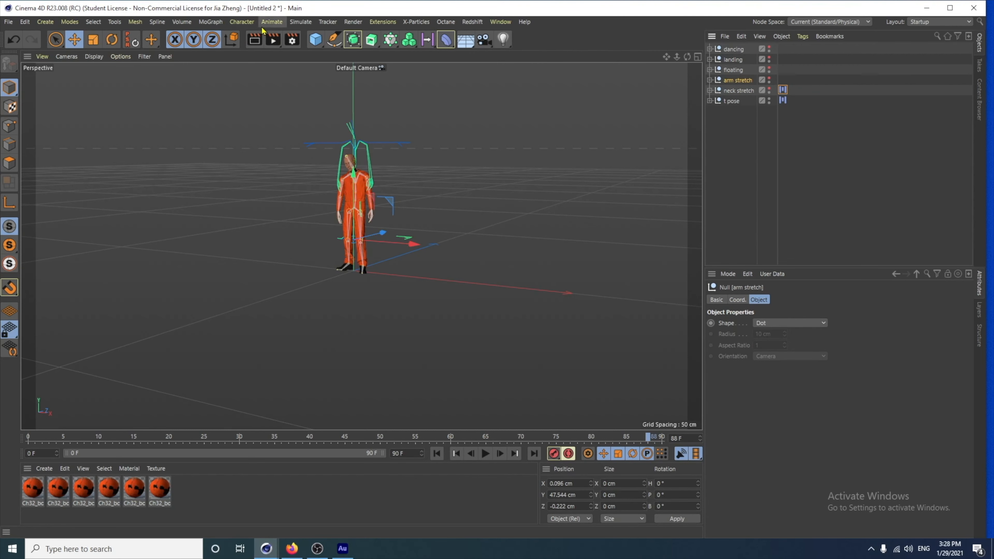
click(271, 21)
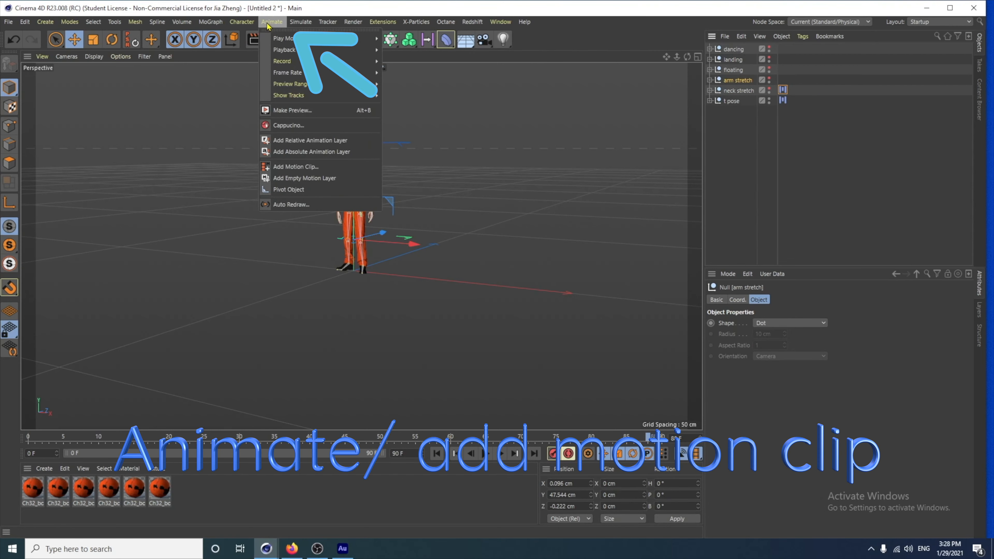
click(336, 167)
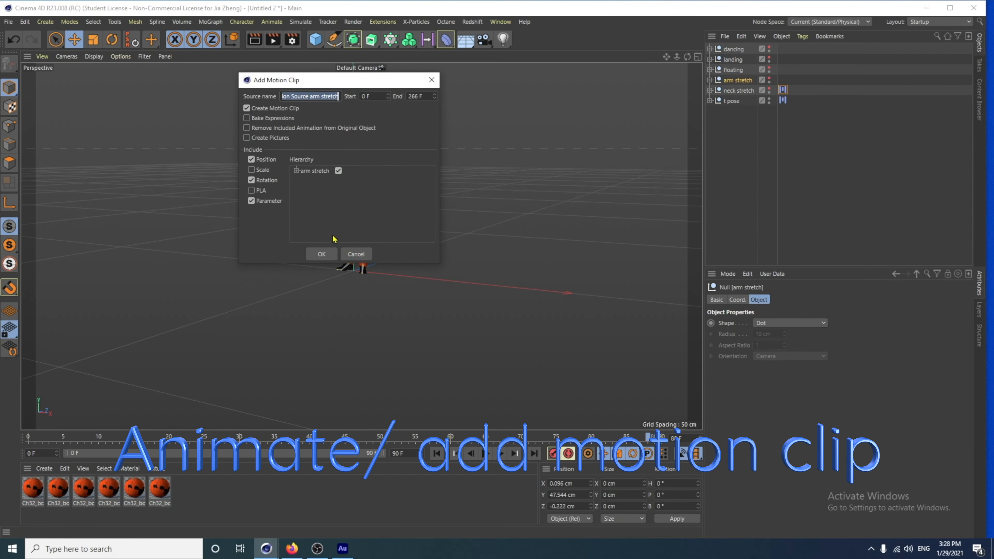
click(321, 254)
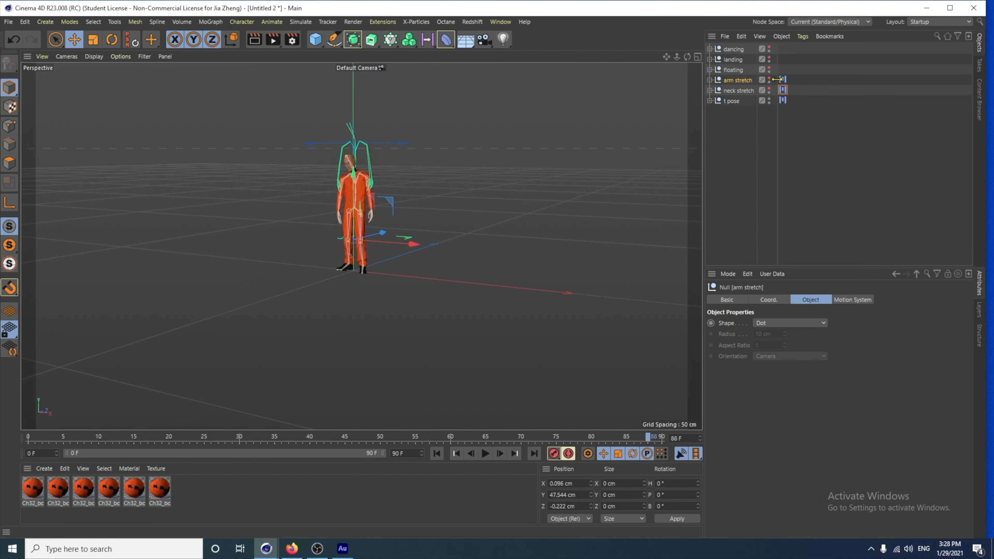
Step: Restore the Timeline and place Motion Source arm stretch on Layer 0 from frame 91 to 357, overlapping the end of the neck stretch clip
mouse_move(267, 550)
click(322, 505)
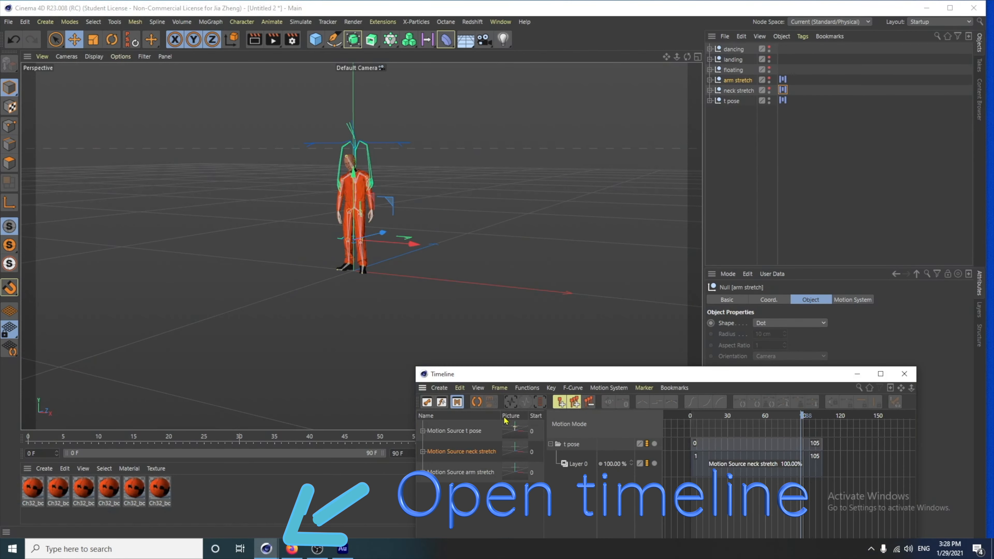
click(456, 473)
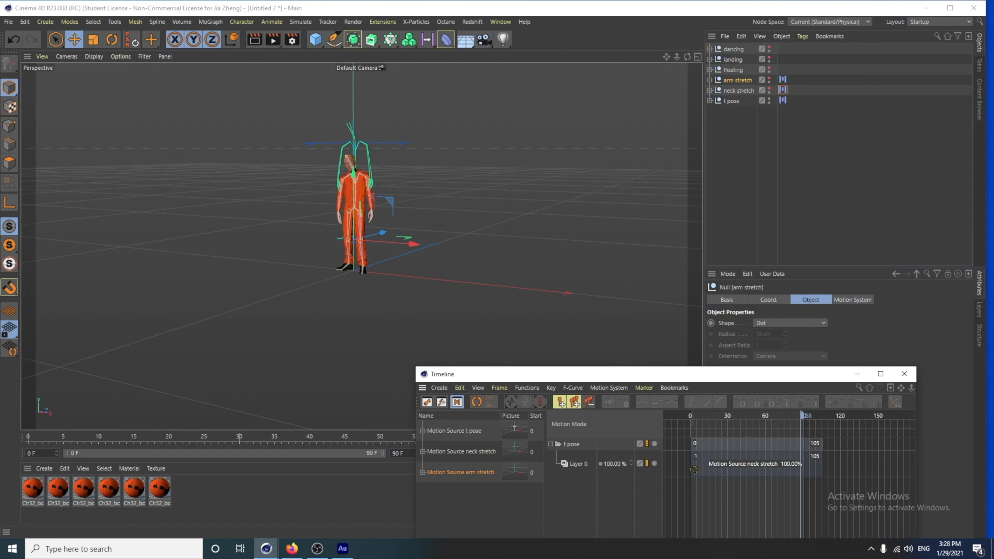
drag(695, 469, 853, 479)
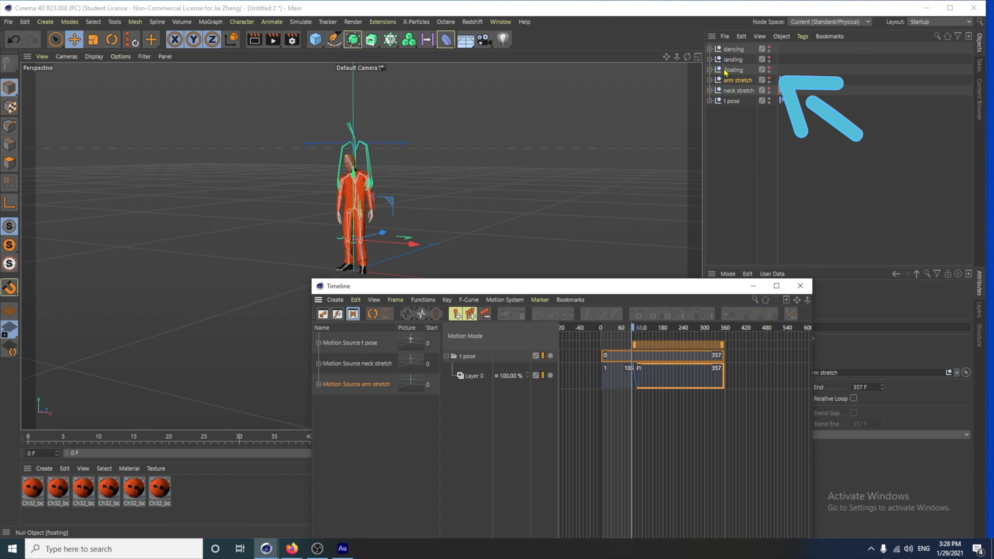
Step: Add a motion clip to the floating null with the default options
click(730, 70)
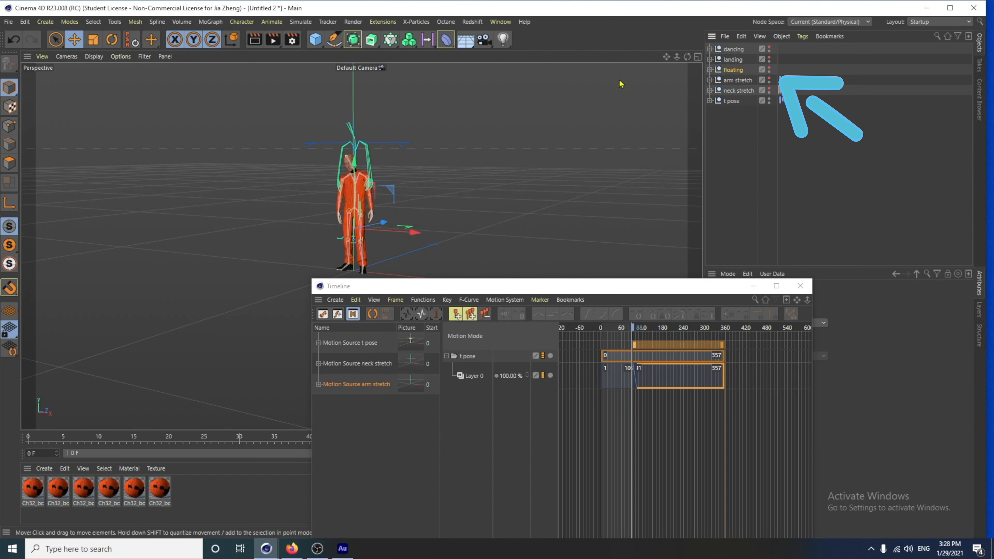
click(272, 22)
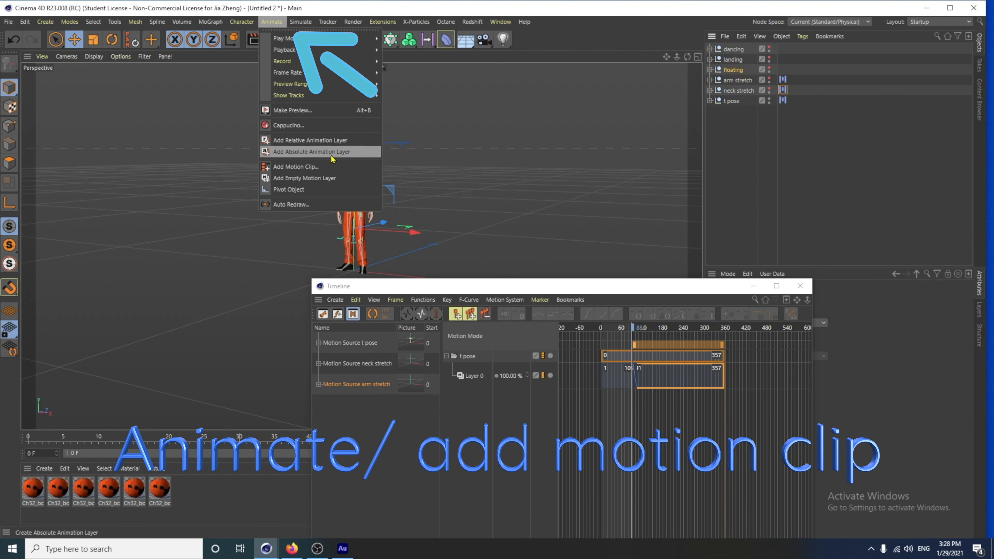
click(296, 166)
click(316, 255)
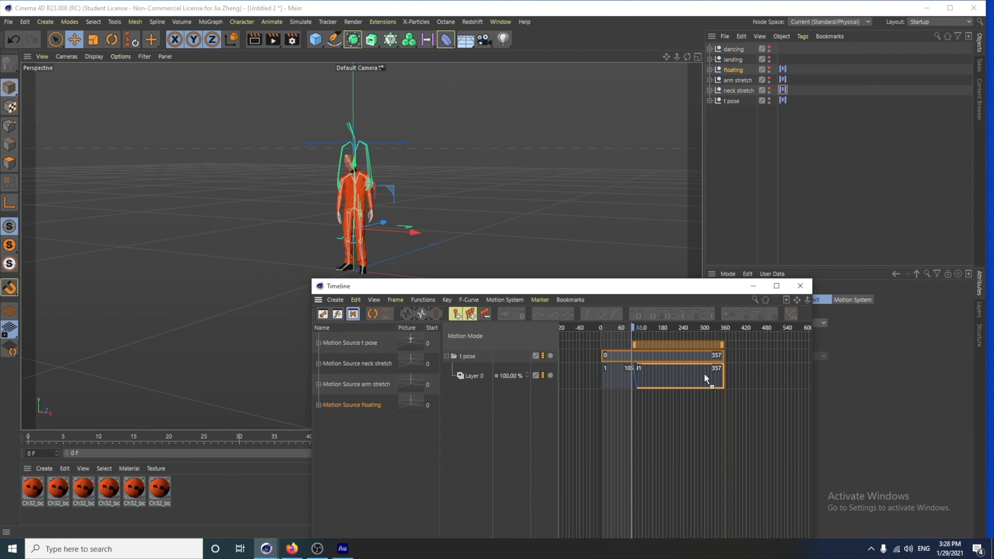
Step: Place Motion Source floating on Layer 0 so it overlaps the end of the arm stretch clip and ends at frame 632
drag(704, 374, 726, 388)
alt+right_drag(764, 444, 716, 444)
alt+middle_drag(791, 472, 708, 472)
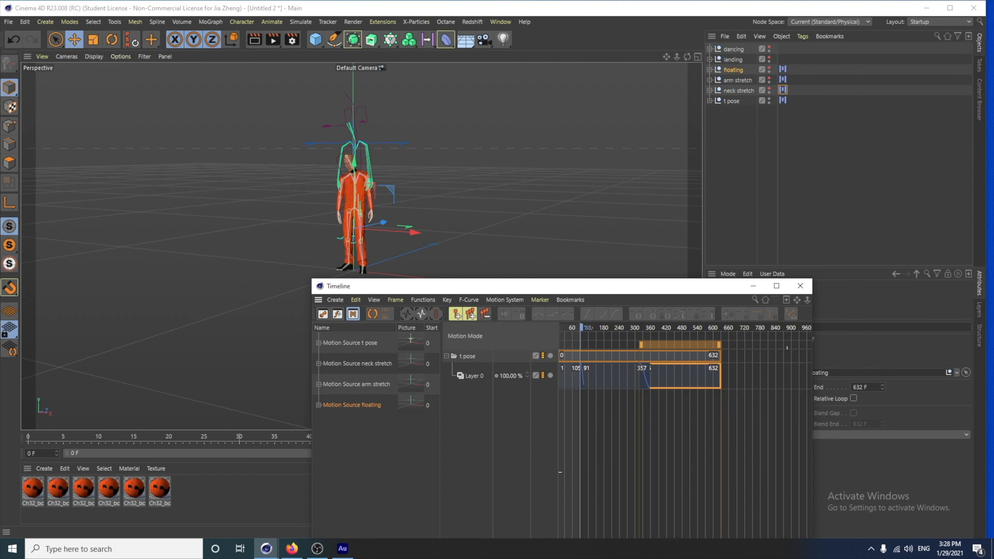
Step: Add a motion clip to the landing null and place it on Layer 0, overlapping the end of the floating clip and ending at frame 709
click(733, 60)
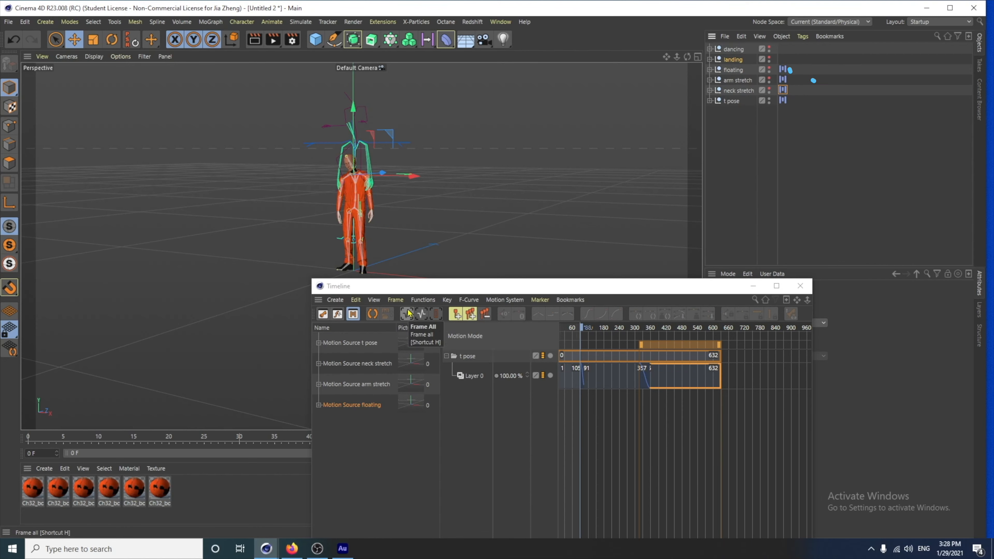
click(271, 24)
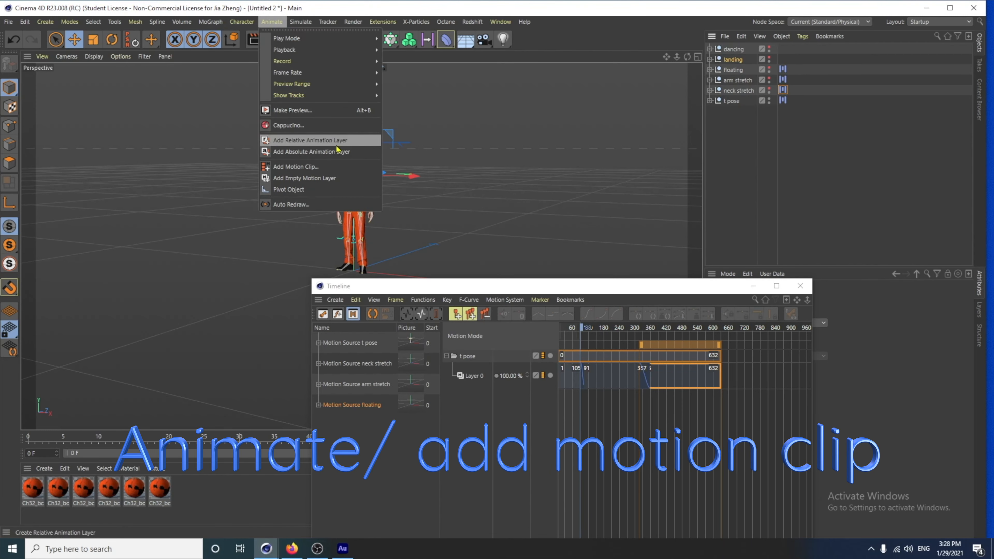
click(338, 167)
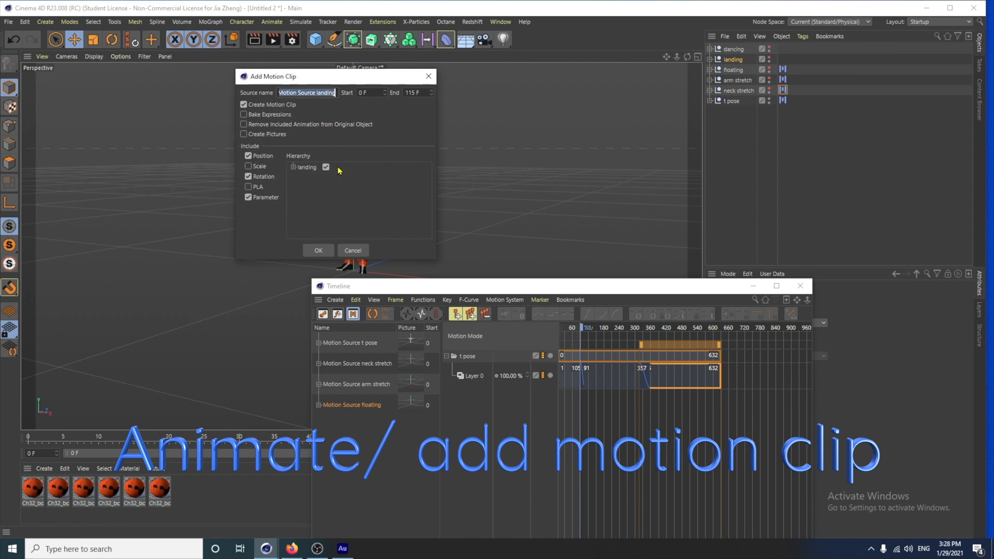
click(318, 250)
click(354, 427)
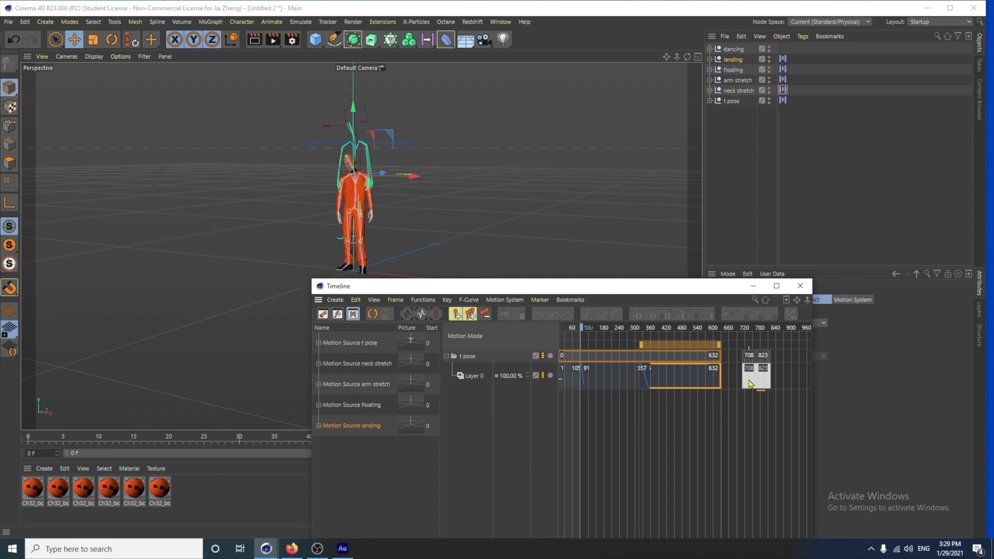
drag(749, 380, 719, 387)
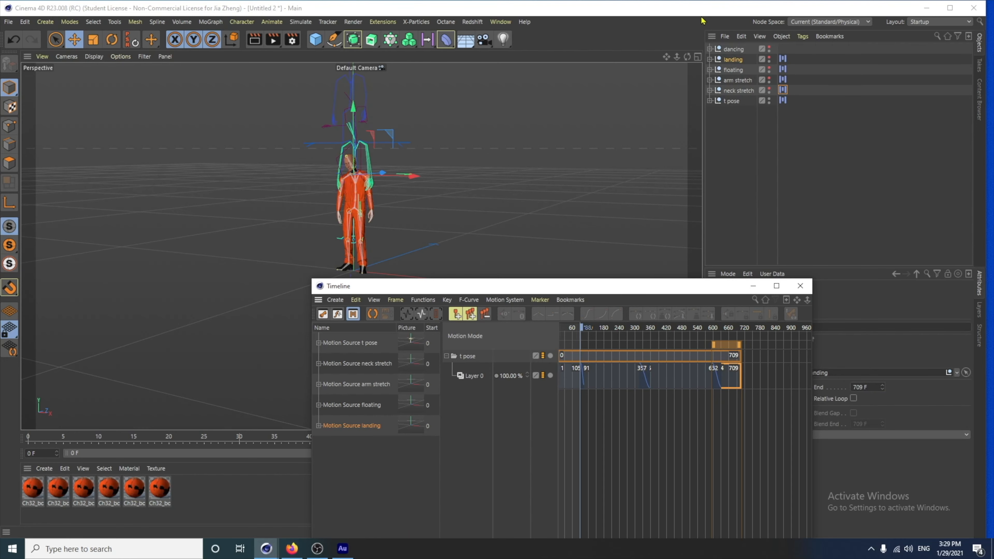
Step: Add a motion clip to the dancing null with the default options
click(730, 49)
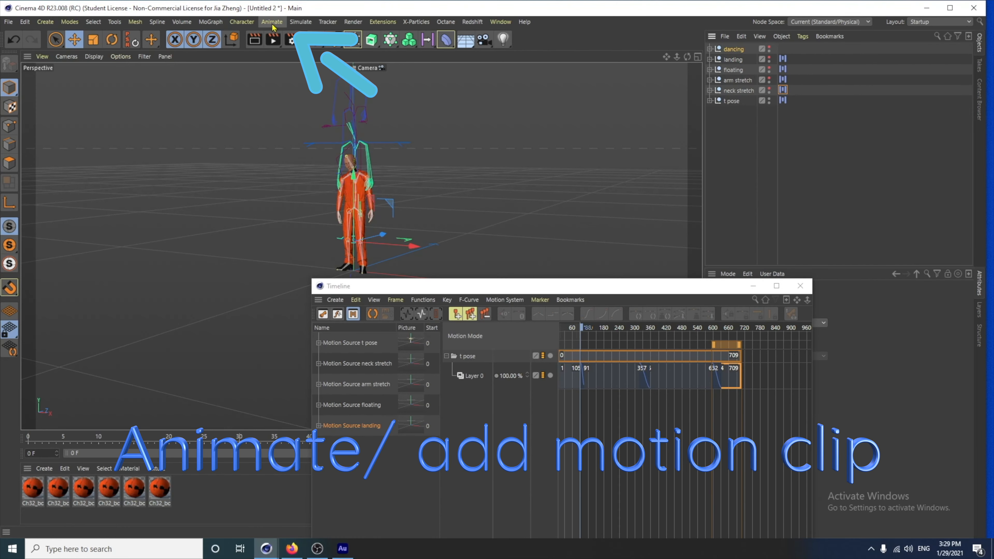
click(273, 24)
click(335, 165)
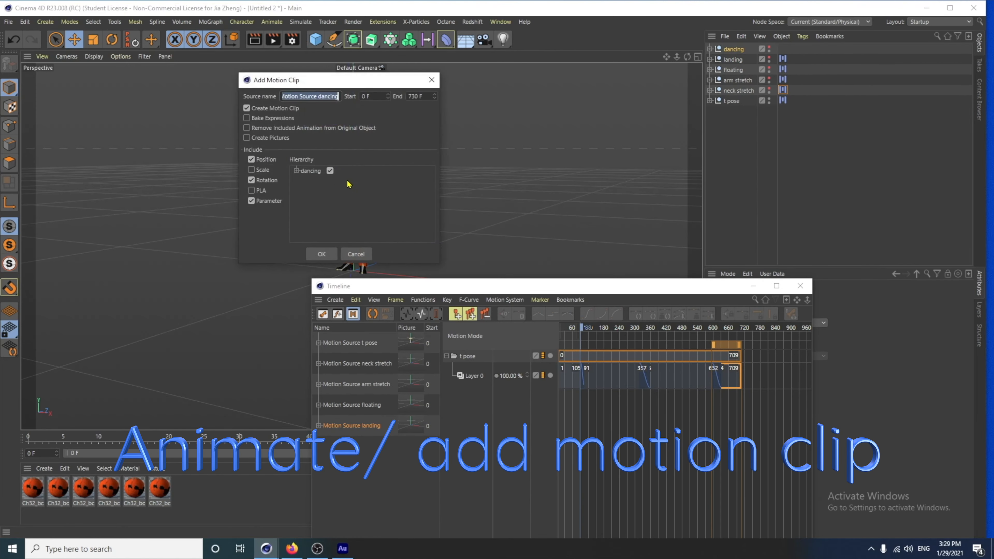
click(321, 254)
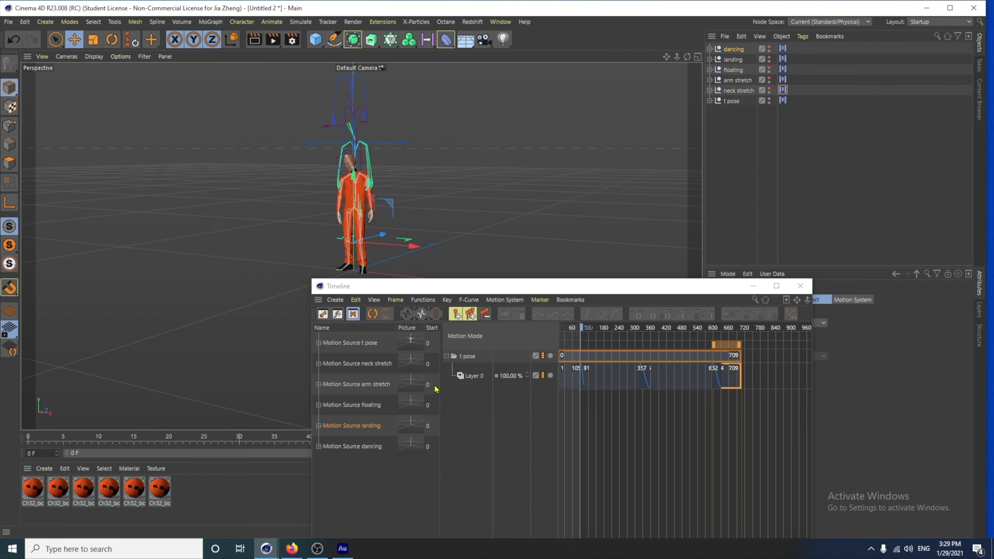
Step: Place Motion Source dancing on Layer 0 from frame 667 to 1397, overlapping the end of the landing clip
click(350, 447)
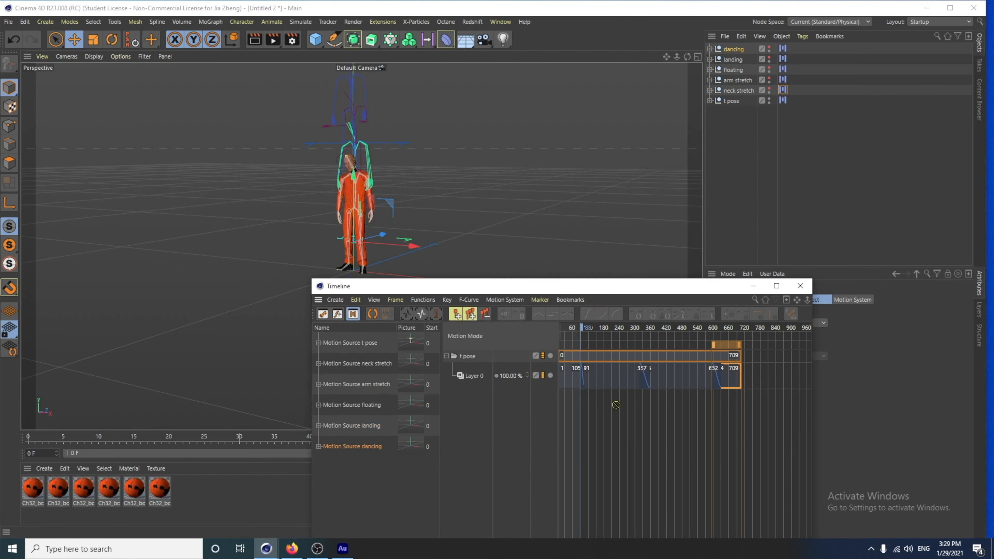
drag(616, 405, 742, 386)
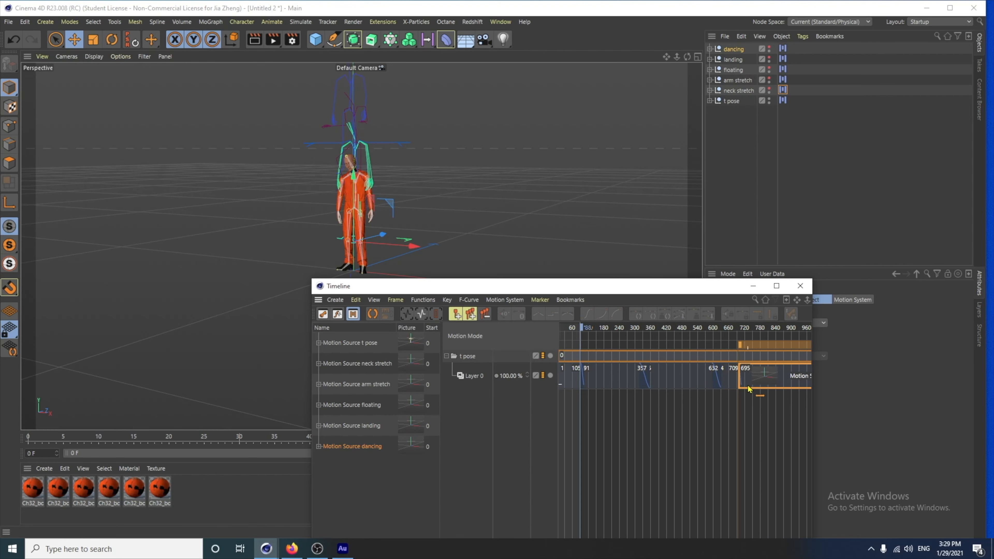
drag(586, 330, 608, 344)
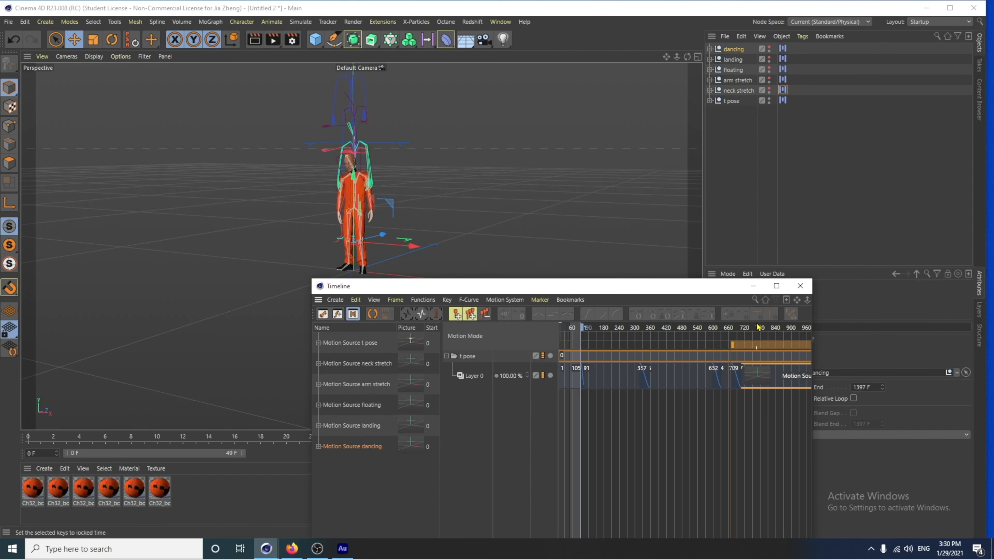
alt+right_drag(767, 447, 792, 442)
alt+middle_drag(791, 441, 771, 441)
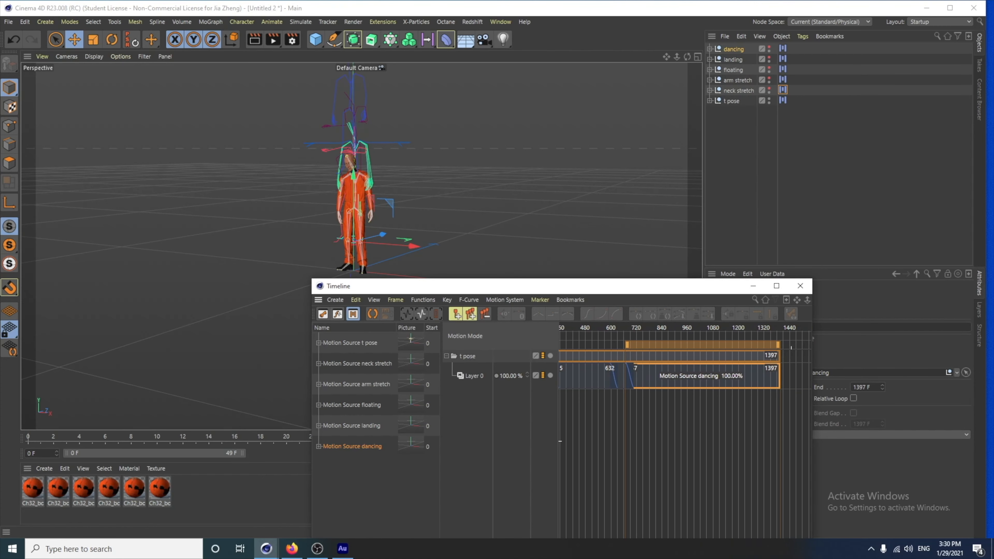
Step: Minimize the Timeline, set the project end to 1400 F and extend the preview range to the full length
click(753, 285)
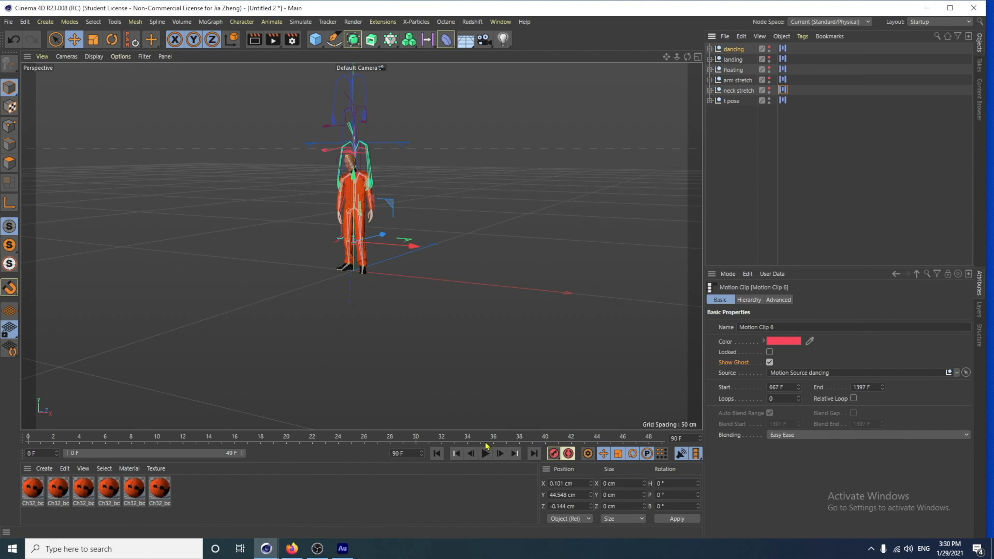
click(413, 452)
key(Return)
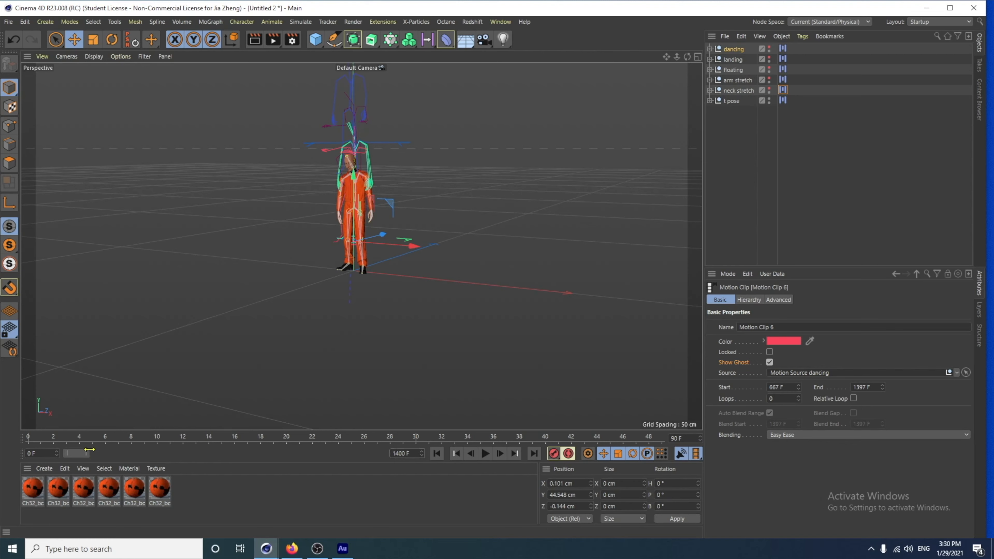
drag(89, 449, 160, 453)
double_click(106, 453)
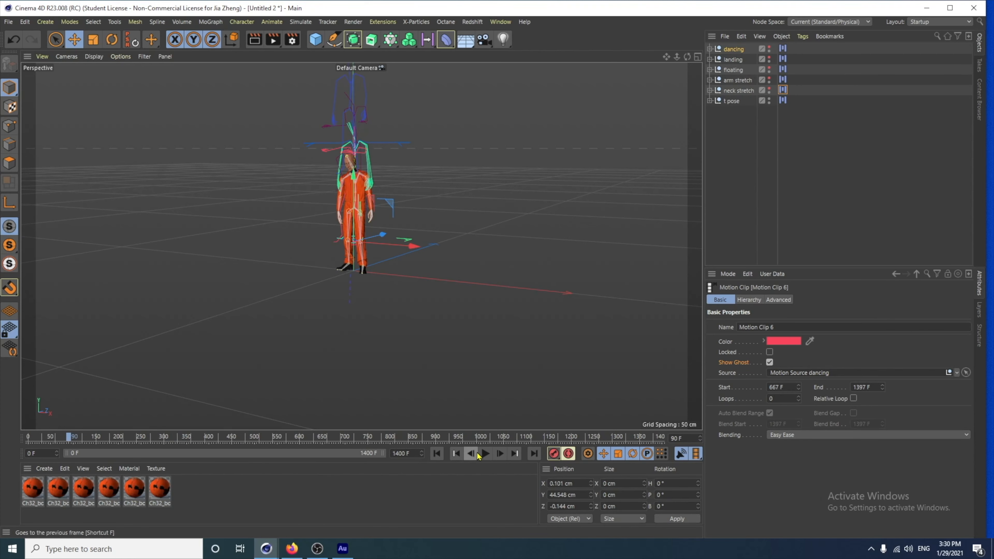
Step: Play and scrub through the combined animation while orbiting the character to check the transitions between clips
click(485, 454)
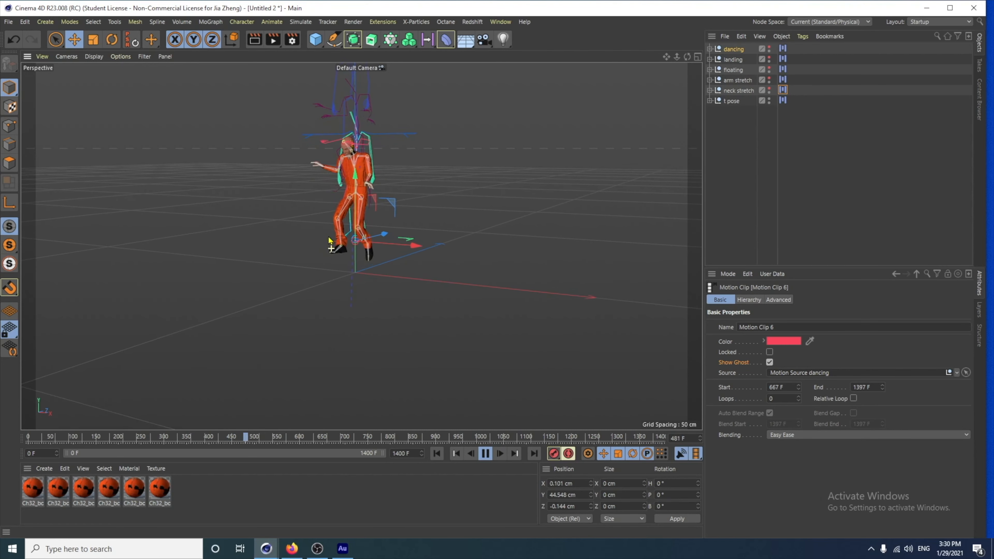
alt+drag(442, 256, 529, 270)
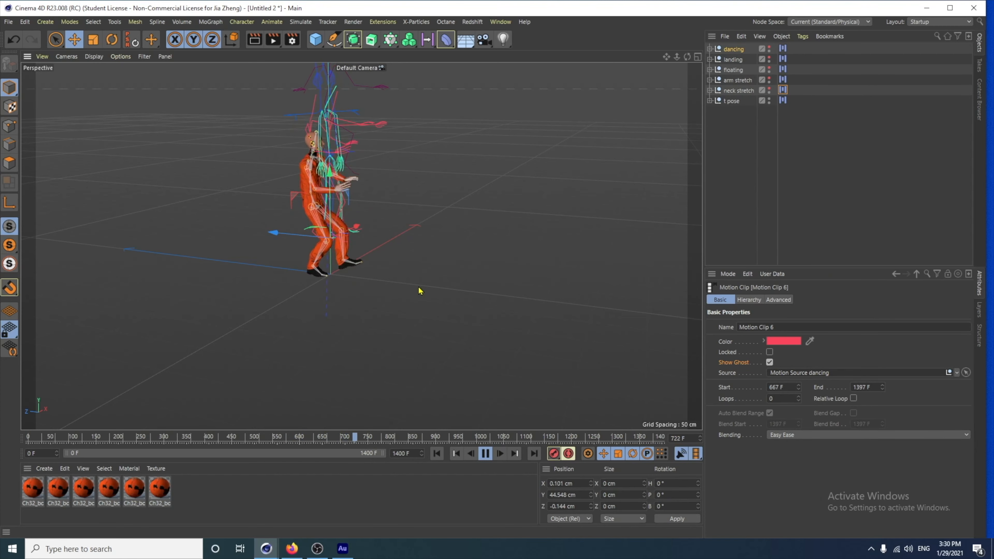
click(485, 455)
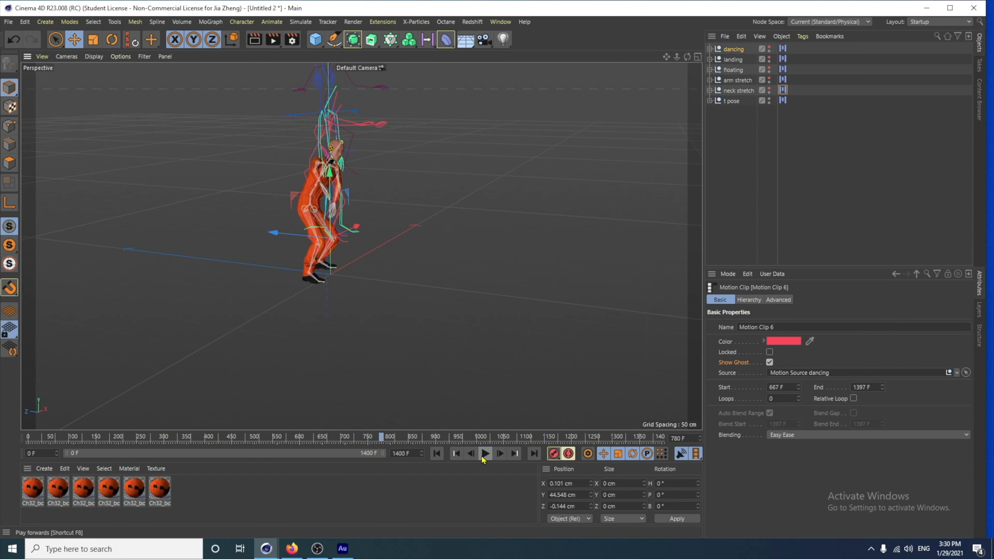
drag(383, 440, 109, 476)
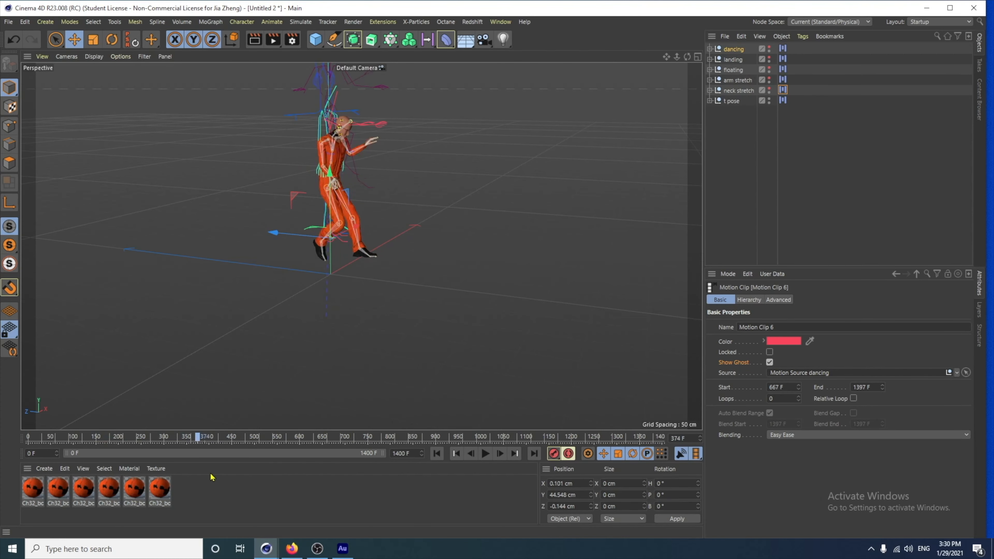
drag(211, 477, 344, 479)
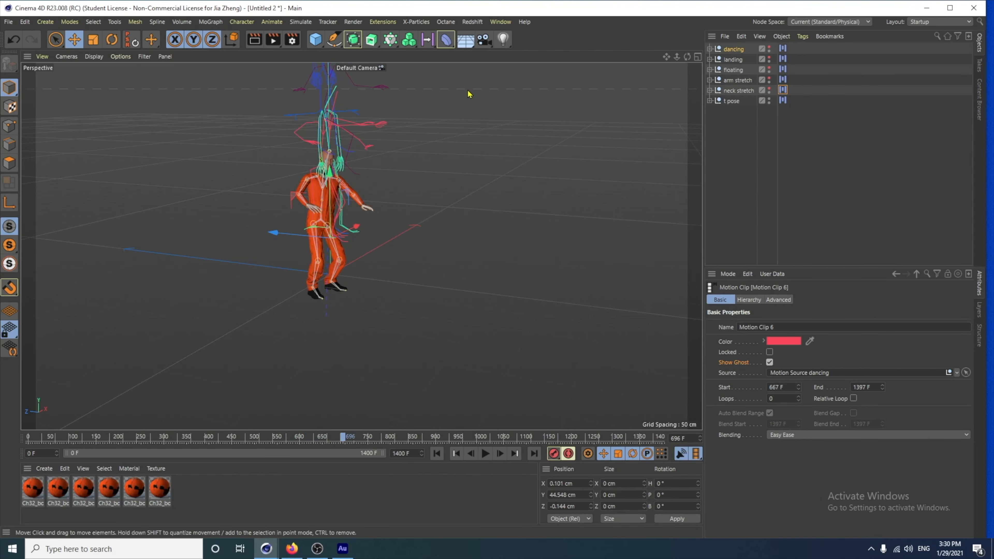
Step: Add a Floor object to the scene and return the animation to frame 0
click(465, 40)
key(shift+f)
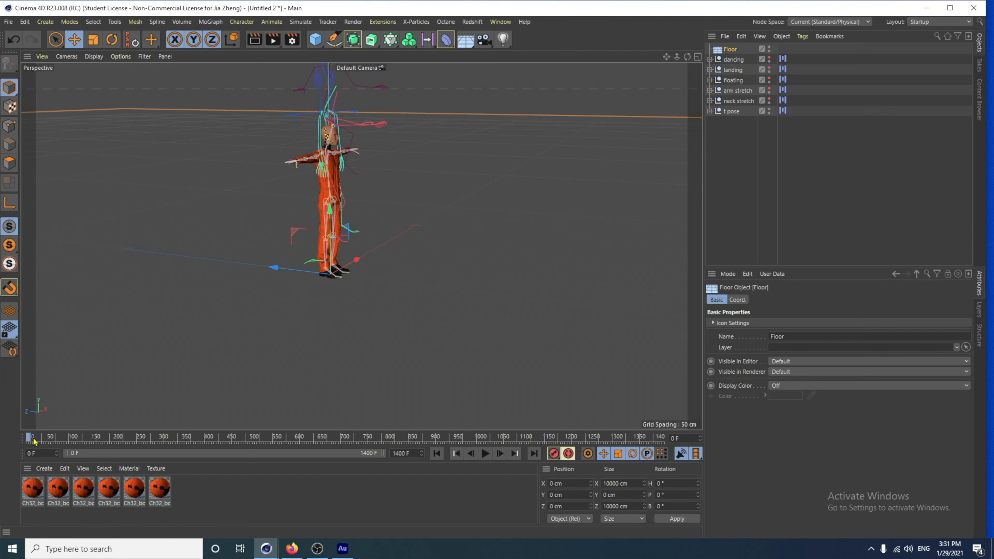
Step: Bring up the Timeline, zoom in on the neck stretch clip and scrub through its motion
drag(28, 439, 278, 465)
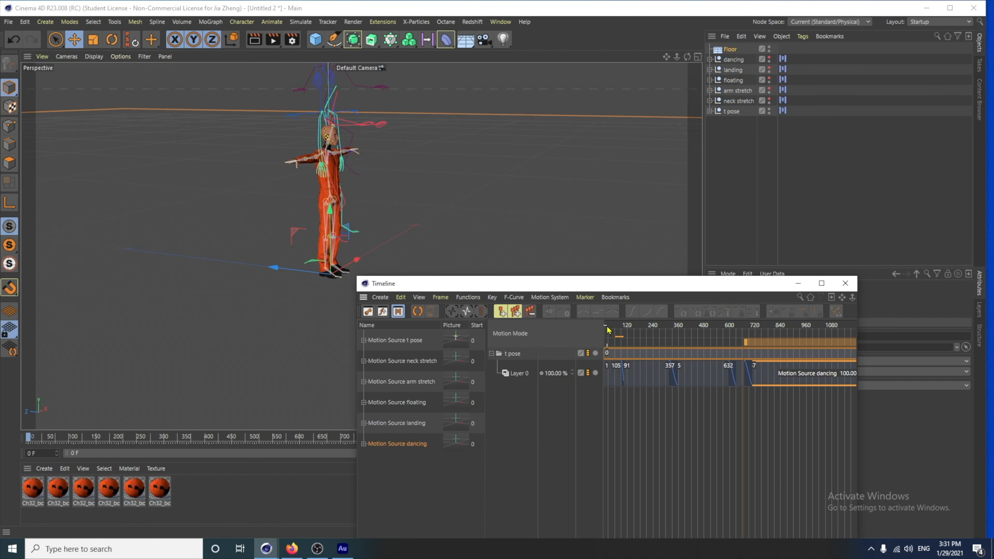
drag(605, 327, 634, 327)
alt+right_drag(689, 442, 770, 442)
alt+middle_drag(628, 400, 859, 399)
click(751, 370)
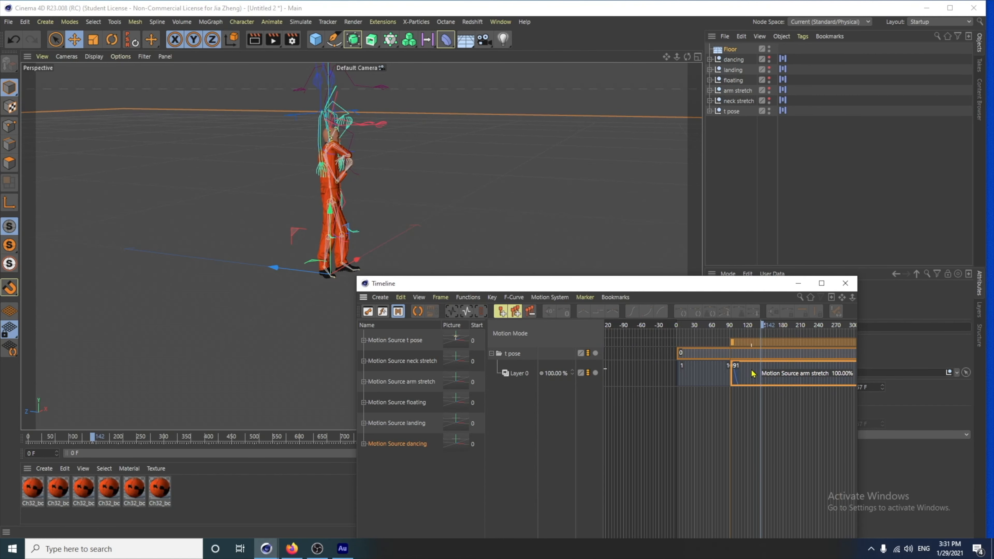
click(737, 375)
alt+right_drag(738, 434, 773, 434)
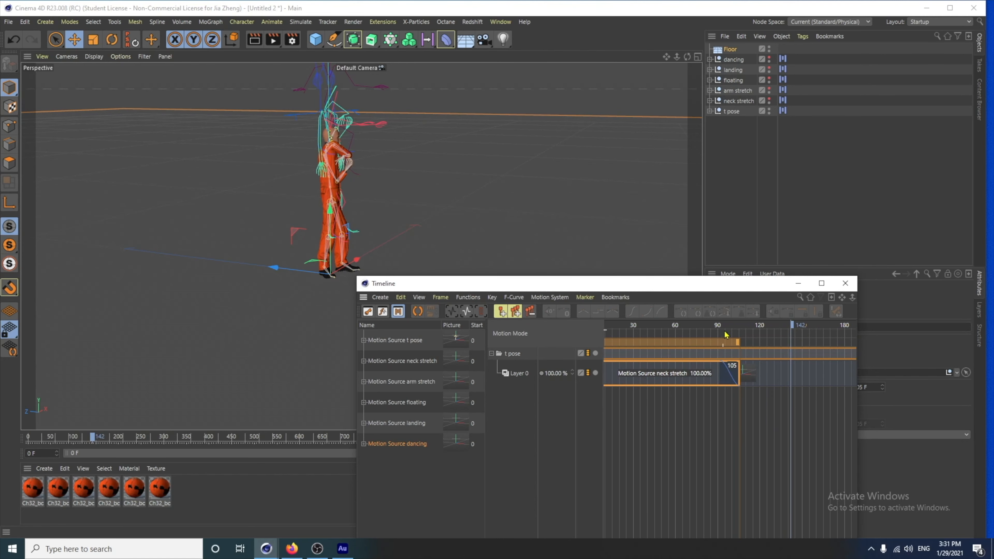
drag(791, 328, 619, 344)
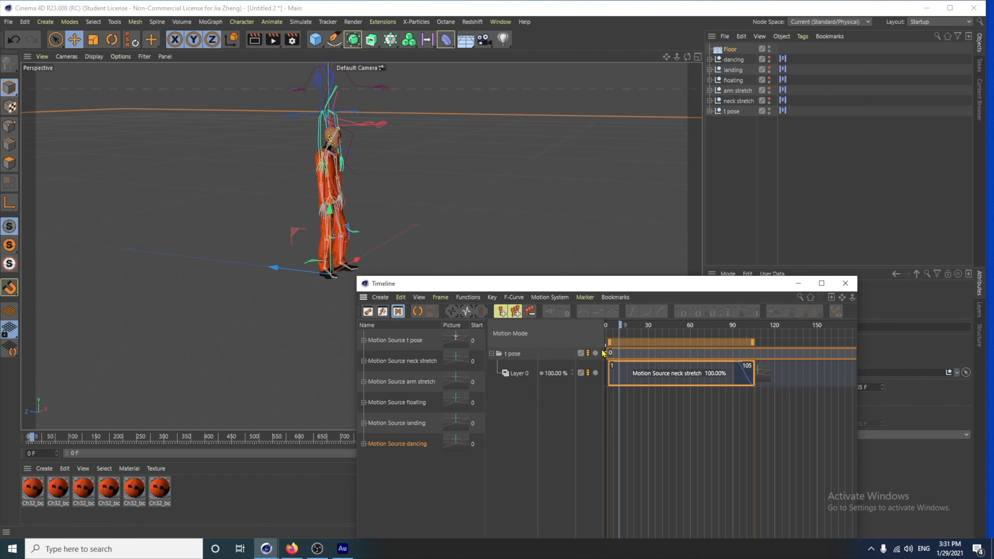
click(613, 368)
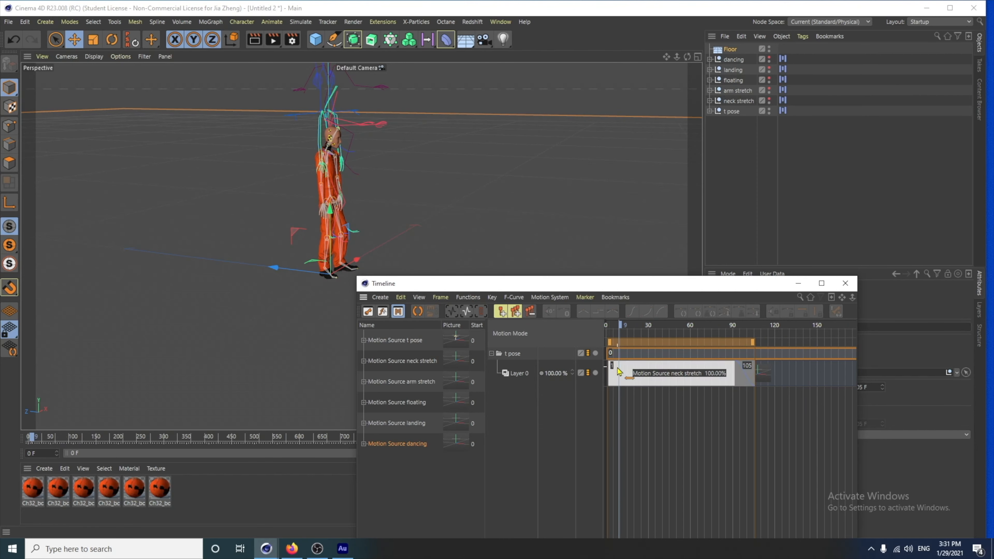
click(665, 357)
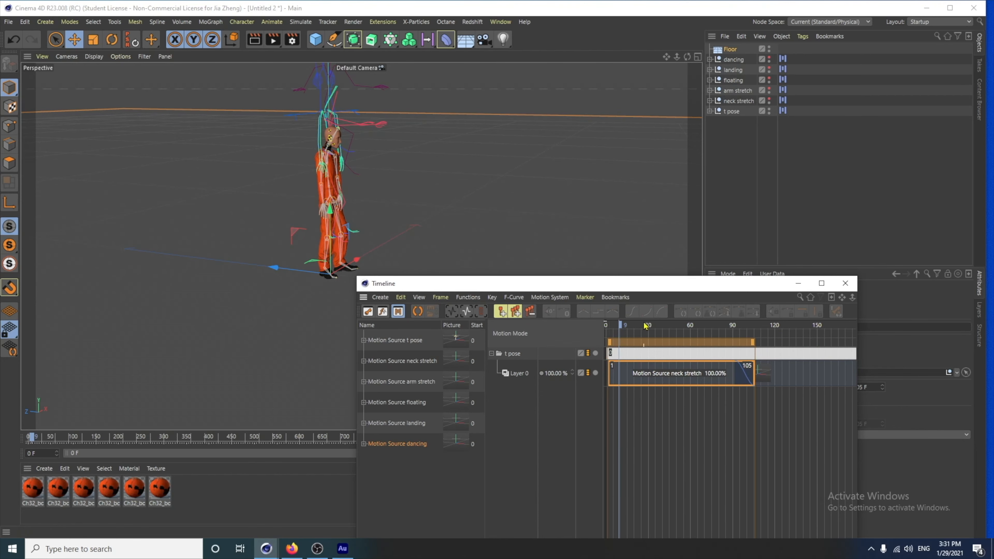
drag(618, 327, 689, 341)
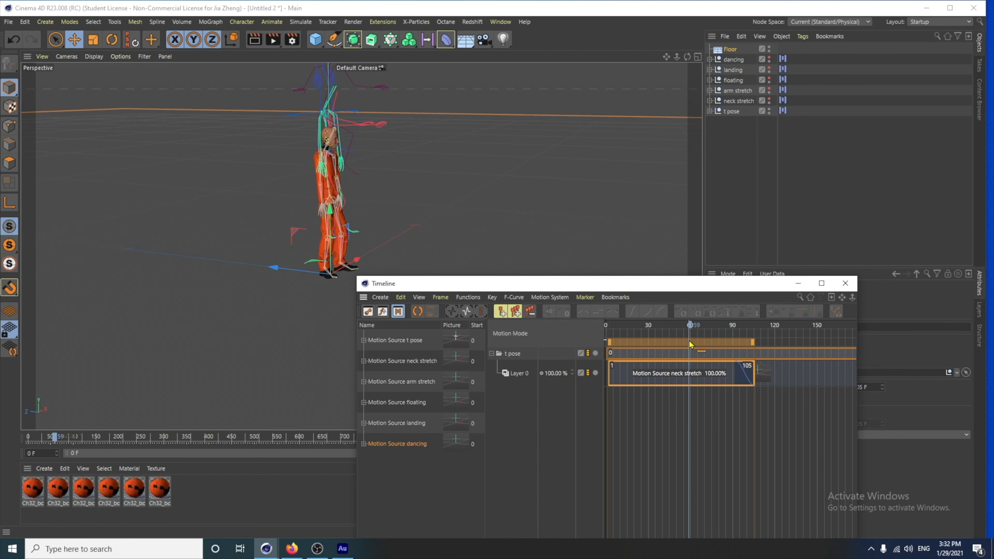
Step: Scale the neck stretch clip to end at frame 69 and move the arm stretch clip to overlap its end
drag(753, 345, 664, 332)
drag(808, 375, 782, 377)
click(703, 352)
drag(666, 326, 701, 328)
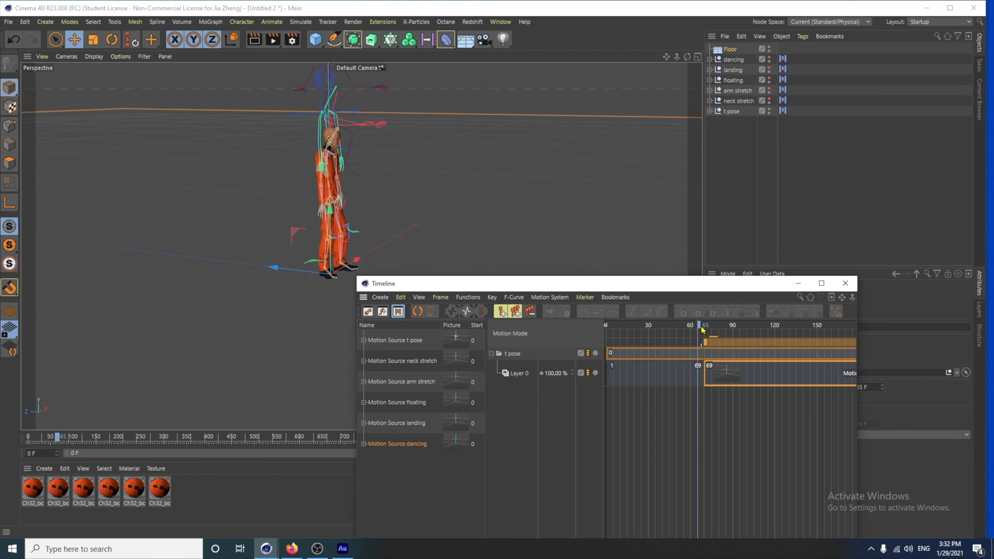
drag(702, 332, 737, 368)
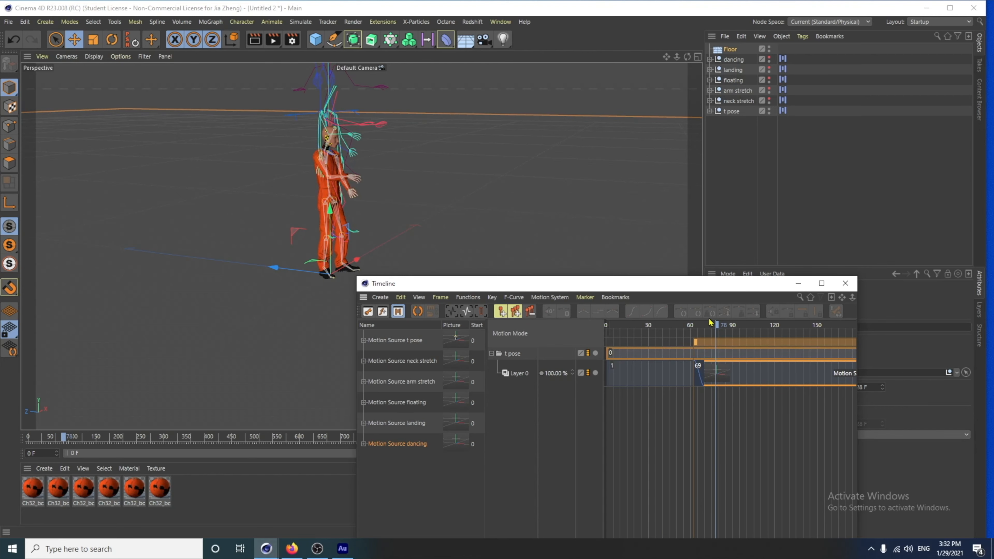
Step: Scale the arm stretch clip to end at frame 214 and fit the floating clip from frame 200 to 392
drag(718, 328, 663, 348)
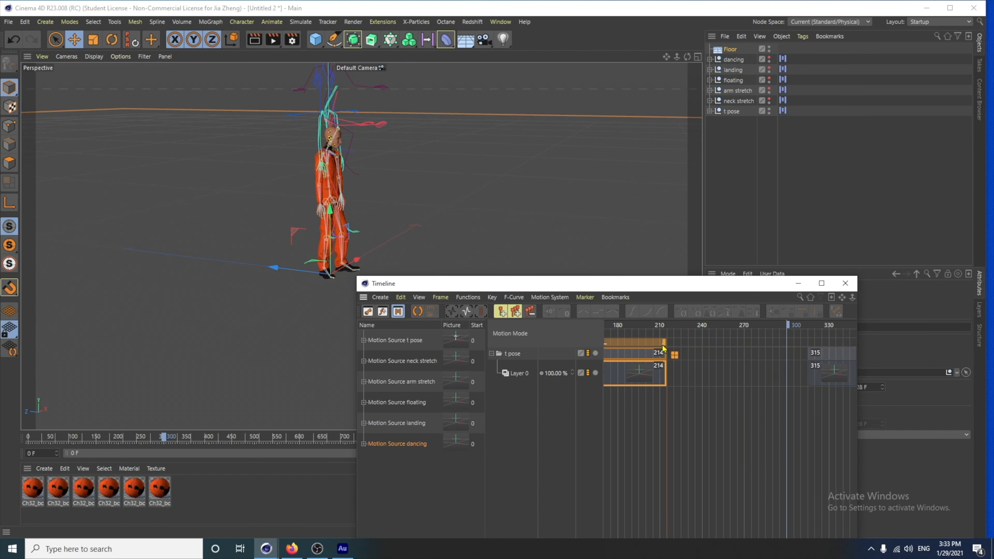
drag(787, 325, 653, 332)
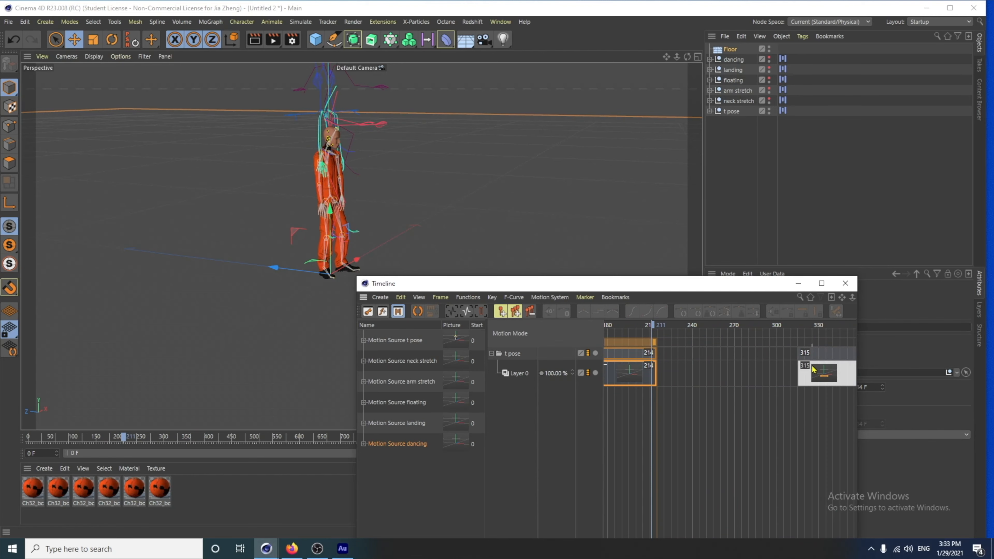
drag(806, 372, 660, 372)
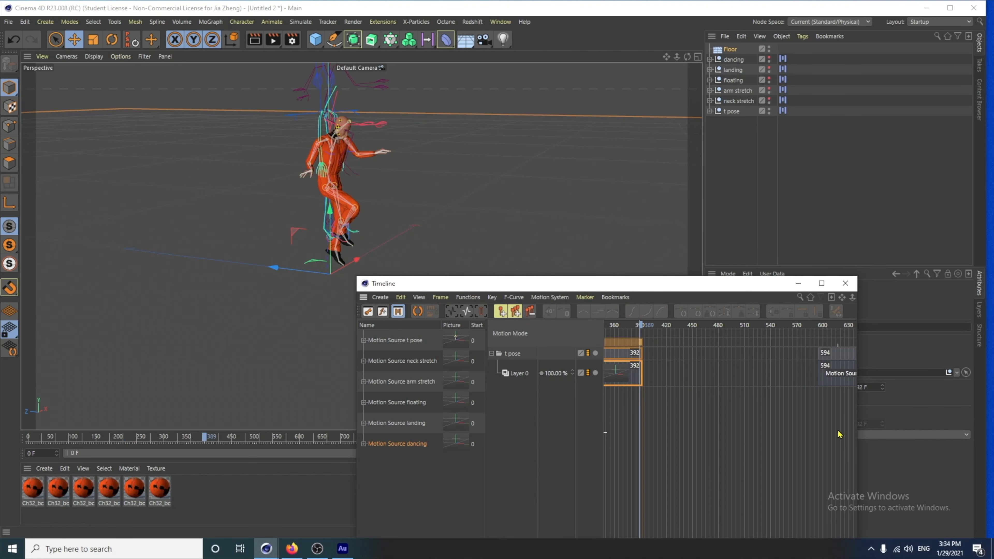
Step: Move the landing clip to span frames 378 to 493 and shift the dancing clip to overlap its end
drag(837, 371, 665, 371)
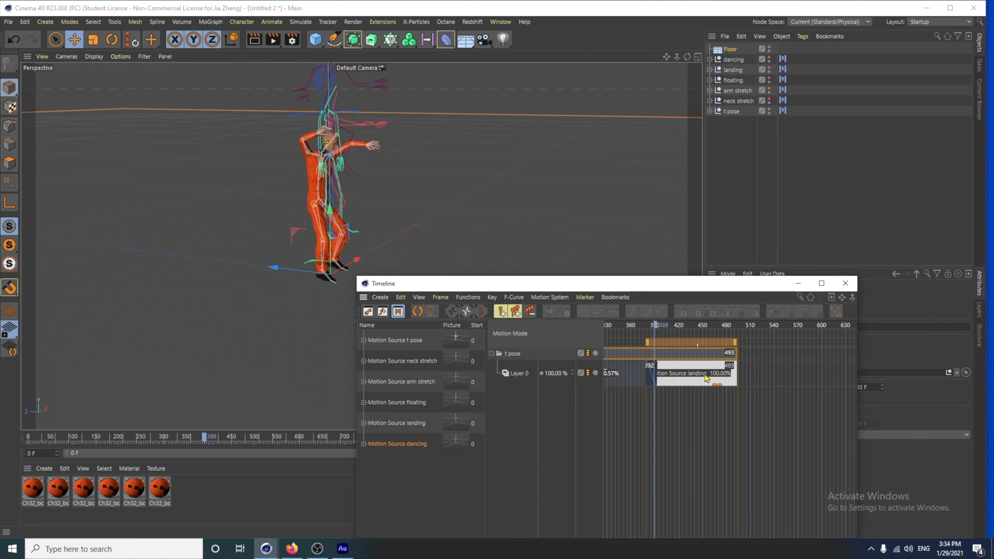
scroll(833, 418, down, 2)
alt+middle_drag(833, 422, 744, 422)
drag(833, 371, 683, 372)
scroll(777, 445, down, 2)
alt+middle_drag(824, 445, 881, 445)
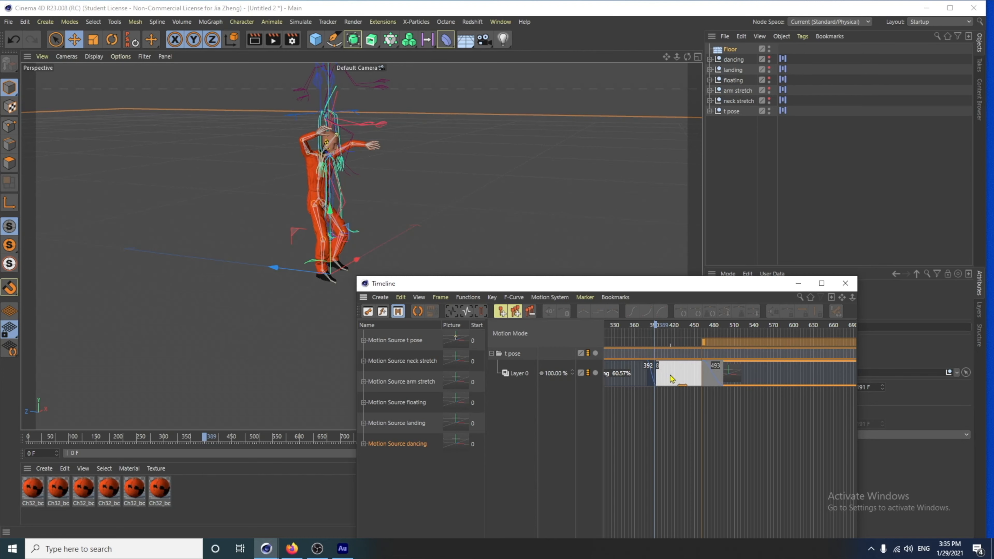
Step: Scrub through the retimed clips on Layer 0 to check the blends between landing, dancing, arm stretch and floating
click(671, 378)
drag(657, 329, 726, 331)
drag(726, 328, 741, 329)
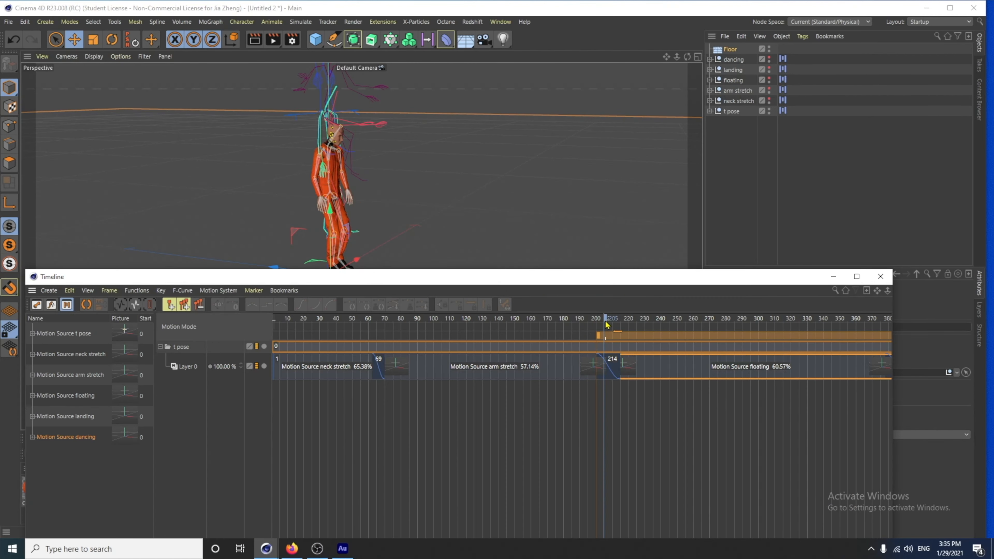
drag(606, 324, 661, 338)
click(688, 369)
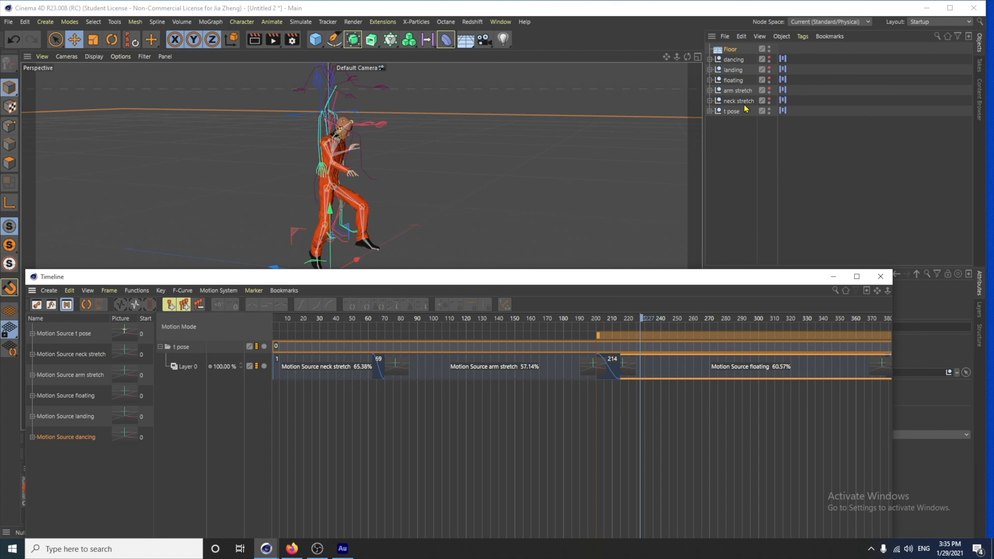
Step: Add a Pivot Object to the scene and rename it Pivot Object float
click(272, 22)
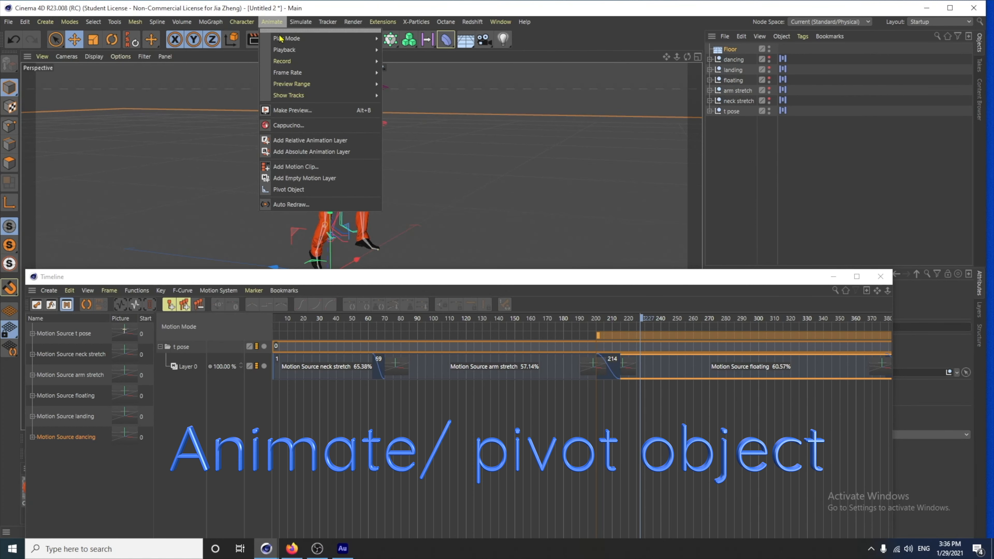
click(288, 189)
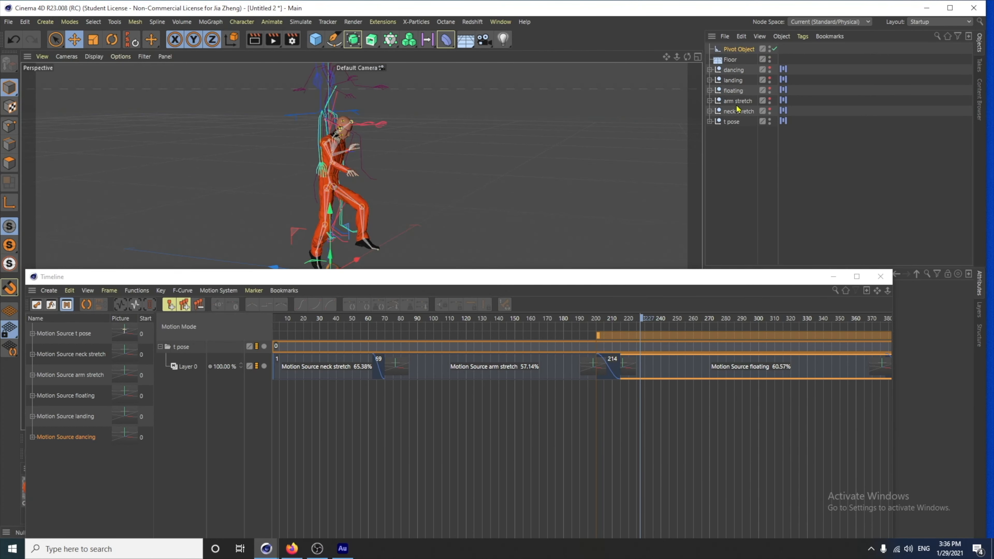
double_click(733, 51)
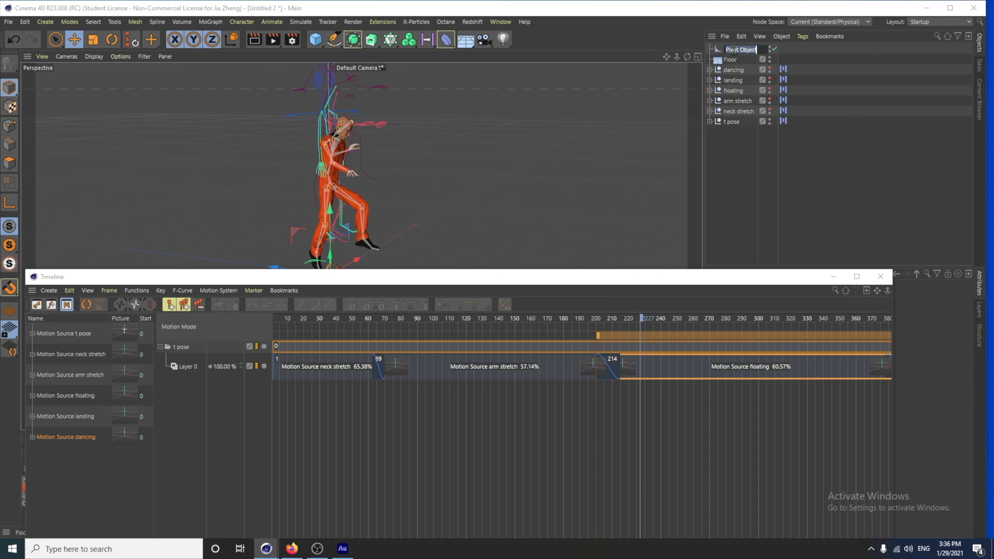
key(Return)
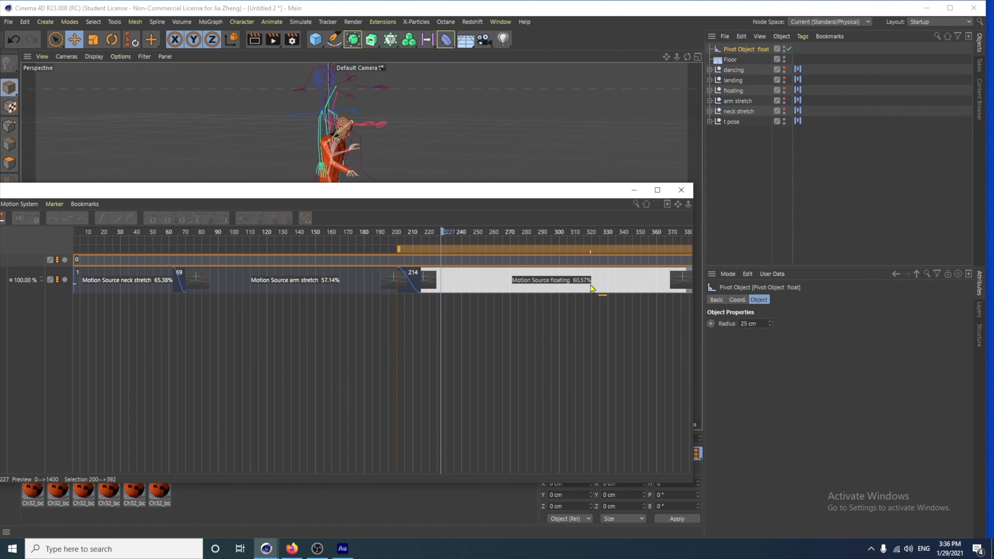
Step: Assign Pivot Object float as the pivot of the floating motion clip in its advanced properties
drag(462, 249, 492, 247)
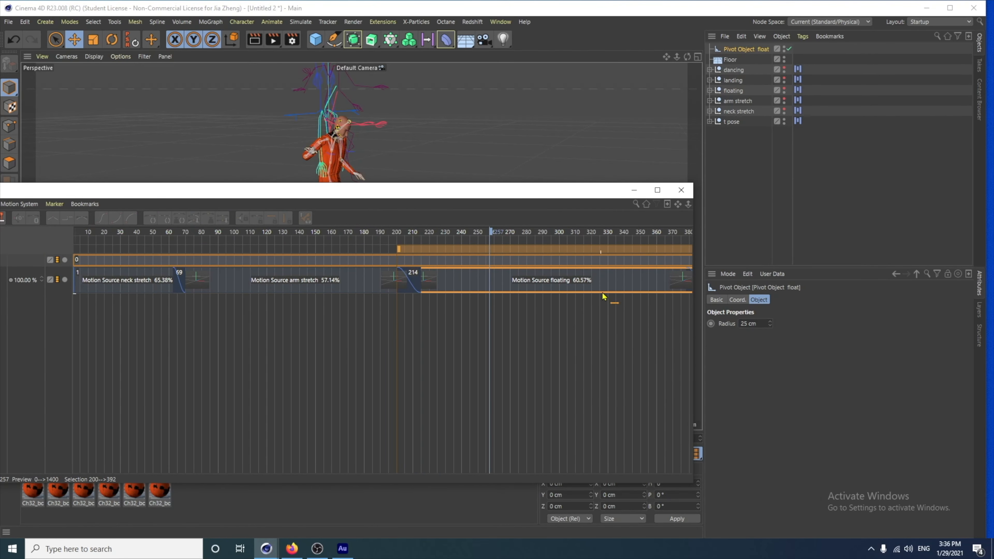
click(612, 289)
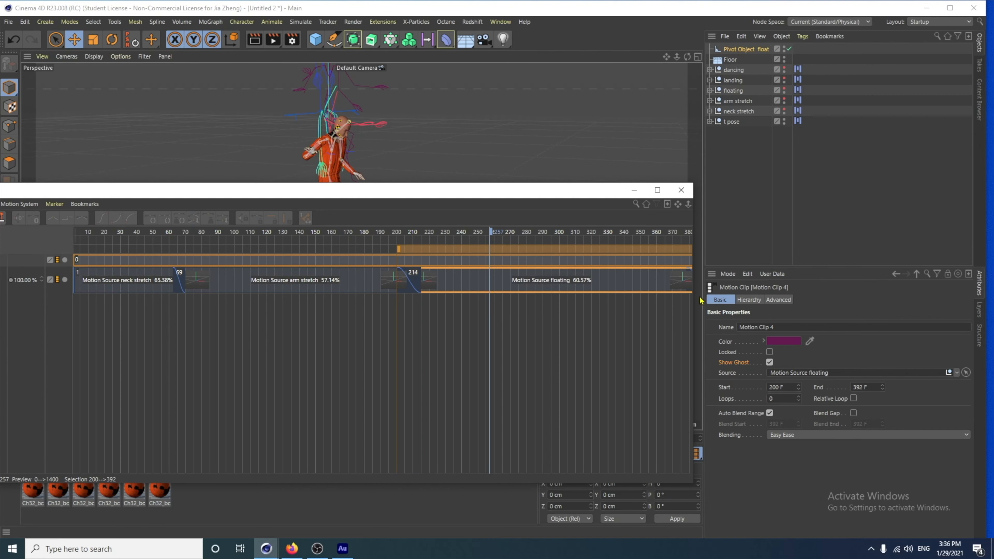
click(777, 301)
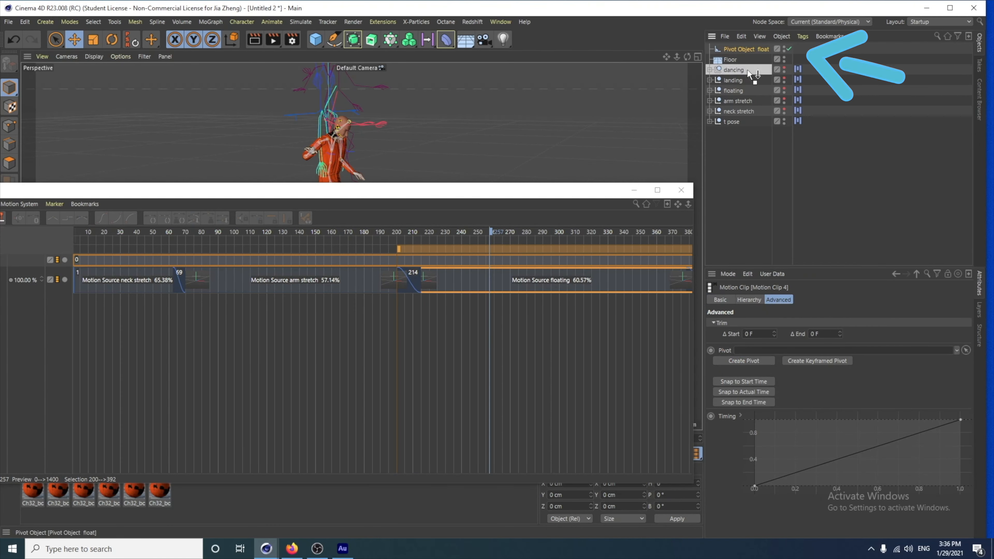
drag(781, 332, 779, 350)
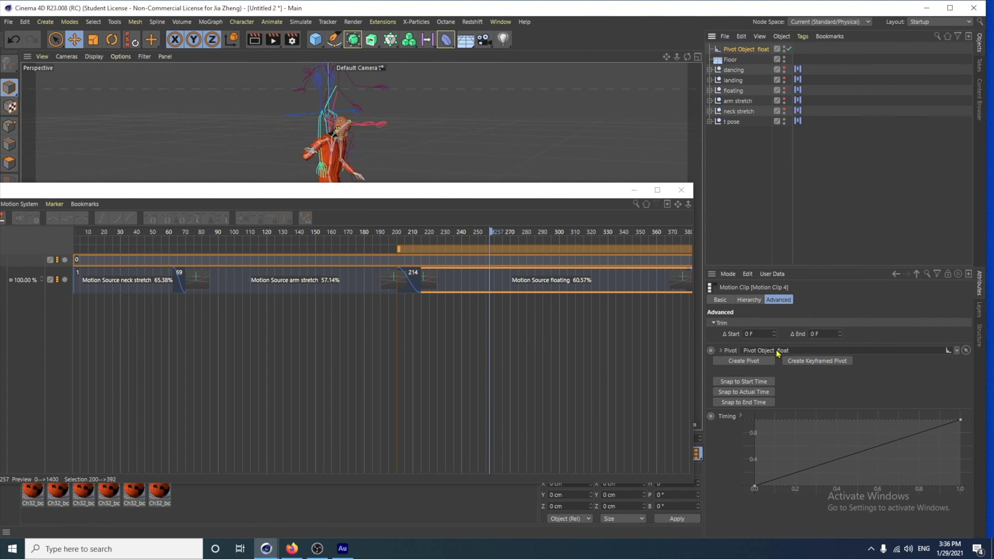
Step: Add a second Pivot Object for the landing clip and rename it Pivot Object landing
alt+right_drag(599, 380, 629, 379)
alt+middle_drag(629, 379, 322, 379)
click(460, 281)
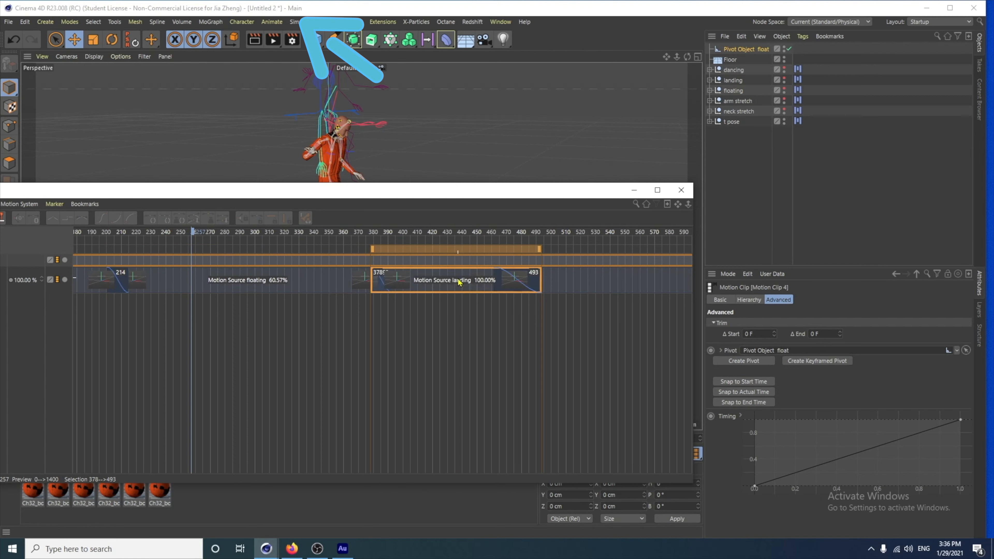
click(272, 21)
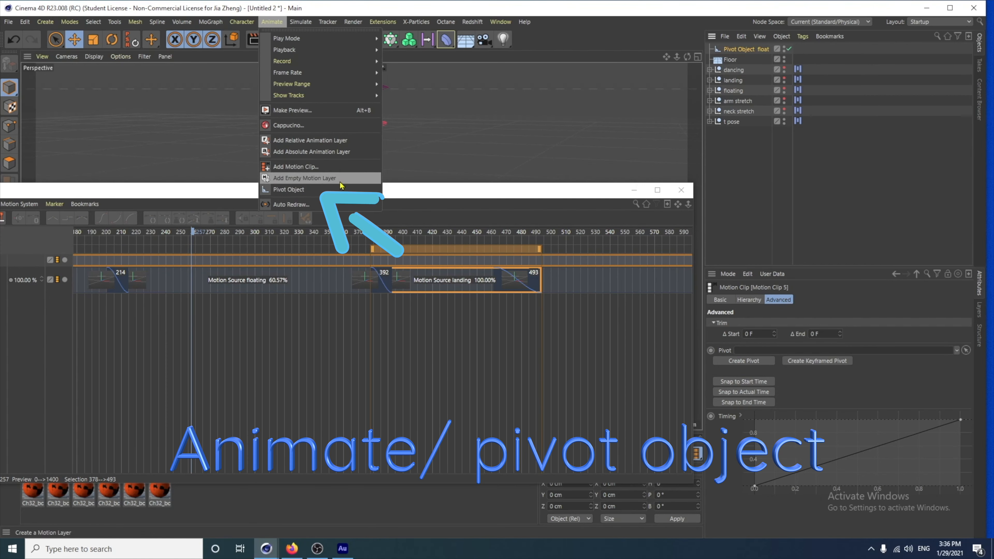
click(336, 192)
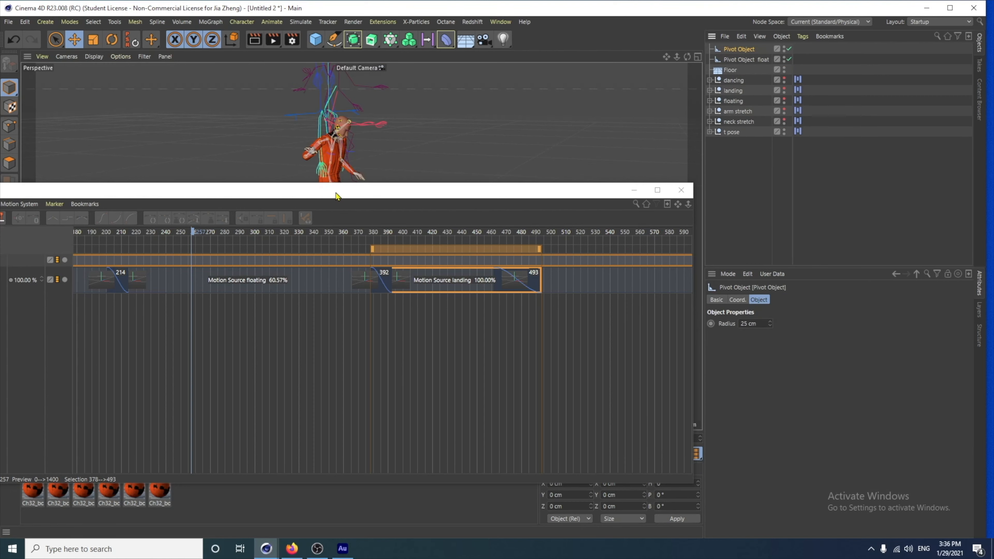
double_click(750, 50)
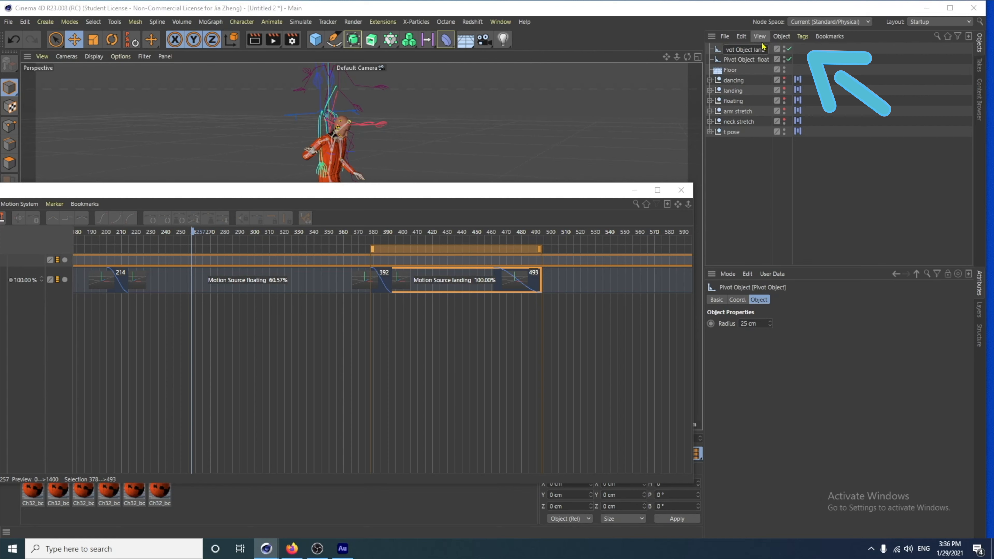
key(Return)
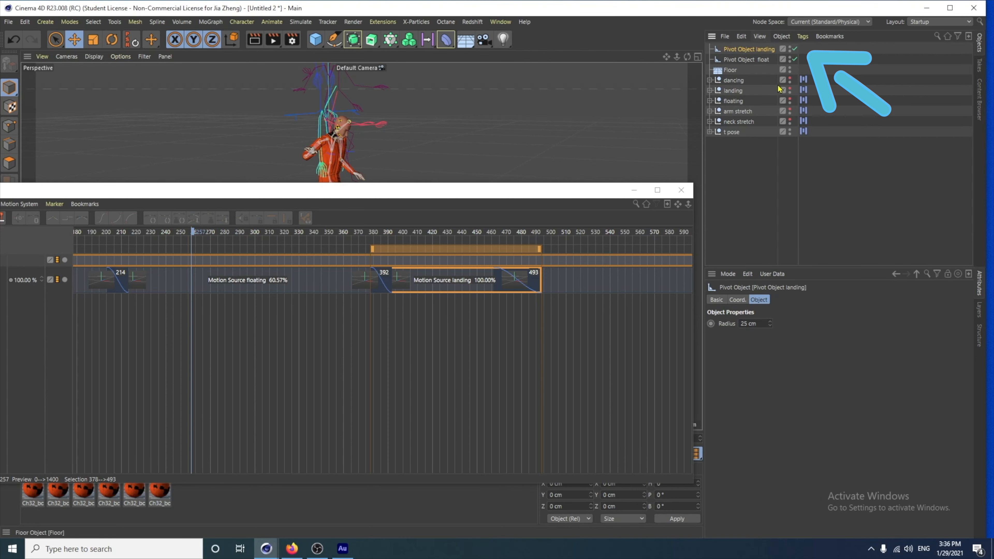
Step: Assign Pivot Object landing as the pivot of the landing motion clip
click(590, 262)
click(451, 283)
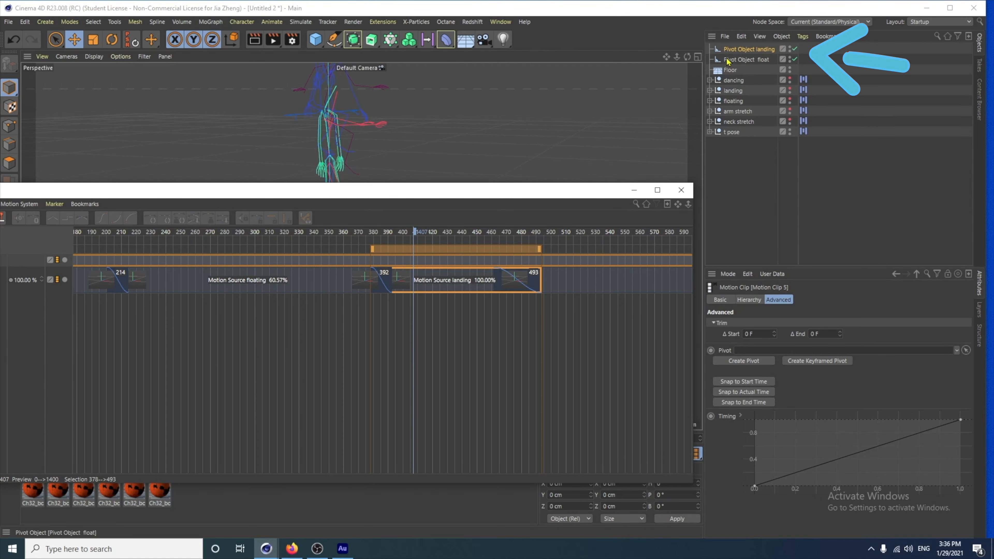
mouse_move(735, 54)
mouse_down()
mouse_move(761, 62)
mouse_move(789, 187)
mouse_up()
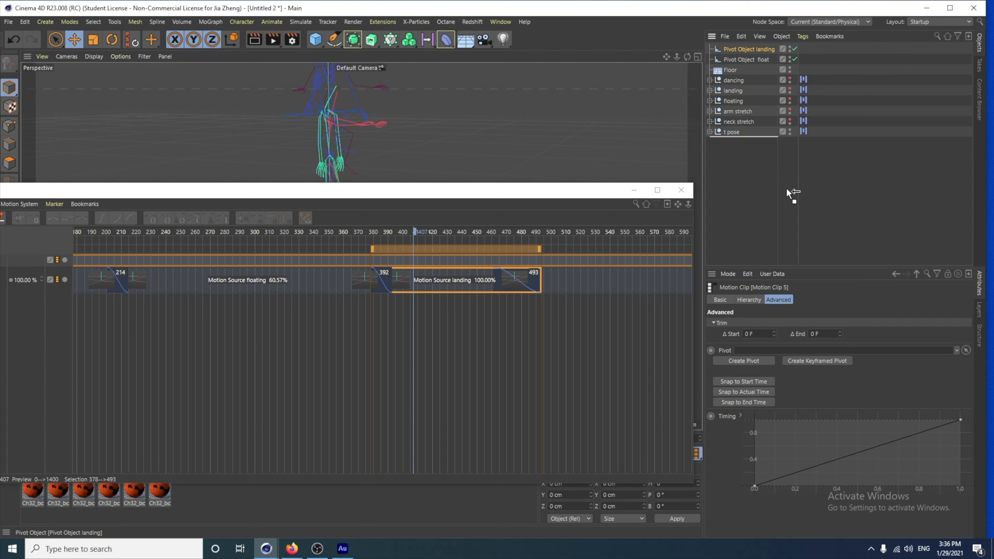
drag(804, 355, 798, 354)
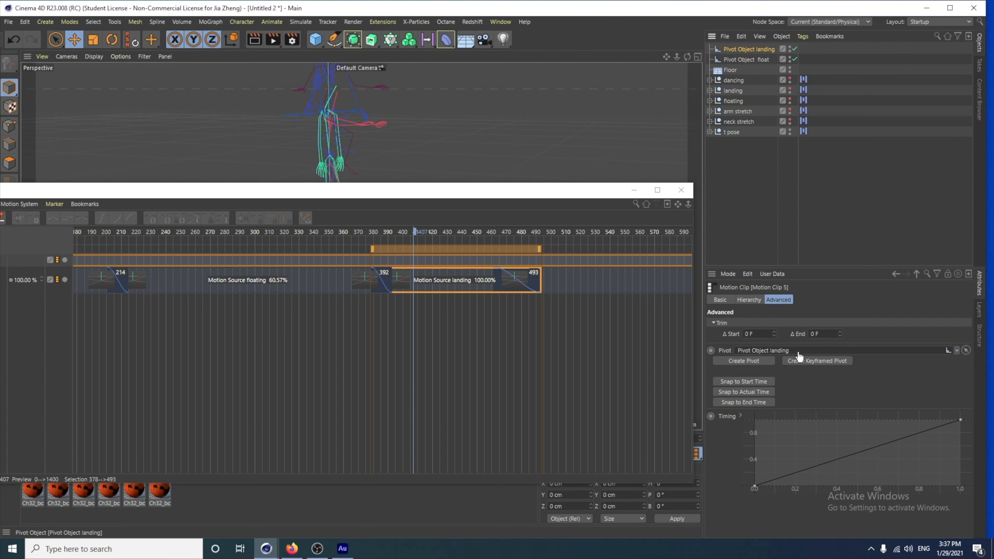
Step: Minimize the Timeline, go to frame 215 and raise Pivot Object float to about 82 cm in Y
click(276, 281)
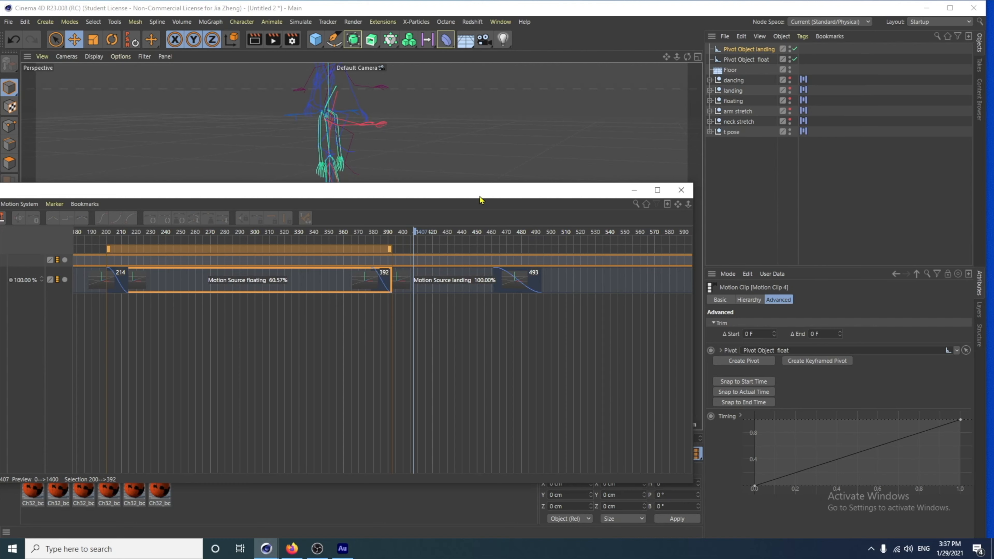
click(633, 190)
drag(51, 437, 124, 440)
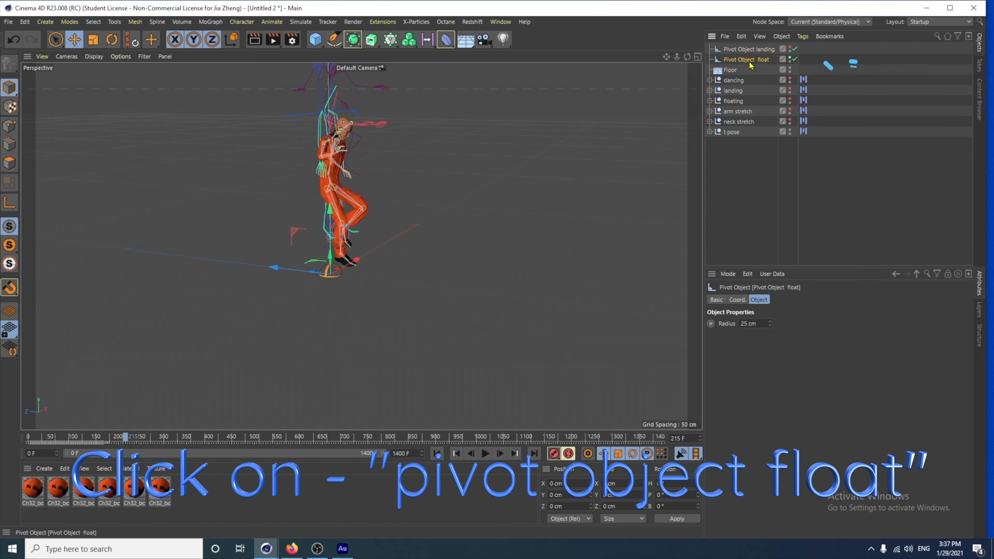
drag(337, 220, 339, 147)
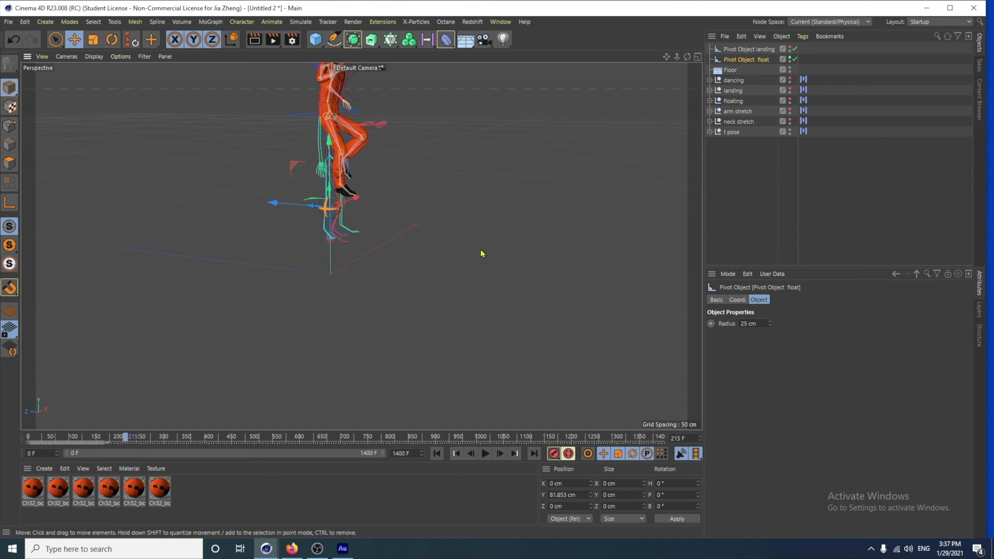
Step: Scrub the animation between about frames 197 and 213 to check the transition into the raised floating clip
scroll(469, 249, down, 1)
alt+middle_drag(466, 261, 462, 288)
drag(47, 442, 126, 465)
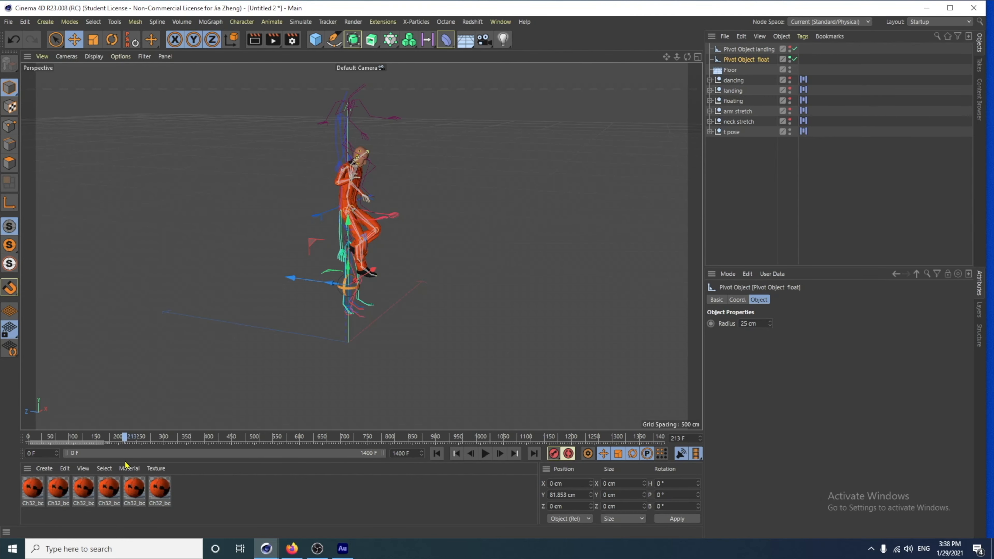
drag(126, 464, 118, 467)
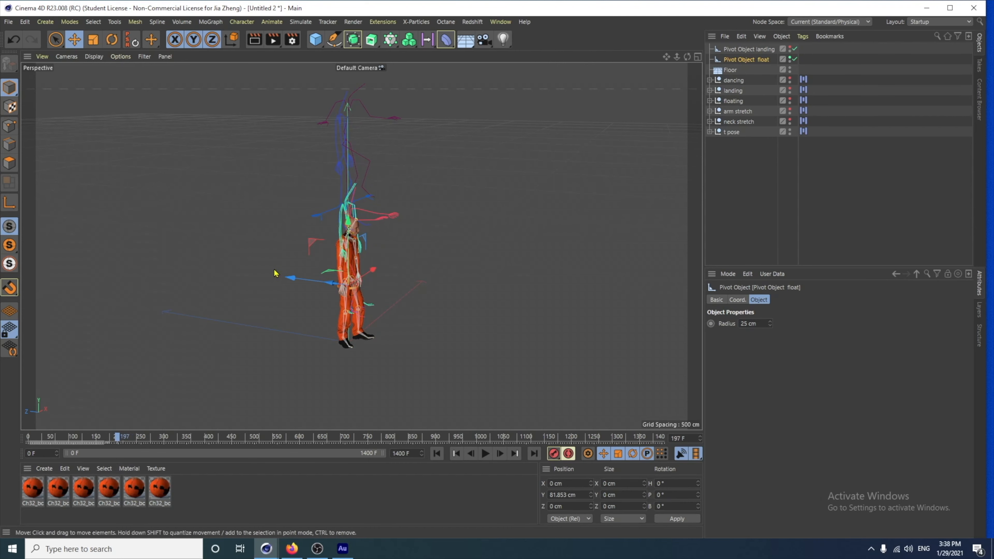
Step: Raise Pivot Object landing to about 102 cm in Y at frame 410 and scrub through the landing motion
drag(117, 437, 215, 447)
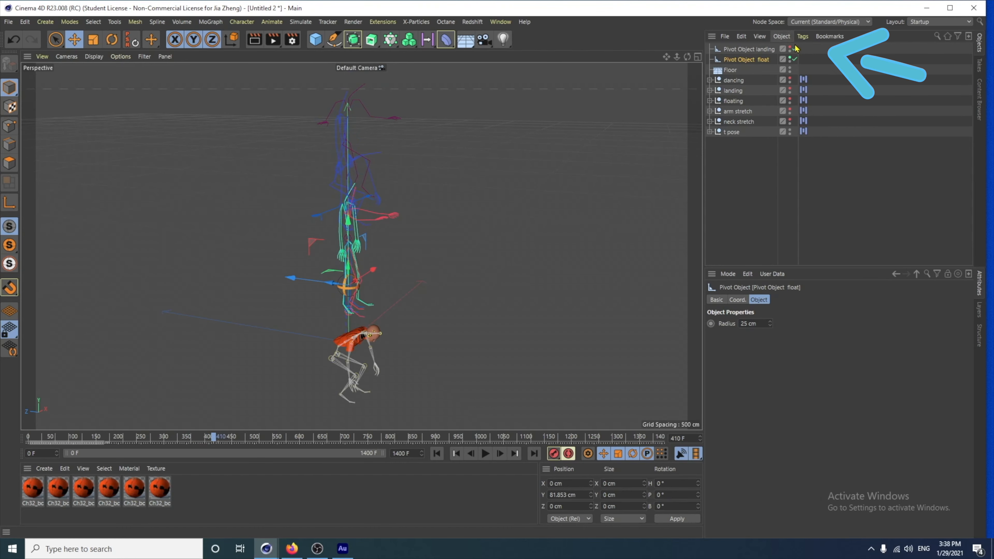
click(761, 51)
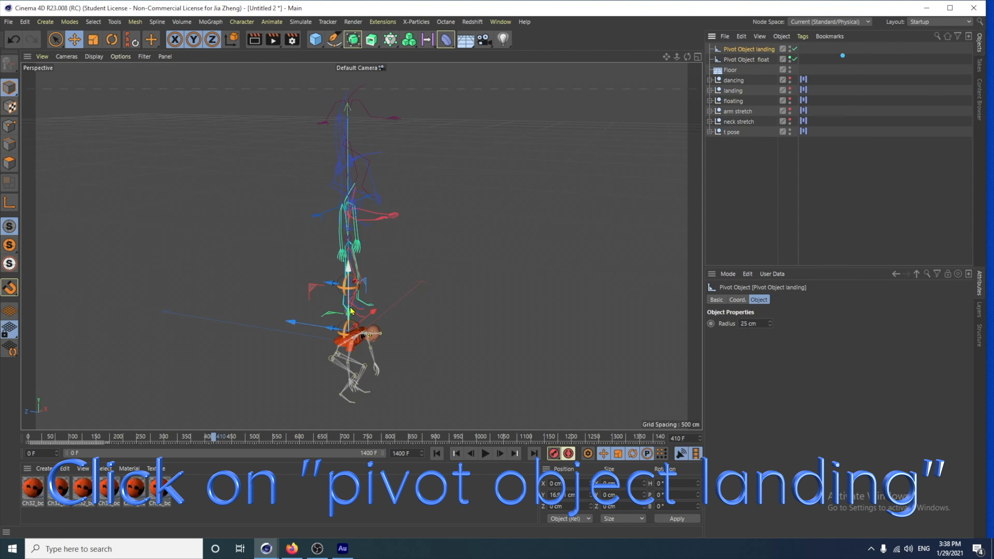
drag(350, 278, 350, 212)
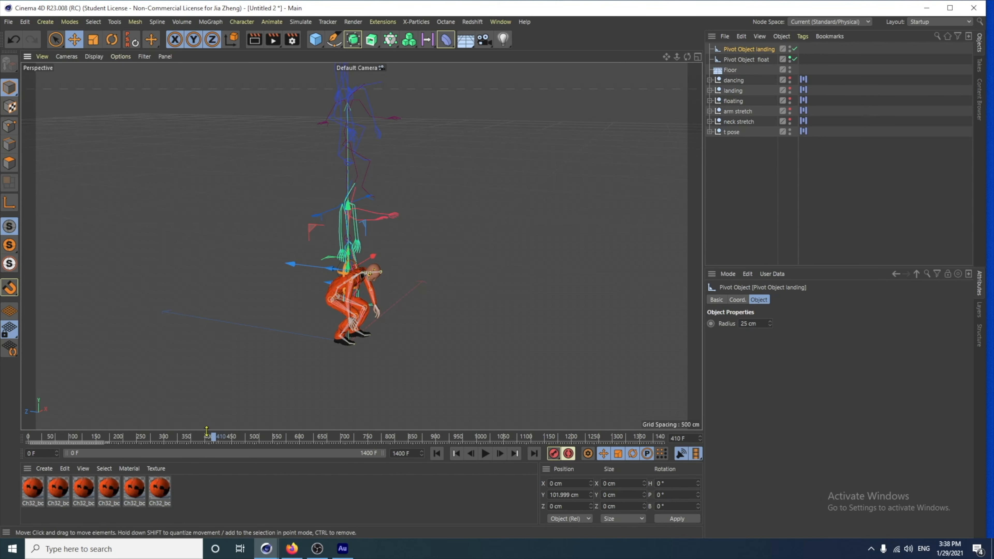
drag(212, 438, 242, 448)
Step: Shift the dancing motion clip earlier in the Timeline to end at frame 1179, then scrub its blend with landing around frame 482
click(273, 555)
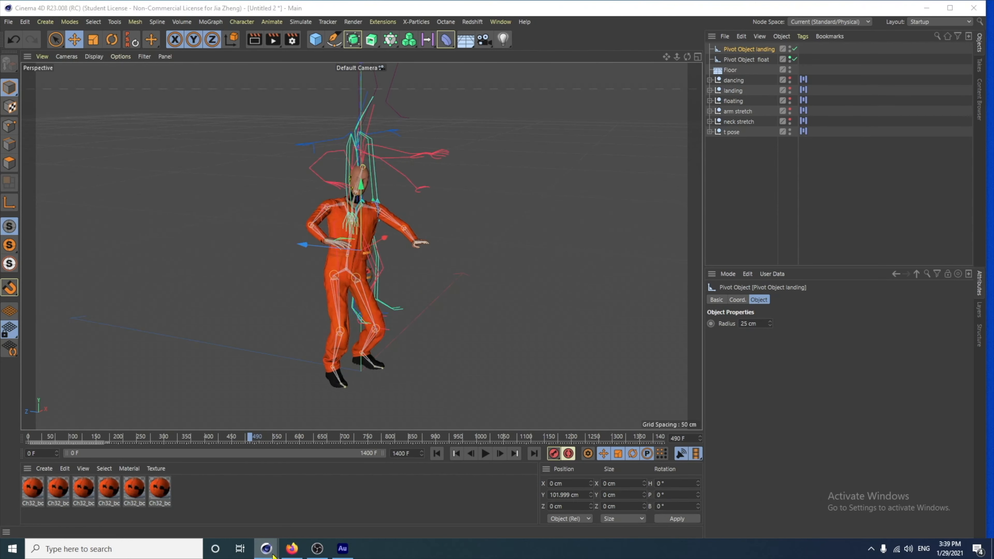
click(323, 501)
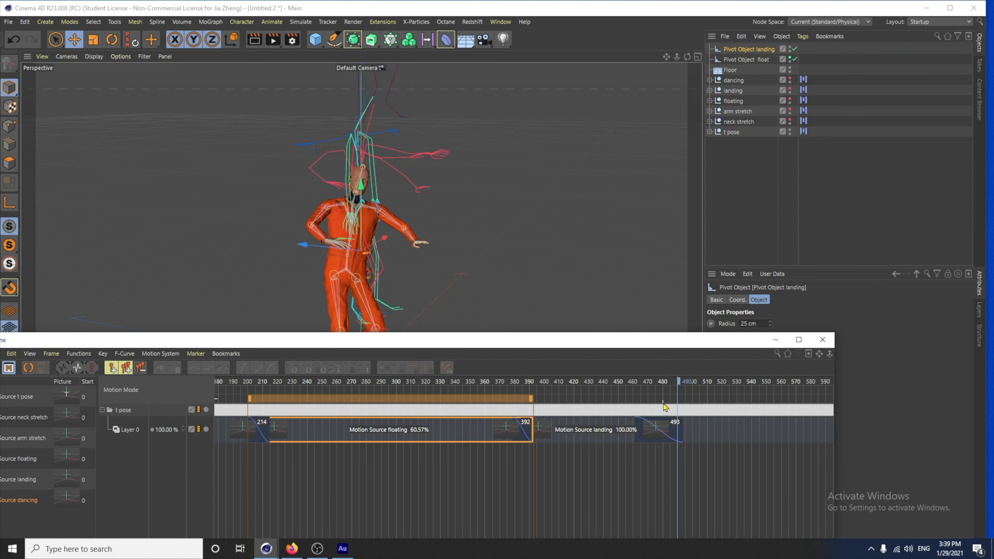
click(592, 441)
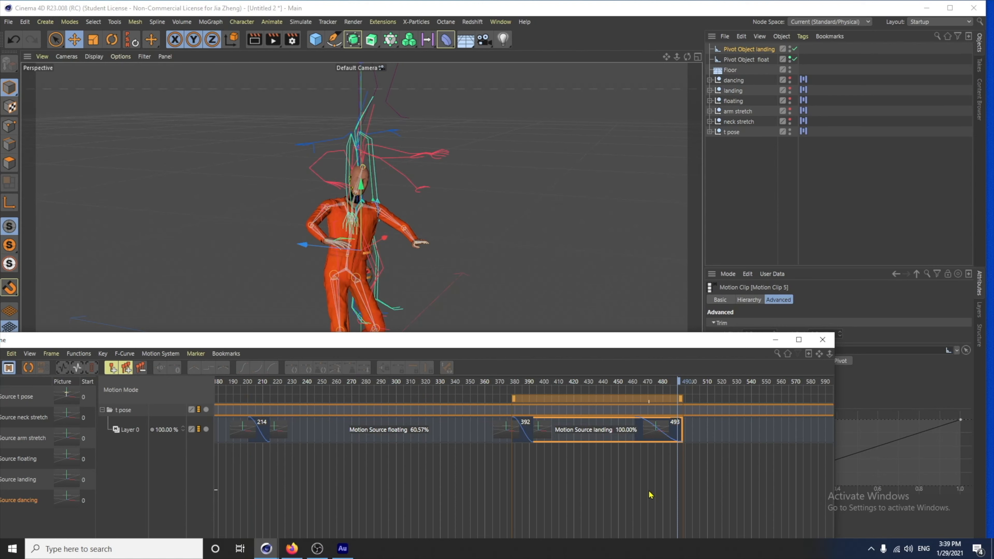
scroll(649, 491, down, 6)
alt+middle_drag(798, 481, 332, 481)
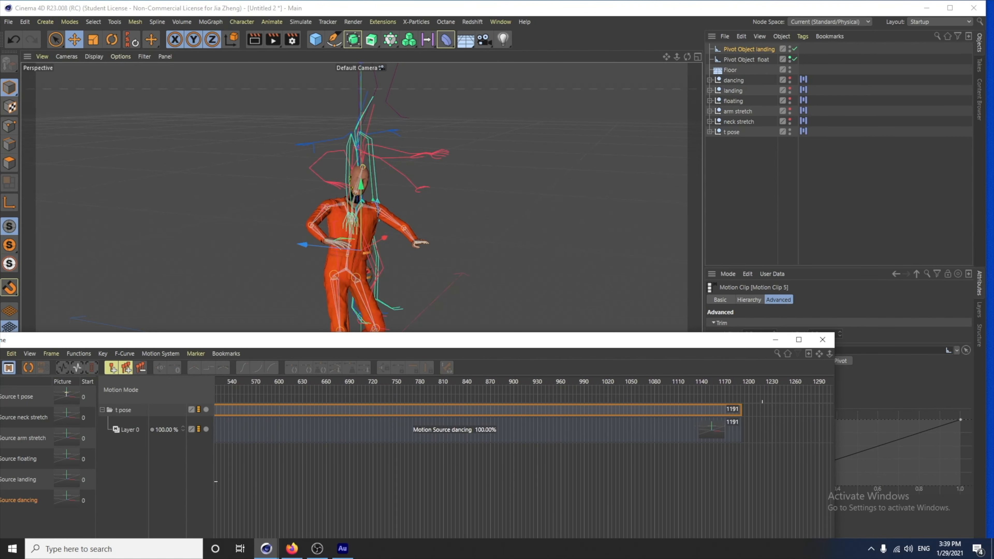
alt+middle_drag(763, 482, 650, 481)
alt+middle_drag(373, 453, 784, 453)
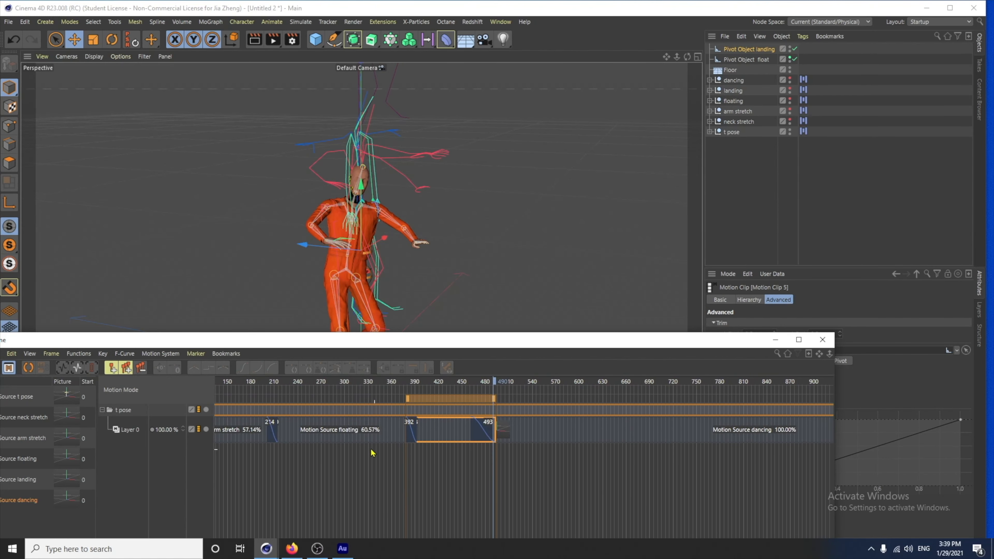
click(542, 433)
click(560, 428)
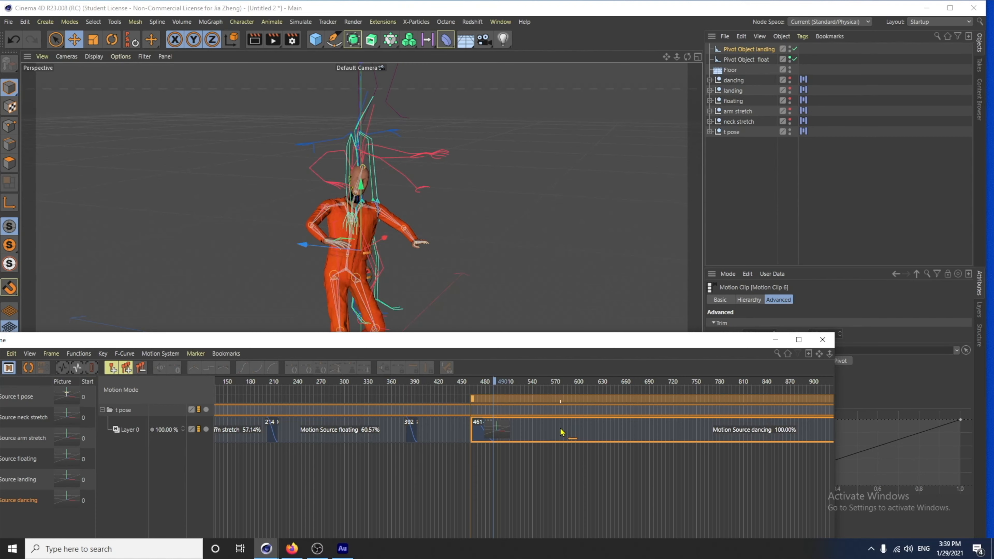
drag(560, 434, 551, 436)
click(775, 339)
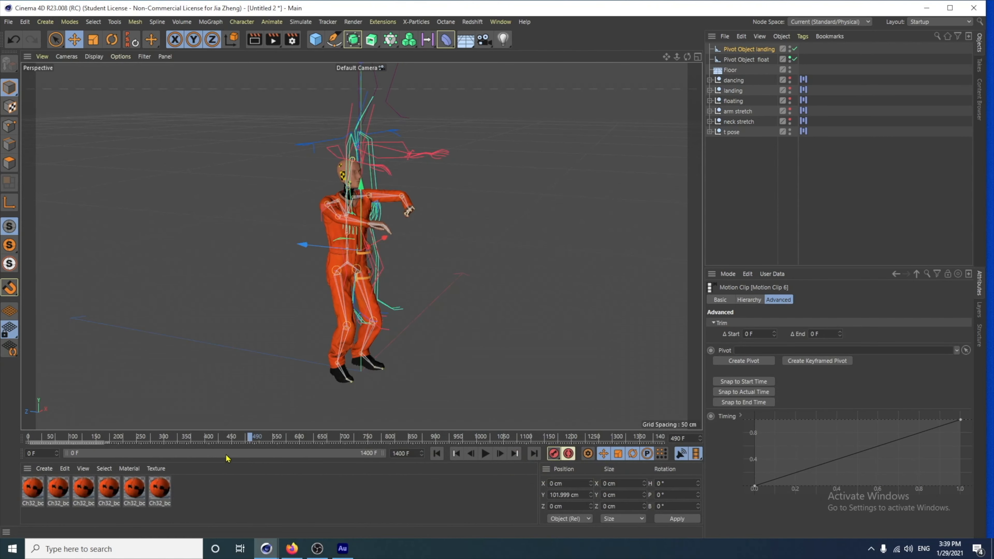
mouse_move(248, 438)
mouse_down()
mouse_move(225, 441)
mouse_move(245, 445)
mouse_up()
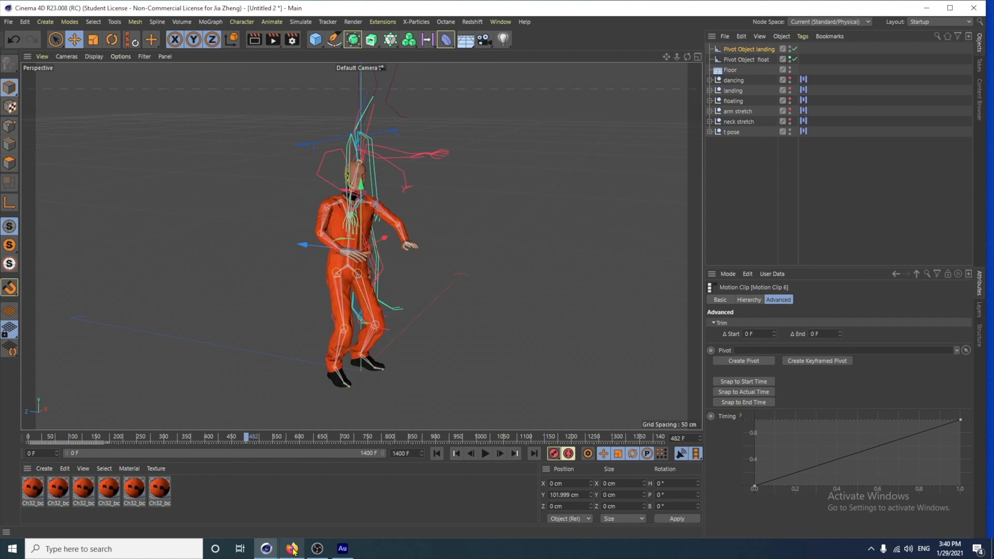
Step: Select all motion clips of the t pose layer in the Timeline and bake them into a single clip
mouse_move(293, 548)
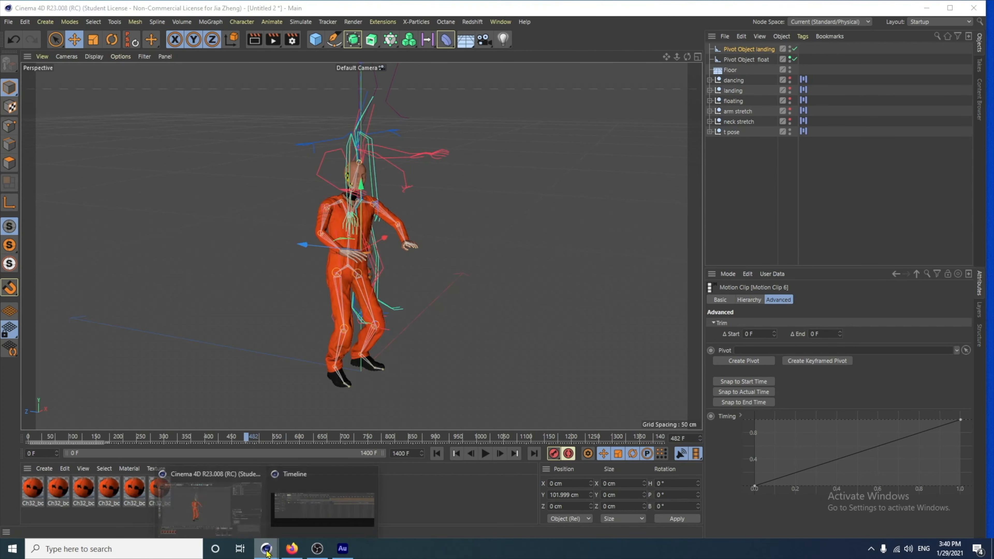
click(324, 505)
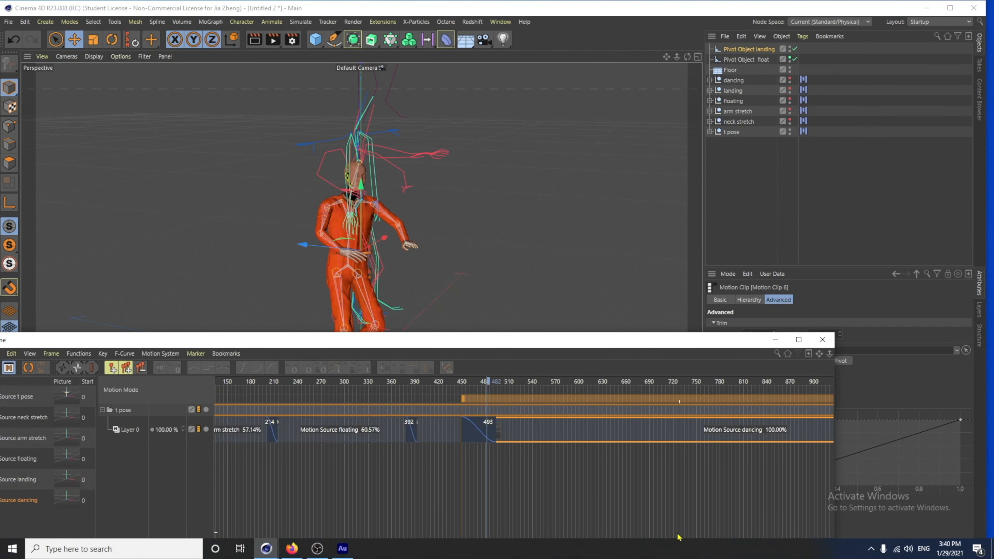
scroll(676, 486, down, 8)
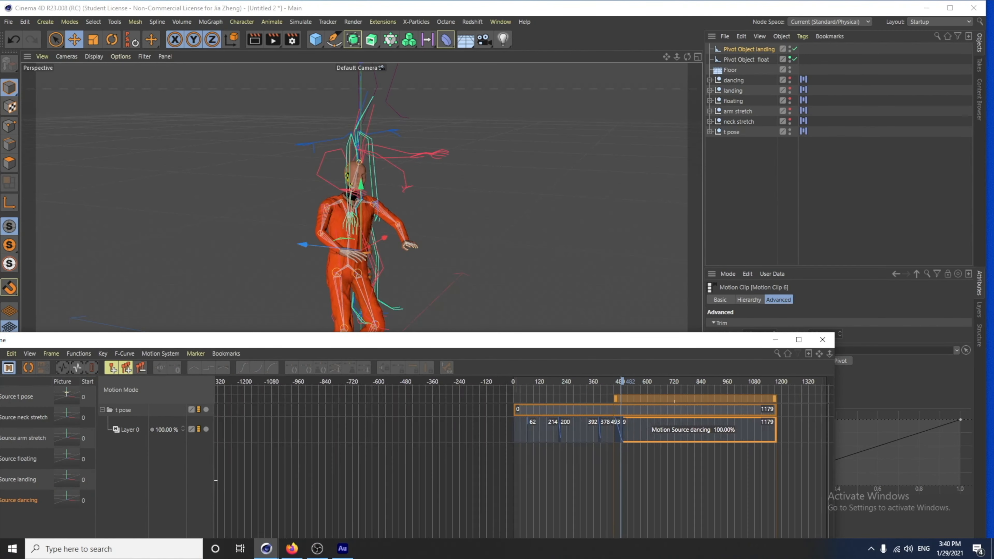
alt+middle_drag(812, 501, 643, 503)
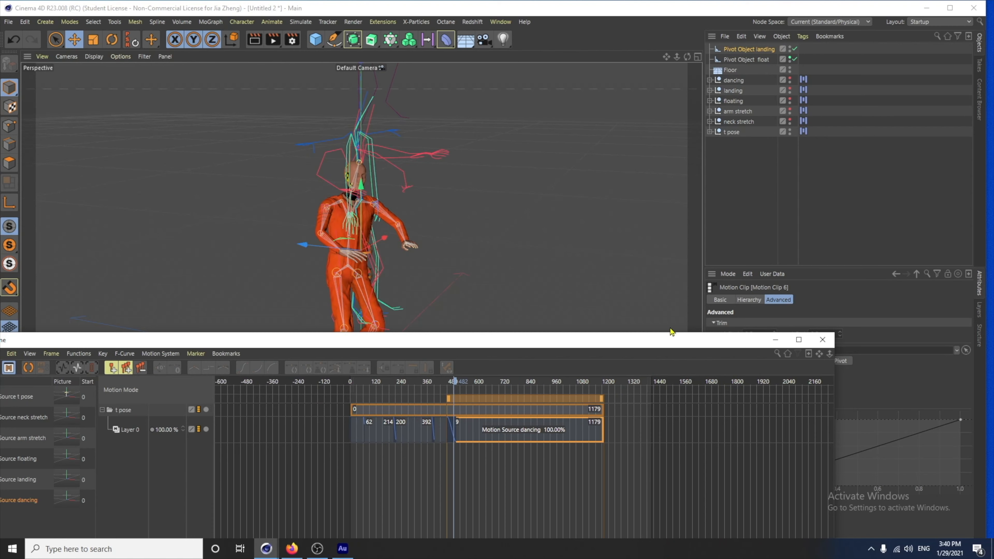
drag(663, 335, 747, 224)
drag(669, 310, 328, 290)
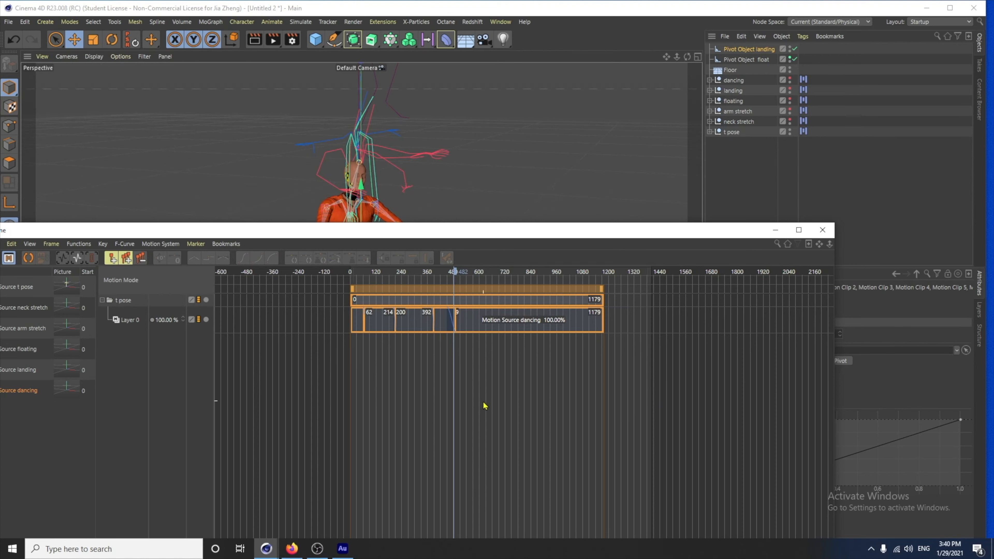
click(156, 244)
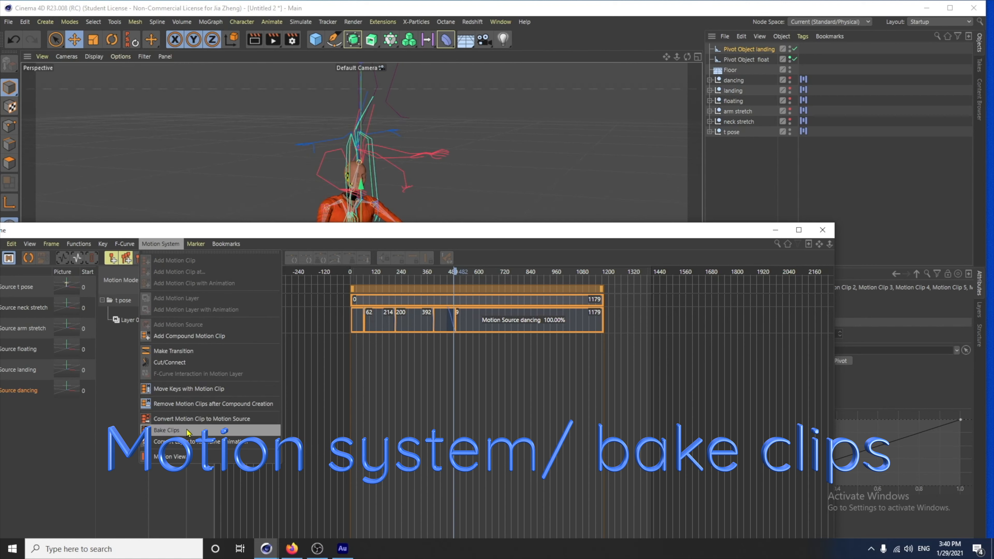
click(187, 431)
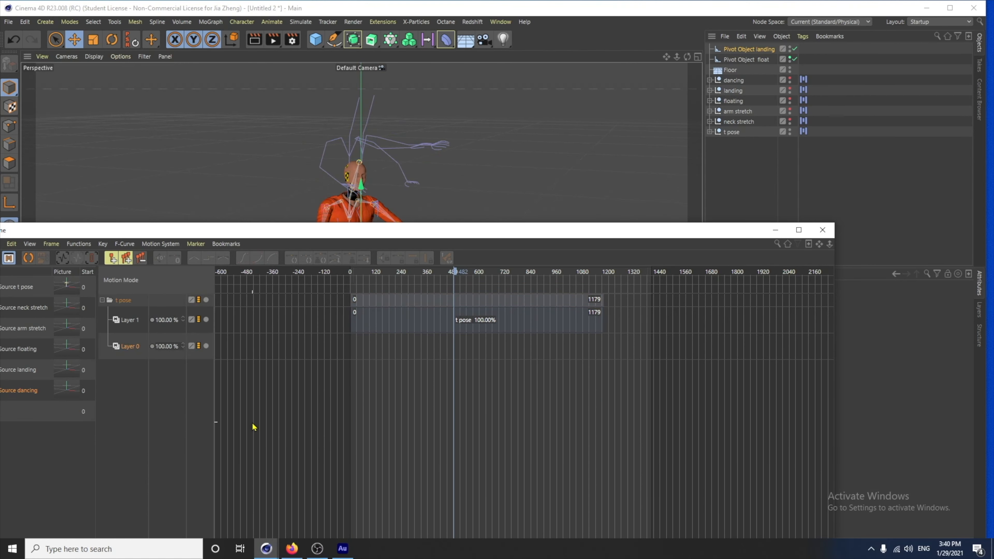
Step: Convert the layer holding the baked t pose clip to keyframe animation and minimize the Timeline
click(482, 319)
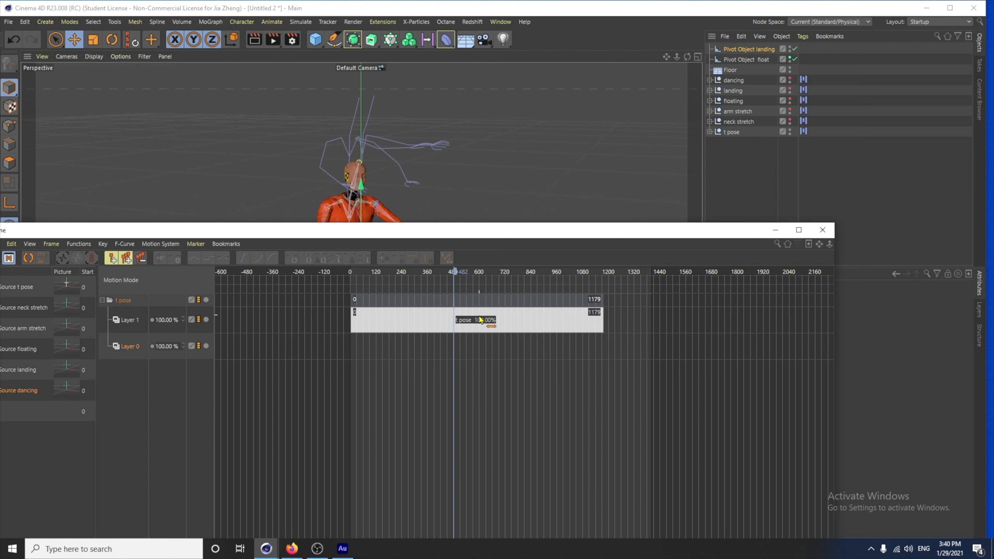
click(518, 321)
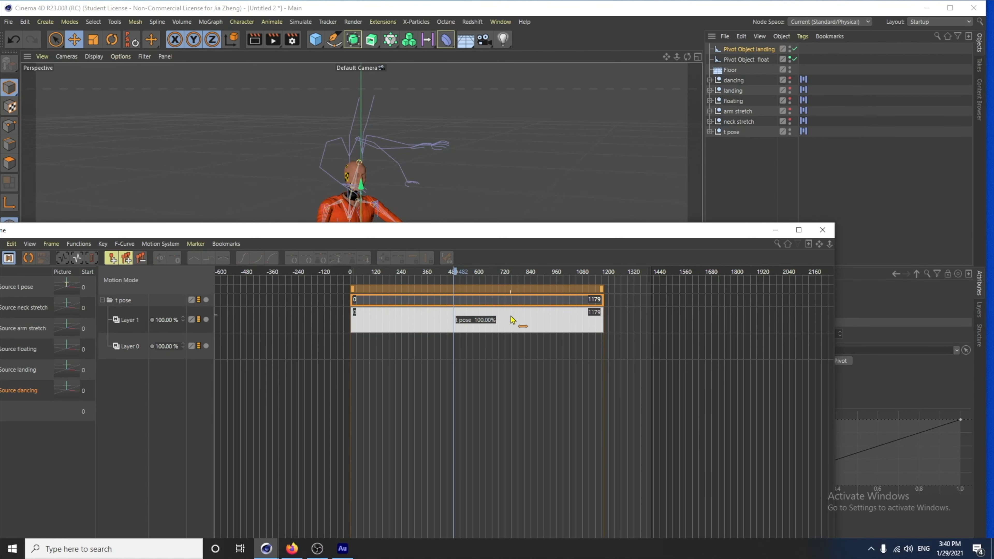
click(161, 244)
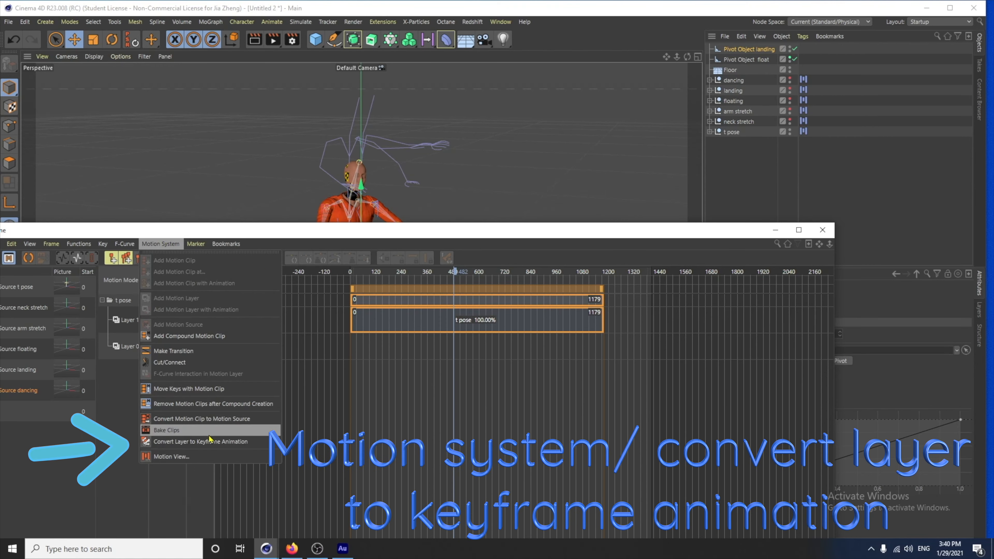
click(219, 446)
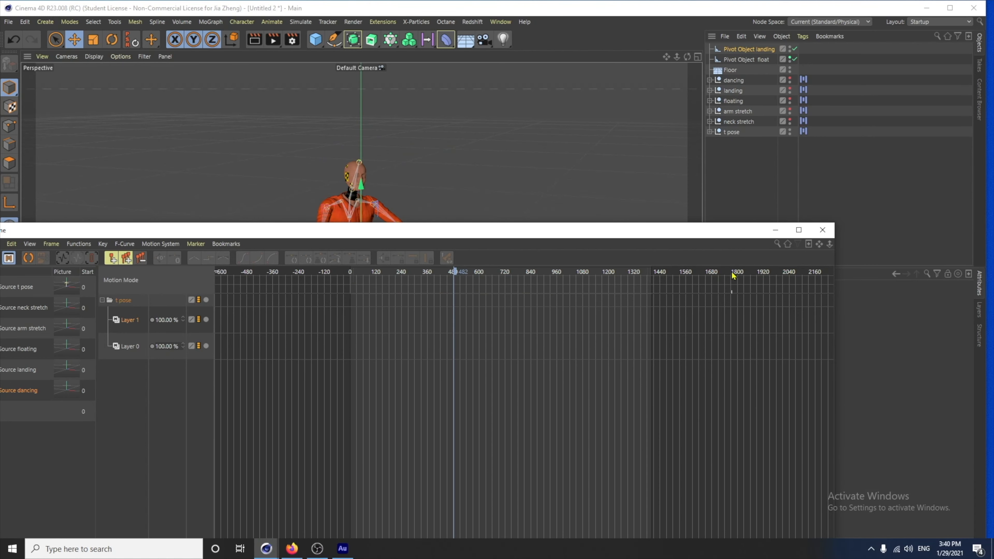
click(775, 230)
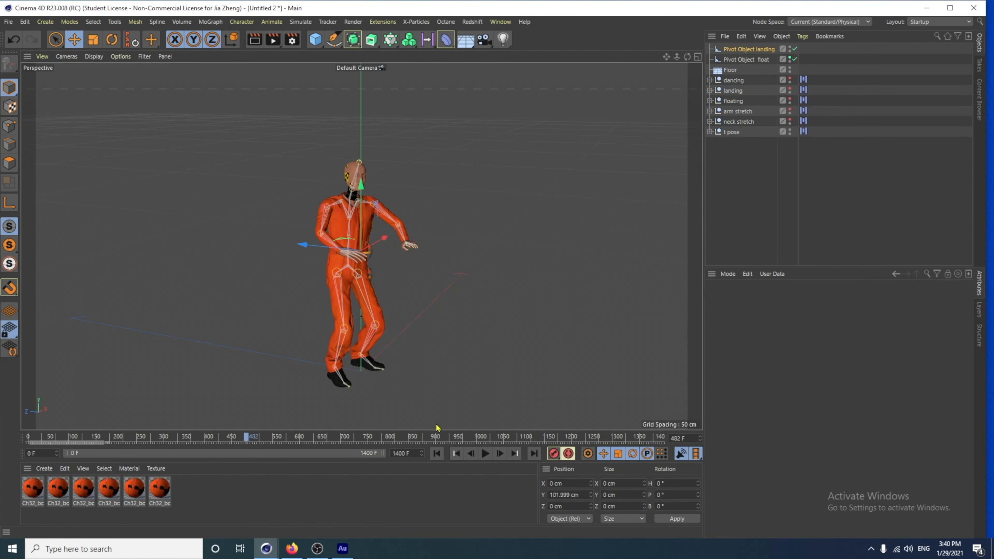
Step: Select the t pose object and play the keyframed animation from the first frame to check it
click(729, 135)
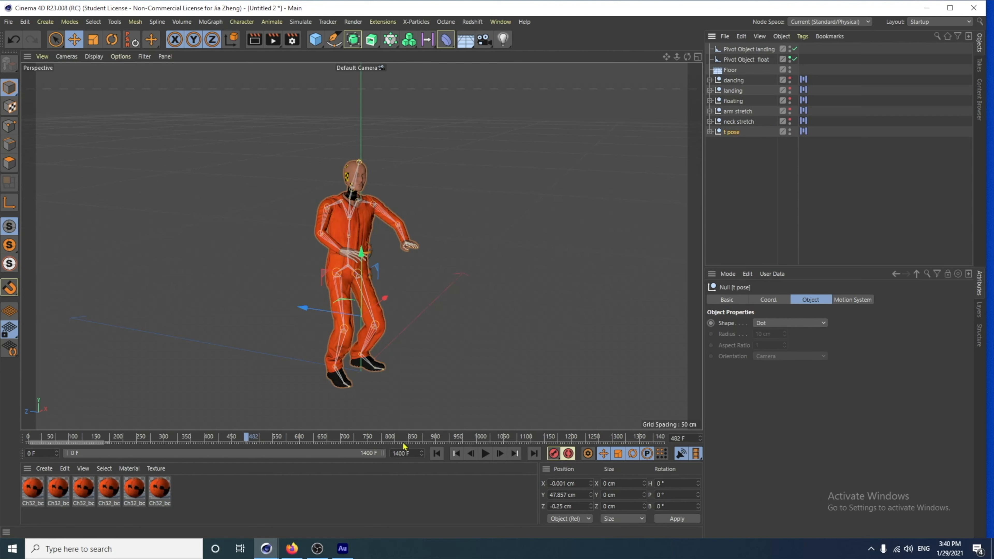
click(437, 453)
click(484, 454)
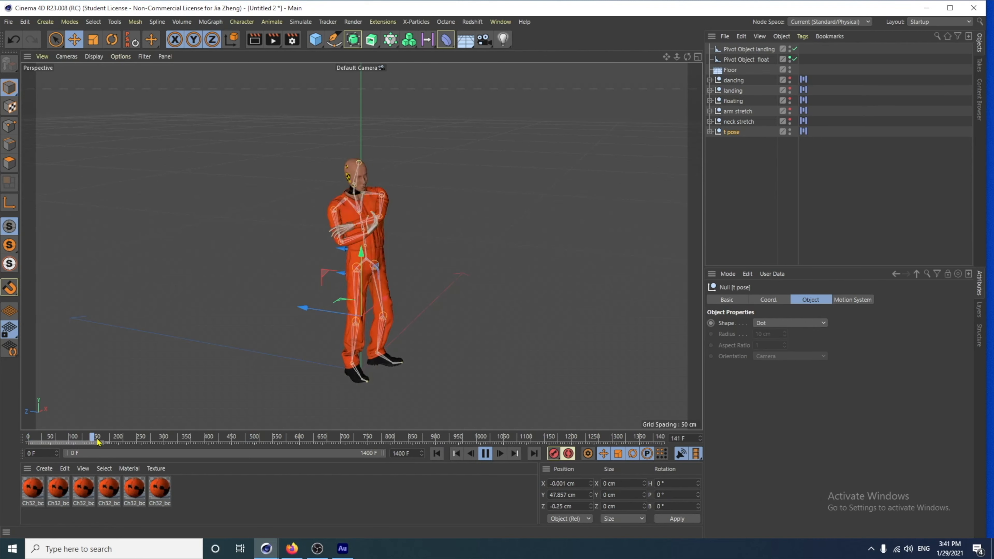
click(328, 446)
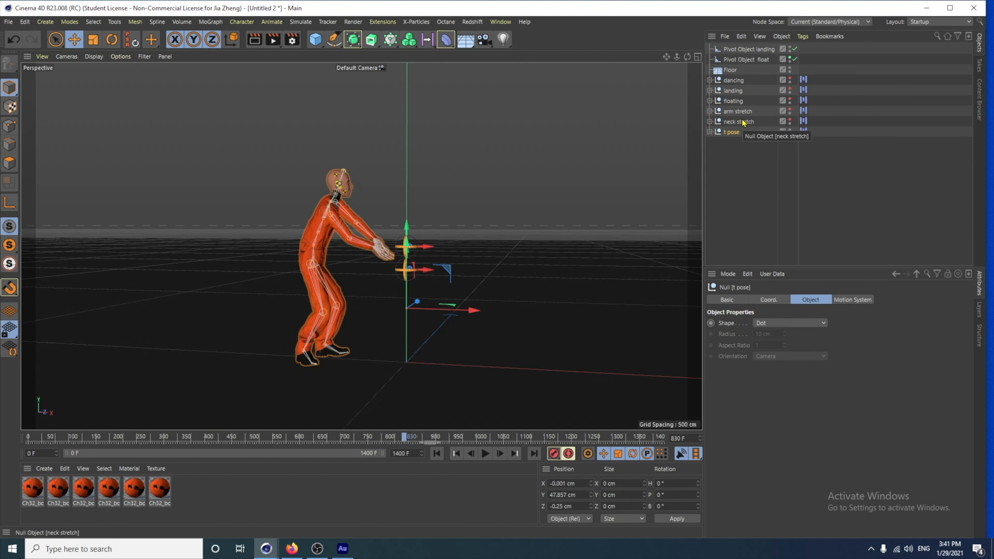
Step: Delete the neck stretch, arm stretch, floating, landing and dancing source objects from the scene
click(738, 121)
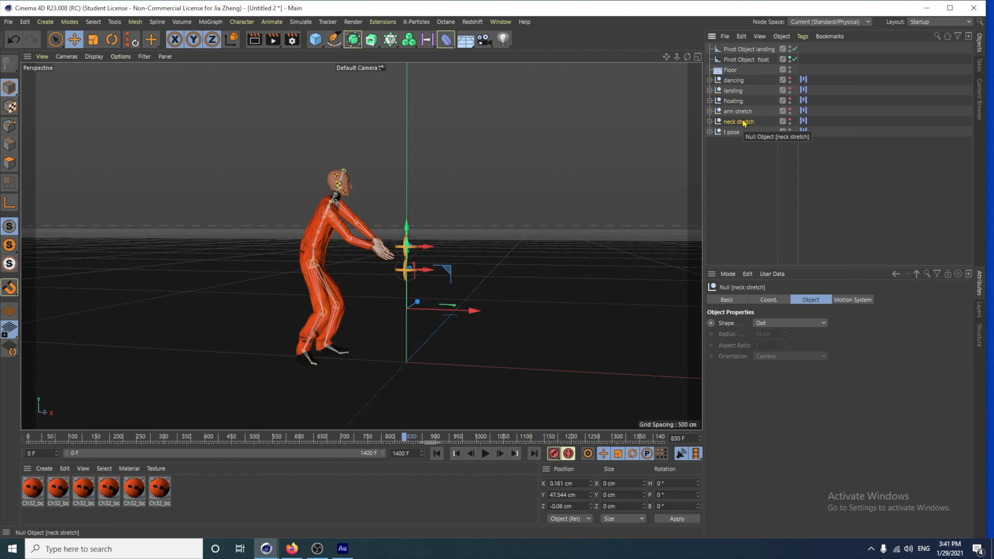
key(Delete)
click(739, 112)
key(Delete)
click(739, 100)
key(Delete)
click(738, 90)
key(Delete)
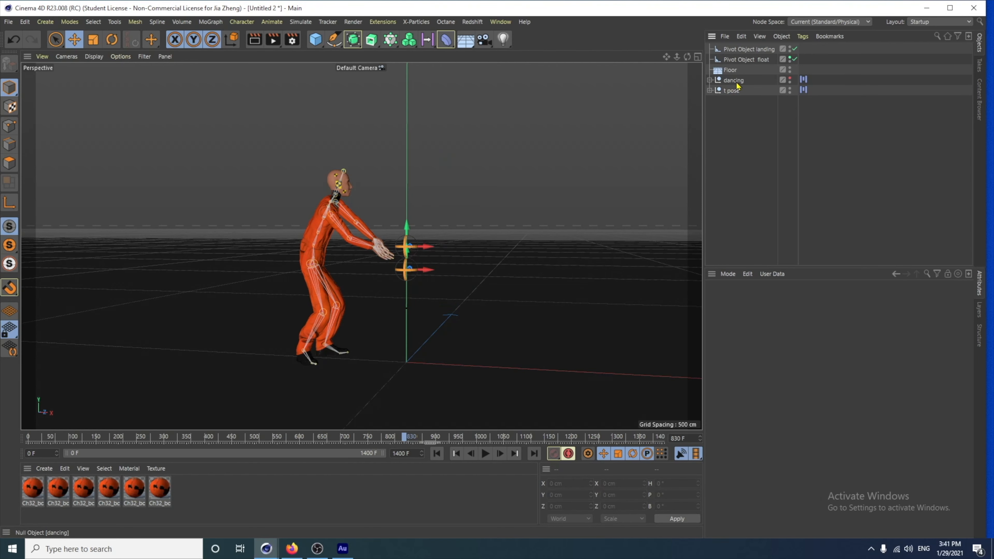
click(736, 80)
key(Delete)
Step: Delete the Floor object and both pivot objects, keeping only the t pose character
click(734, 71)
key(Delete)
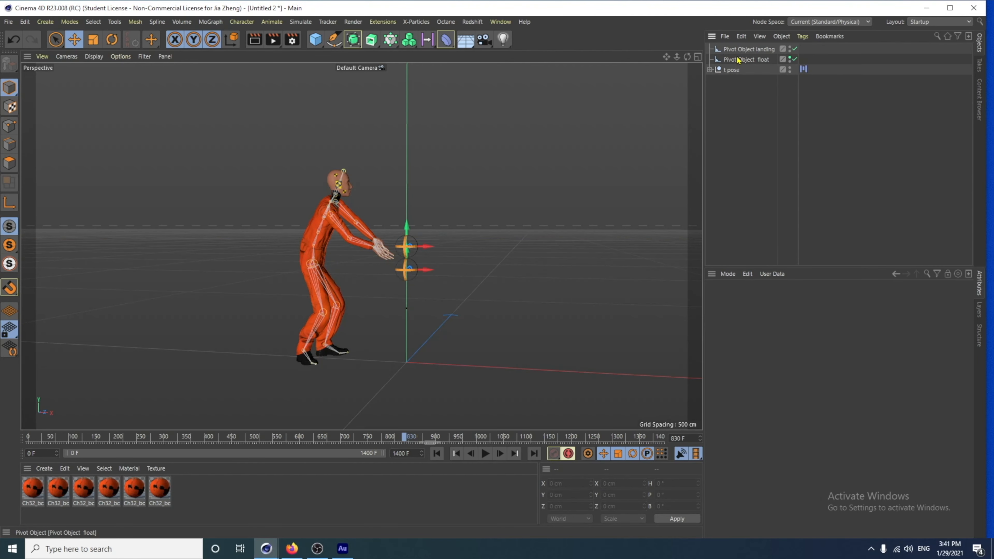
click(737, 59)
key(Delete)
click(741, 49)
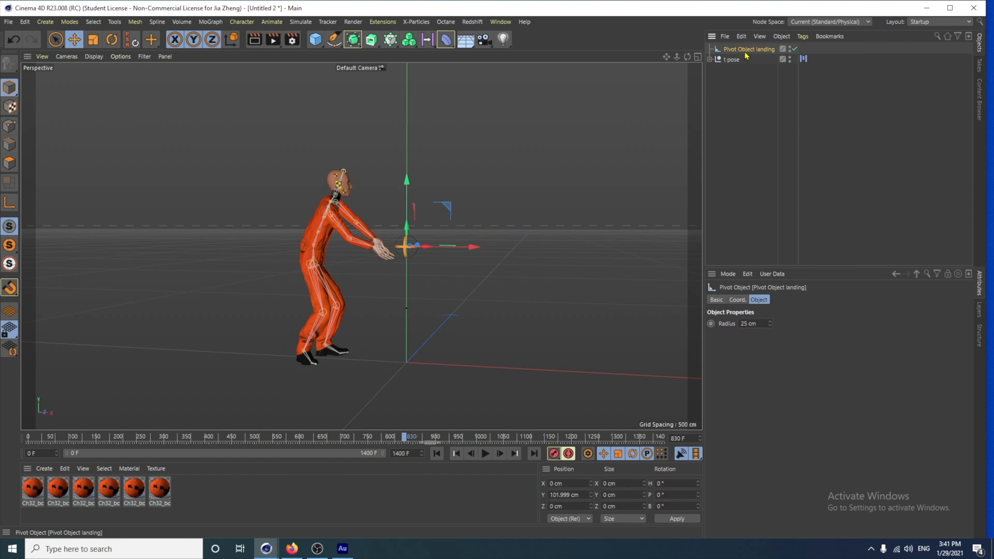
key(Delete)
Step: Rename the t pose object as jet pack animation
double_click(731, 49)
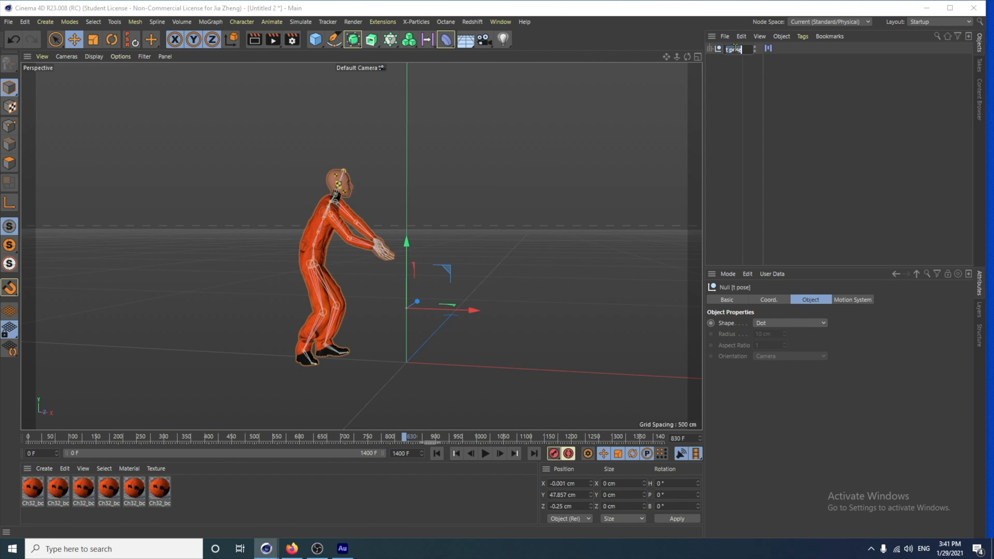
text(je)
text(t pack animation)
key(Return)
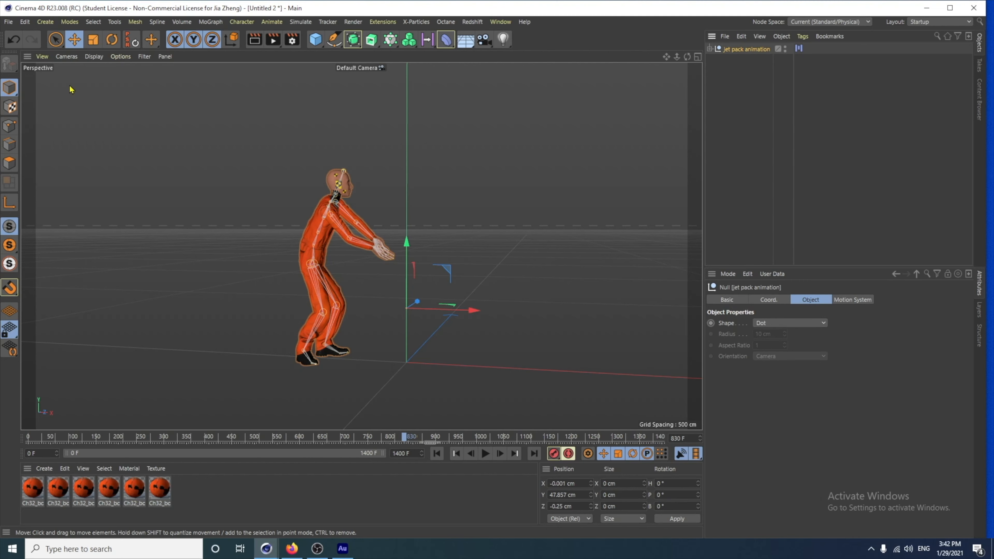
Step: Start an FBX export of the project with the Version 7.7 (2019) format and the existing export settings
click(11, 27)
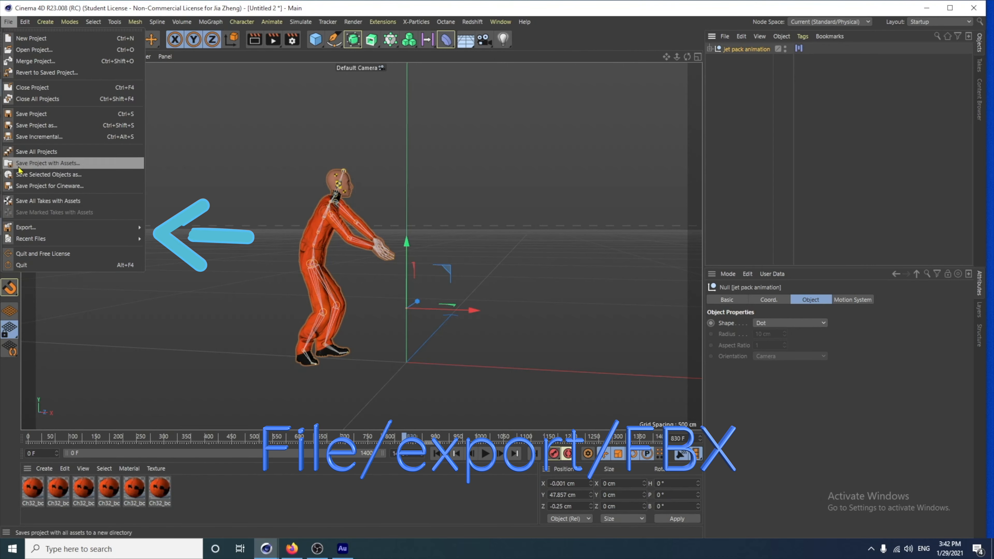
mouse_move(129, 227)
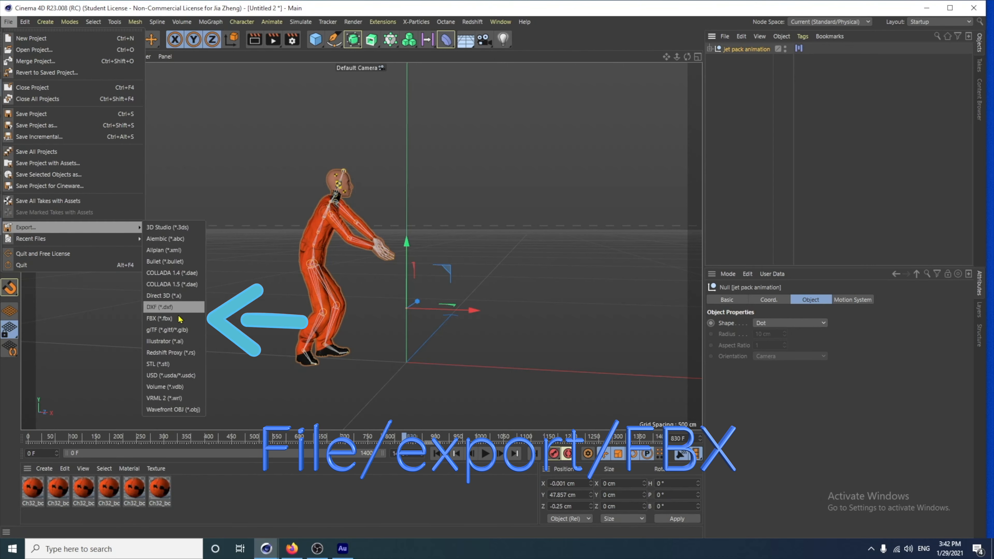
click(161, 319)
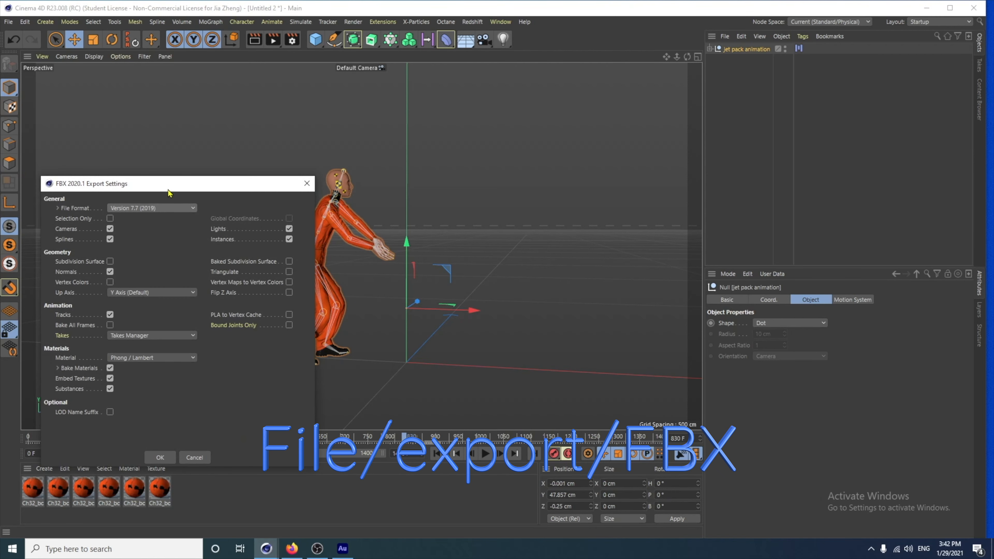
drag(169, 191, 329, 170)
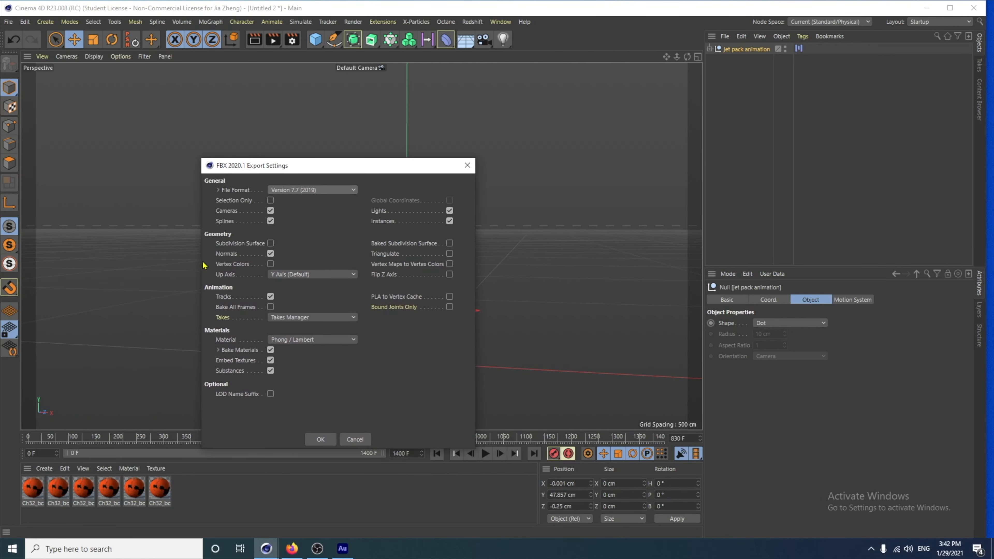
click(333, 440)
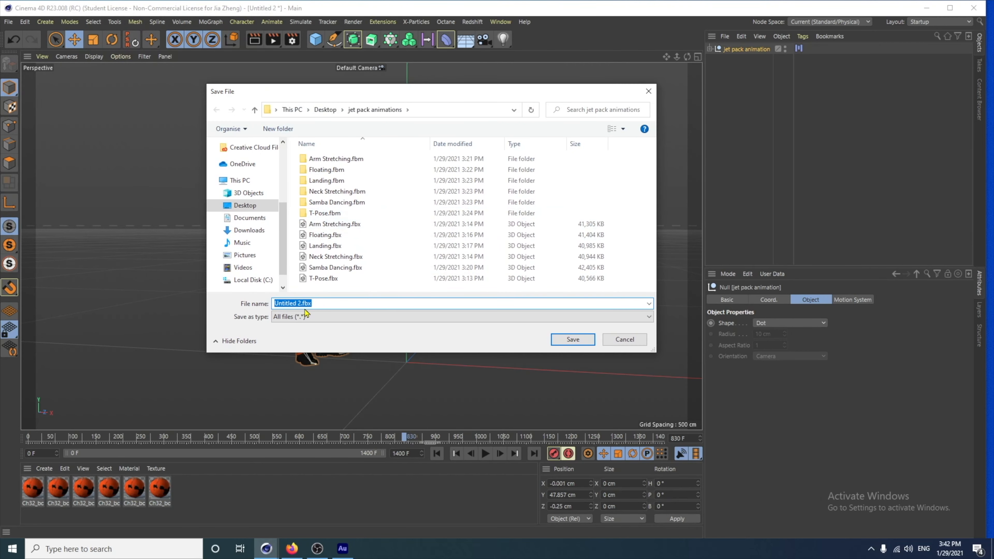
Step: Save the export as jet pack animation.fbx in the jet pack animations folder on the Desktop
click(299, 304)
key(BackSpace)
key(BackSpace)
key(BackSpace)
key(BackSpace)
key(BackSpace)
key(BackSpace)
key(BackSpace)
key(BackSpace)
key(BackSpace)
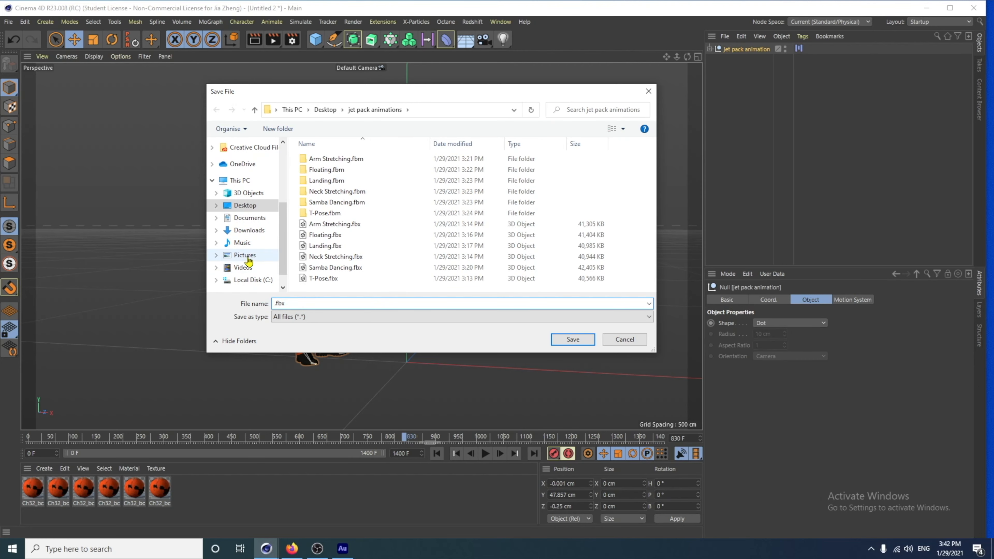
text(jet pack animation)
key(Return)
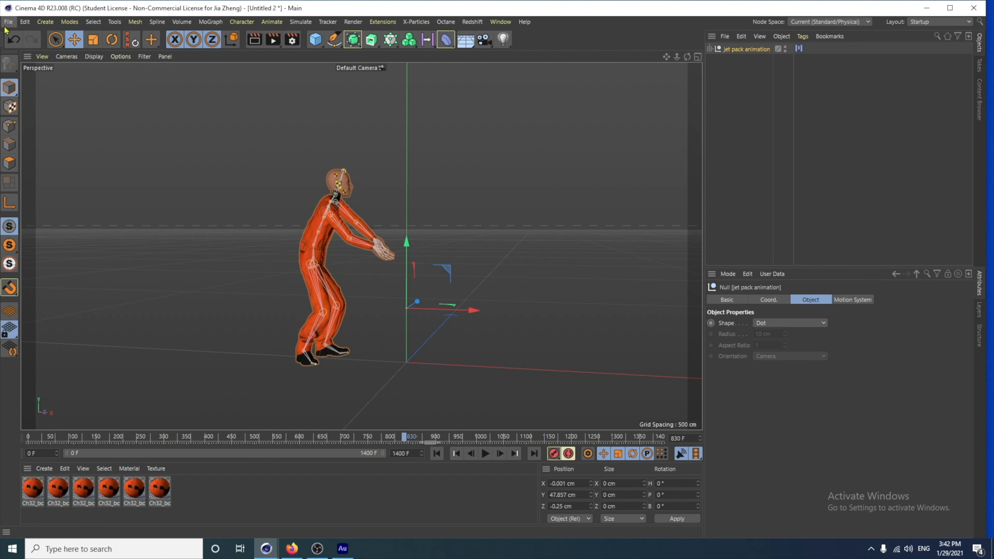
Step: Create a new project and open jet pack animation.fbx with the default FBX import settings
click(9, 22)
click(23, 35)
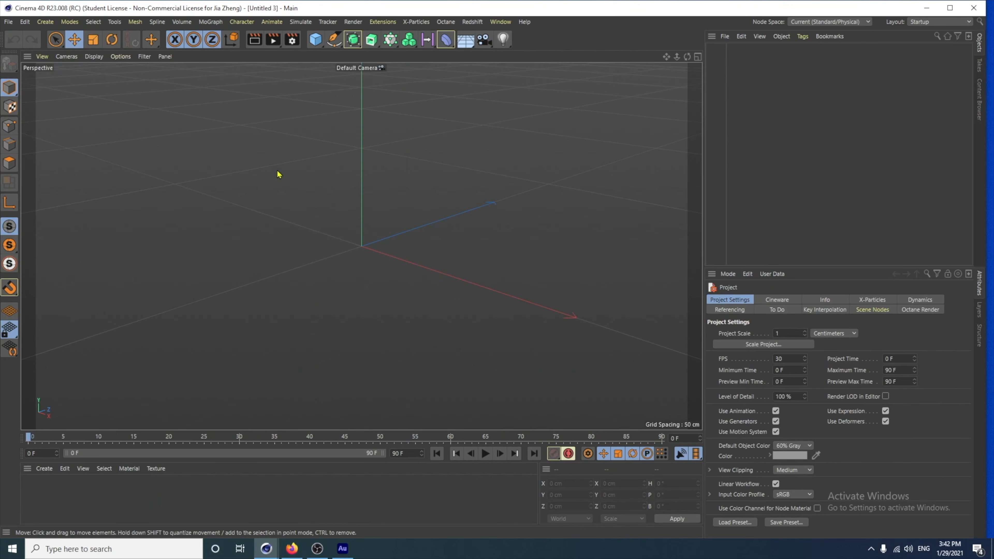
click(9, 22)
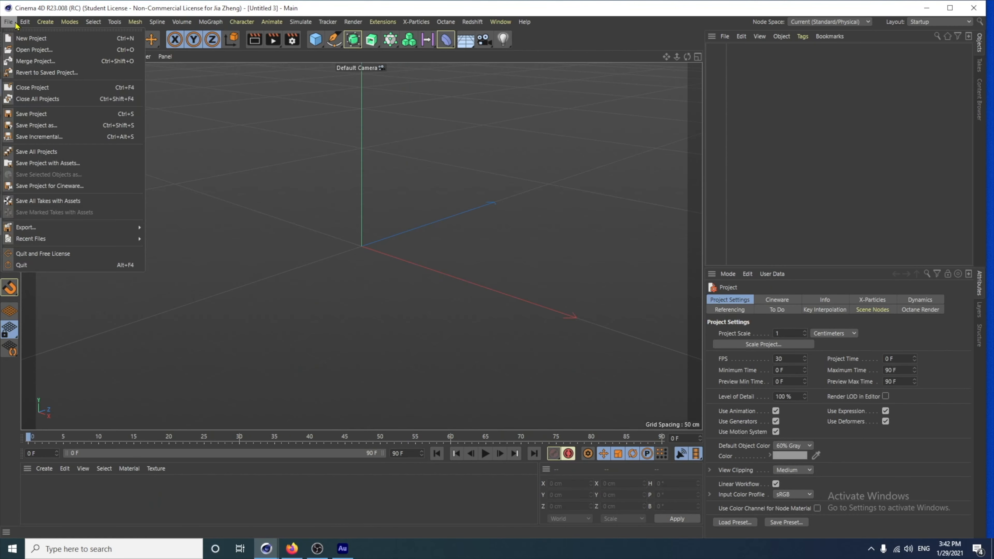
click(22, 50)
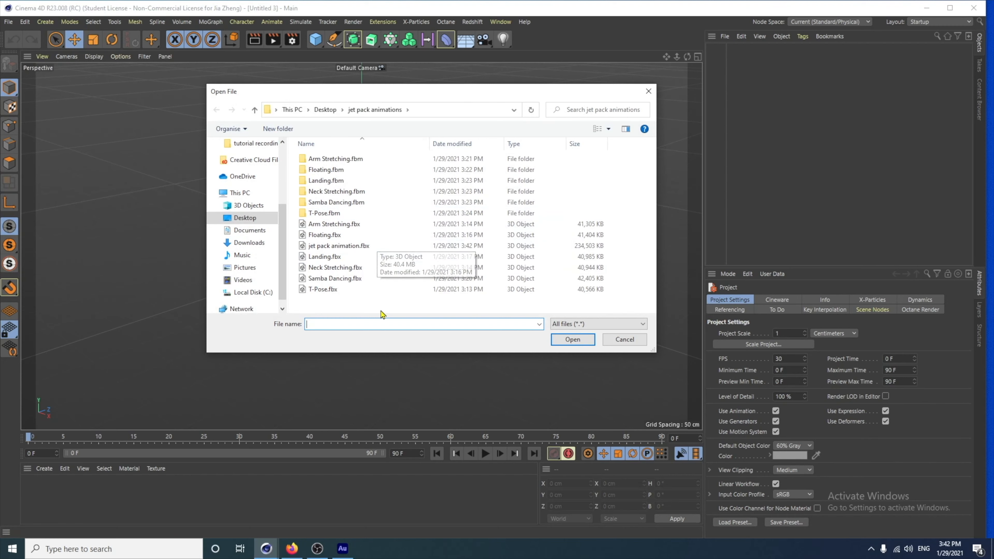
click(335, 246)
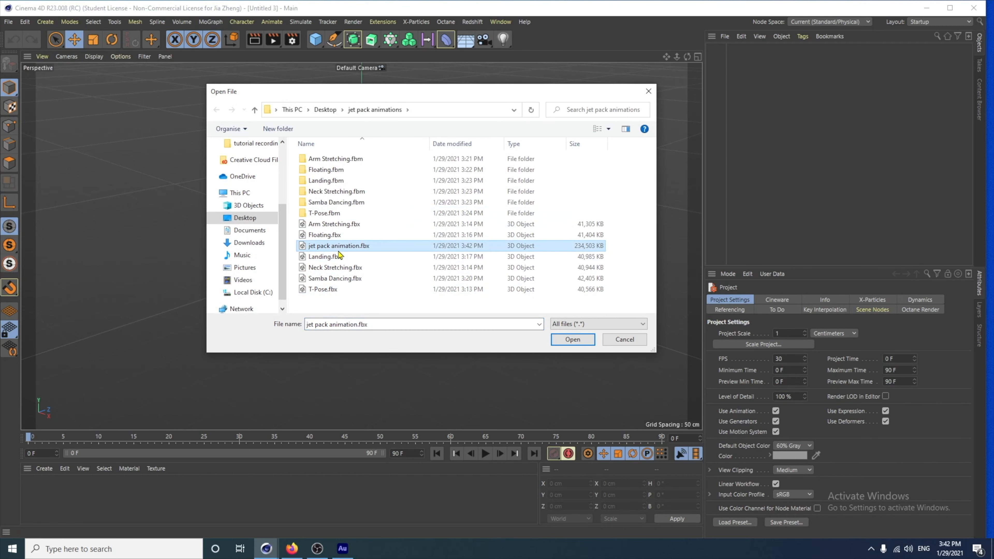
click(567, 340)
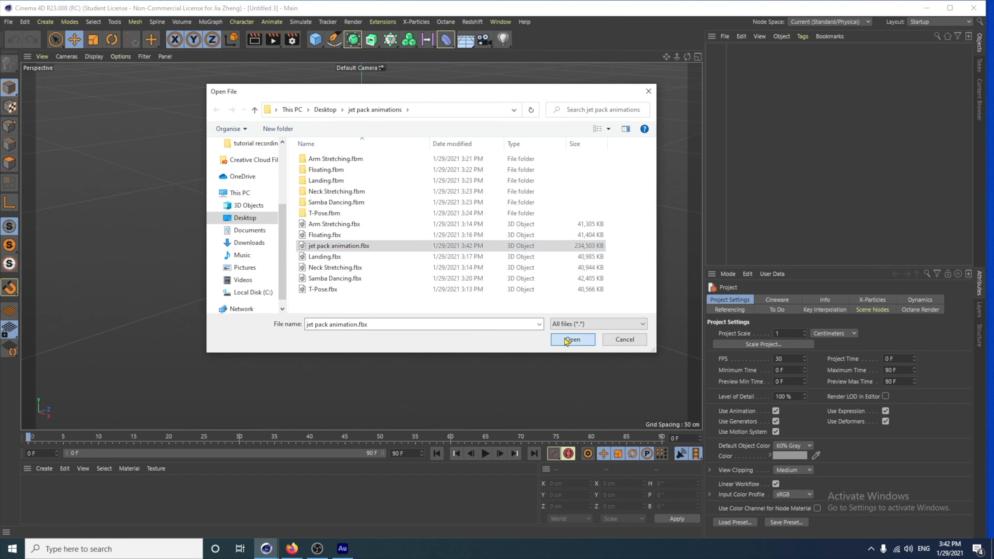
click(557, 486)
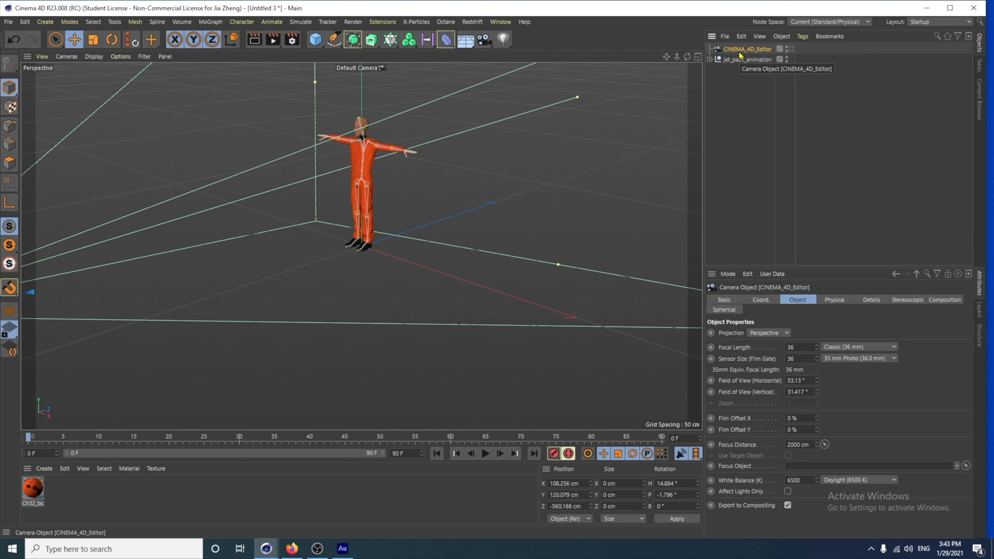
Step: Delete the imported CINEMA_4D_Editor camera, keeping only the jet_pack_animation object
key(Delete)
alt+drag(372, 300, 405, 259)
alt+middle_drag(405, 259, 426, 345)
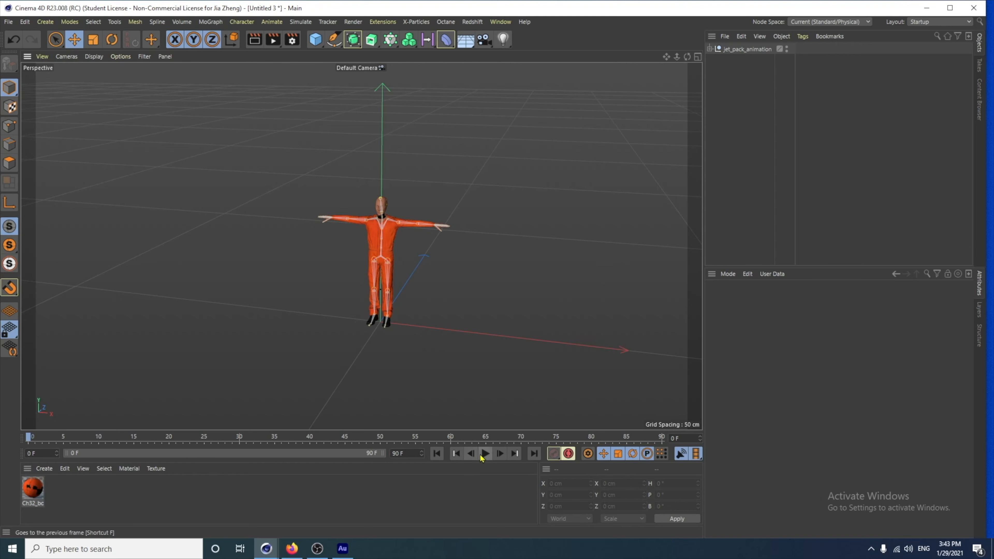
Step: Set the end frame of the timeline to 1000
click(404, 453)
text(10)
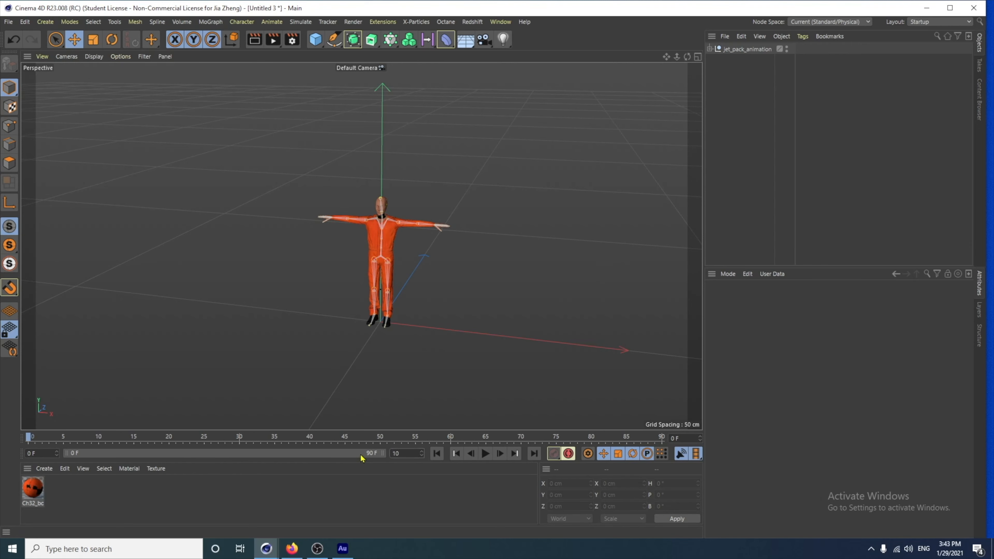
text(00)
key(Return)
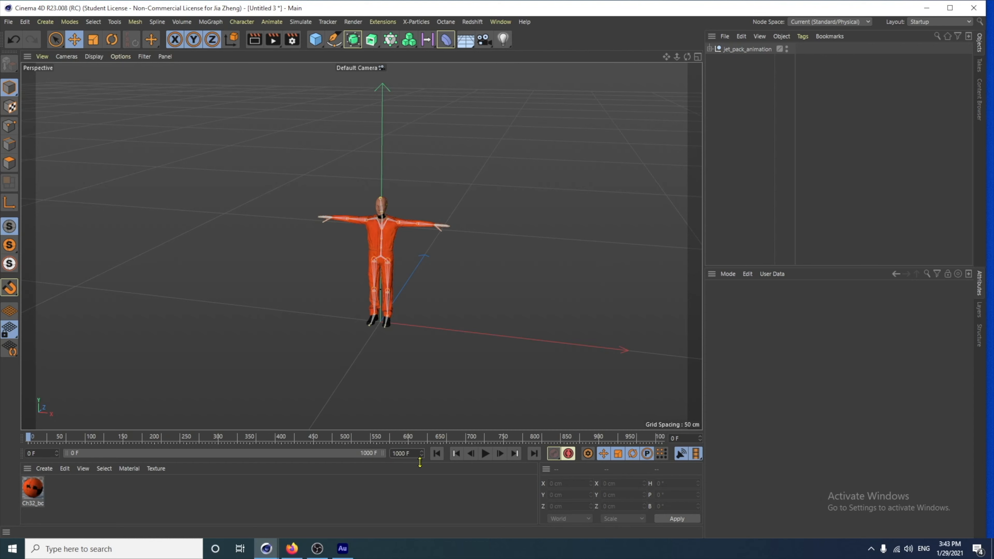
Step: Play the imported jet pack animation and scrub back through the floating part to check the motion
click(484, 454)
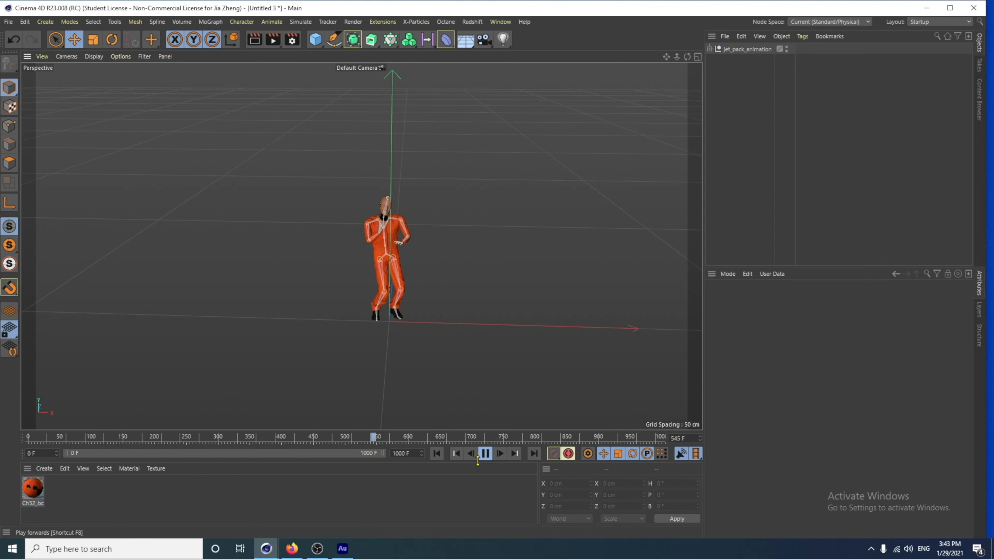
click(485, 453)
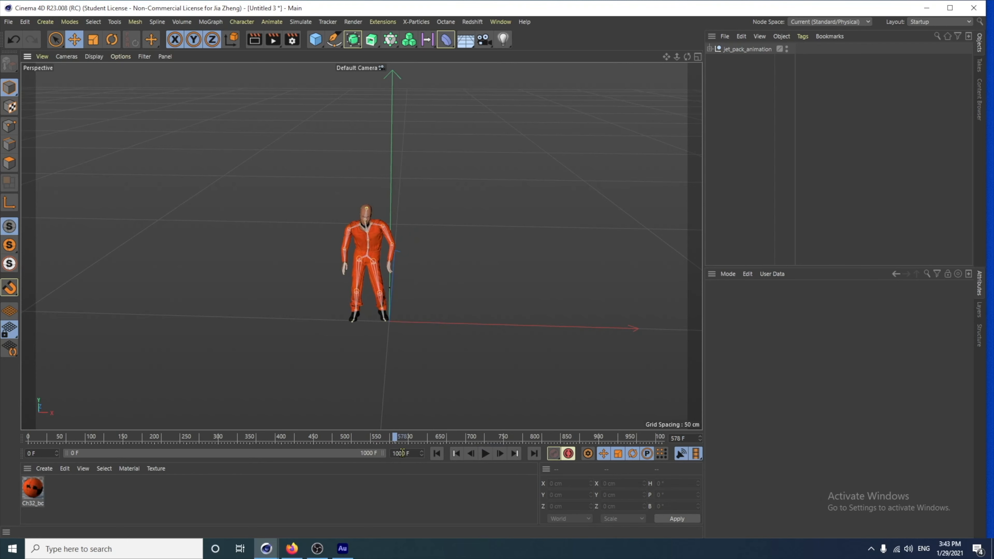
drag(394, 443, 257, 447)
alt+drag(338, 313, 430, 323)
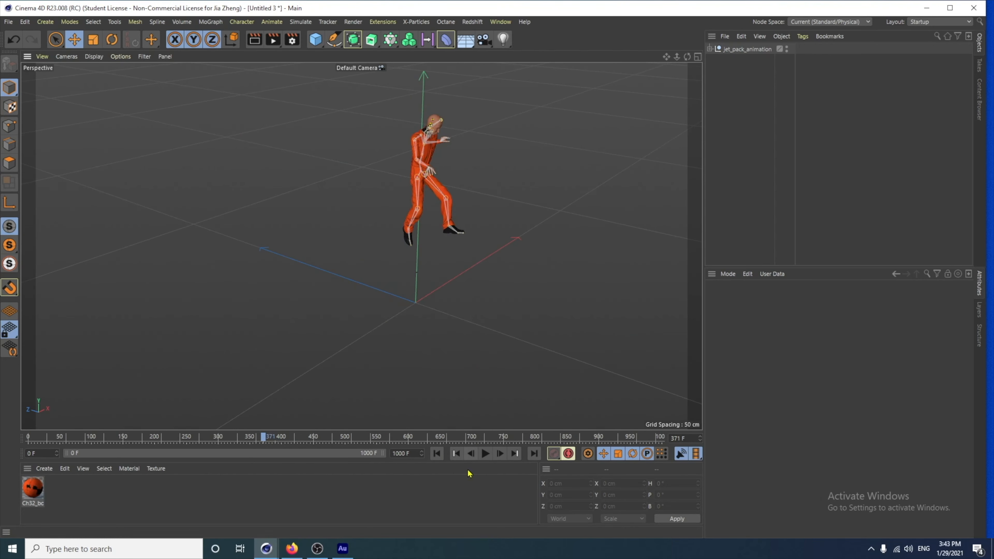
drag(268, 440, 243, 446)
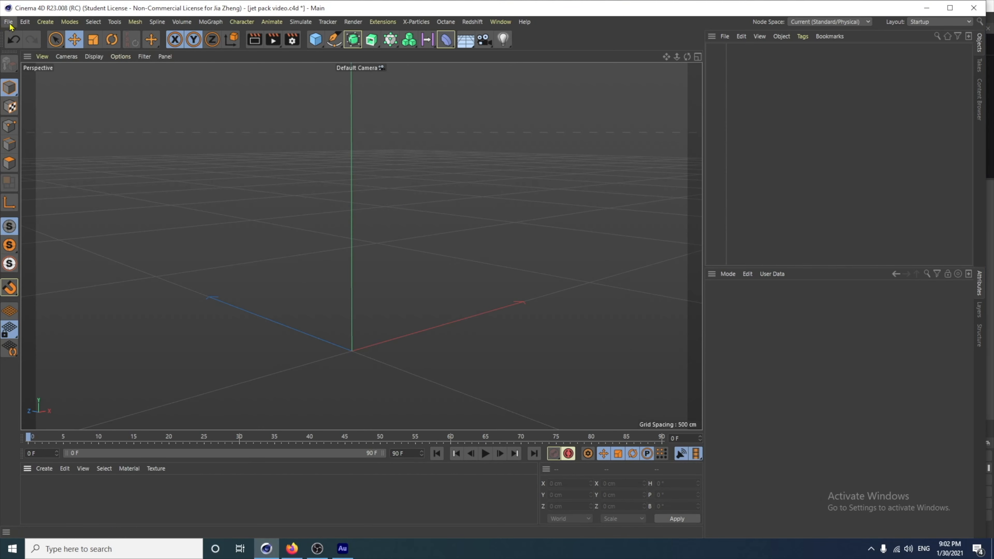
Step: Open jet pack animation.fbx from the empty jet pack video project with default import settings and delete the CINEMA_4D_Editor camera
click(8, 22)
click(35, 50)
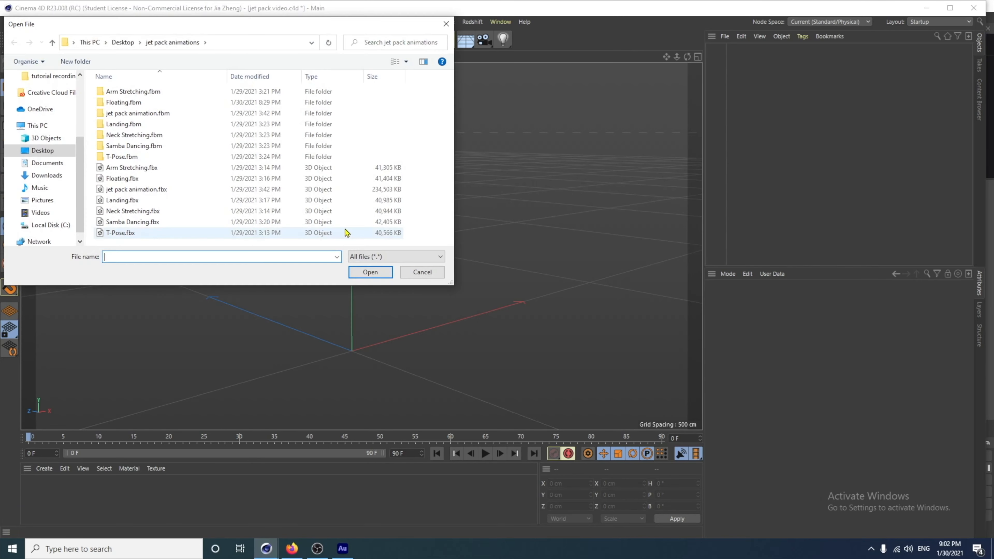
click(172, 191)
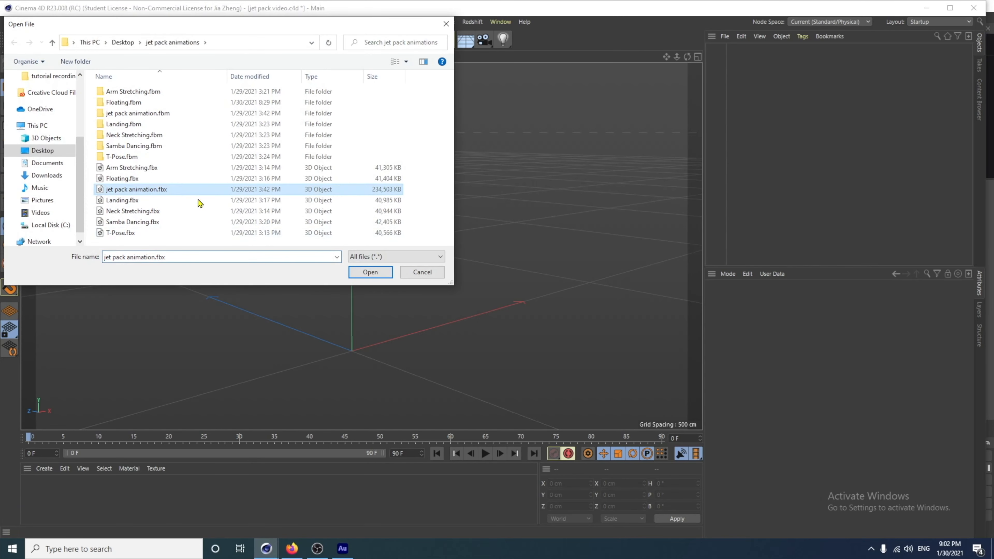
click(370, 272)
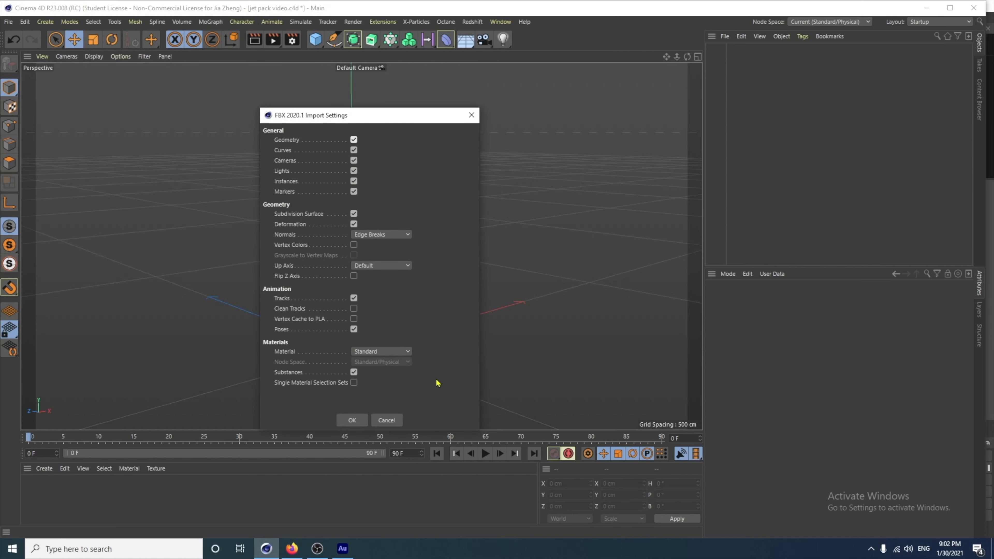
click(352, 420)
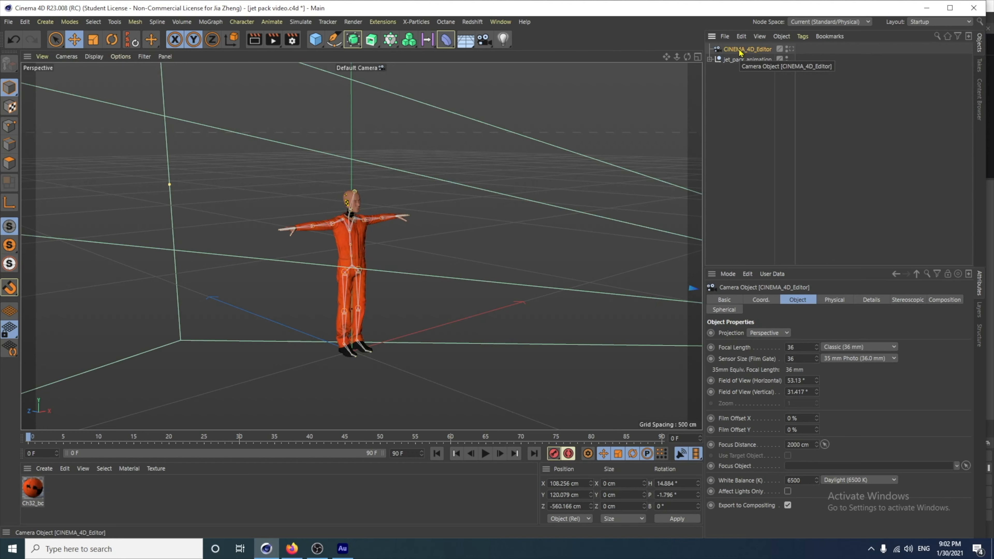
key(Delete)
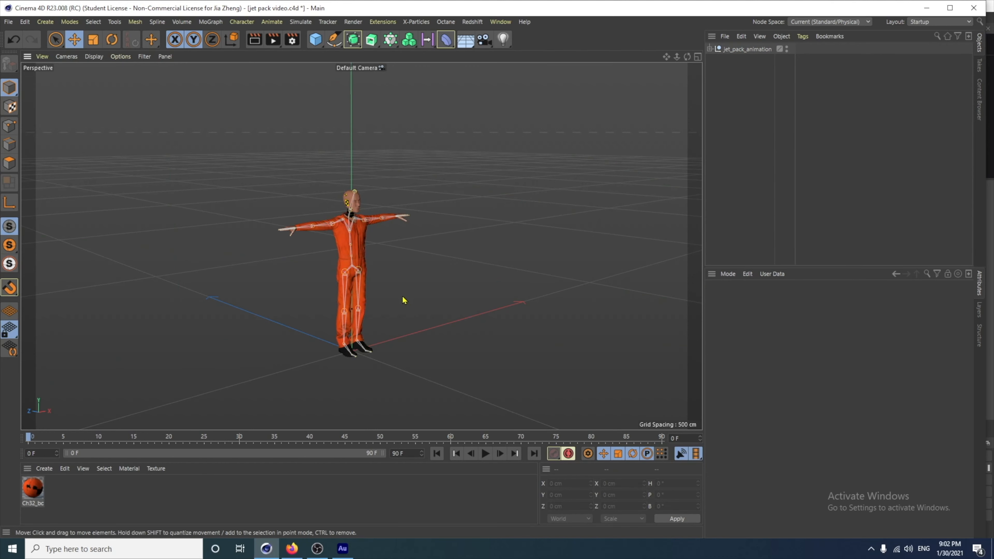
Step: Add a floor and a 200 cm cube around the character, raising the cube to about 109 cm in Y
click(466, 40)
alt+drag(484, 296, 484, 248)
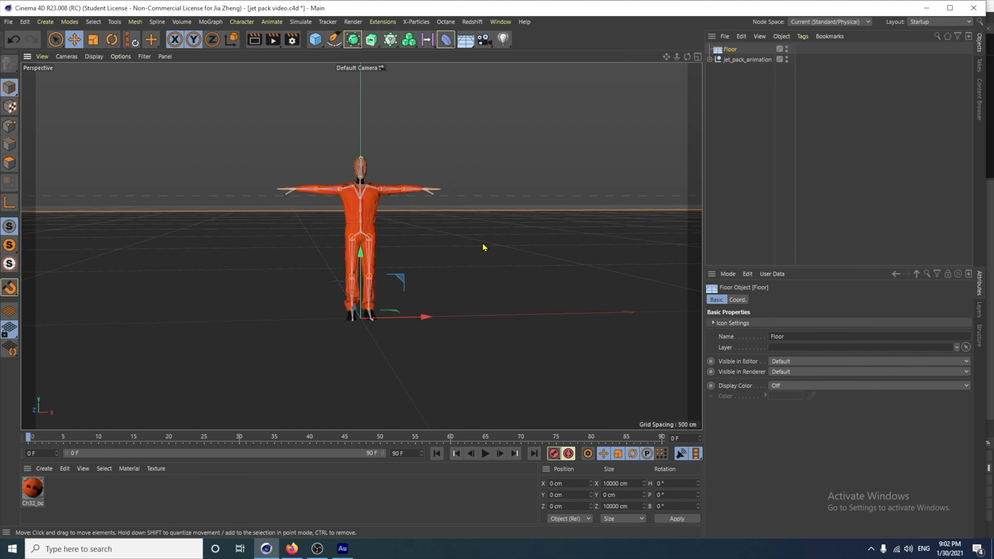
click(316, 40)
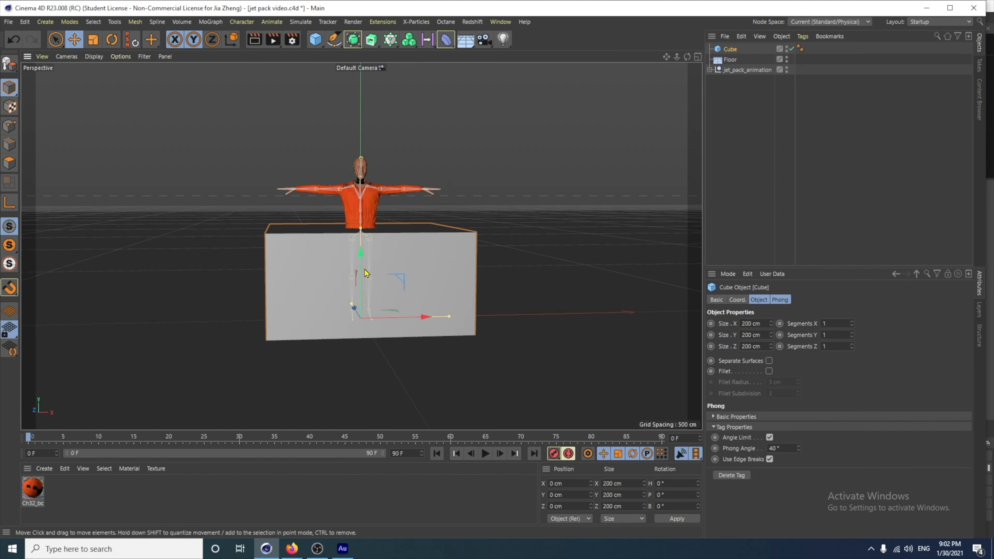
drag(365, 273, 371, 173)
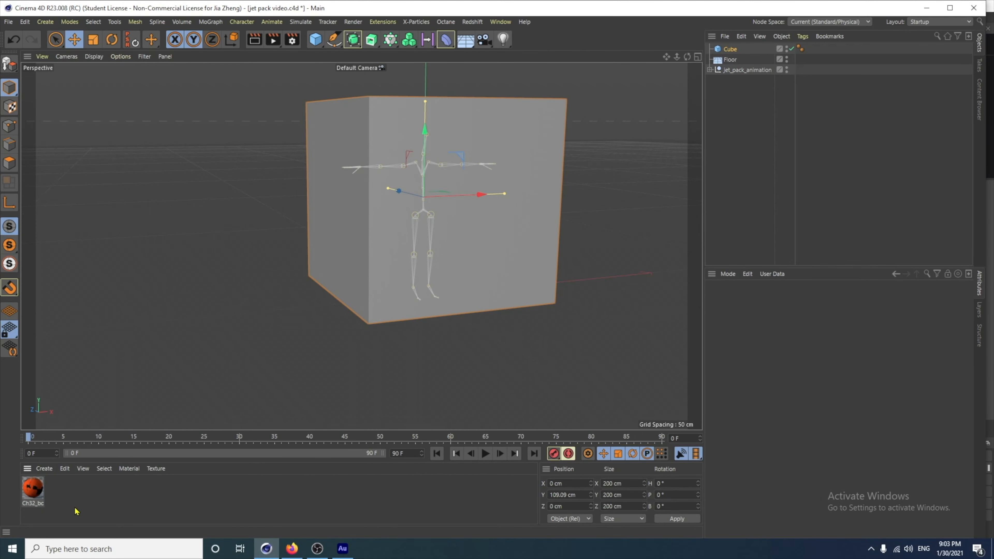
Step: Create a new material with a light green color of H 130°, S 34% and V 80%
double_click(62, 498)
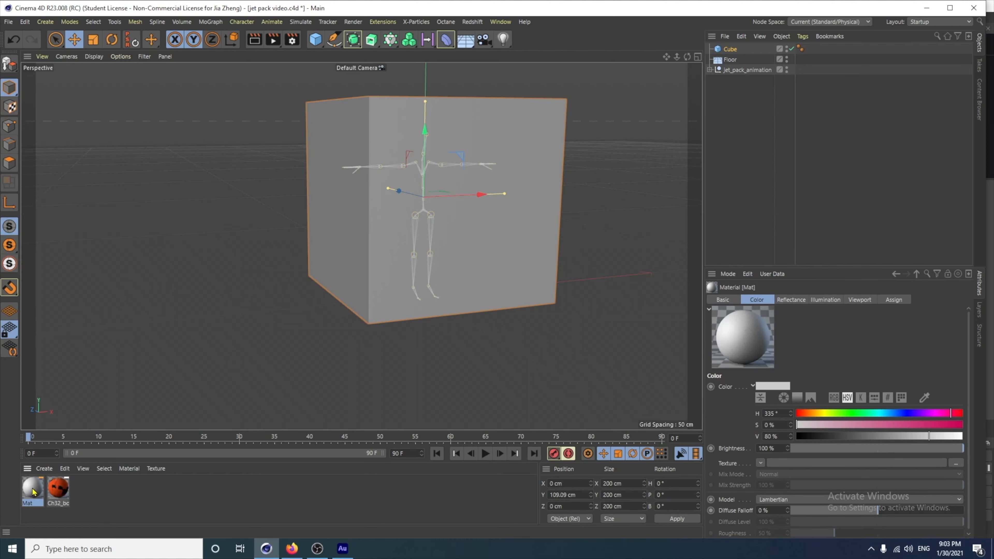
double_click(33, 490)
click(302, 108)
click(297, 104)
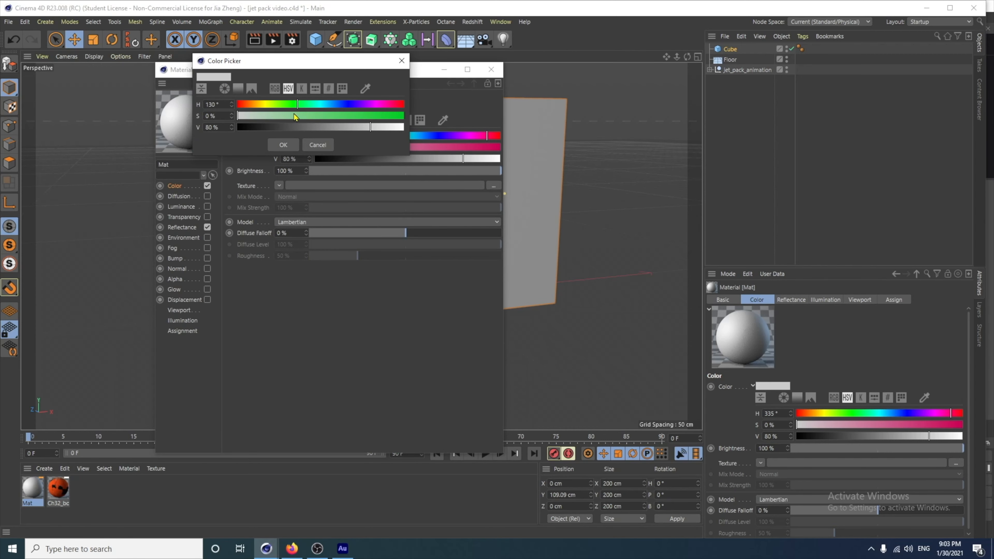
click(294, 115)
click(279, 147)
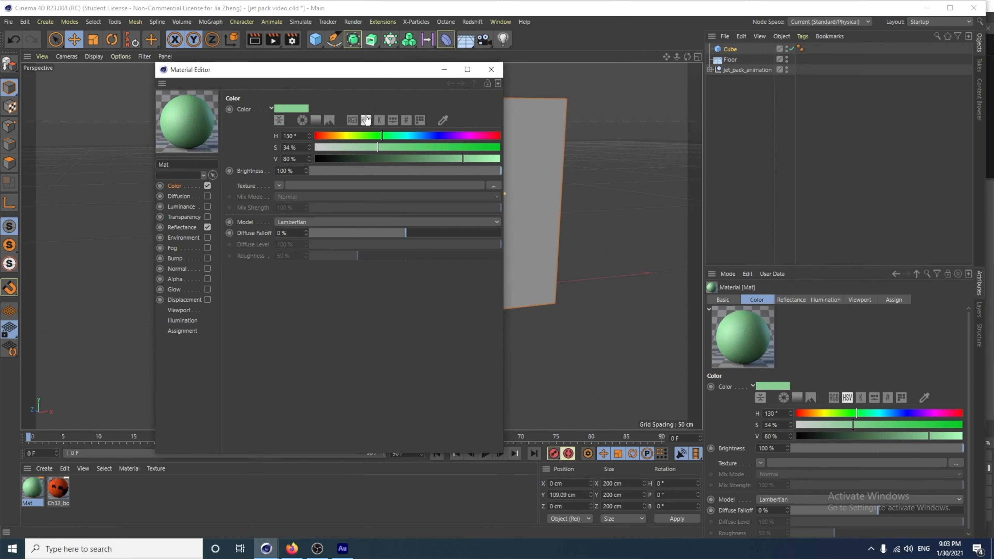
click(490, 69)
Step: Apply the green material to the cube and make the cube editable
drag(32, 495, 443, 272)
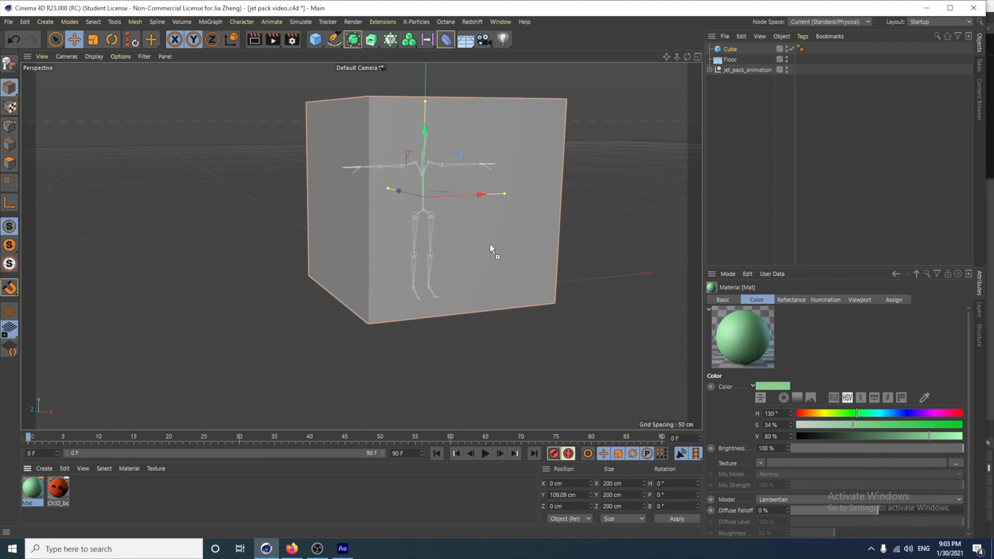
drag(490, 244, 492, 246)
click(9, 64)
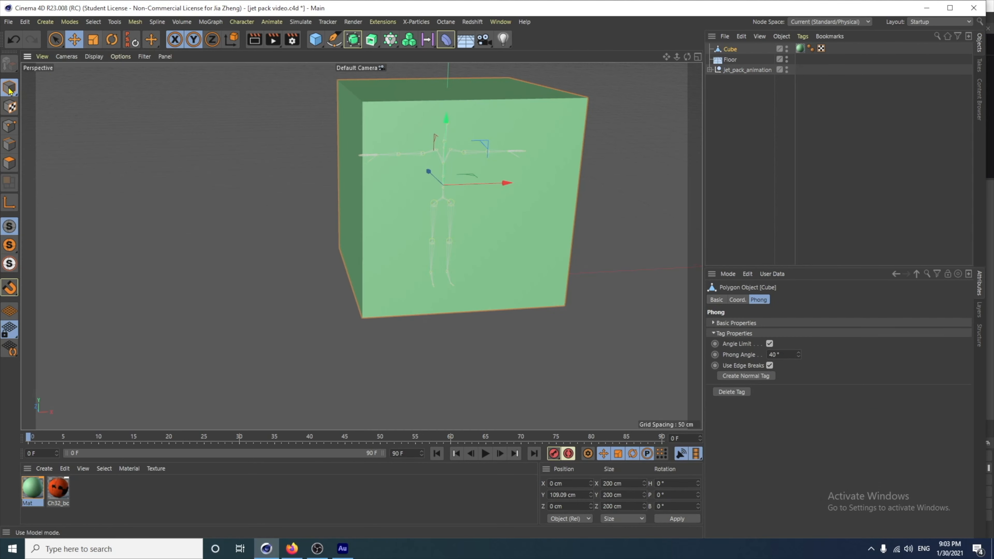
Step: Scale the green cube around the character to about 884 cm in X, 690 cm in Y and 461 cm in Z
click(93, 39)
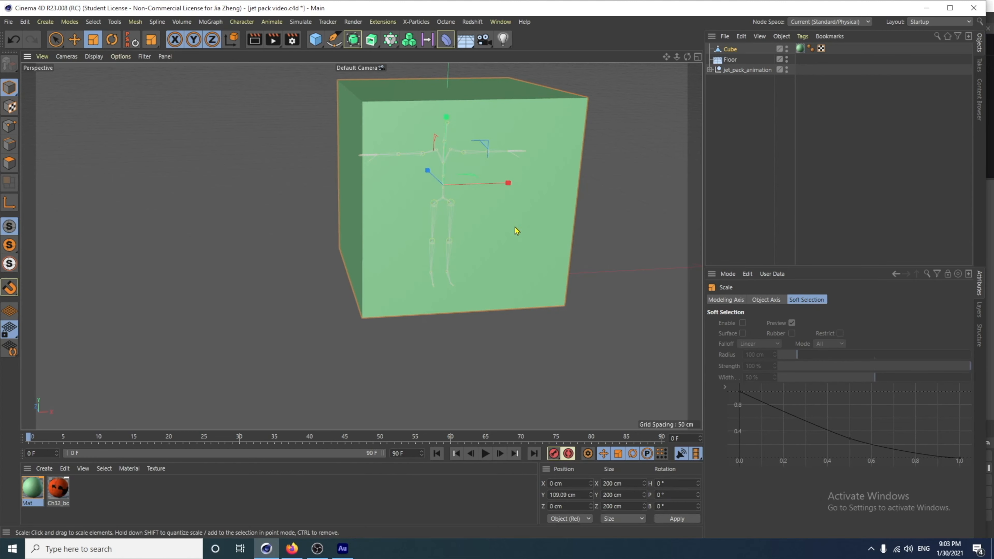
scroll(512, 238, down, 6)
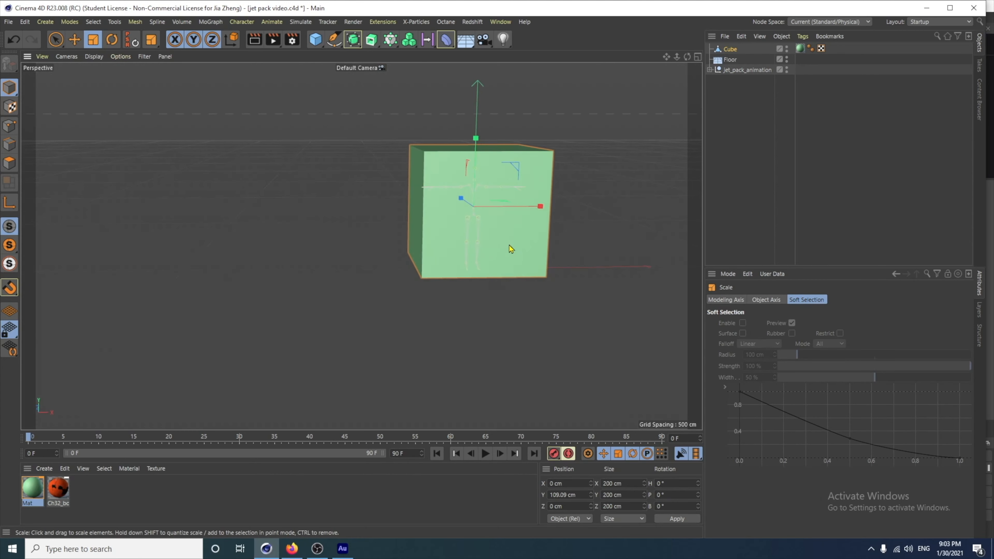
drag(540, 206, 685, 204)
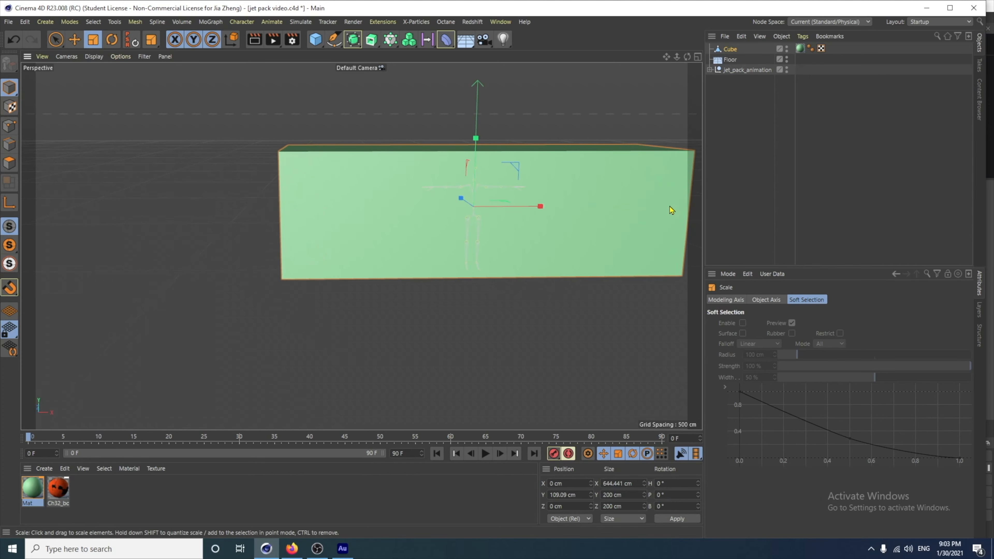
alt+middle_drag(511, 304, 424, 293)
drag(462, 198, 478, 198)
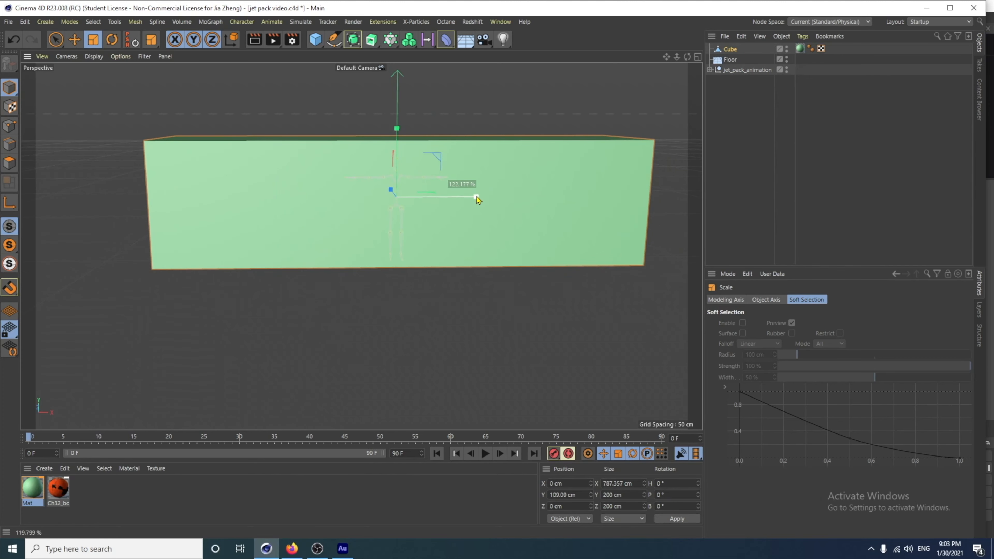
alt+drag(377, 269, 396, 202)
drag(386, 138, 391, 67)
alt+drag(390, 297, 266, 206)
drag(355, 158, 354, 136)
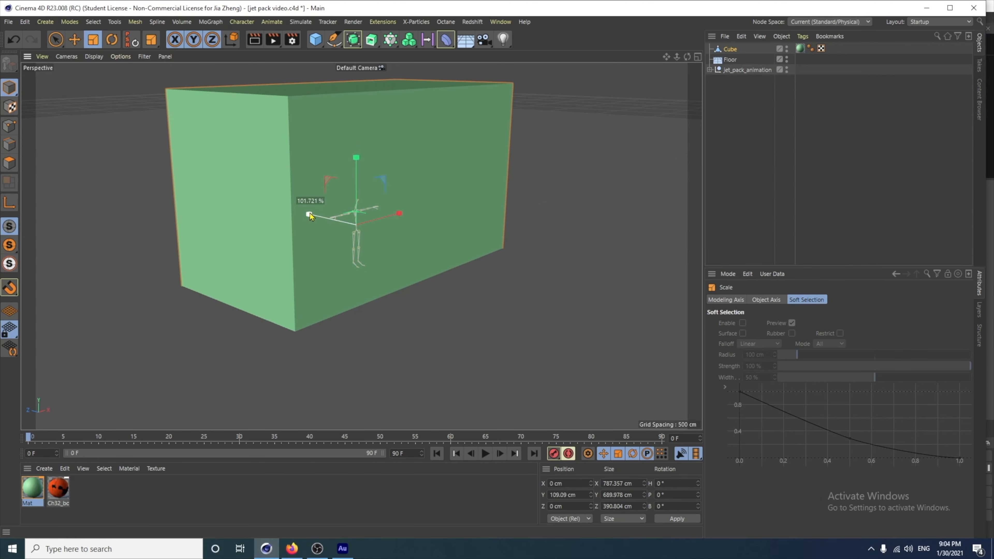
drag(310, 213, 302, 212)
alt+drag(483, 313, 437, 300)
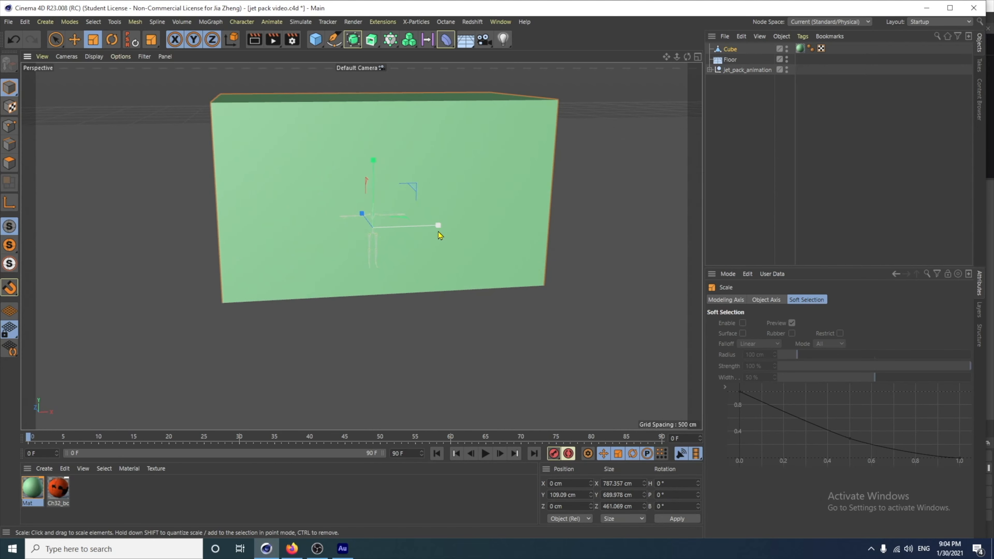
drag(438, 233, 446, 228)
Step: Delete the cube's front, right, left and top polygons, keeping only the back wall and the base
click(75, 41)
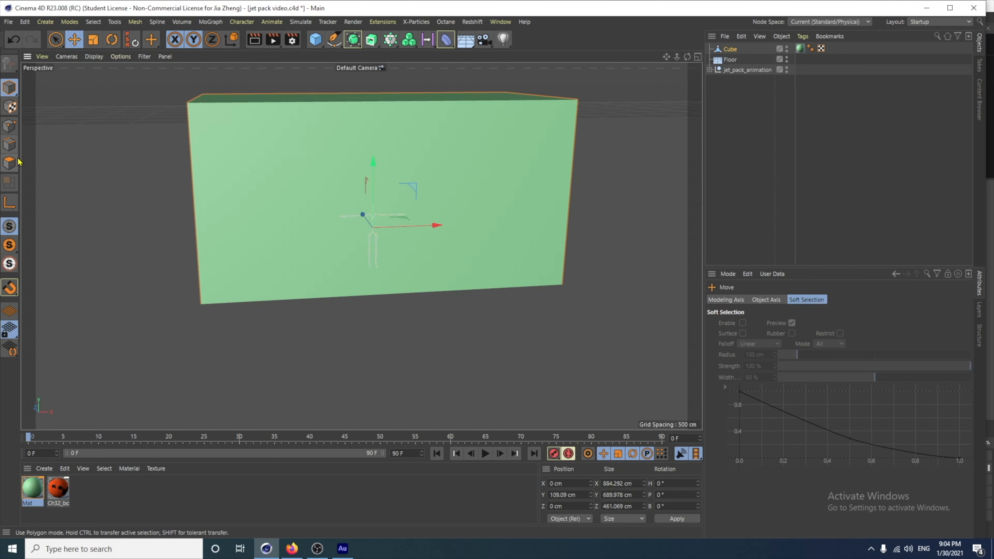
click(10, 162)
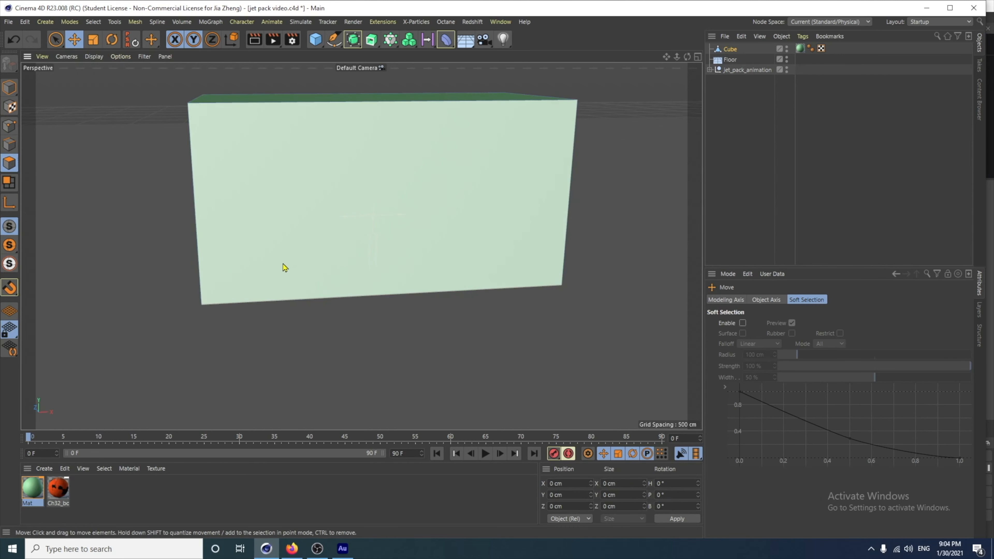
click(337, 241)
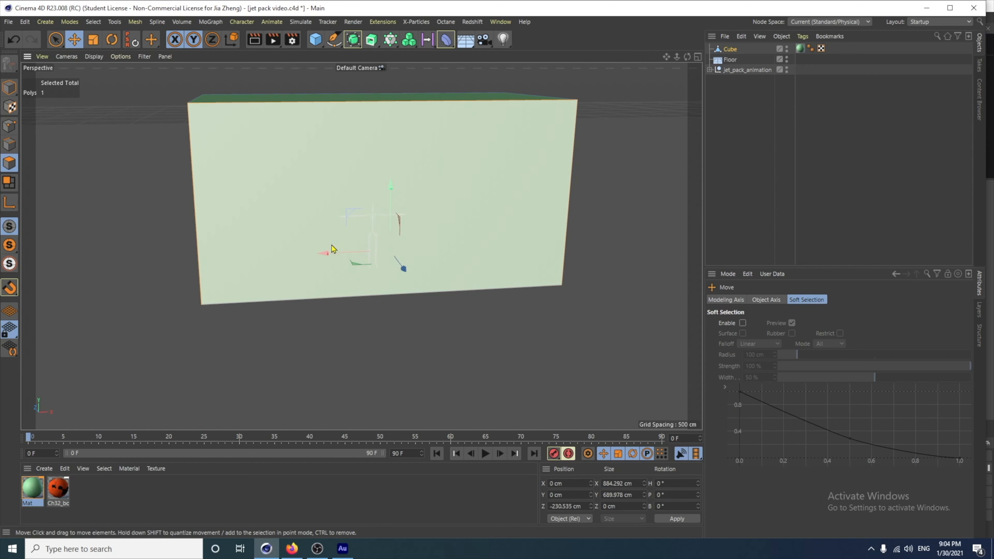
key(Delete)
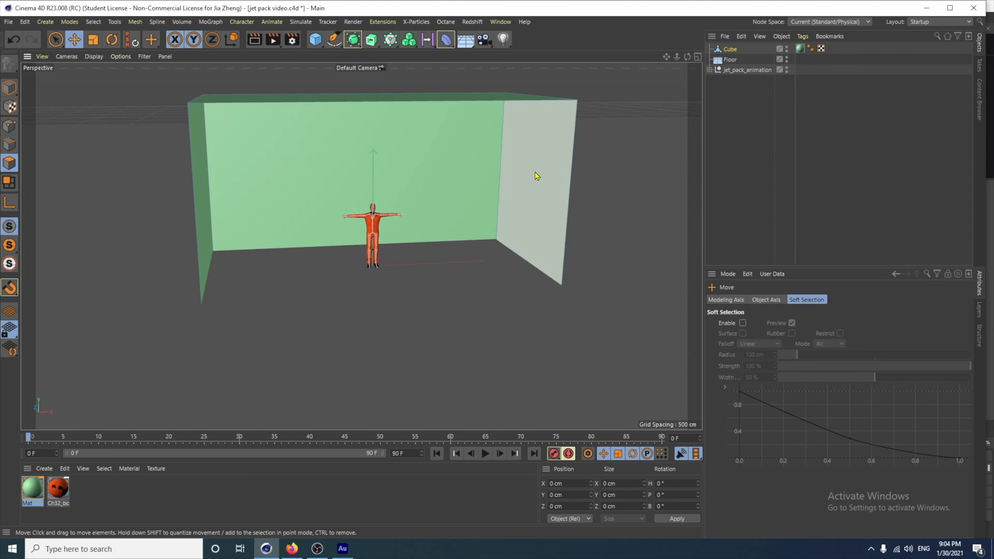
click(535, 172)
key(Delete)
click(204, 227)
key(Delete)
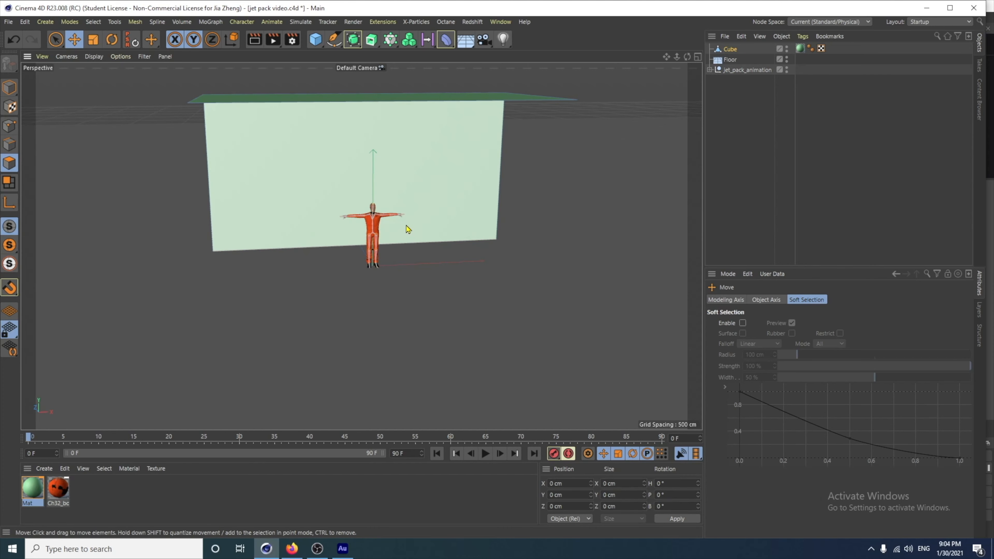
alt+drag(408, 229, 410, 278)
click(382, 125)
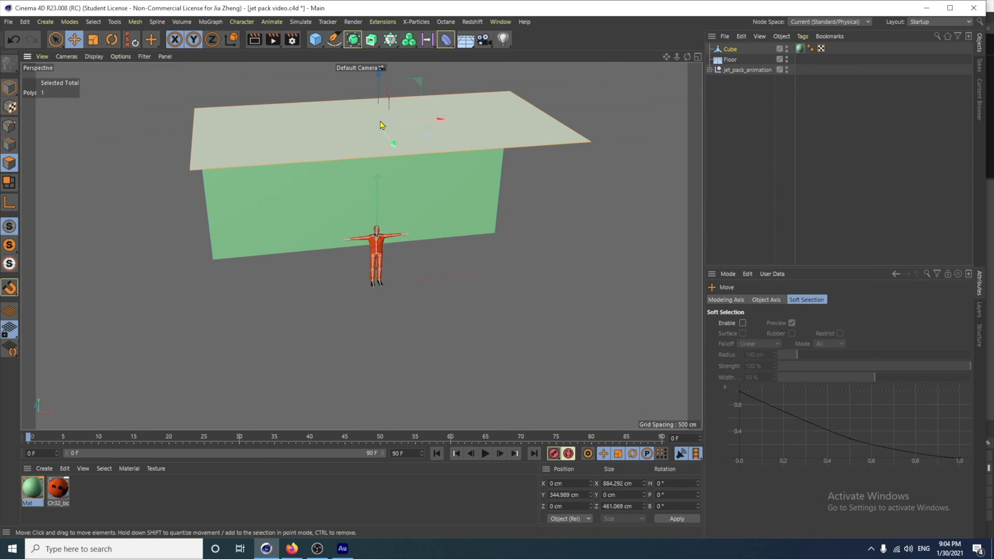
key(Delete)
Step: Reduce the backdrop's height to about 552 cm and raise it to about 279 cm in Y
click(217, 194)
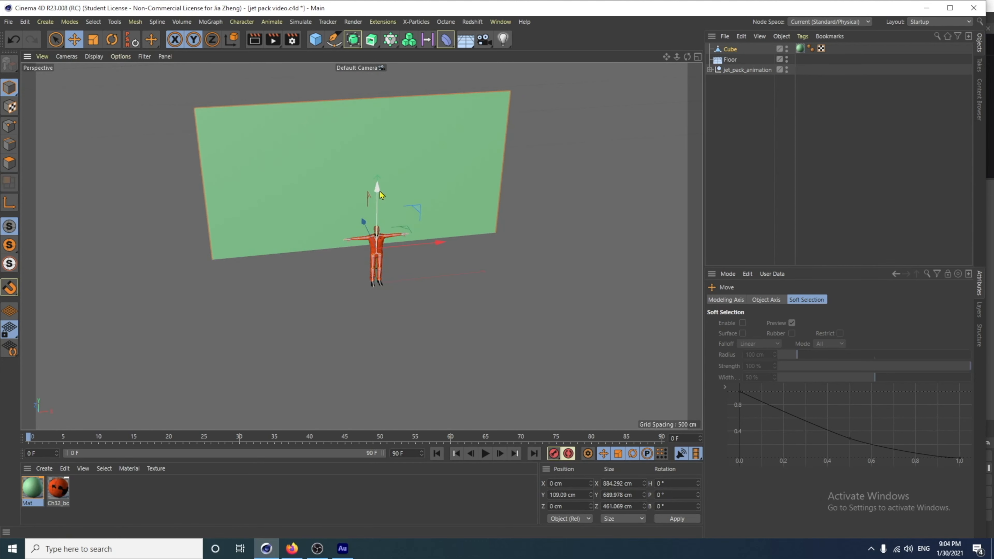
drag(381, 194, 354, 201)
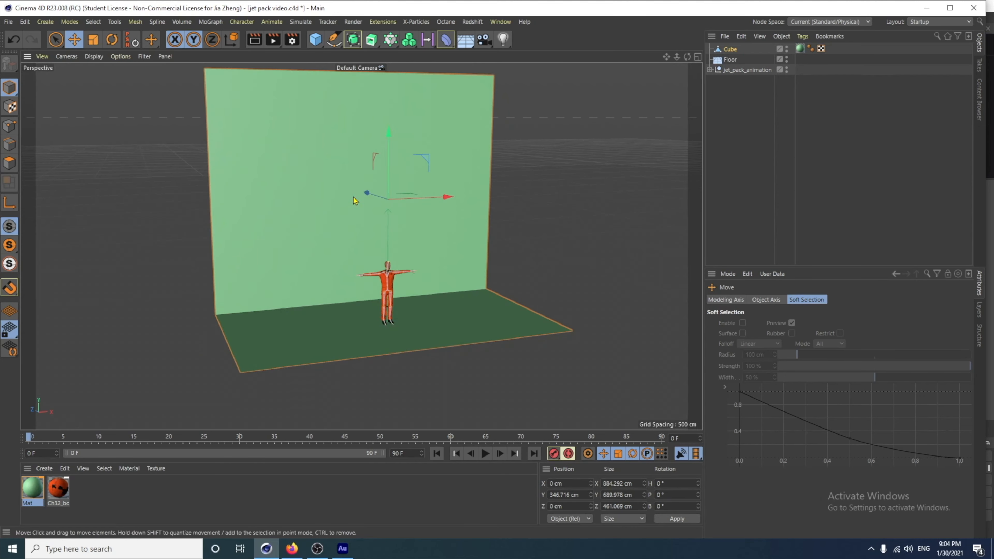
click(93, 40)
drag(388, 130, 327, 136)
click(74, 40)
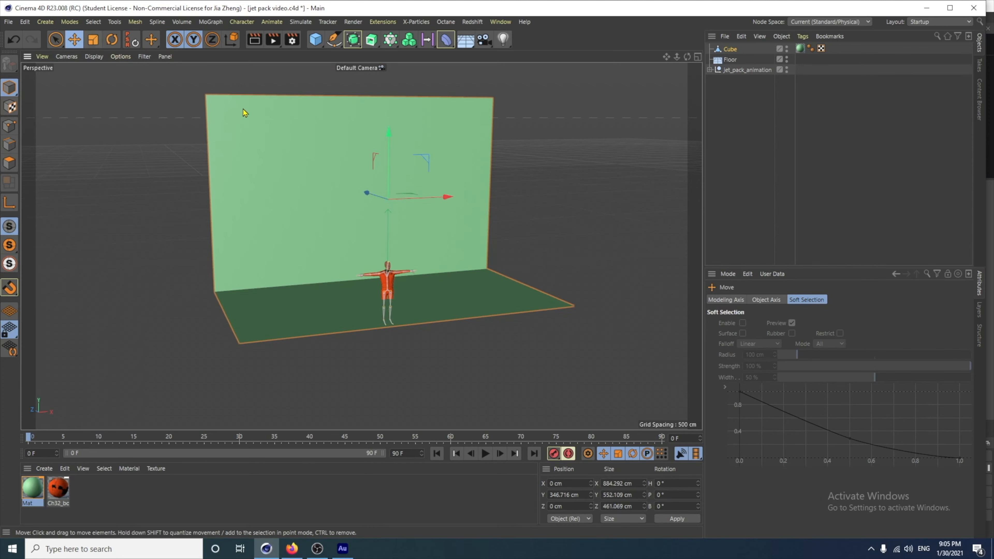
drag(388, 156, 388, 181)
alt+drag(489, 359, 445, 366)
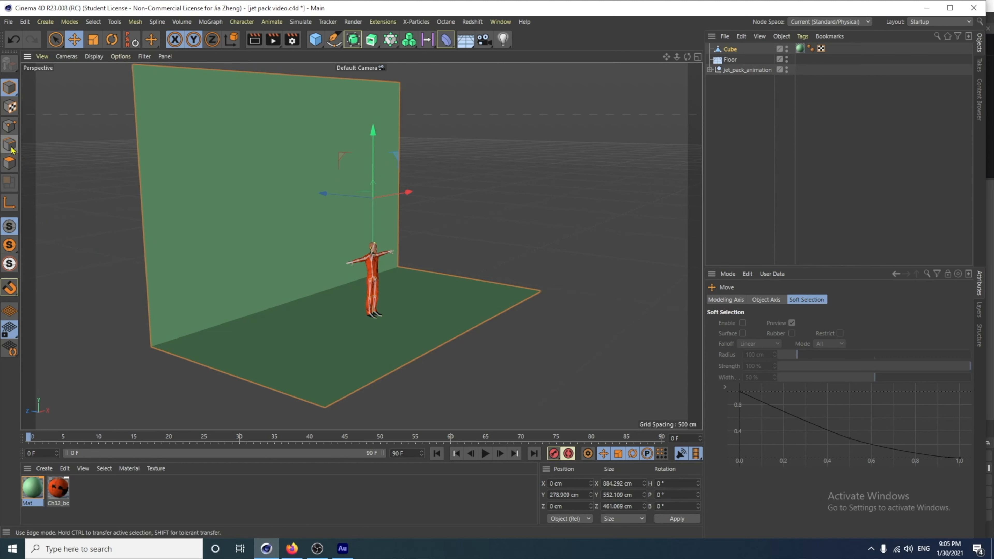
Step: Bevel the edge between the back wall and the base with a 62 cm offset and 17 subdivisions
click(12, 148)
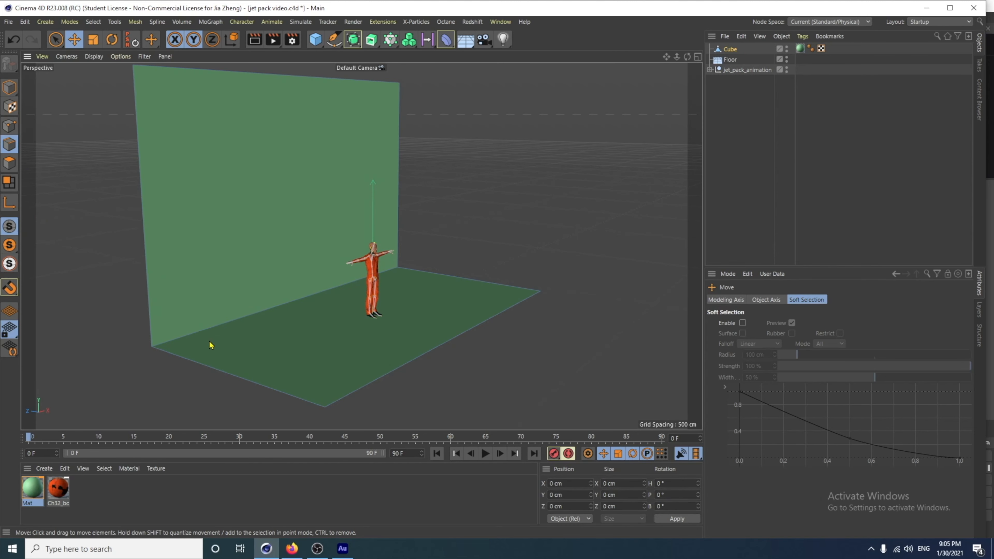
click(184, 337)
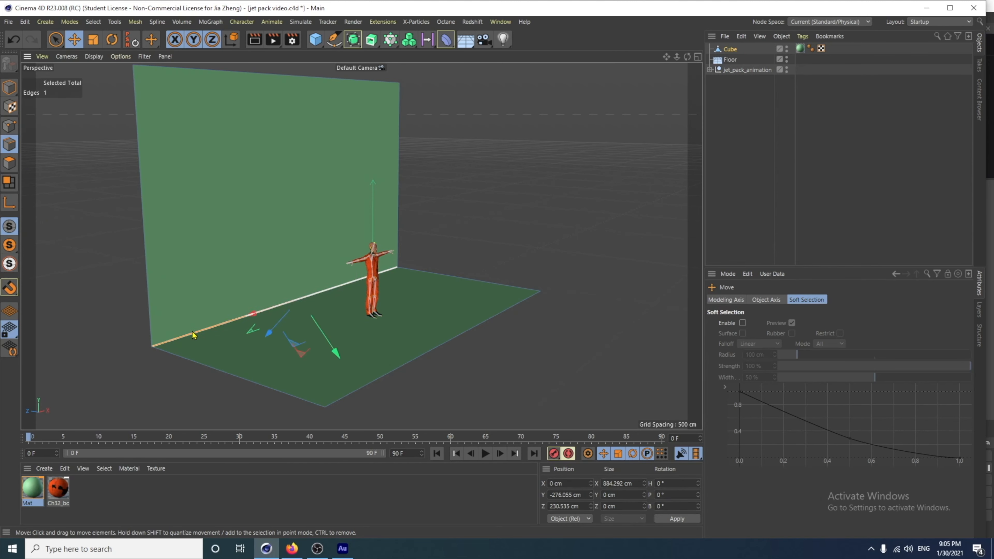
right_click(193, 333)
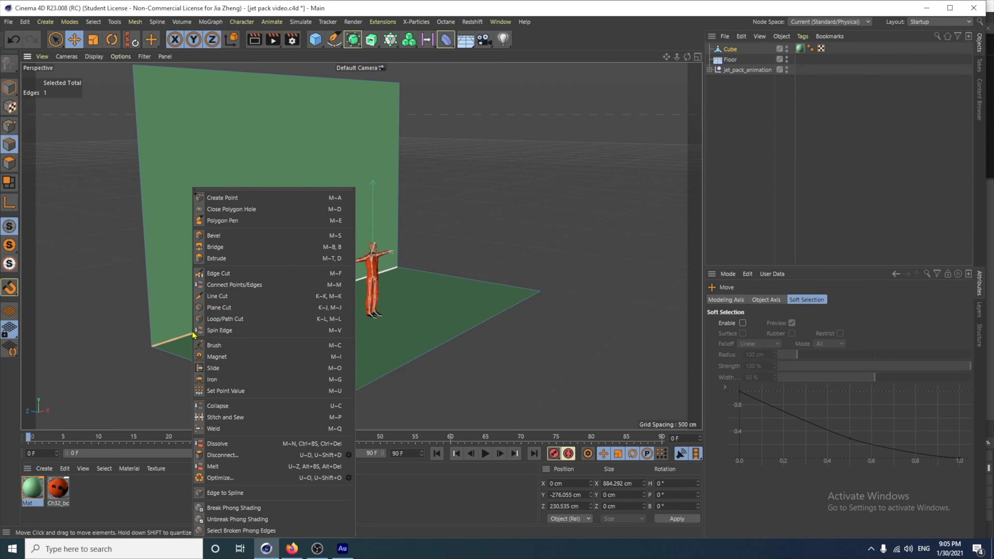
click(229, 236)
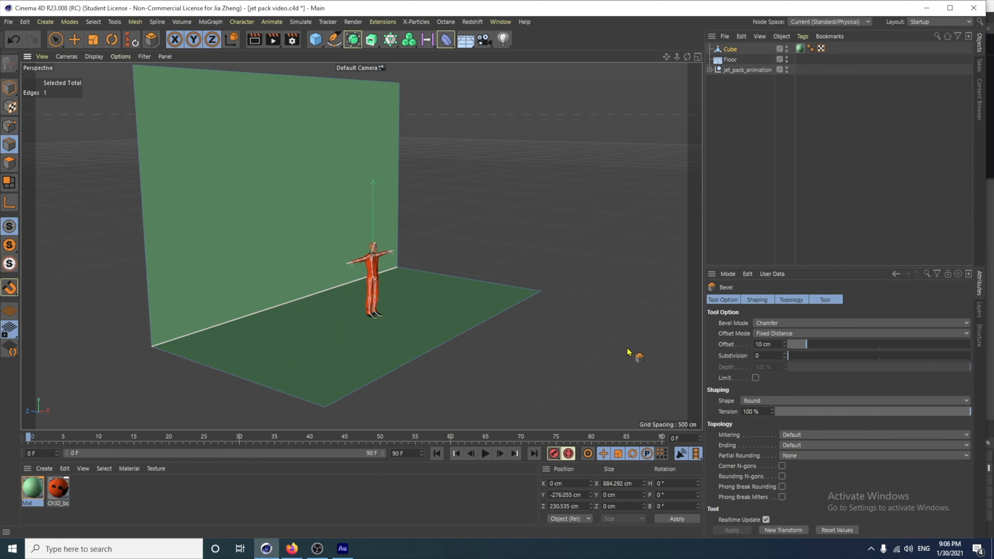
drag(812, 350, 900, 352)
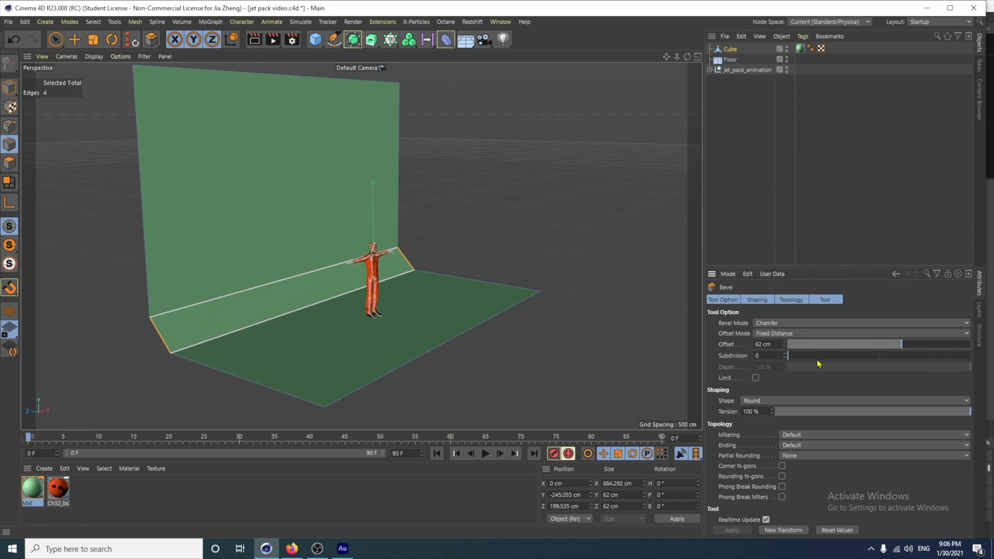
drag(796, 356, 808, 356)
drag(834, 359, 943, 364)
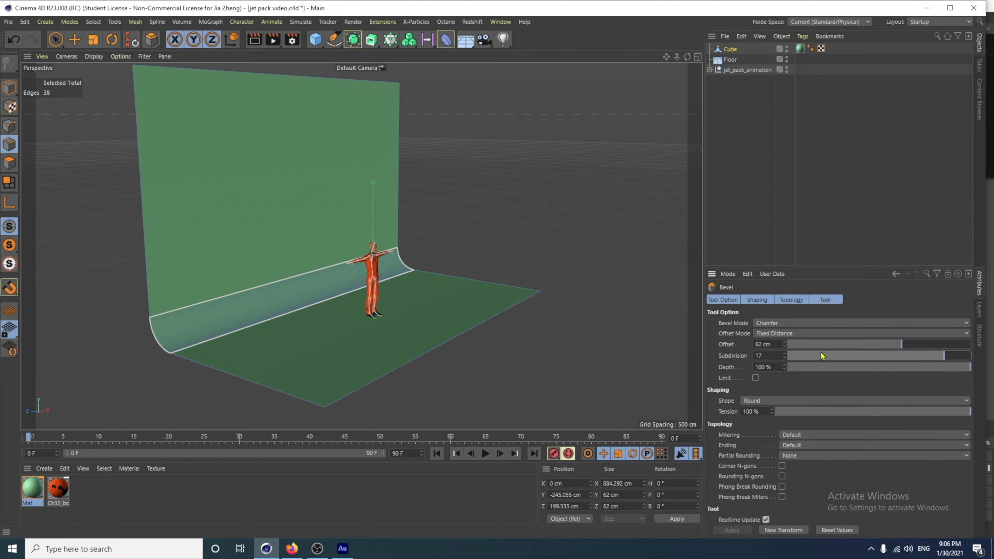
Step: Shift the whole backdrop sideways to about 8 cm in X
alt+drag(278, 410, 414, 349)
alt+middle_drag(519, 358, 419, 361)
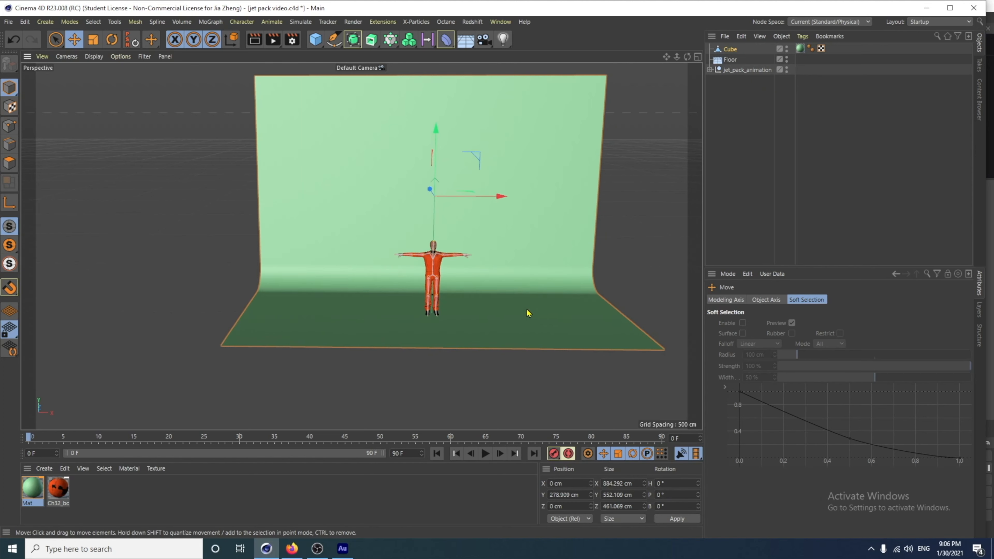
drag(478, 198, 485, 198)
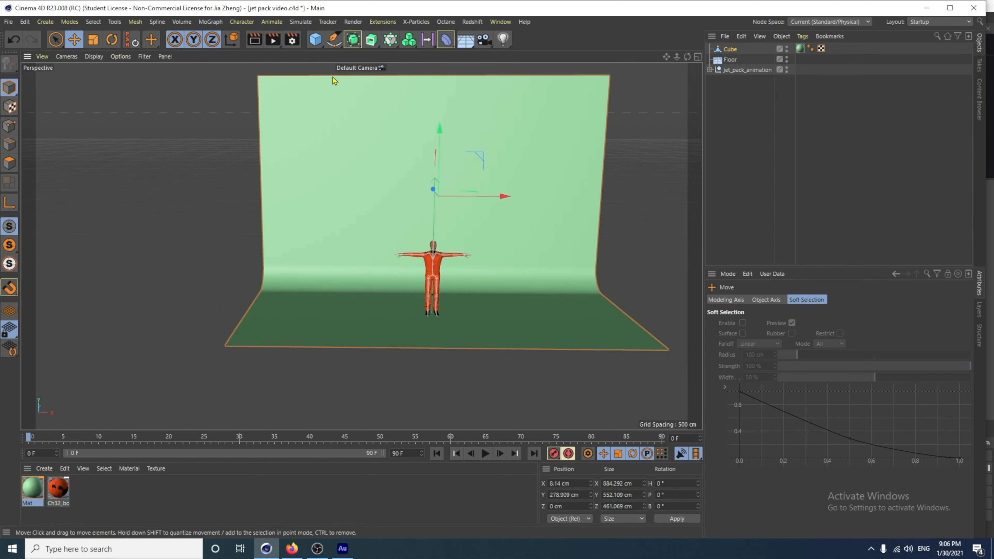
Step: Add a disc beside the character at about -235 cm X and 4.7 cm Y, with 32 rotation segments
click(318, 42)
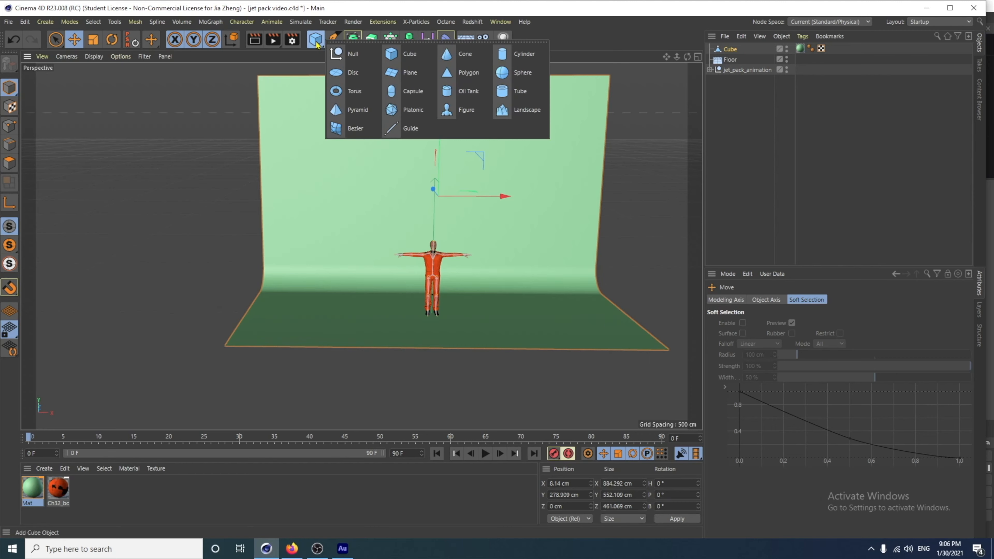
click(342, 70)
drag(332, 274, 343, 271)
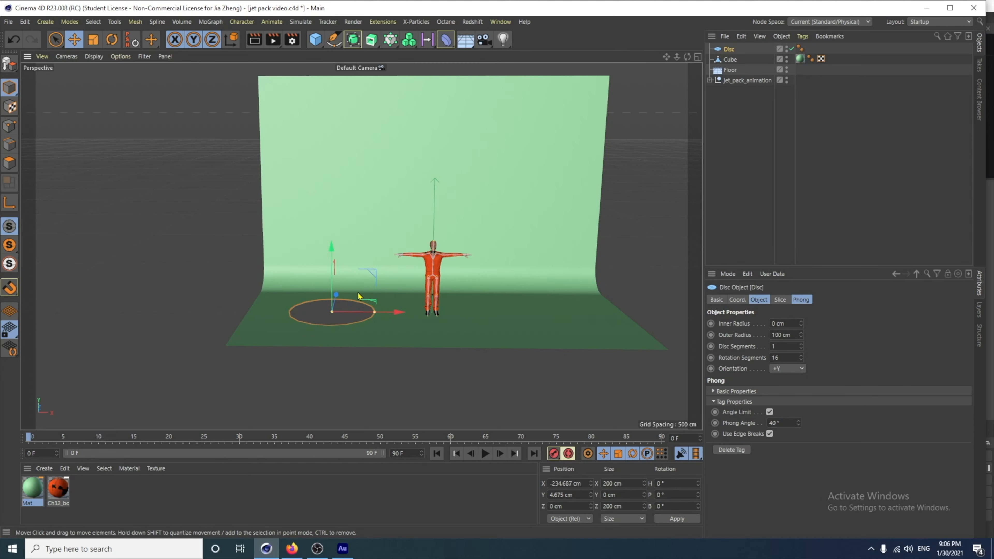
double_click(794, 359)
Step: Make the disc editable and extrude all its polygons upward into a platform about 38 cm high
scroll(318, 316, up, 4)
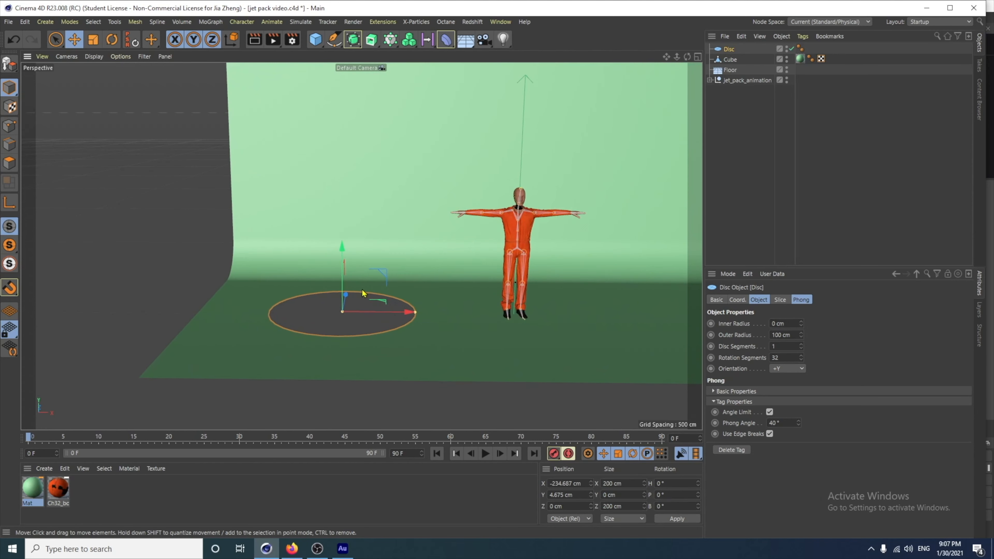
scroll(388, 338, up, 3)
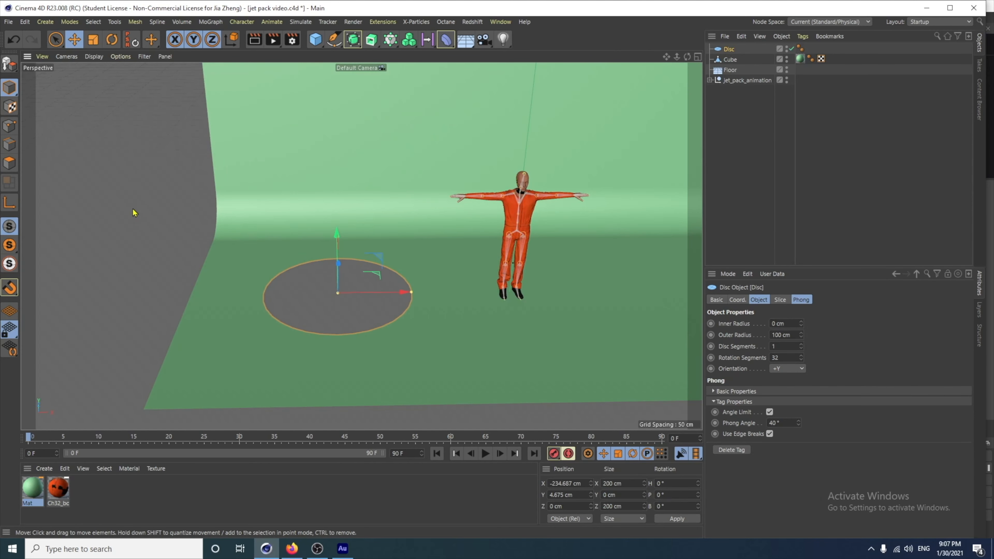
click(7, 64)
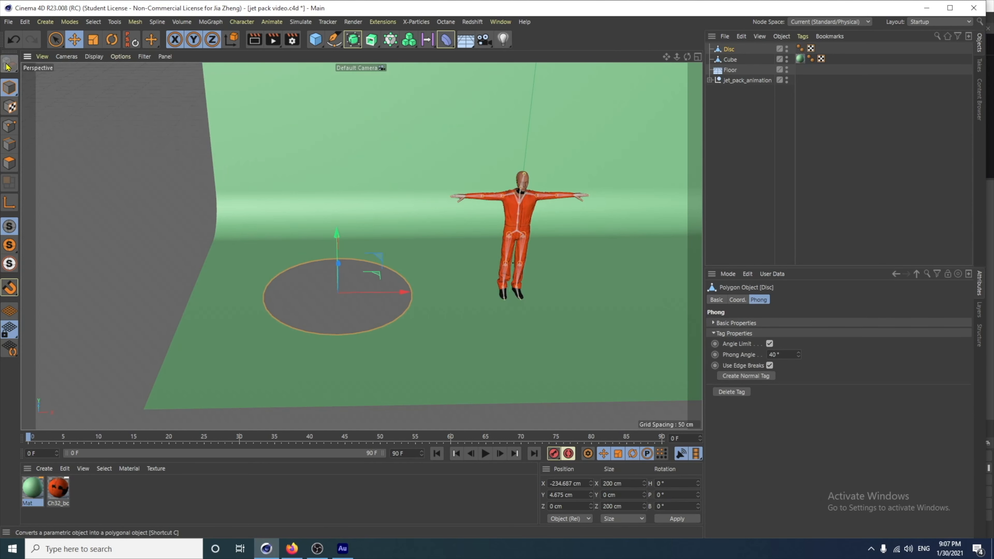
click(13, 166)
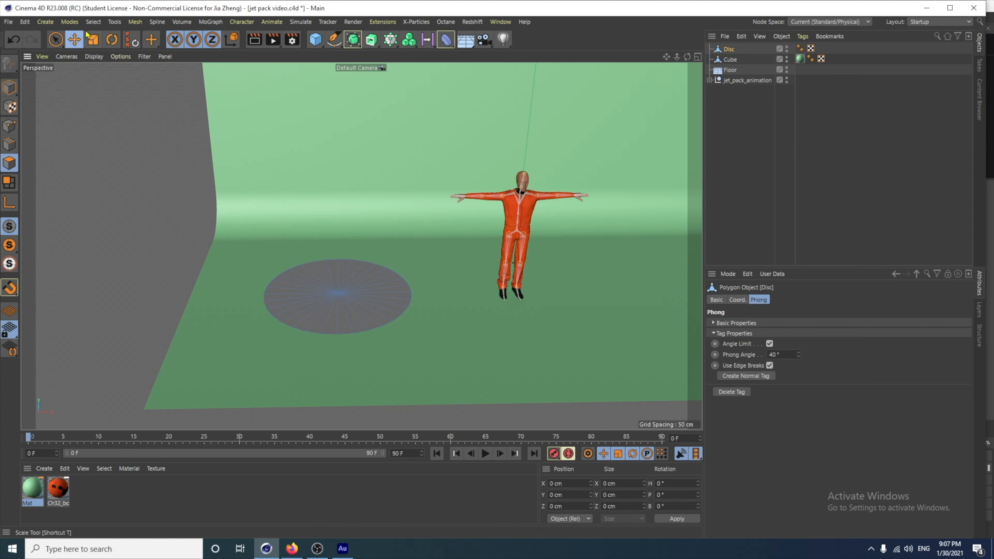
click(93, 21)
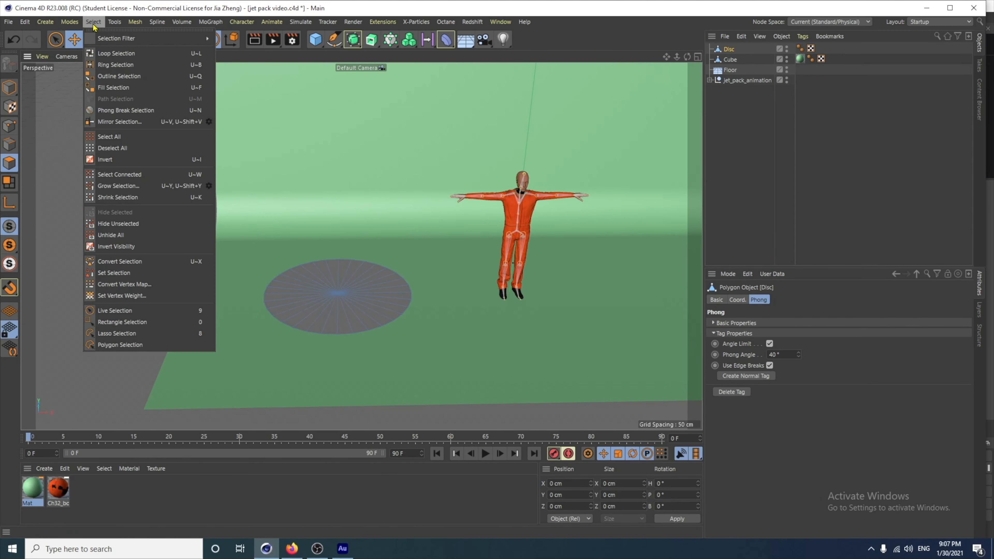
click(103, 55)
click(344, 332)
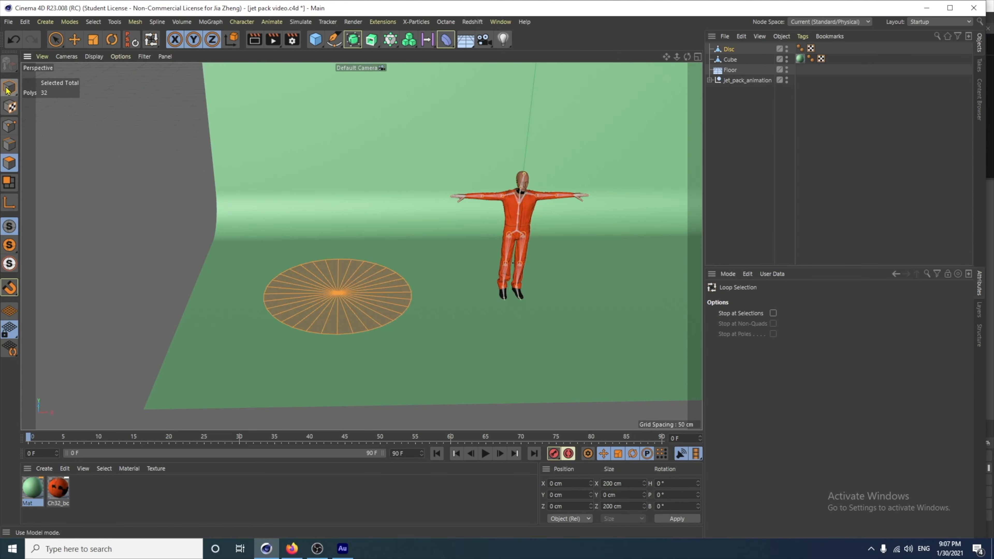
click(74, 39)
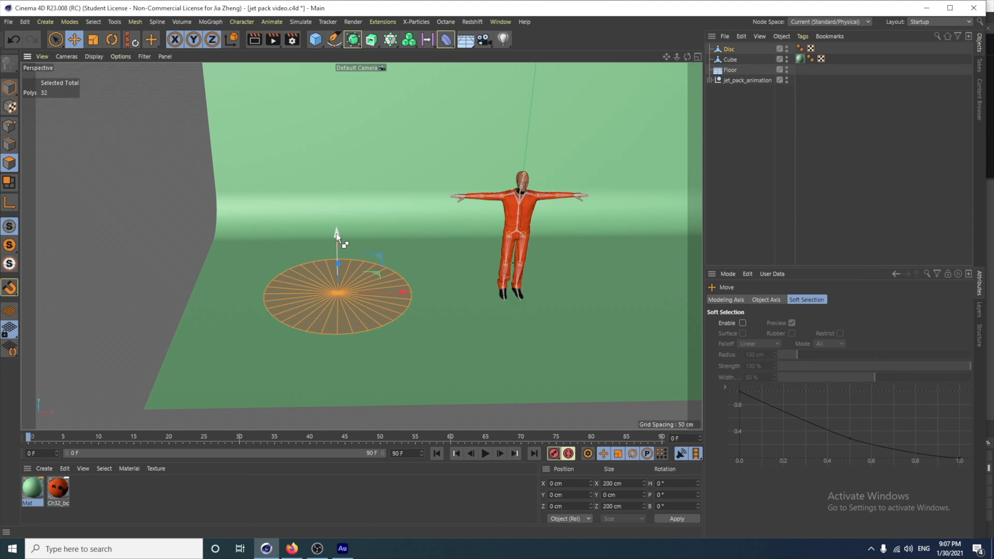
ctrl+drag(337, 233, 332, 208)
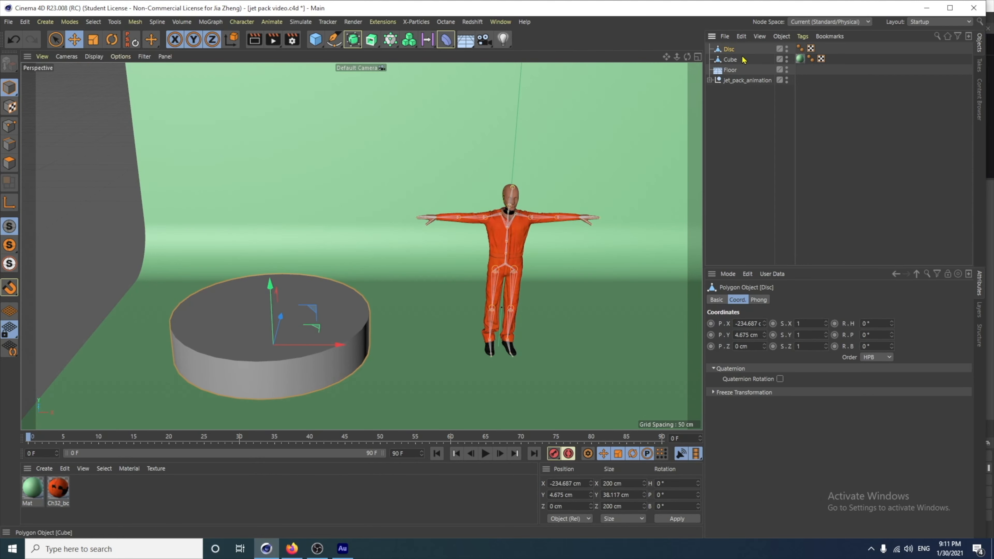
Step: Rename the platform disc as start
double_click(735, 50)
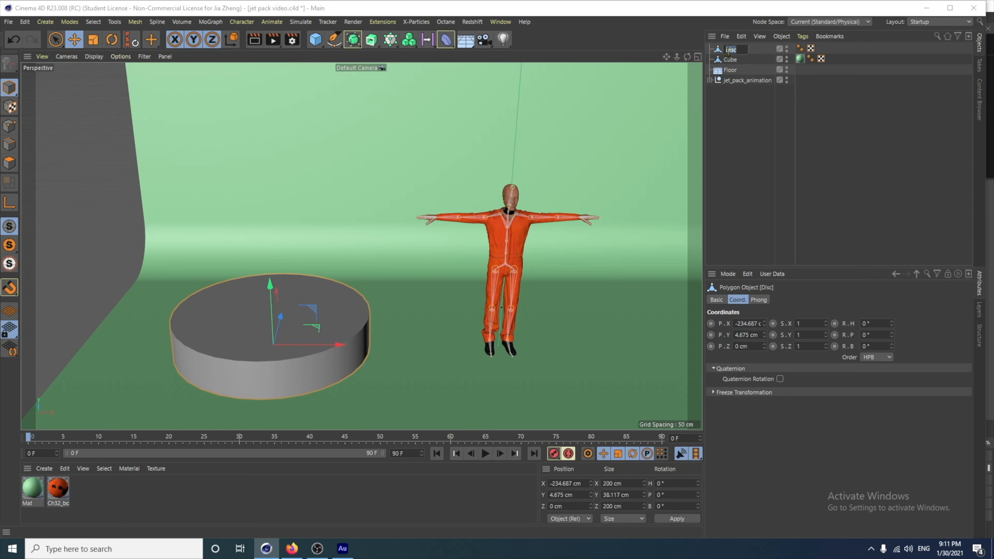
key(BackSpace)
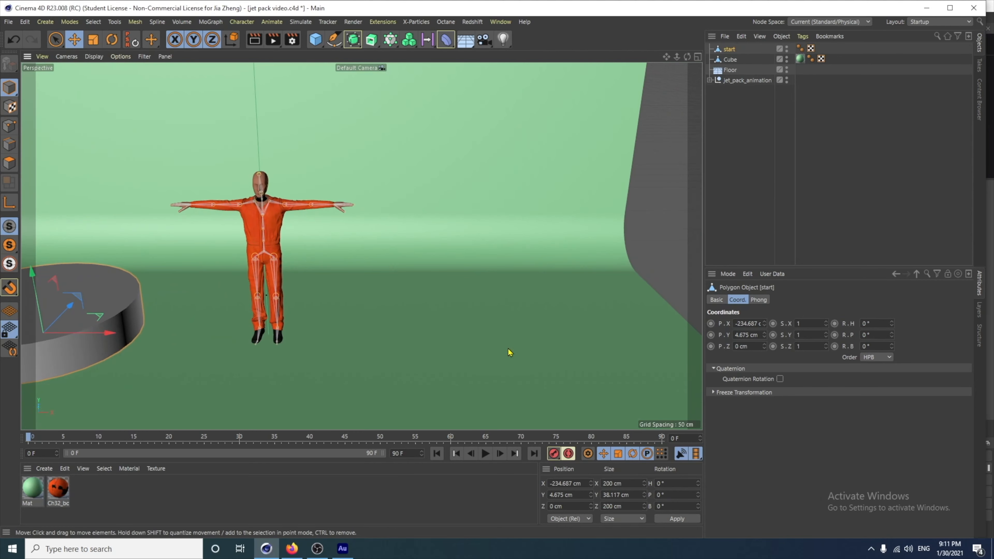
Step: Add a second disc on the opposite side of the character at about 321 cm X and 12.4 cm Y
alt+drag(626, 349, 591, 328)
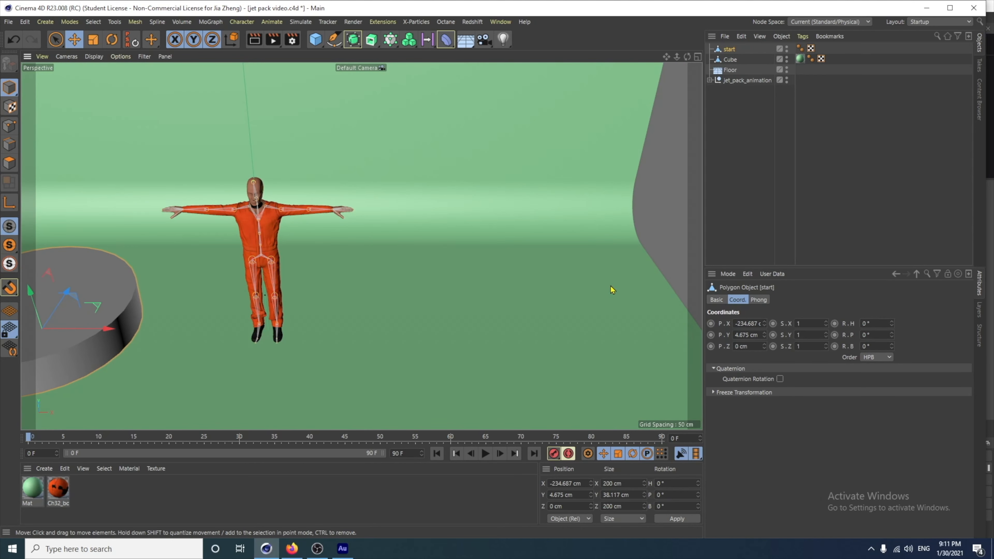
click(318, 44)
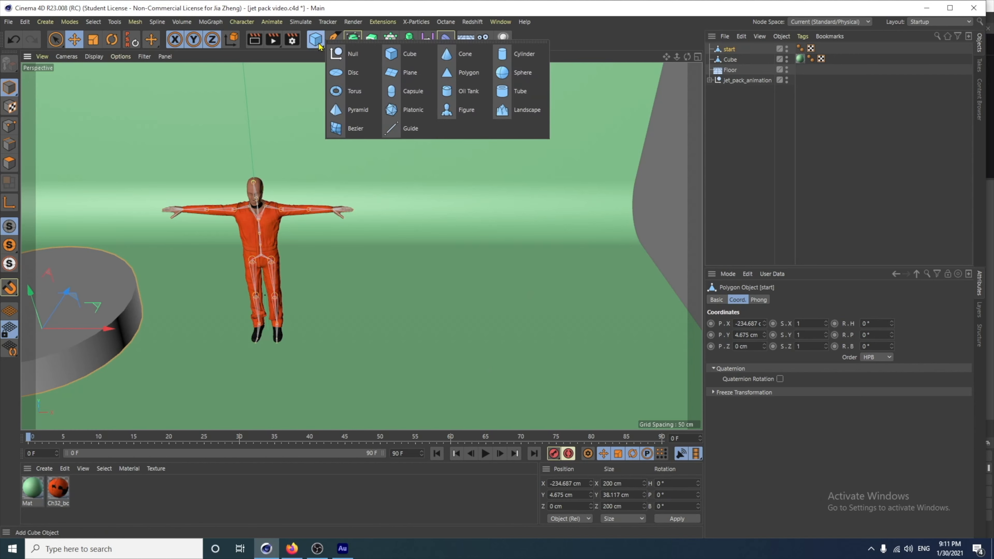
click(348, 71)
drag(329, 333, 637, 353)
drag(584, 287, 587, 276)
alt+drag(554, 382, 607, 391)
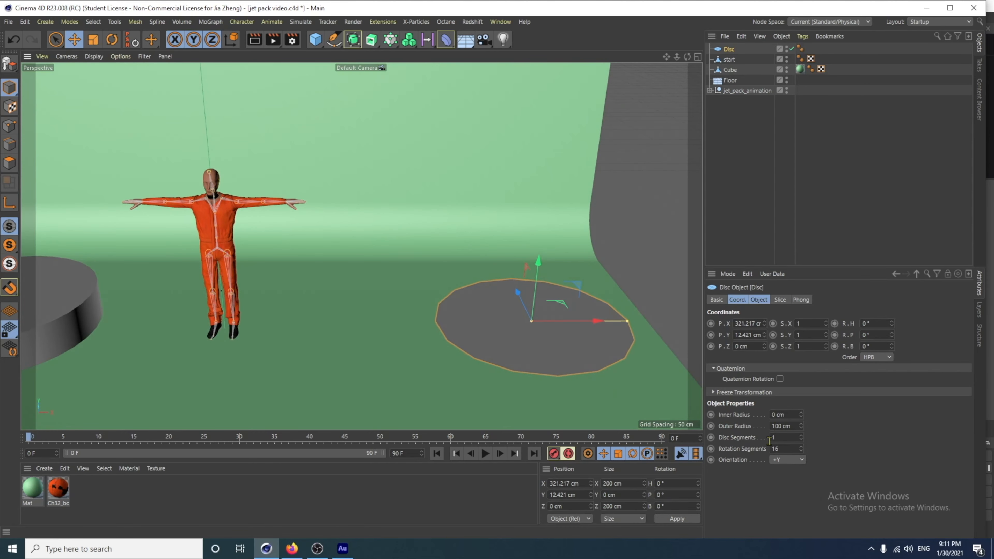
Step: Give the new disc 32 rotation segments and a 35 cm outer radius, and duplicate it in place
click(791, 451)
text(32)
key(Return)
drag(801, 428, 801, 454)
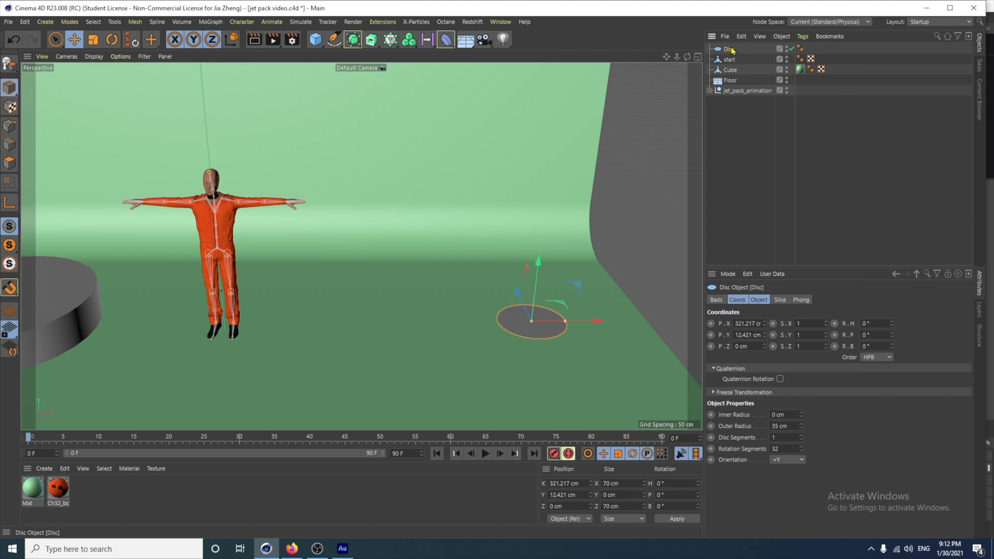
drag(729, 50, 734, 48)
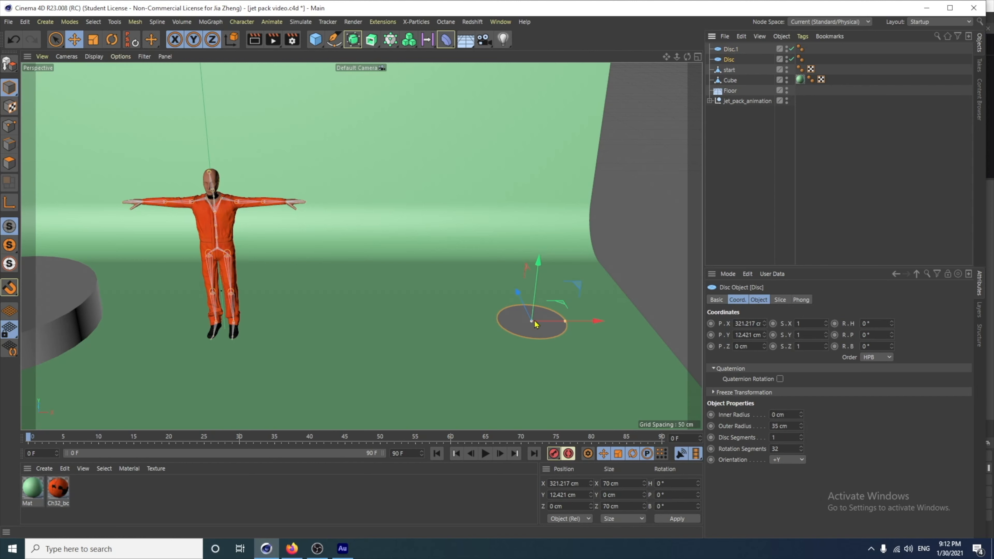
Step: Inspect the disc's segments with Gouraud Shading (Lines), and return the viewport to plain Gouraud Shading
key(n)
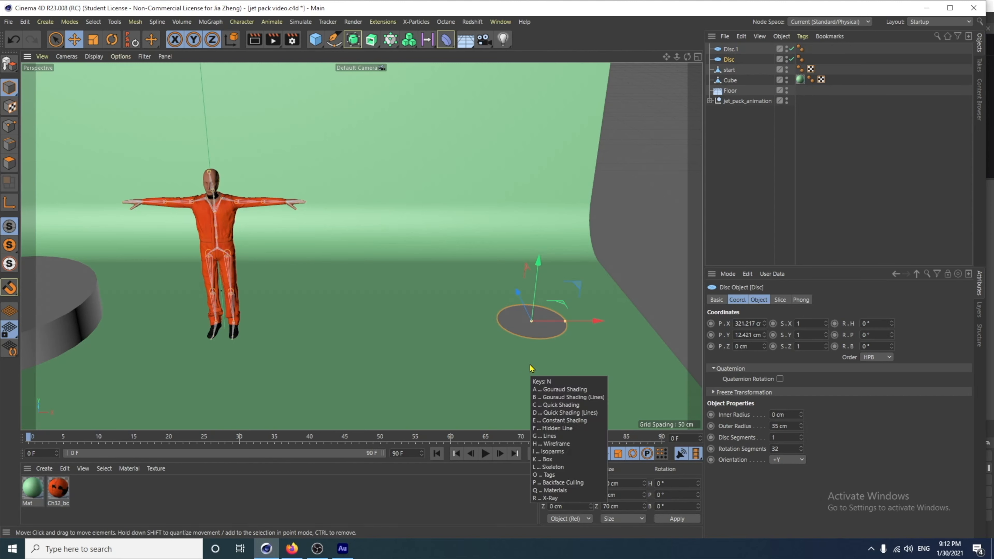
key(b)
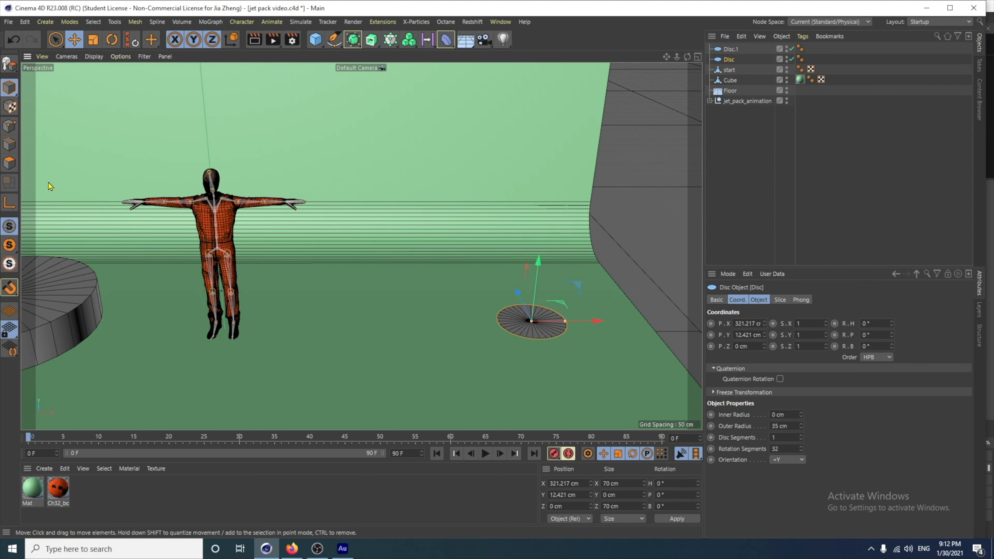
key(n)
key(a)
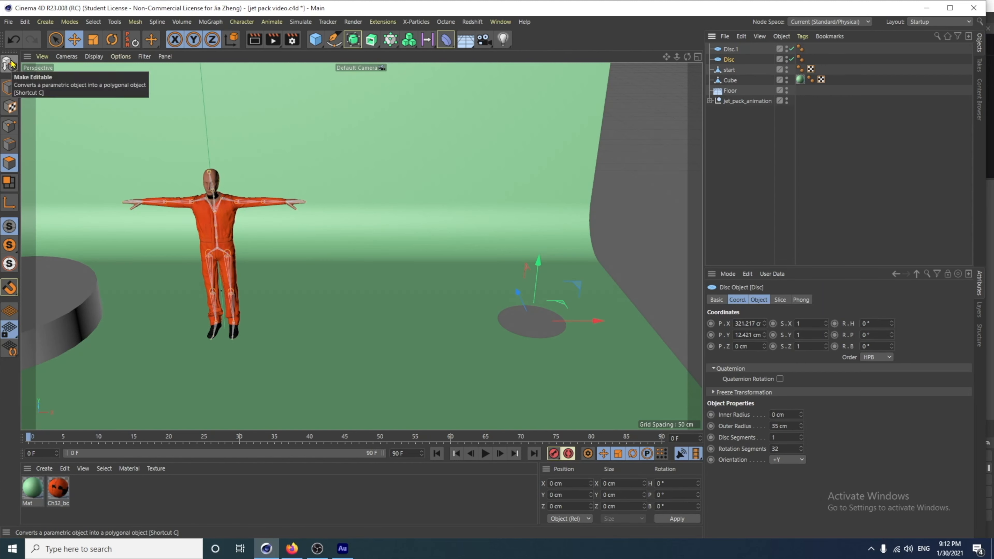
Step: Make the original small disc editable for polygon modelling
click(10, 63)
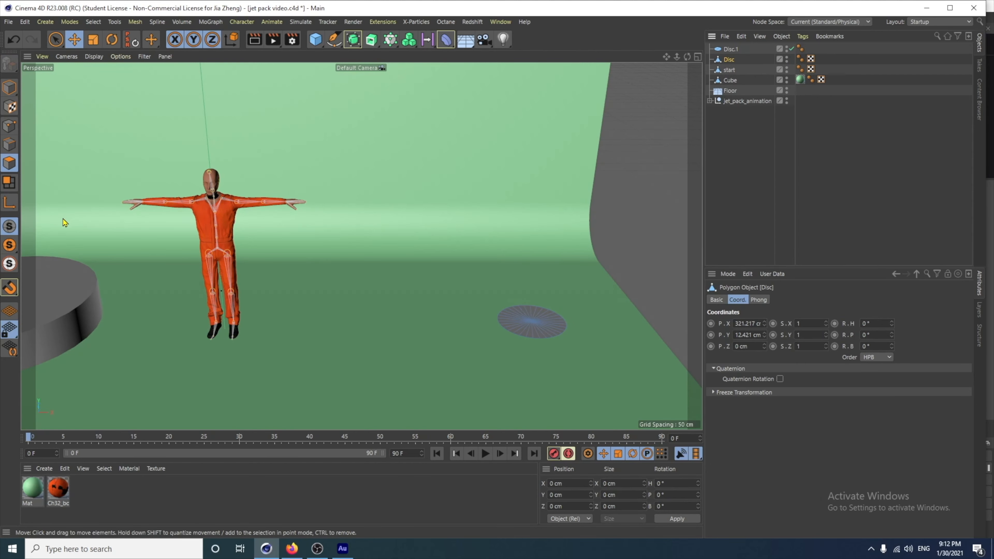
Step: Select all polygons of Disc with Loop Selection, extrude them upward about 24 cm, and return to model mode
click(94, 22)
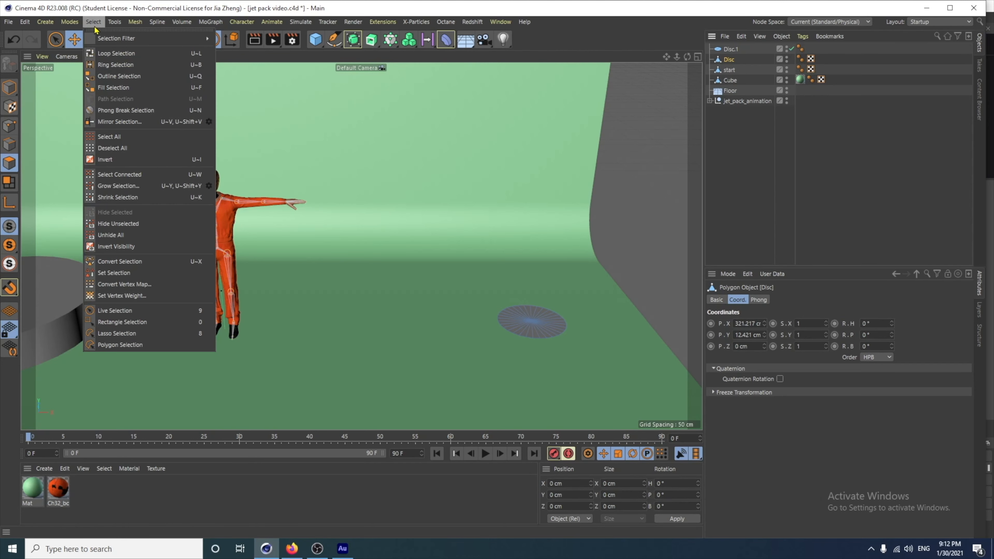
click(106, 54)
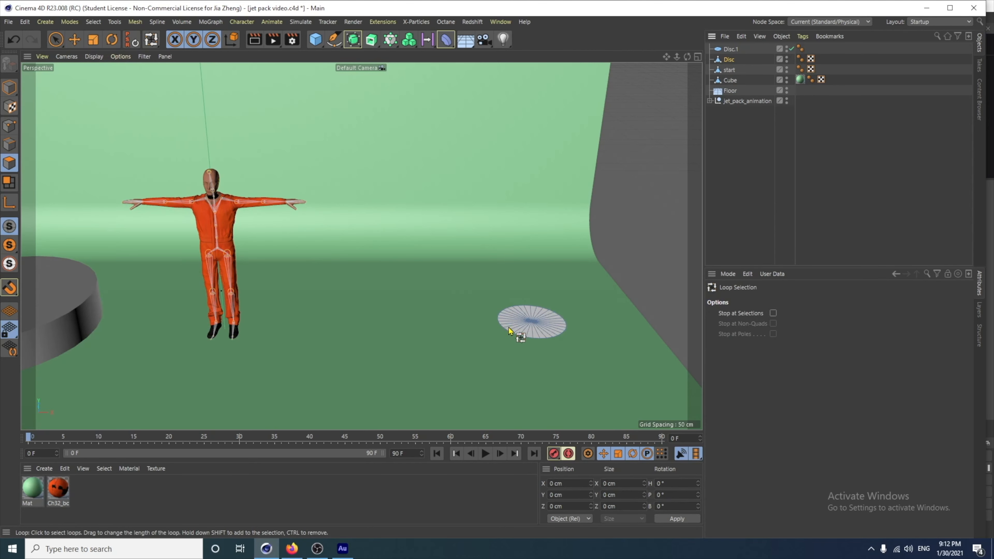
click(518, 336)
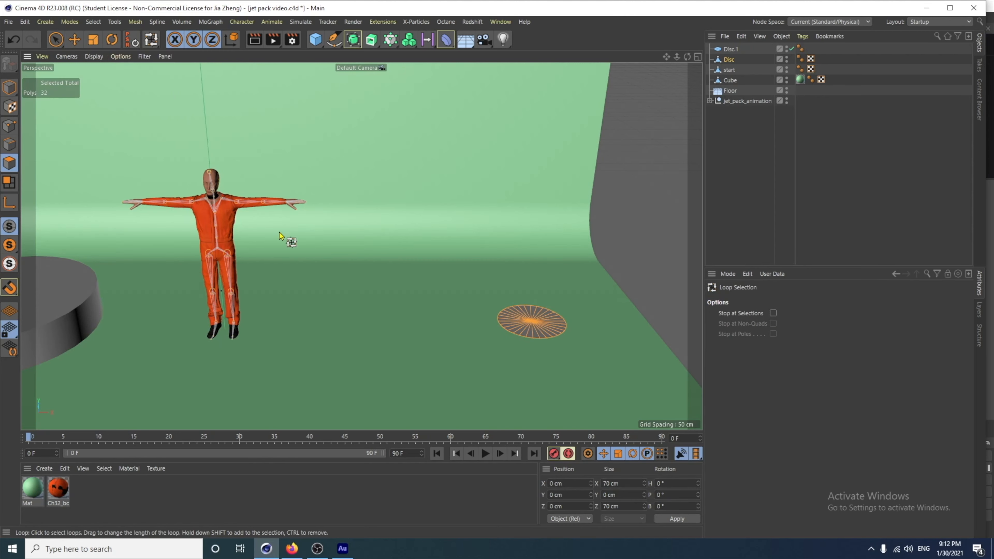
click(83, 41)
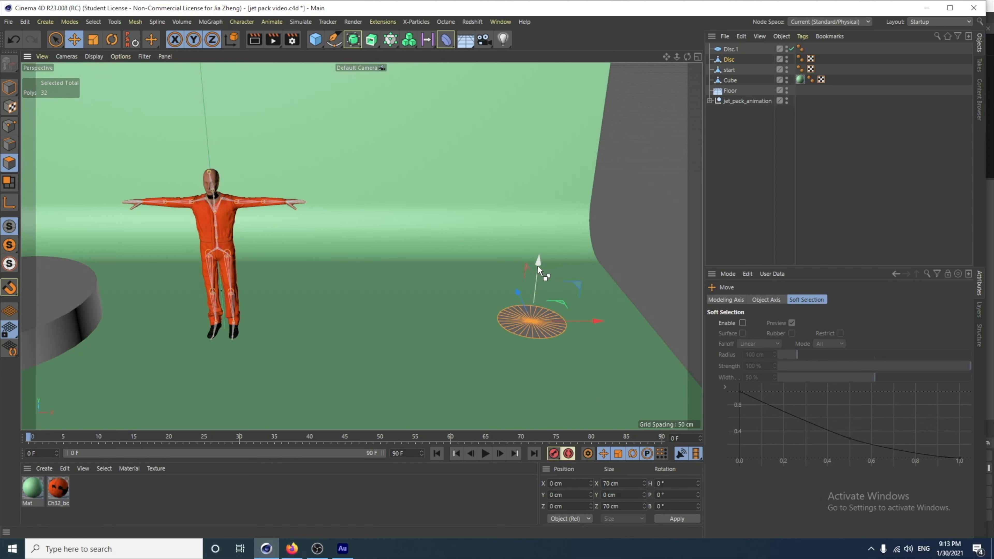
ctrl+drag(538, 267, 543, 247)
click(9, 87)
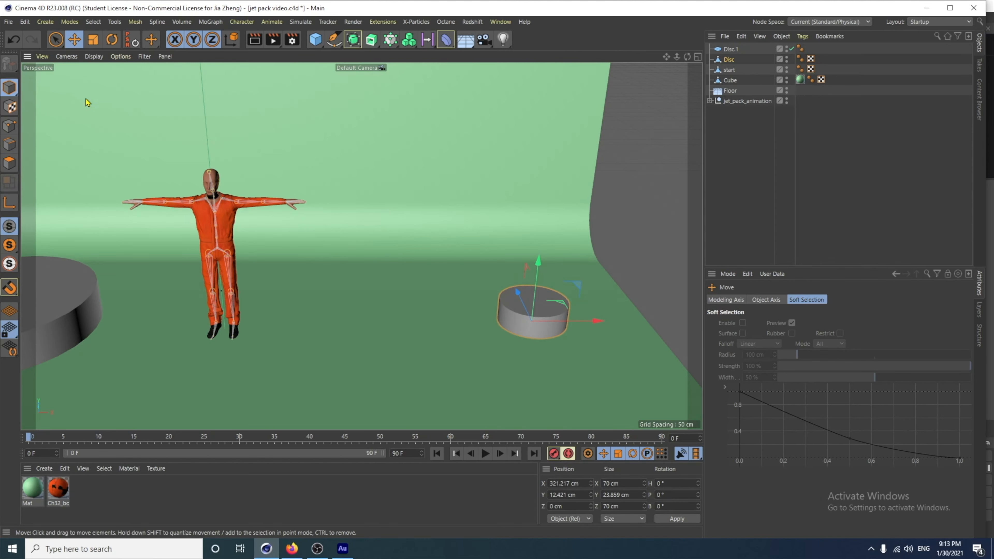
Step: Set Disc.1's outer radius to 65 cm and its inner radius to 35 cm
click(729, 50)
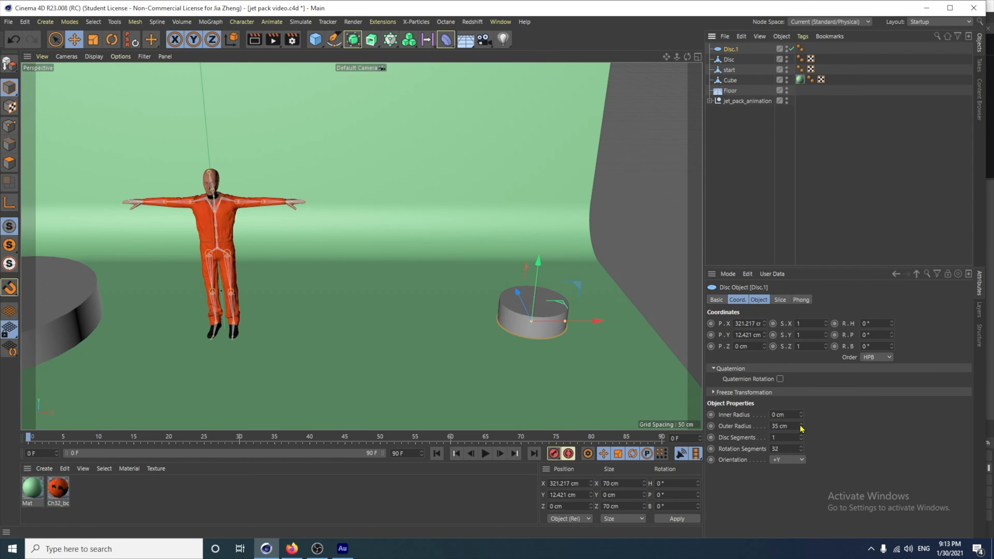
drag(801, 429, 801, 406)
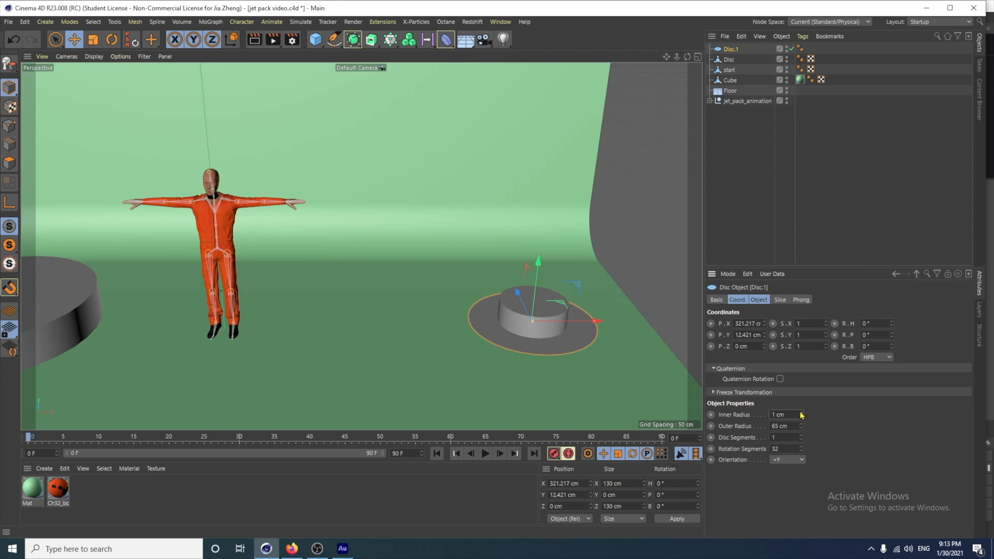
drag(801, 414, 801, 418)
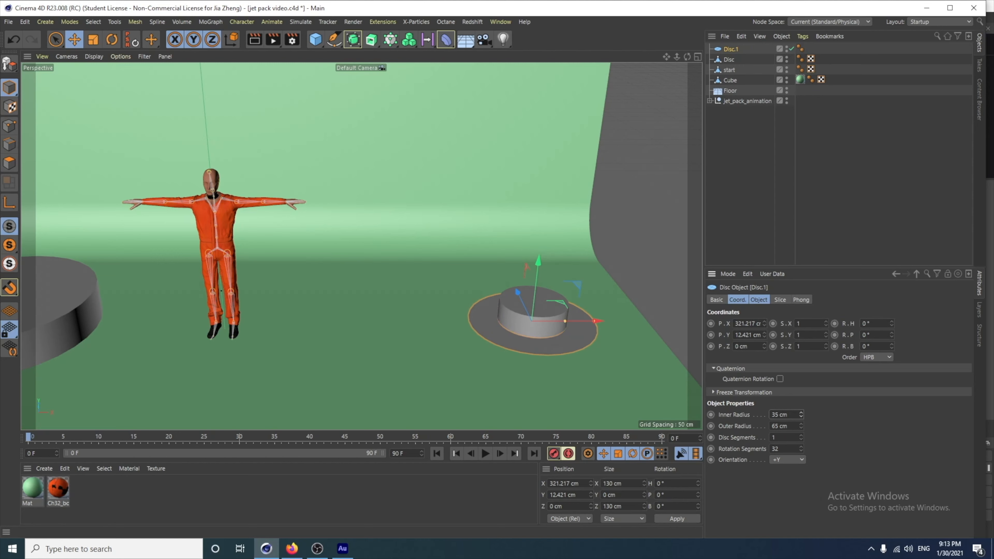
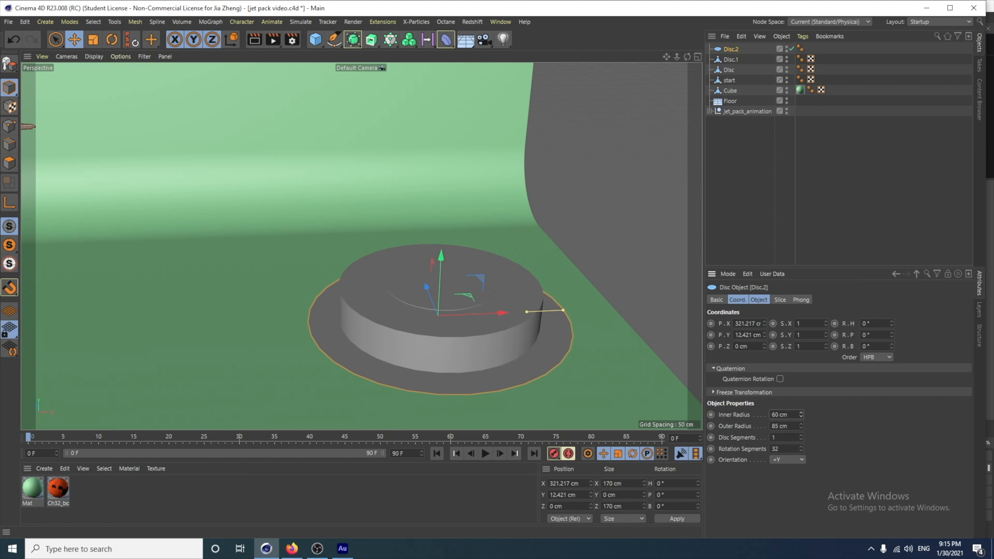
Step: Set Disc.2's inner radius to 64 cm and duplicate the disc in the object hierarchy
drag(526, 311, 532, 311)
key(Return)
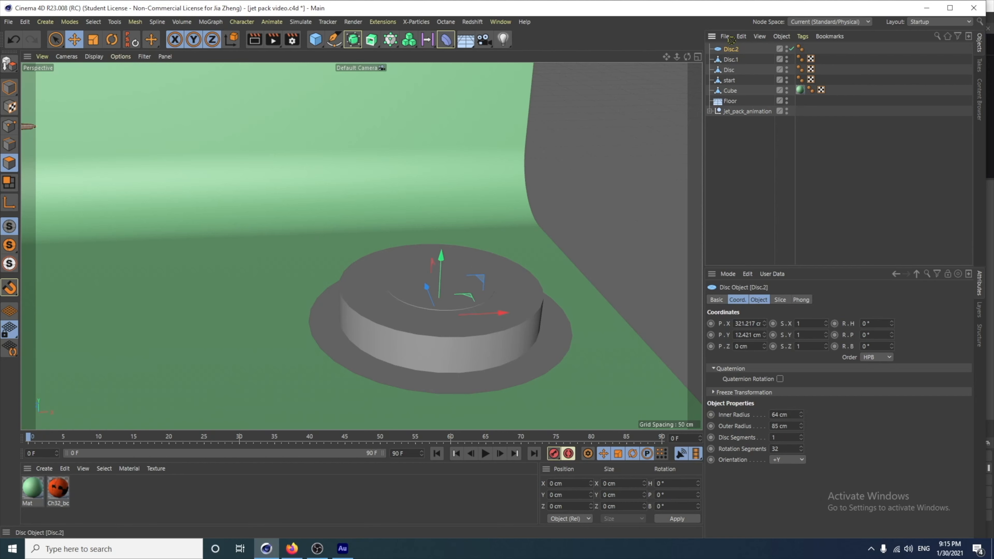
ctrl+drag(730, 40, 731, 45)
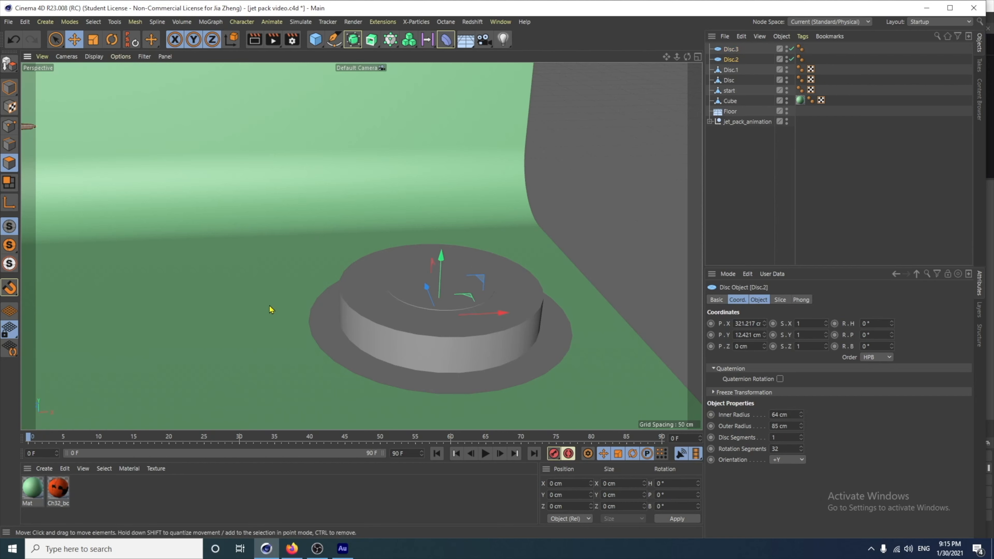
Step: Make Disc.2 editable, loop-select its whole polygon ring and extrude it upward to form a raised ring
click(10, 66)
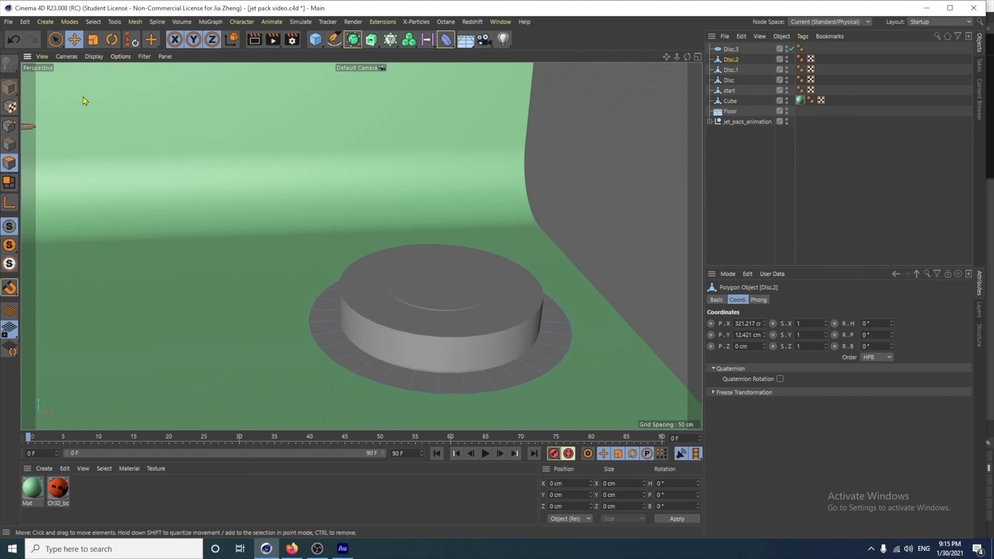
click(8, 167)
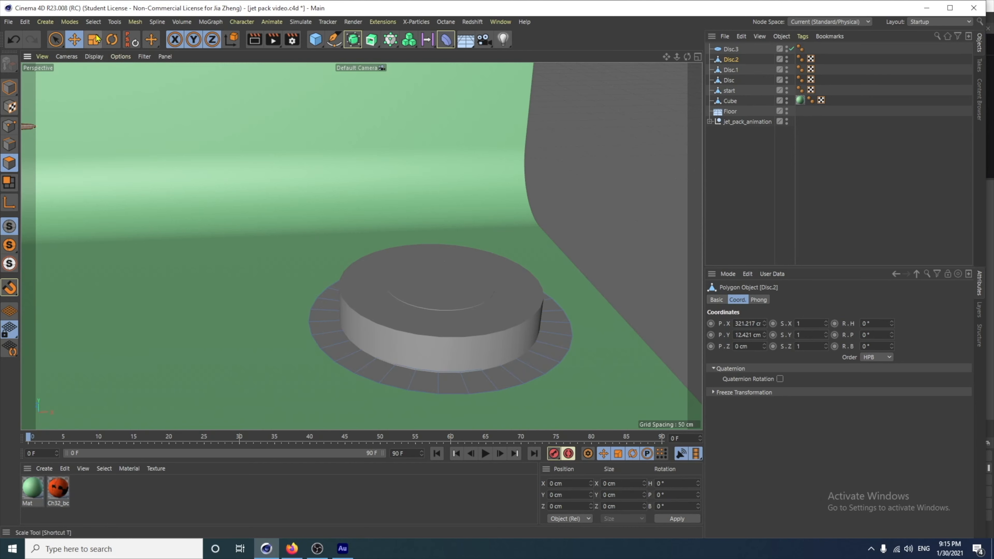
click(101, 22)
click(116, 53)
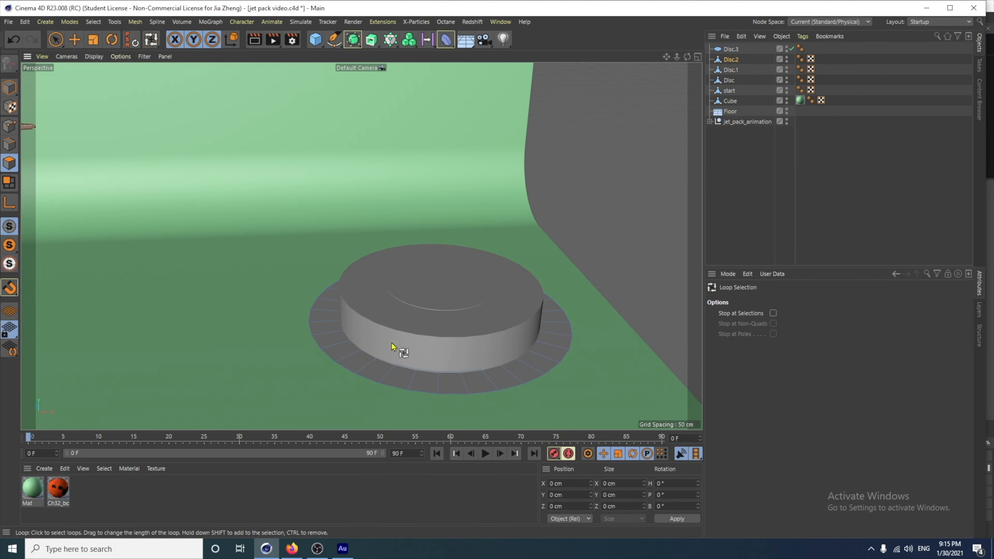
click(395, 371)
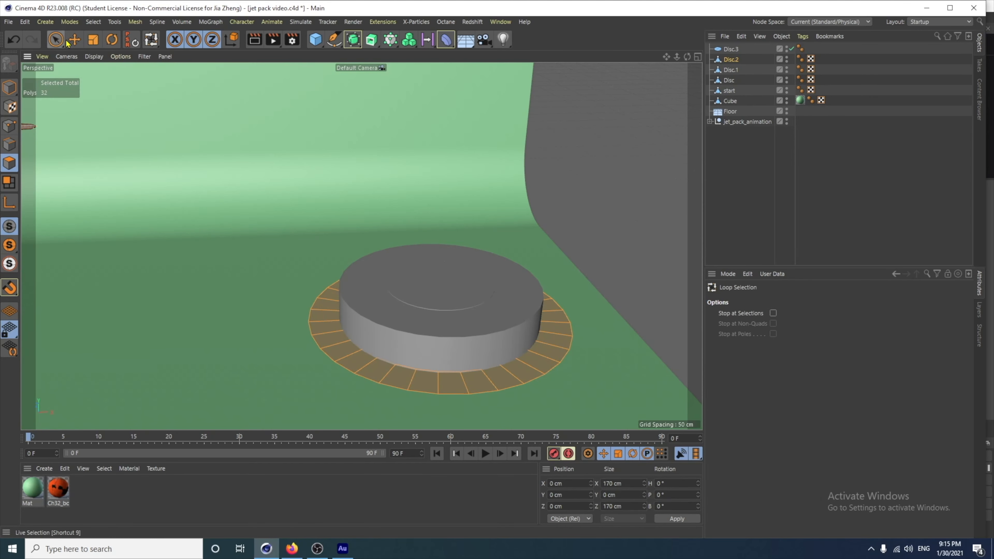
click(74, 40)
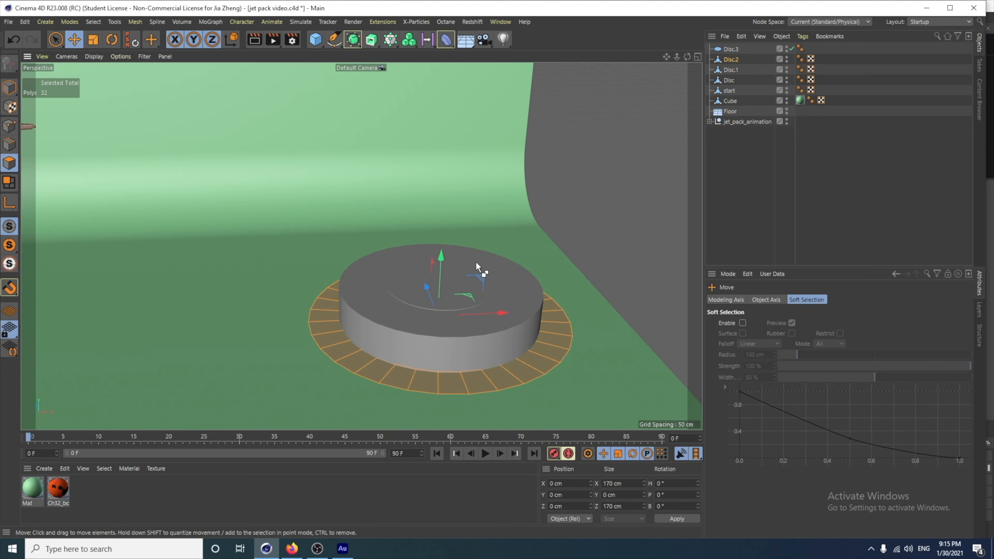
drag(450, 260, 449, 230)
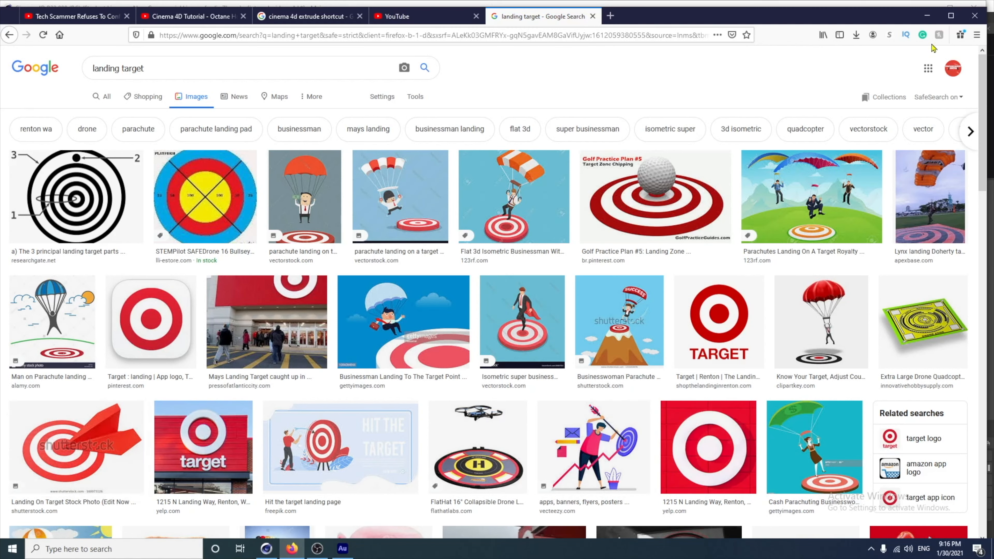
Step: Return to Cinema 4D, set Disc.3's outer radius to 104 cm and inner radius to 78 cm, and duplicate it
click(927, 16)
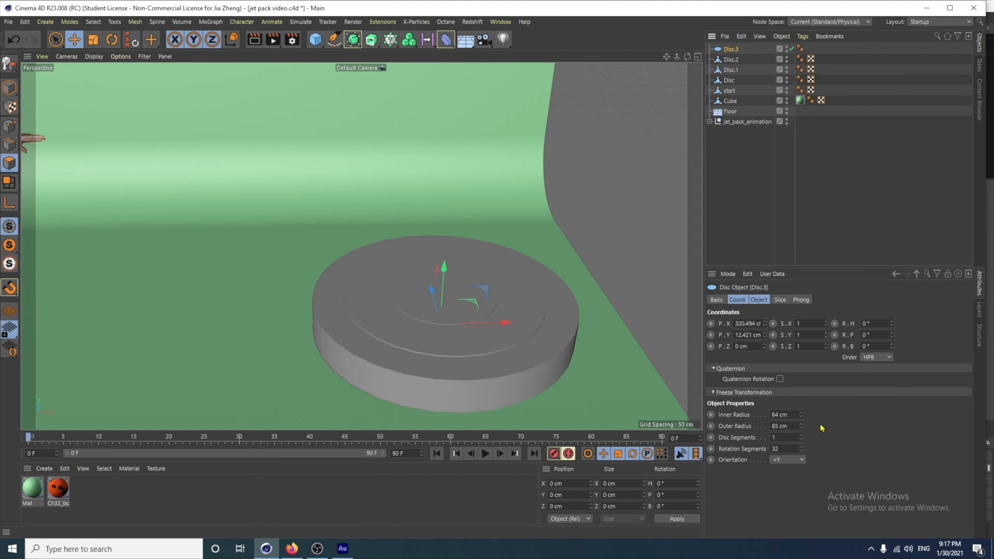
drag(801, 427, 802, 417)
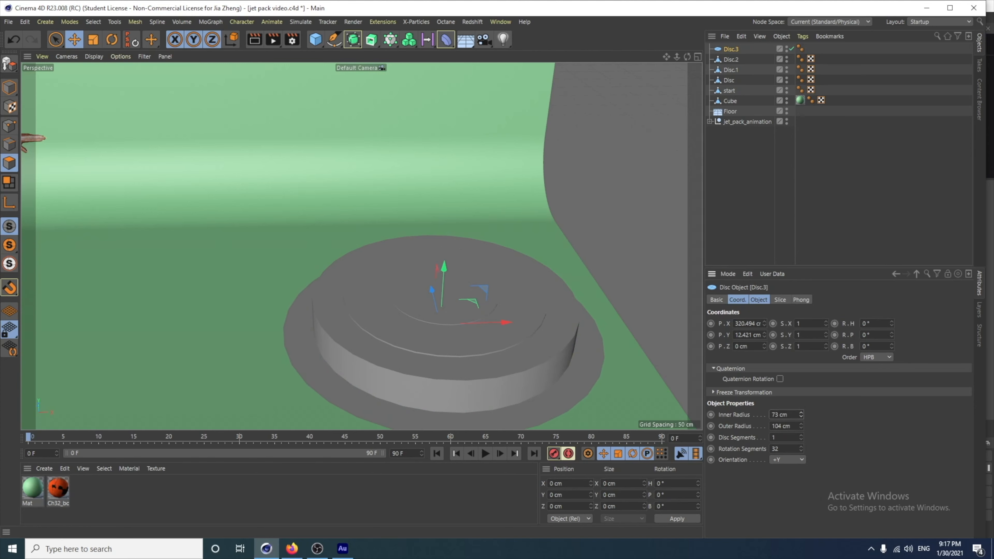
drag(801, 414, 801, 417)
ctrl+drag(732, 52, 735, 44)
Step: Make Disc.3 editable, loop-select its whole polygon ring and extrude it upward around the existing rings
click(739, 59)
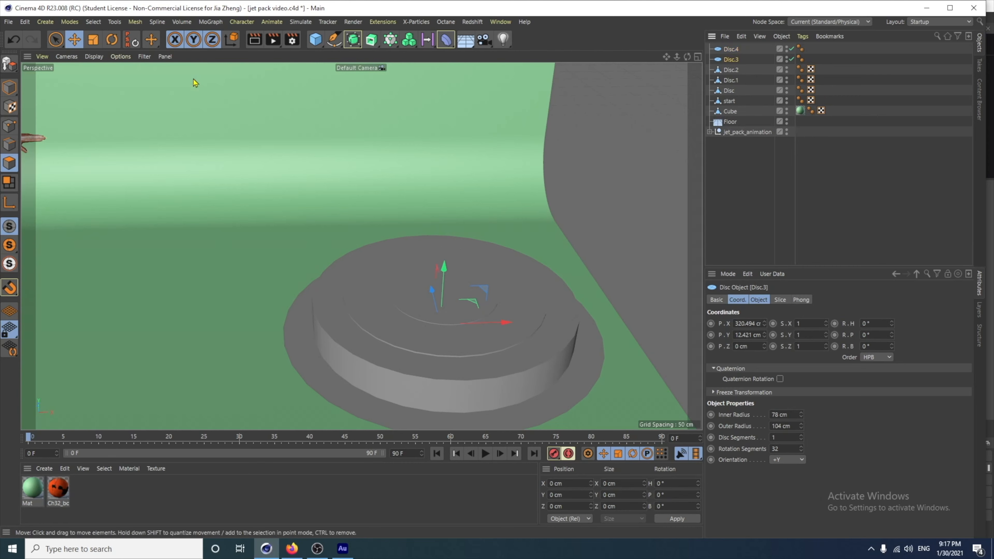
click(9, 63)
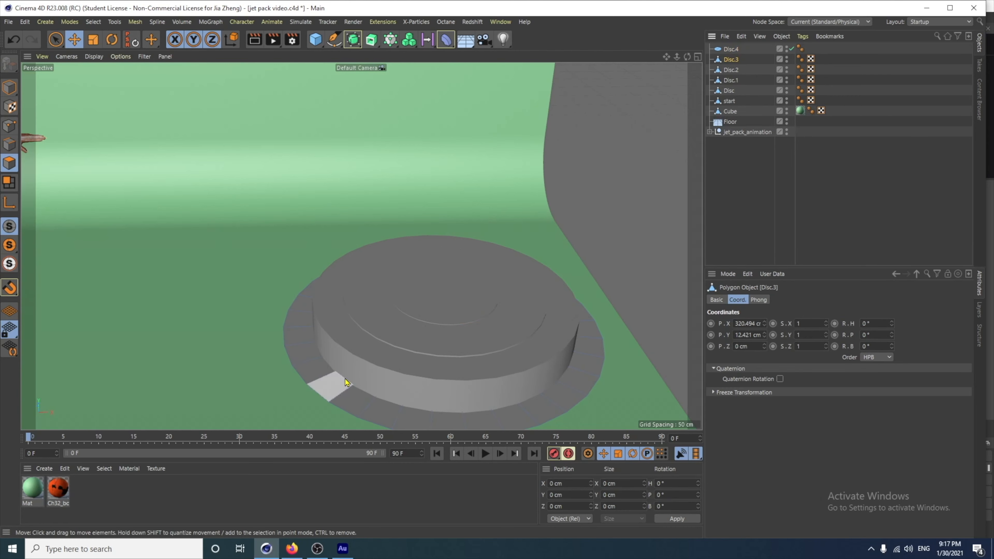
click(93, 22)
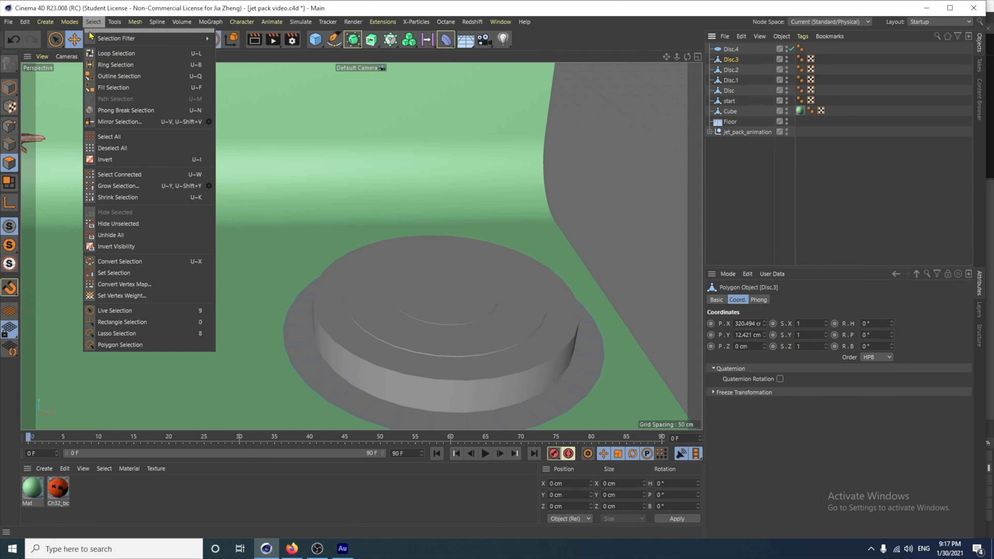
click(104, 48)
click(347, 396)
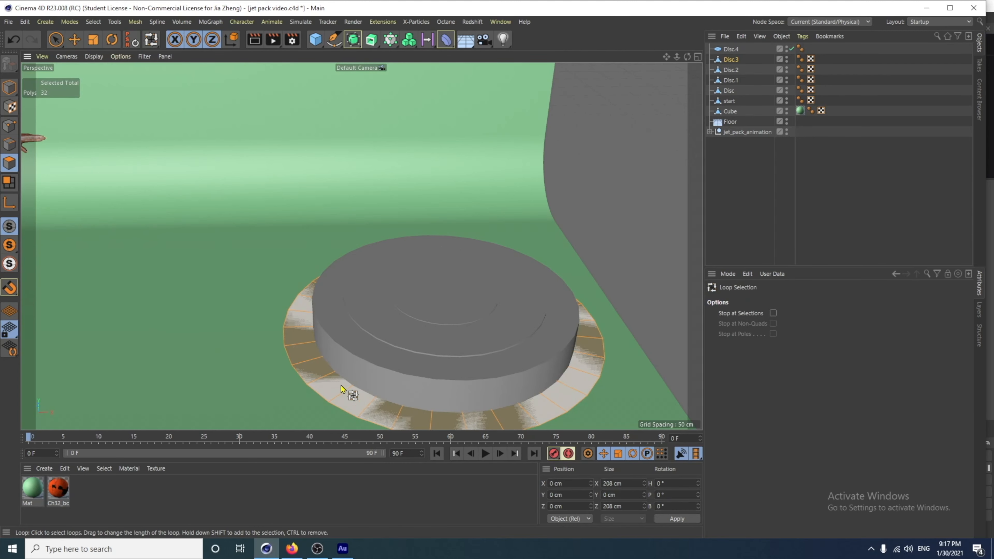
click(74, 39)
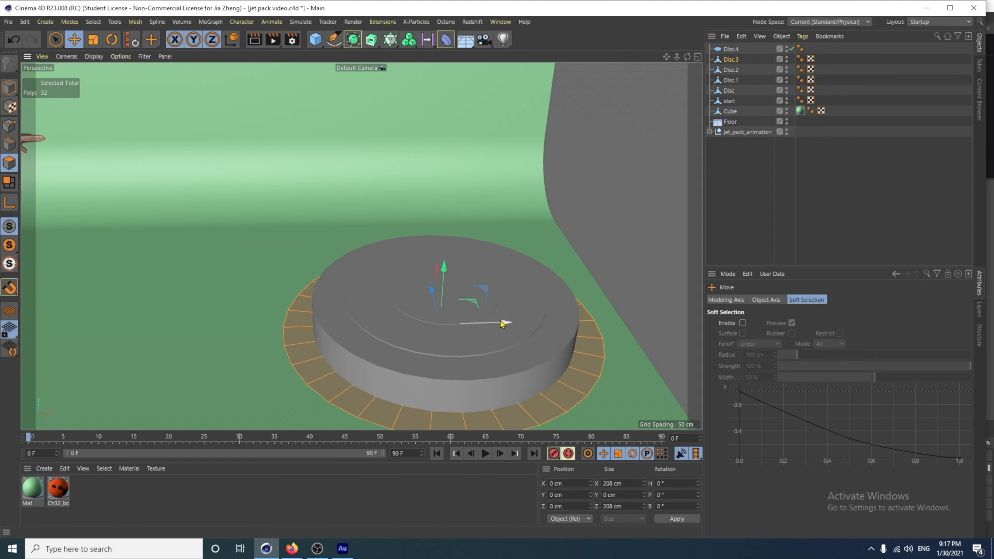
drag(444, 270, 449, 241)
Step: Set Disc.4's outer radius to 123 cm and enlarge its inner radius
click(728, 51)
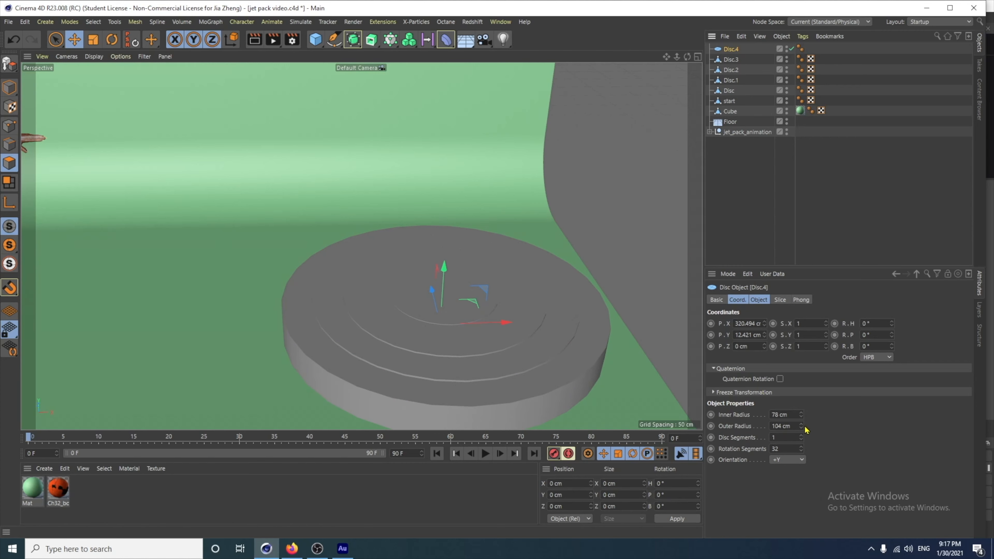
drag(801, 428, 802, 411)
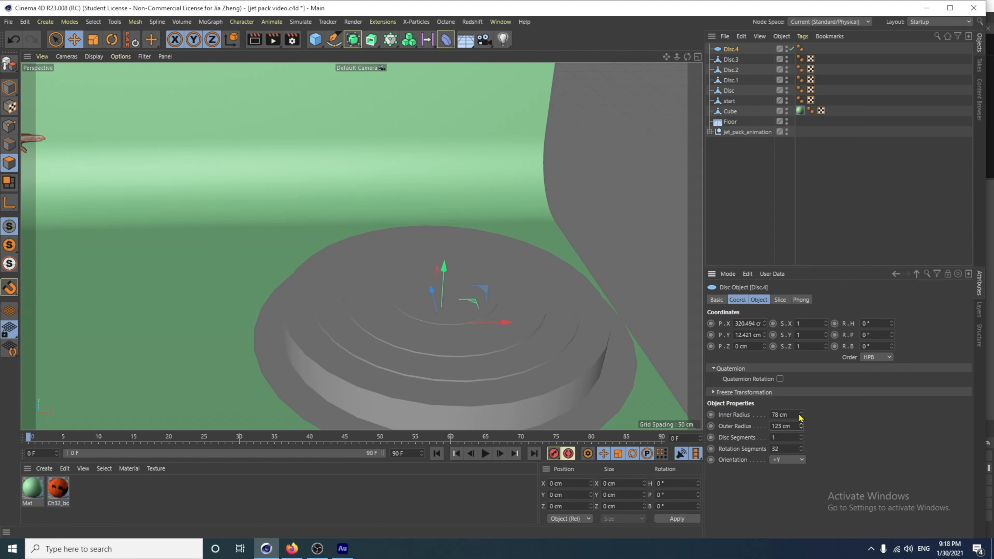
drag(801, 414, 801, 411)
Step: Make Disc.4 editable, loop-select its whole polygon ring and extrude it upward about 20 cm
click(9, 63)
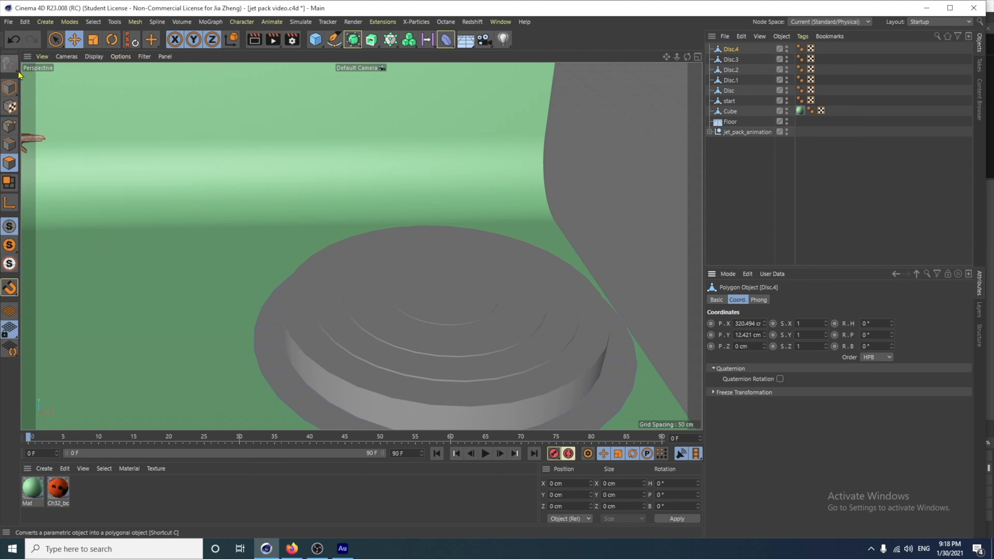
click(94, 22)
click(116, 54)
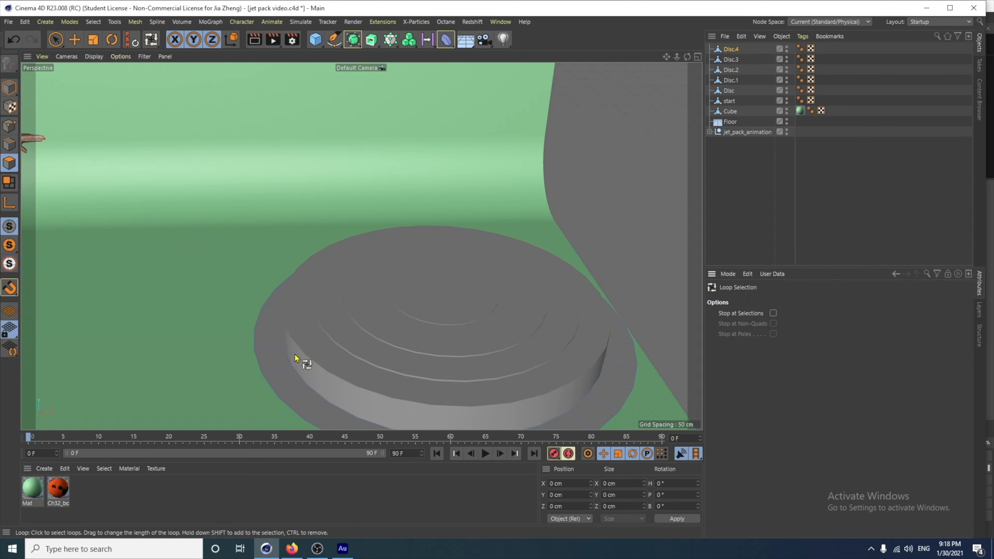
click(293, 381)
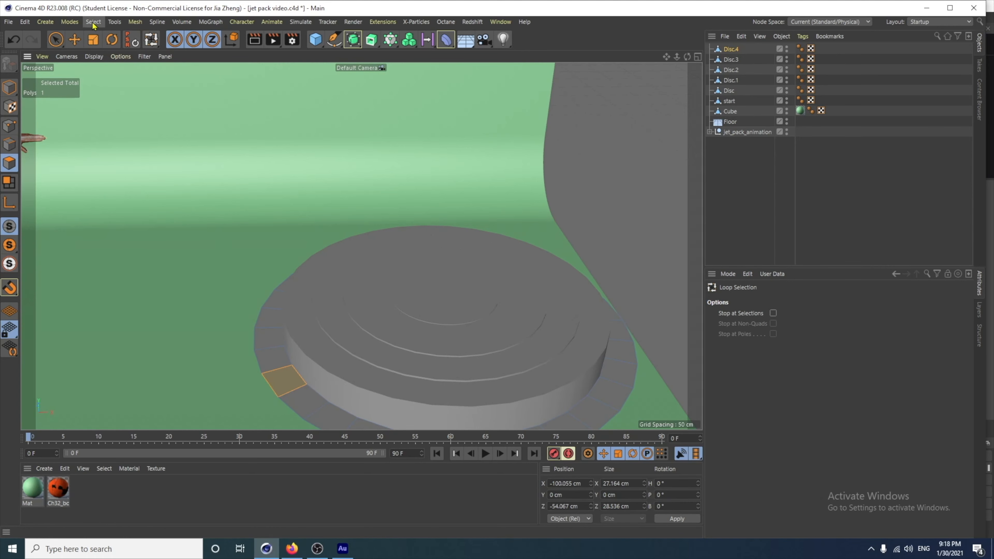
click(93, 22)
click(104, 53)
click(304, 400)
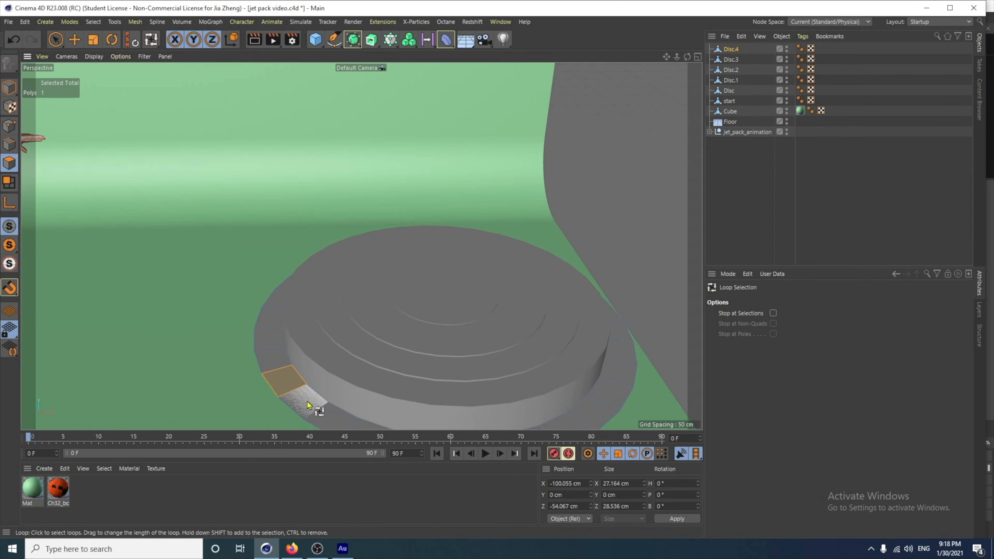
click(281, 370)
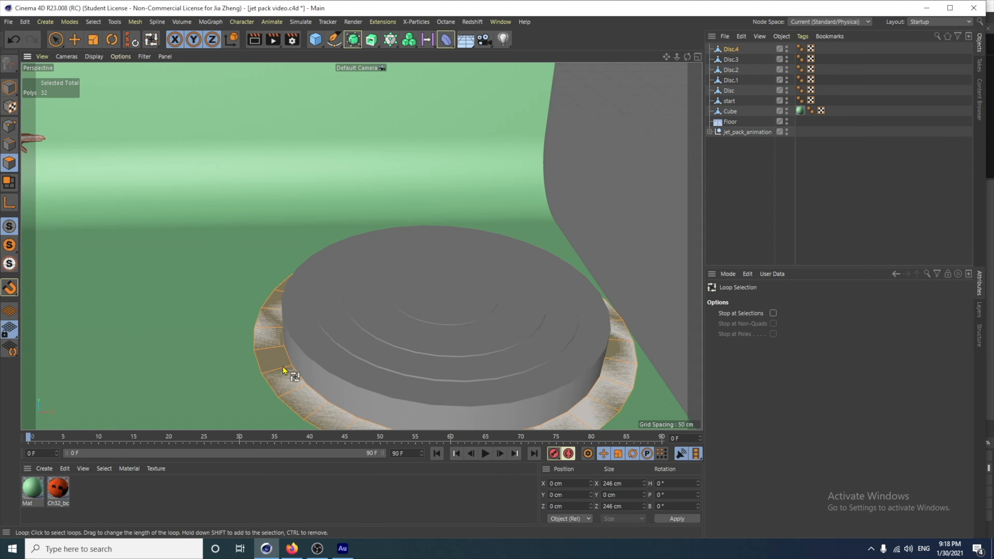
key(e)
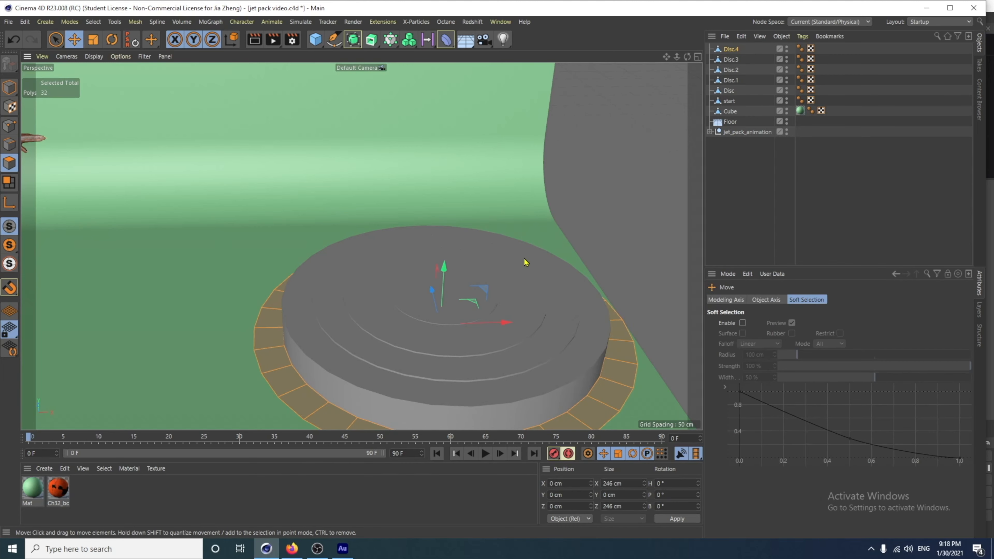
drag(444, 269, 441, 244)
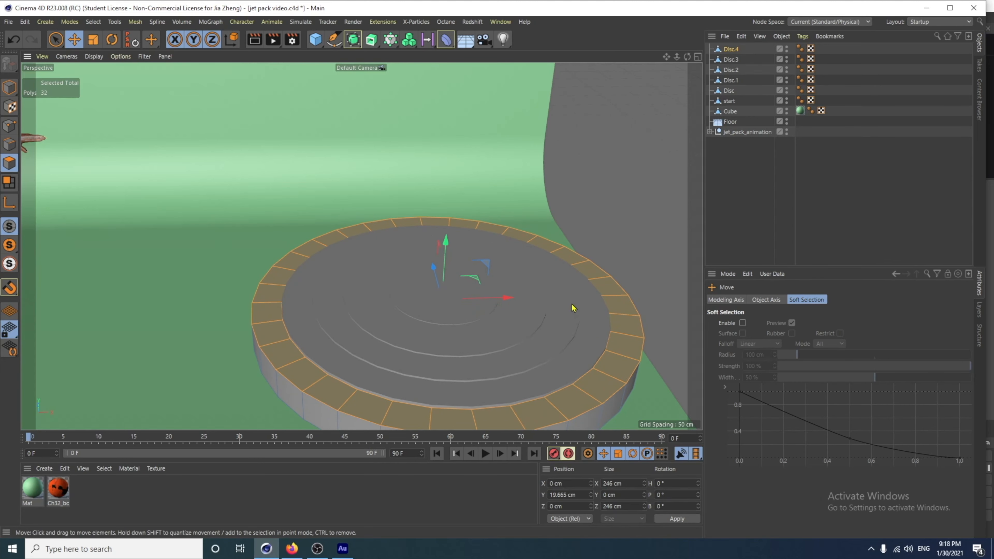
Step: Select the five disc objects together, from Disc through Disc.4
click(729, 91)
click(729, 105)
click(733, 96)
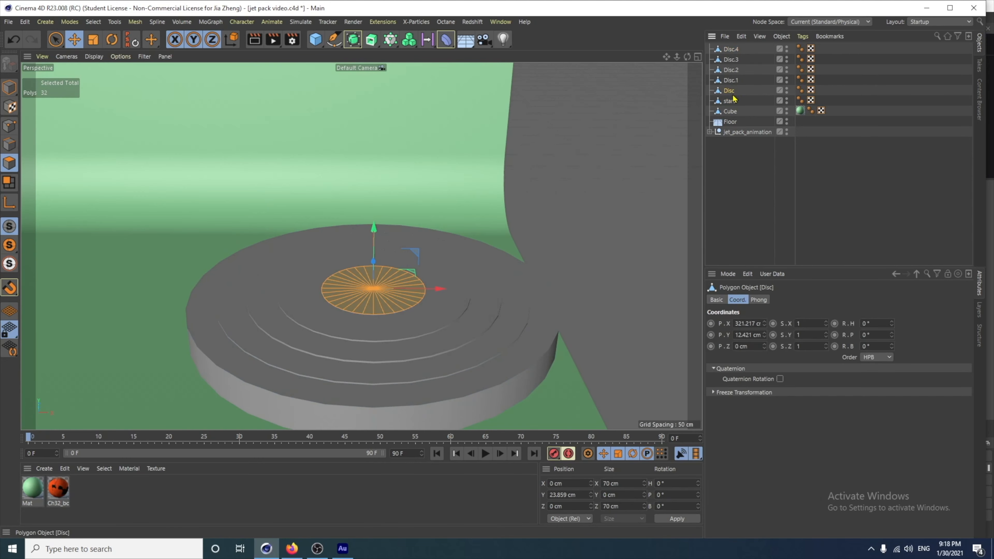
shift+click(732, 49)
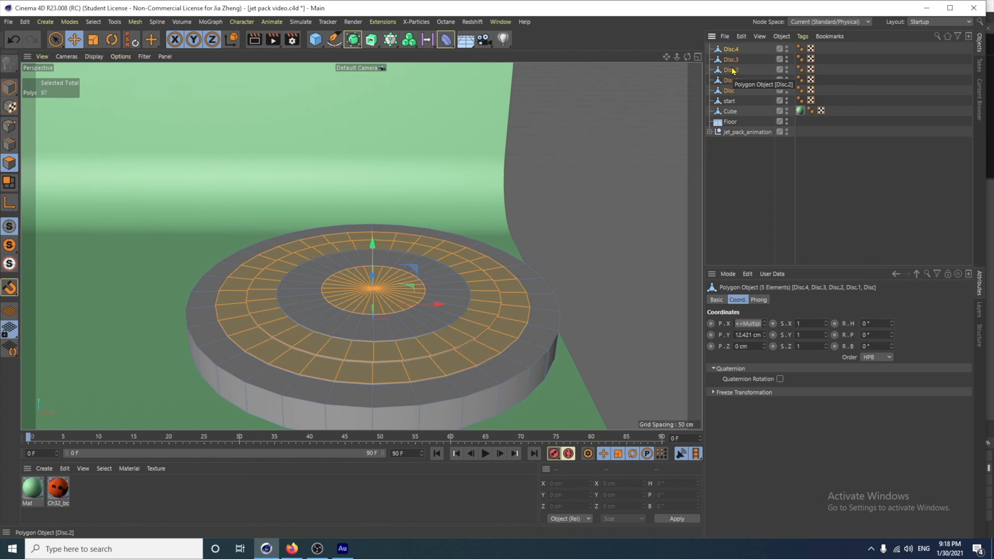
Step: Group the selected discs under a null named landing target and shift the group along X to about 290 cm
key(alt+g)
double_click(729, 50)
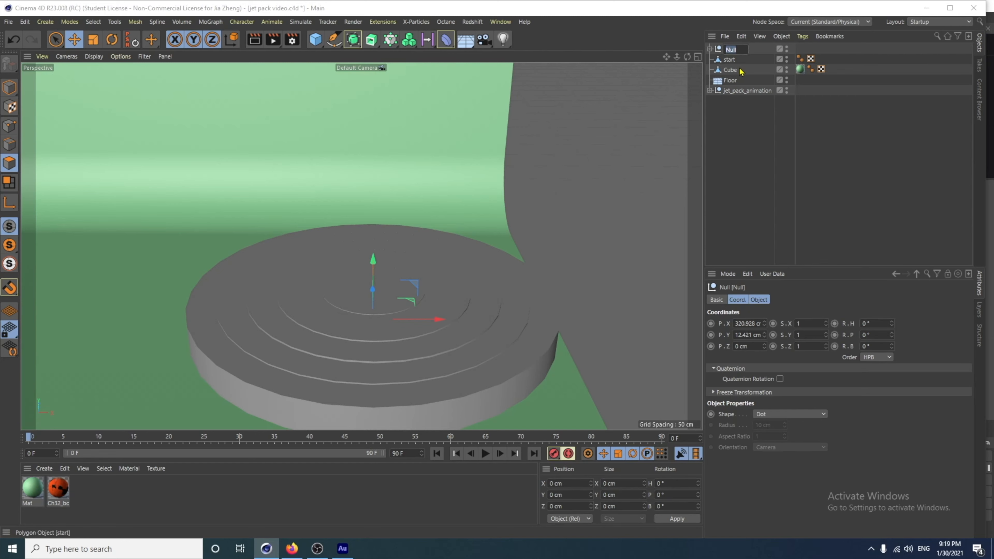
key(BackSpace)
text(landing)
key(Return)
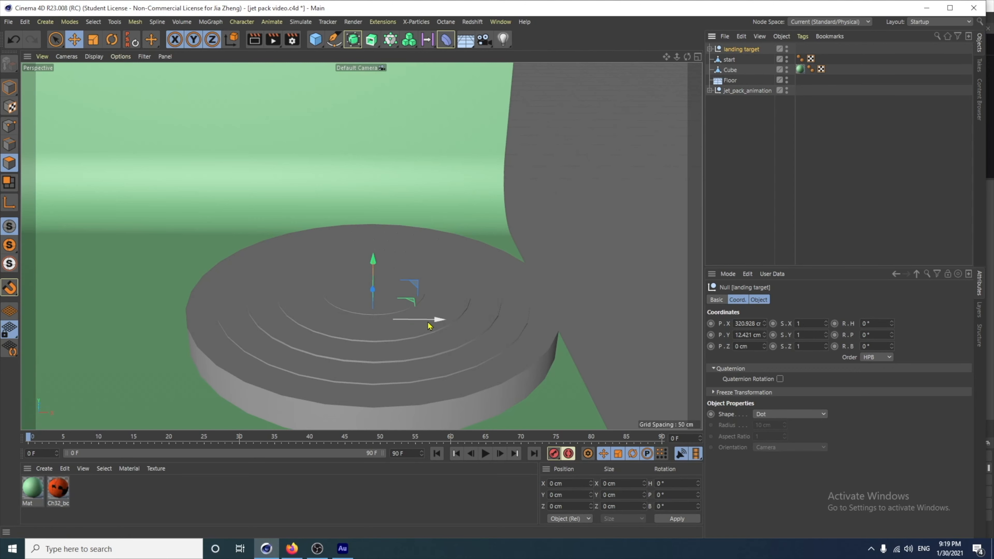
drag(437, 319, 386, 299)
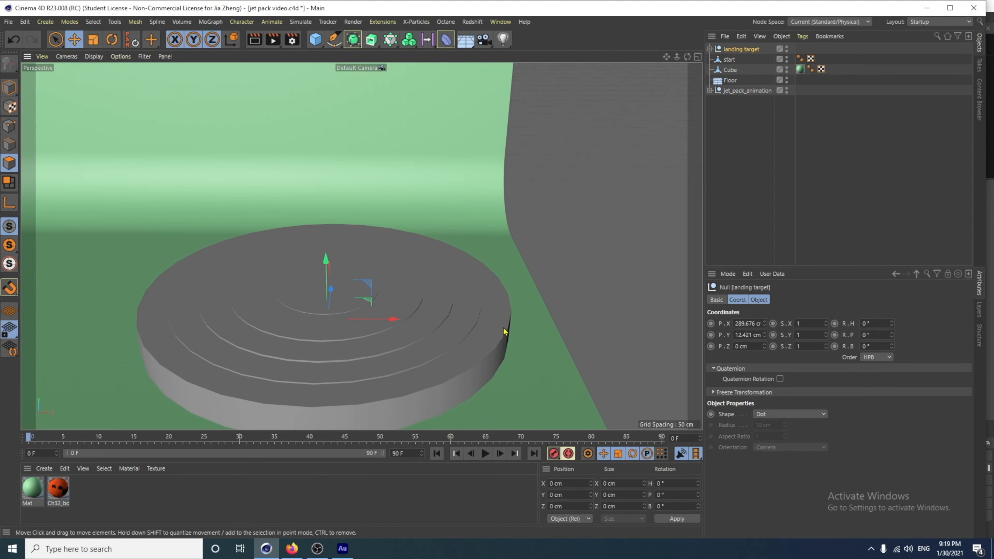
alt+drag(552, 335, 555, 330)
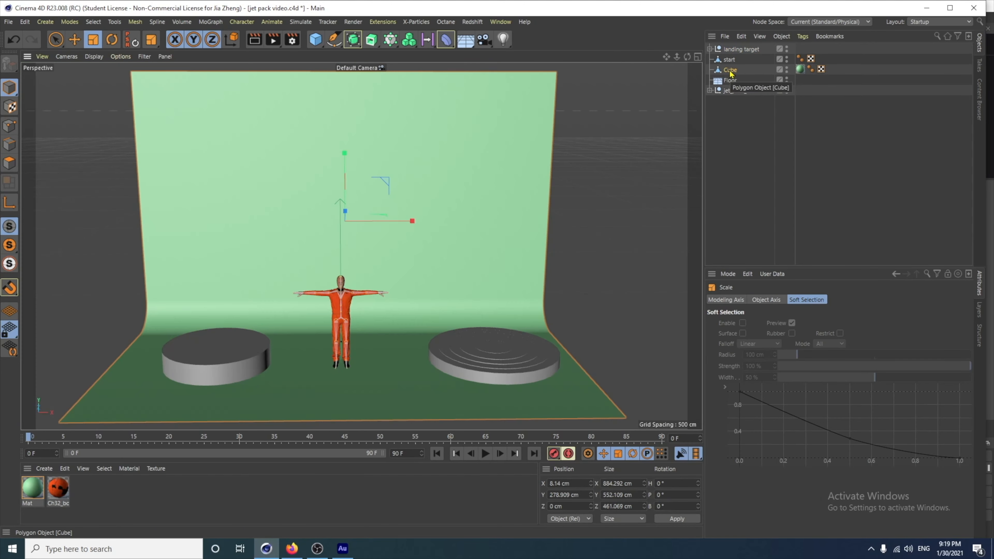
Step: Scale the green backdrop Cube along X to about 1188 cm wide
click(729, 74)
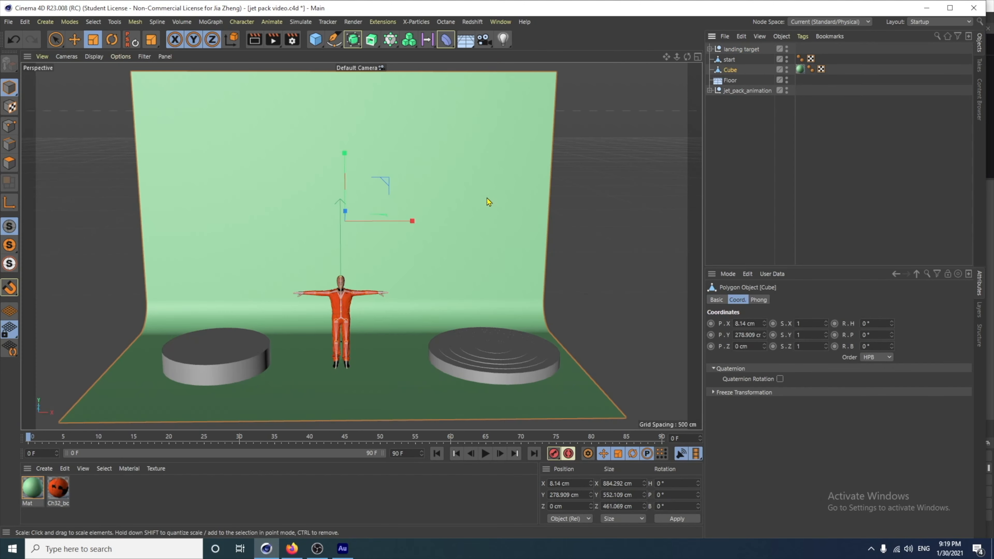
click(92, 39)
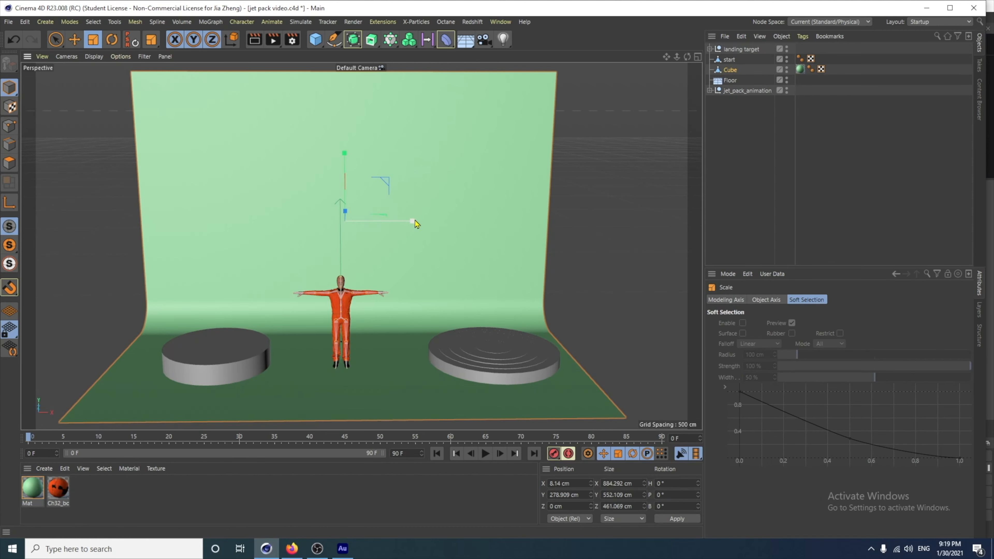
drag(414, 223, 431, 220)
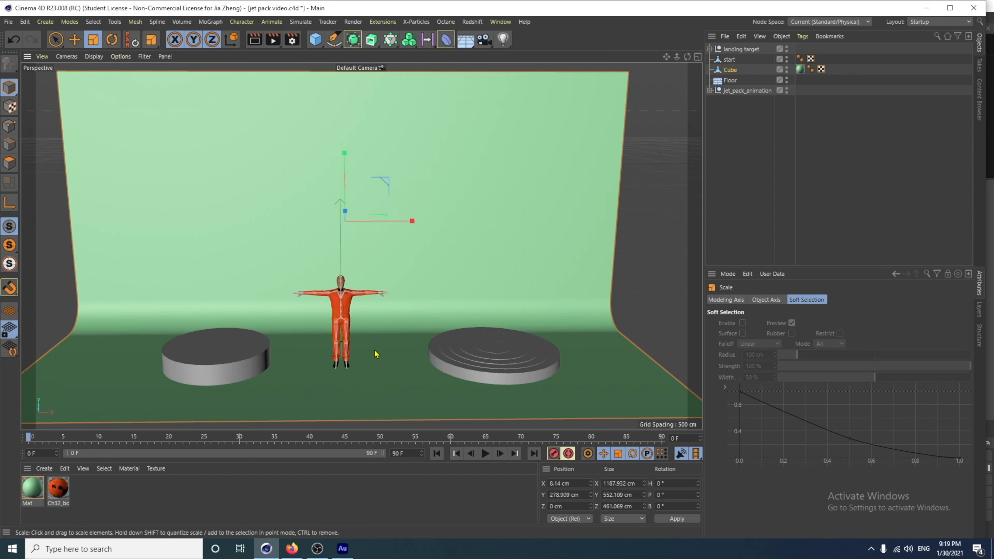
Step: Move the jet_pack_animation character onto the start platform, at about X -251 cm and Y 91 cm
click(341, 372)
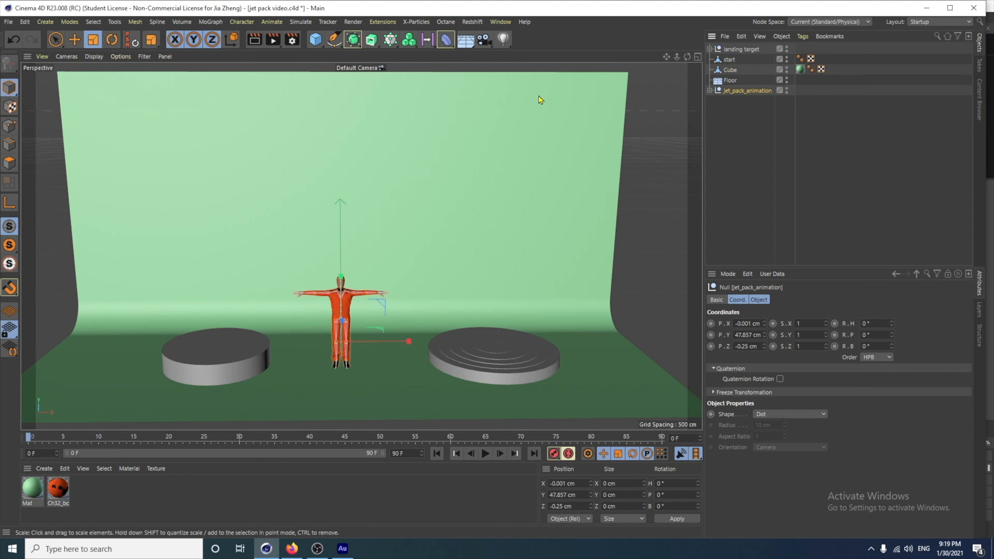
click(75, 39)
drag(402, 342, 290, 342)
drag(233, 294, 232, 266)
drag(299, 315, 286, 316)
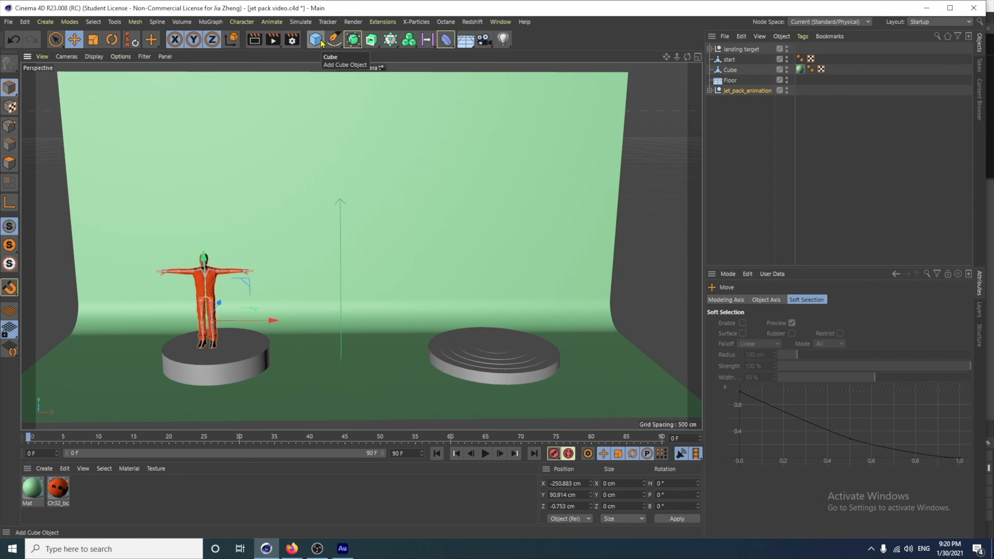
Step: Add a cube between the two platforms, raise it to about Y 108 cm and make it editable
click(321, 42)
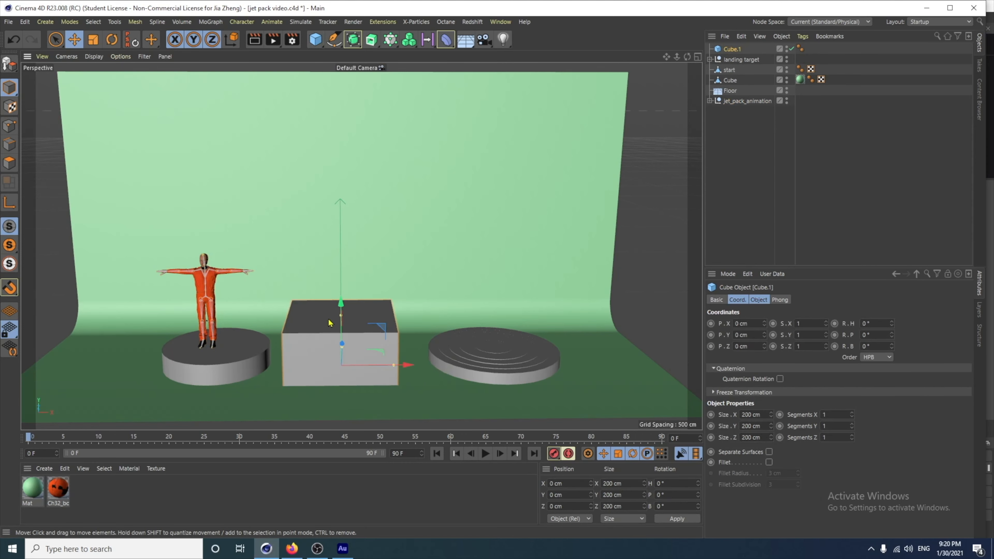
drag(340, 313, 338, 259)
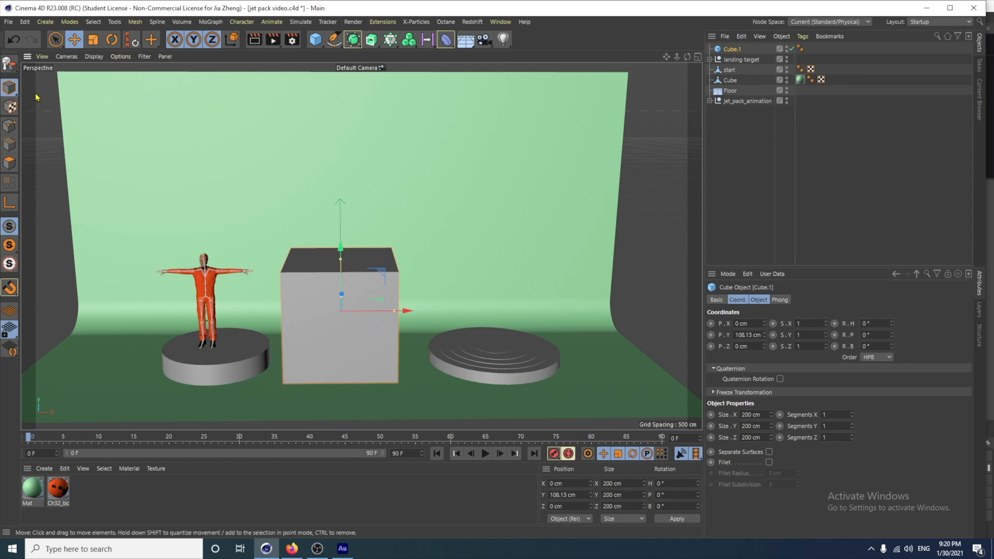
click(3, 65)
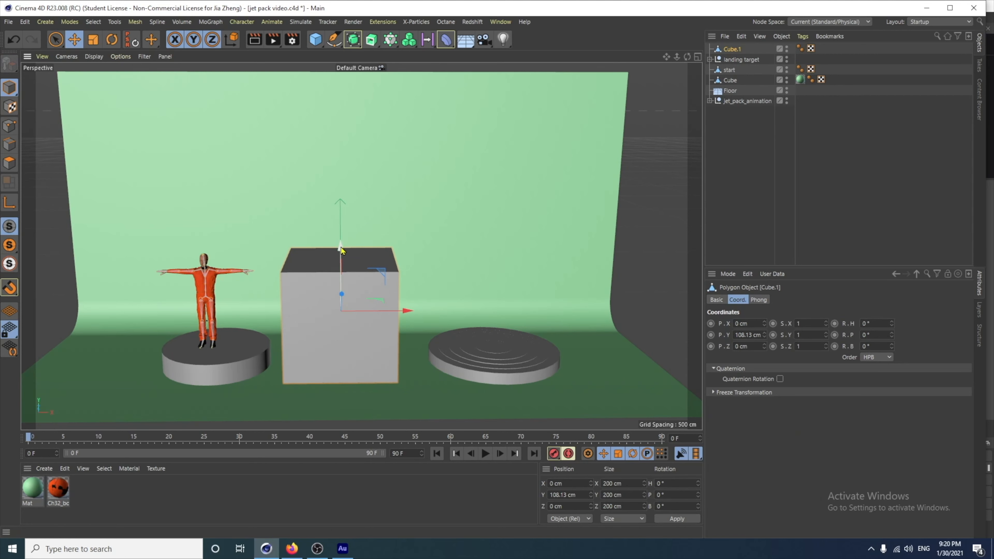
Step: Scale Cube.1 into a flat slab about 22 cm high and about 304 cm long in X
click(93, 39)
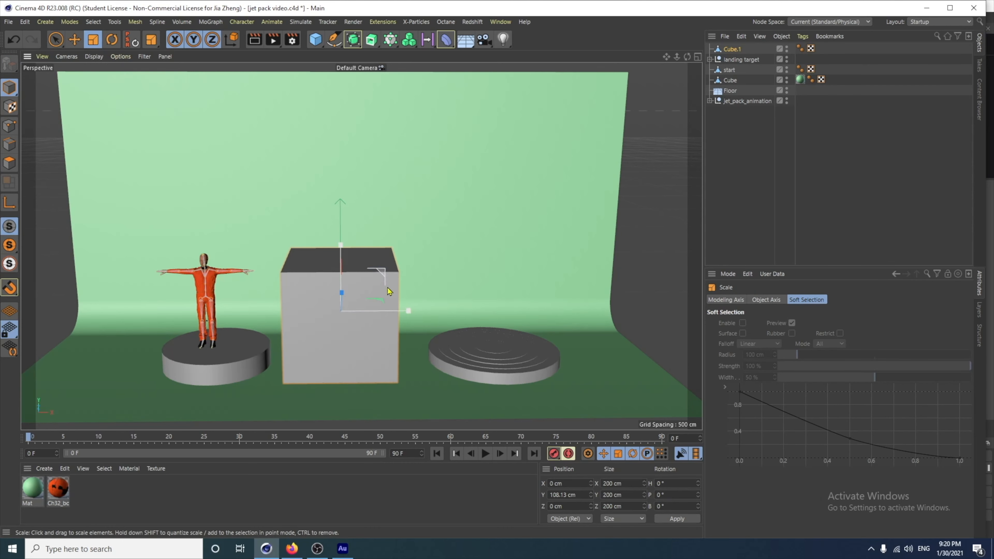
alt+drag(407, 309, 433, 312)
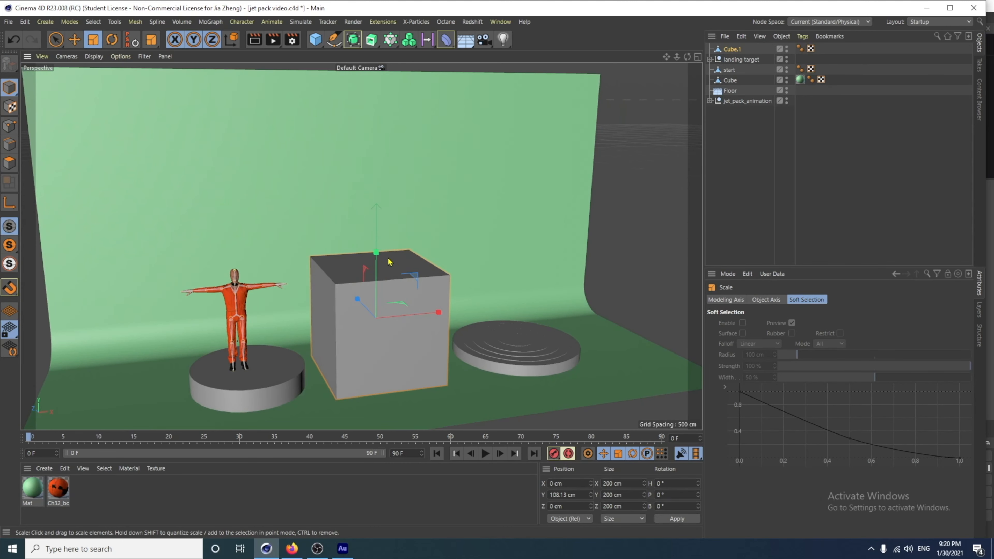
drag(379, 251, 380, 311)
alt+drag(378, 391, 437, 372)
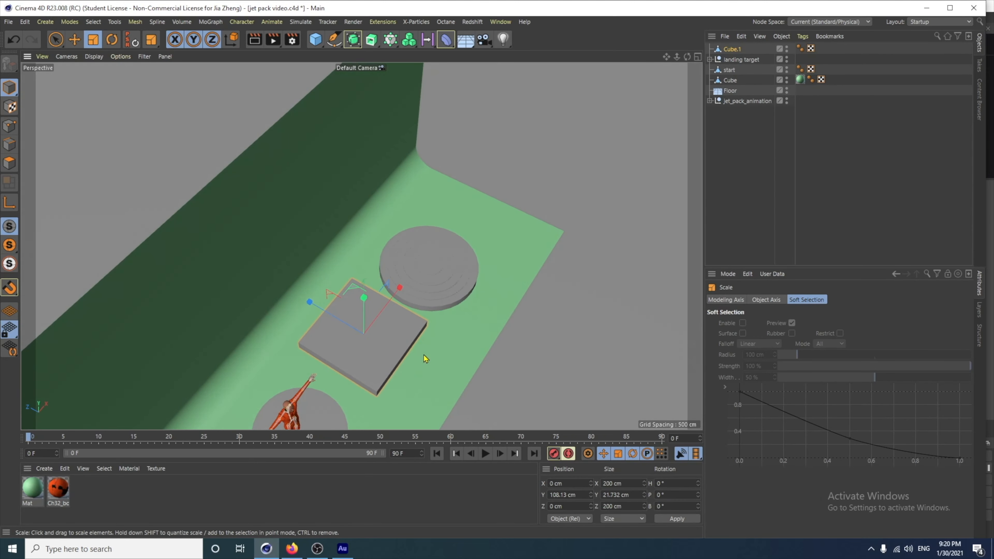
drag(394, 288, 370, 267)
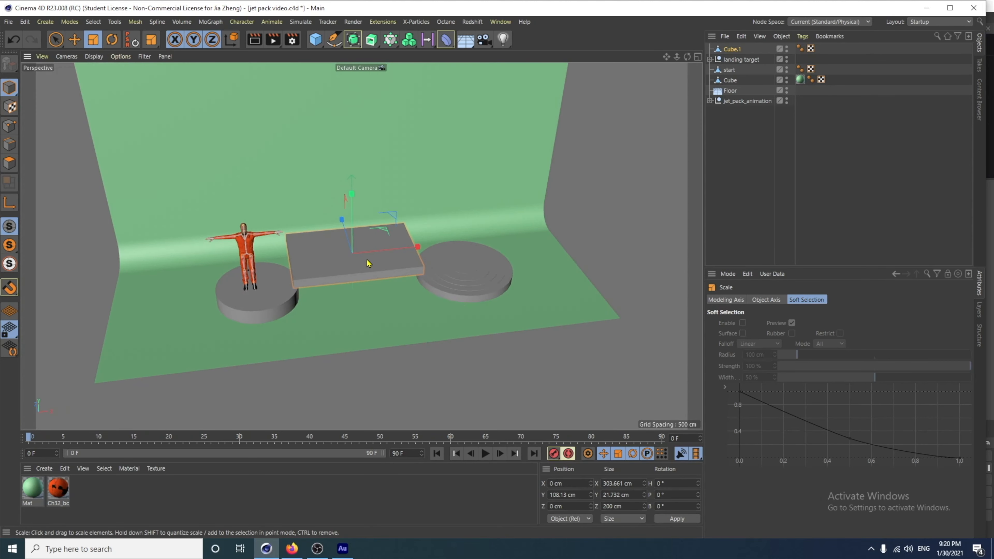
Step: Lower the slab onto the floor between the platforms, at about X 17 cm and Y 6.6 cm
click(75, 40)
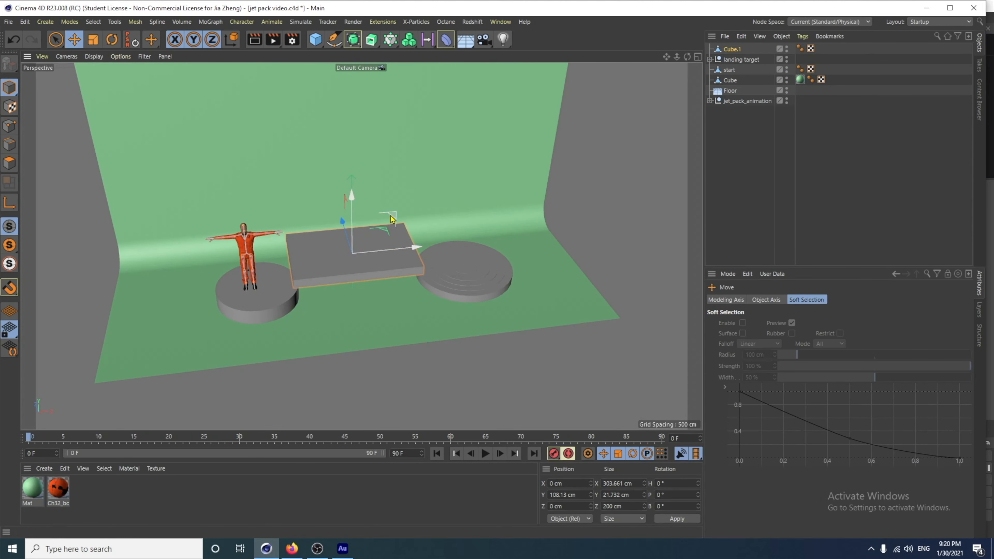
drag(353, 198, 352, 233)
drag(412, 281, 414, 281)
alt+drag(465, 313, 448, 303)
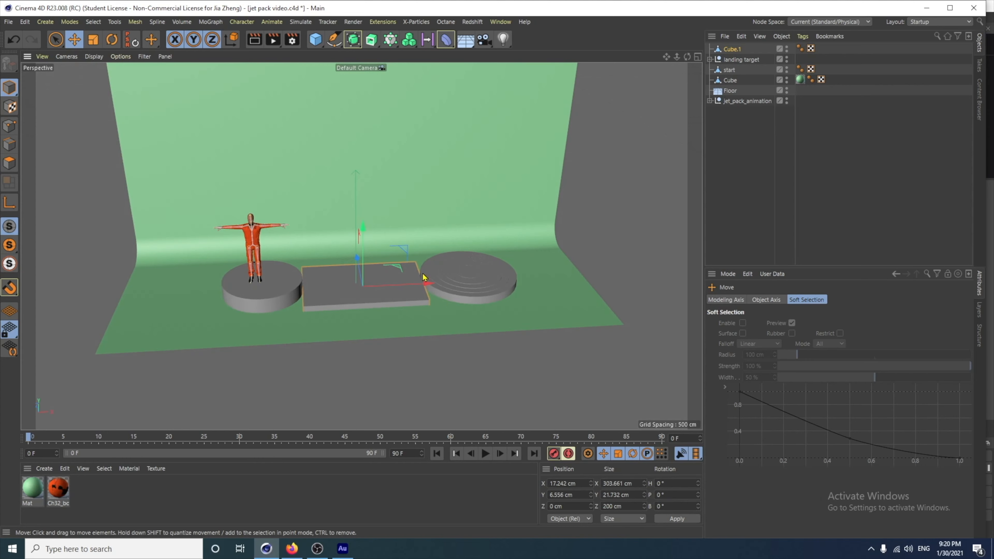
Step: Space out the platforms by moving landing target to about X 320 cm and the slab to about X 26 cm
scroll(423, 278, up, 5)
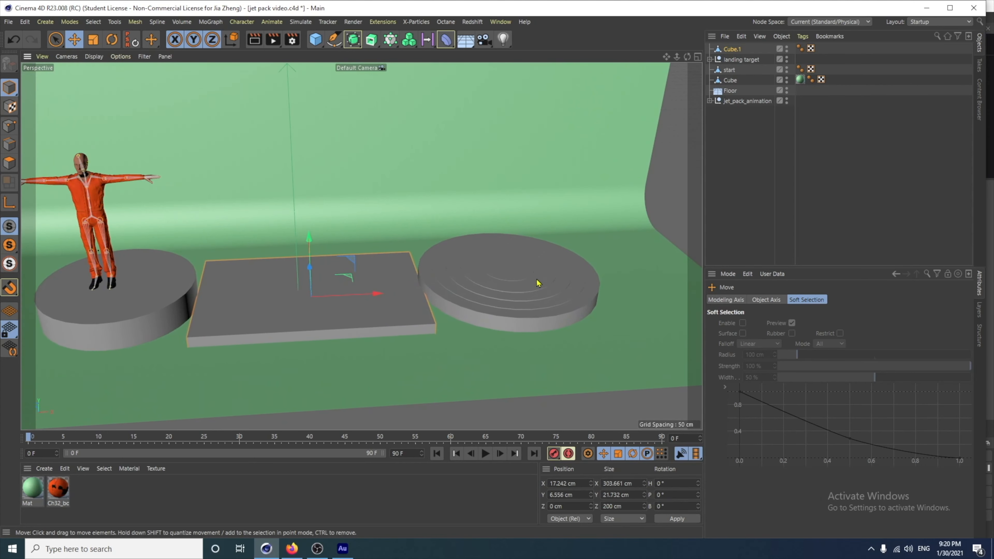
click(741, 59)
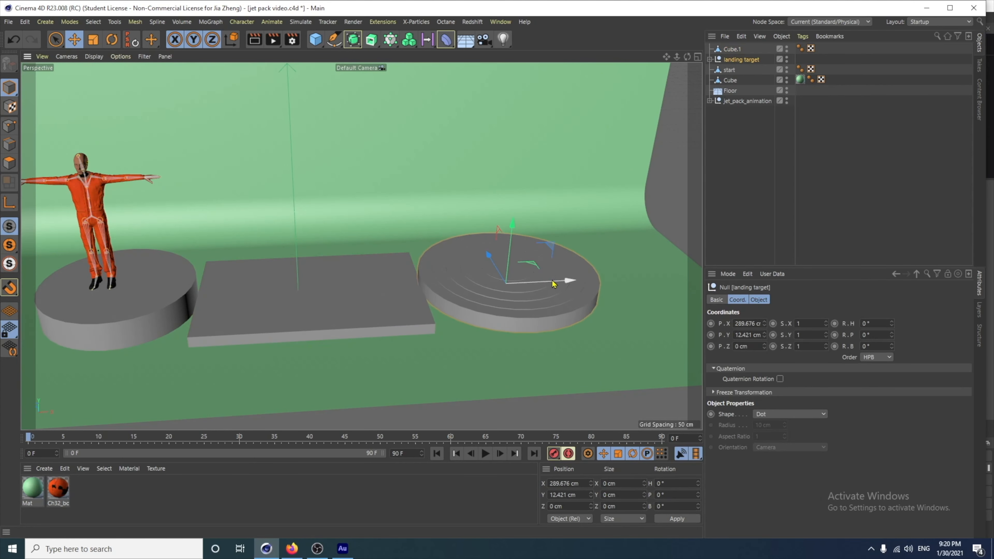
drag(554, 284, 574, 282)
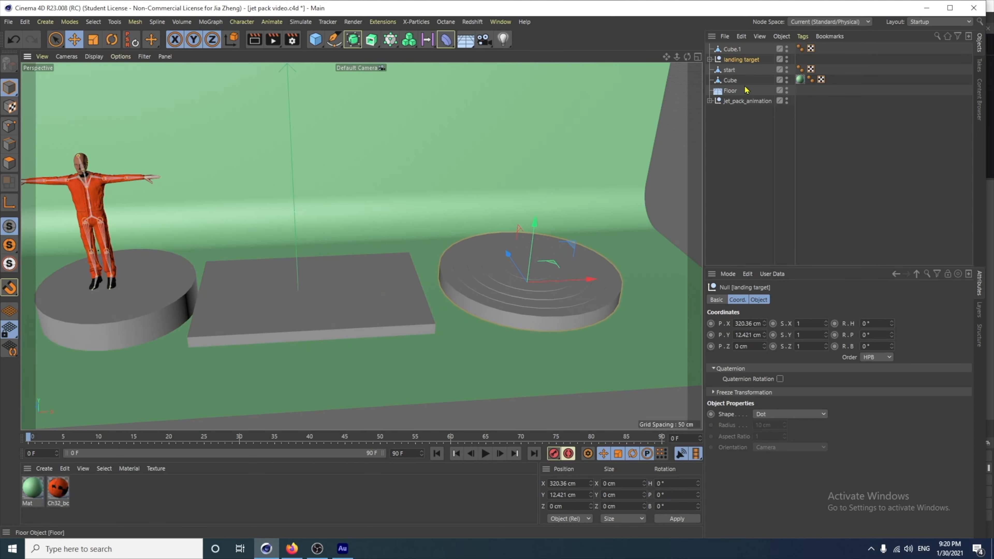
click(732, 49)
drag(376, 294, 384, 293)
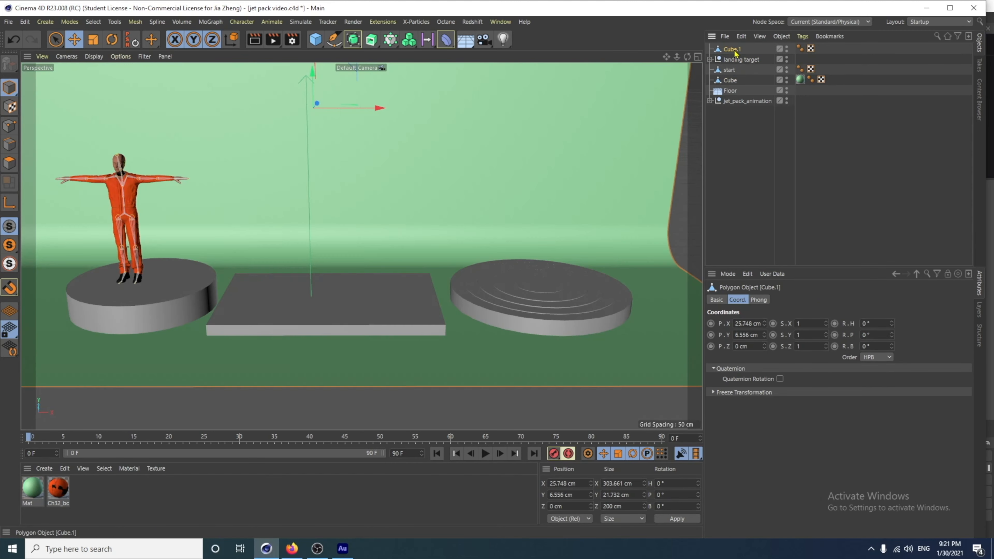
Step: Rename Cube.1 as spike base and nudge it slightly along X toward the landing target
double_click(733, 50)
text(s)
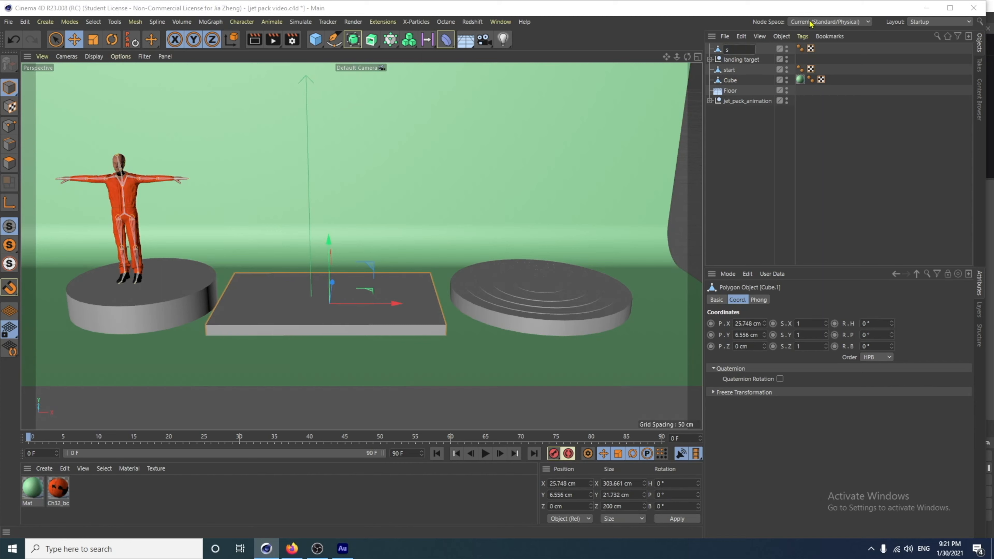
text(pike base)
key(Return)
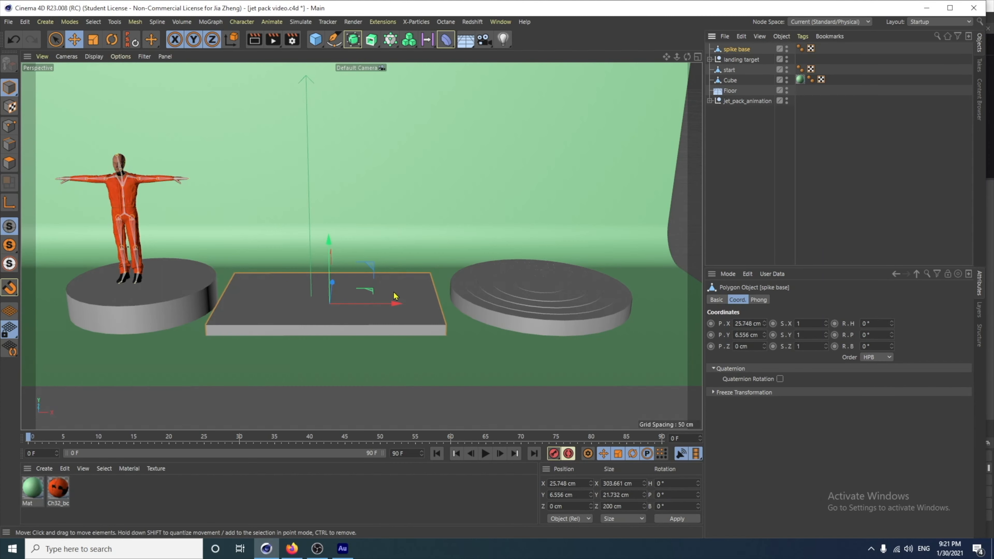
drag(396, 296, 400, 300)
click(473, 400)
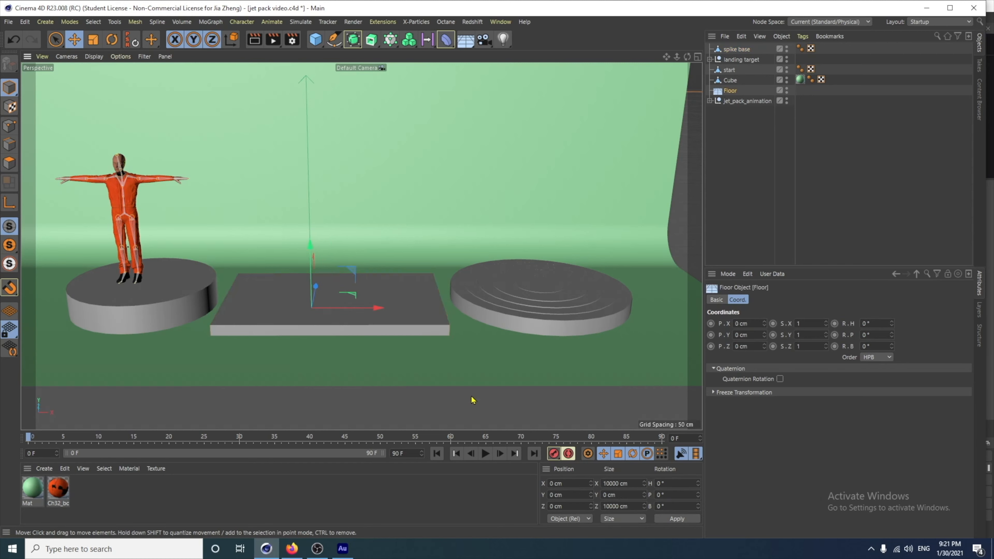
Step: Add a cone above the spike base, raise it to about Y 129 cm and make it editable
click(318, 40)
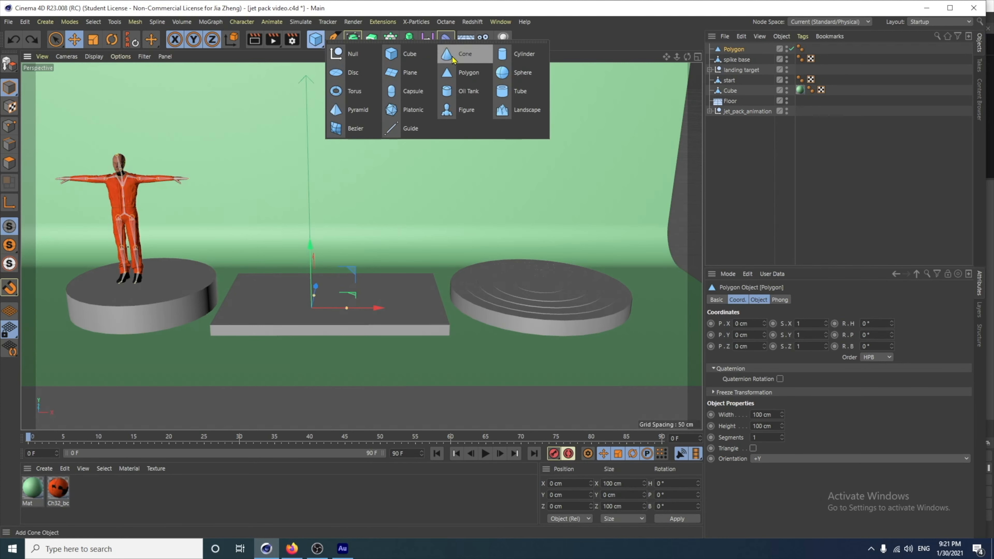
click(453, 59)
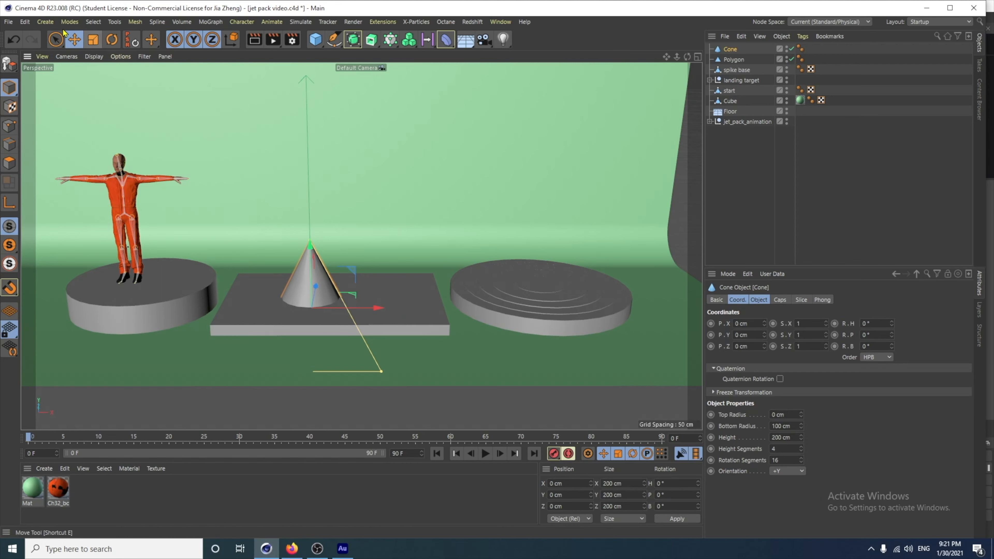
click(74, 39)
drag(309, 257, 323, 168)
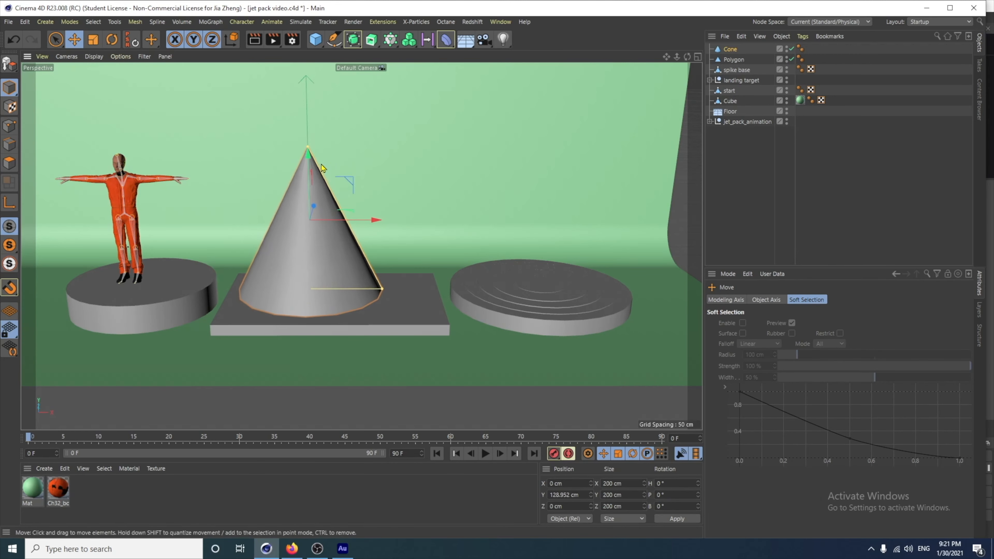
click(9, 64)
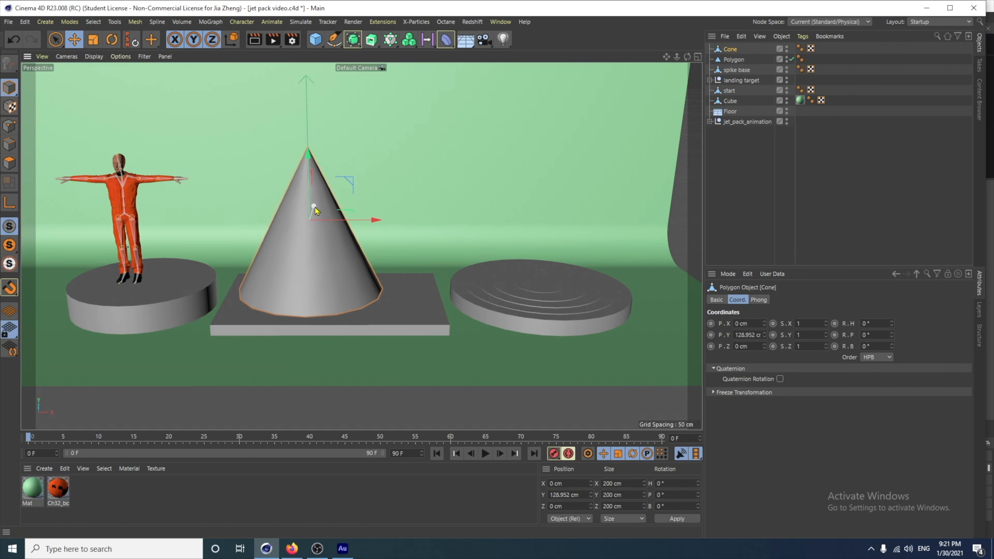
Step: Scale the cone into a narrow spike about 39 cm in X, 119 cm in Y and 41 cm in Z
click(92, 43)
alt+drag(320, 268, 310, 194)
alt+drag(348, 294, 239, 234)
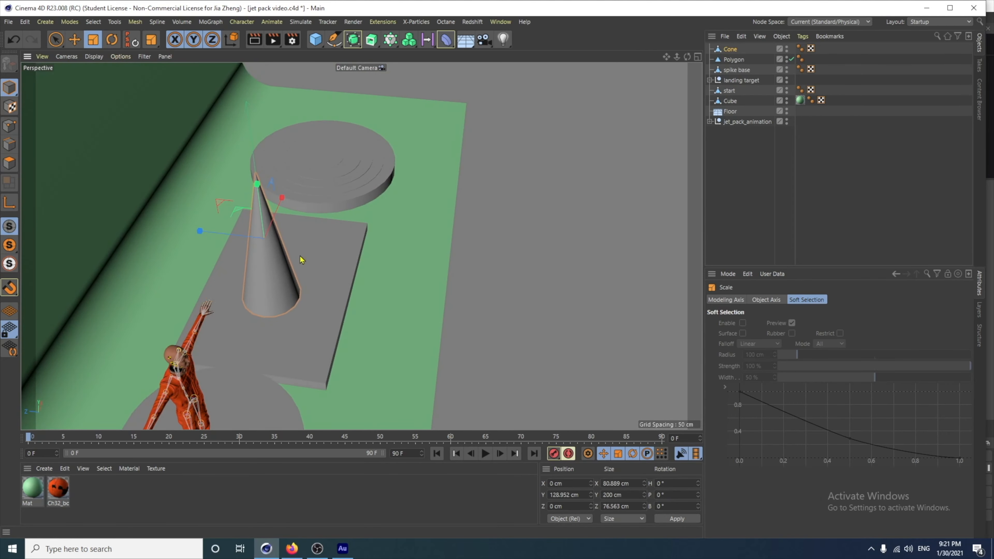
alt+drag(300, 256, 350, 198)
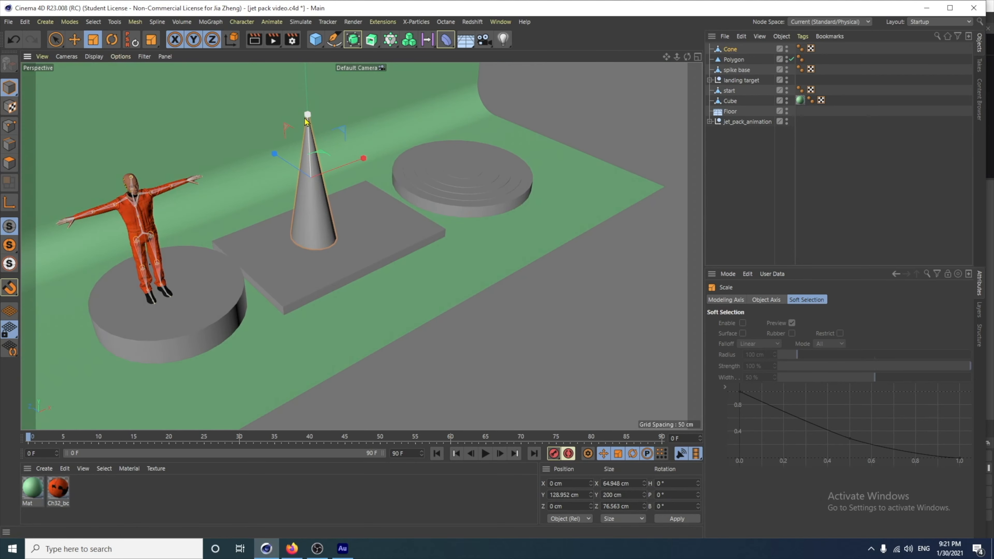
drag(308, 117, 308, 173)
alt+drag(308, 174, 299, 221)
drag(375, 214, 354, 216)
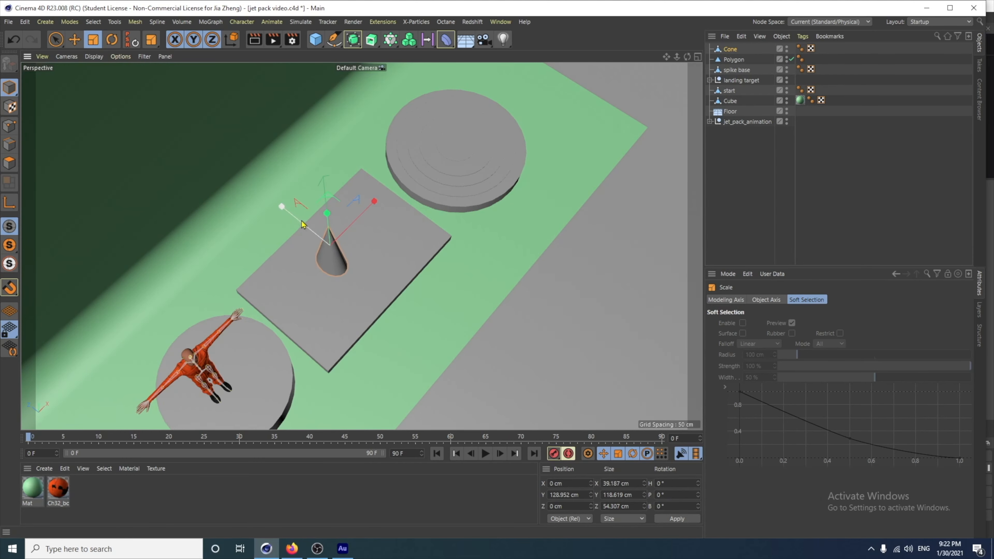
drag(282, 207, 253, 192)
Step: Place the spike on the front edge of the spike base near the start platform, at about X -69, Y 84, Z -72 cm
key(e)
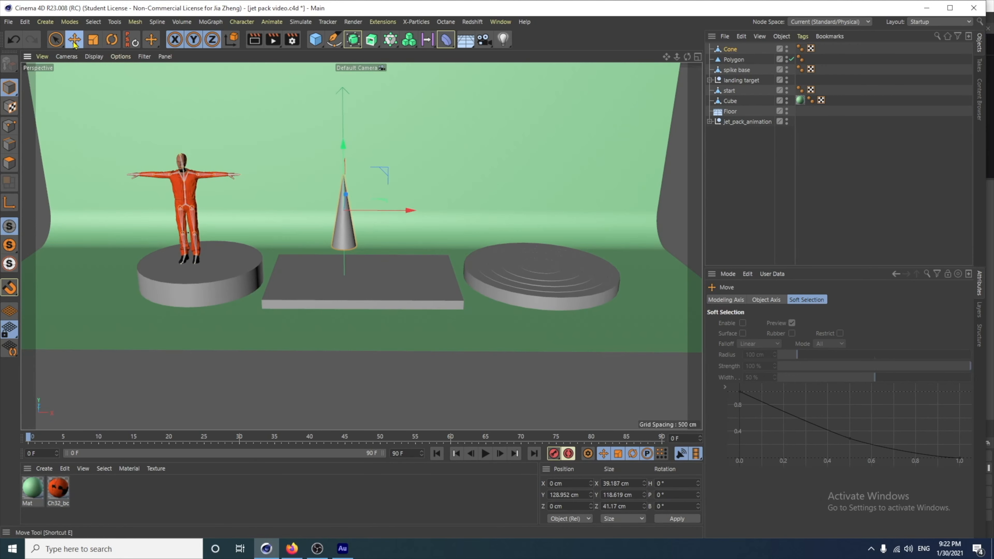
drag(346, 153, 366, 240)
alt+drag(488, 324, 449, 286)
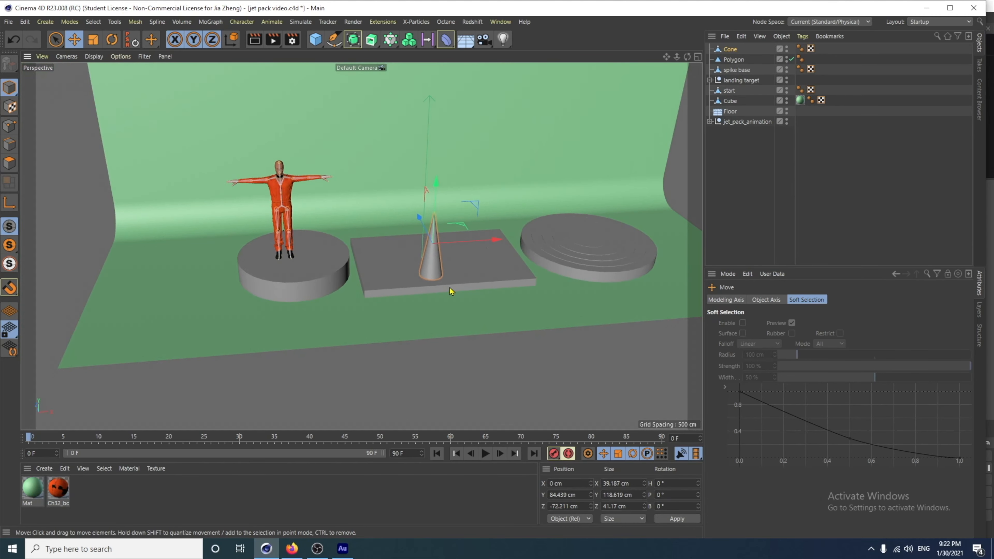
drag(492, 240, 443, 282)
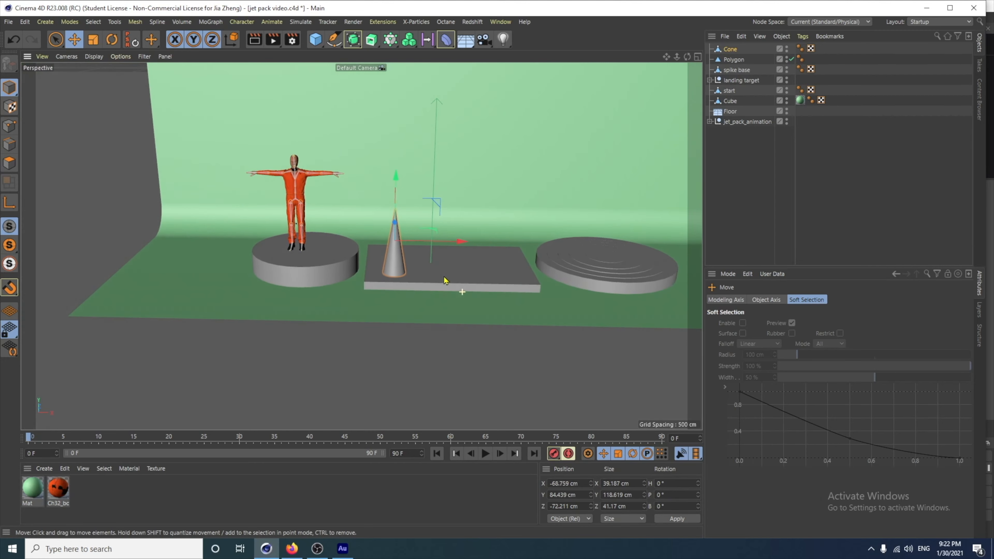
Step: Duplicate the spike twice along the front edge of the spike base, placing the copies at about X 30 and X 124 cm
click(732, 50)
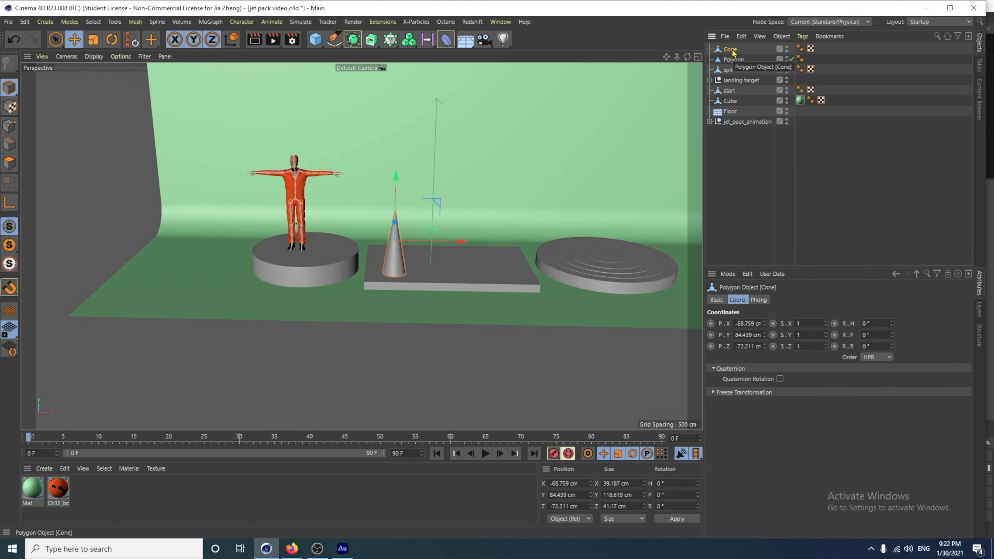
drag(733, 49, 731, 46)
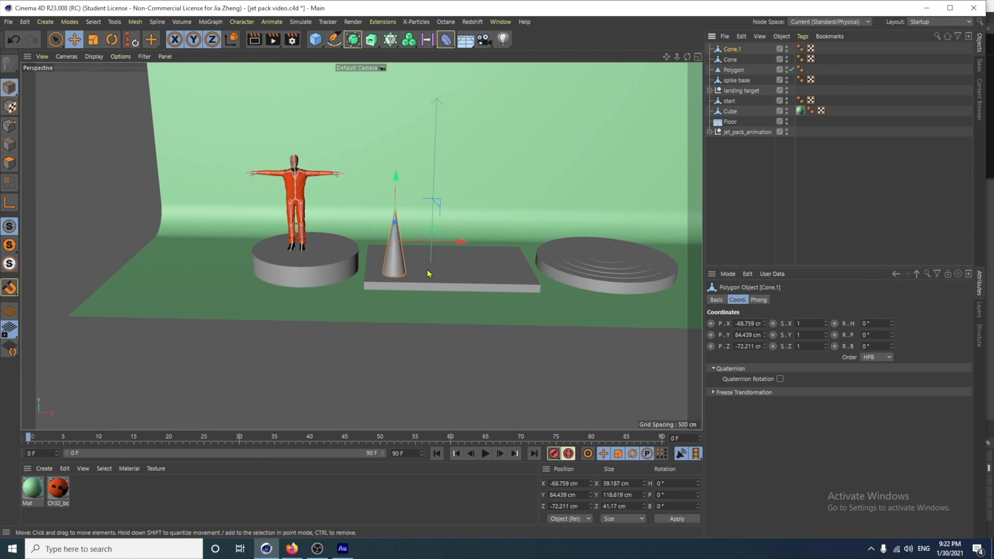
alt+drag(410, 265, 425, 357)
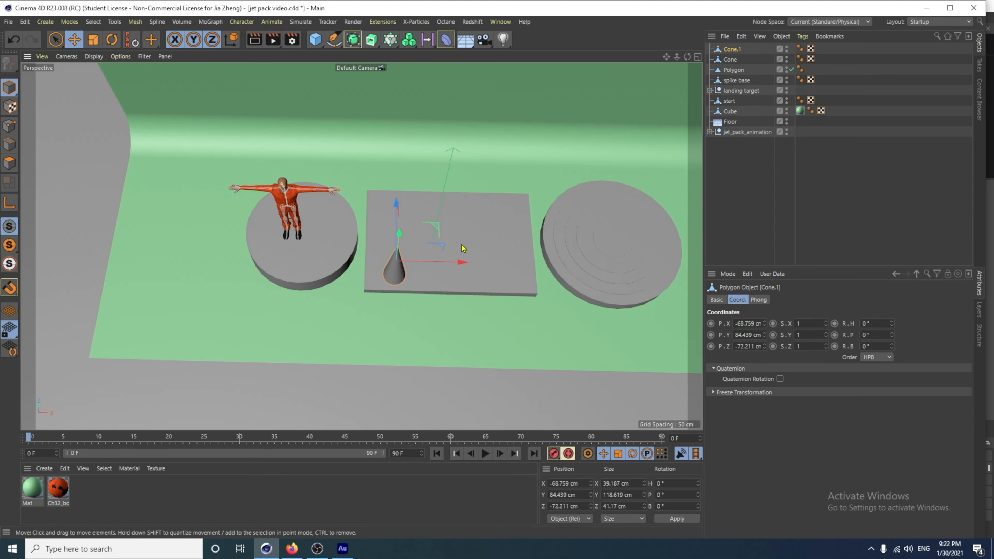
drag(455, 265, 513, 276)
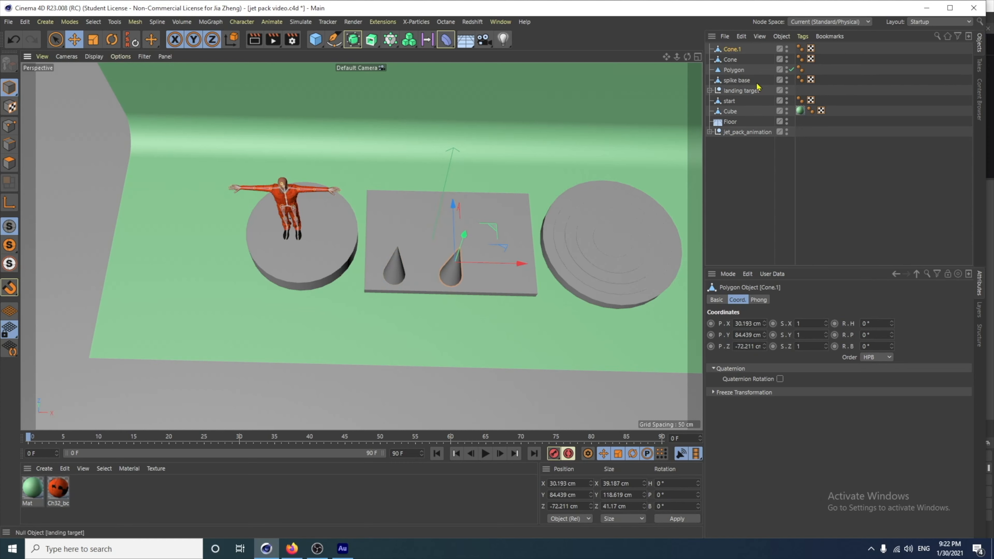
ctrl+drag(733, 51, 735, 49)
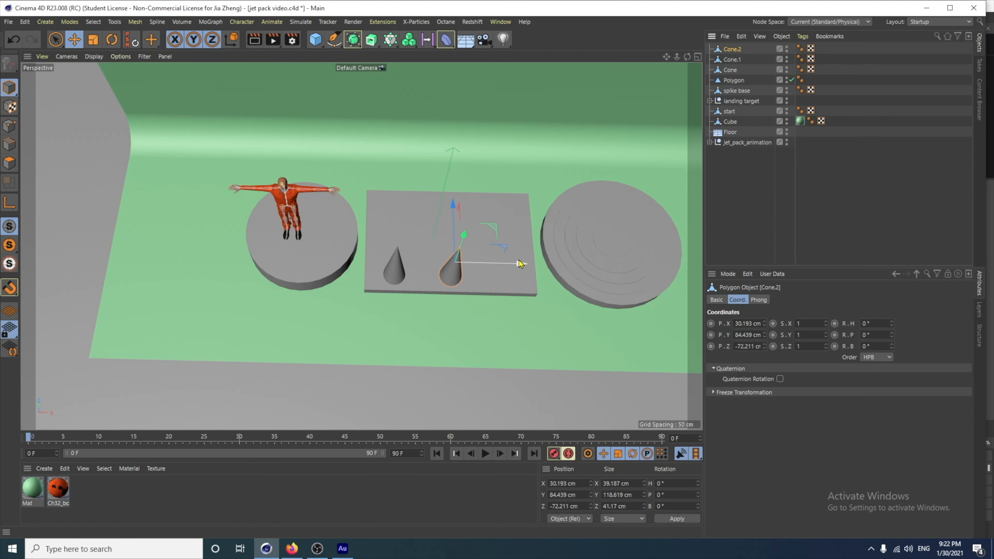
drag(520, 263, 574, 270)
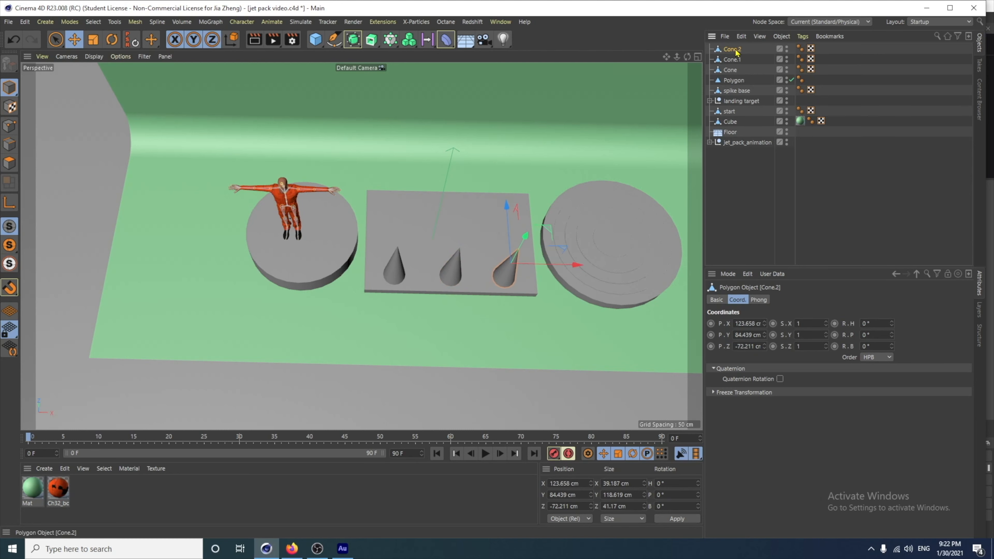
Step: Duplicate the front-row spike nearest the landing target and start a middle row with it at about X 146, Z -10 cm
key(ctrl+c)
key(ctrl+v)
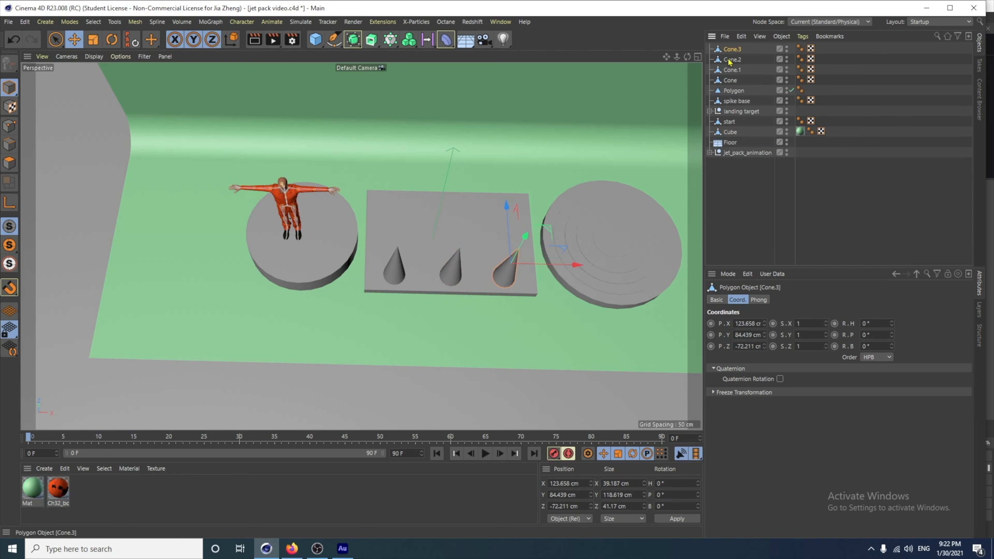
drag(514, 223, 510, 190)
mouse_move(562, 237)
mouse_down()
mouse_move(546, 236)
mouse_move(577, 235)
mouse_up()
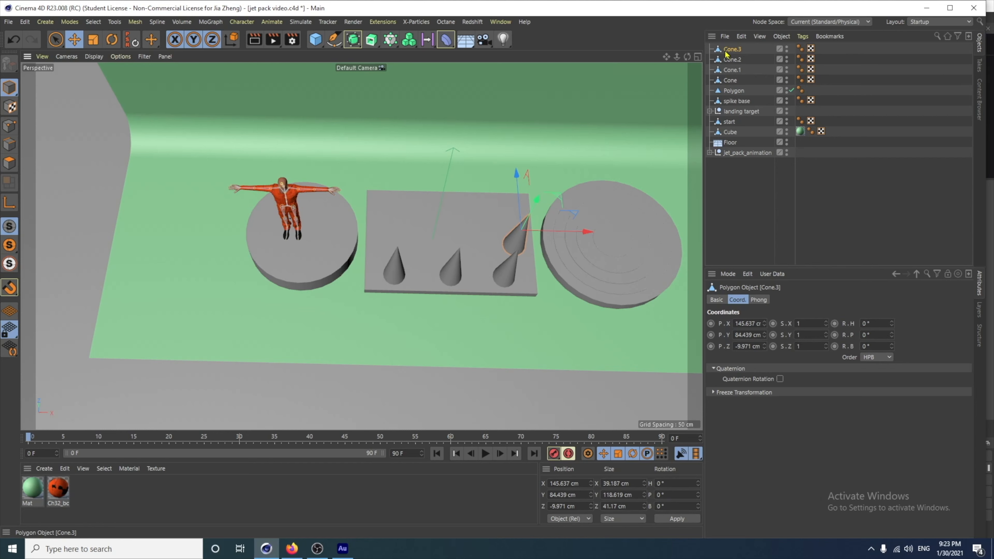
Step: Fill the middle row with three more spike copies, spaced toward the start platform at about X 59, -17 and -88 cm
key(ctrl+c)
key(ctrl+v)
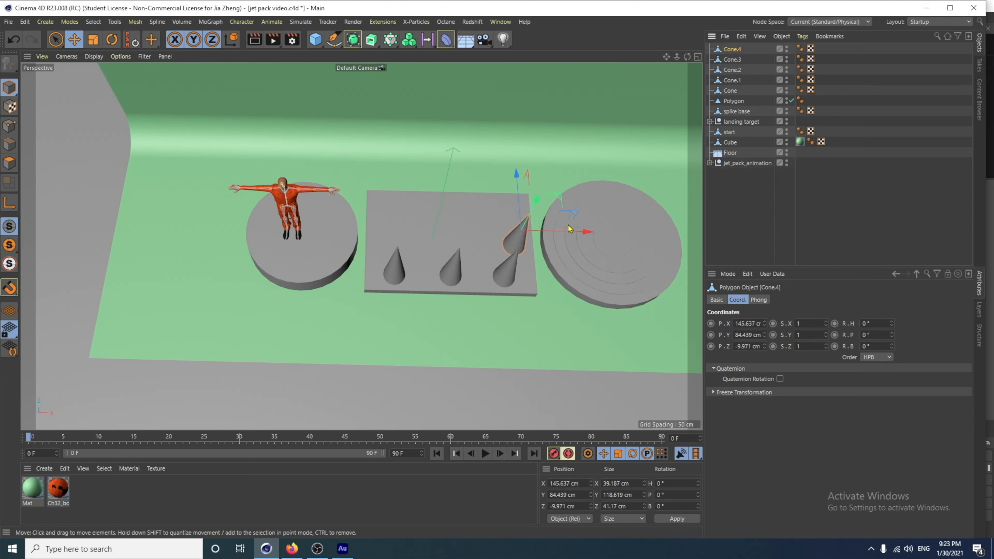
drag(579, 233, 534, 237)
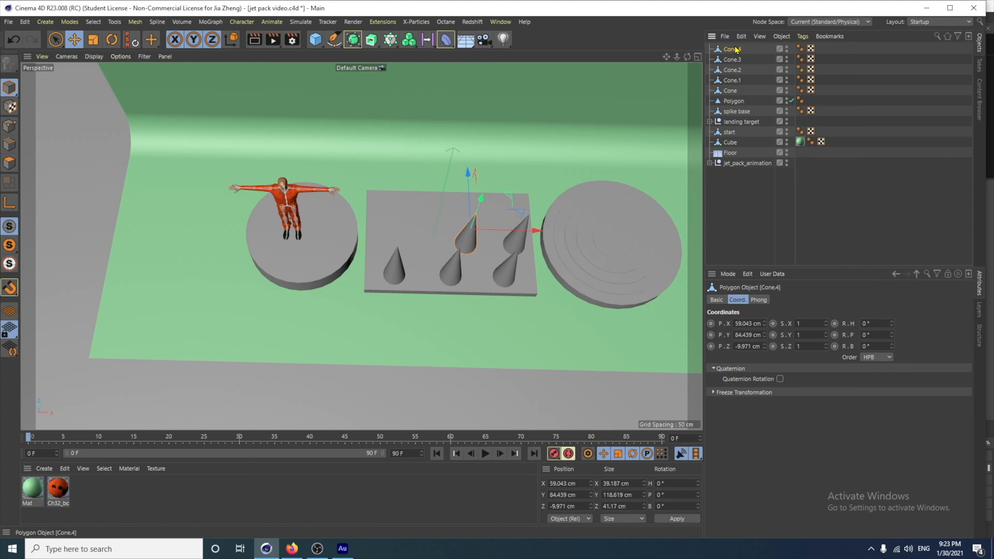
key(ctrl+c)
key(ctrl+v)
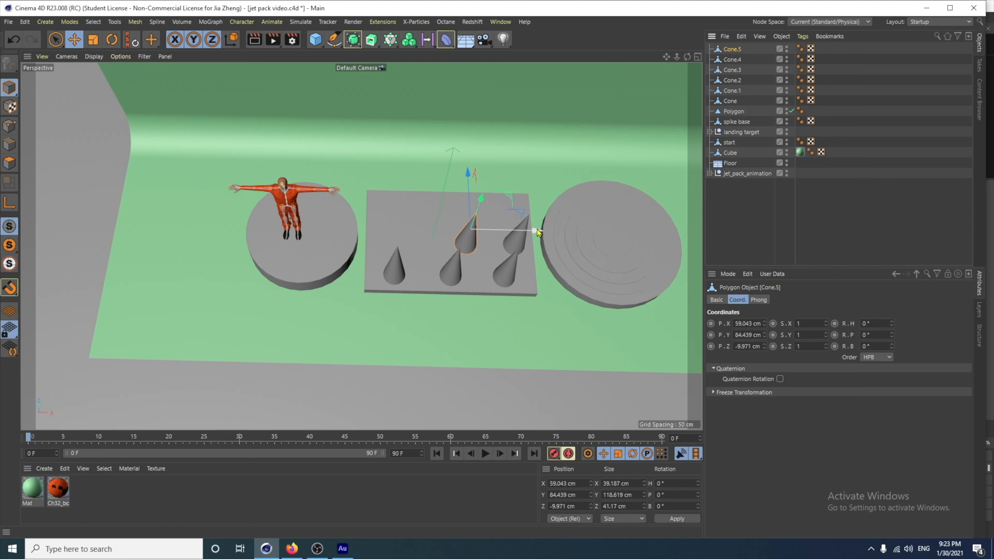
drag(542, 235, 479, 237)
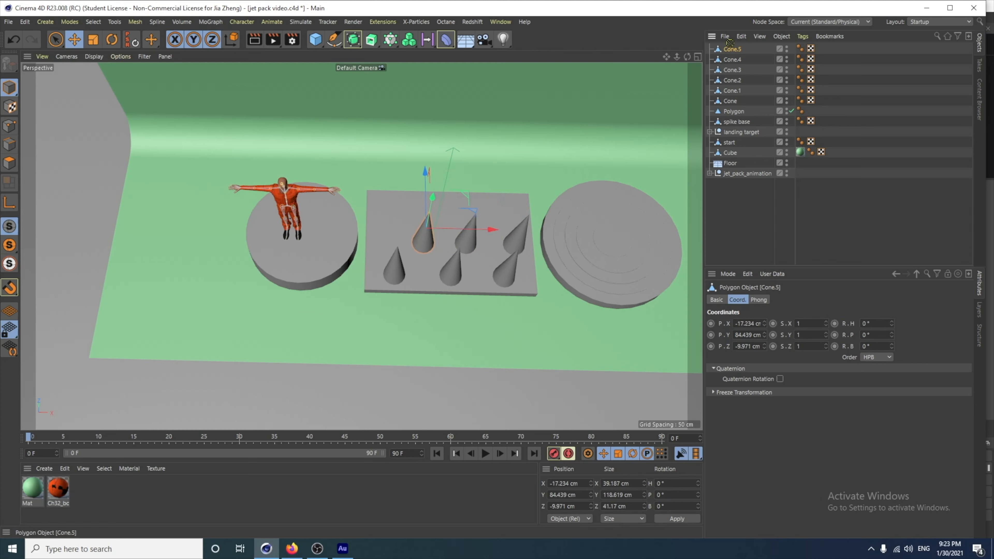
drag(730, 48, 730, 48)
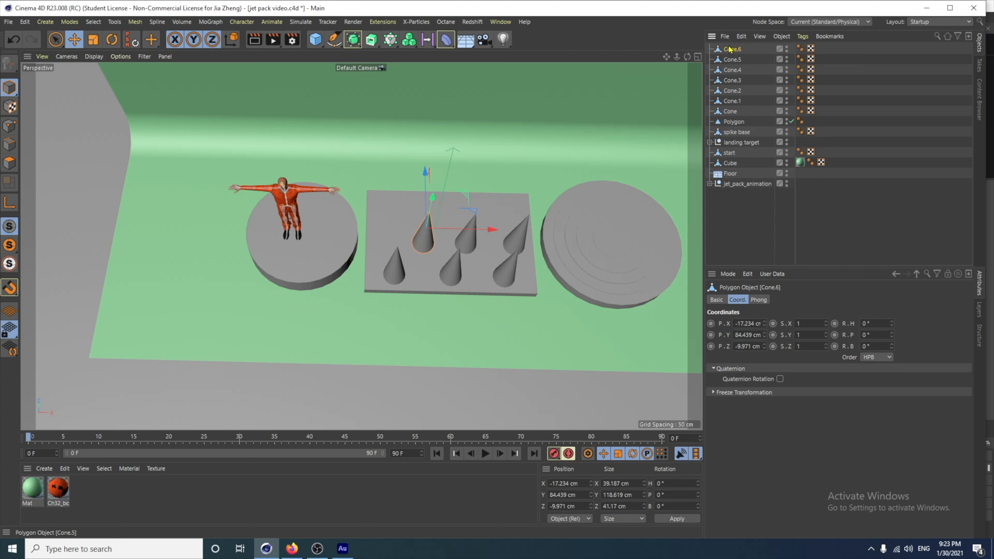
drag(492, 229, 455, 227)
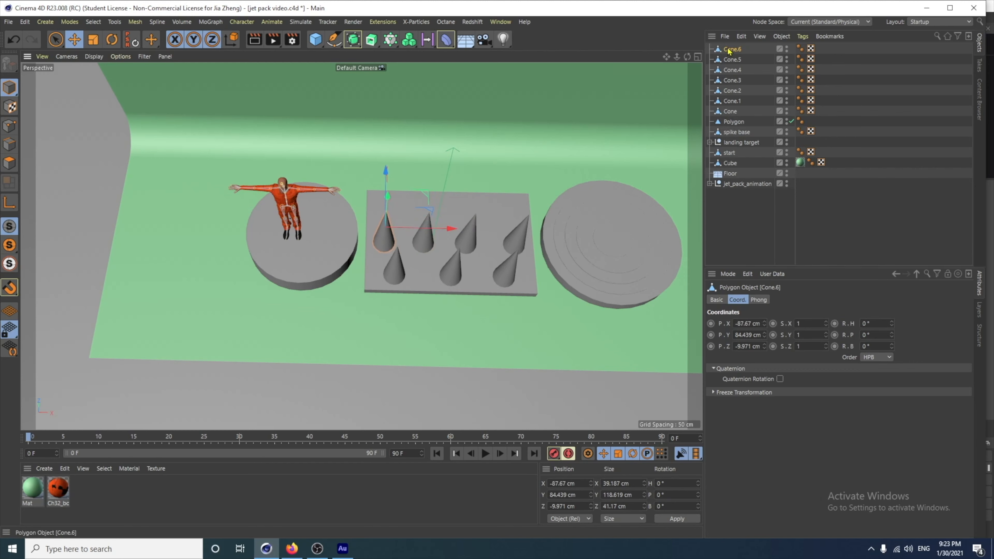
Step: Add a back row of three spike copies at about Z 49 cm, placed at about X -65, 25 and 112 cm
ctrl+drag(728, 50, 729, 49)
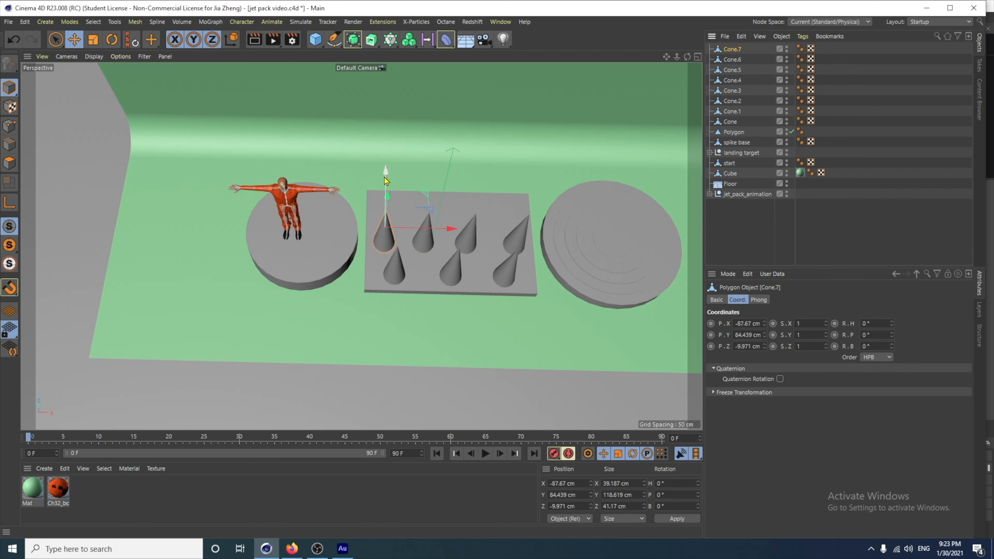
drag(385, 181, 388, 148)
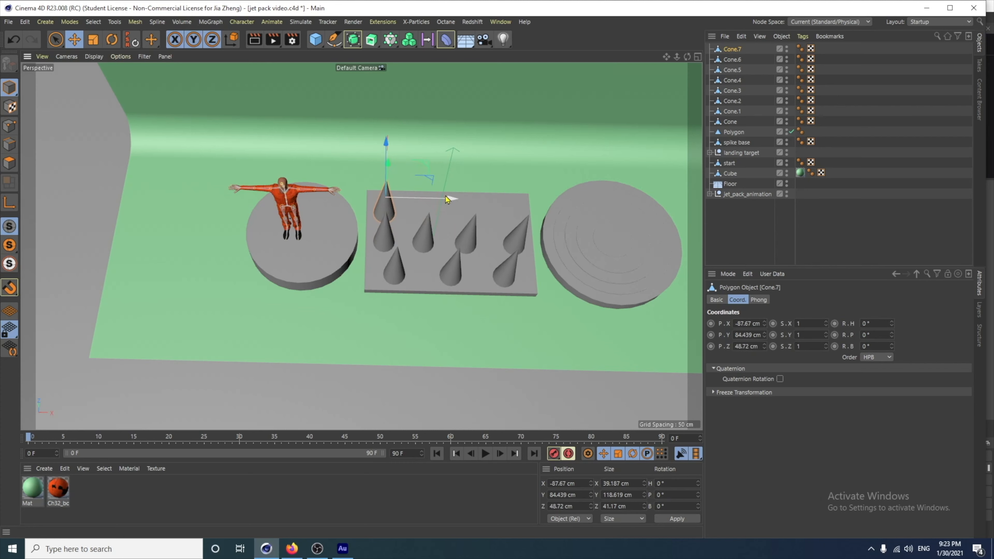
drag(448, 201, 460, 201)
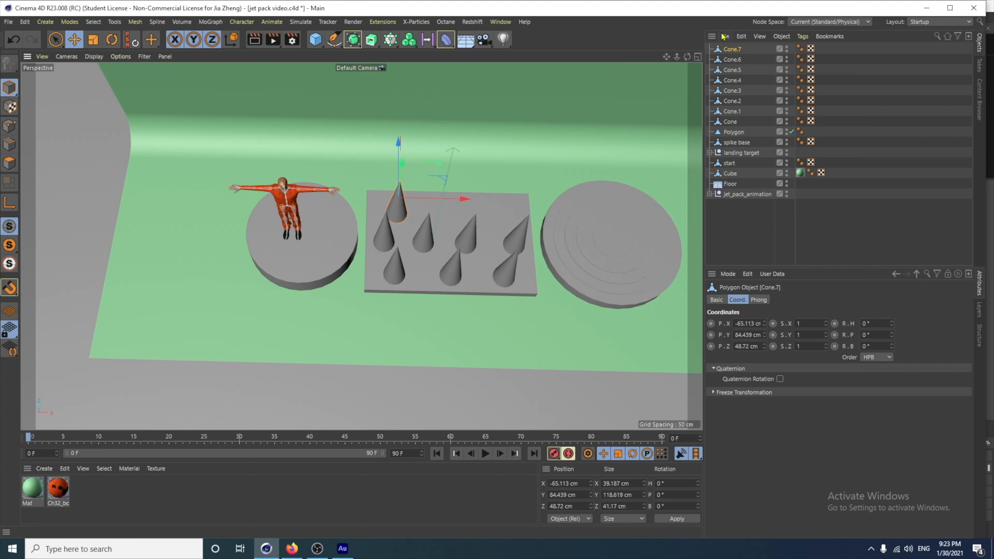
ctrl+drag(729, 42, 730, 43)
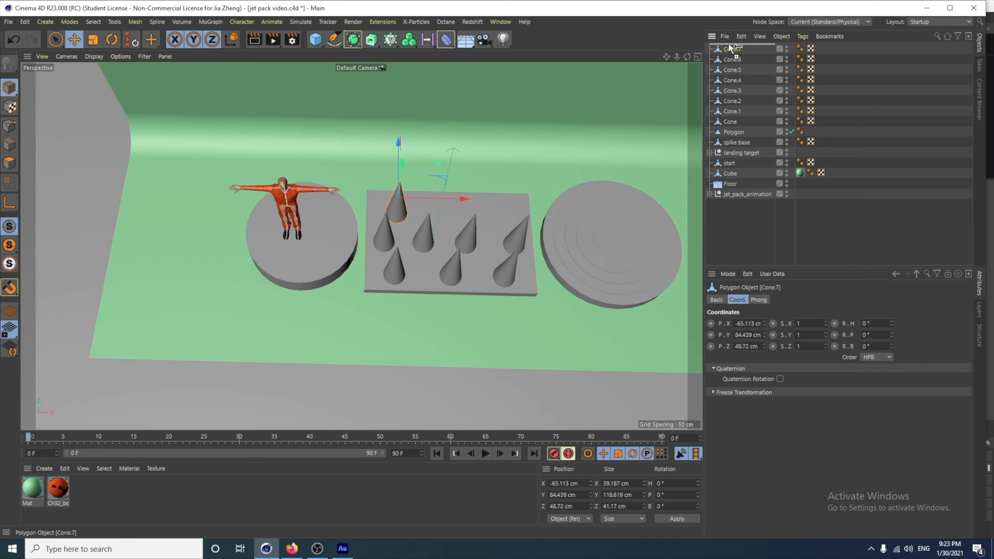
drag(467, 203, 518, 201)
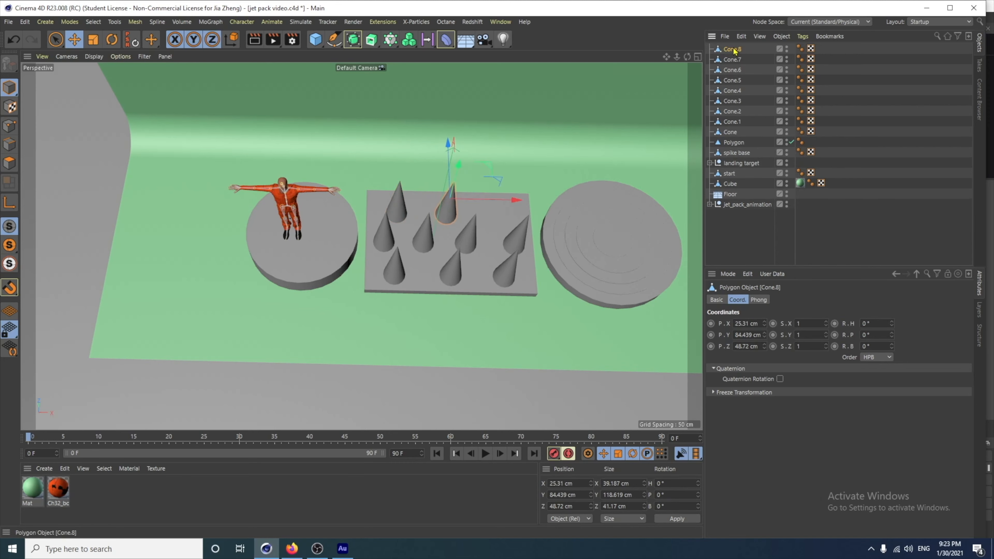
ctrl+drag(732, 42, 732, 43)
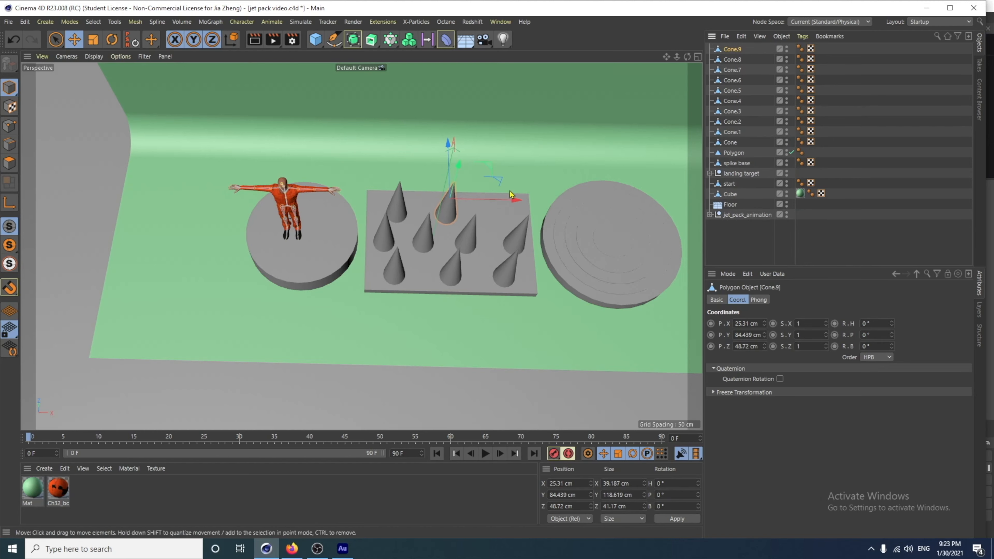
drag(516, 200, 565, 207)
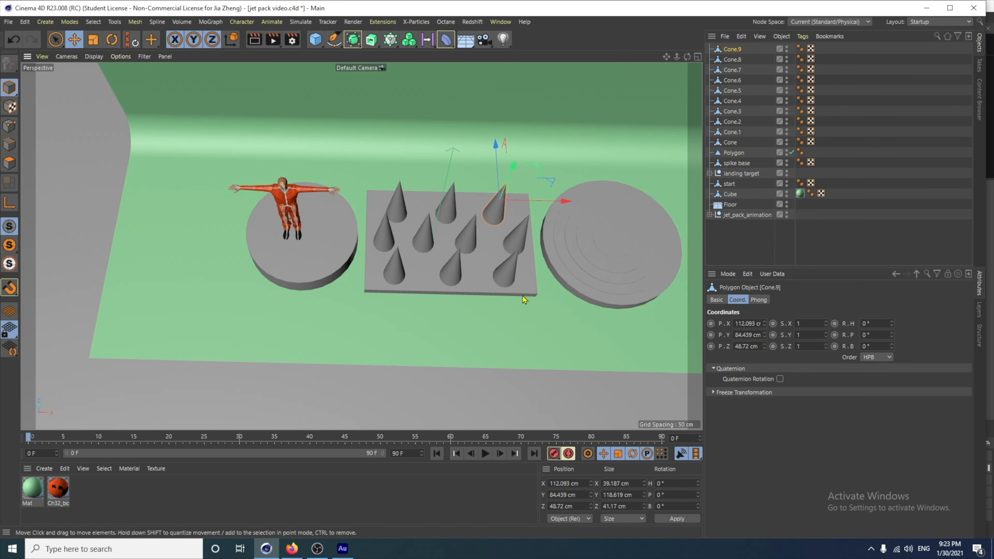
Step: Group all ten cones under one null and rename it spikes
mouse_move(525, 300)
alt+mouse_down()
mouse_move(628, 282)
mouse_move(519, 289)
mouse_move(540, 286)
mouse_move(507, 293)
mouse_move(508, 313)
mouse_move(513, 298)
alt+mouse_up()
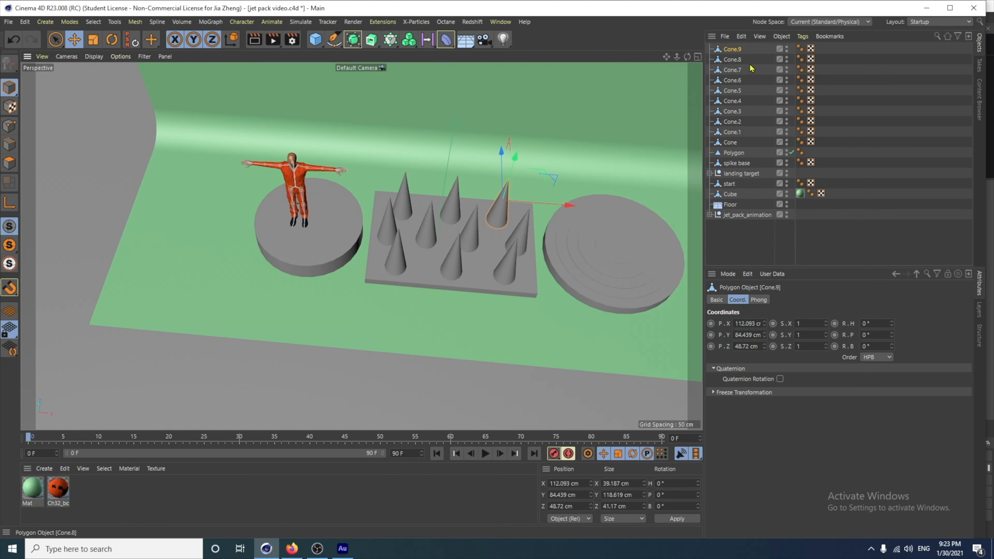
click(729, 144)
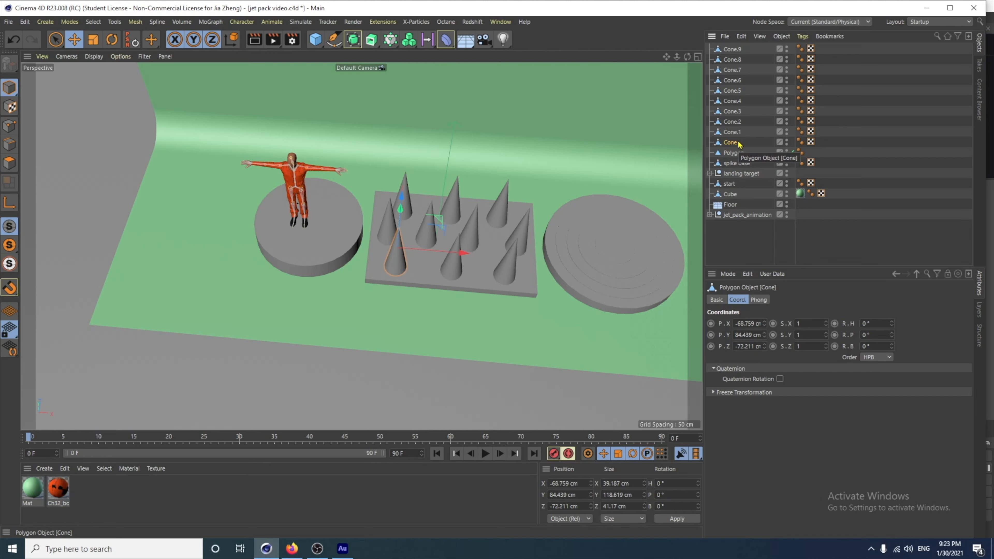
shift+click(733, 51)
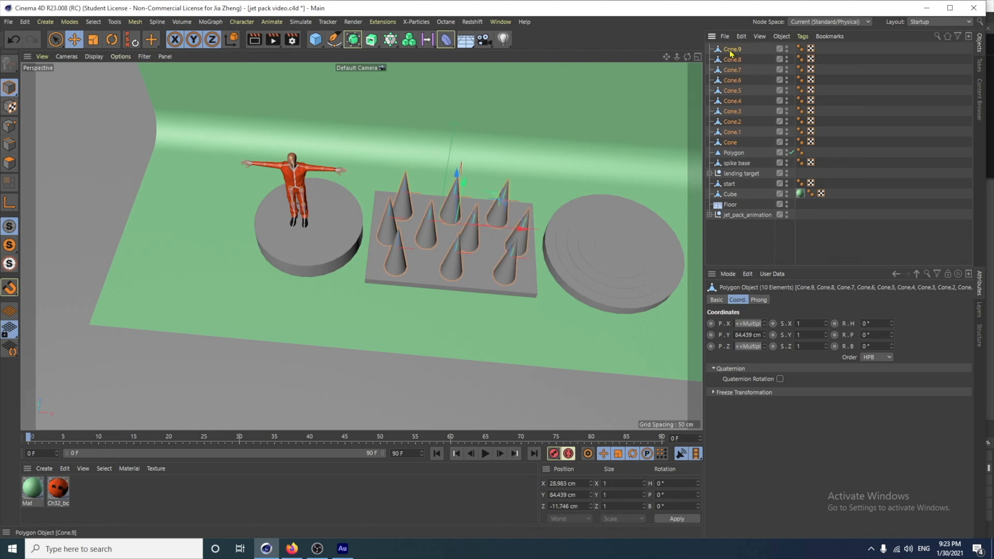
key(alt+g)
double_click(731, 49)
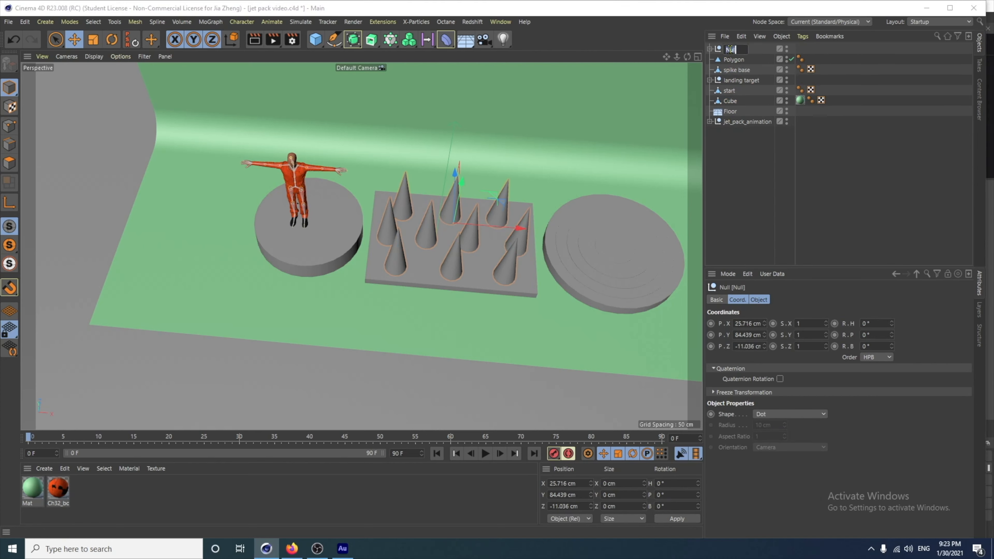
text(spike)
text(s)
key(Return)
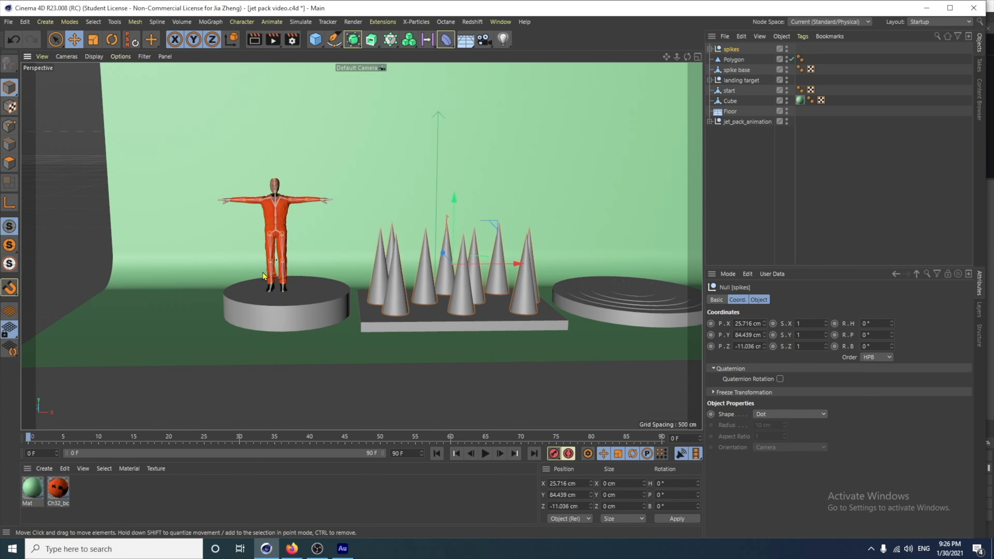
Step: Rotate the jet_pack_animation character to a heading of about 92° so it faces the spikes
alt+right_drag(262, 269, 265, 243)
alt+drag(265, 278, 265, 288)
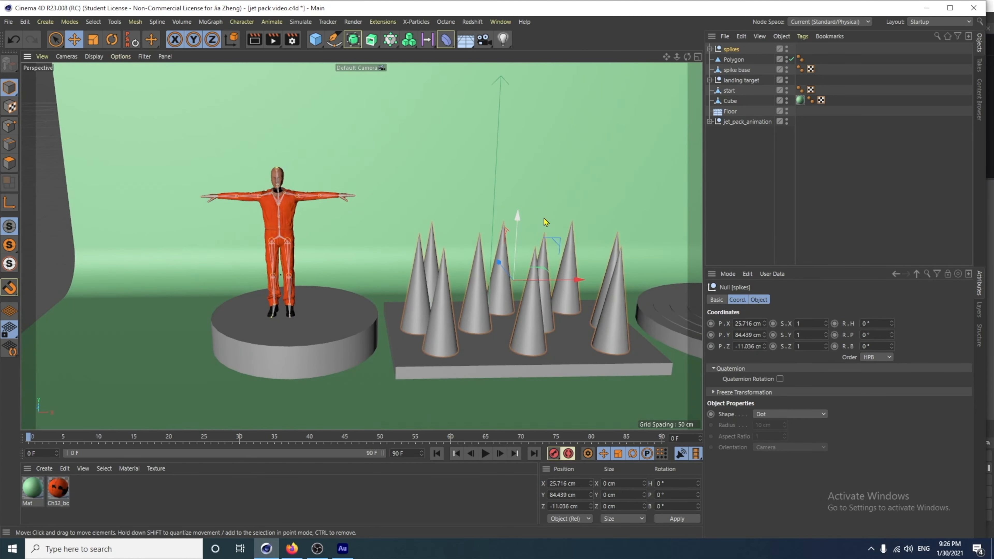
click(741, 123)
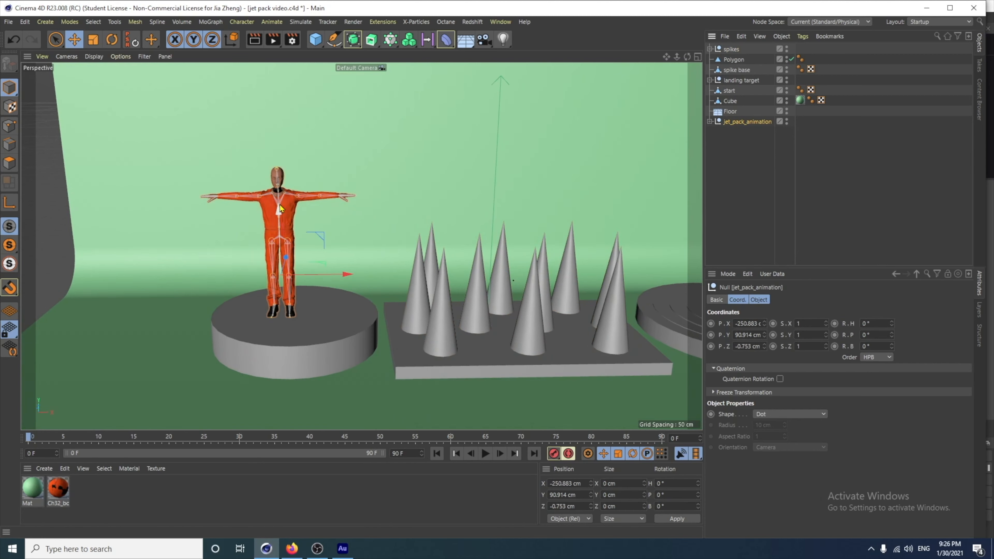
key(r)
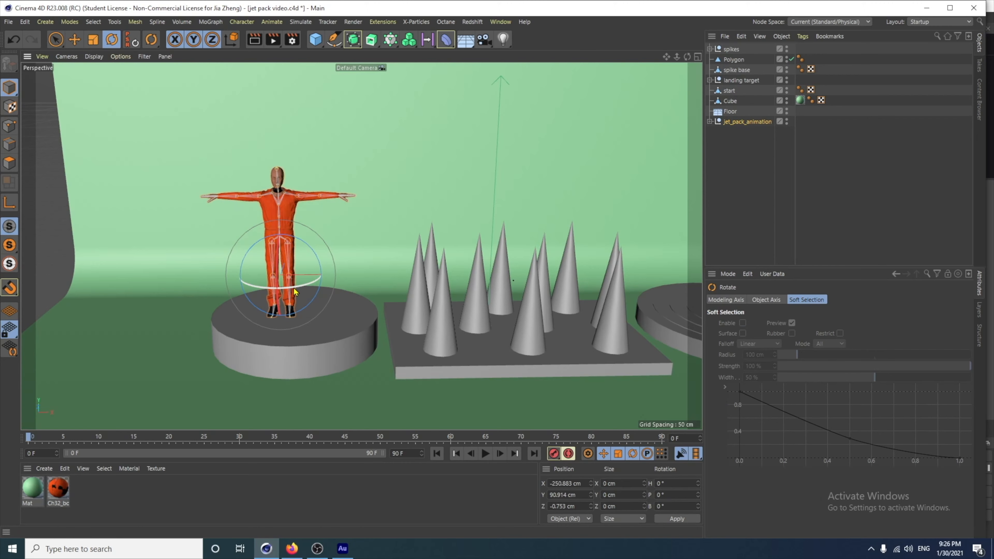
drag(294, 292, 375, 270)
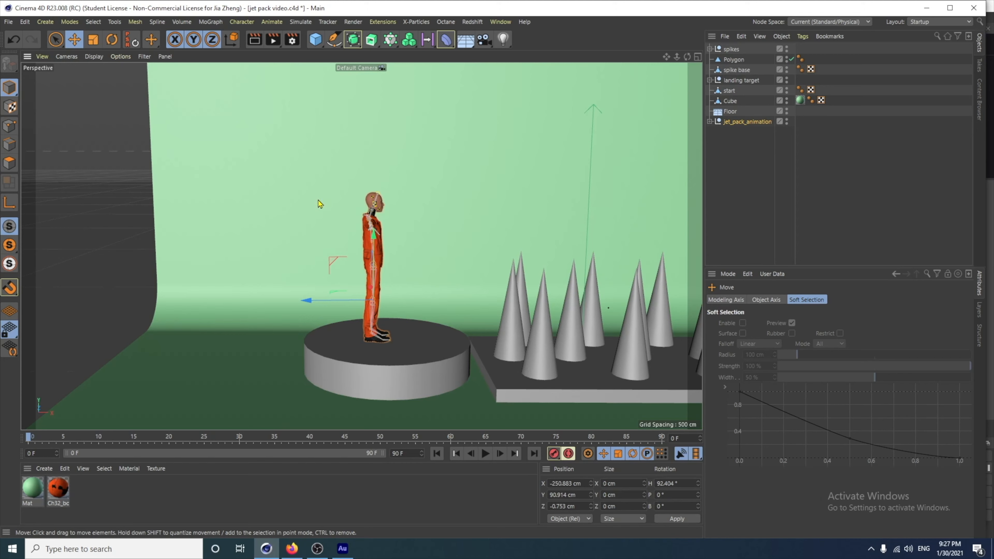
Step: Add a capsule behind the character at about X -327, Y 161, Z 0 cm and make it editable
click(319, 41)
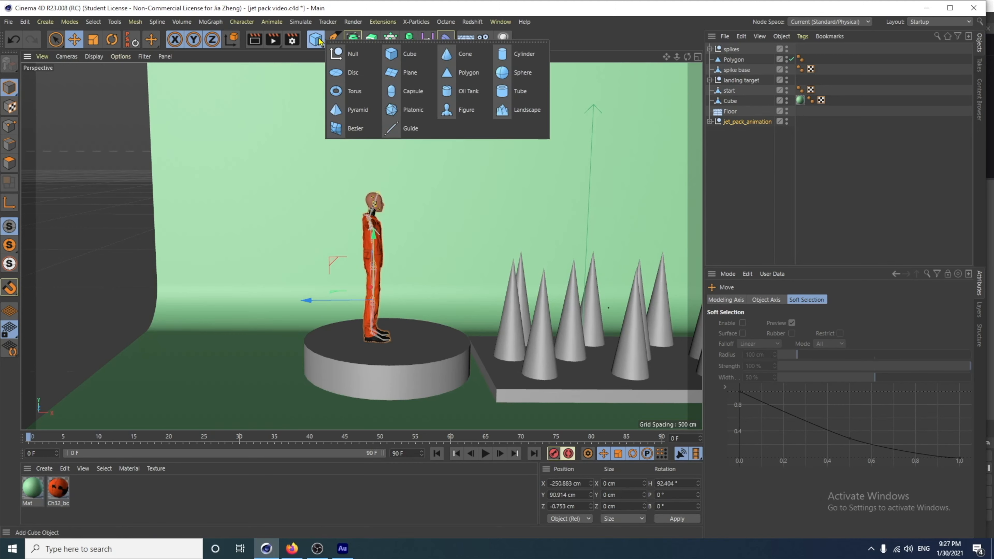
click(399, 91)
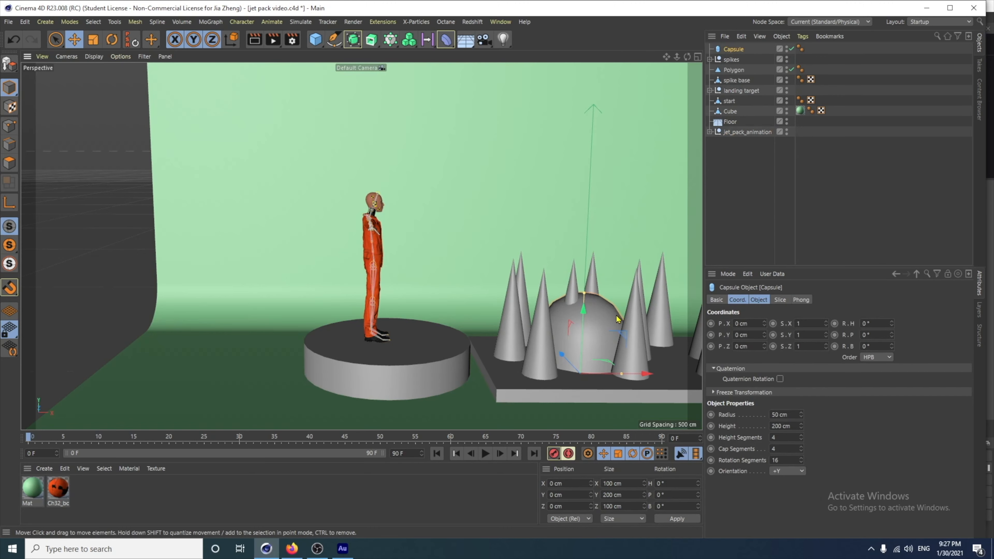
drag(584, 326, 372, 269)
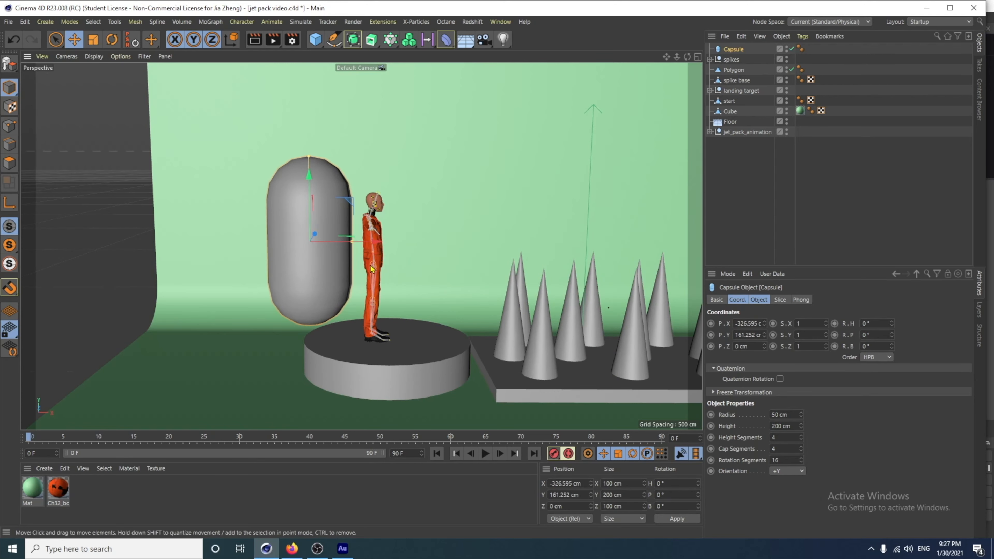
mouse_move(312, 278)
alt+mouse_down()
mouse_move(420, 317)
mouse_move(403, 302)
mouse_move(302, 305)
mouse_move(316, 289)
alt+mouse_up()
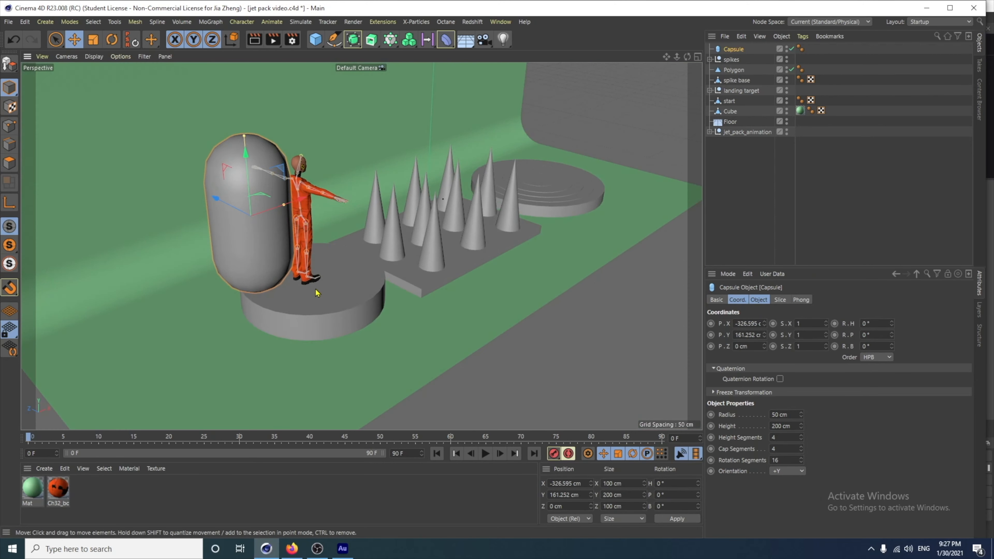
click(9, 63)
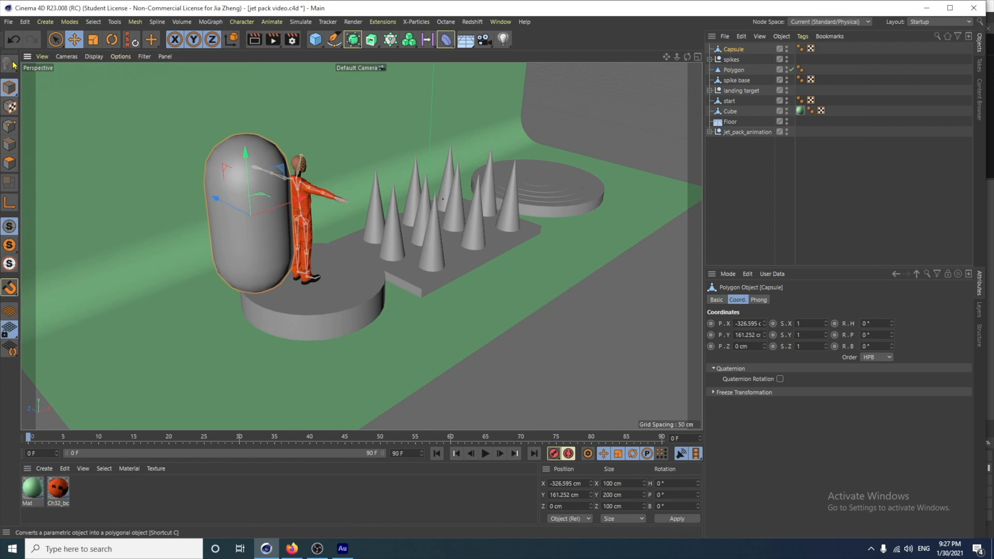
Step: Scale the capsule down to about 23 × 98 × 17 cm and move it toward the character's back to about X -297 cm
click(93, 41)
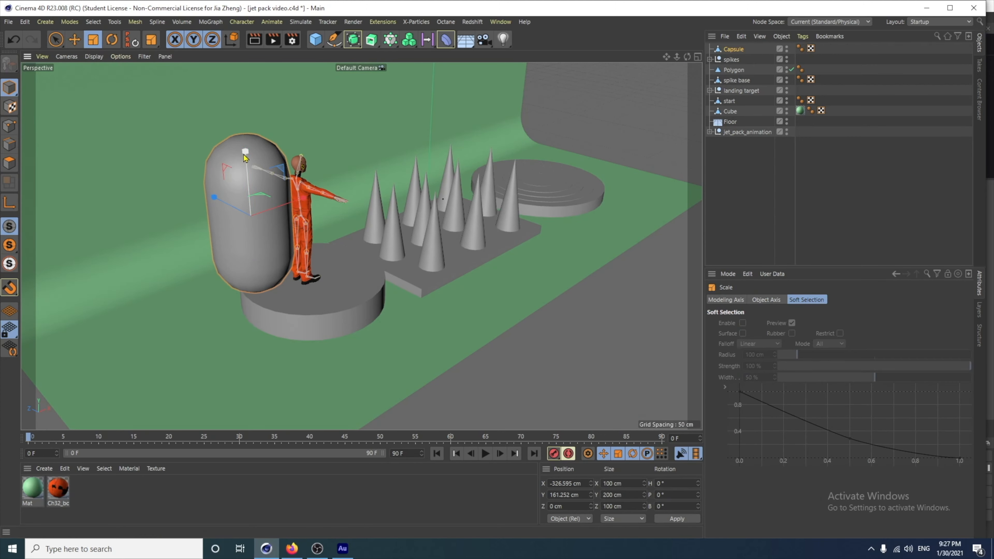
drag(244, 156, 233, 180)
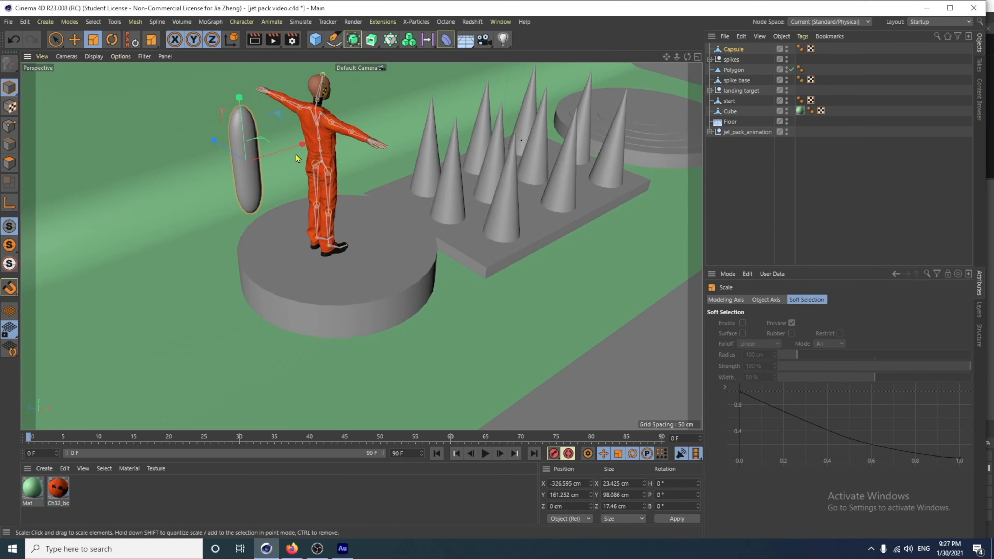
click(74, 39)
drag(300, 146, 331, 133)
drag(331, 131, 316, 284)
Step: Narrow the capsule to about 20 cm in X and move it closer to the character's back at about X -287 cm
click(93, 39)
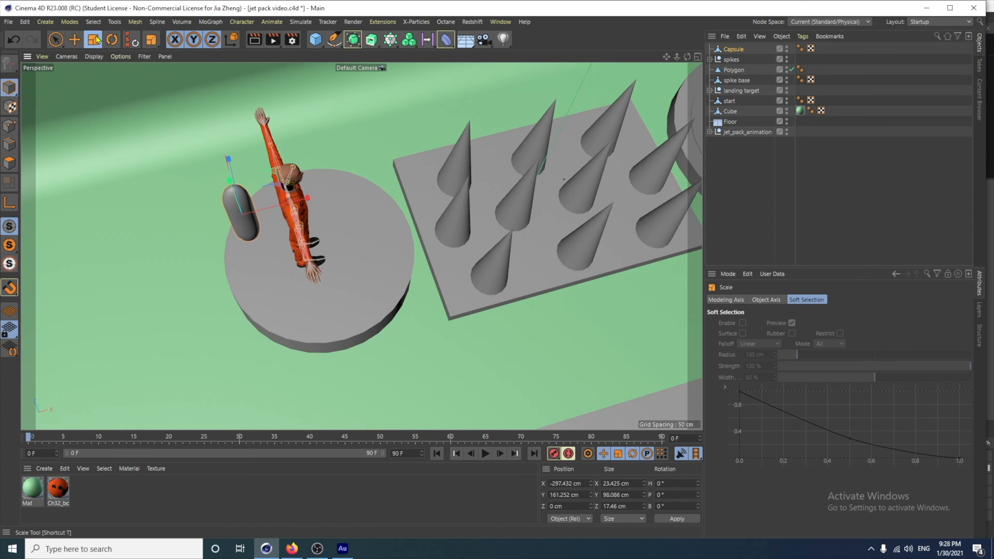
drag(313, 209, 293, 203)
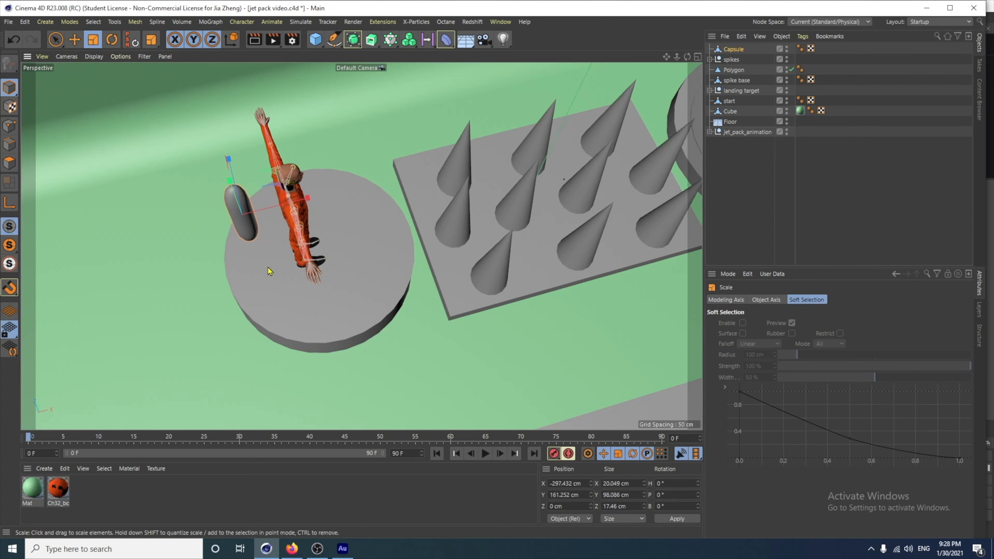
alt+drag(269, 273, 266, 255)
click(75, 44)
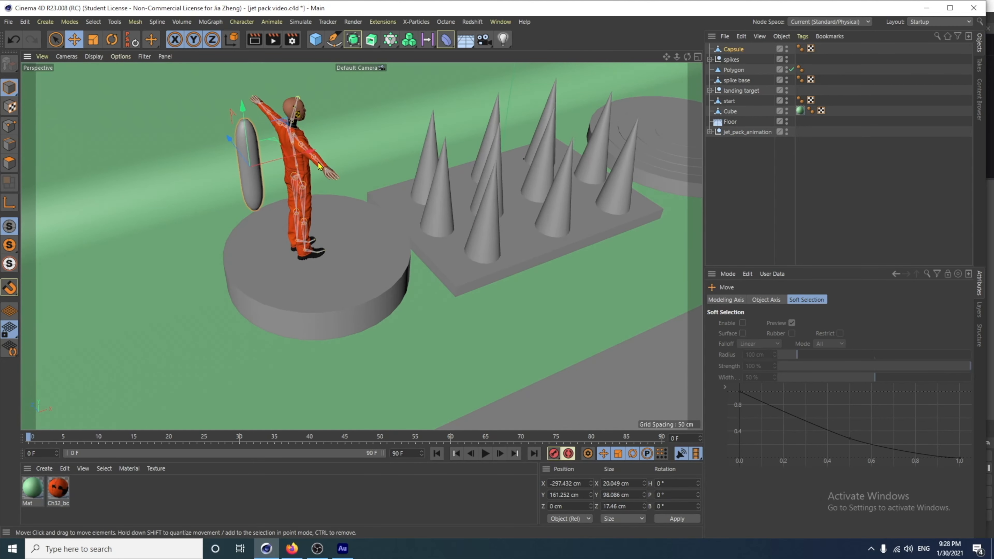
drag(302, 155, 315, 152)
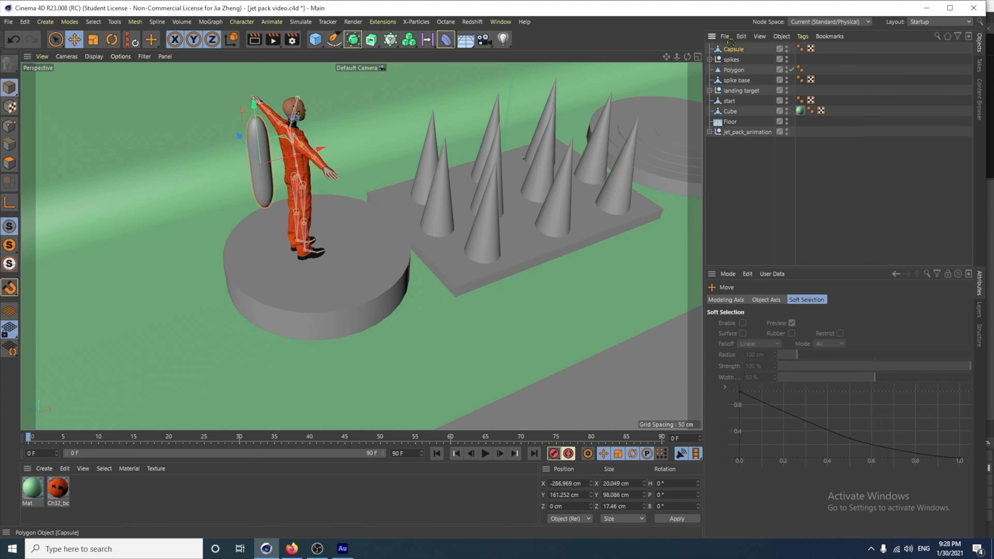
Step: Duplicate the capsule and place the copy beside the original behind the character at about Z -17.5 cm
ctrl+drag(731, 49, 731, 50)
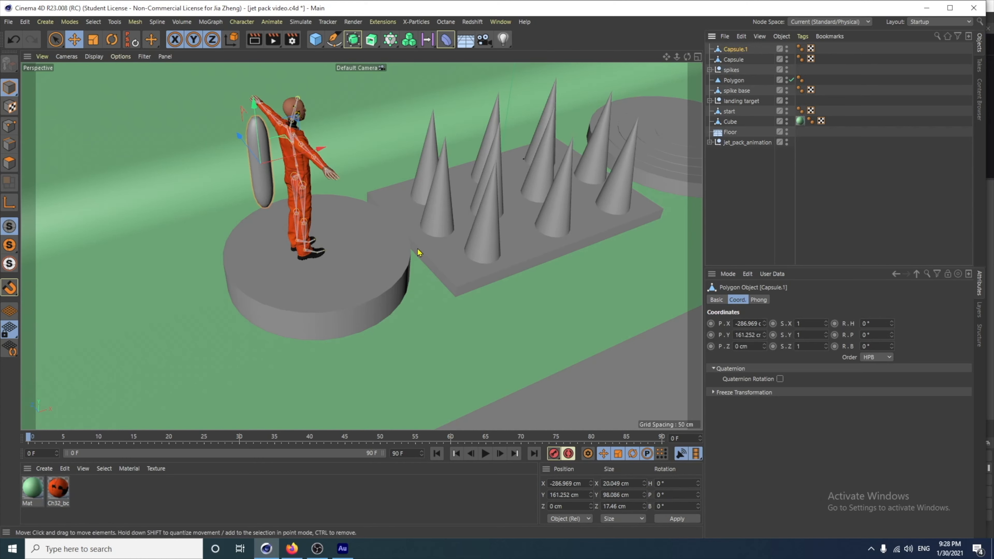
alt+drag(261, 257, 318, 192)
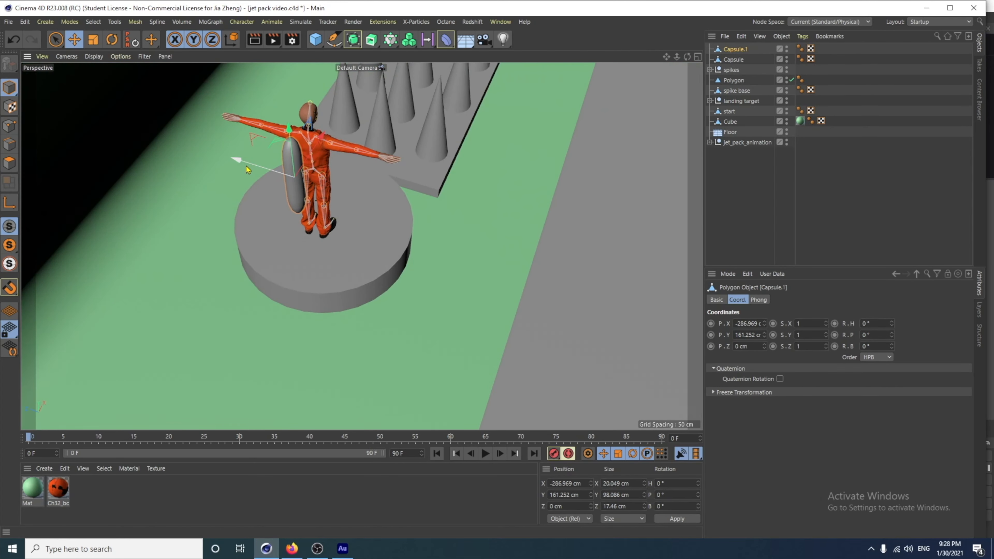
drag(247, 163, 262, 173)
alt+drag(373, 202, 235, 212)
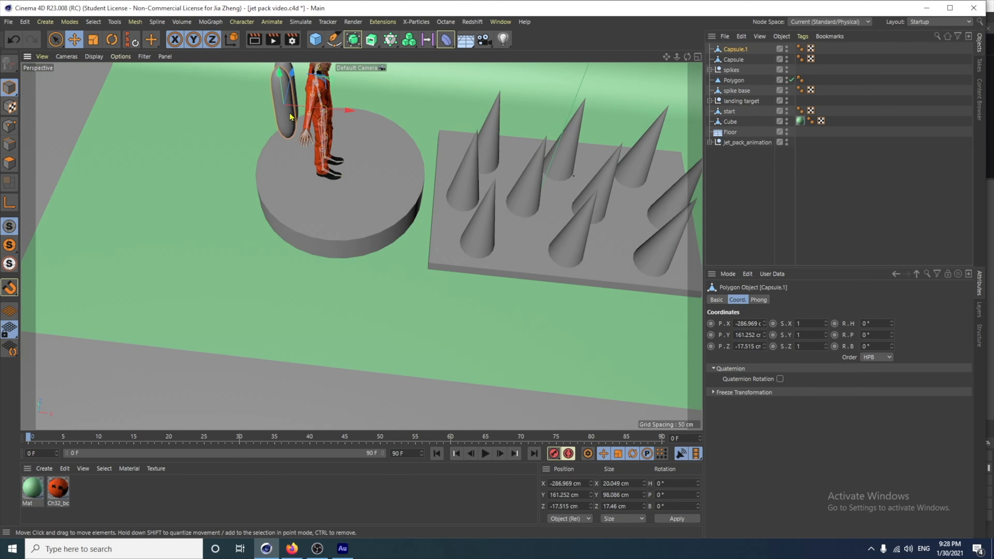
scroll(311, 82, up, 2)
scroll(310, 82, up, 3)
alt+middle_drag(310, 82, 319, 176)
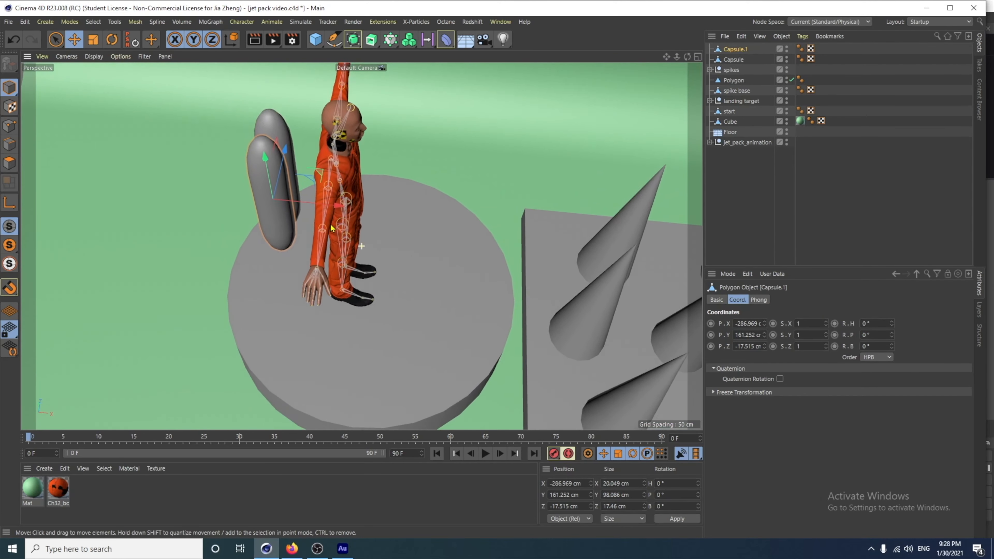
alt+drag(320, 222, 324, 178)
Step: Add a cube, move it over the start platform to about X -218, Y 88, Z 70 cm, and make it editable
drag(315, 39, 393, 55)
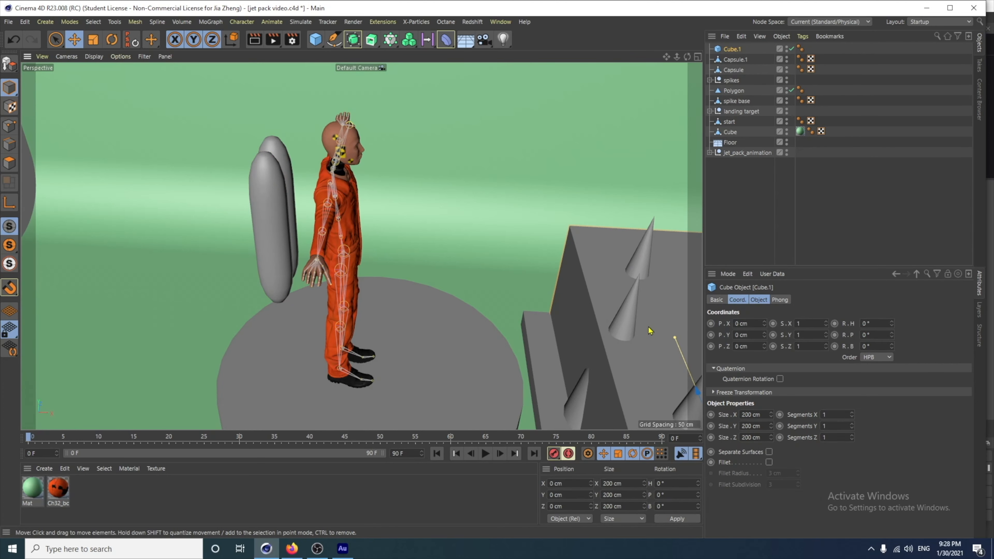
alt+right_drag(608, 291, 592, 357)
alt+middle_drag(593, 357, 546, 329)
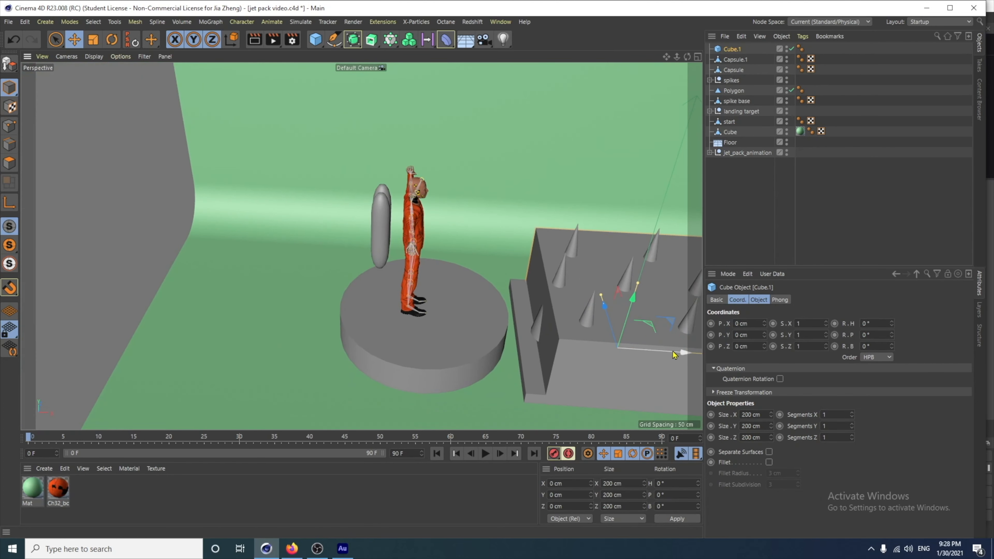
drag(674, 355, 435, 337)
drag(376, 287, 439, 194)
alt+drag(411, 289, 443, 289)
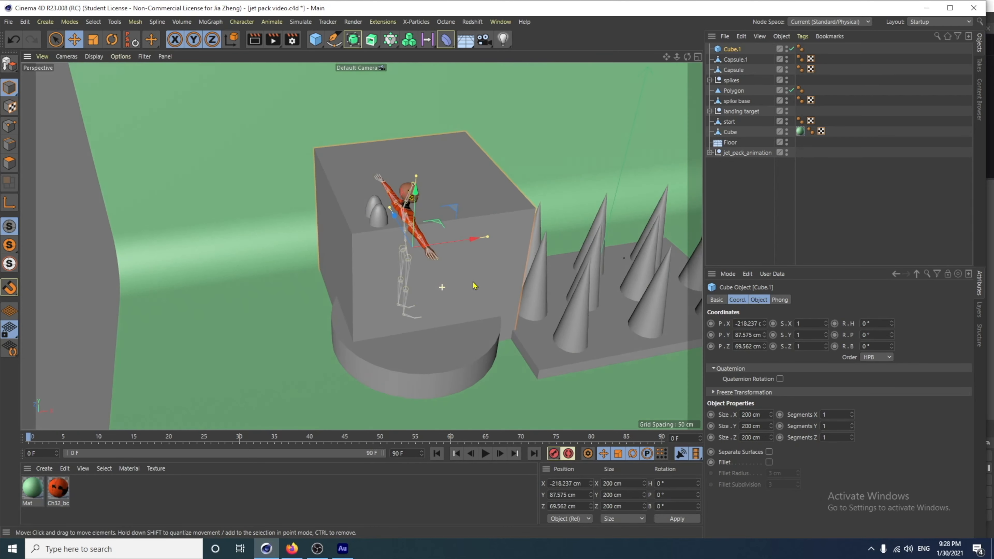
click(14, 65)
click(25, 75)
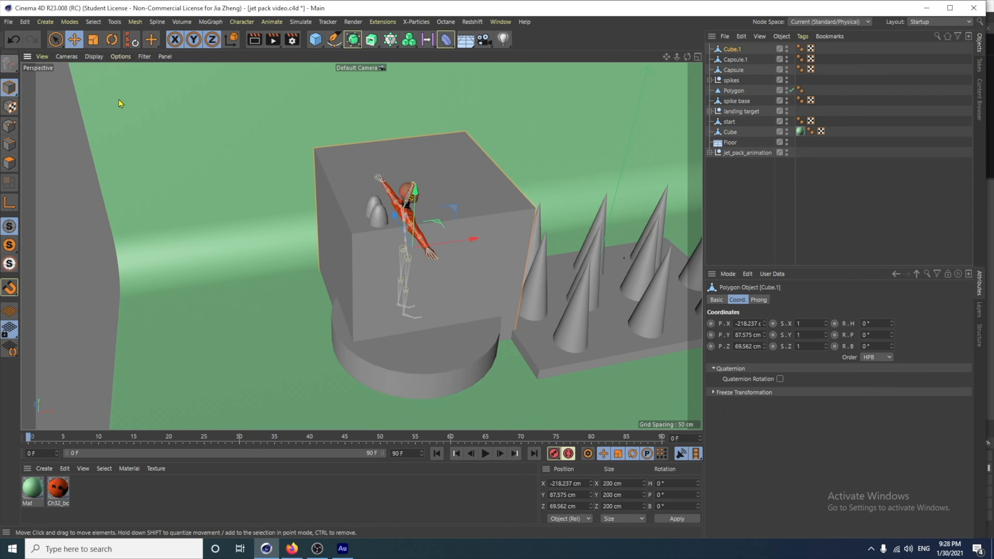
Step: Scale the new cube down to a backplate of about 17 × 75 × 46 cm
click(92, 39)
alt+drag(467, 344, 419, 328)
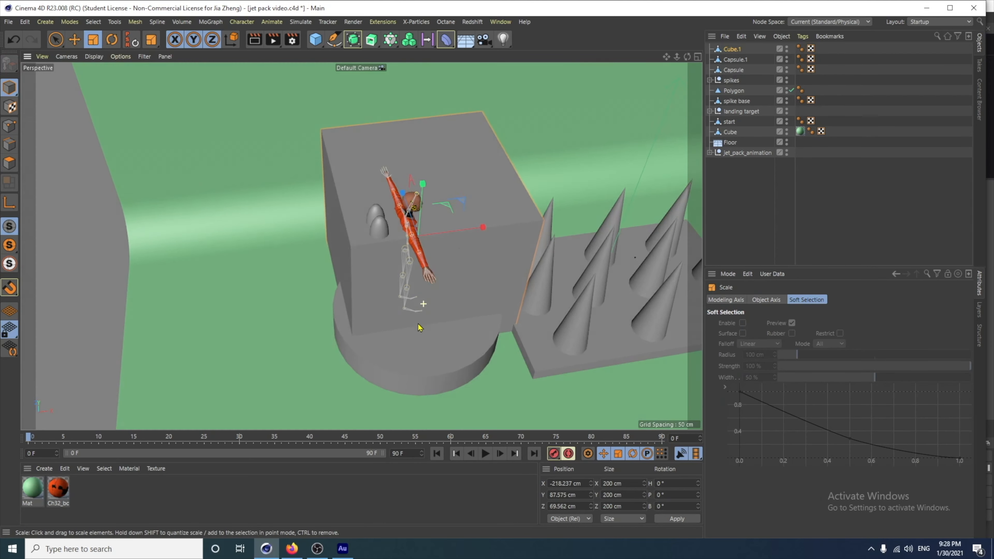
drag(475, 240, 420, 235)
alt+drag(392, 281, 482, 299)
drag(270, 214, 318, 231)
alt+drag(390, 278, 330, 253)
drag(353, 156, 357, 201)
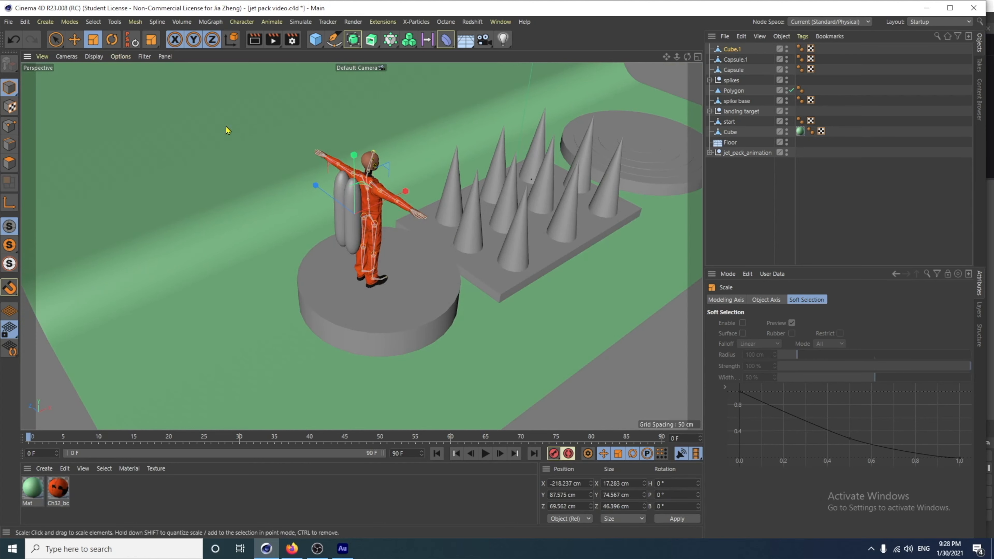
Step: Move the backplate cube between the capsules and the character's back at about X -269, Y 162, Z -16 cm
click(74, 39)
alt+drag(288, 250, 420, 307)
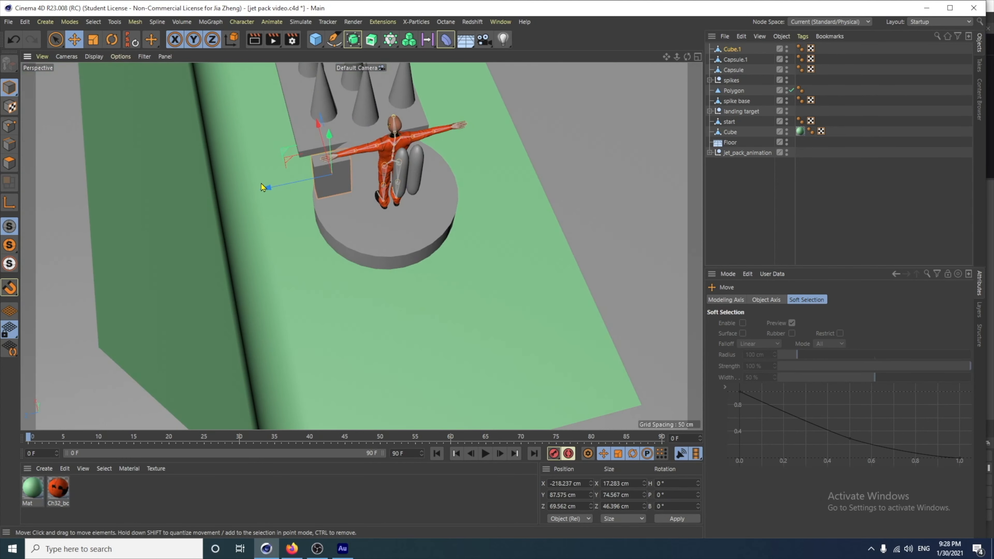
drag(336, 188, 225, 141)
drag(466, 182, 468, 117)
drag(525, 171, 496, 170)
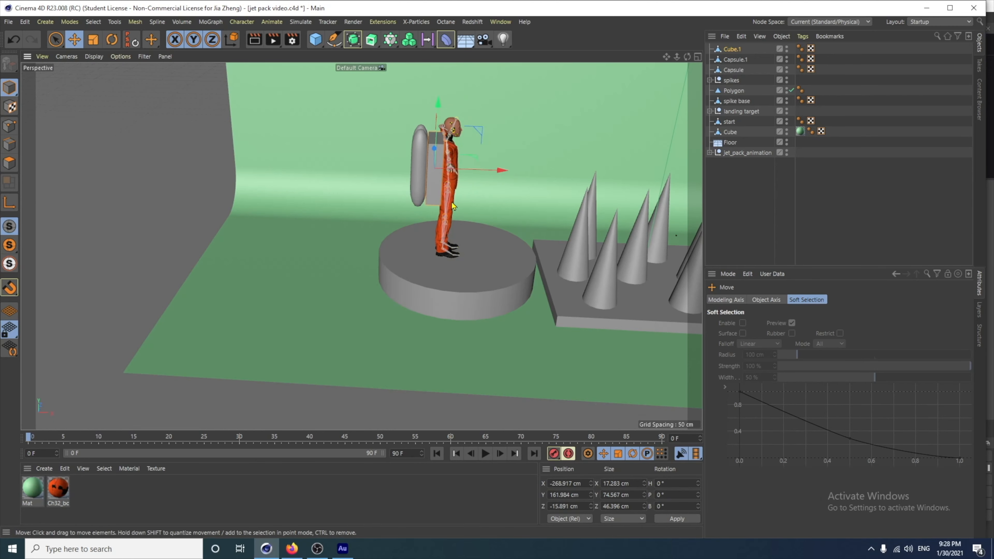
Step: Thin the backplate cube to about 7.5 cm in X and fit it against the capsules at about X -276, Y 162, Z -10 cm
alt+drag(452, 203, 420, 238)
alt+right_drag(421, 182, 441, 148)
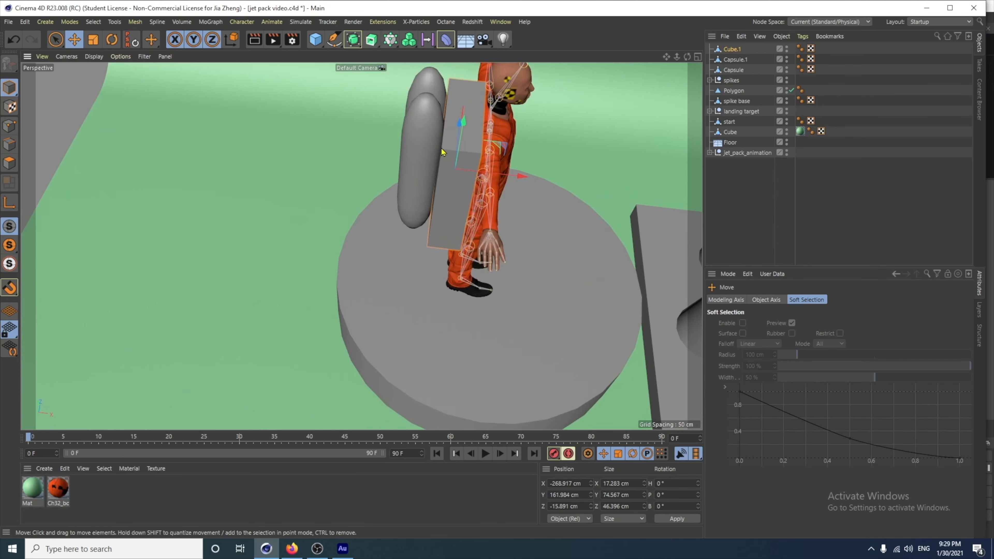
alt+drag(442, 152, 378, 220)
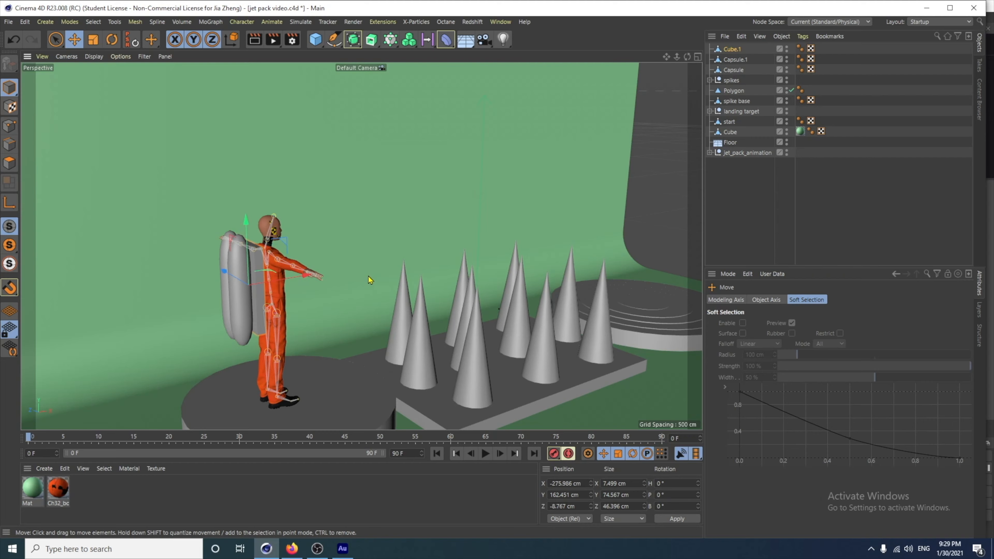
alt+drag(368, 276, 337, 302)
alt+middle_drag(288, 313, 407, 263)
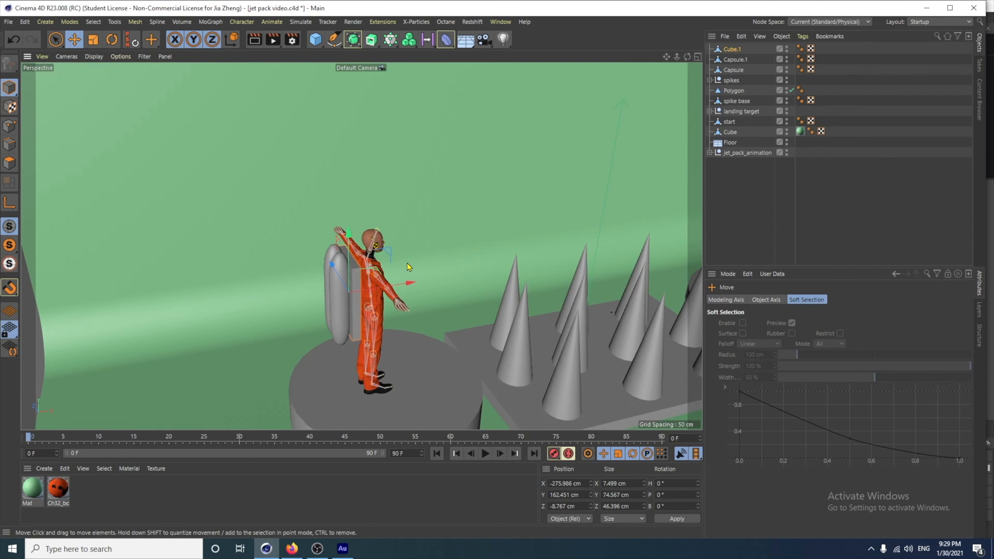
middle_click(514, 198)
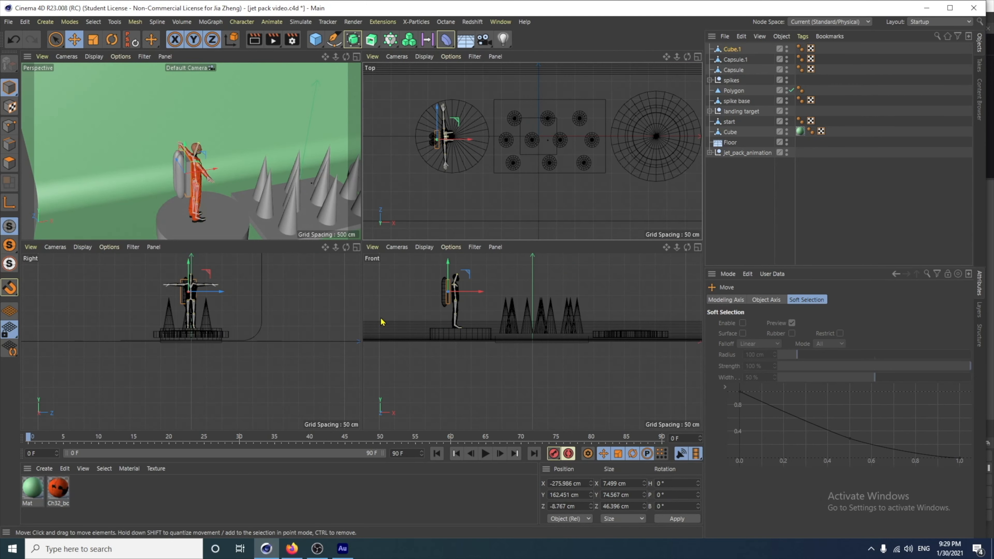
middle_click(262, 129)
alt+drag(410, 328, 317, 325)
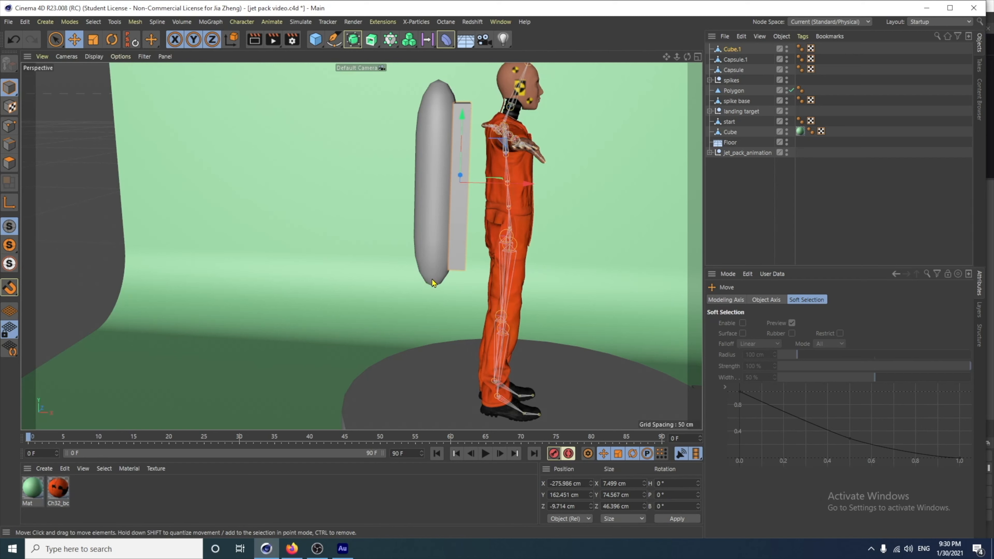
Step: Add a sphere and move it beneath the capsules to about X -289, Y 78, Z 0 cm
click(317, 40)
click(516, 72)
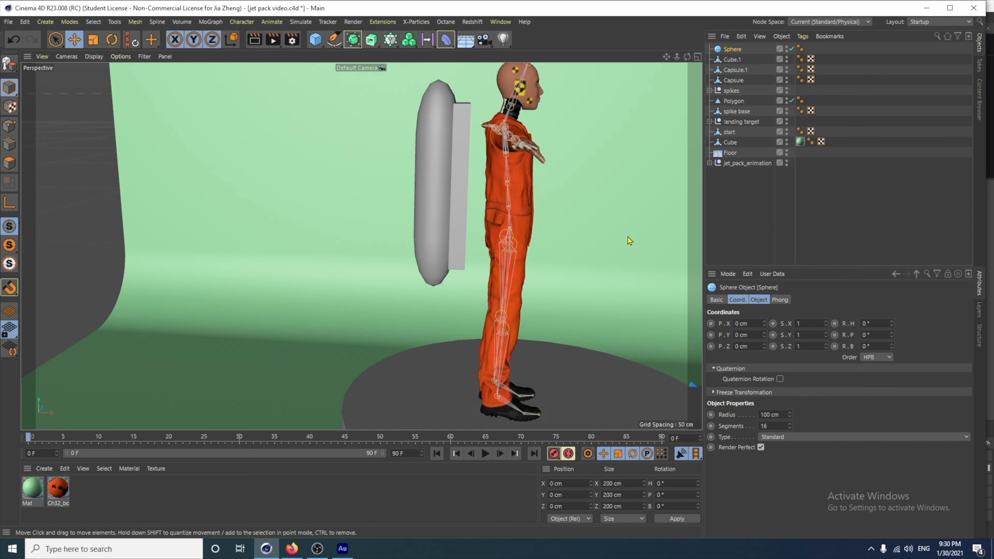
alt+right_drag(611, 277, 608, 345)
alt+middle_drag(607, 345, 505, 332)
drag(681, 356, 446, 341)
alt+drag(393, 372, 532, 372)
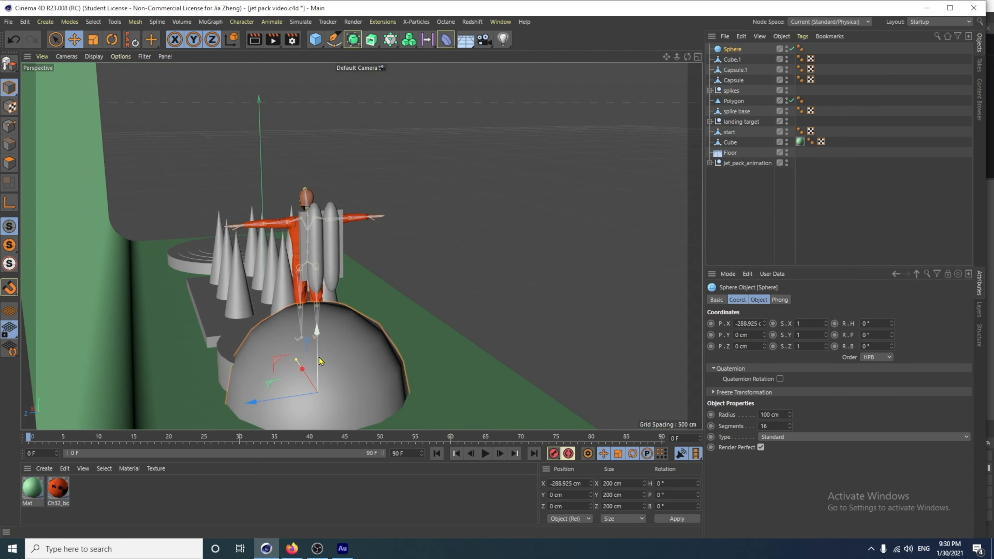
drag(321, 362, 319, 284)
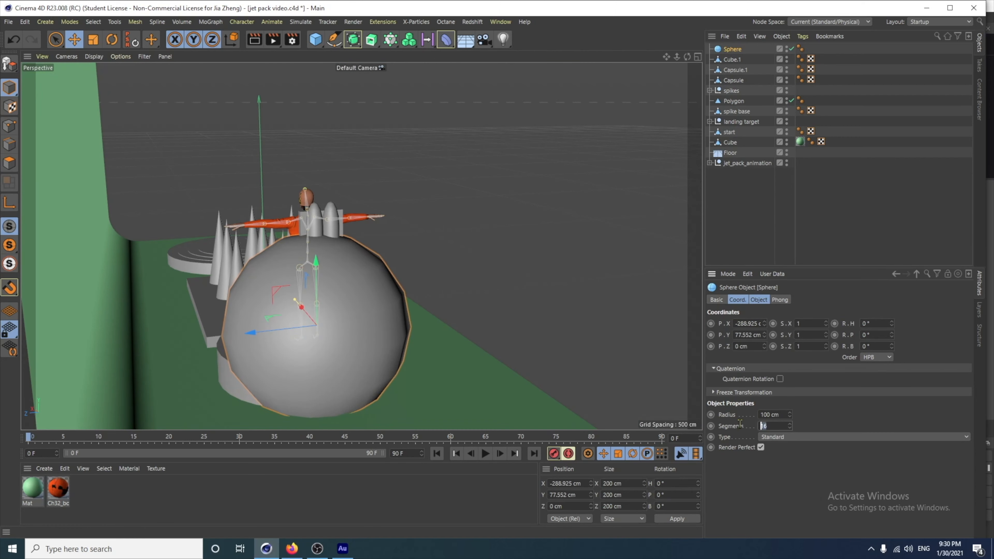
Step: Set the sphere to 32 segments and a 3 cm radius, and move it to the first capsule's lower tip at about Y 116 cm
key(Return)
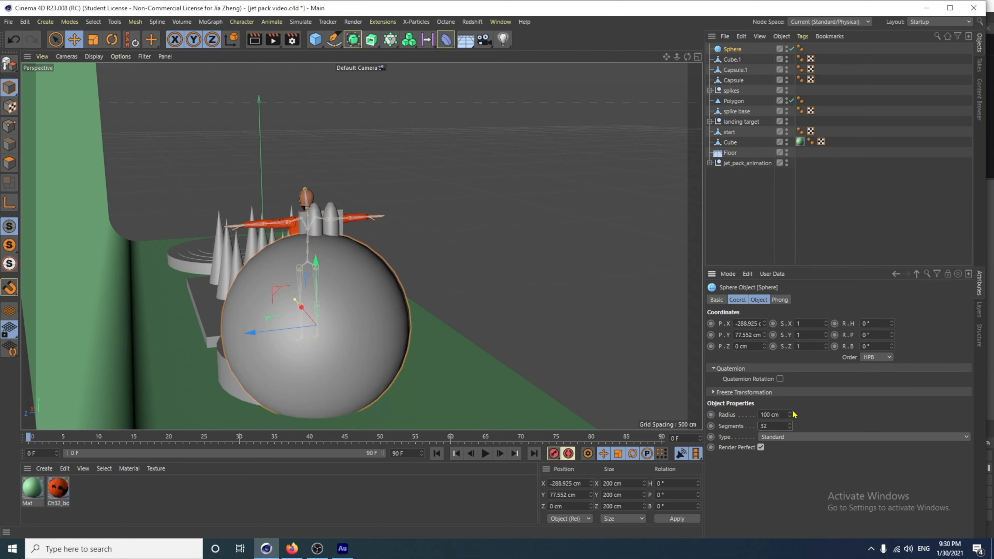
drag(789, 417, 742, 417)
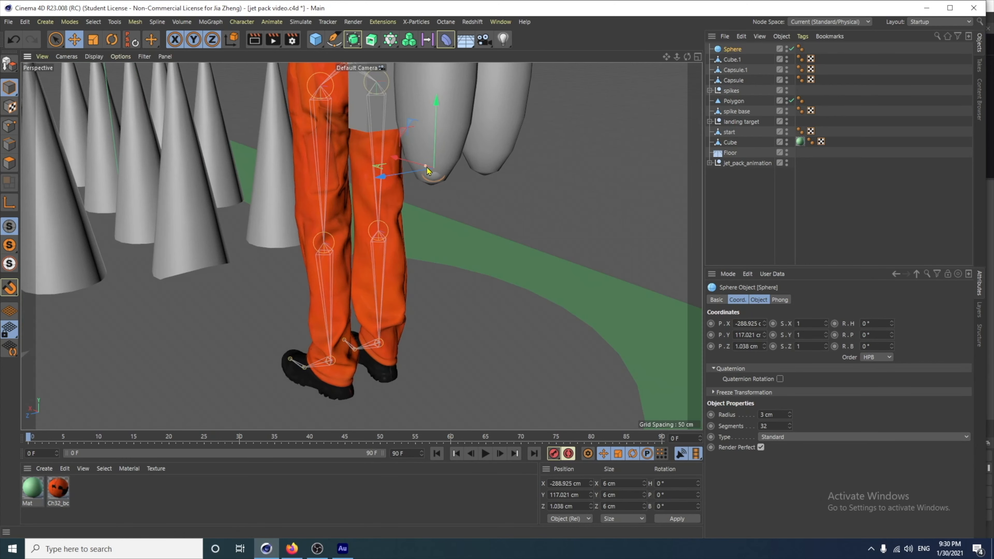
alt+drag(406, 204, 500, 274)
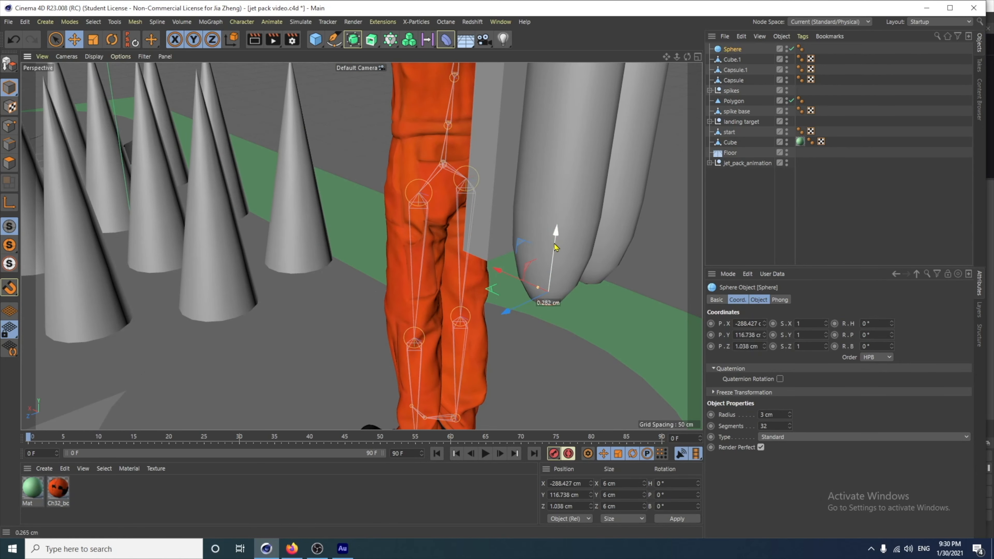
drag(555, 246, 555, 252)
alt+drag(562, 302, 503, 276)
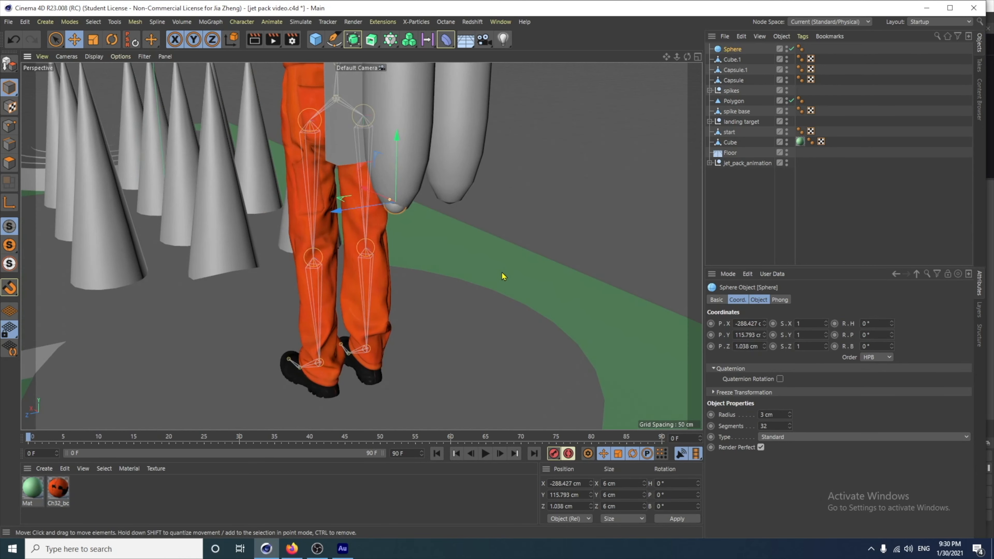
Step: Fine-tune the sphere's position in the capsule's tip to about X -288.3, Y 115.3, Z 0.3 cm
scroll(424, 208, up, 4)
drag(329, 201, 337, 199)
drag(373, 140, 373, 144)
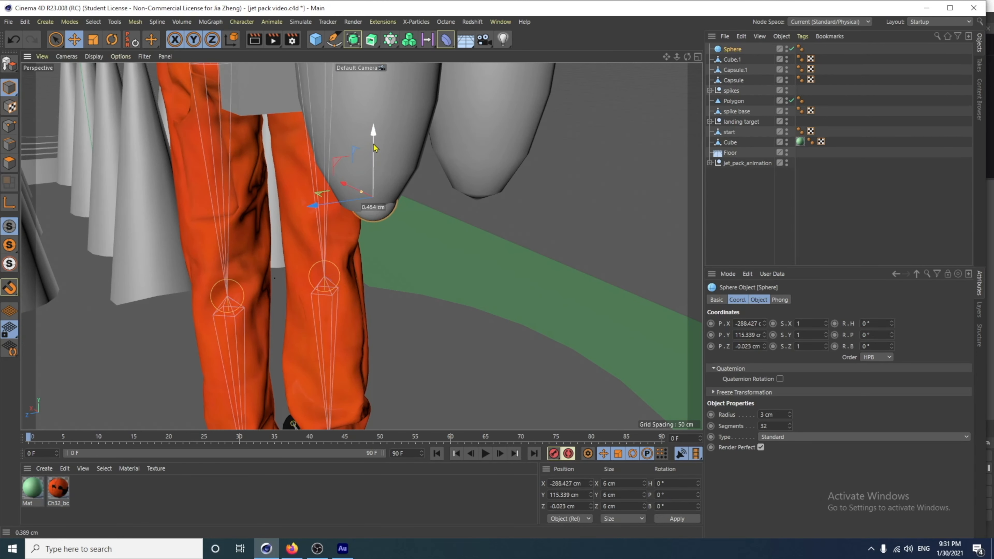
drag(332, 209, 327, 209)
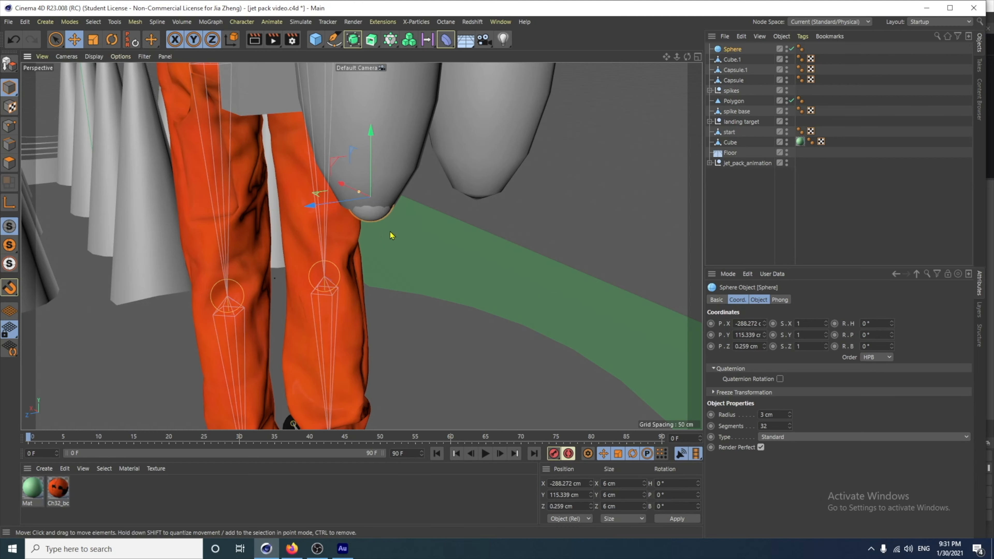
Step: Duplicate the small sphere and move the copy sideways to the lower tip of the second capsule
alt+drag(391, 235, 438, 246)
alt+drag(329, 274, 392, 233)
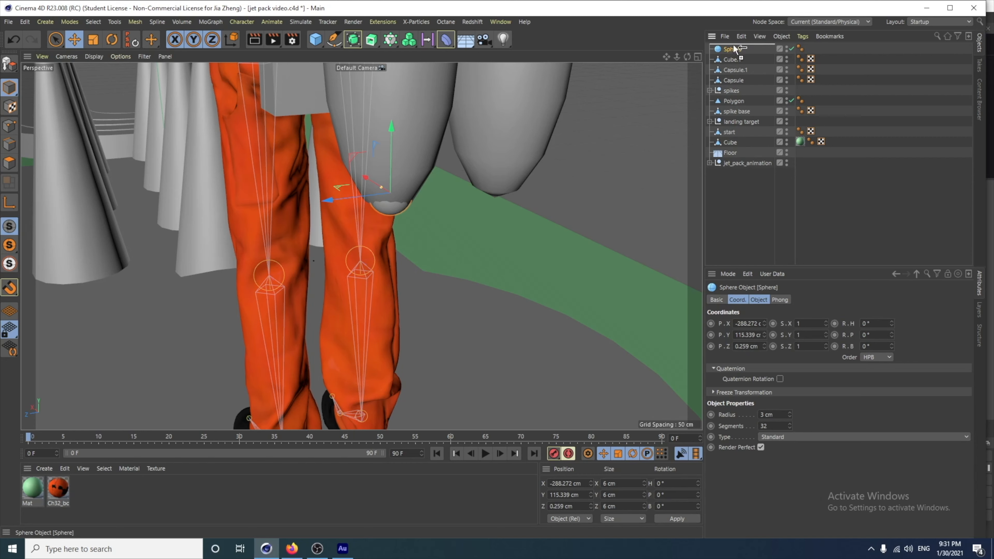
ctrl+drag(734, 49, 734, 50)
drag(330, 200, 443, 189)
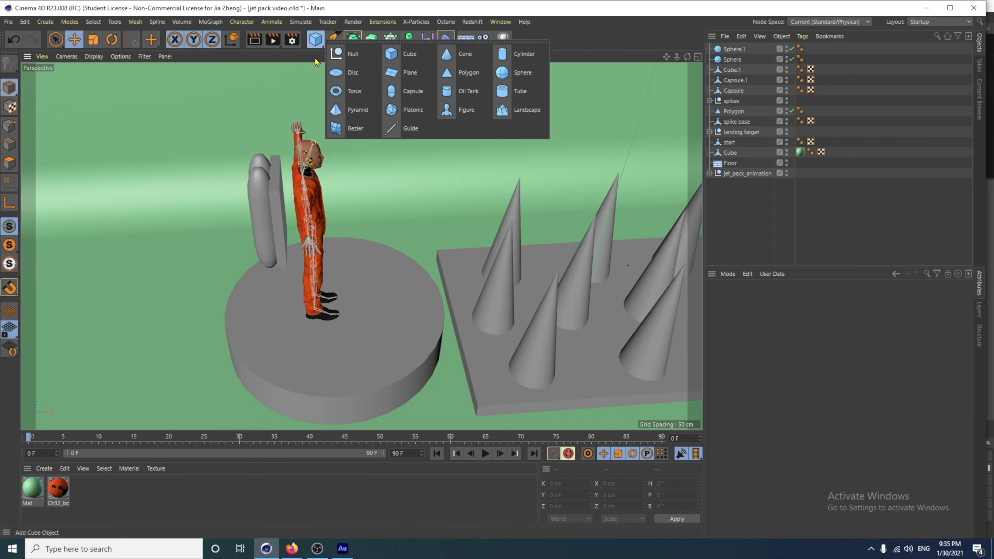
Step: Add a torus and slice it to a half ring from 0° to 180°
click(338, 91)
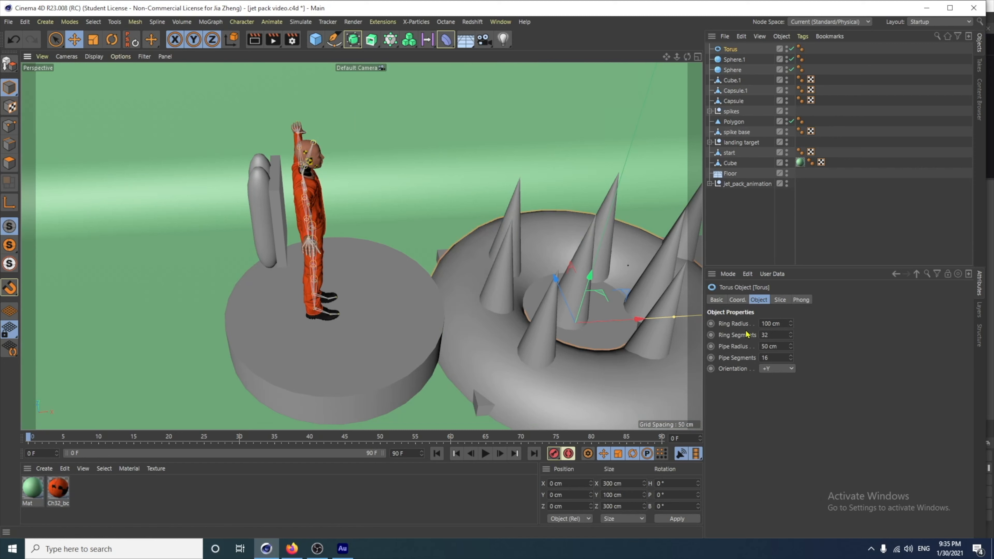
click(780, 300)
click(755, 323)
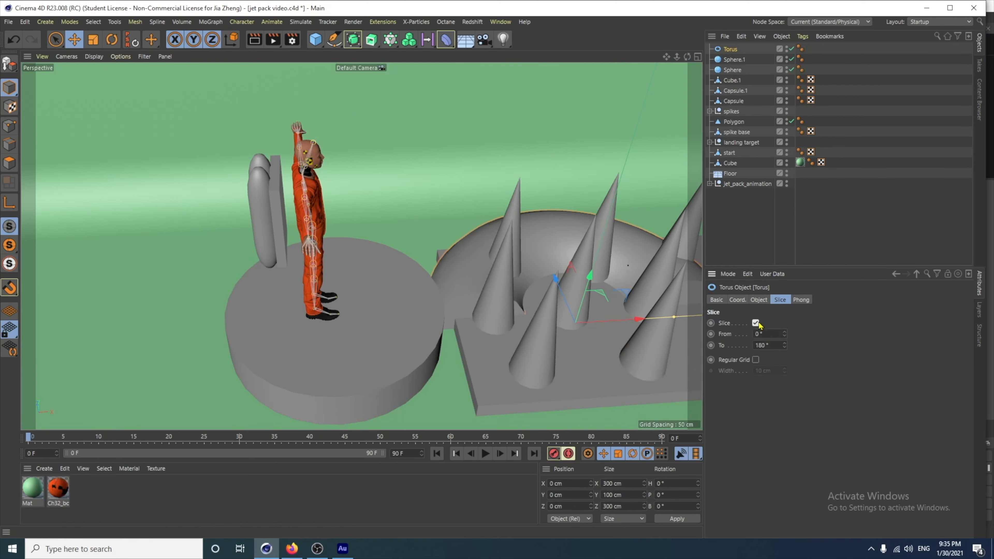
Step: Rotate the half torus to a heading of about -93° and move it beside the jet pack at about X -287, Y 86, Z 16 cm
key(r)
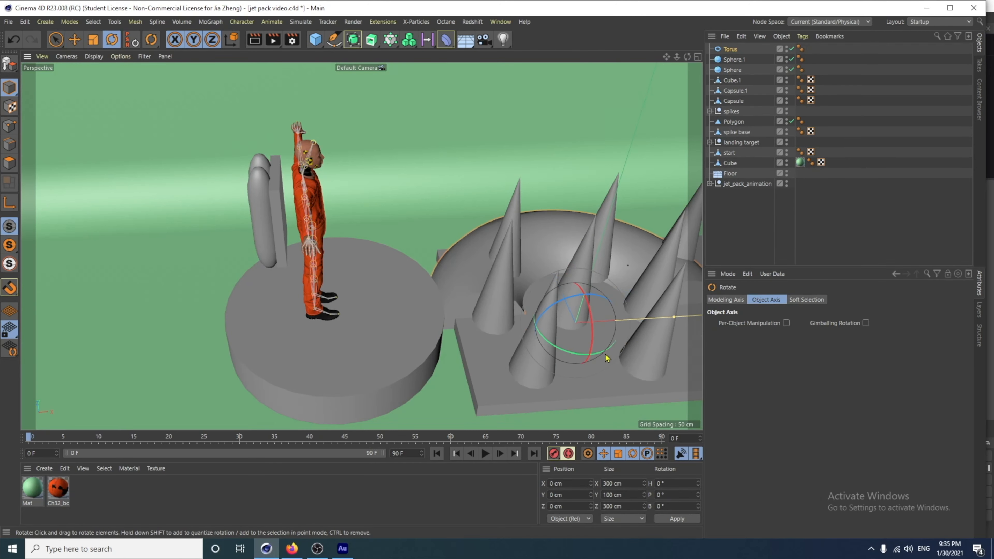
drag(570, 359, 341, 276)
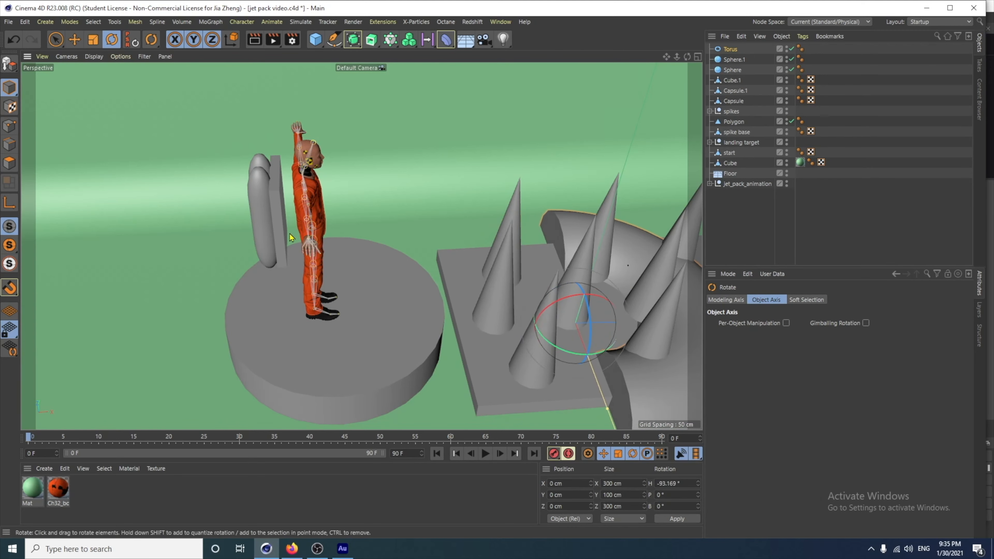
click(75, 39)
drag(626, 322, 276, 219)
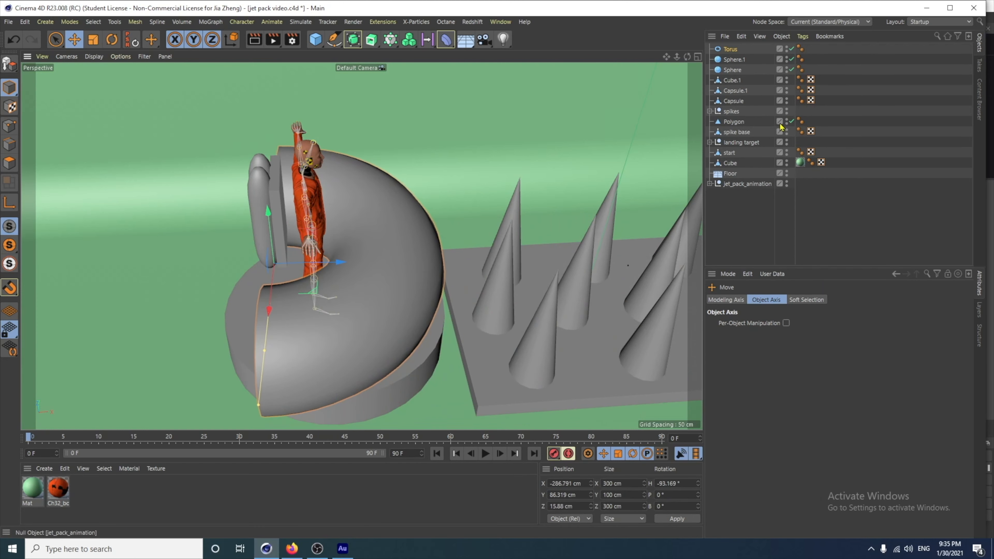
Step: Set the torus to a 7 cm pipe radius, 49 ring segments and a 104 cm ring radius
click(745, 49)
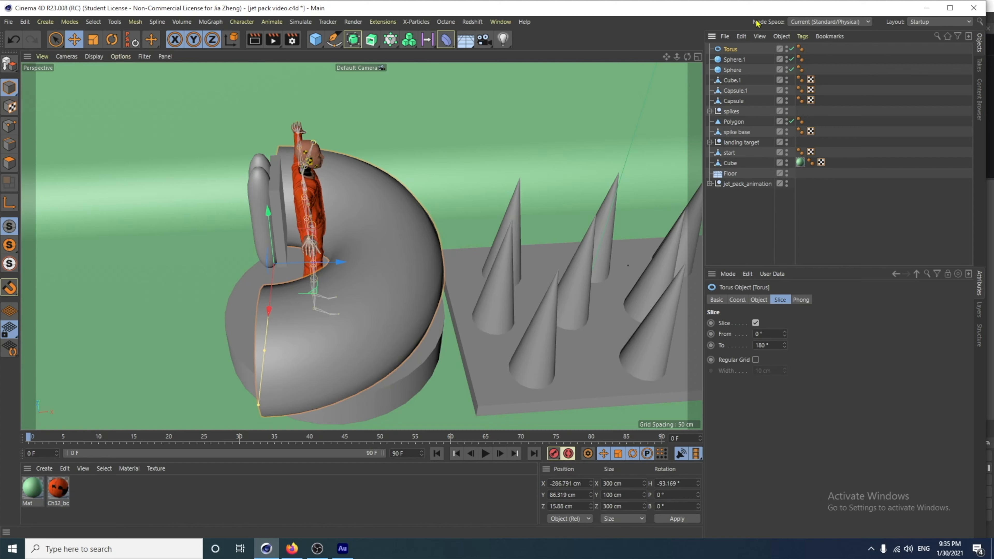
click(759, 300)
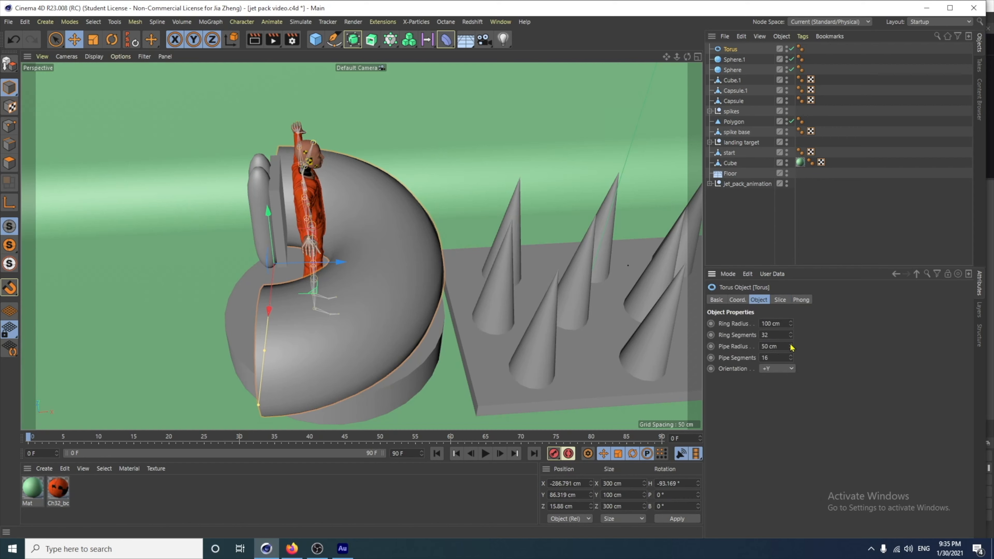
drag(792, 351, 792, 368)
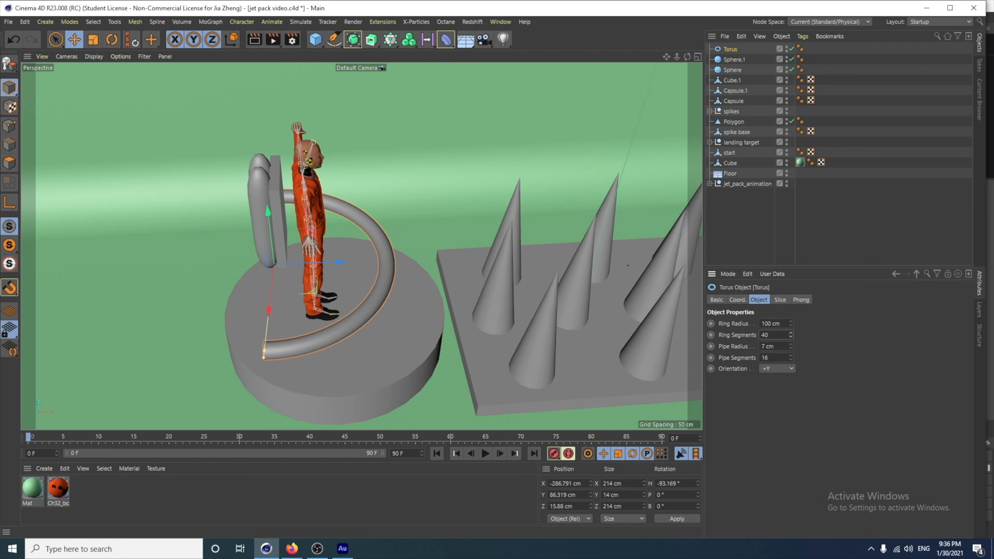
drag(790, 323, 791, 322)
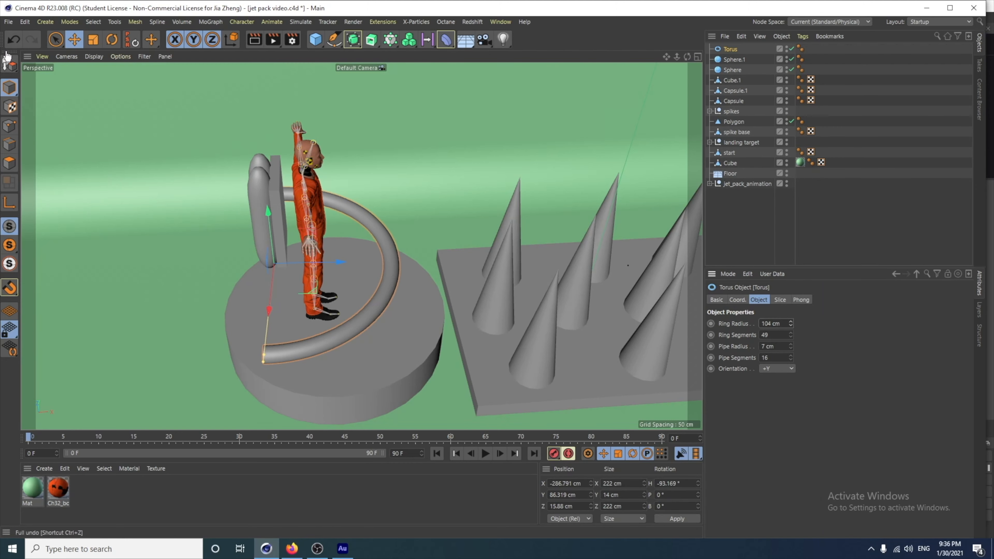
Step: Make the torus editable and scale it along X to about 48 cm
click(9, 63)
click(94, 40)
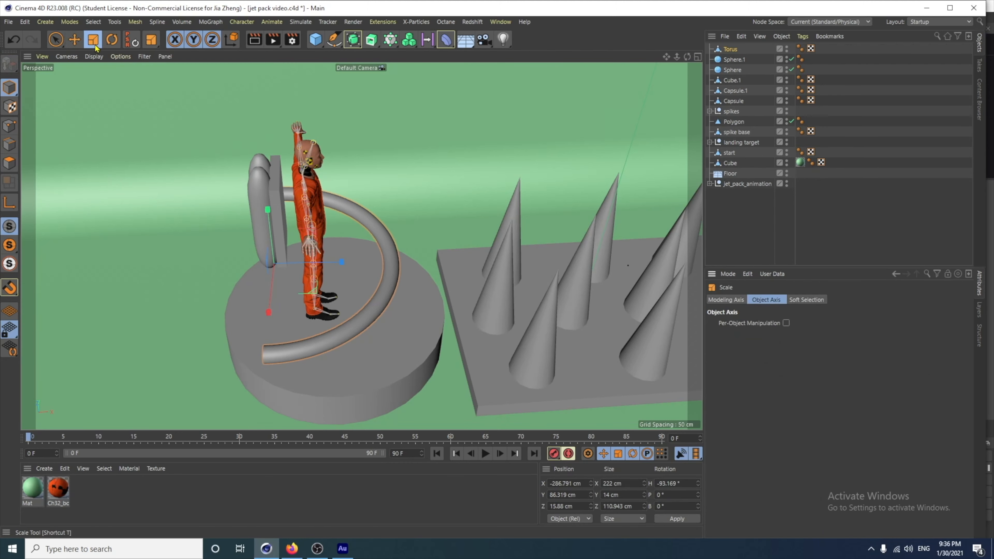
scroll(253, 259, up, 6)
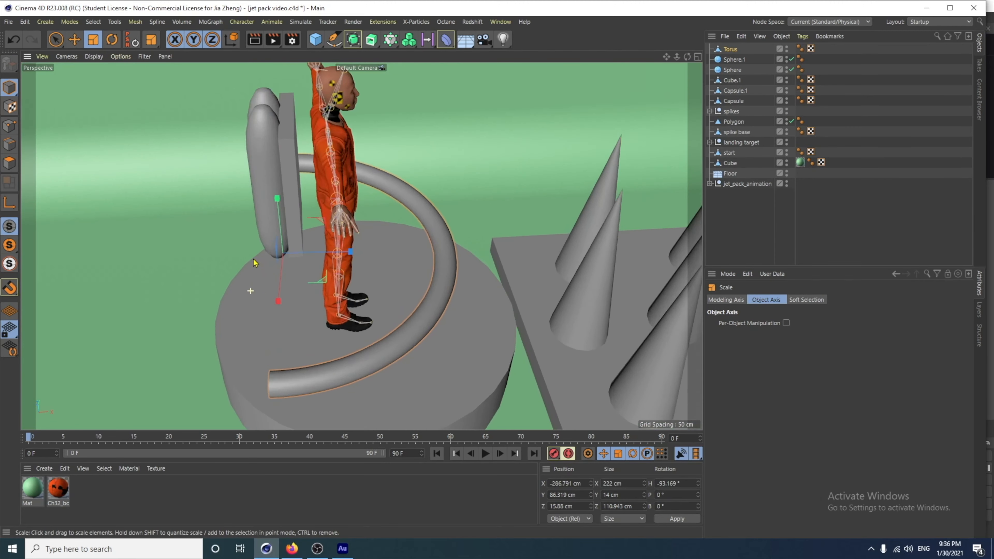
mouse_move(290, 300)
mouse_down()
mouse_move(293, 274)
mouse_move(332, 286)
mouse_move(297, 286)
mouse_up()
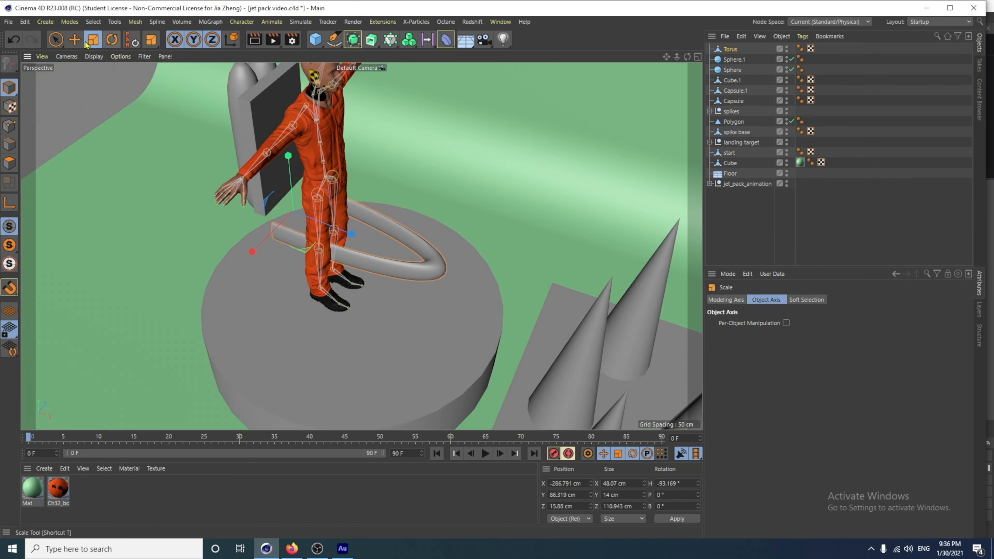
Step: Move the torus up around the character's waist to about X -269.4, Y 138.9, Z -7.4 cm
click(56, 39)
click(72, 41)
drag(290, 176, 290, 120)
drag(265, 186, 249, 202)
drag(273, 157, 315, 183)
drag(267, 196, 260, 203)
Step: Shift the character's jet_pack_animation null slightly sideways to line it up with the half ring and back plate
alt+drag(379, 204, 479, 206)
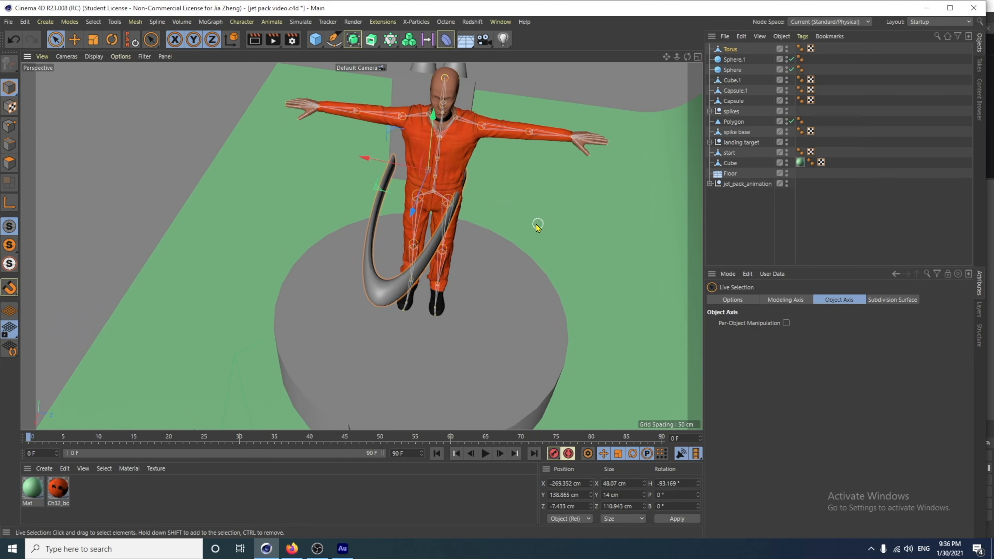
click(745, 184)
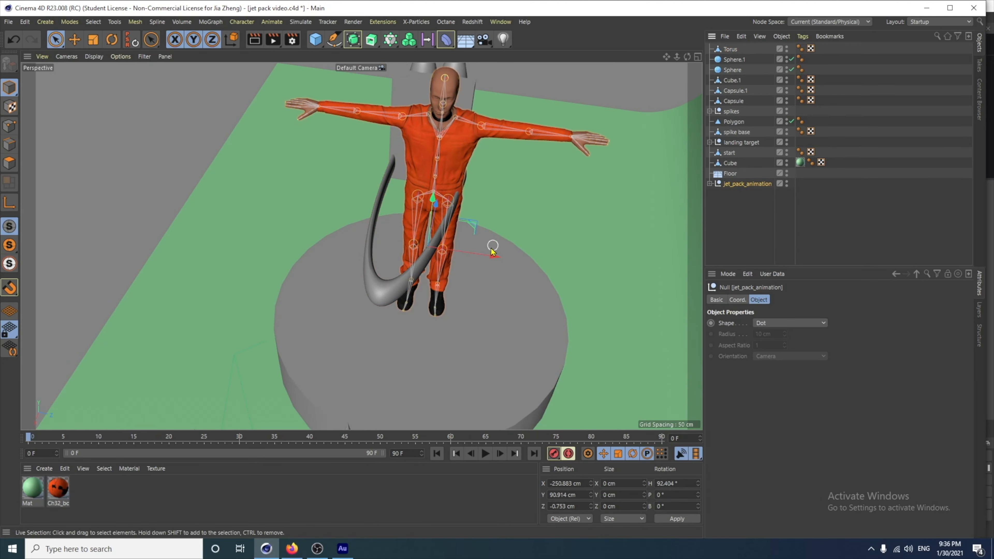
drag(487, 255, 472, 248)
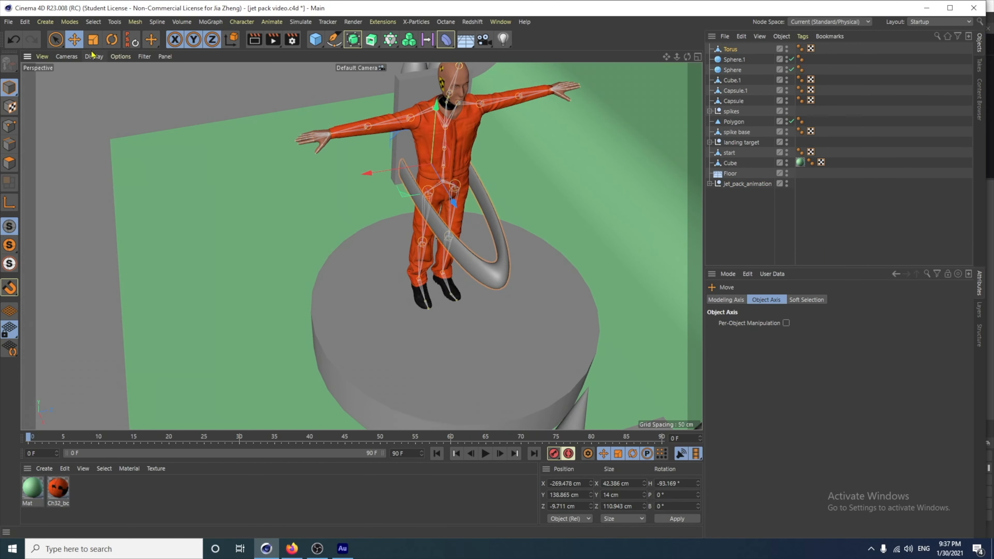
Step: Scale the torus along Z to about 38 cm so it wraps closely around the waist like a belt
click(93, 39)
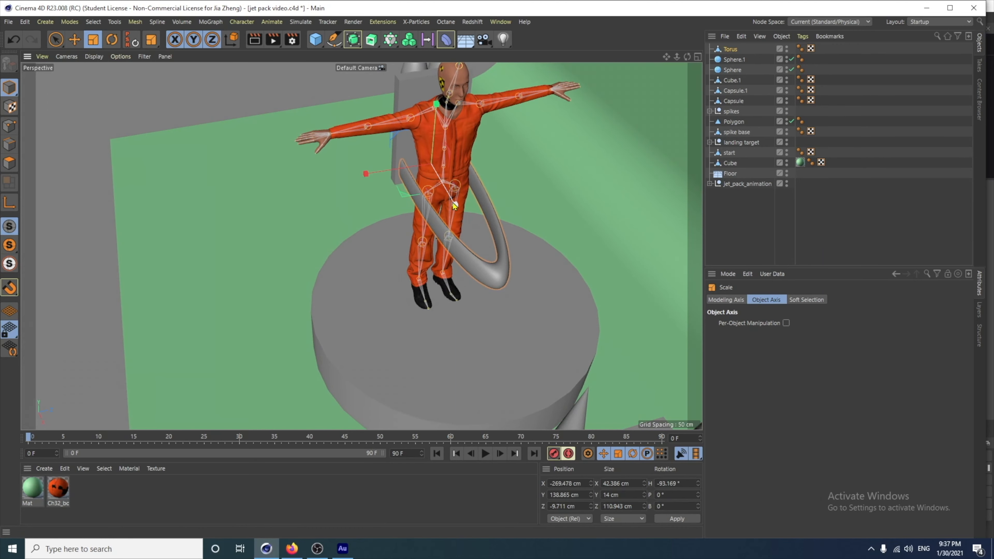
drag(454, 204, 441, 187)
drag(438, 181, 439, 180)
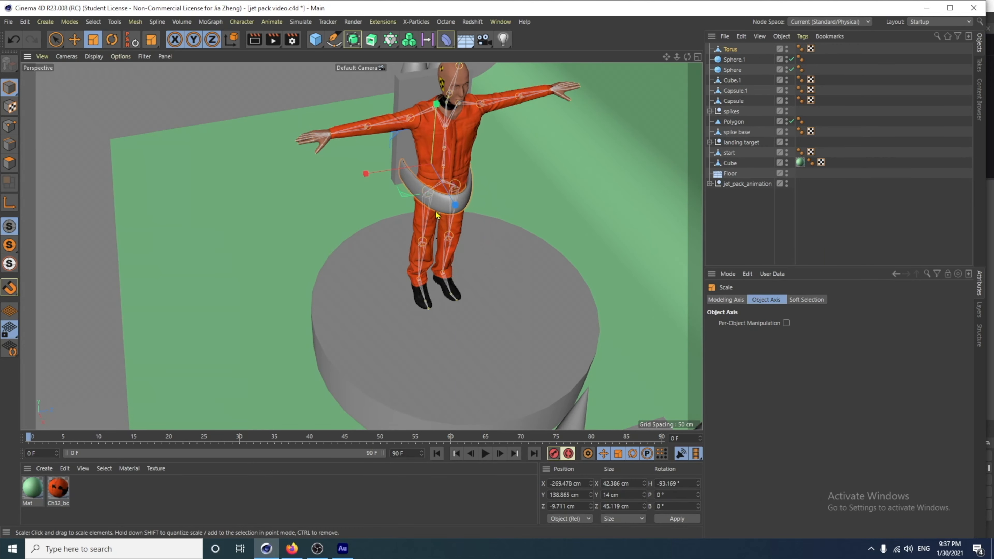
alt+drag(432, 220, 506, 244)
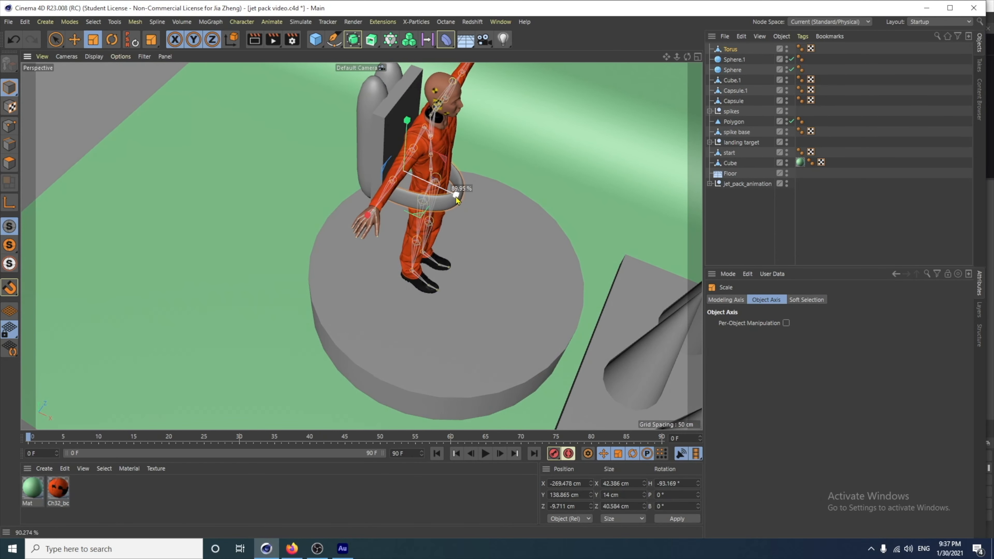
Step: Move the belt to about X -271.5, Y 149.5, Z -9.7 cm against the back plate, with a heading of about -91.3°
click(74, 39)
drag(421, 188, 458, 201)
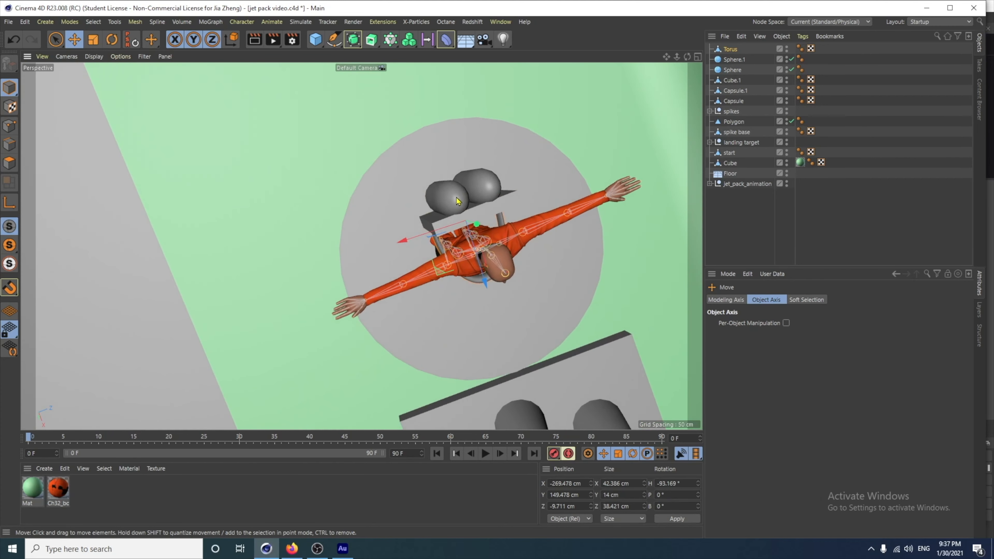
alt+drag(547, 241, 308, 305)
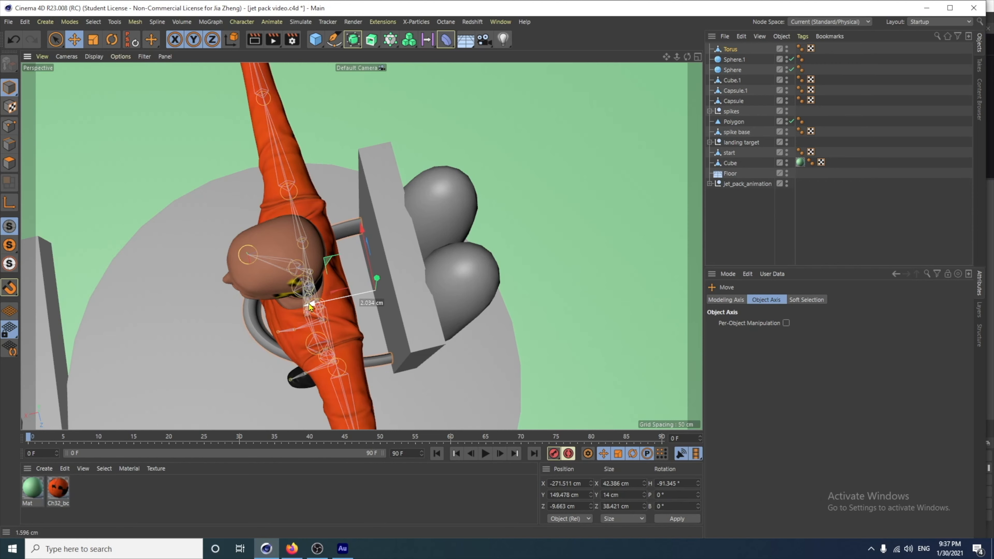
alt+drag(402, 380, 313, 396)
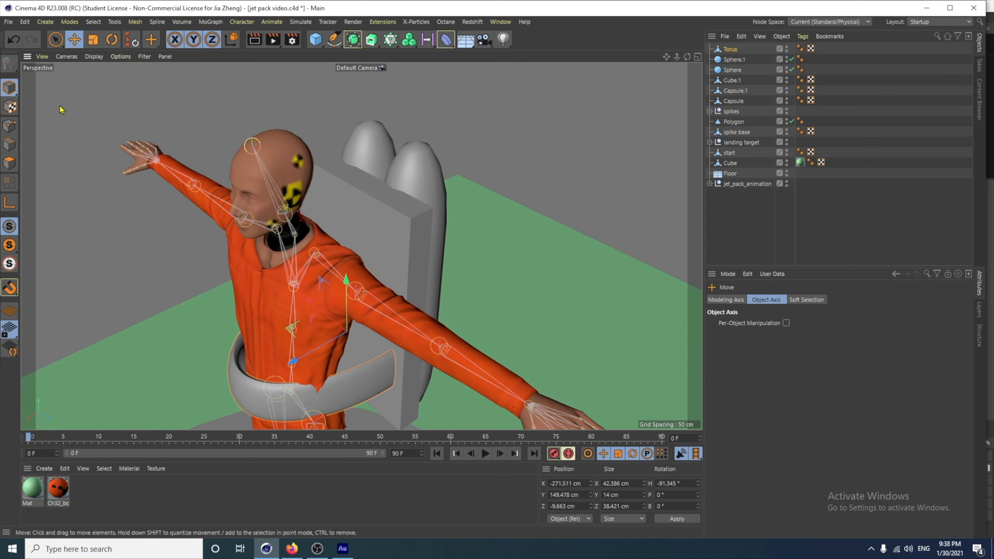
Step: Enlarge the belt around the character's body to about 45 cm along X and 41 cm along Z
click(93, 39)
drag(292, 361, 287, 368)
drag(308, 301, 305, 298)
alt+drag(349, 368, 393, 357)
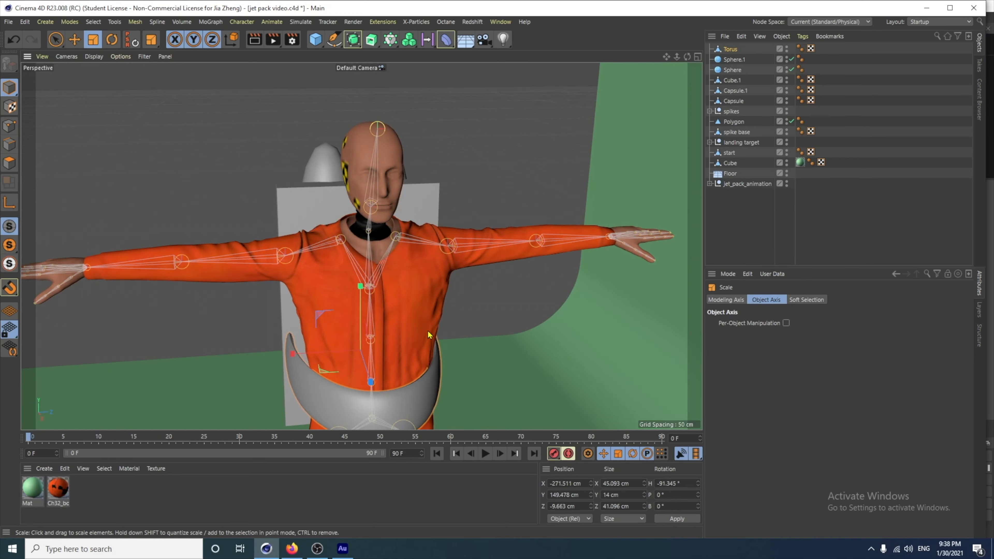
scroll(451, 333, down, 5)
mouse_move(453, 357)
alt+mouse_down()
mouse_move(455, 366)
mouse_move(467, 355)
alt+mouse_up()
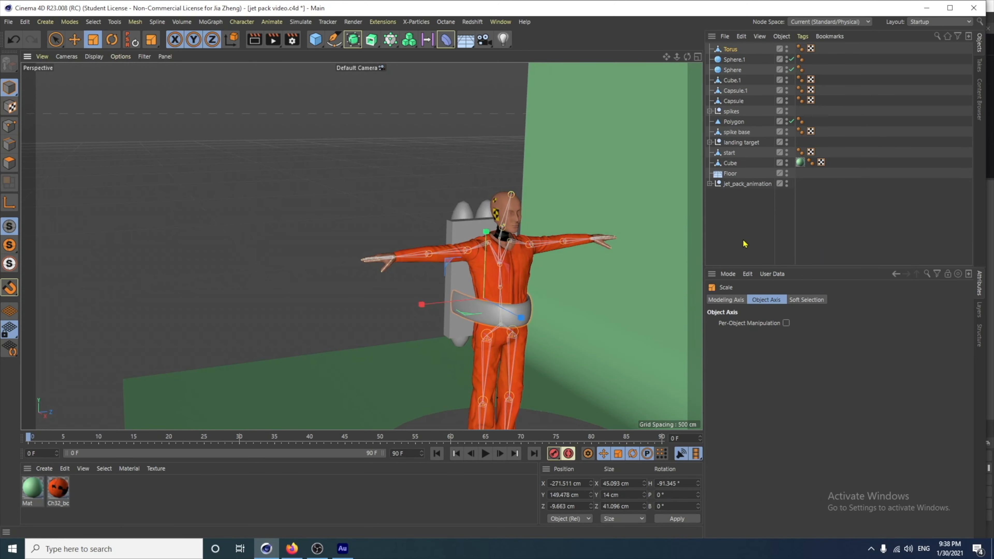
Step: Group the torus, both small spheres, Cube.1 and both capsules under a null named "jet pack"
click(733, 101)
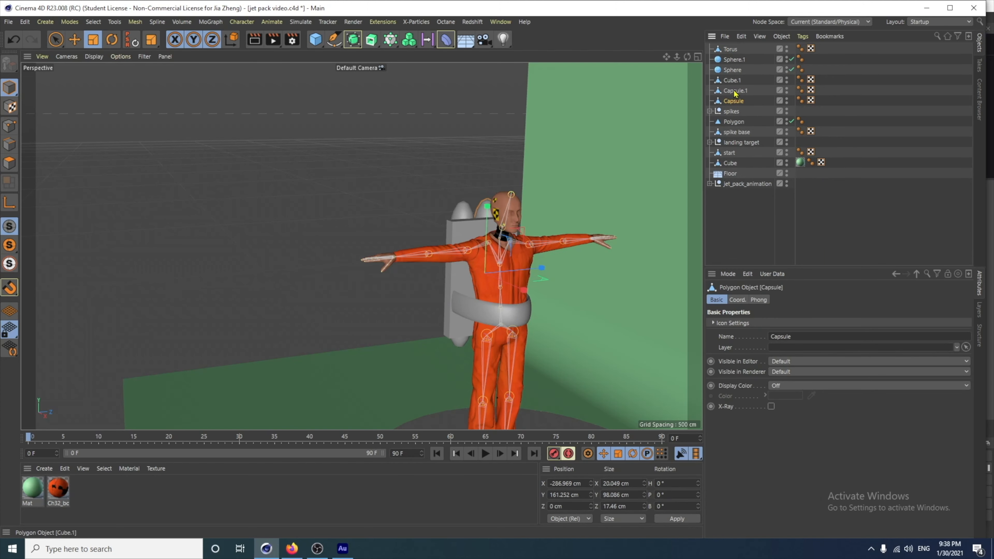
shift+click(730, 49)
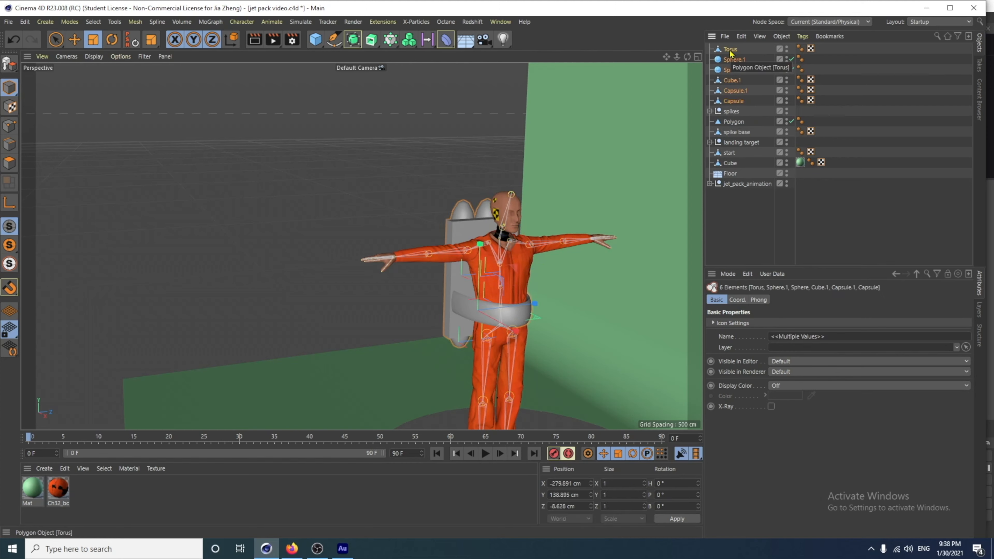
key(alt+g)
double_click(730, 50)
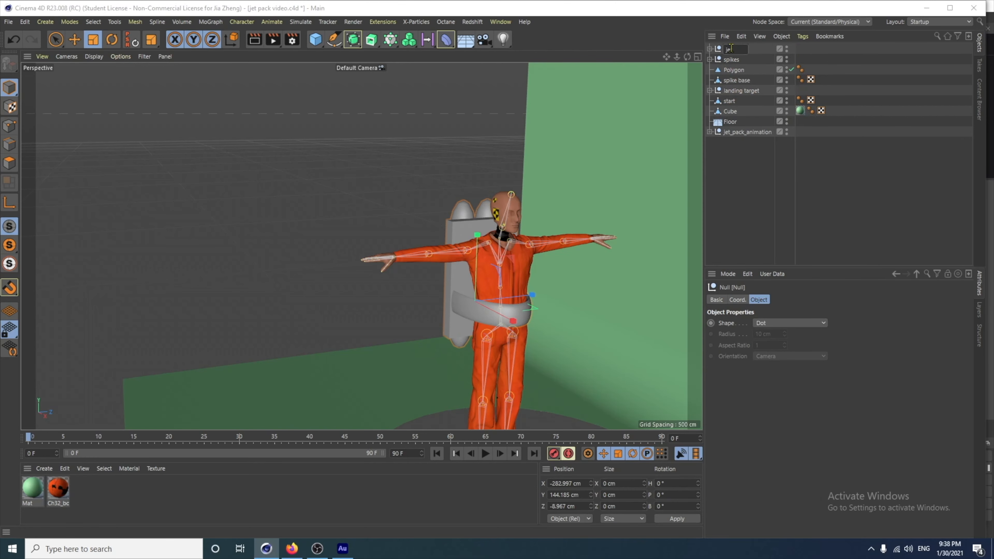
text(jet pack)
key(Return)
Step: Move the jet pack group onto the character's back at about X -276, Y 146.3, Z -7.2 cm
alt+drag(444, 333, 575, 330)
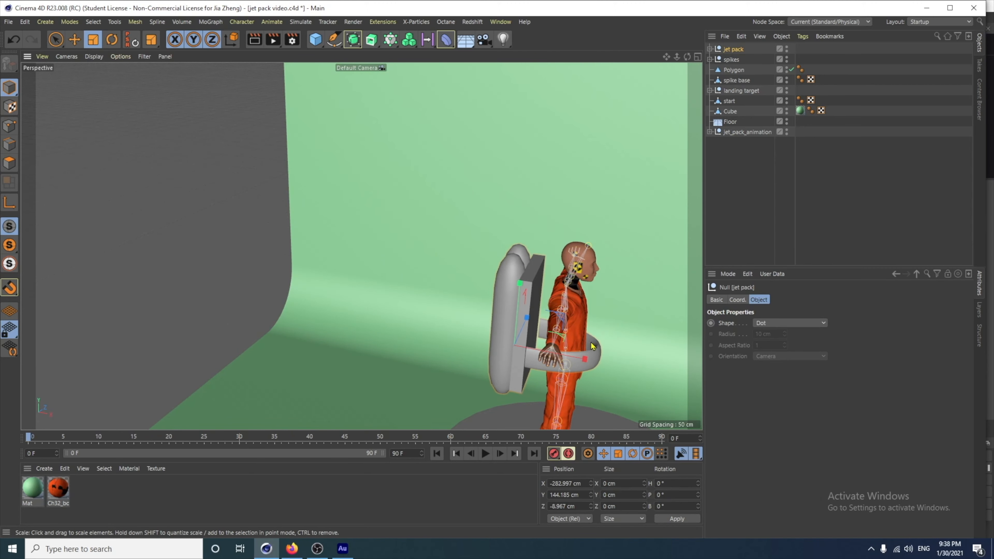
alt+drag(592, 346, 606, 276)
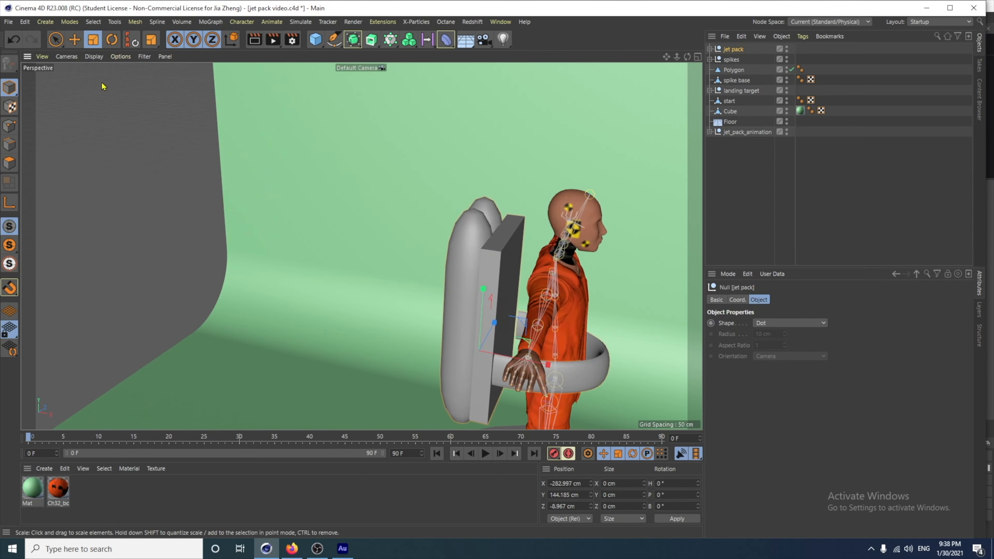
click(74, 39)
drag(527, 358, 468, 372)
drag(661, 361, 585, 273)
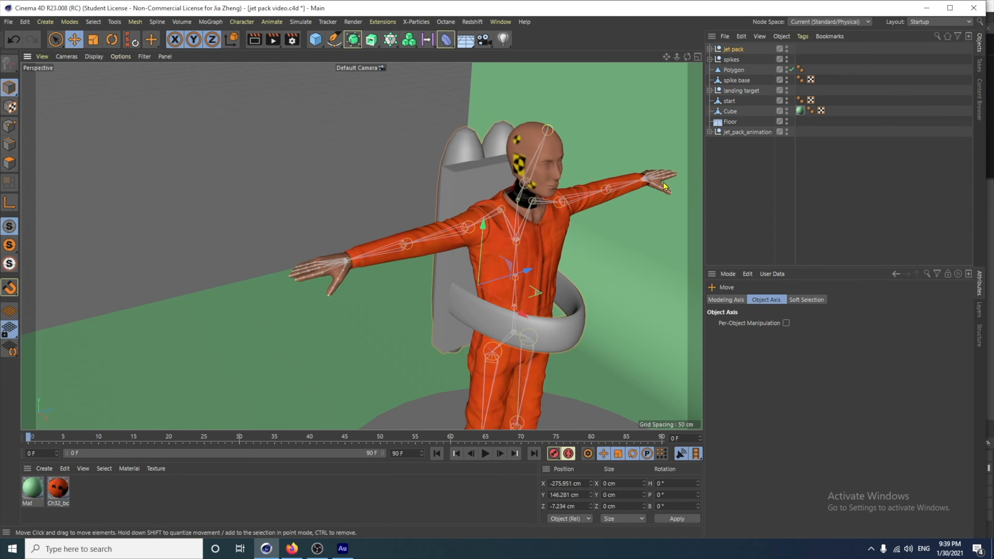
Step: Expand the character's joint hierarchy from the hips through the spine and select the mixamorig8_Spine2 joint
click(709, 132)
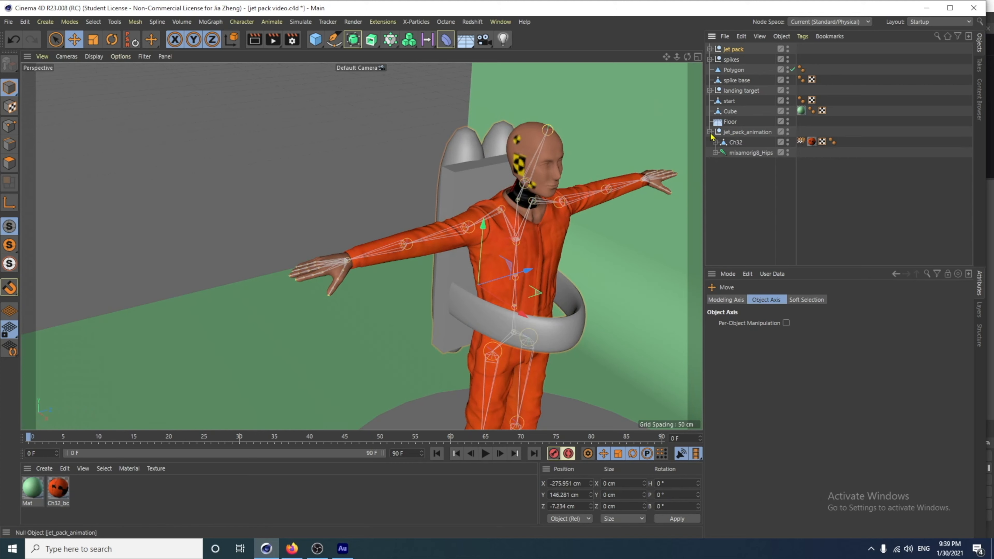
click(715, 154)
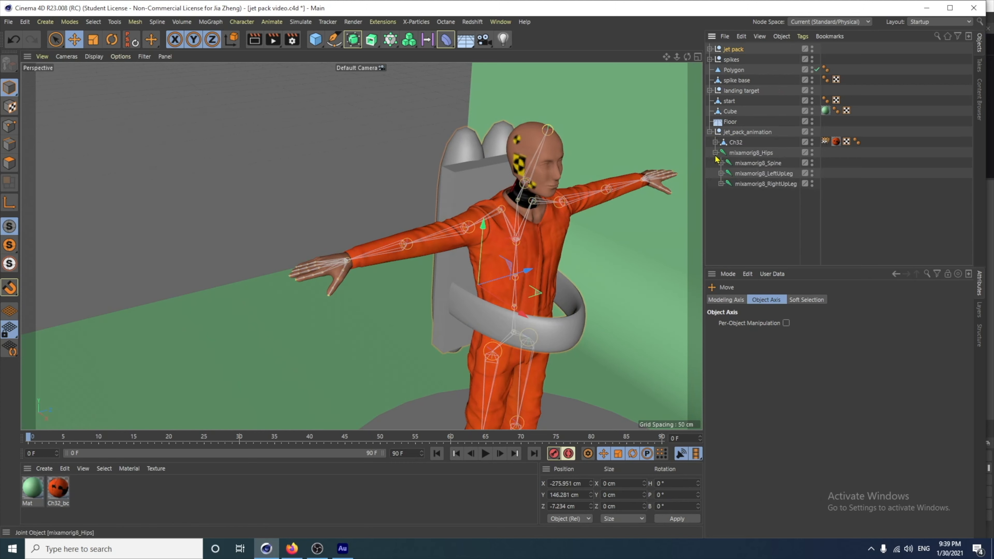
click(721, 164)
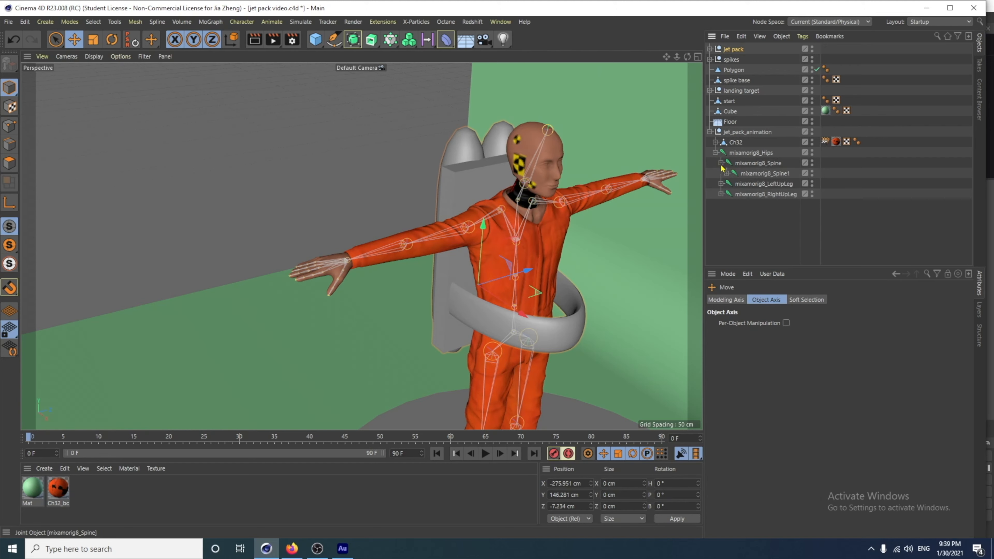
click(725, 175)
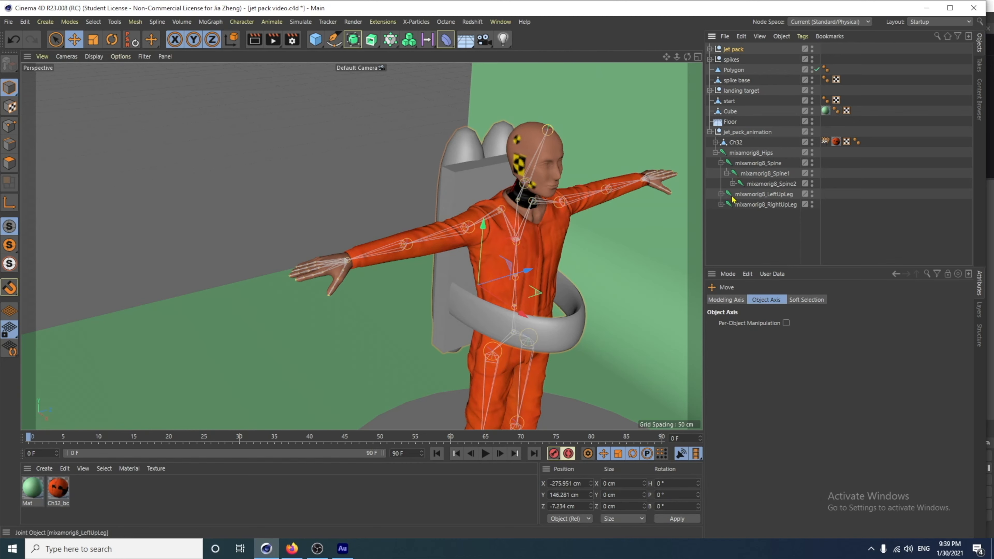
click(732, 184)
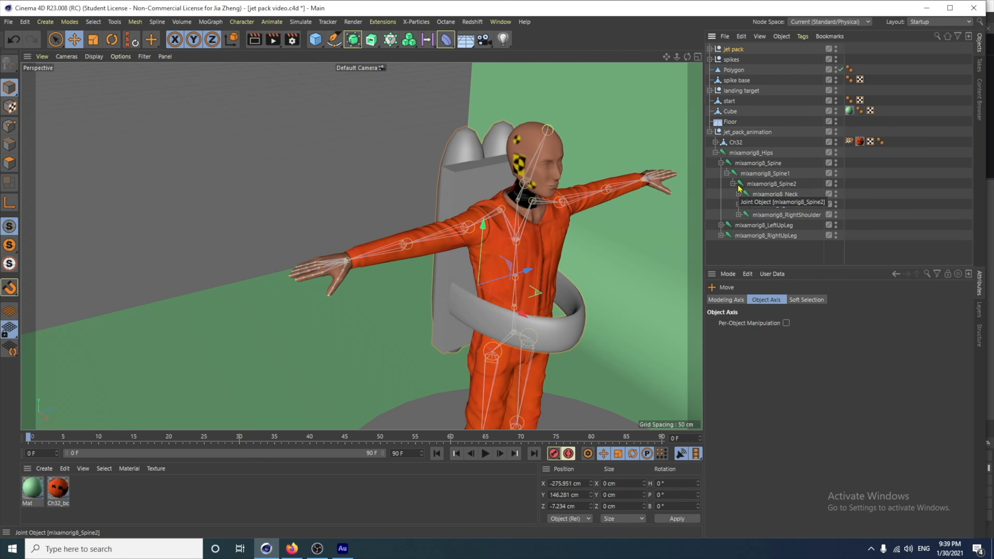
click(770, 184)
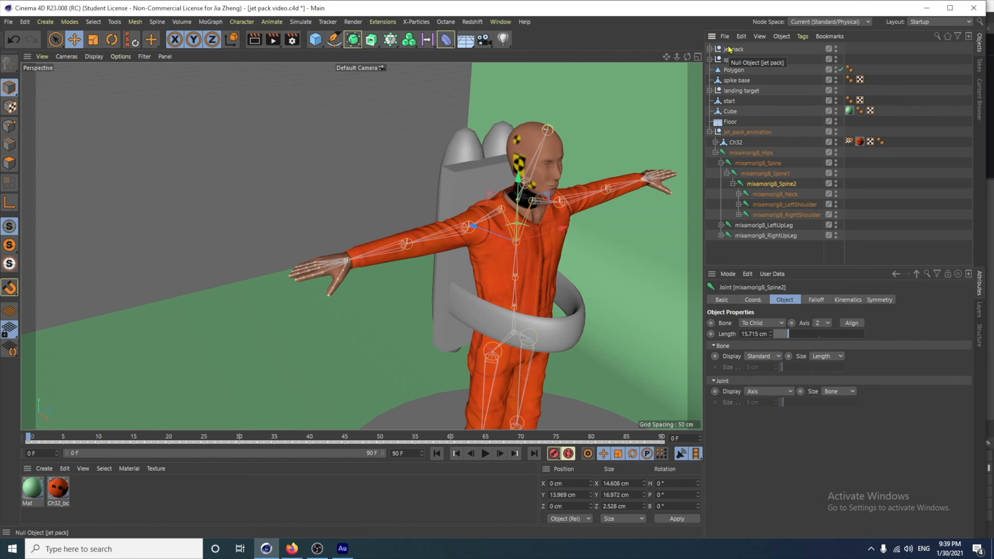
Step: Make the jet pack group a child of the mixamorig8_Spine2 joint and play the animation to check that it follows the body
drag(733, 49, 789, 183)
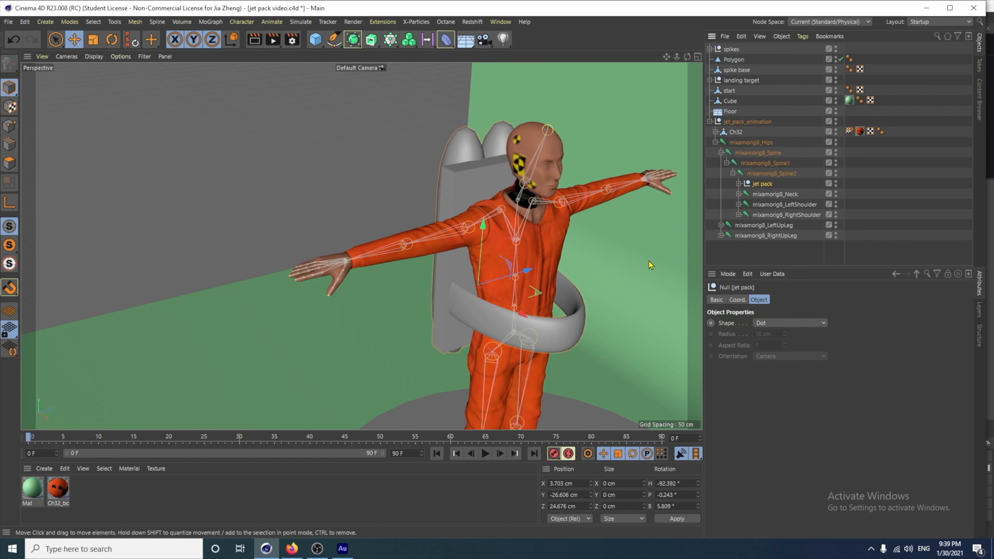
alt+drag(525, 248, 535, 272)
scroll(536, 272, down, 10)
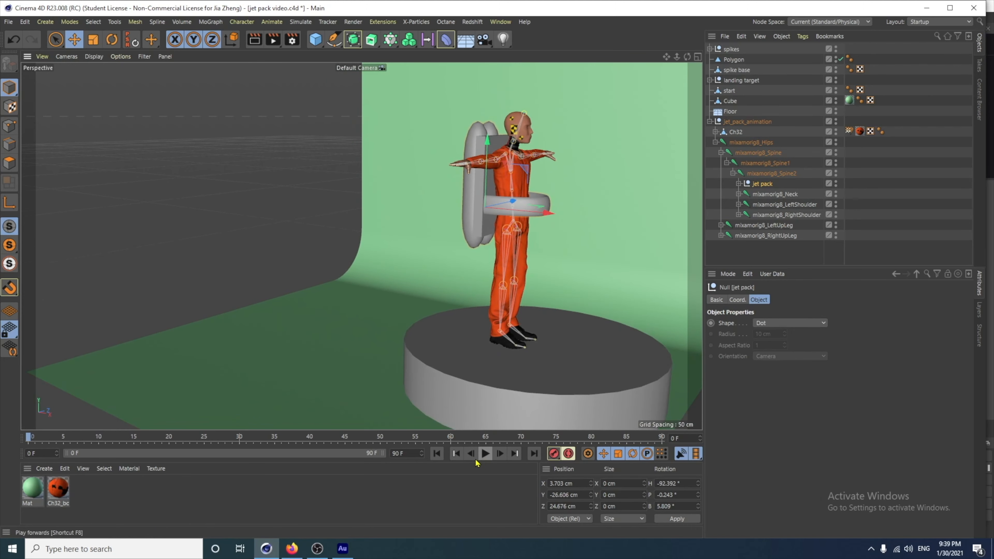
click(483, 456)
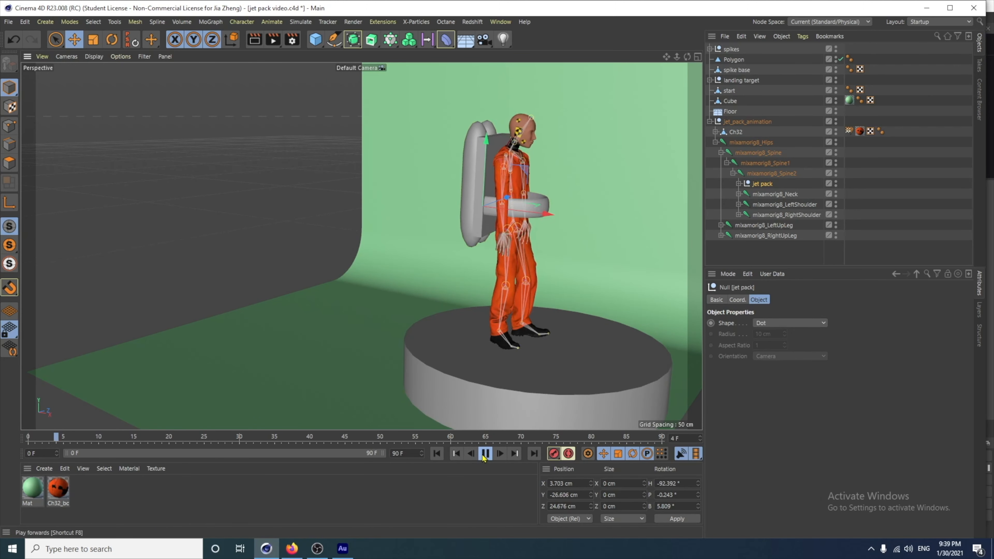
alt+drag(460, 321, 386, 323)
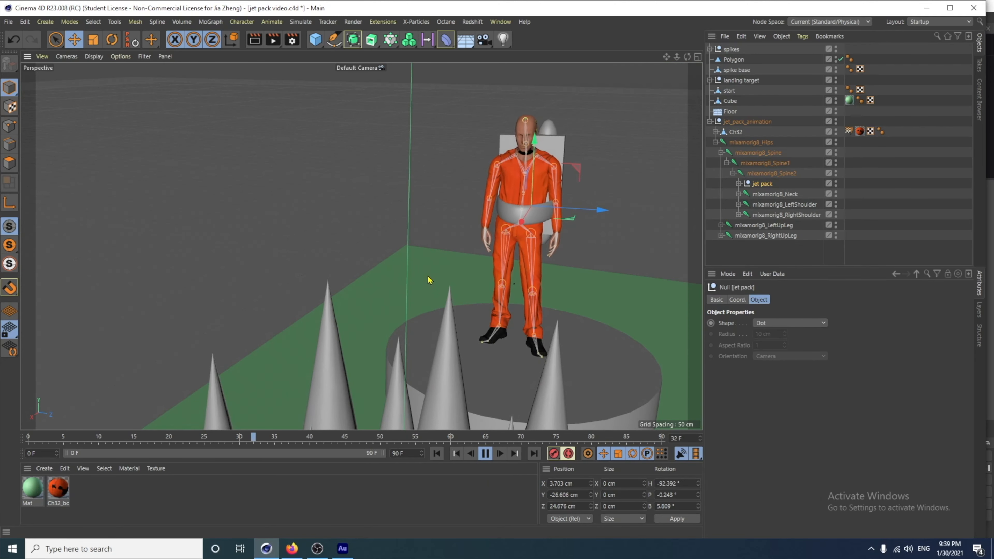
click(485, 453)
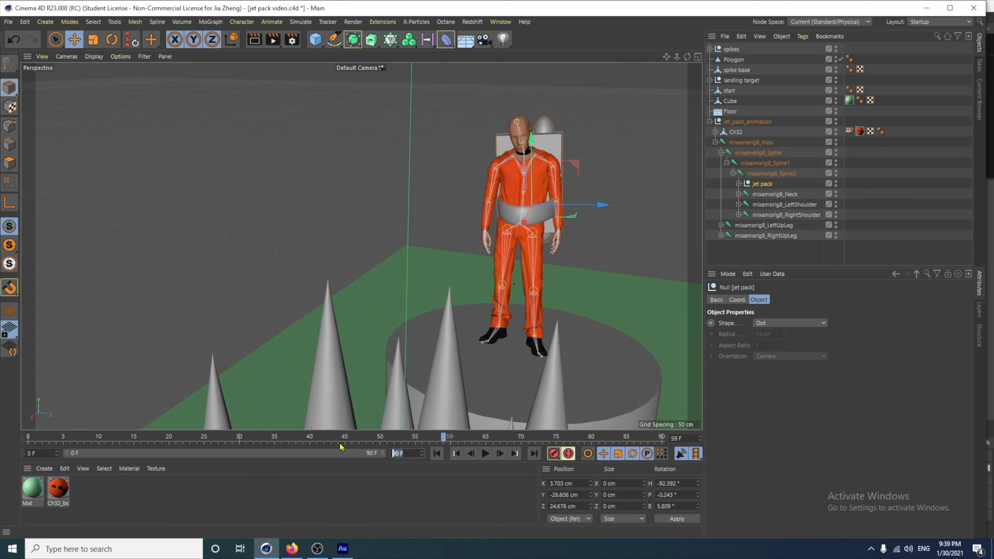
Step: Set the animation's end frame to 1000 and play it to examine the jet pack during the character's takeoff and landing
text(1000)
key(Return)
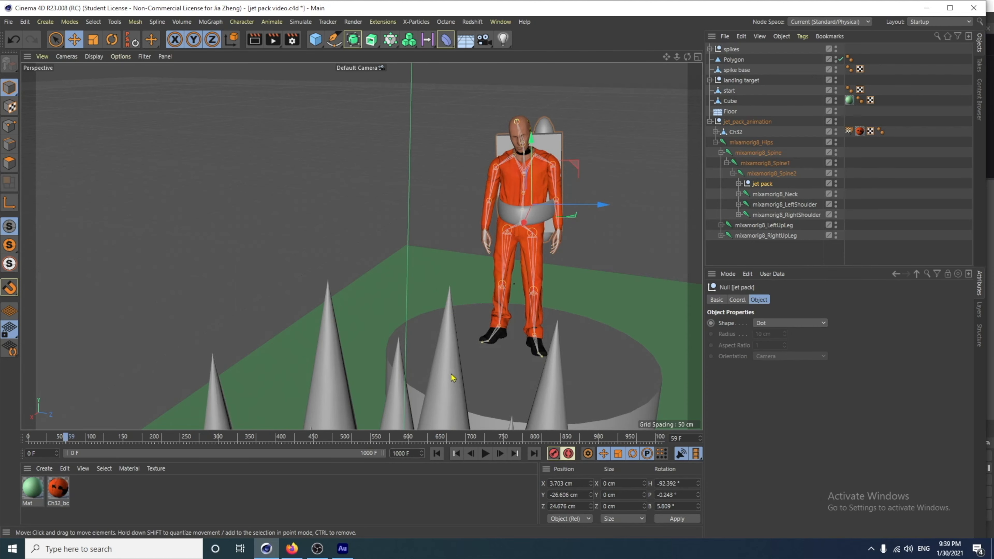
click(485, 453)
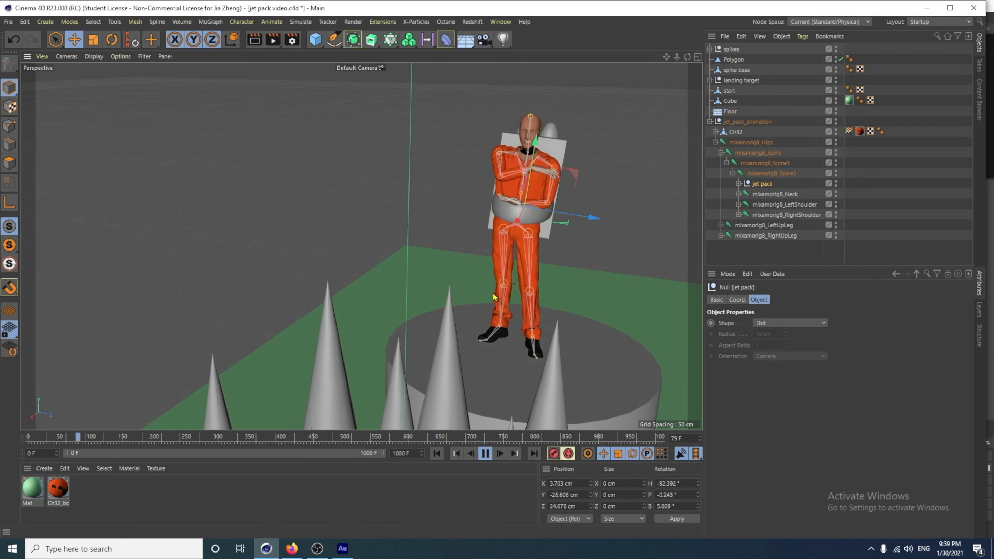
alt+drag(493, 297, 508, 308)
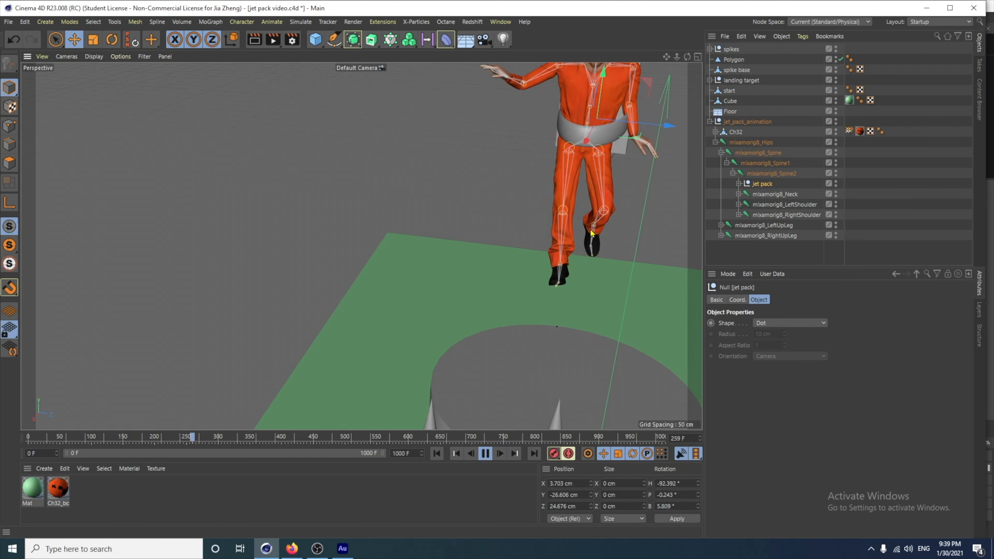
alt+middle_drag(590, 230, 558, 301)
alt+drag(558, 301, 657, 291)
alt+right_drag(614, 272, 608, 289)
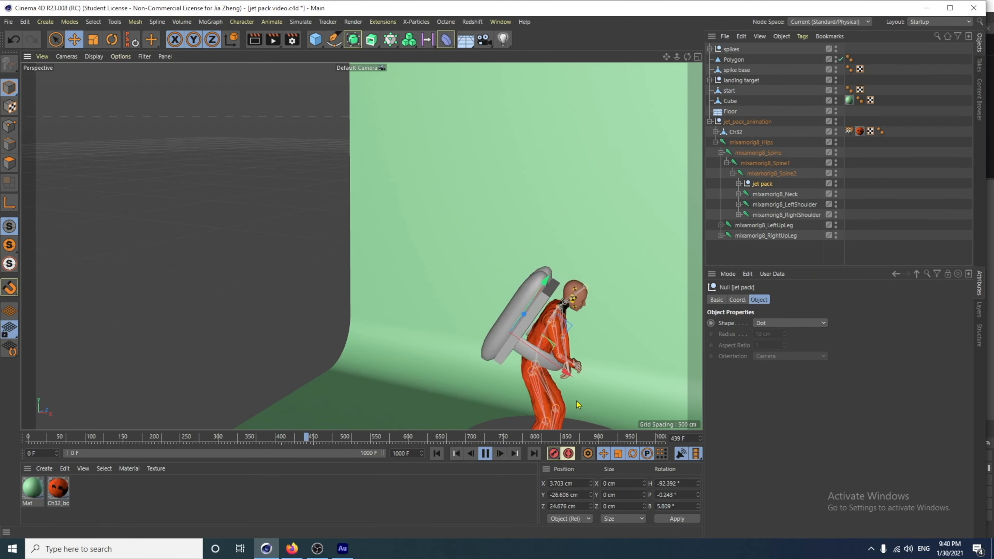
click(490, 455)
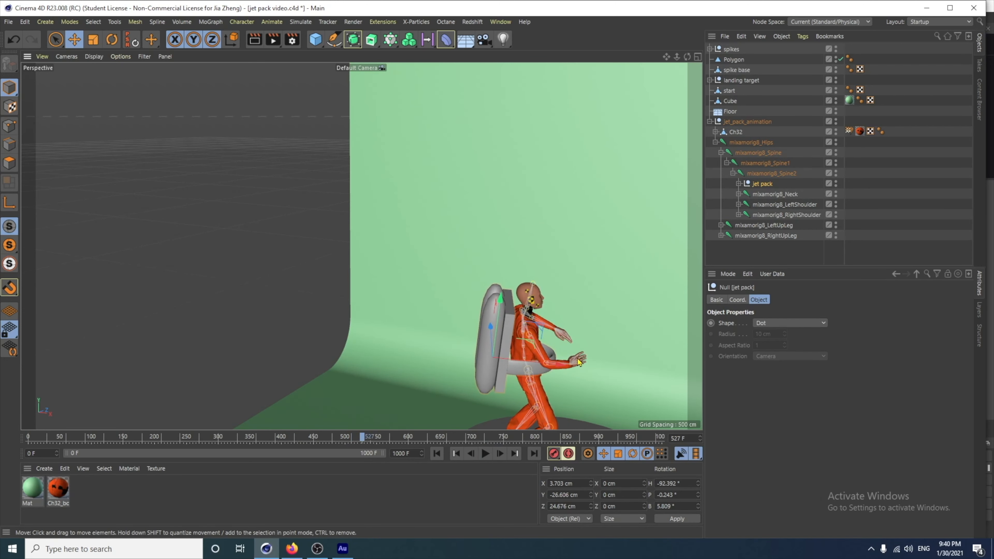
Step: Collapse the jet_pack_animation hierarchy and thicken the whole landing target by scaling its null along Y
alt+drag(580, 362, 582, 298)
alt+right_drag(575, 335, 563, 364)
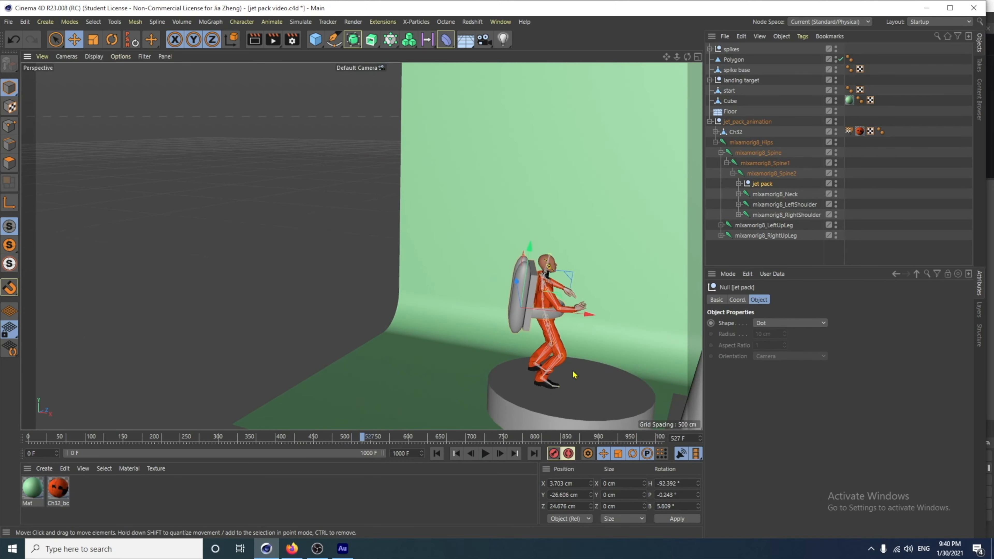
alt+middle_drag(572, 372, 453, 329)
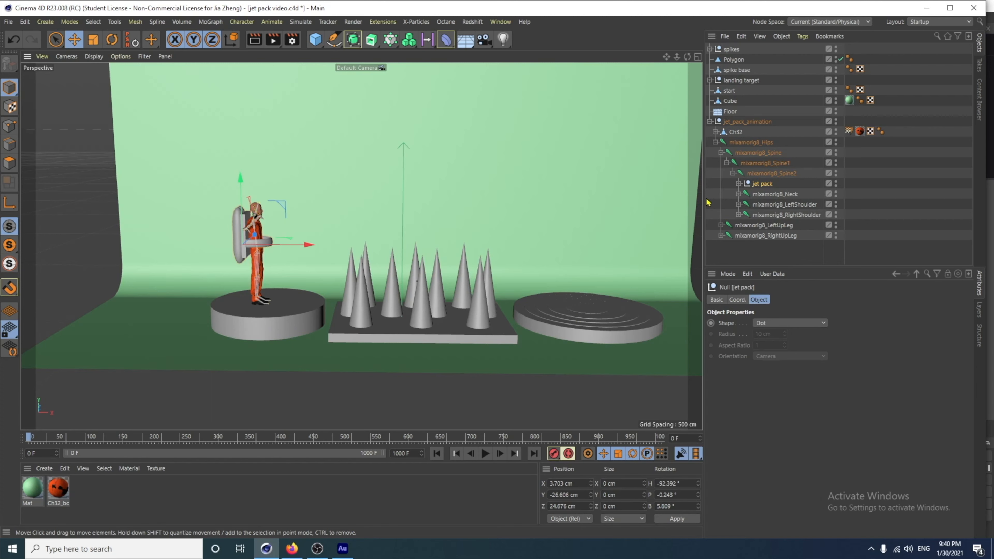
click(708, 121)
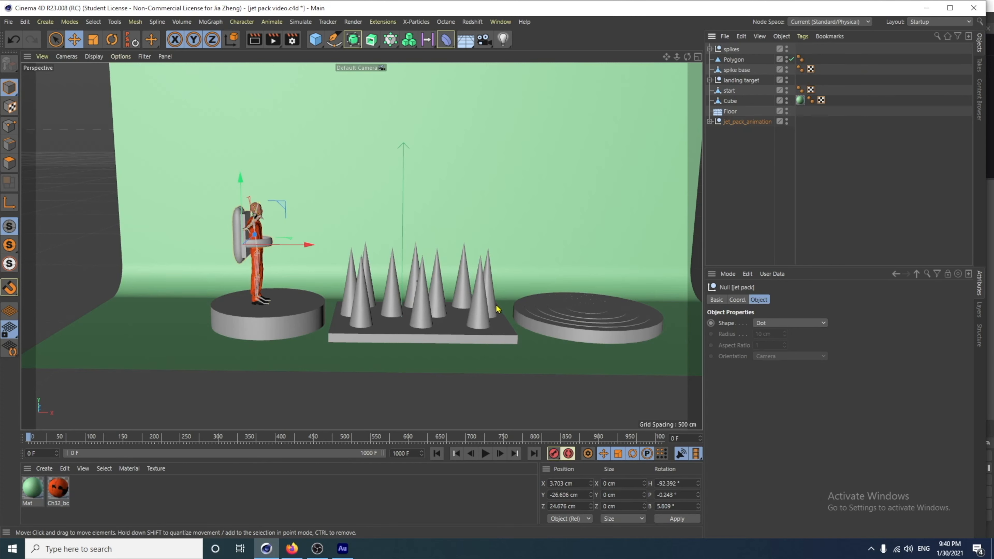
click(582, 335)
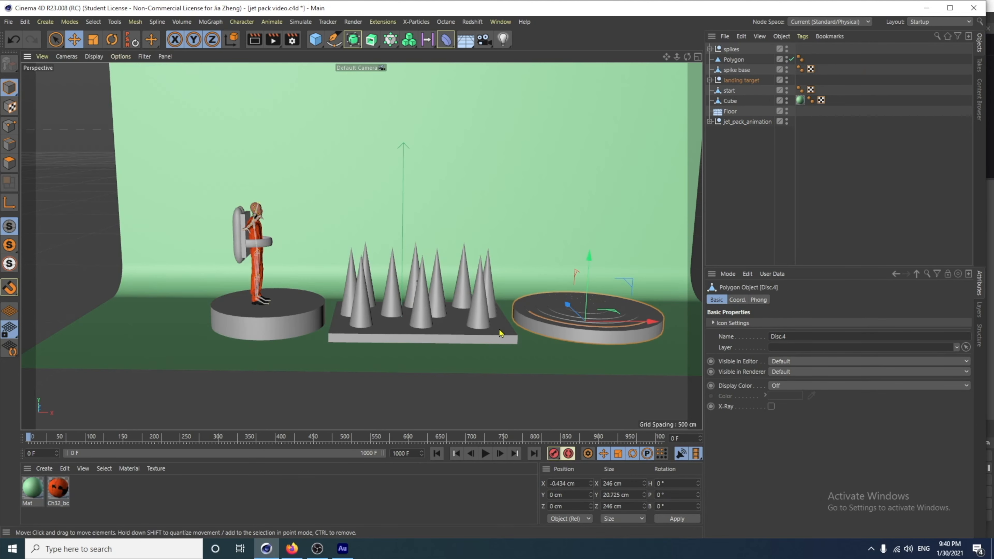
alt+drag(499, 333, 492, 316)
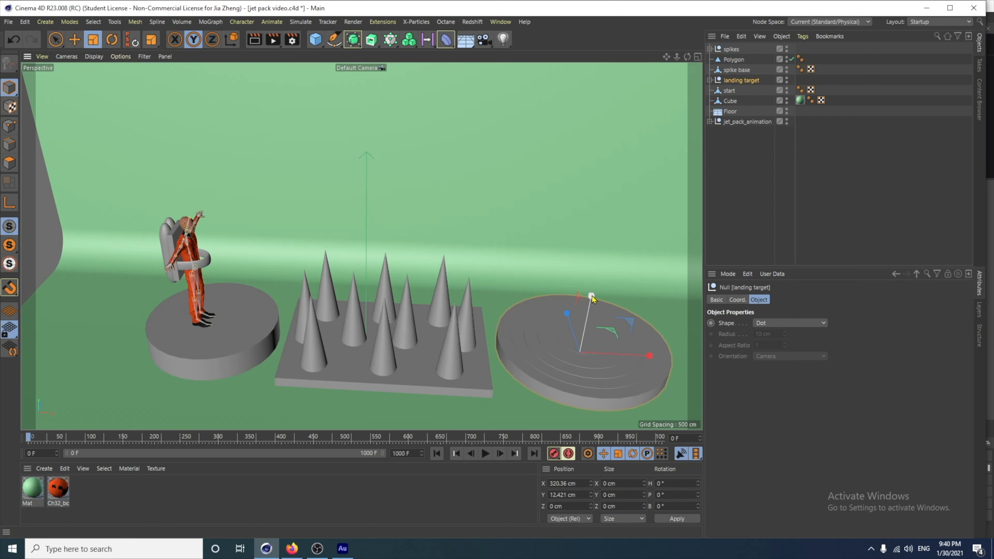
mouse_move(595, 294)
mouse_down()
mouse_move(604, 264)
mouse_move(595, 292)
mouse_up()
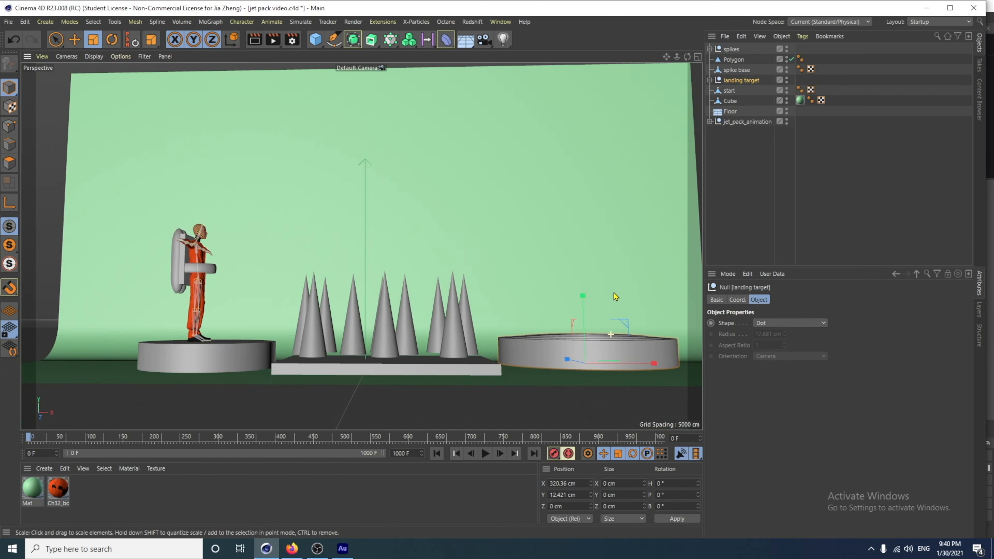
alt+drag(614, 296, 611, 298)
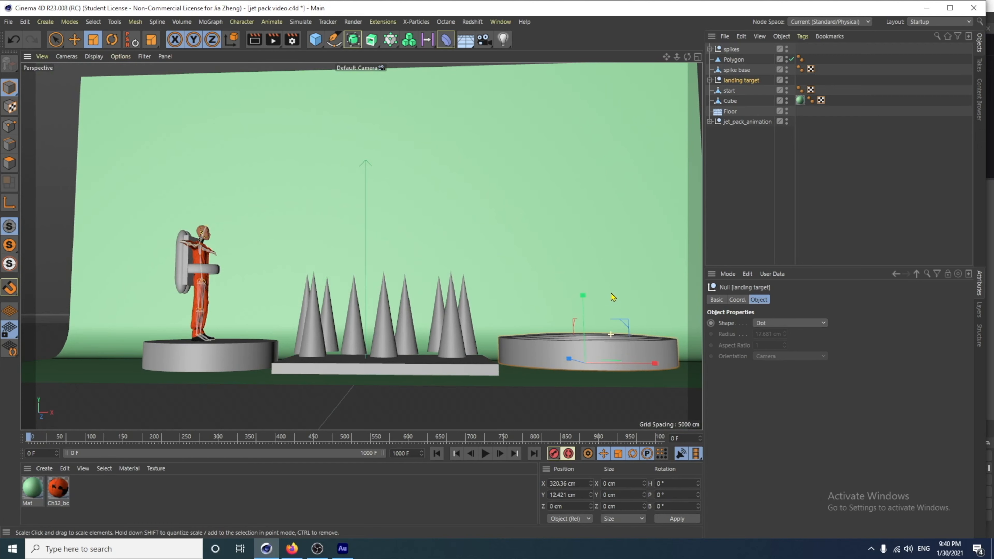
alt+drag(552, 348, 552, 357)
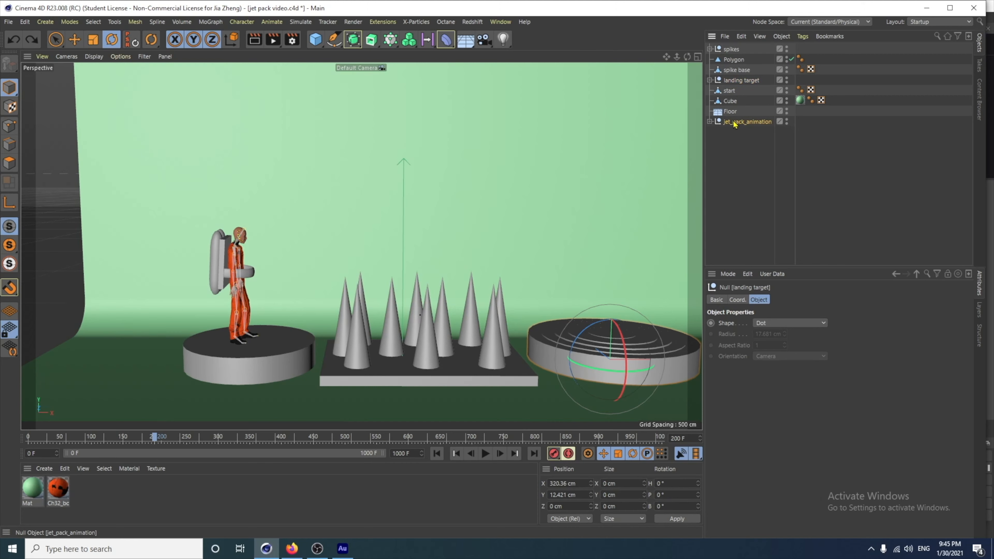
Step: Rotate the jet_pack_animation null to a heading of about 18.2° and record a keyframe at frame 200
click(734, 122)
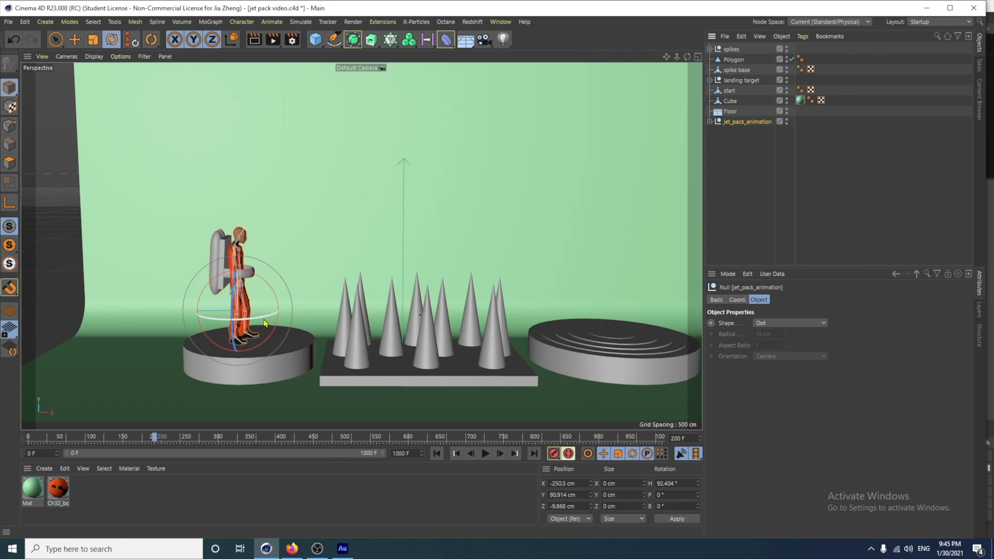
drag(264, 318, 211, 321)
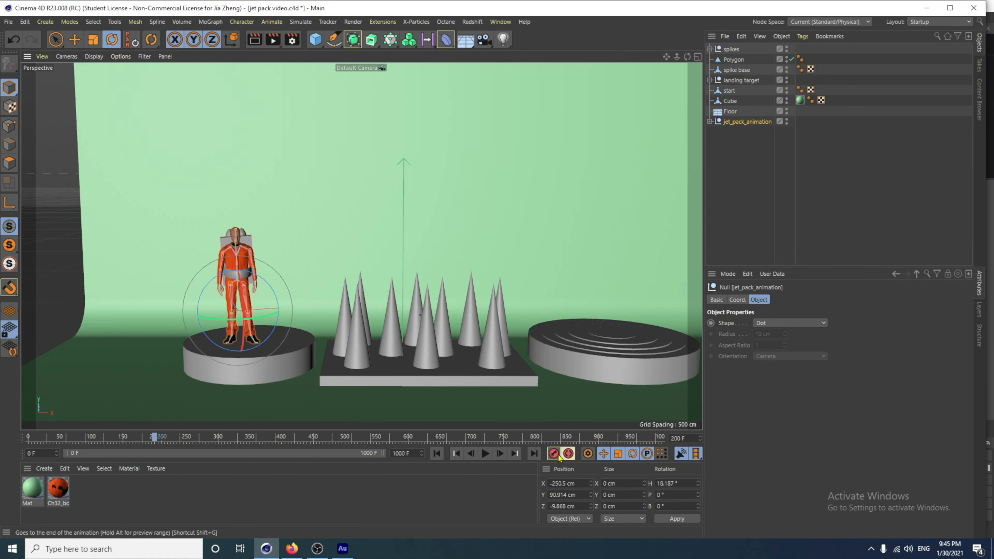
drag(551, 454, 603, 471)
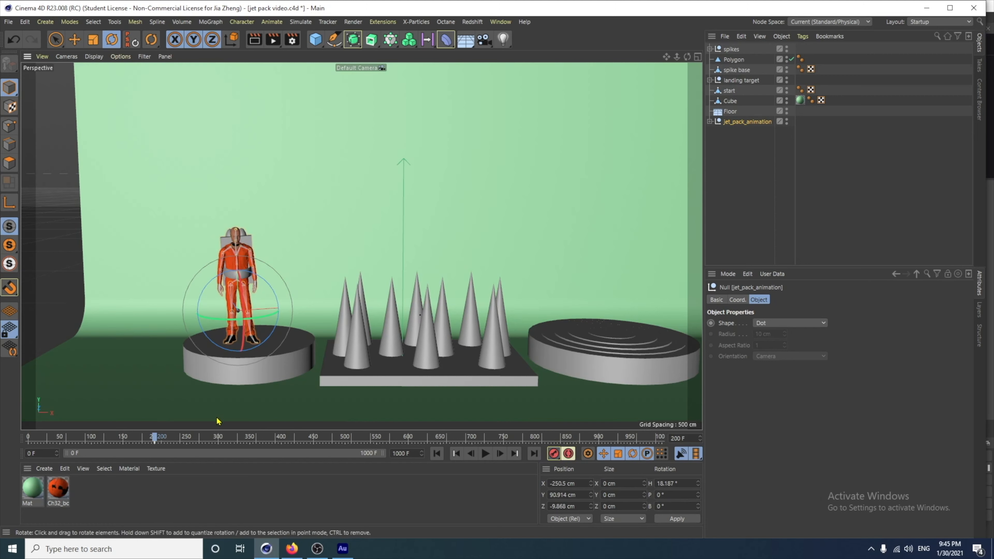
Step: Play the animation forward from frame 200 in short bursts and stop at frame 420, during the character's landing pose
click(486, 454)
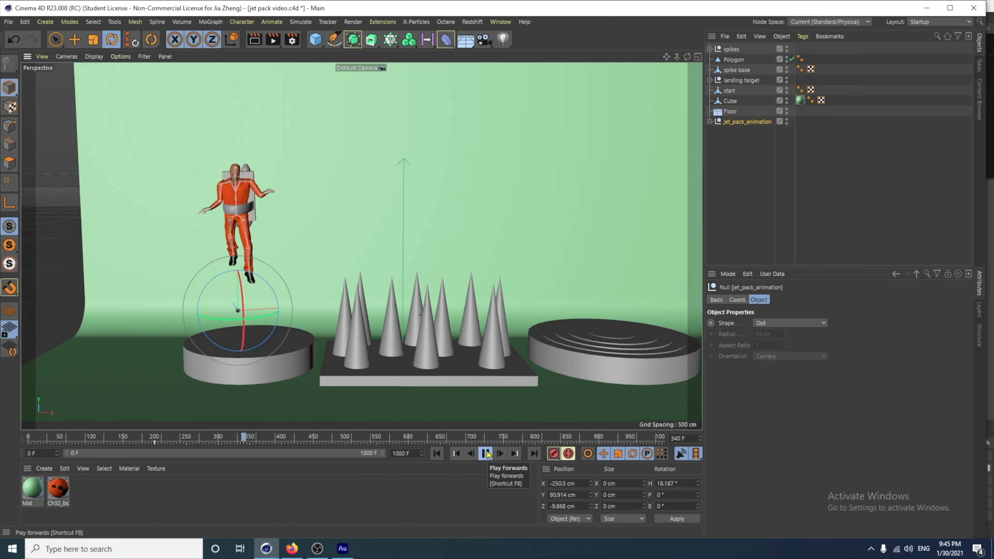
click(487, 453)
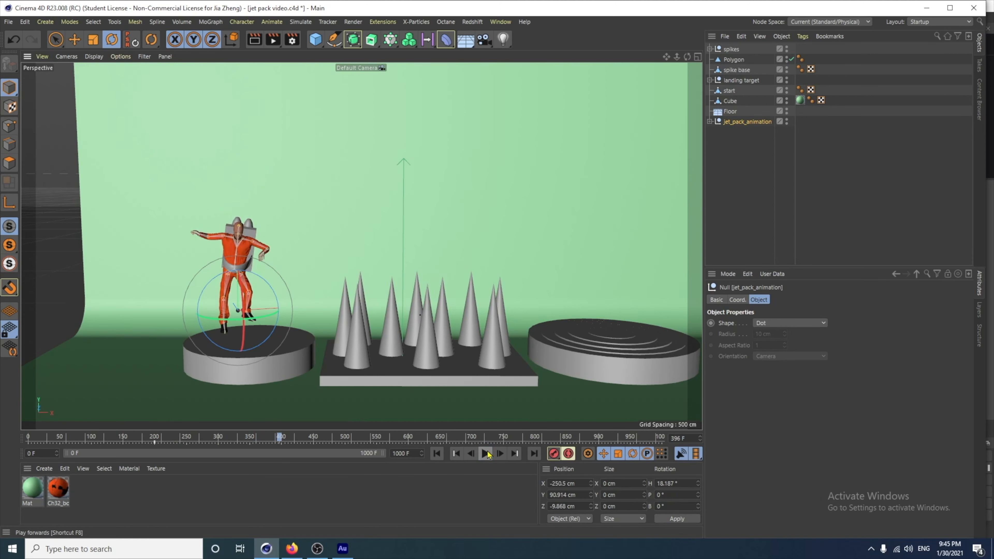
click(487, 454)
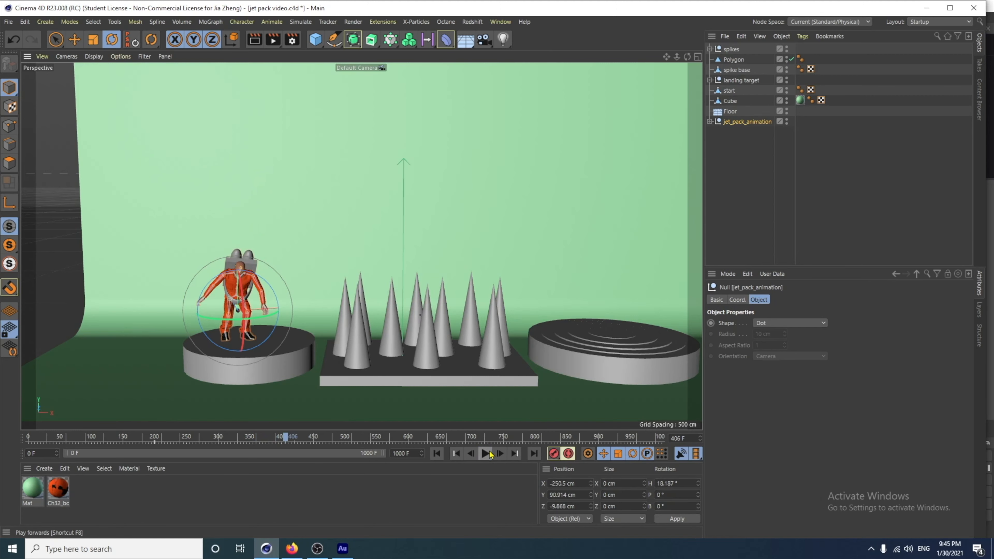
click(487, 453)
click(487, 454)
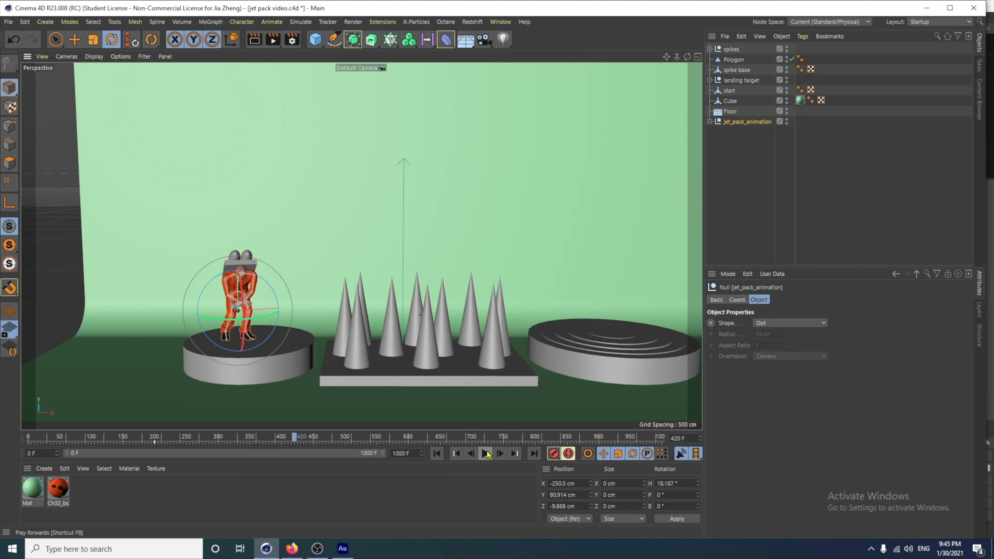
Step: Move the character onto the landing target at about X 312, Z 11 cm, heading -1.1°, and record a keyframe at frame 420
click(77, 41)
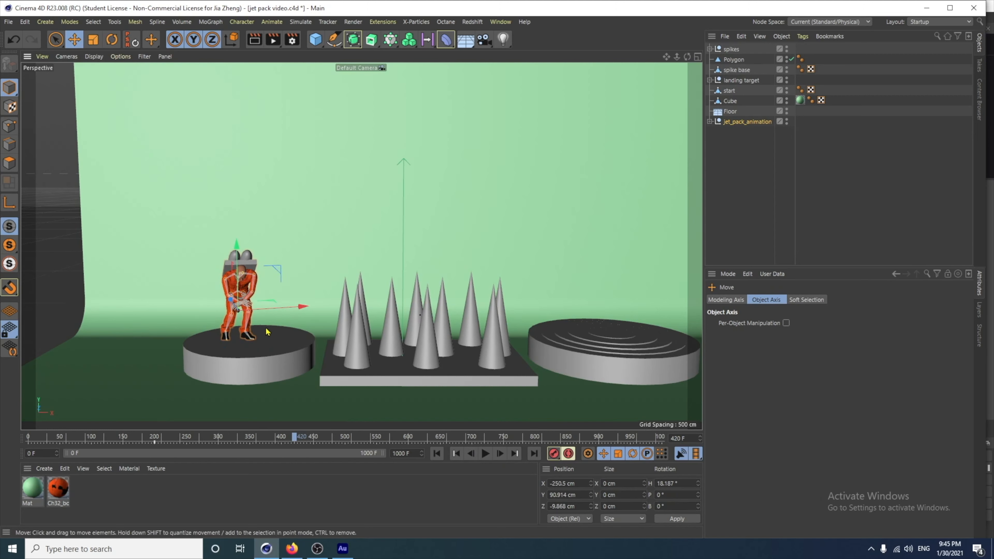
key(r)
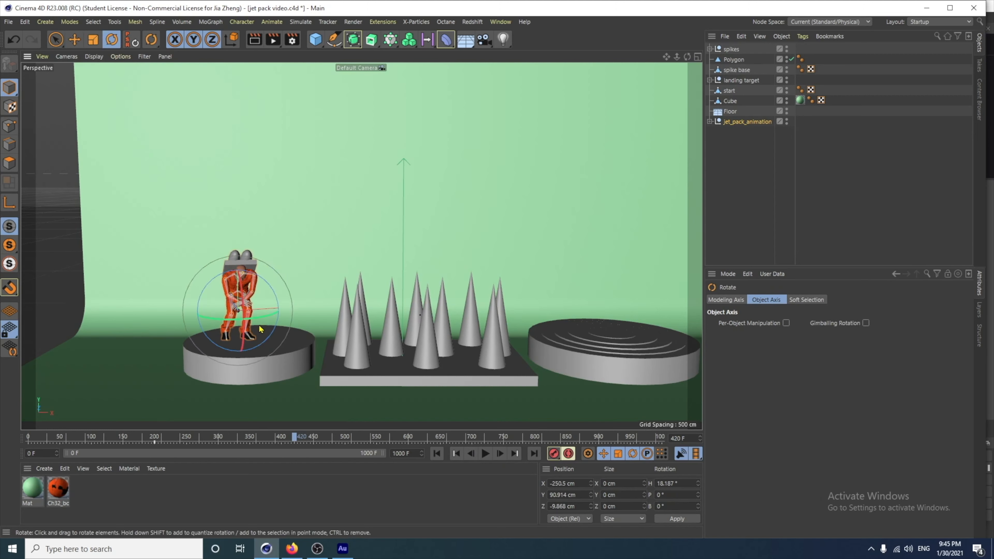
drag(263, 321, 653, 339)
key(e)
drag(576, 291, 586, 301)
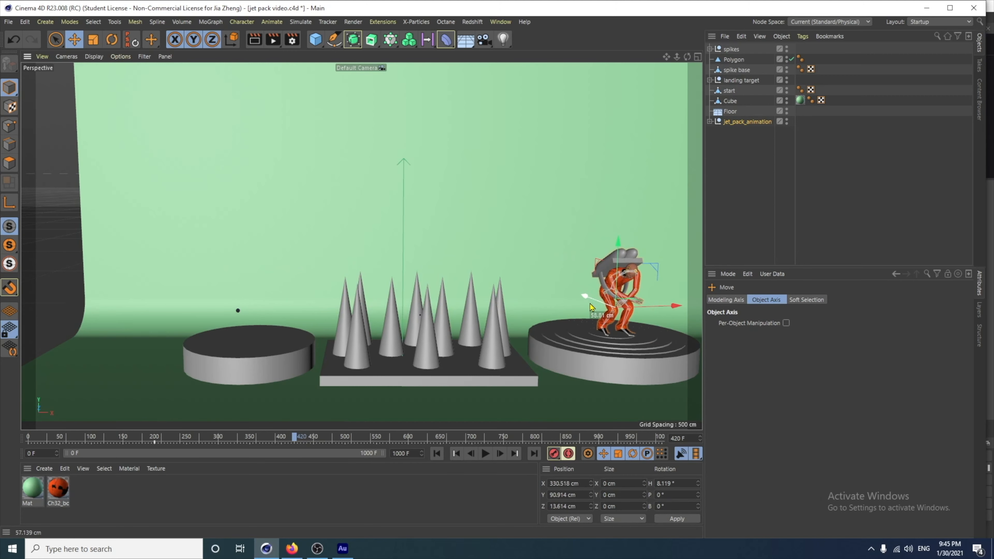
drag(669, 313, 587, 322)
key(r)
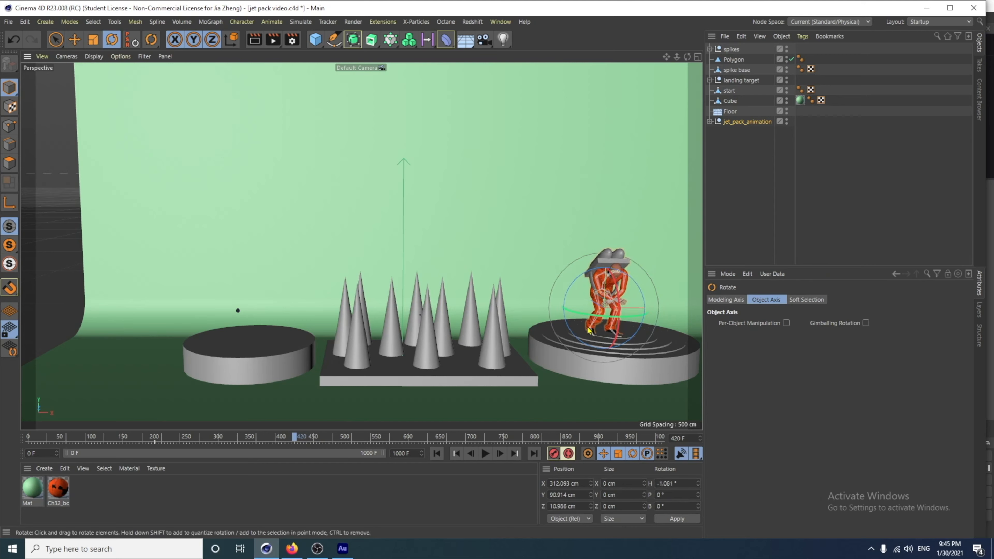
click(554, 454)
Step: Play back the keyframed flight from near frame 200 to review the character's path between the two platforms
drag(299, 442, 144, 438)
click(484, 453)
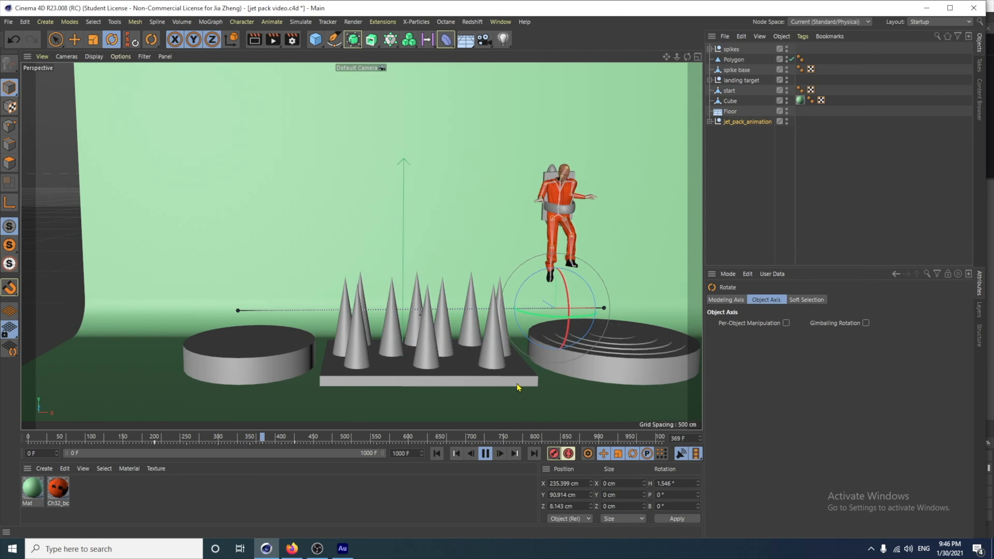
click(485, 454)
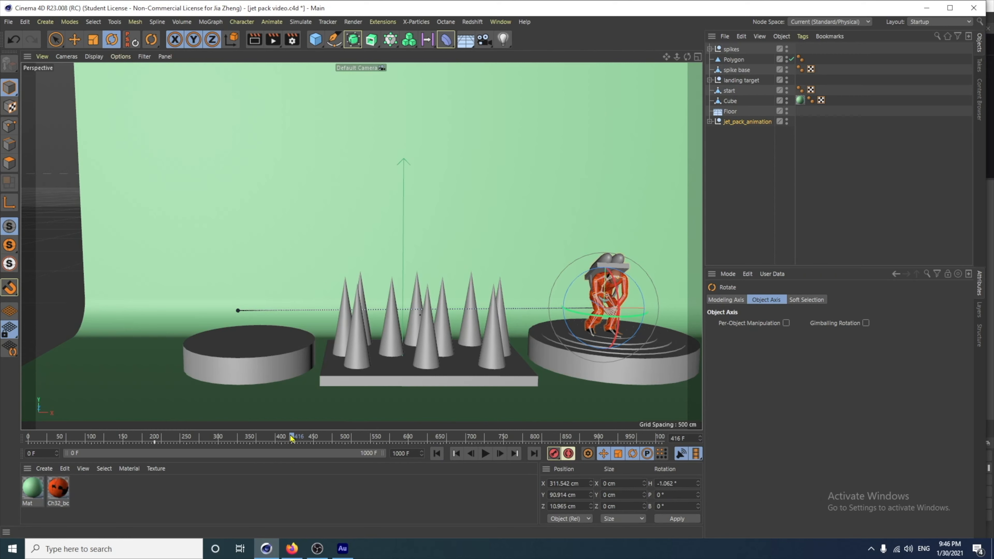
Step: At frame 300, raise the character to Y about 212 cm, turn its heading to about 99.9°, and record a keyframe
drag(292, 438, 219, 446)
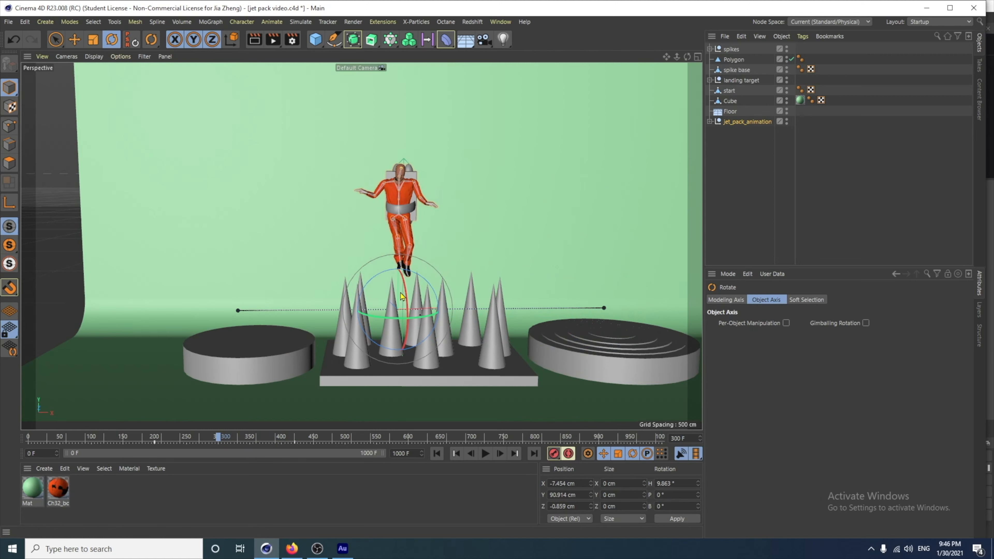
click(74, 39)
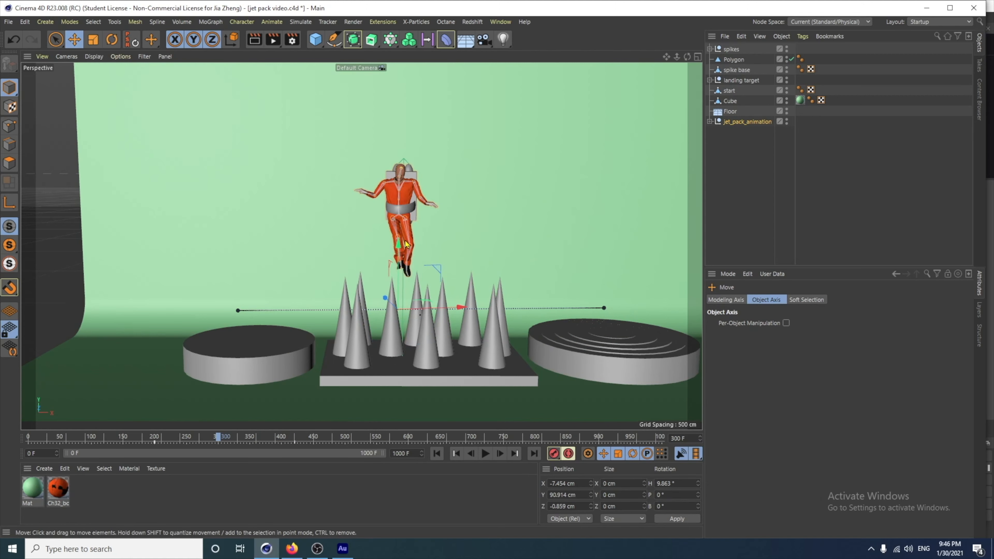
drag(394, 255, 394, 173)
key(r)
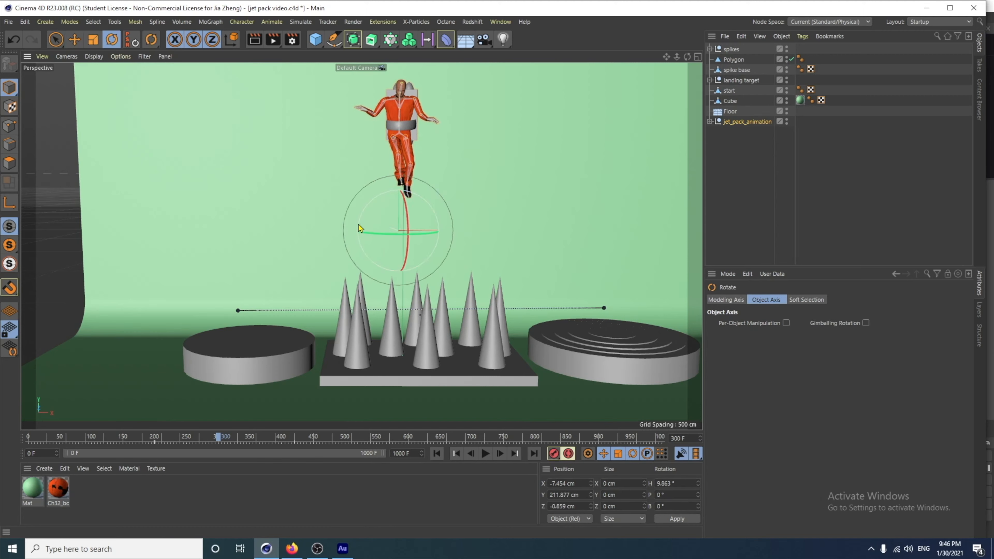
drag(392, 237, 509, 232)
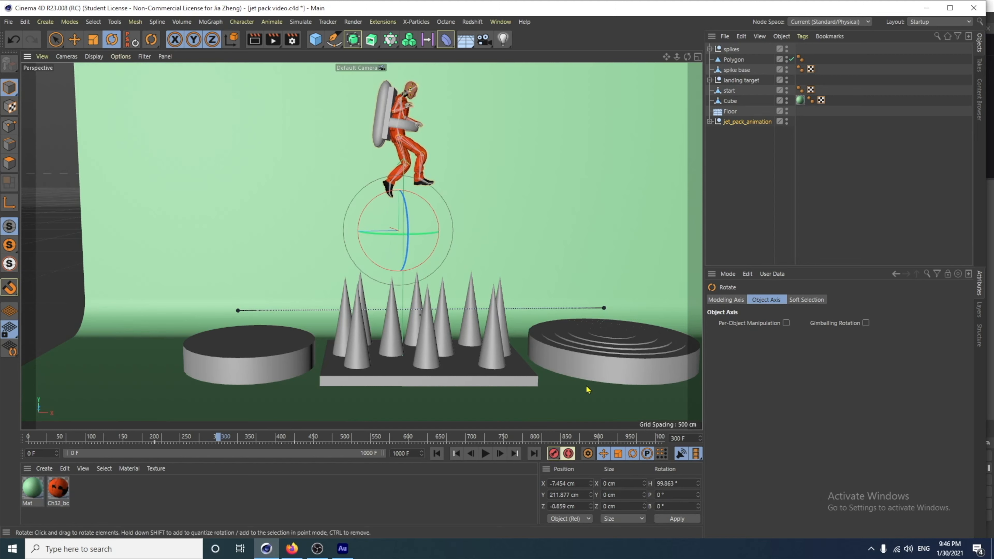
click(553, 459)
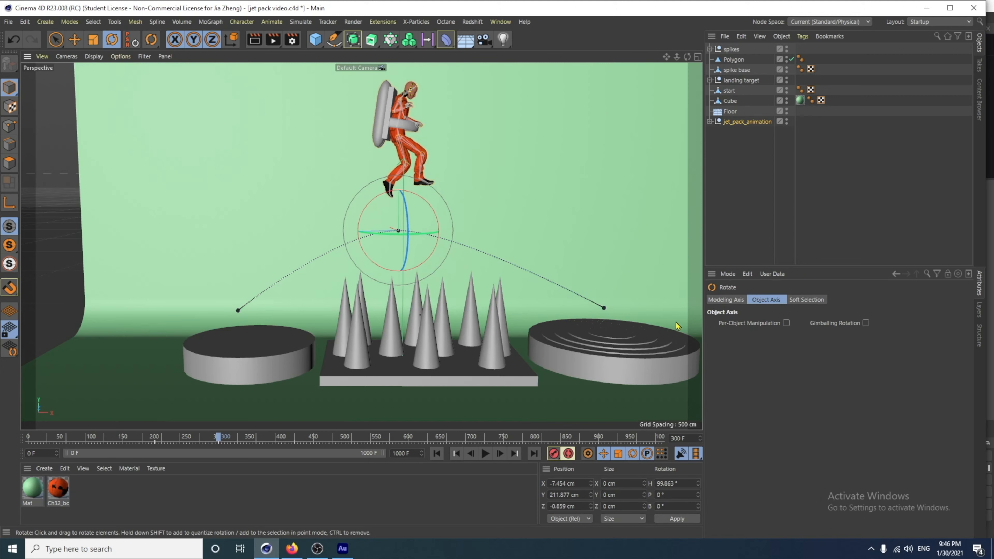
Step: Play back the arced flight from near frame 180 through the landing to review the character's motion
drag(219, 441, 142, 440)
click(484, 454)
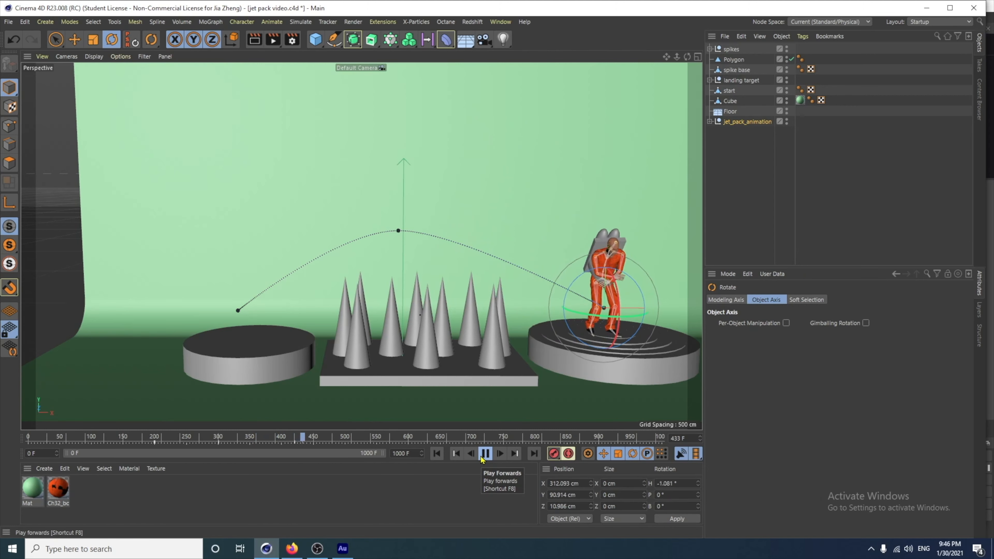
click(485, 454)
drag(312, 442, 282, 444)
click(295, 443)
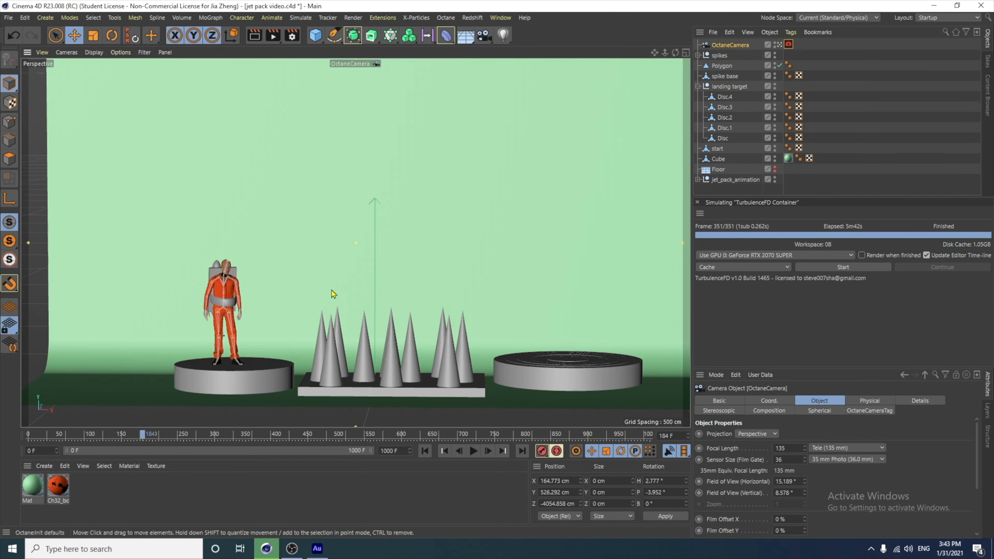
Step: Add a capsule primitive, place it beside the character at about X -191, Y 110 cm, and make it editable
alt+middle_drag(333, 293, 354, 295)
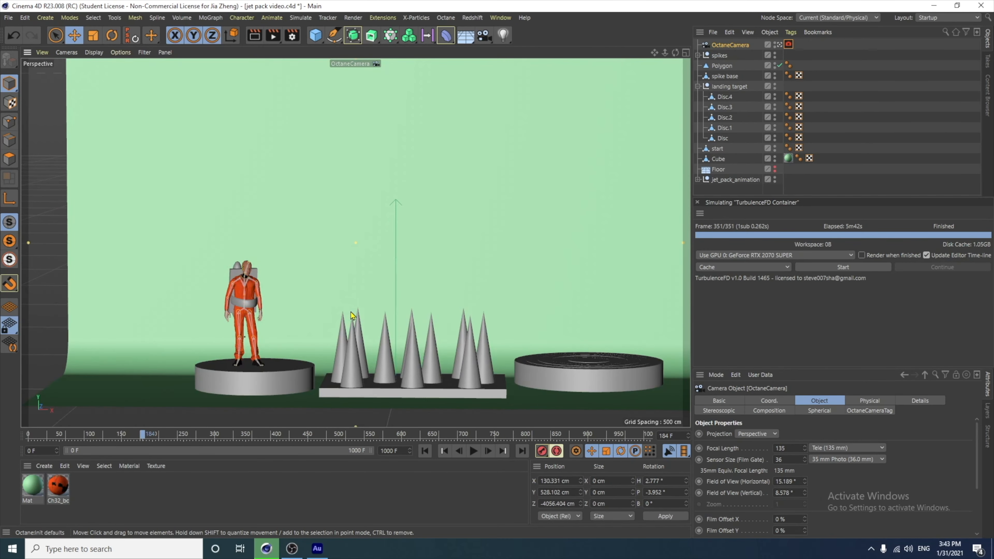
alt+drag(353, 315, 360, 313)
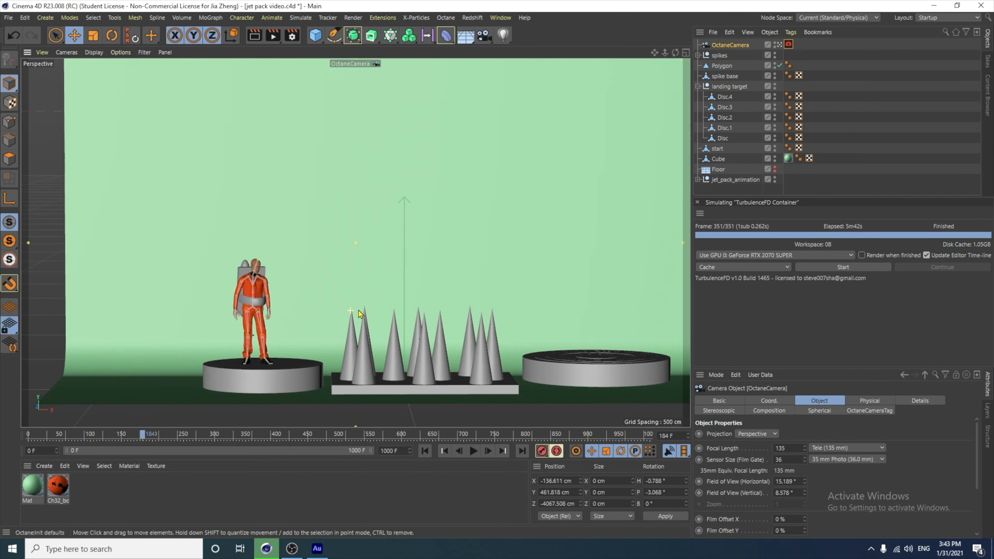
alt+right_drag(272, 310, 272, 340)
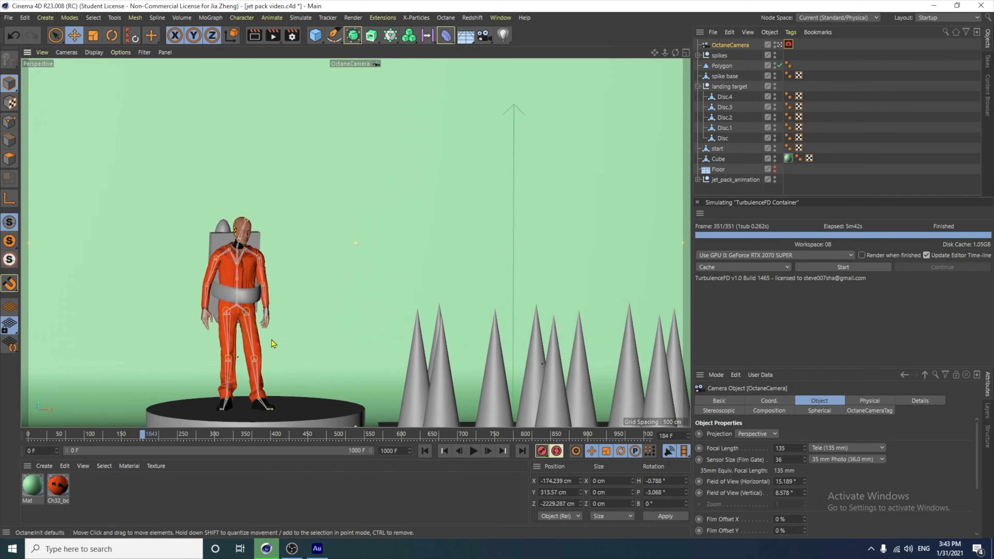
click(315, 36)
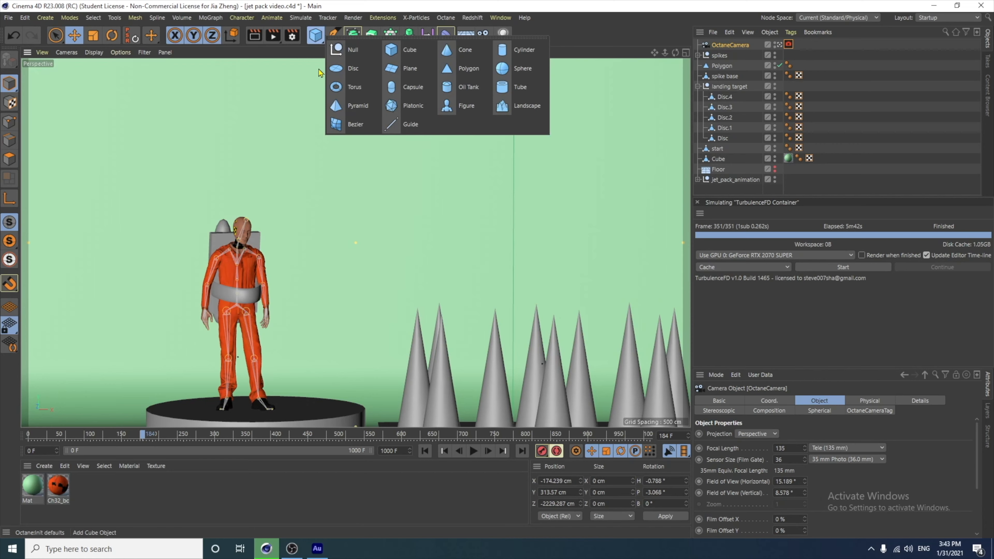
click(405, 90)
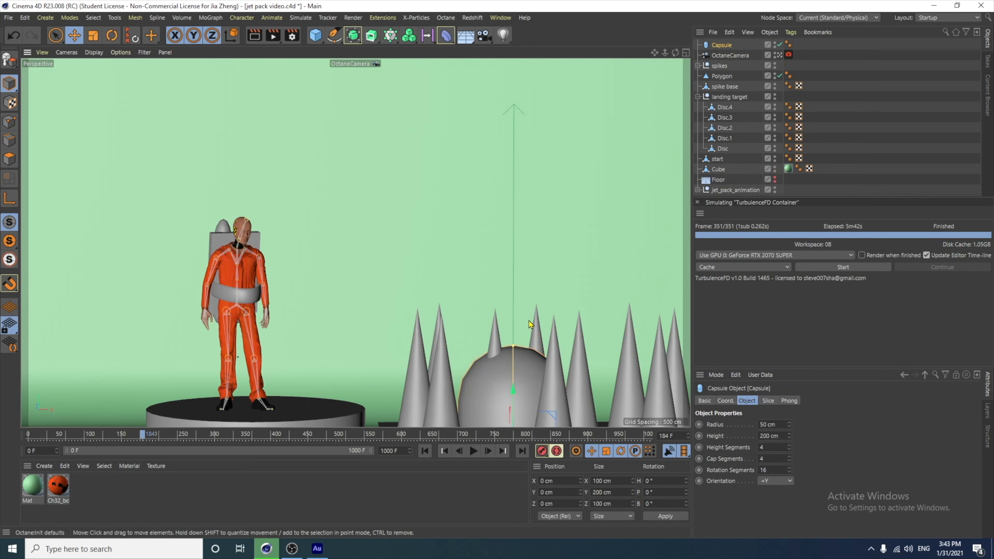
alt+middle_drag(539, 370, 533, 294)
drag(549, 377, 335, 219)
click(9, 59)
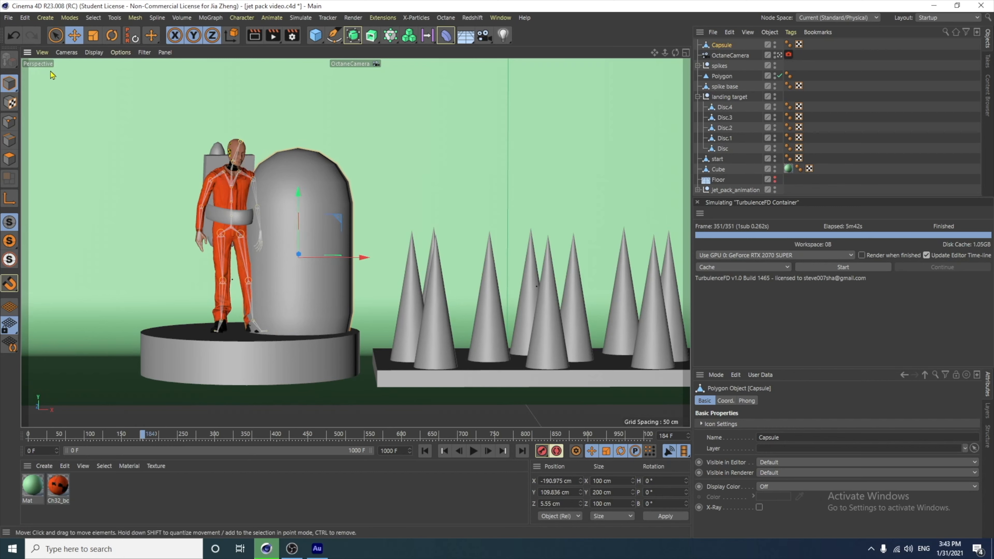
Step: Scale the capsule to about 5 × 34 × 7 cm and move it to about X -270 cm, beside the character's right hand
click(94, 35)
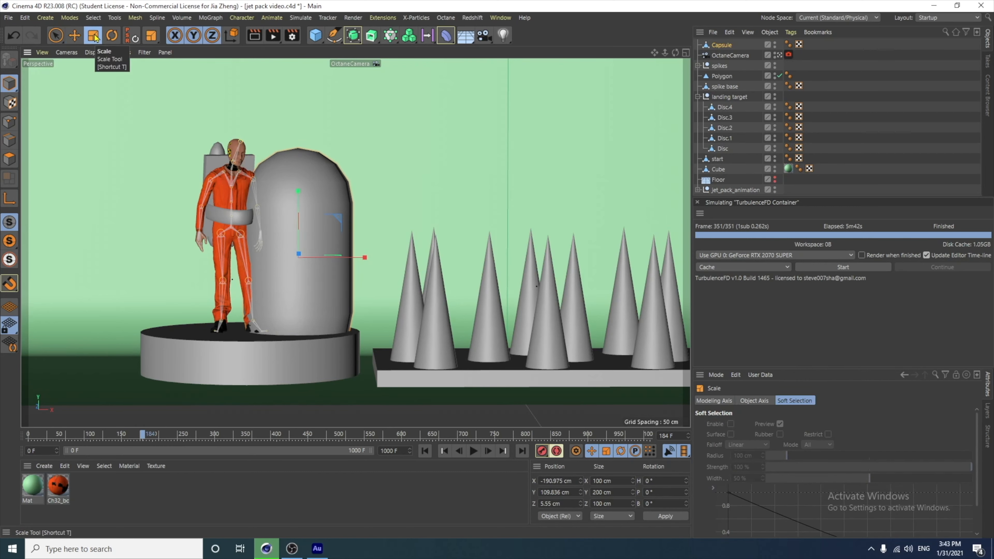
drag(337, 221, 312, 242)
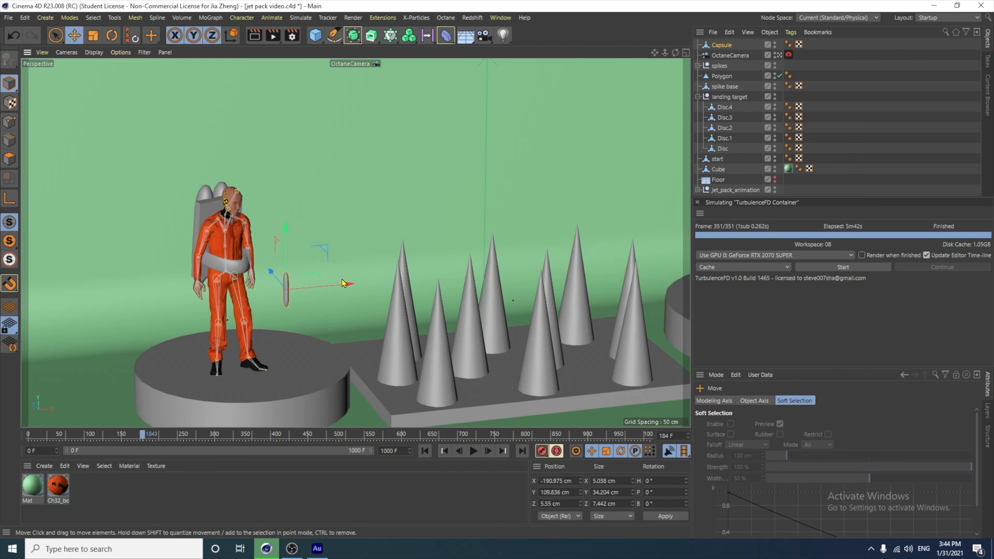
drag(342, 283, 256, 296)
Step: Fit the capsule into the right hand at about X -276, Y 125, Z -25 cm, with a pitch of about -93°
alt+right_drag(205, 293, 290, 63)
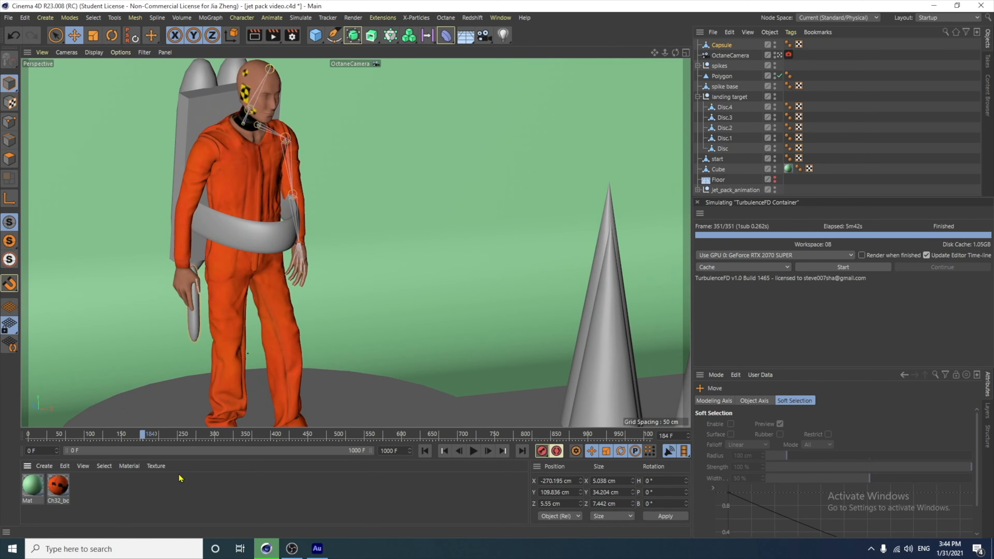
alt+right_drag(203, 301, 237, 340)
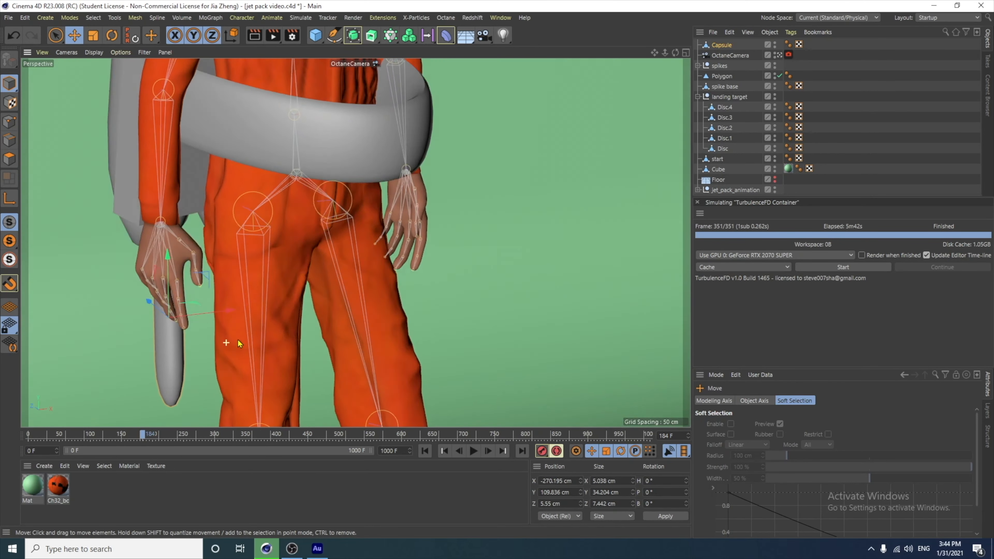
alt+drag(237, 340, 258, 339)
drag(108, 314, 179, 186)
key(r)
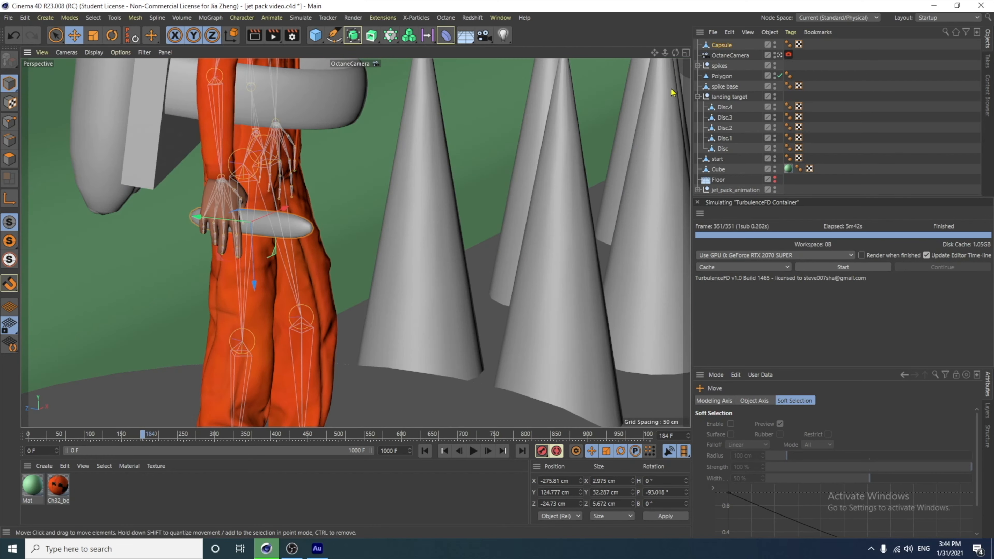
Step: Rename the capsule as controller and expand the jet_pack_animation hierarchy down to the mixamorig8_RightHand joint
double_click(729, 46)
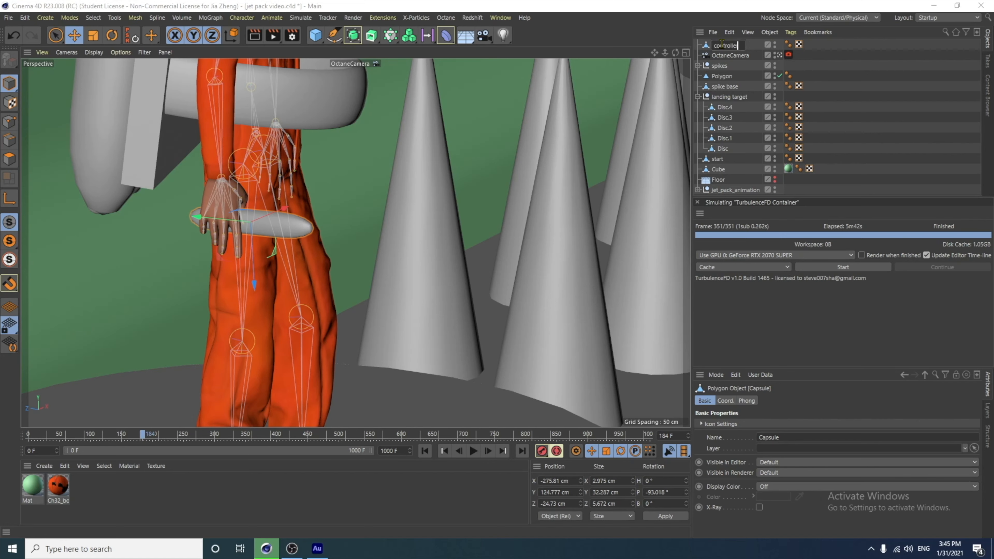
key(Return)
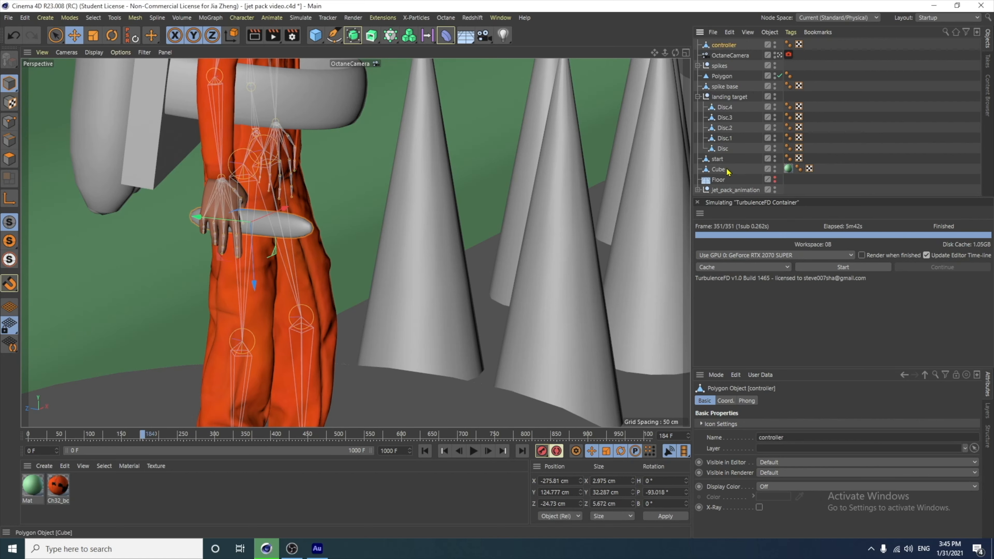
click(697, 190)
scroll(729, 188, down, 3)
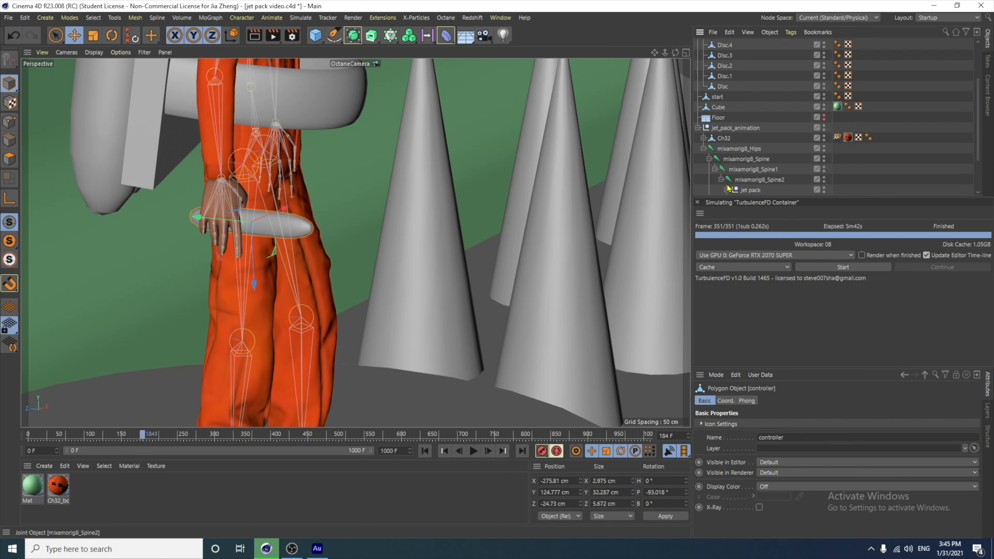
scroll(729, 188, down, 2)
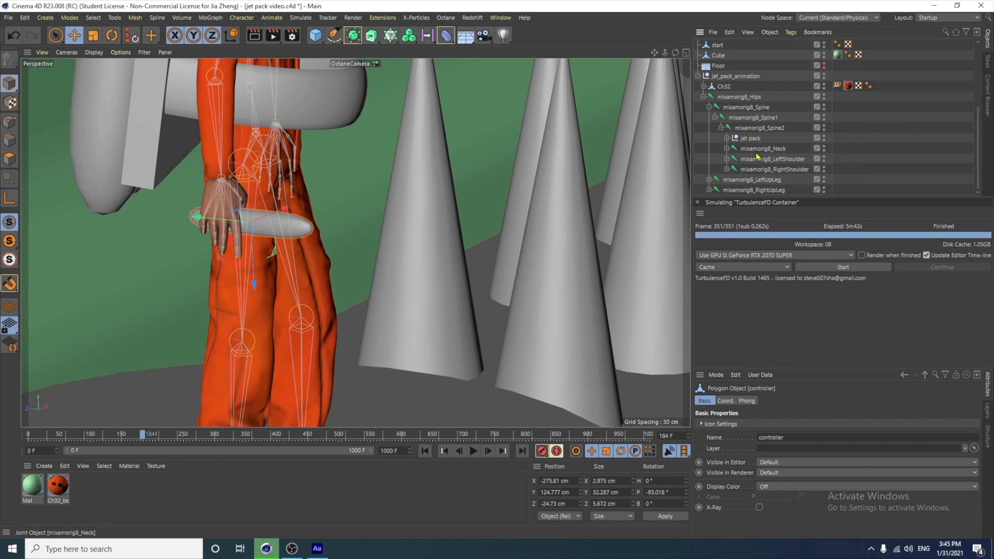
click(726, 173)
scroll(753, 183, down, 1)
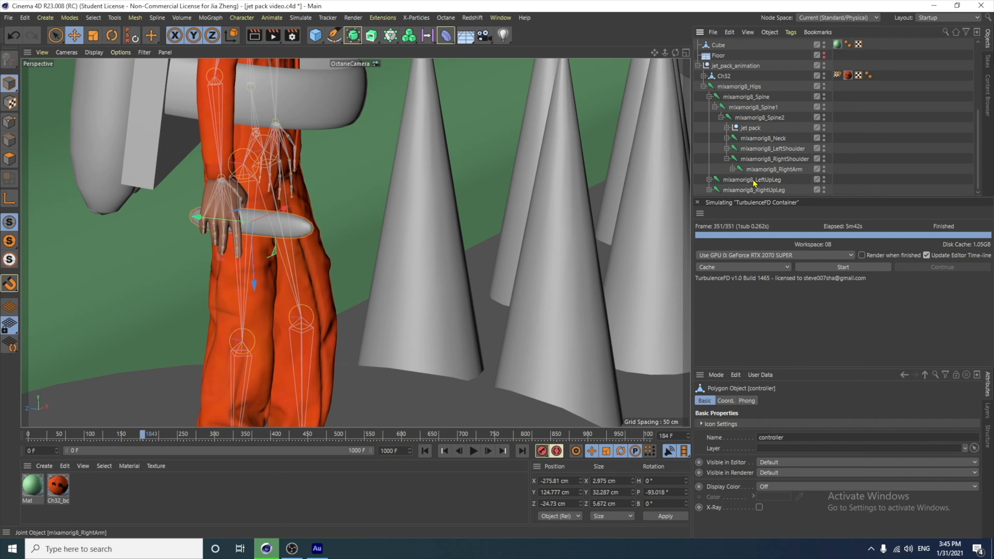
click(733, 170)
scroll(797, 185, down, 1)
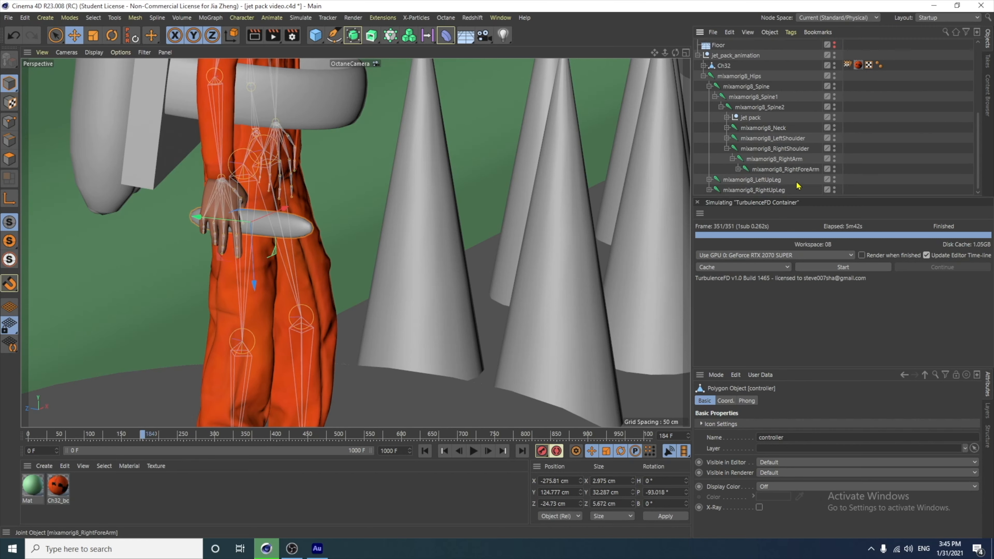
click(738, 169)
click(762, 180)
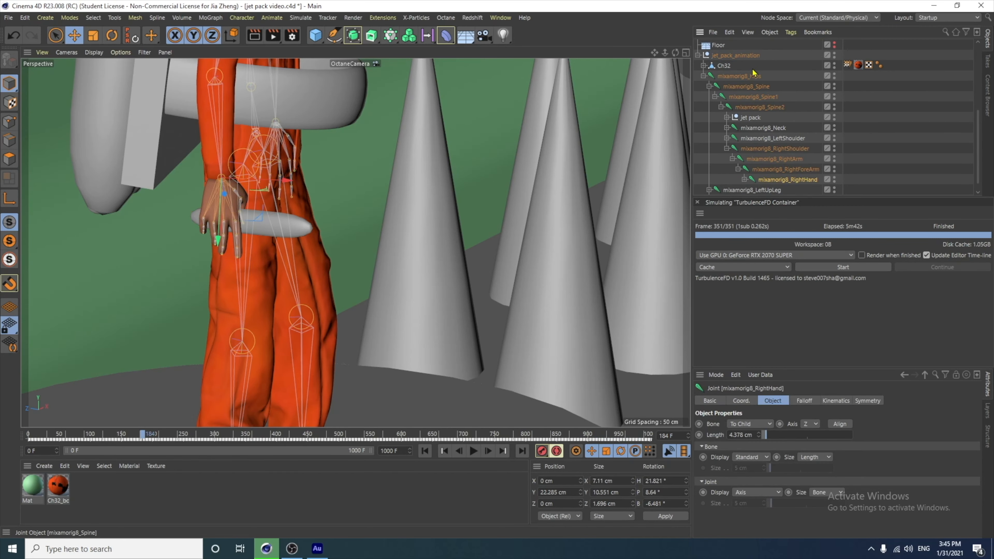
Step: Make the controller object a child of the mixamorig8_RightHand joint
scroll(740, 64, up, 5)
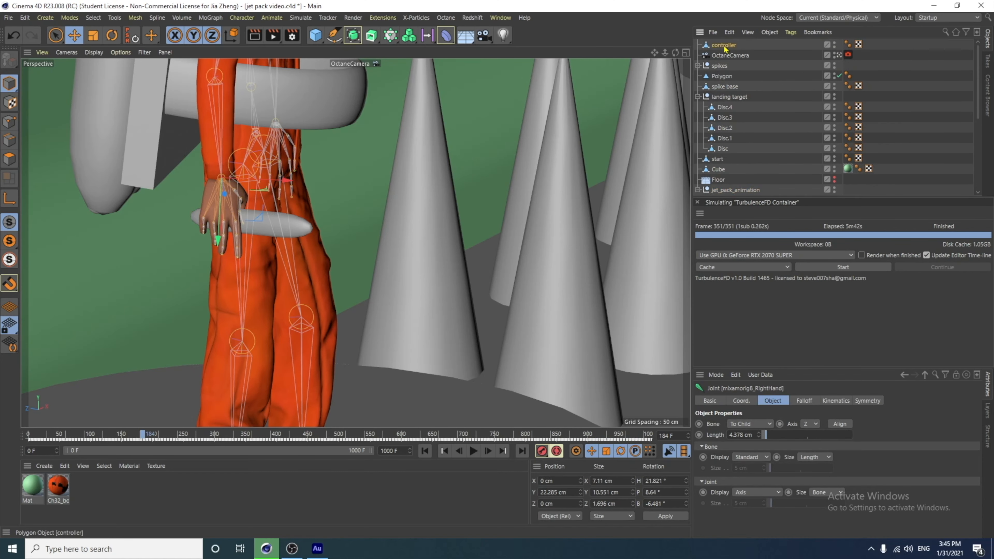
scroll(744, 188, down, 5)
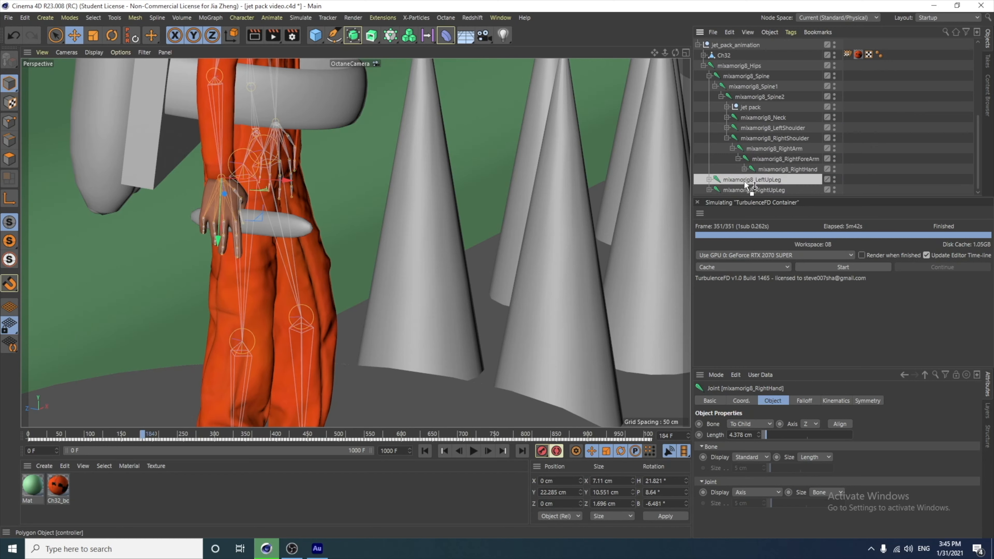
drag(744, 182, 744, 187)
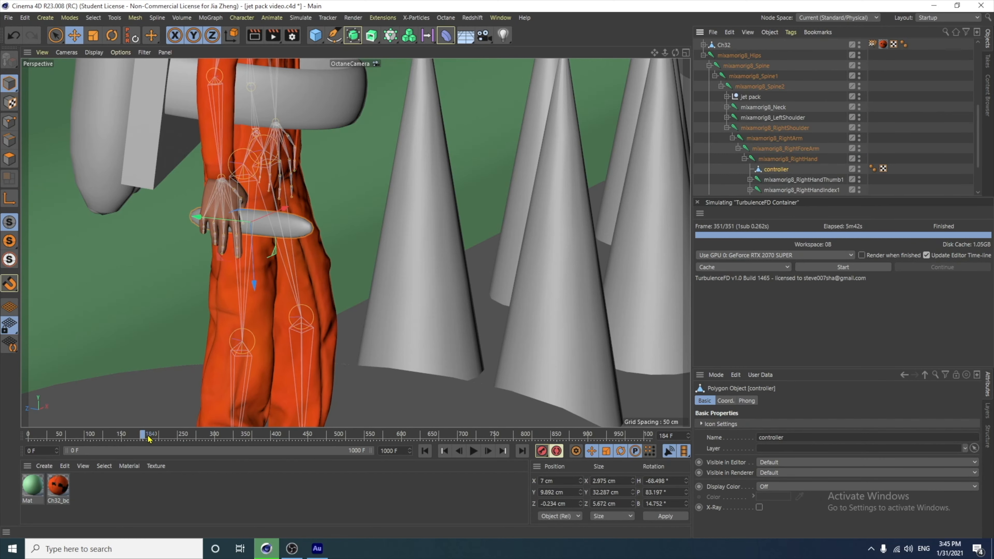
Step: Scrub to frame 195 and inspect from several angles whether the controller follows the character's right hand
mouse_move(149, 439)
mouse_down()
mouse_move(125, 439)
mouse_move(164, 437)
mouse_move(154, 436)
mouse_move(156, 426)
mouse_up()
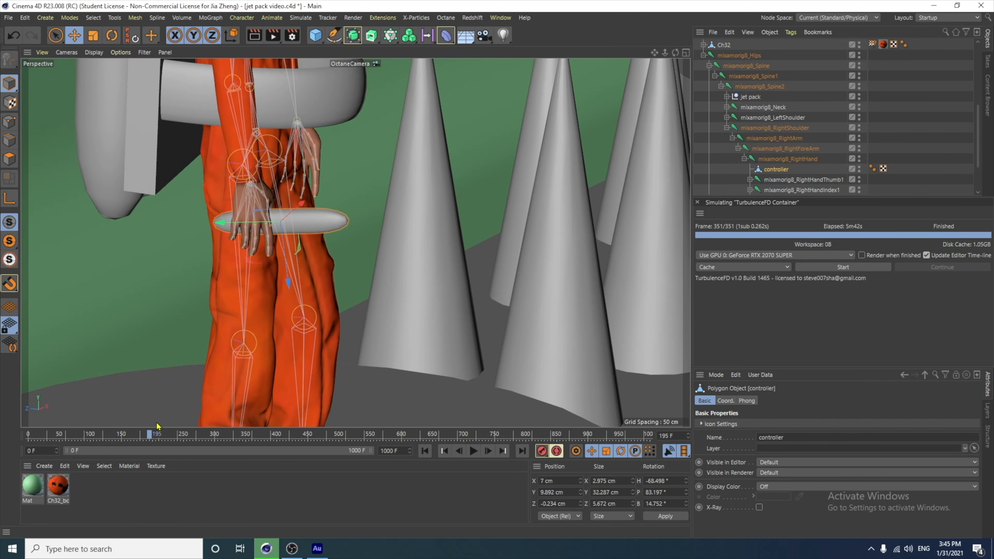
alt+right_drag(358, 241, 351, 291)
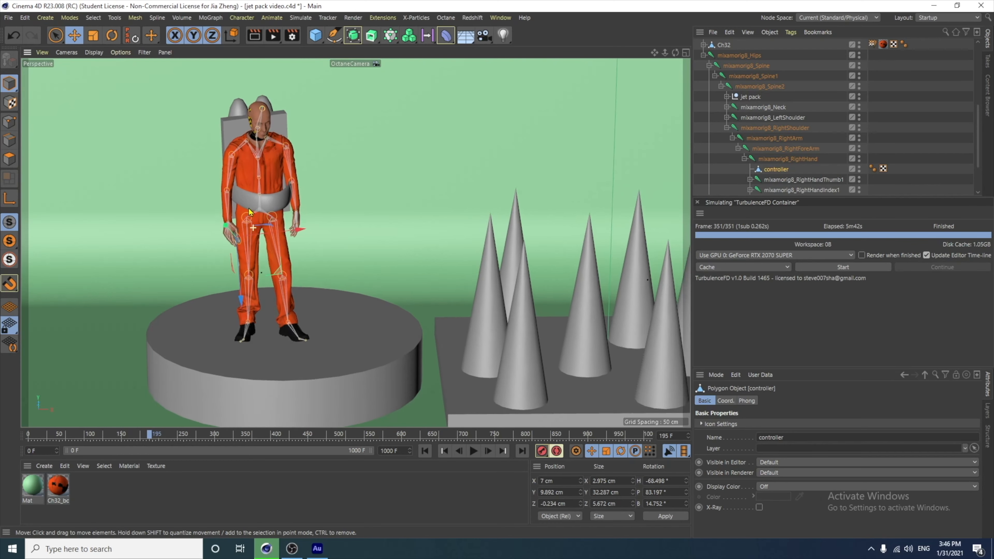
scroll(333, 351, up, 3)
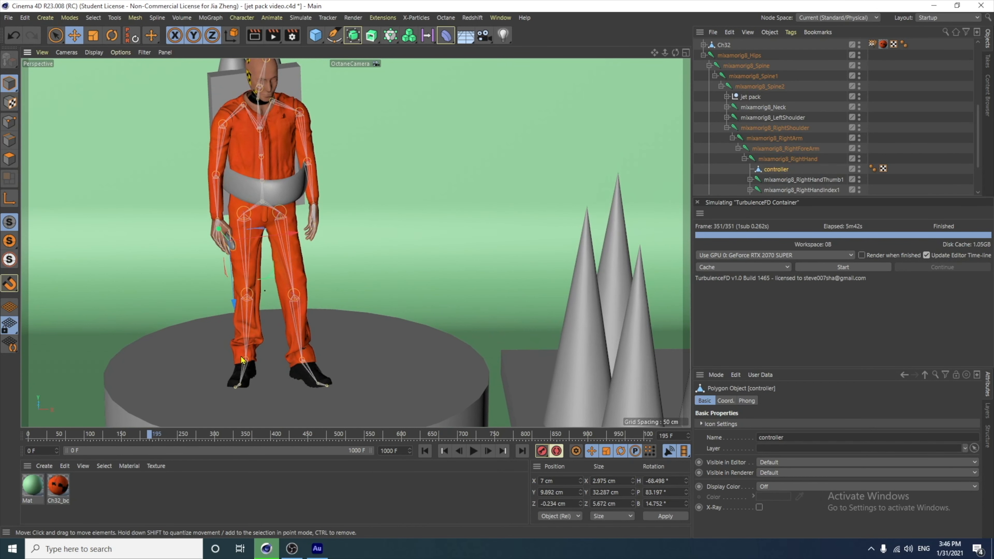
alt+drag(274, 352, 332, 352)
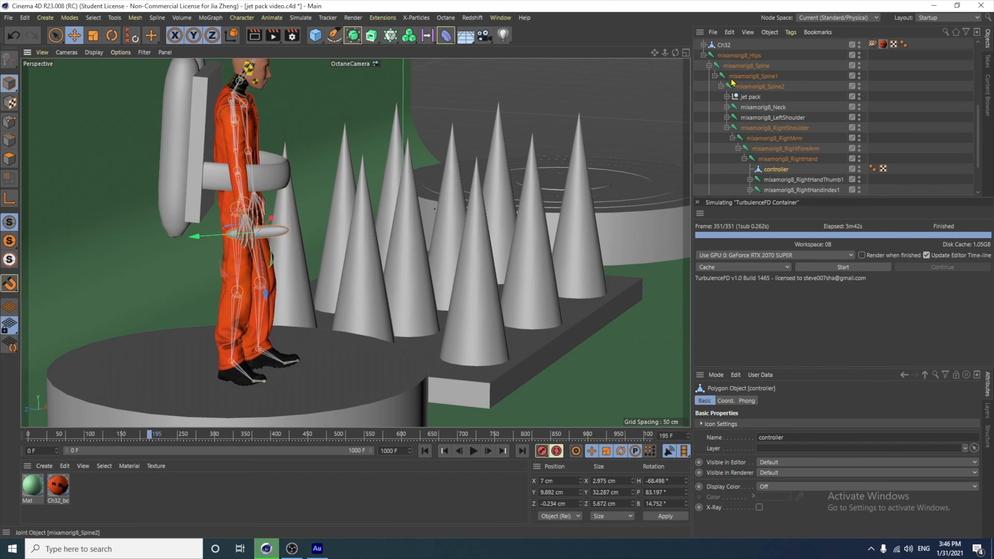
Step: Expand the jet pack group under mixamorig8_Spine2 in the jet_pack_animation hierarchy to list its parts
scroll(745, 82, up, 4)
click(697, 159)
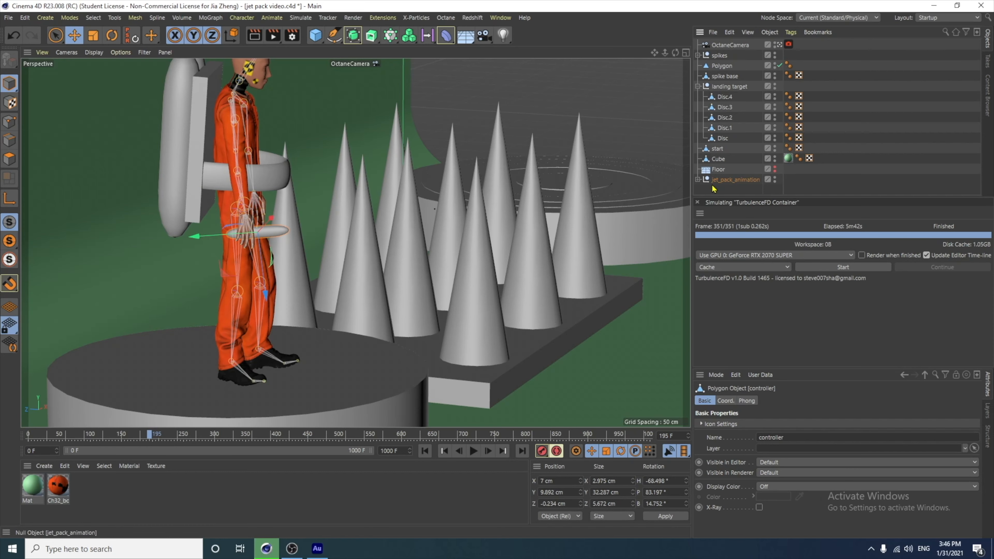
click(698, 179)
scroll(745, 144, down, 4)
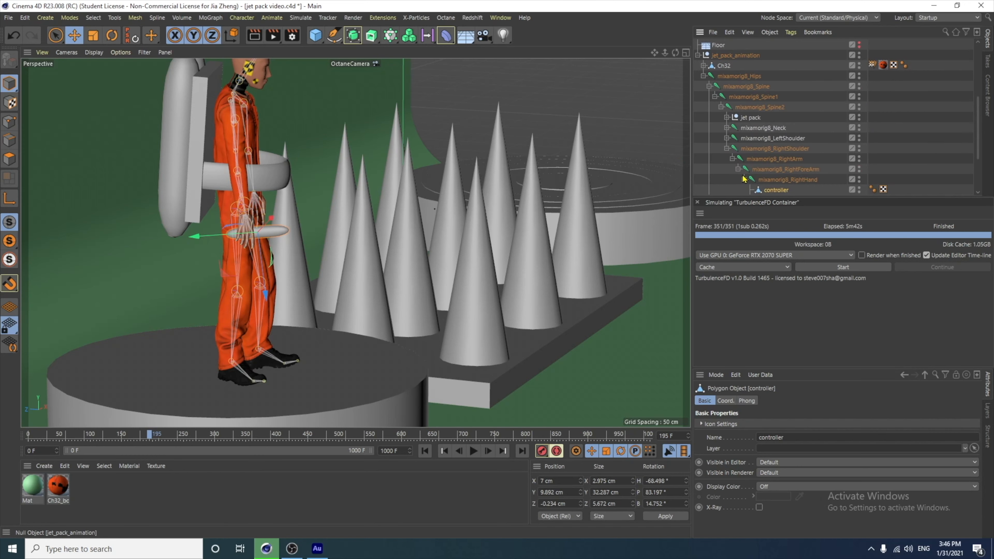
click(727, 118)
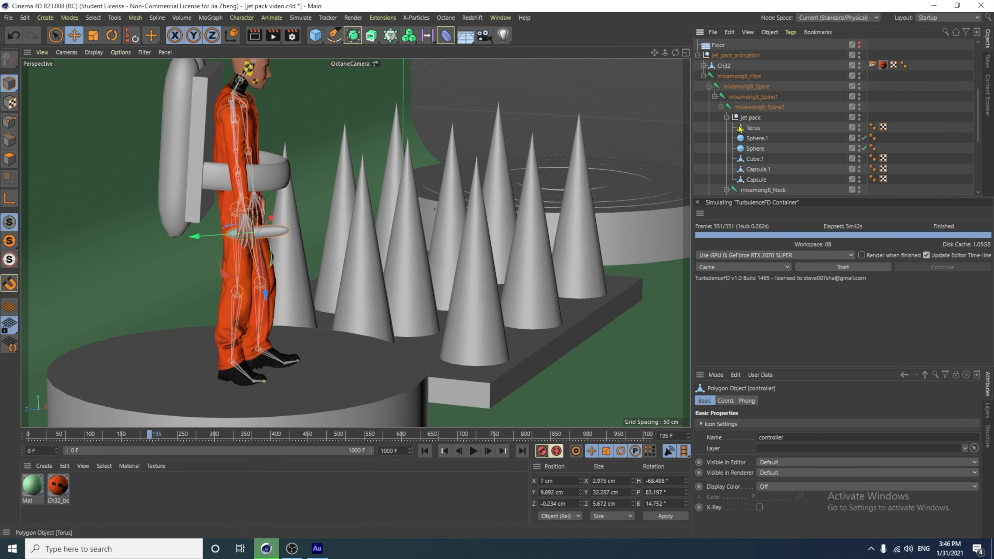
Step: Add a TurbulenceFD Emitter tag to Sphere.1 in the jet pack group and set its density value to 1
click(749, 141)
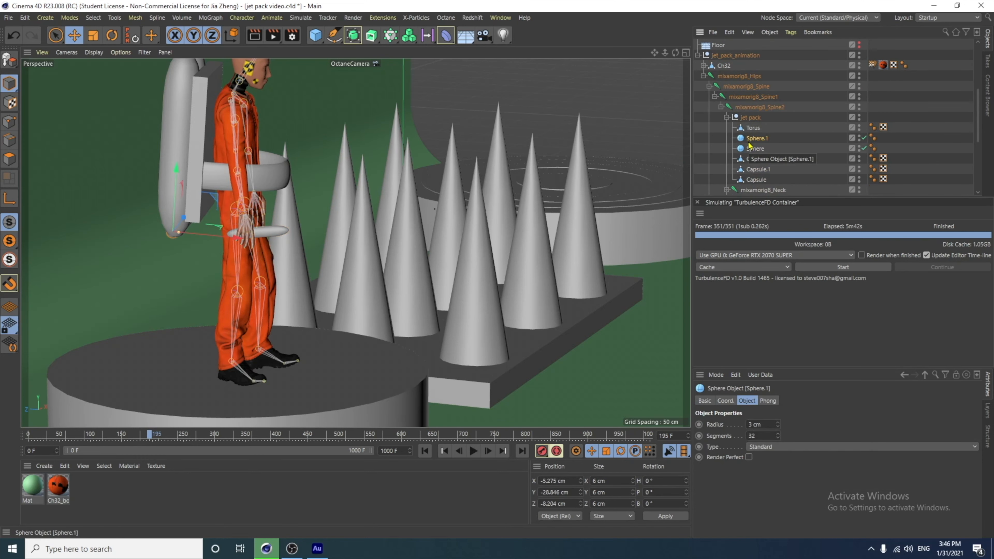
click(791, 32)
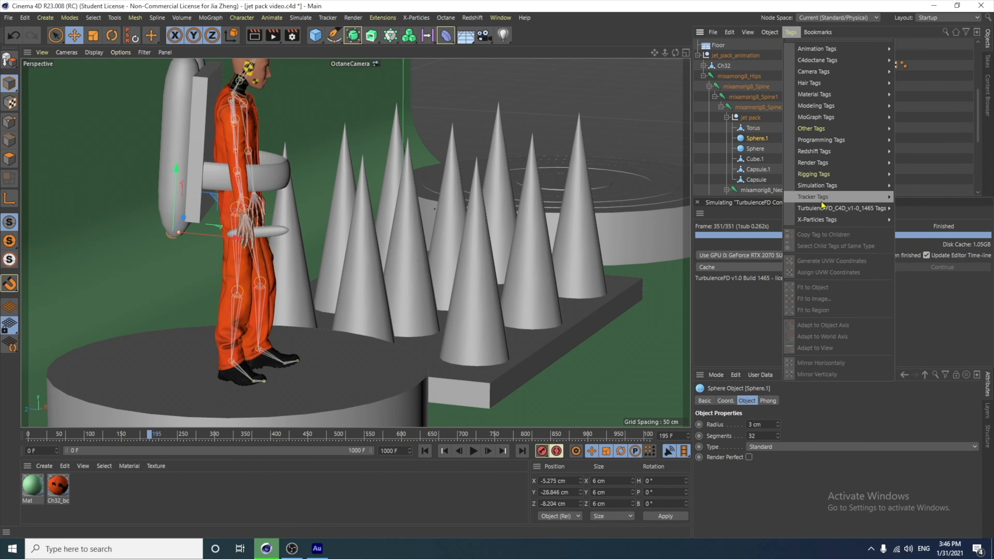
mouse_move(860, 208)
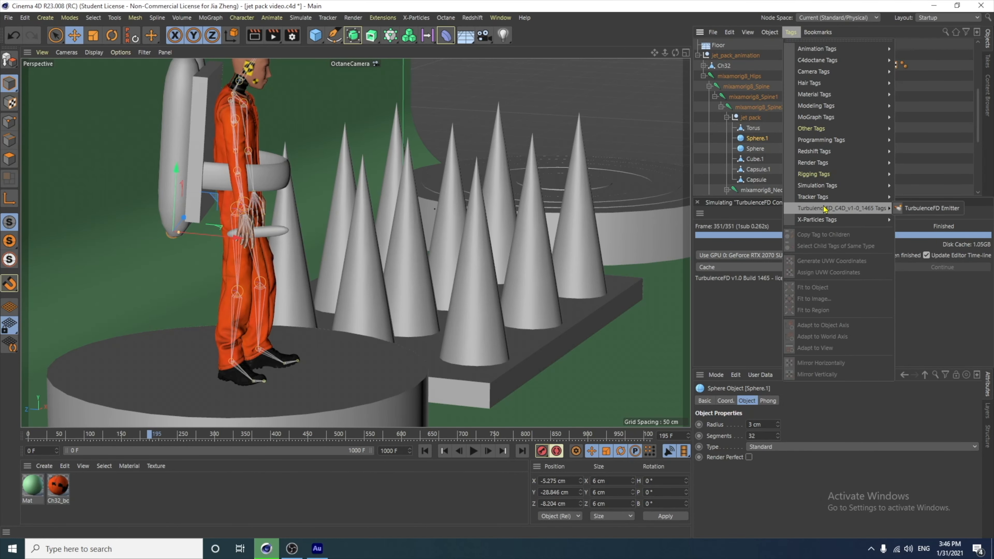
click(918, 208)
scroll(973, 469, down, 5)
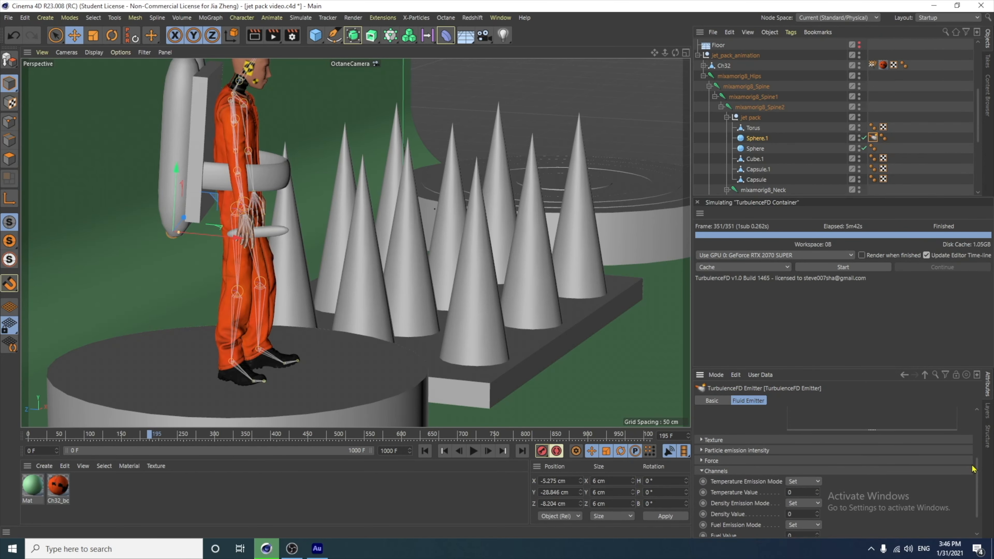
scroll(973, 468, down, 1)
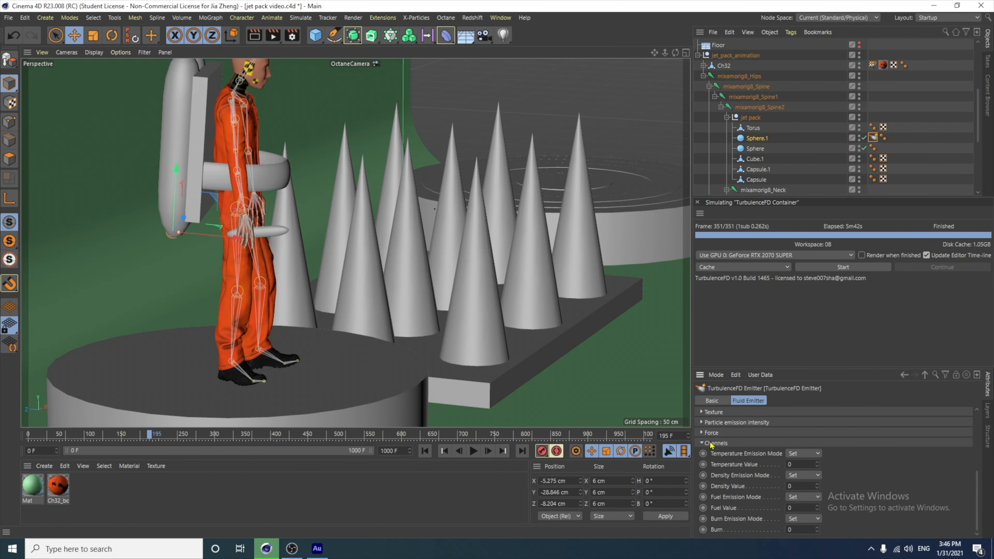
click(800, 488)
Step: Set the Sphere.1 emitter's pressure to 200 and its X directional force to -20 cm
click(703, 434)
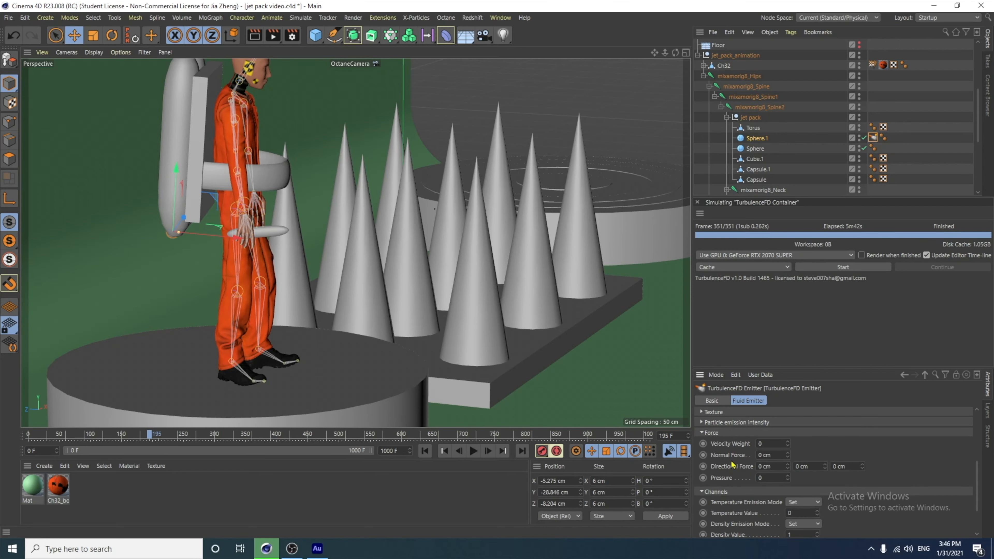
double_click(780, 478)
text(200)
double_click(775, 466)
text(-)
text(20)
key(Return)
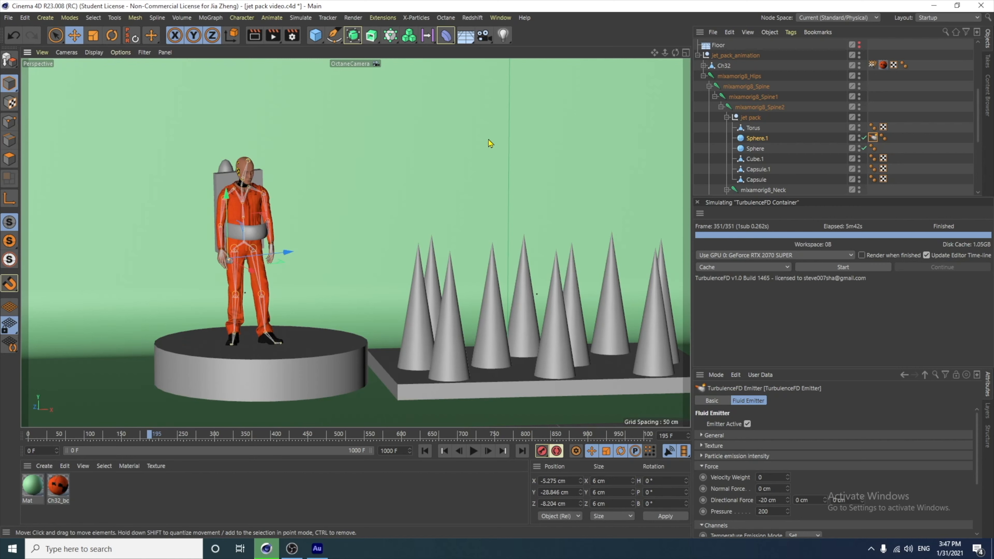
Step: Add a TurbulenceFD Container to the scene
scroll(488, 140, down, 2)
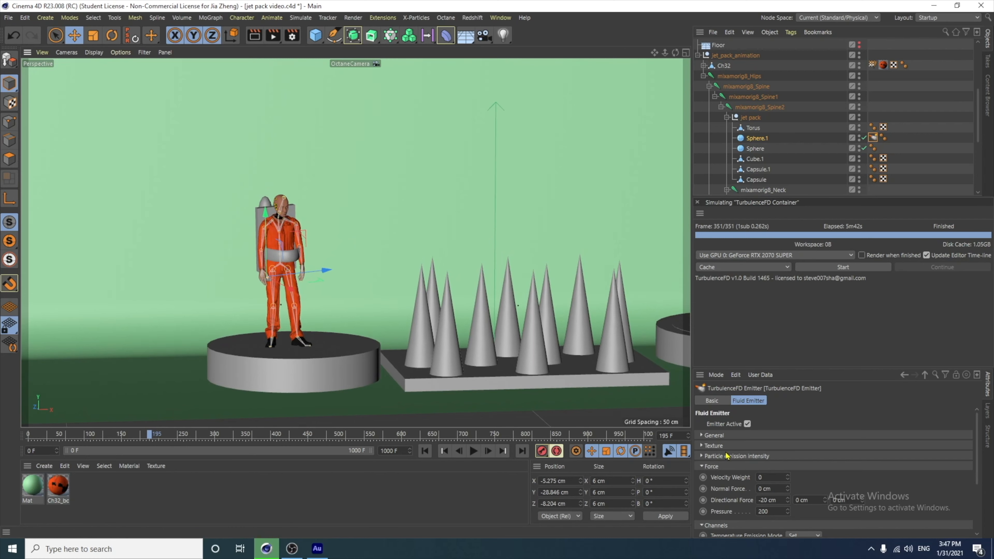
click(353, 19)
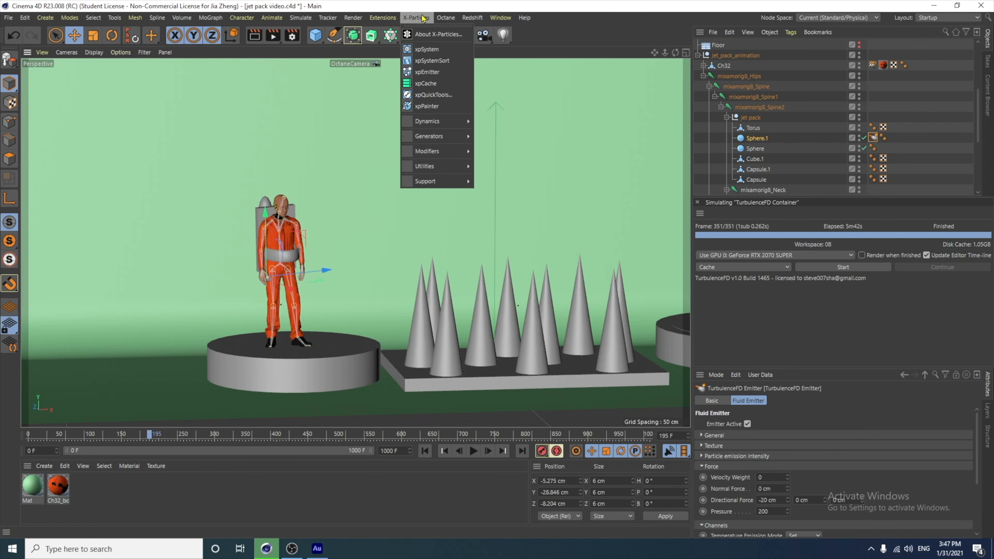
mouse_move(393, 20)
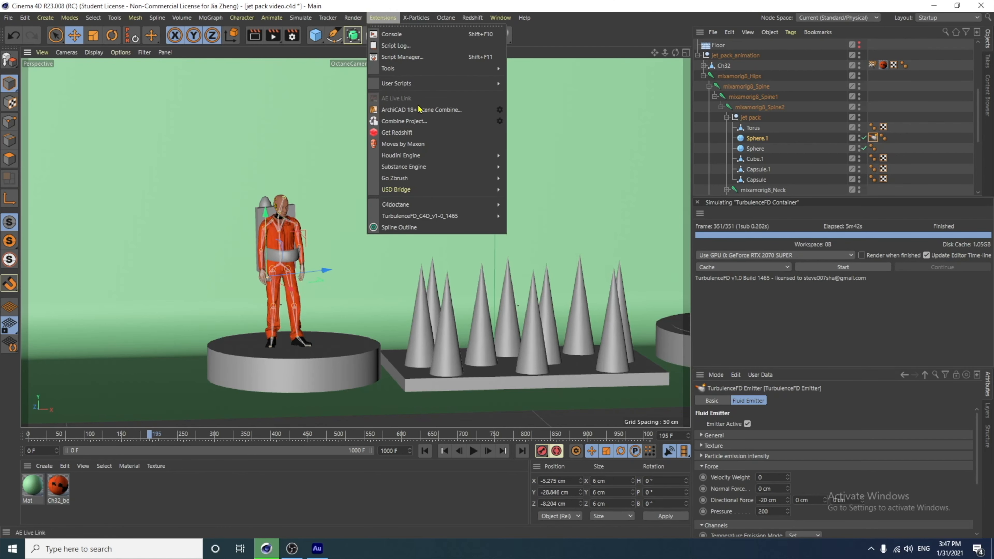
mouse_move(472, 220)
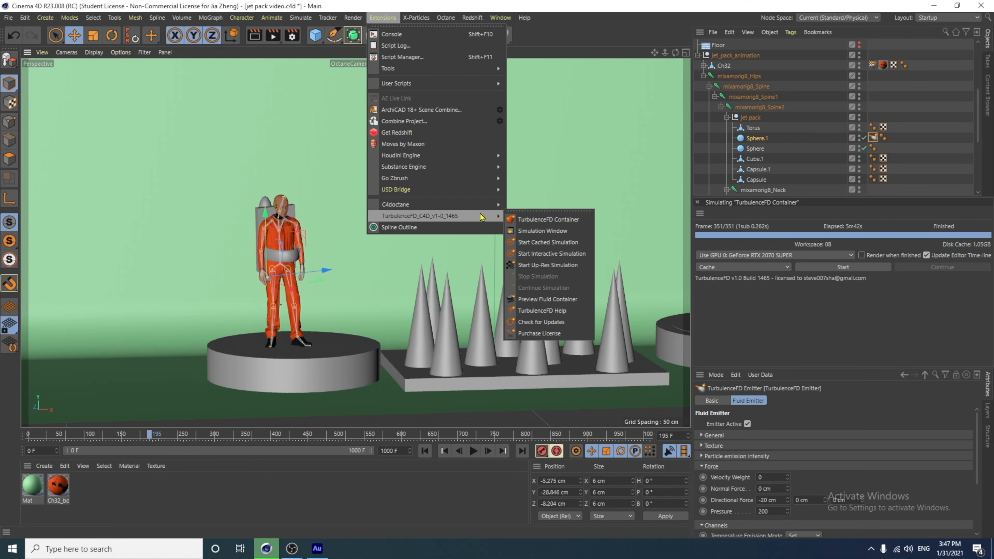
click(529, 220)
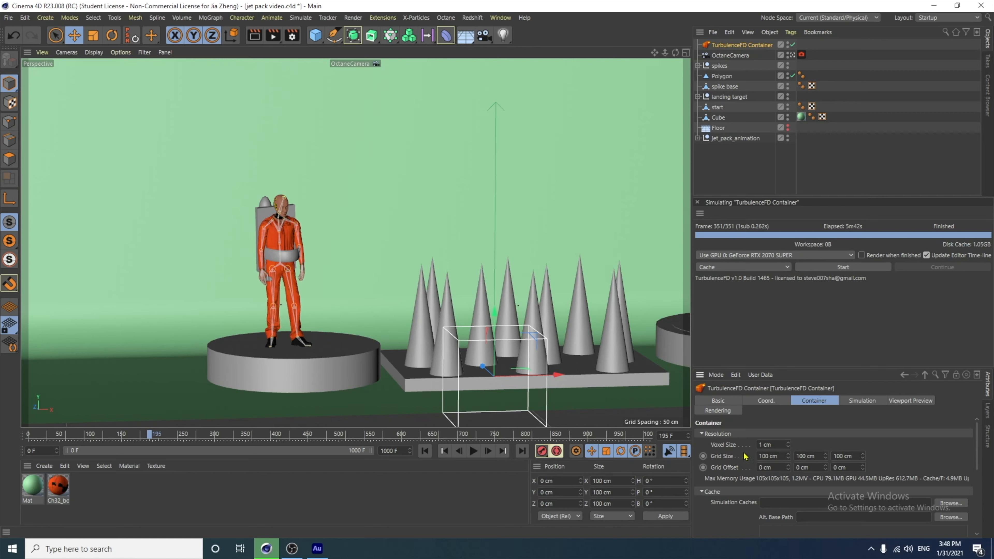
Step: Set the TurbulenceFD container's grid size to 800 x 500 x 400 cm
drag(782, 457, 760, 456)
text(800)
click(821, 457)
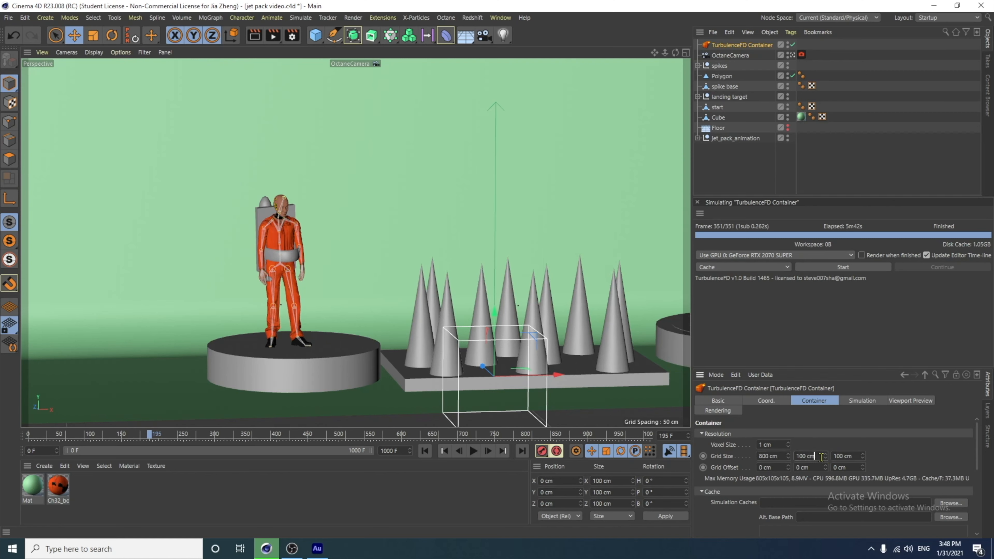
drag(821, 457, 795, 457)
text(500)
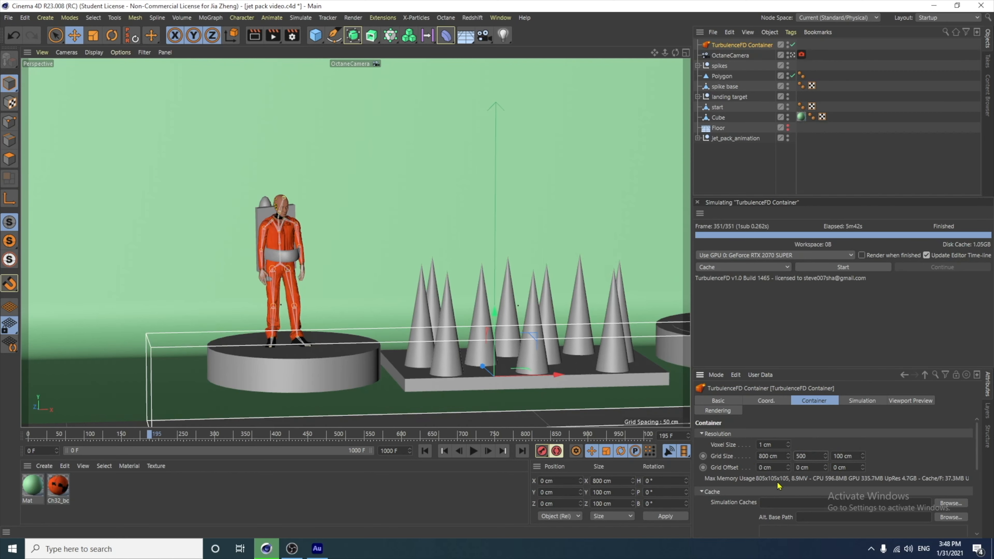
click(842, 456)
drag(854, 457, 819, 457)
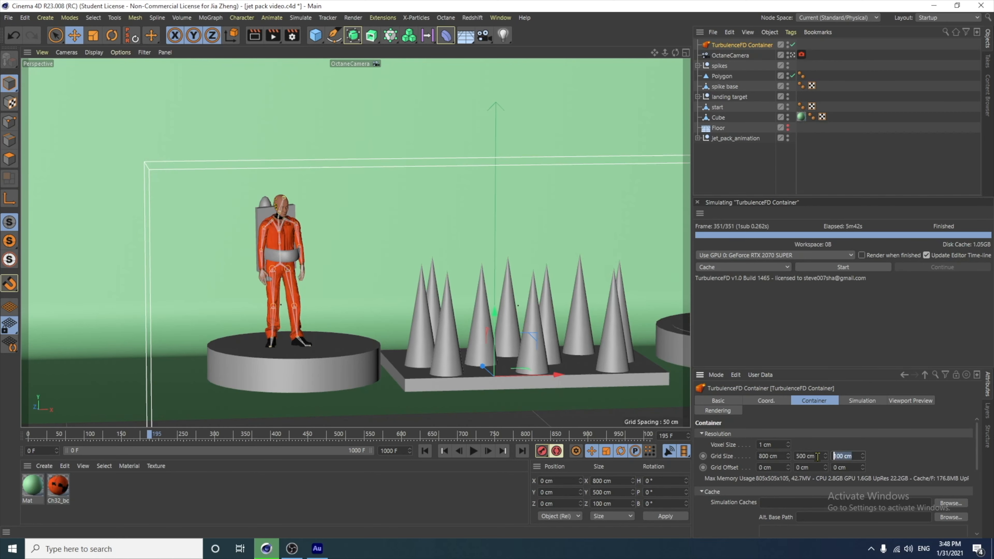
text(400)
key(Return)
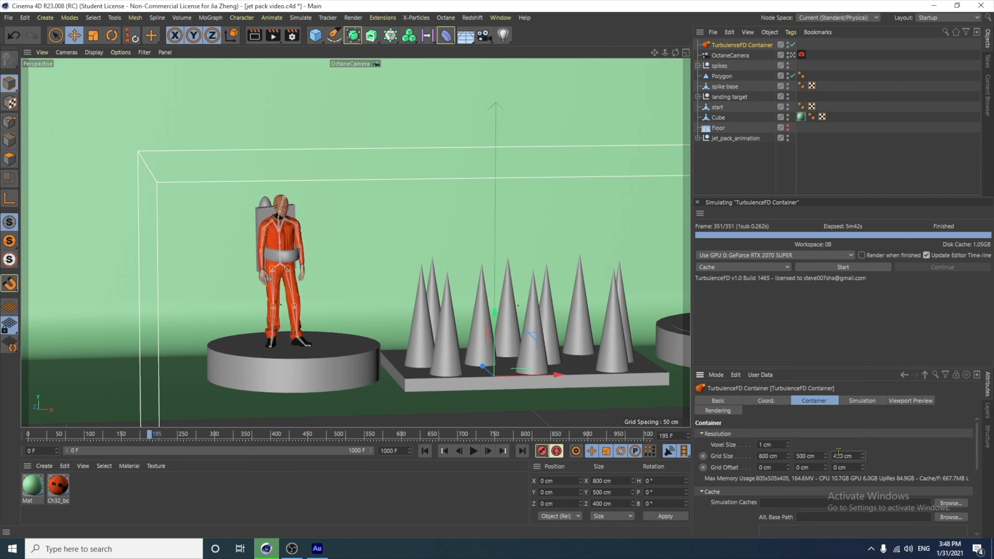
Step: Raise the TurbulenceFD container to about 242 cm in Y and check its coverage of the flight between frames 335 and 146
alt+drag(477, 280, 556, 334)
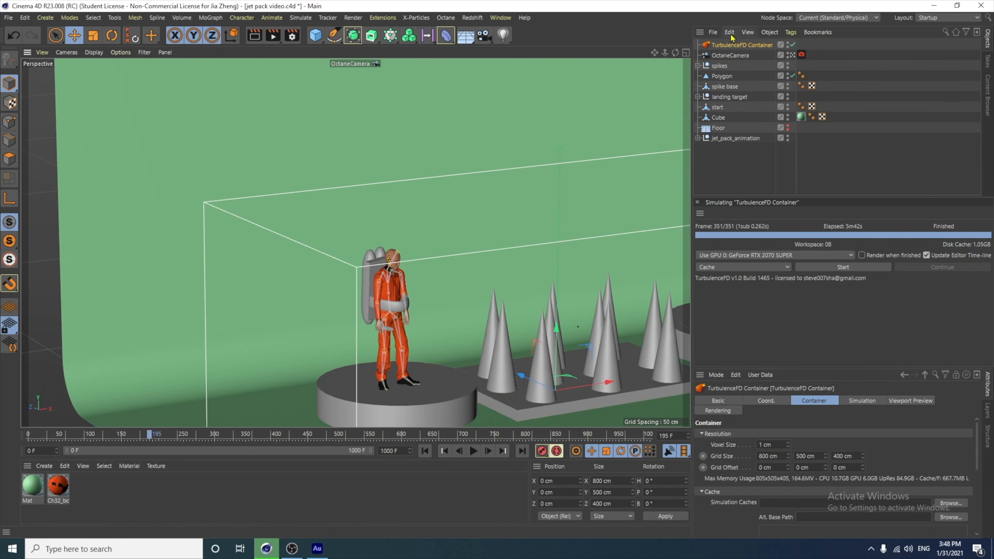
drag(556, 336, 562, 150)
alt+drag(535, 252, 561, 291)
alt+drag(541, 332, 527, 351)
drag(151, 435, 239, 457)
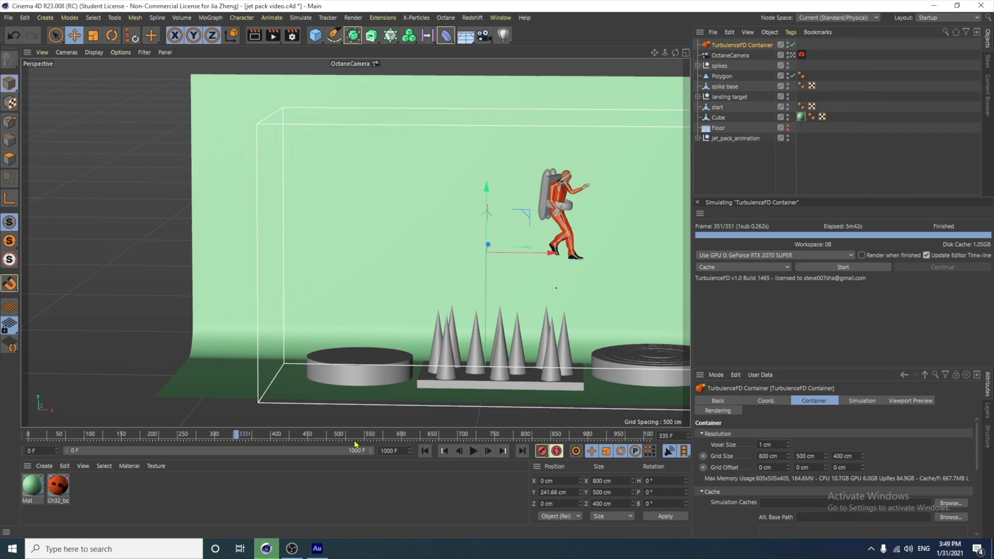
click(236, 436)
drag(236, 436, 119, 436)
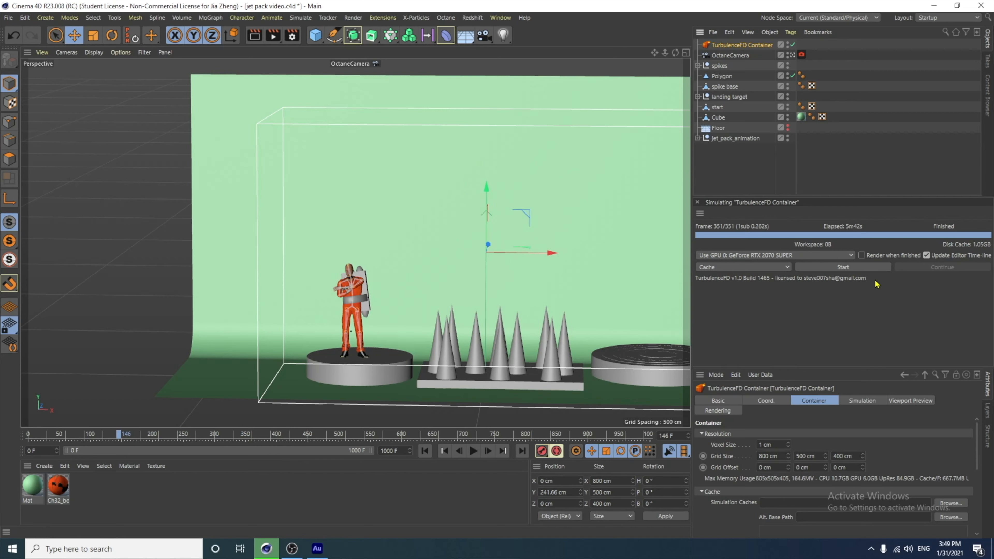
Step: Set the X wind direction in the container's simulation settings to -50 and open the wind speed for editing
click(861, 401)
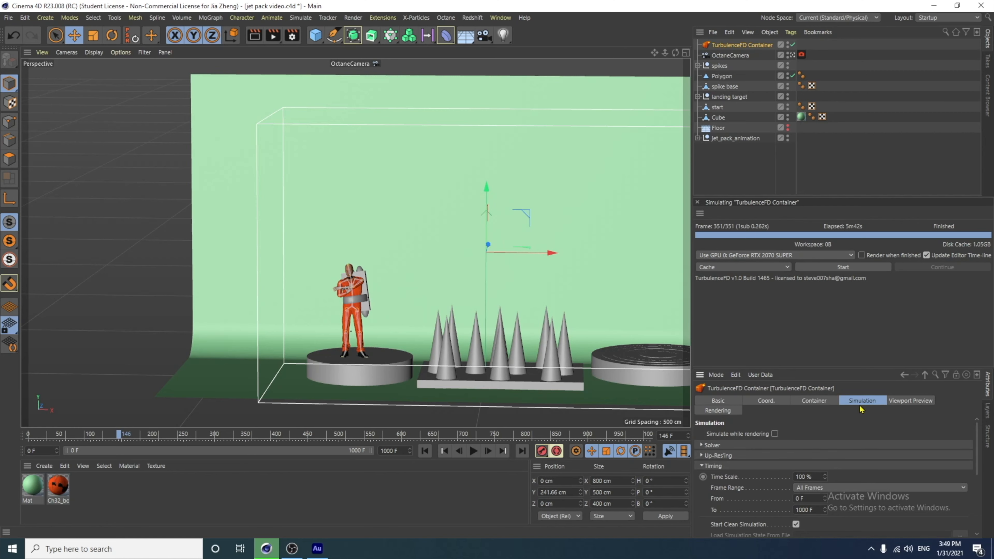
click(712, 466)
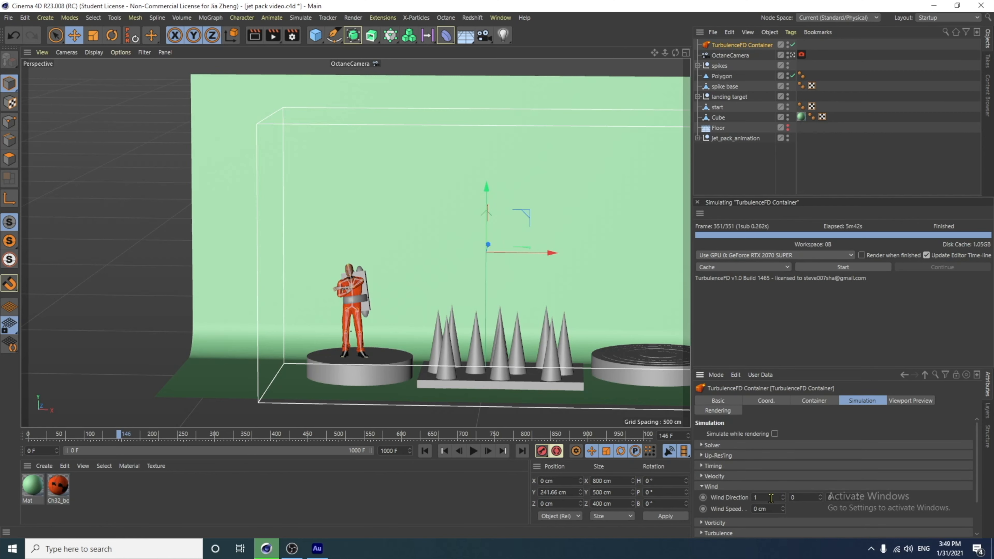
click(772, 498)
text(-50)
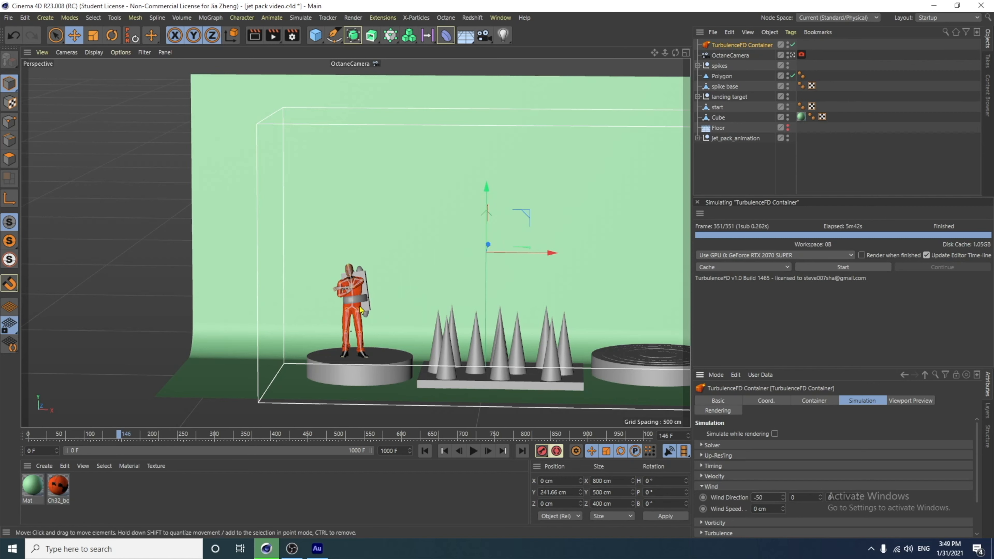
scroll(976, 432, down, 2)
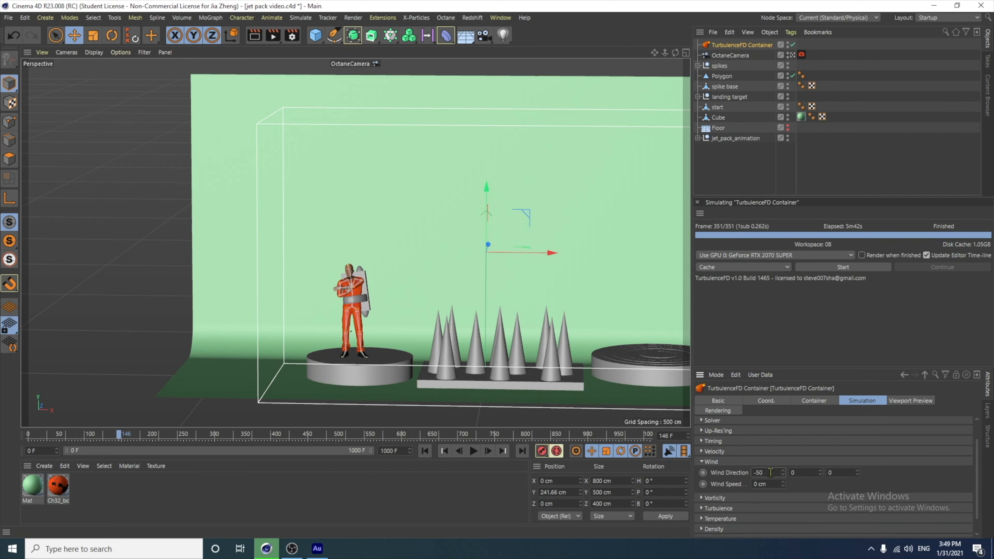
scroll(779, 486, up, 1)
click(773, 488)
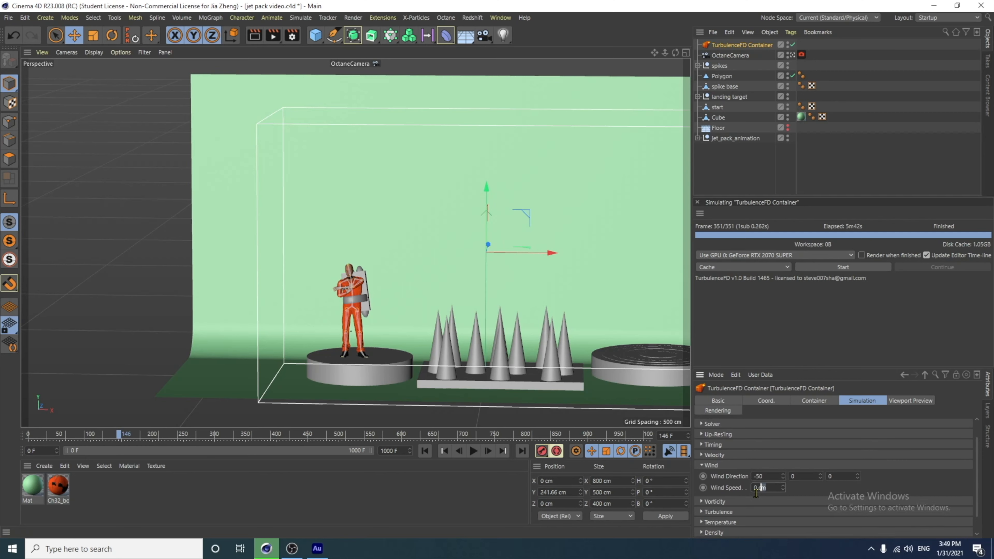
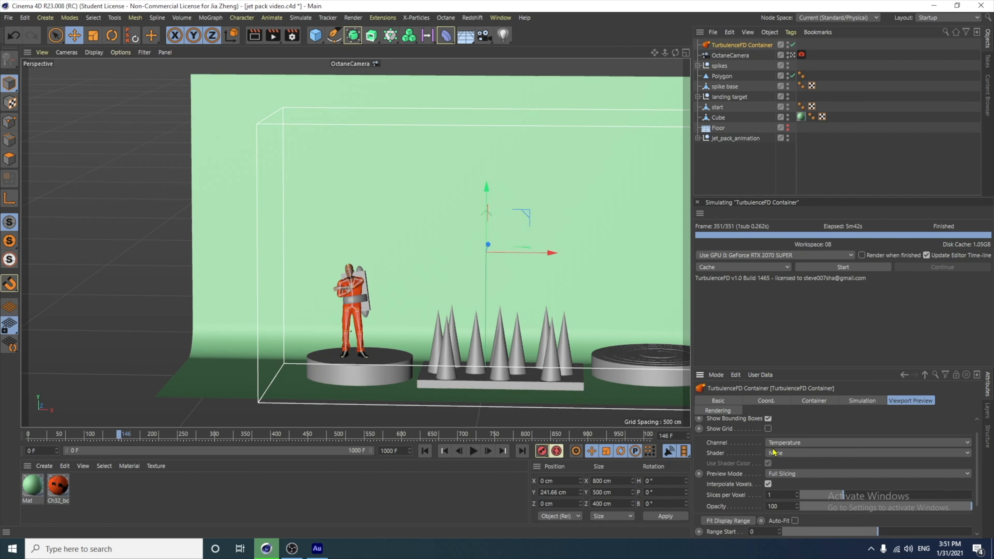
Step: Choose Temperature as the container's viewport preview channel and Density as its smoke shader mapping channel
click(798, 445)
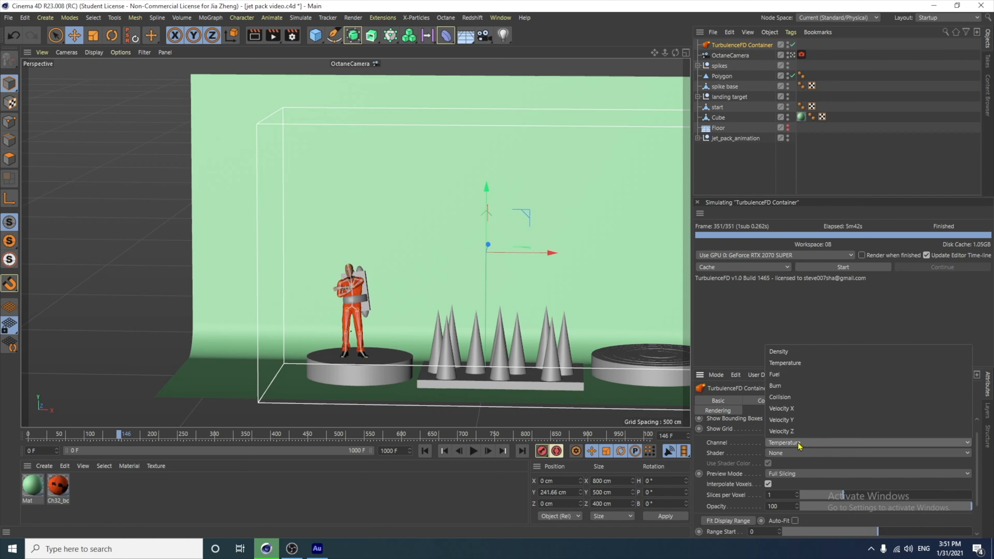
click(823, 362)
click(722, 411)
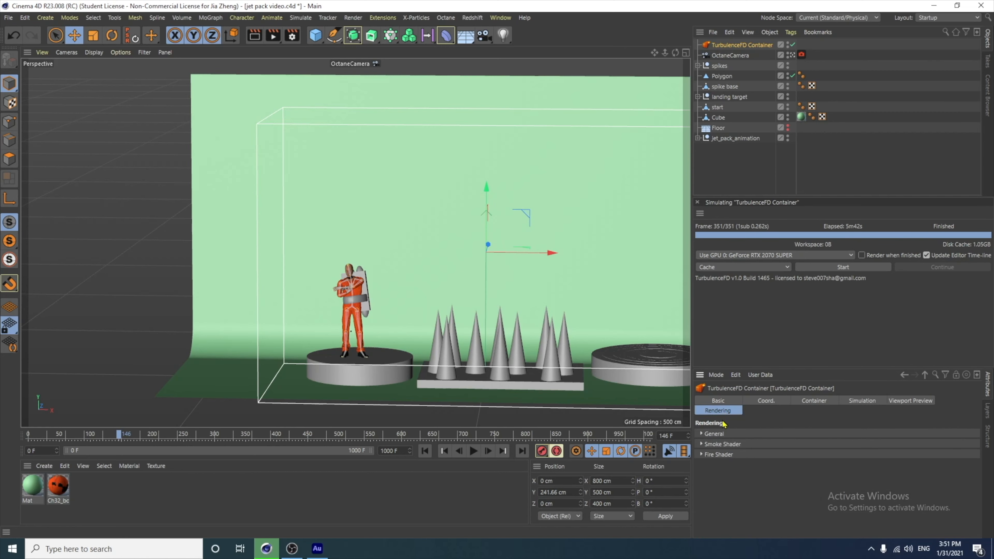
click(722, 443)
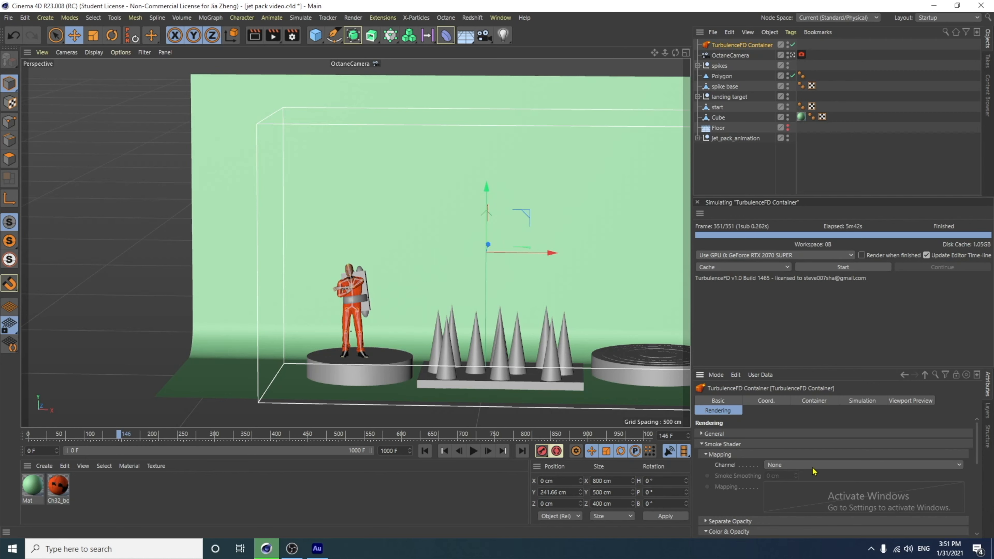
click(793, 464)
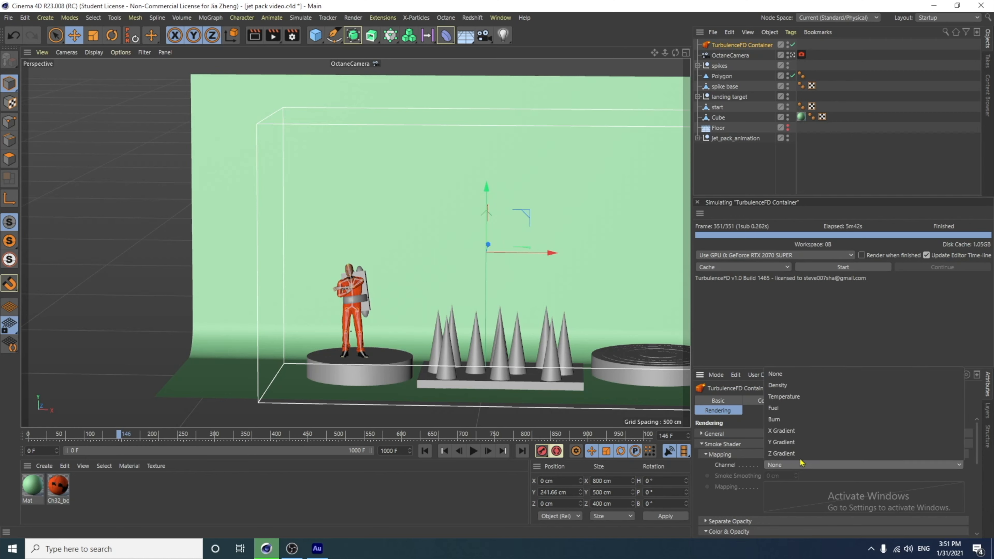
click(806, 388)
scroll(981, 463, down, 2)
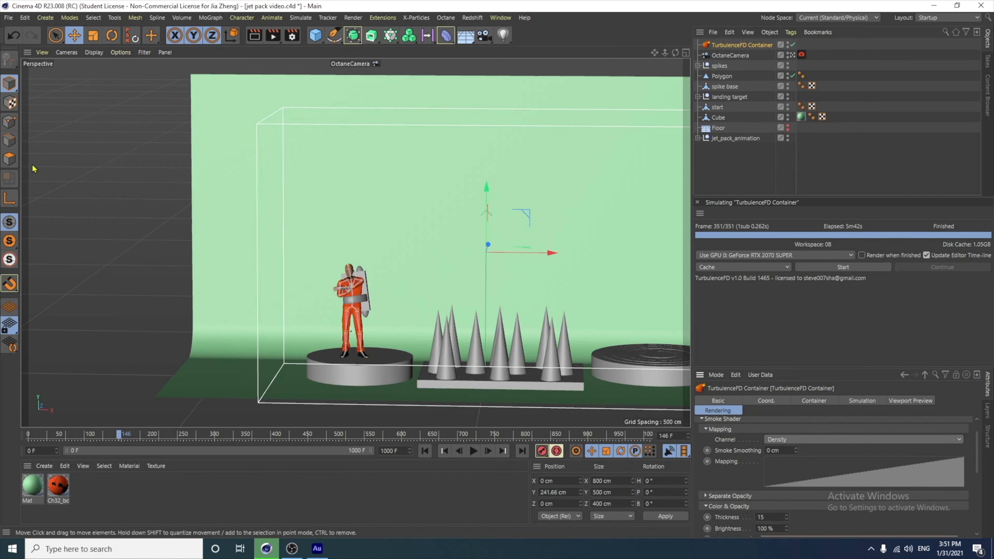
Step: Save the project and dock a rendering Octane Live Viewer beside the perspective view
click(7, 19)
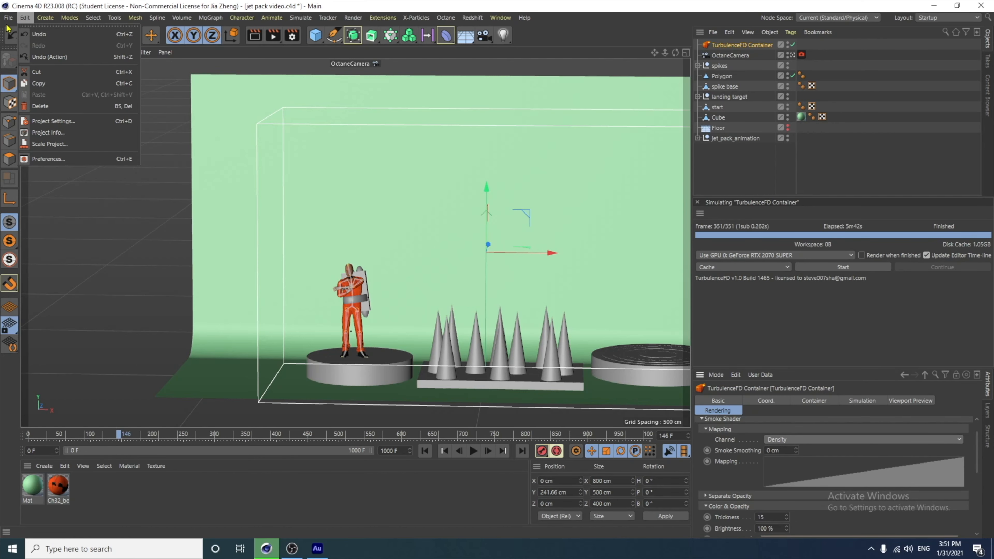
click(31, 110)
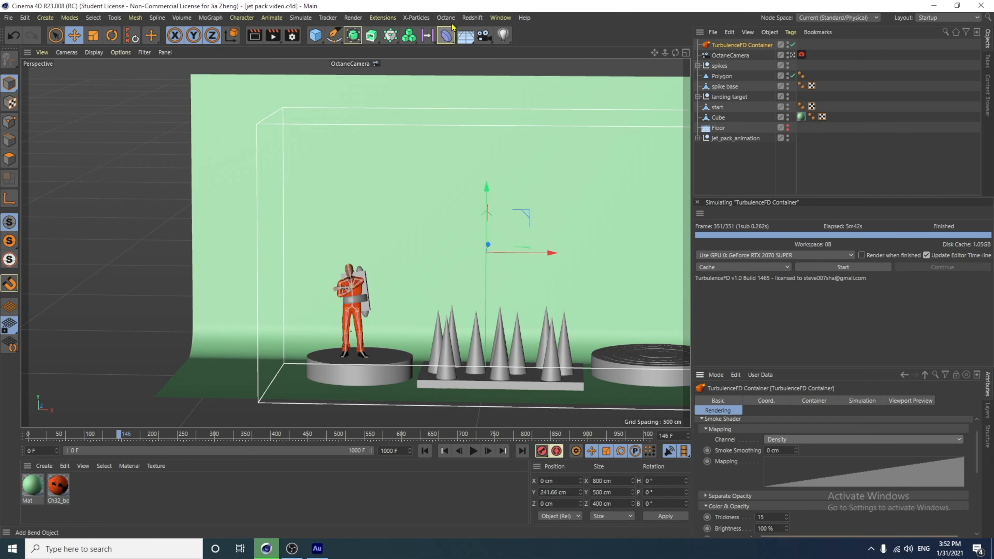
click(446, 17)
click(473, 46)
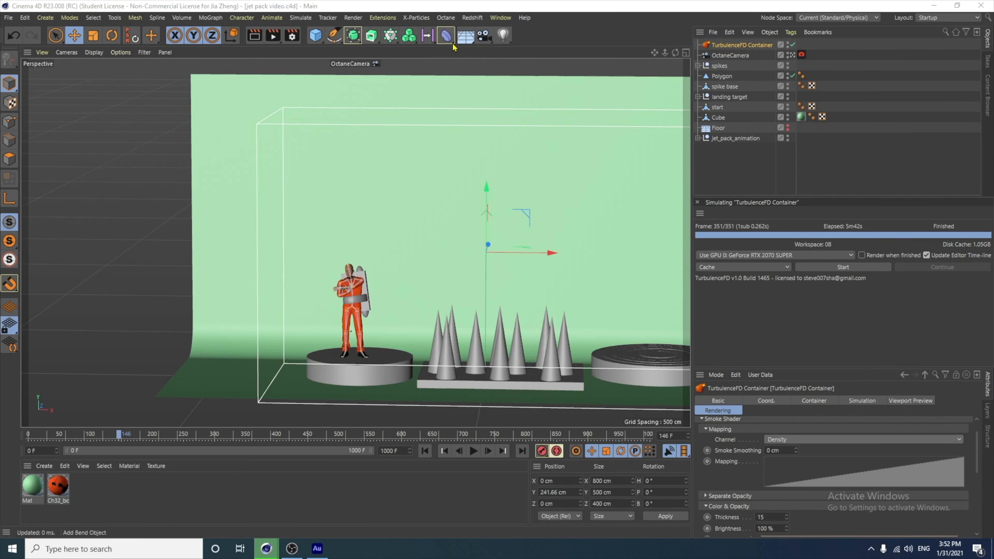
click(218, 177)
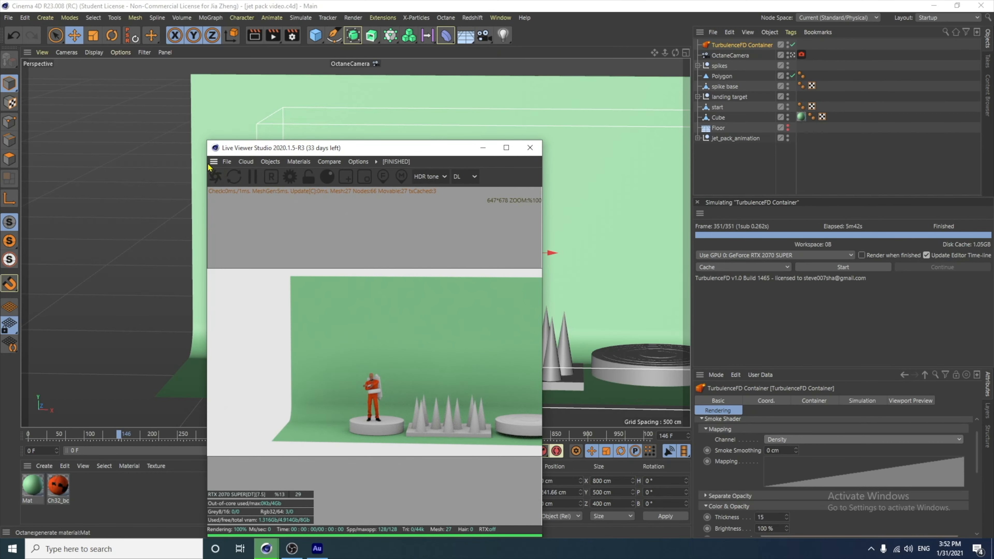
drag(213, 165, 104, 144)
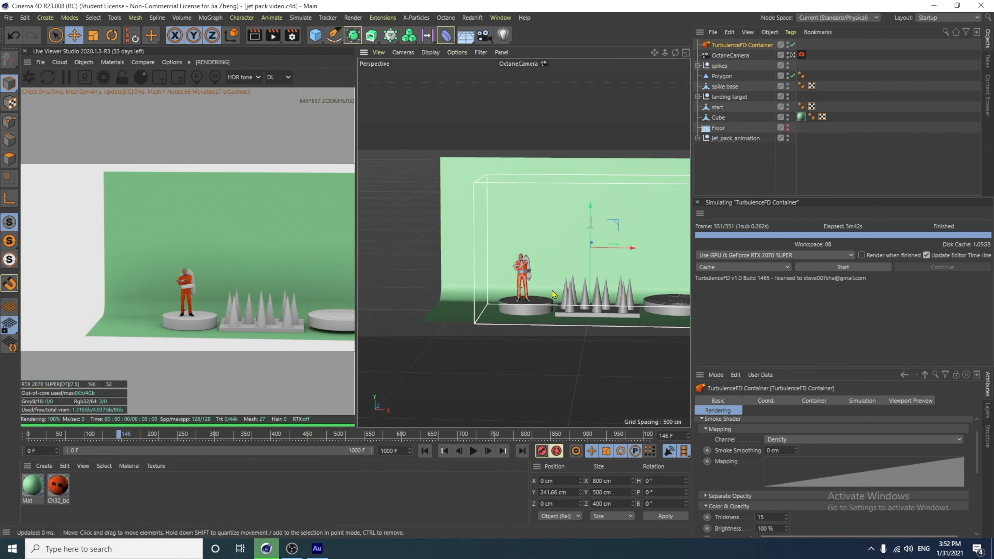
Step: Simulate the TurbulenceFD container to cache through the simulation window and stop the run at frame 474
click(383, 18)
mouse_move(430, 216)
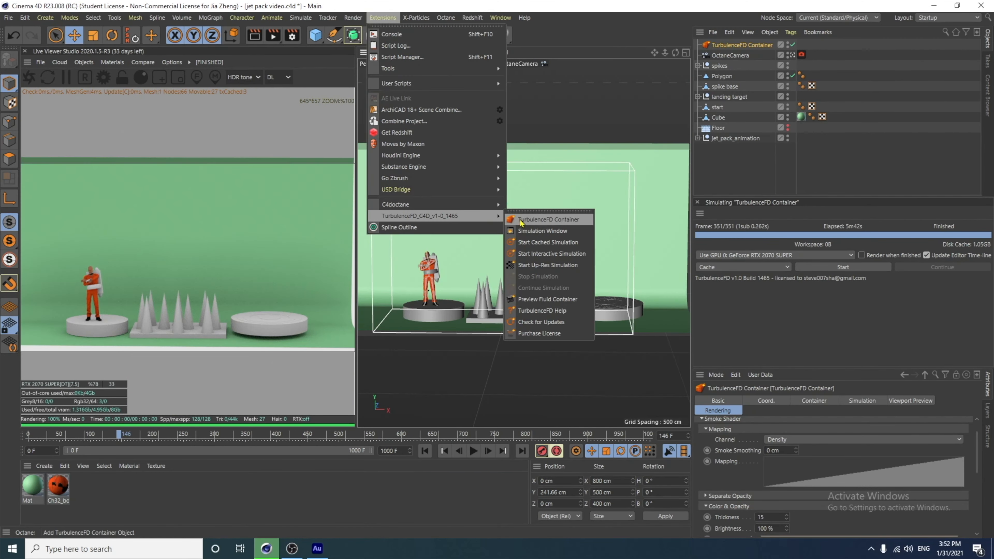
click(538, 231)
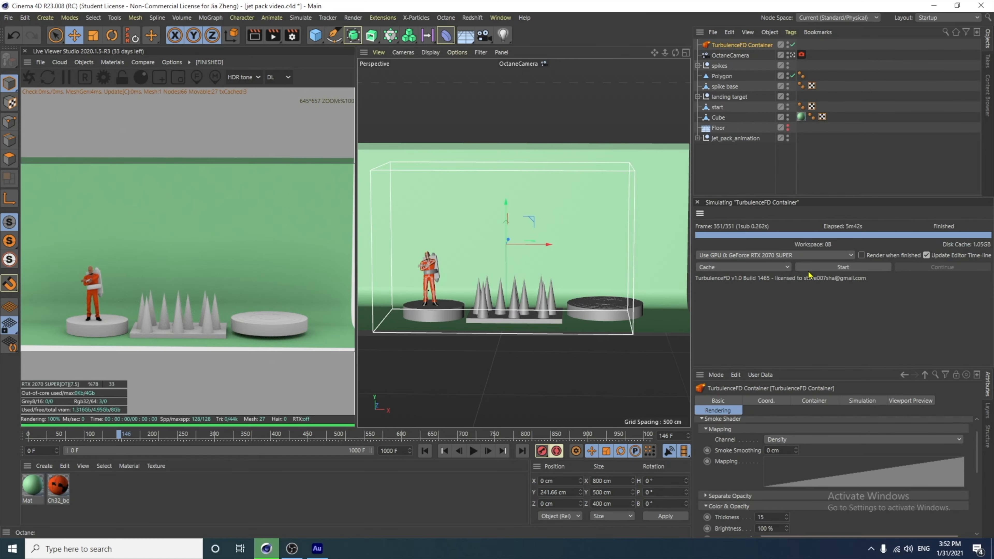
click(829, 268)
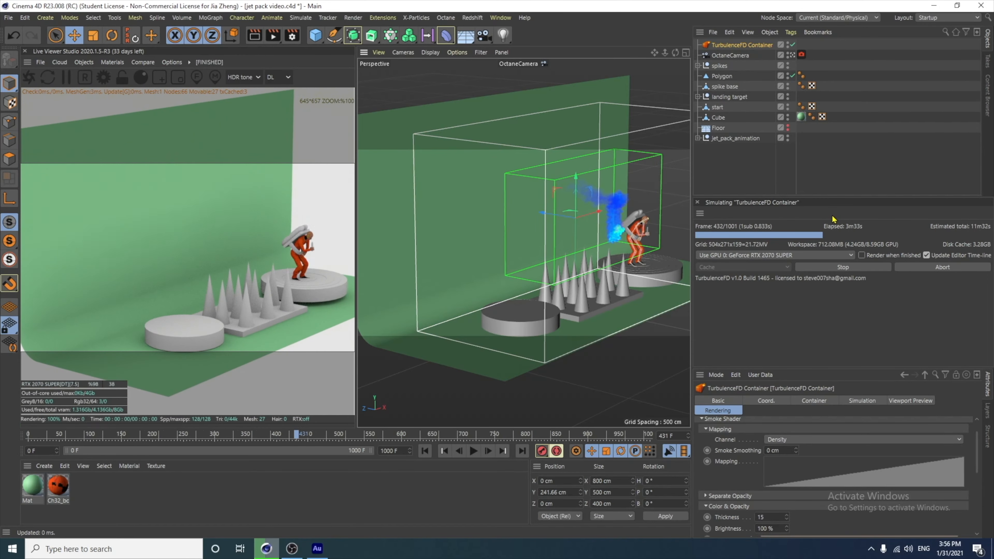
click(842, 267)
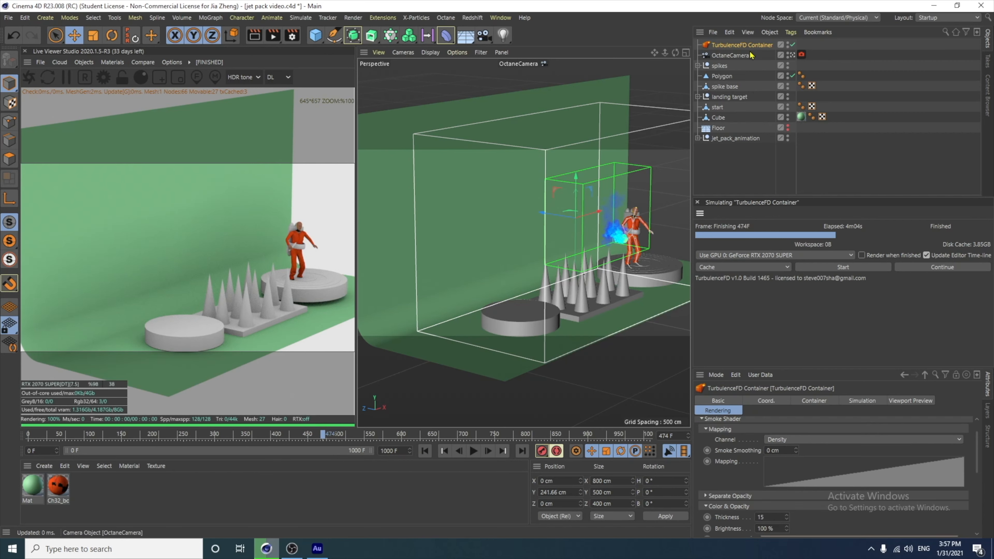
Step: Examine the frame range options in the TurbulenceFD container's simulation timing settings
click(862, 400)
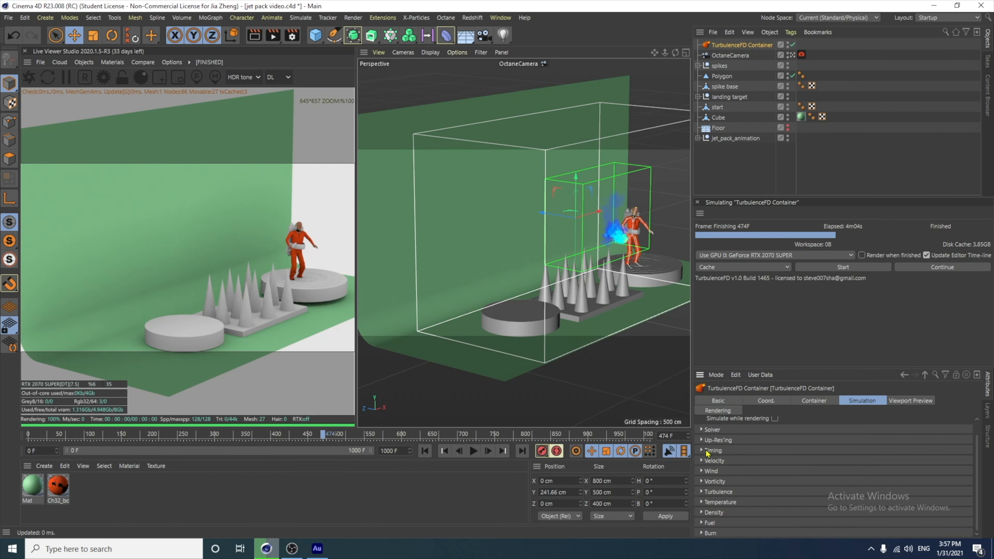
click(702, 450)
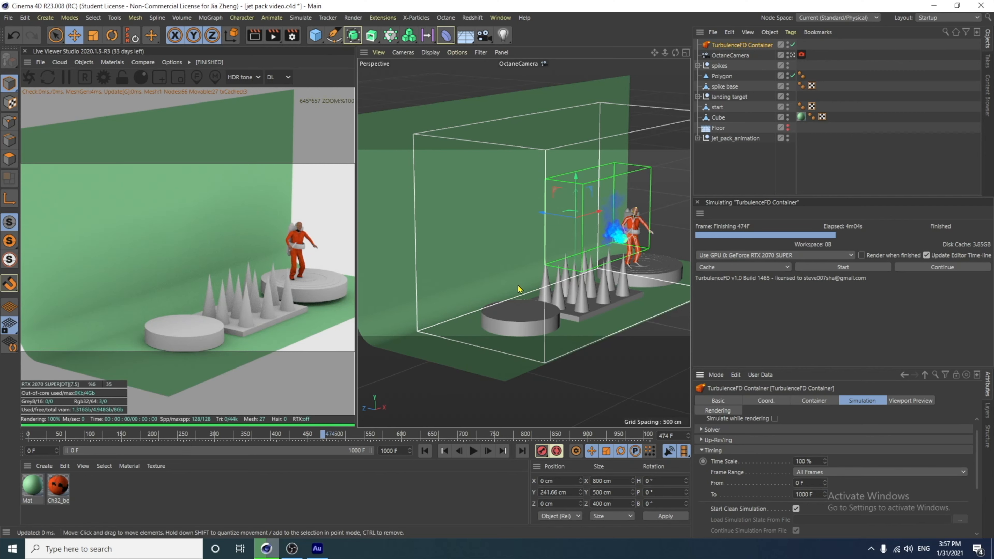
click(810, 484)
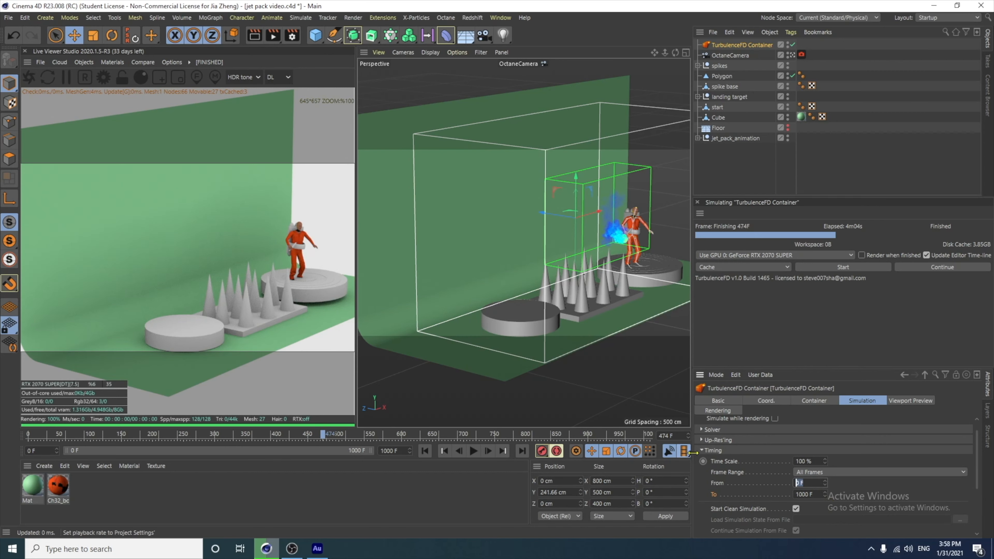
click(701, 451)
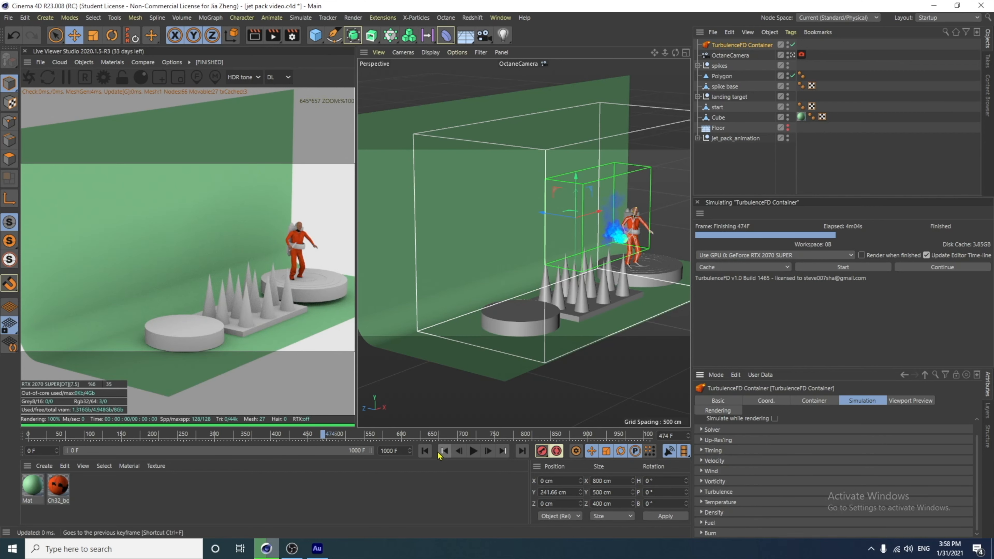
Step: Play the cached smoke from the first frame, stop at frame 125 and render the active view
click(425, 451)
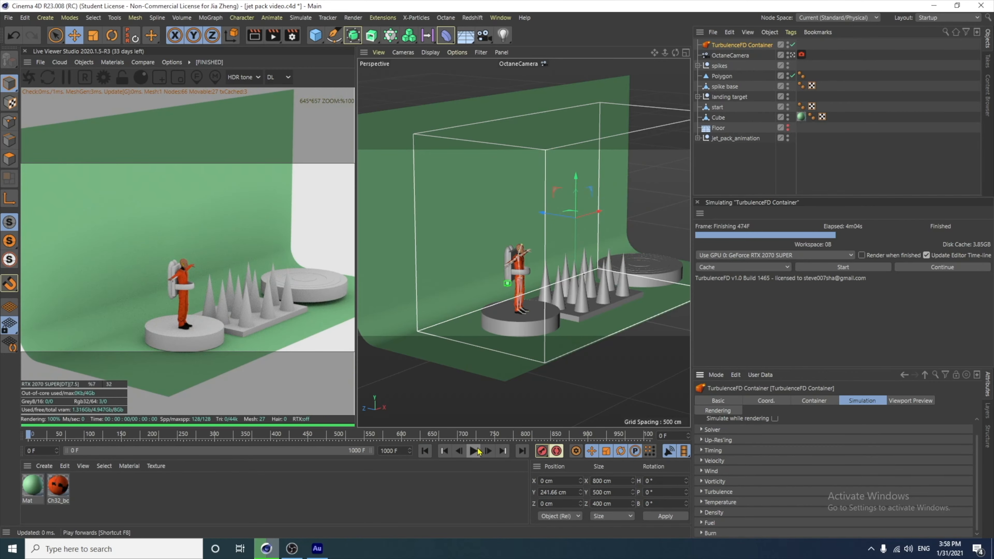
click(473, 450)
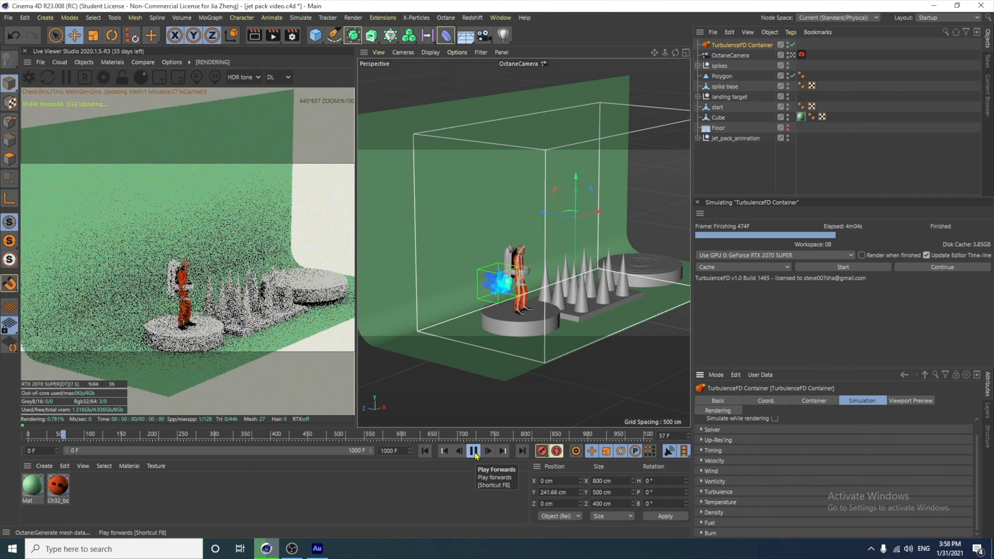
click(473, 451)
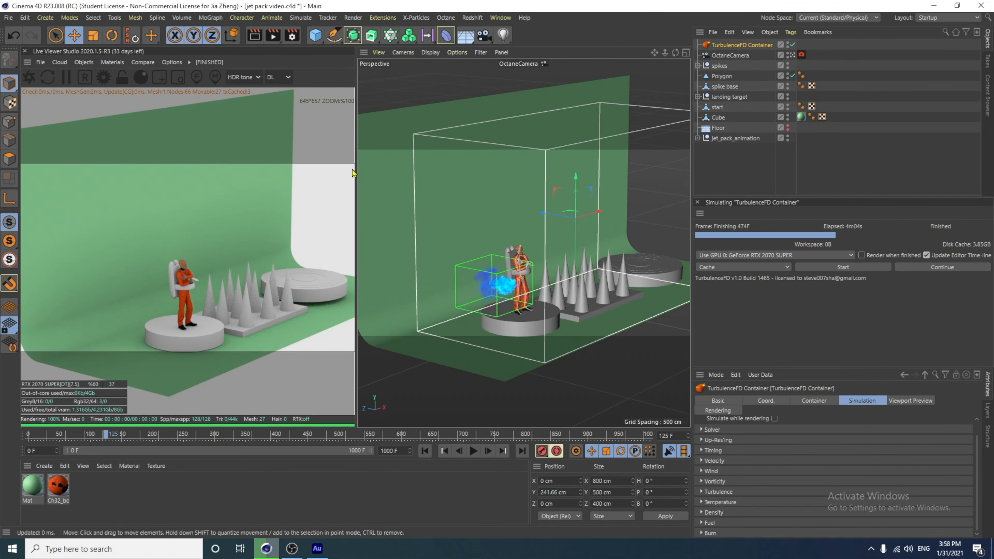
click(251, 41)
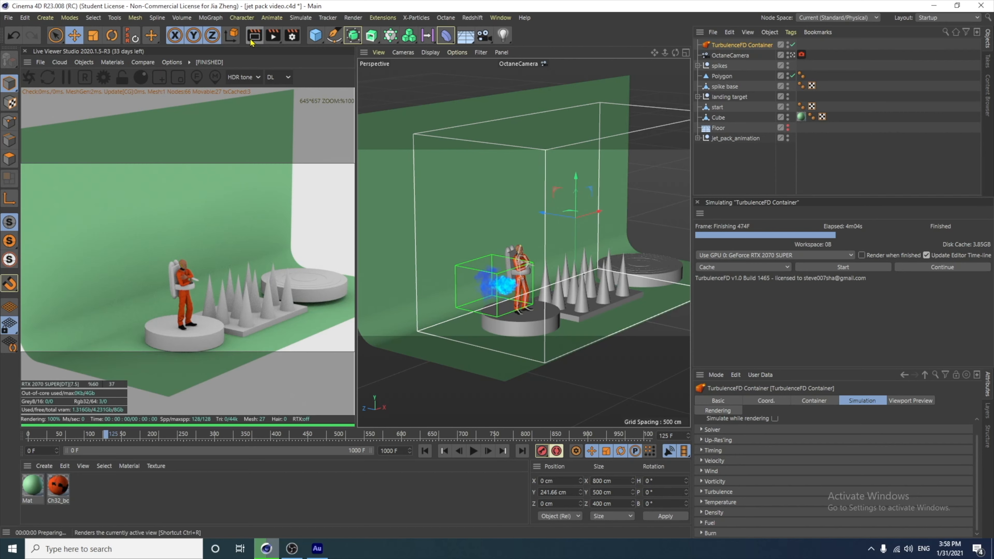
Step: Render a preview of the active view and examine the area around the jet pack character for smoke
scroll(535, 315, up, 5)
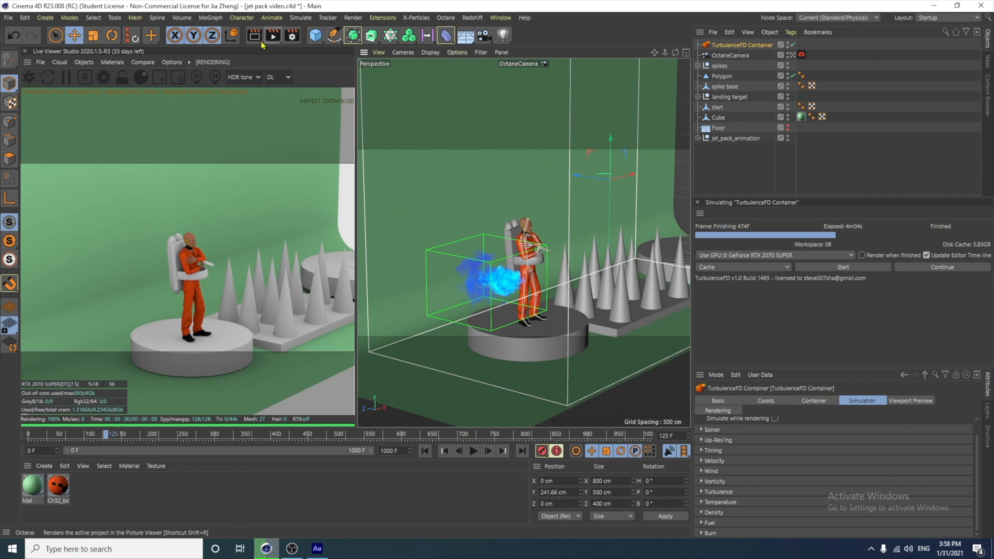
click(255, 35)
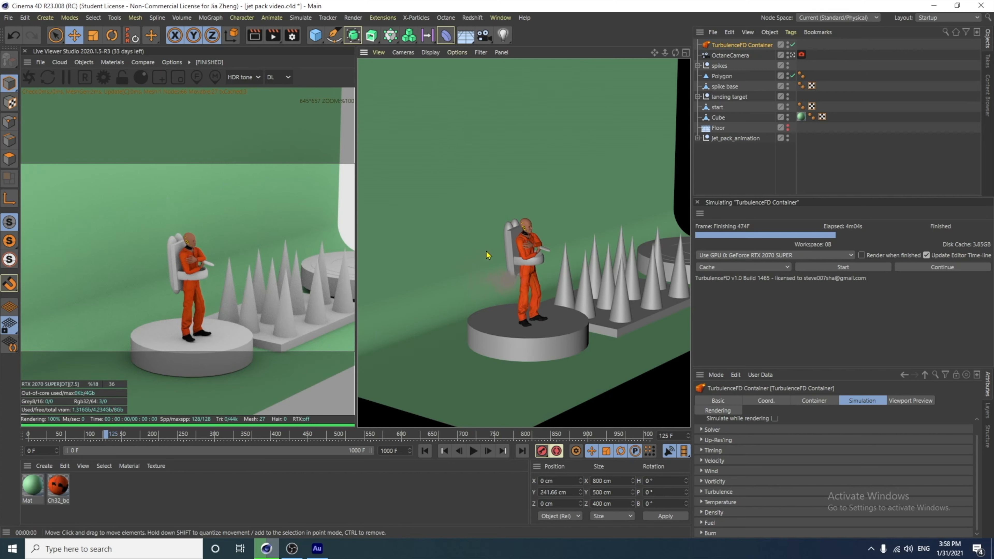
click(491, 240)
scroll(495, 243, down, 1)
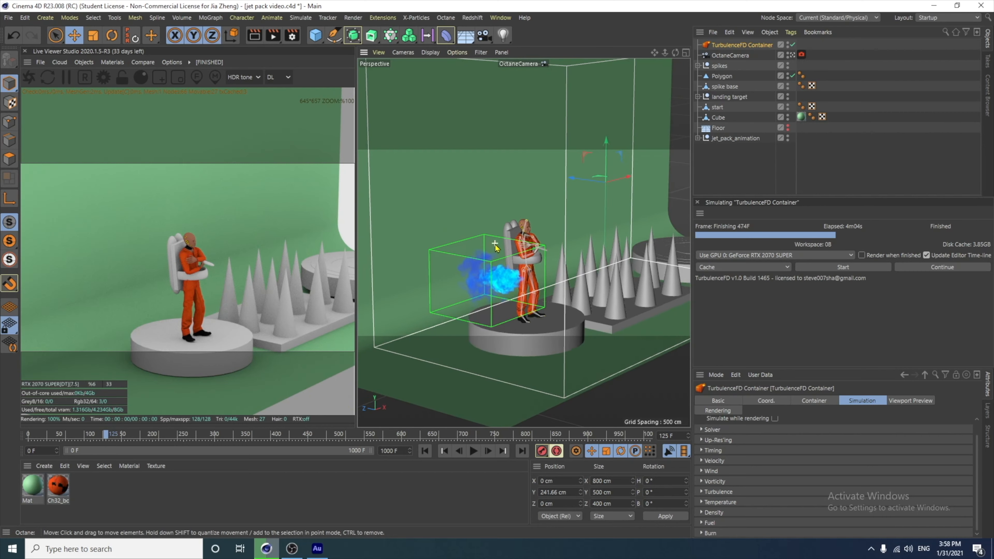
scroll(167, 297, up, 2)
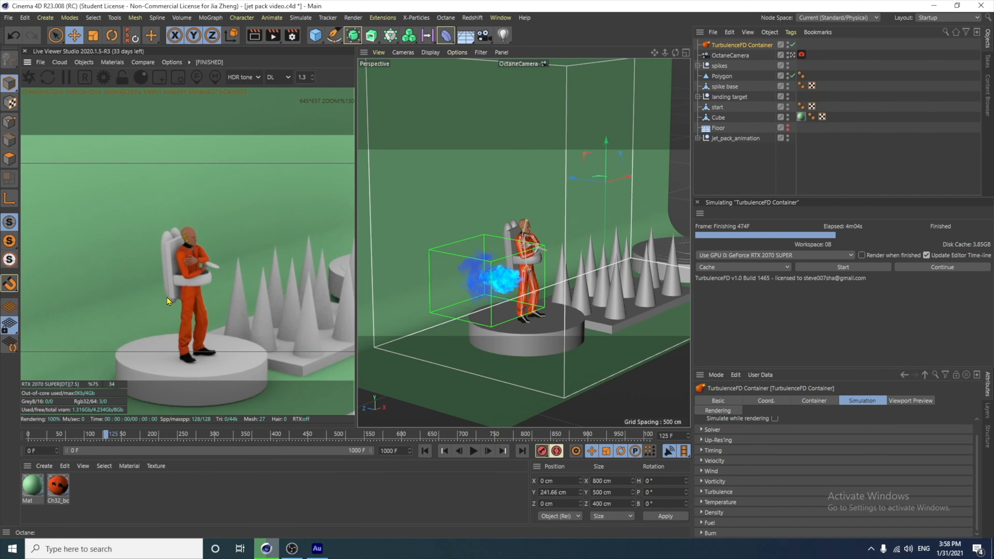
scroll(167, 297, up, 2)
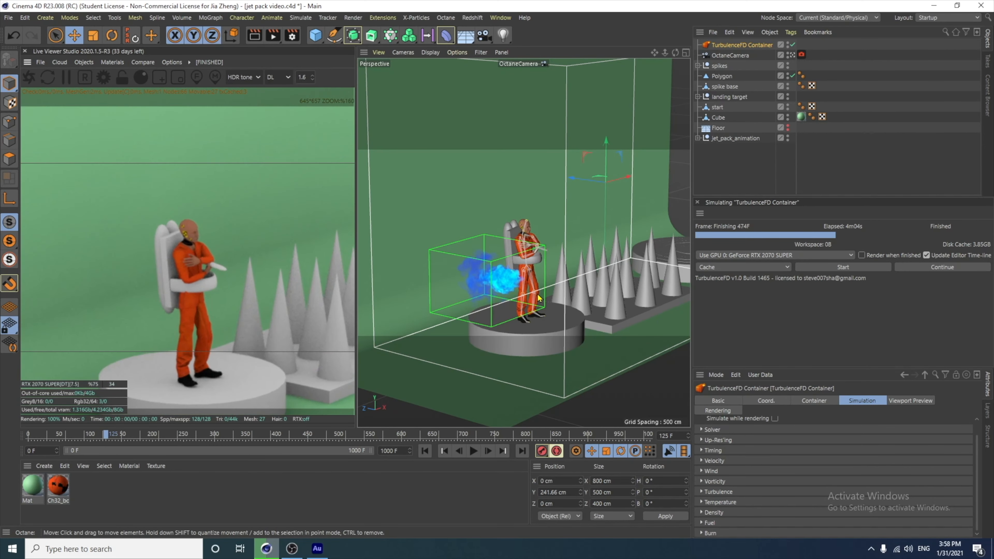
scroll(532, 290, down, 1)
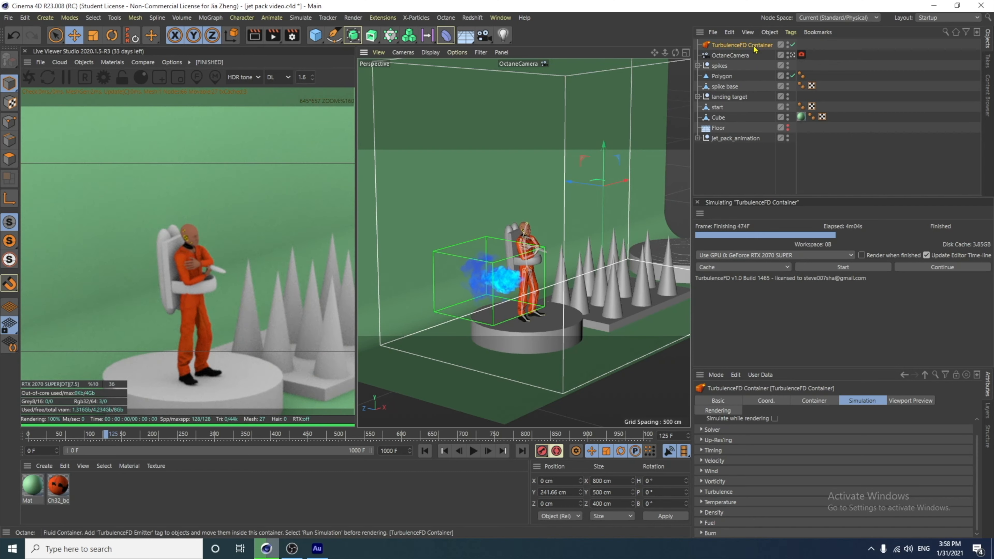
Step: Add an Octane ObjectTag to the TurbulenceFD Container with Voxel particle rendering, and replay the animation from frame 0
click(790, 33)
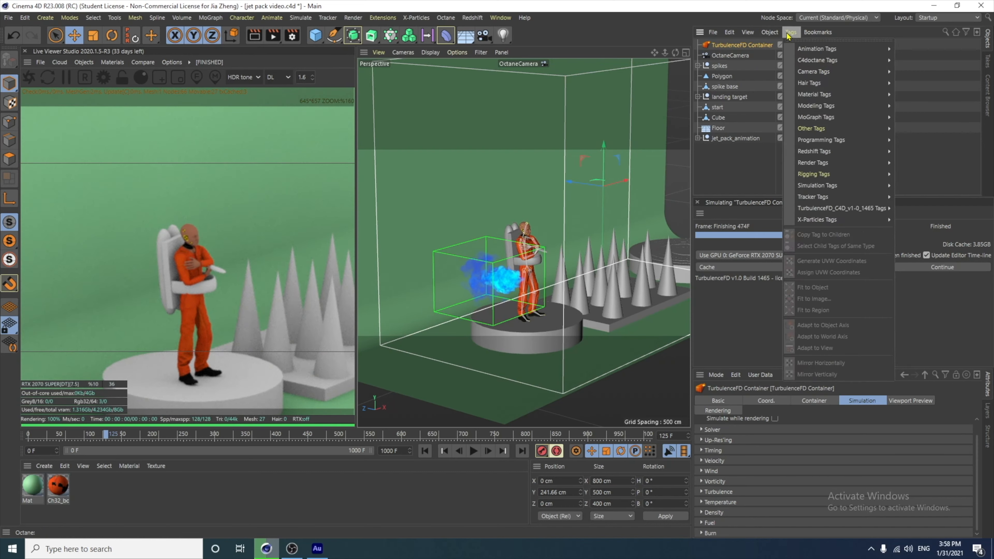
mouse_move(845, 212)
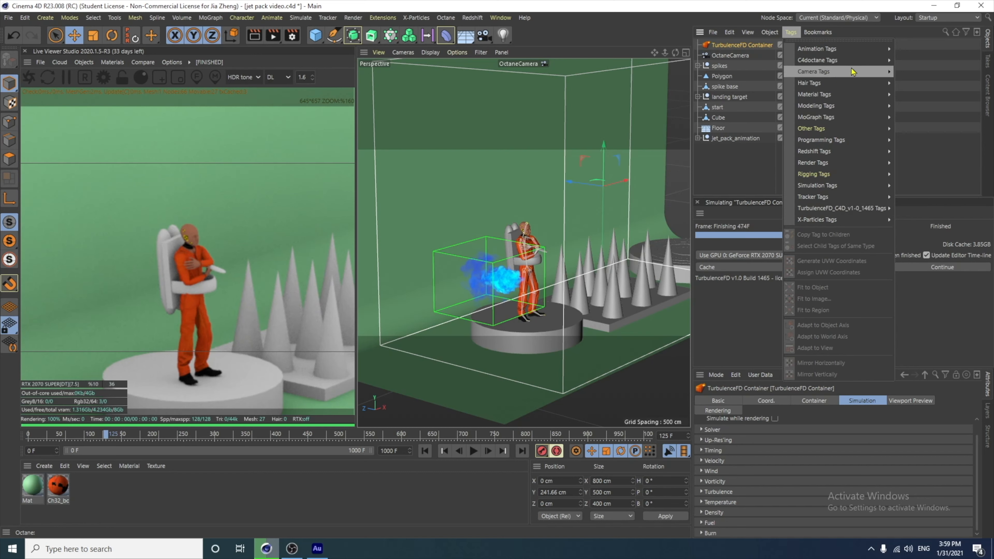
mouse_move(877, 61)
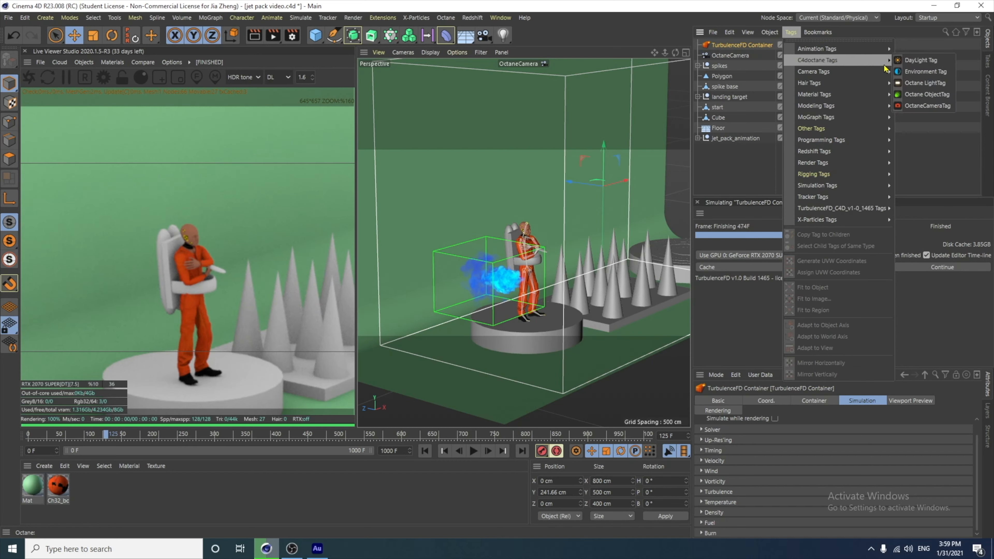
click(938, 94)
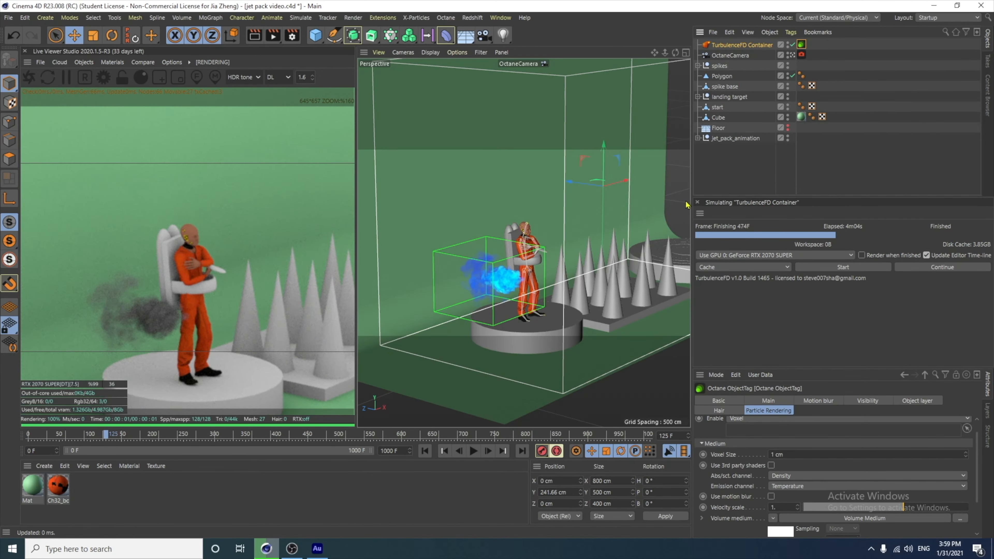
click(426, 452)
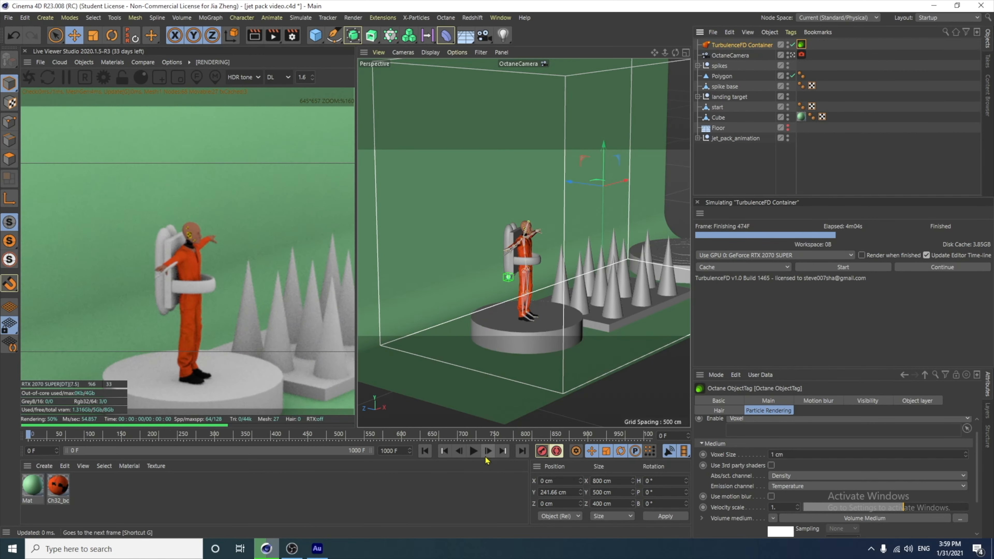
click(474, 452)
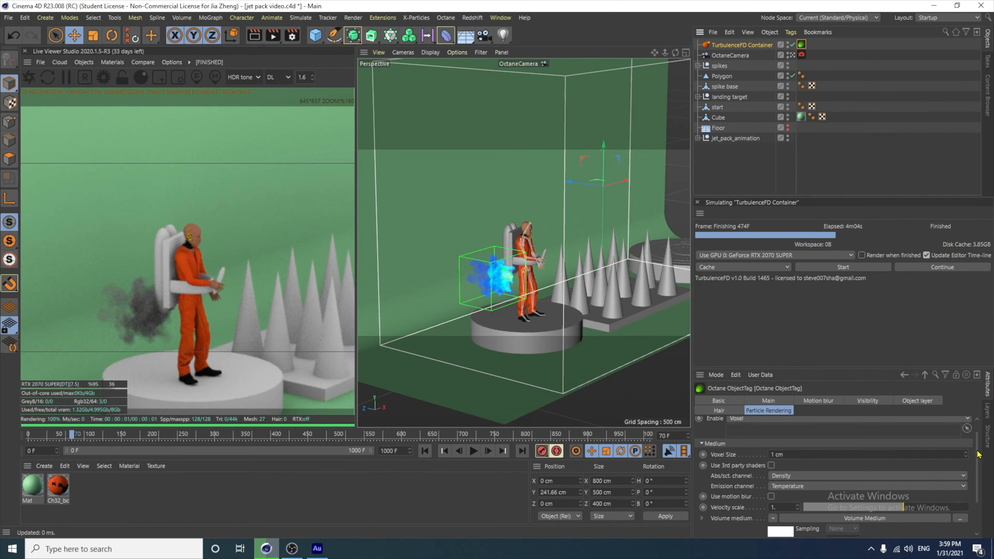
Step: Set the tag's volume medium to a density of about 436 and a volume step length of about 0.091
scroll(978, 454, down, 2)
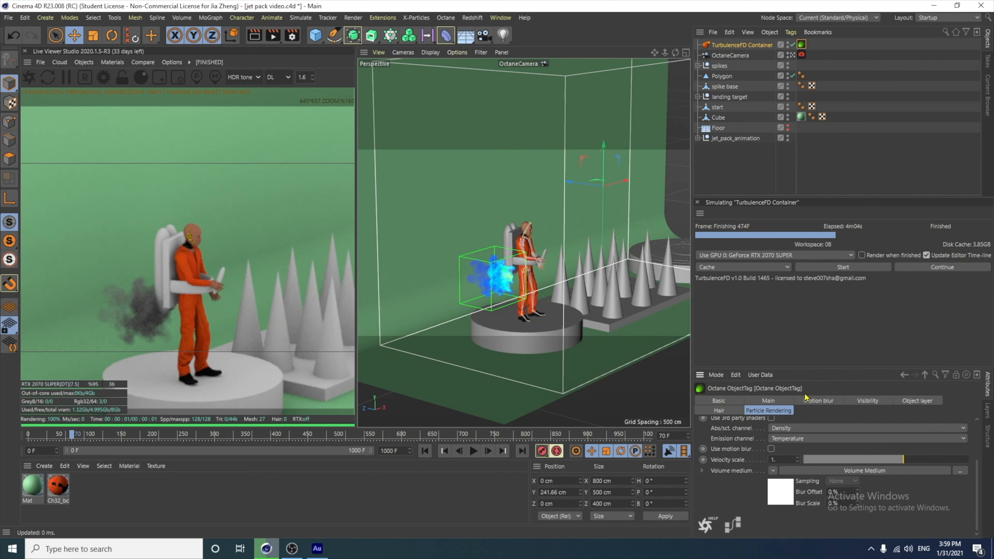
click(780, 499)
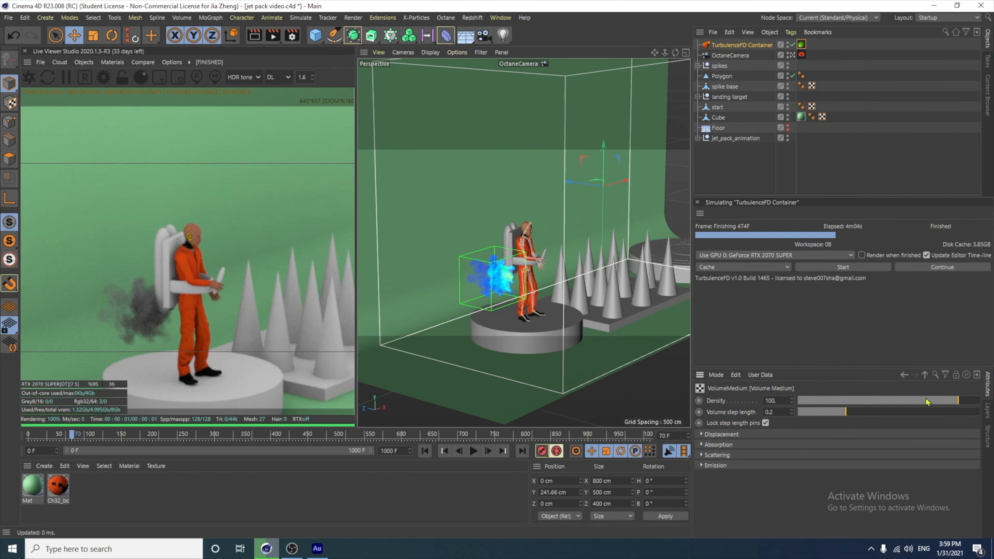
drag(926, 401, 967, 409)
drag(975, 406, 952, 399)
mouse_move(846, 412)
mouse_down()
mouse_move(896, 413)
mouse_move(848, 414)
mouse_up()
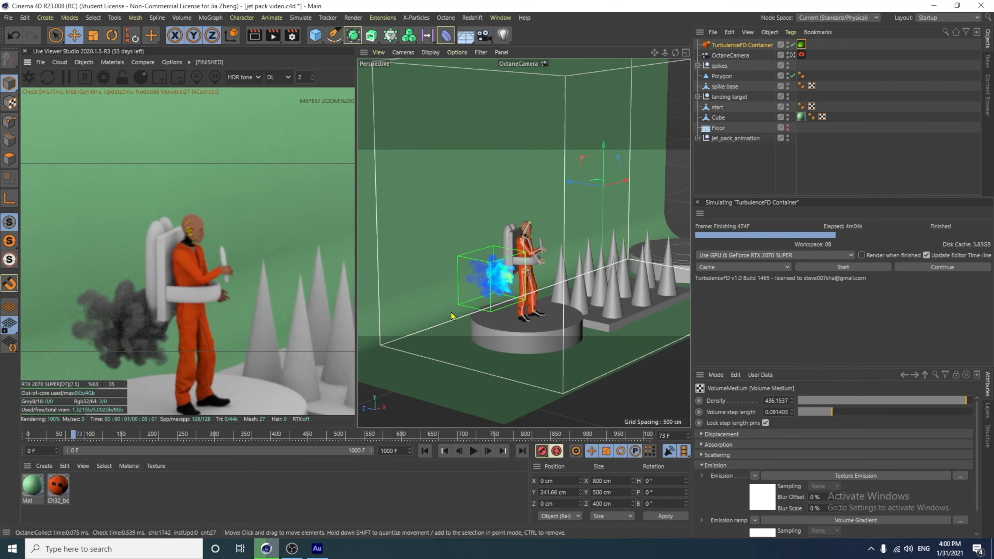
Step: Copy the TurbulenceFD Emitter tag from Sphere.1 to Sphere inside the jet pack group of jet_pack_animation
alt+drag(482, 317, 532, 268)
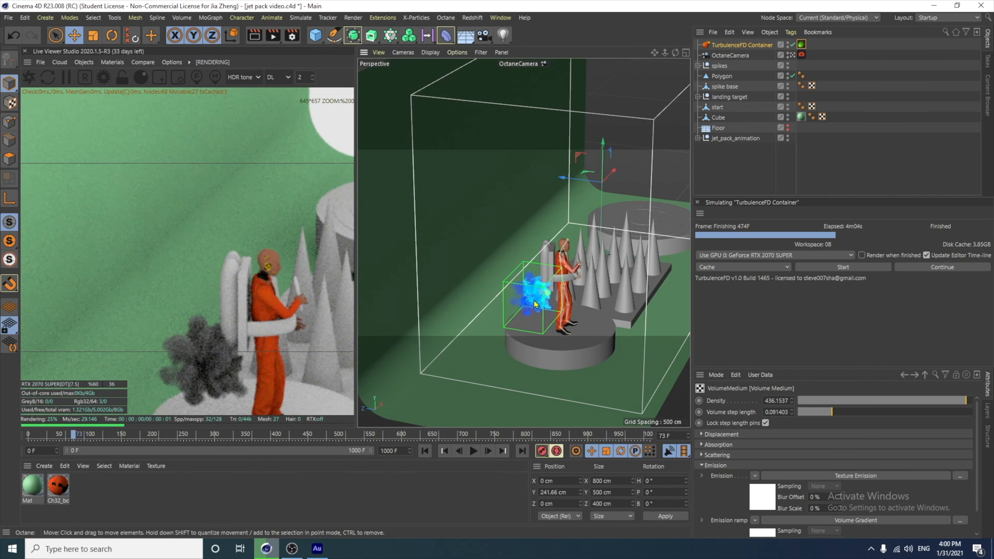
alt+right_drag(532, 267, 548, 7)
alt+drag(523, 338, 536, 234)
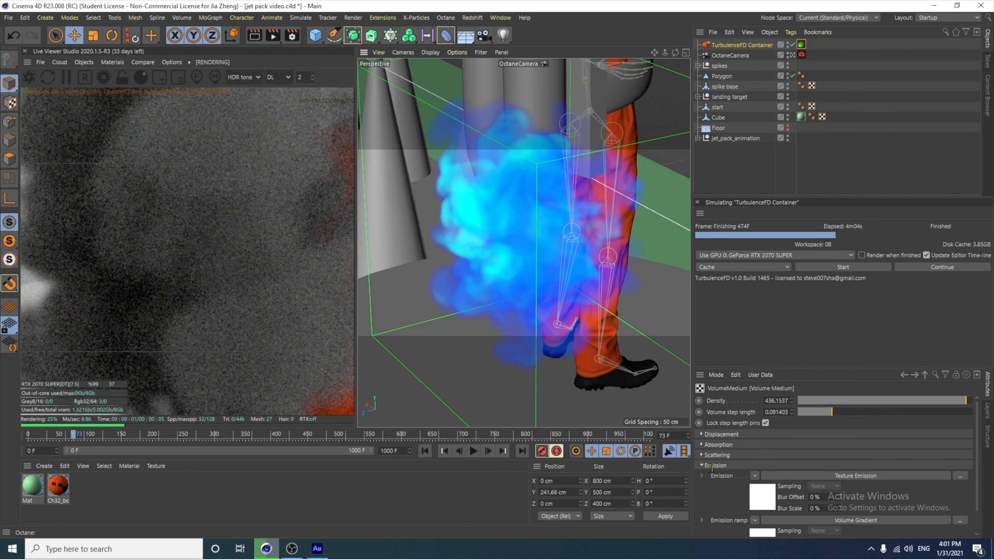
click(697, 139)
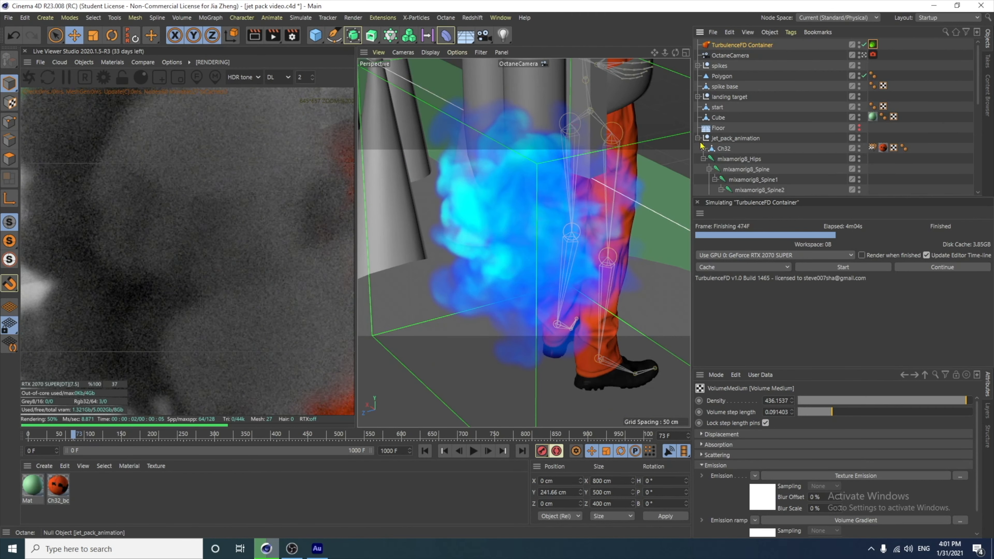
scroll(767, 182, down, 10)
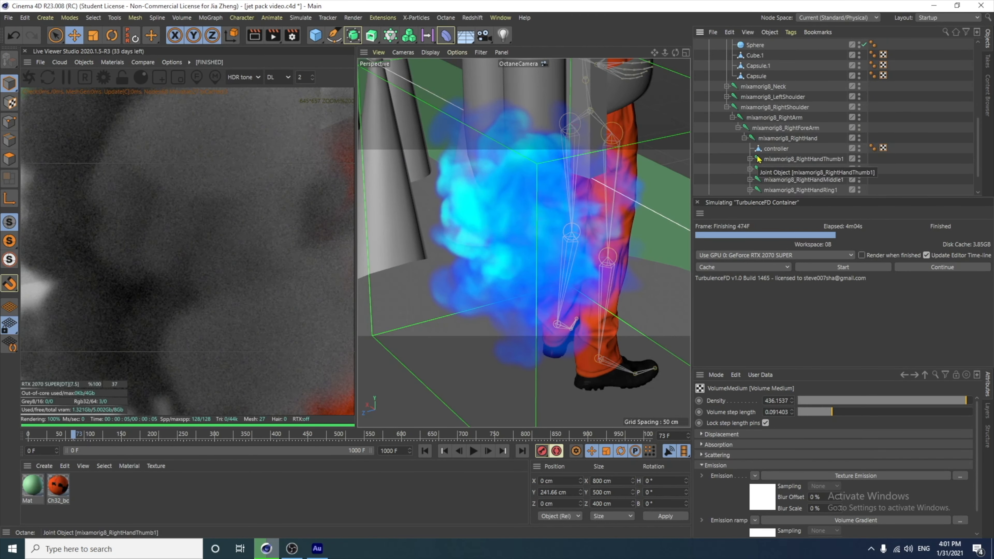
scroll(769, 151, up, 3)
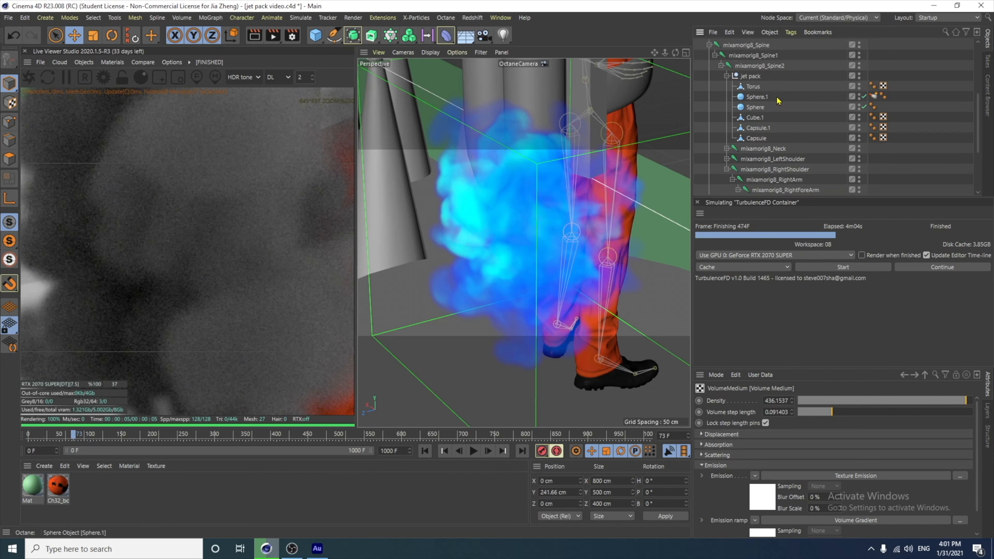
click(756, 97)
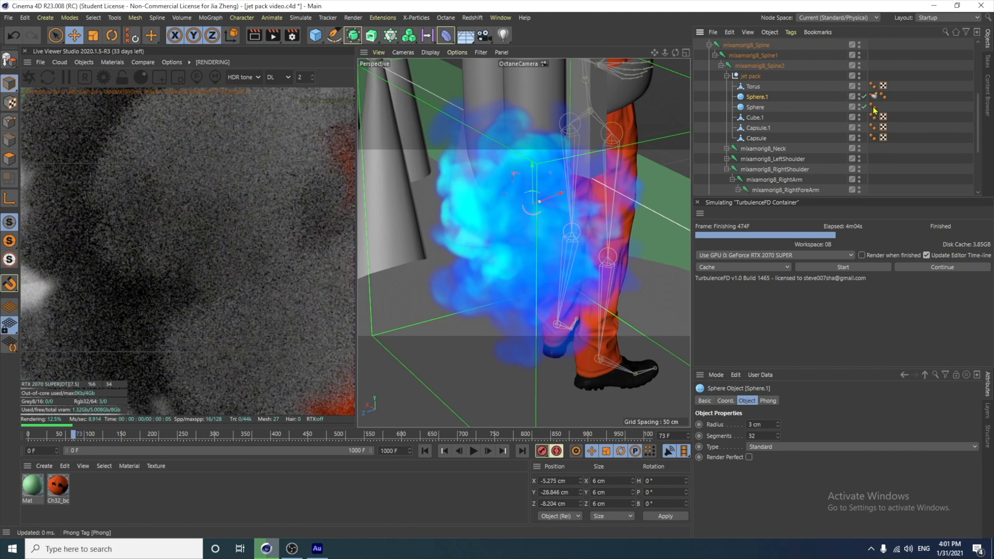
click(873, 97)
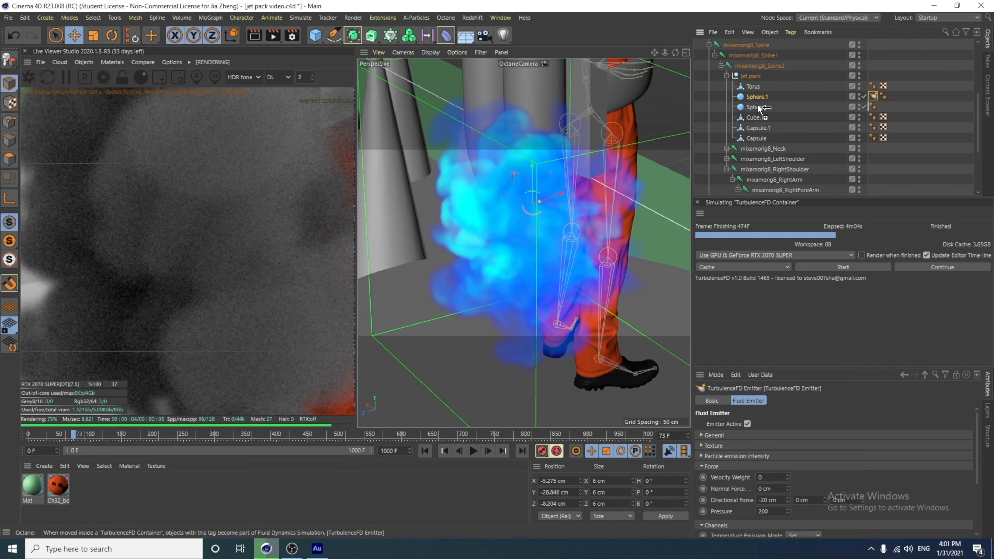
ctrl+drag(759, 108, 759, 107)
Step: Restart the TurbulenceFD simulation and overwrite the existing cache
alt+right_drag(567, 267, 536, 355)
alt+drag(598, 263, 446, 267)
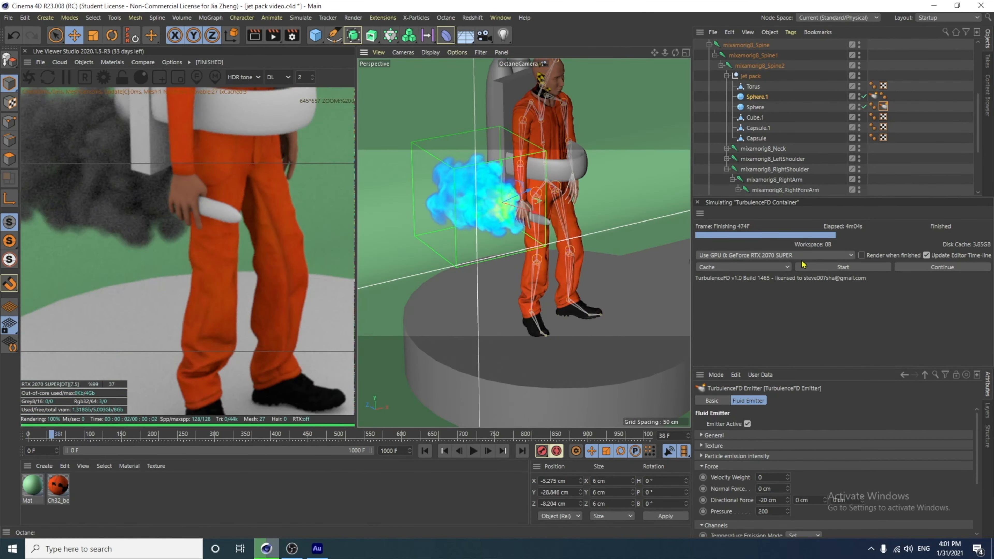
click(825, 268)
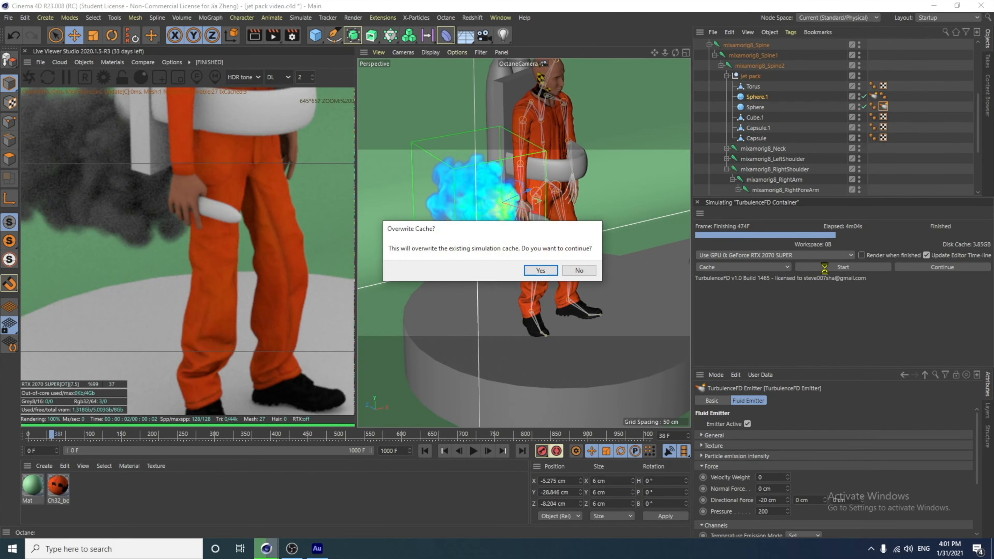
click(541, 271)
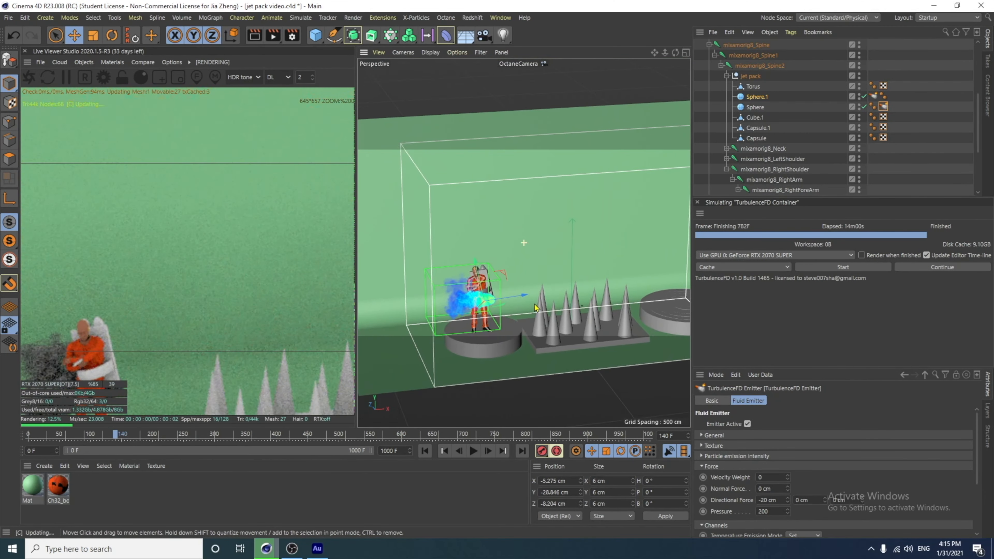
Step: Examine the resimulated jet pack smoke around the character at frame 140
alt+middle_drag(534, 305, 558, 275)
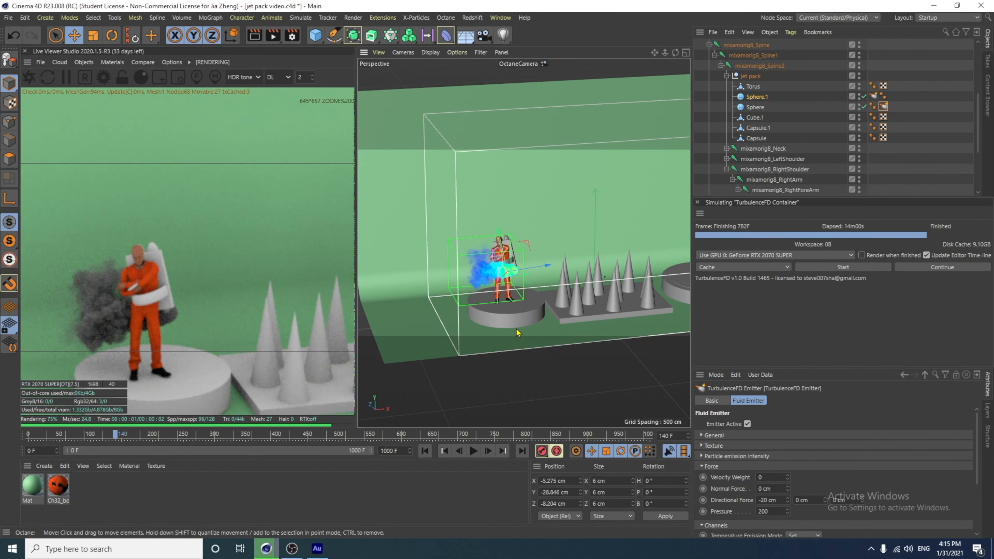
scroll(514, 269, up, 2)
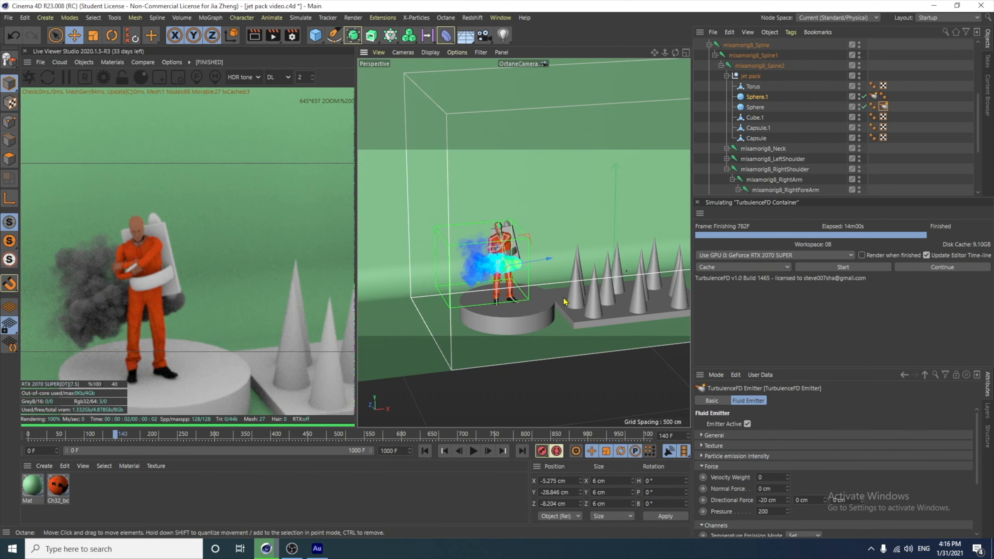
alt+drag(595, 346, 605, 329)
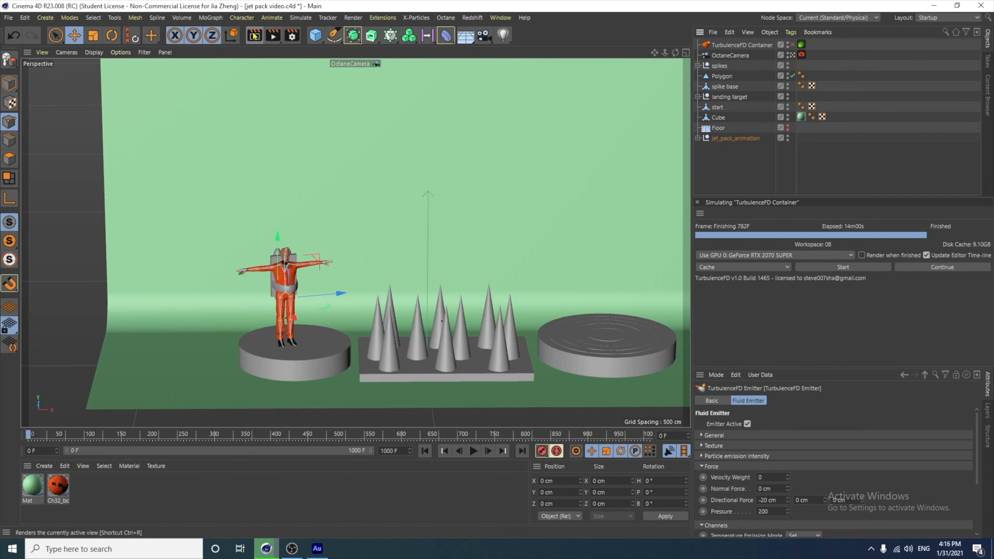
Step: Render a preview of the active view showing the character, spikes and landing target at frame 0
click(255, 36)
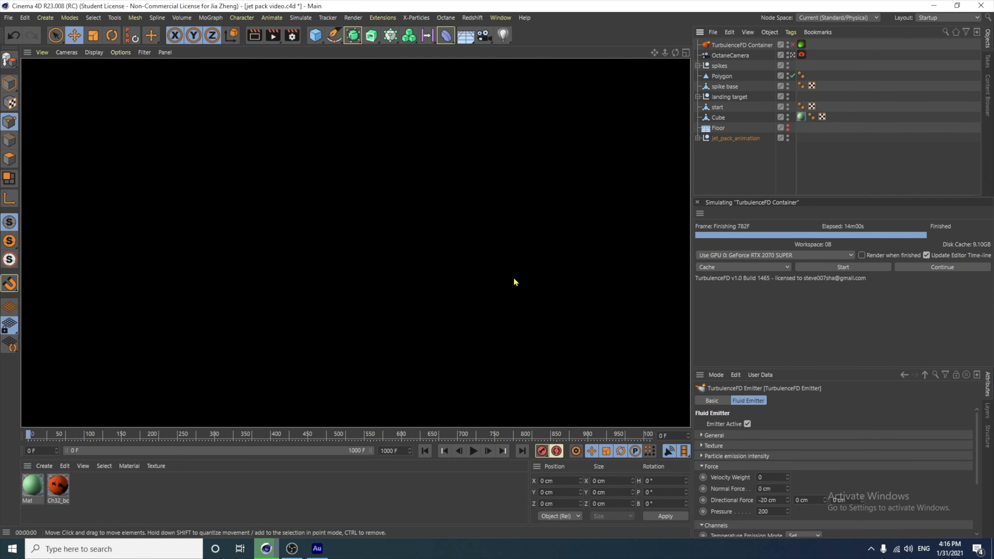
click(437, 185)
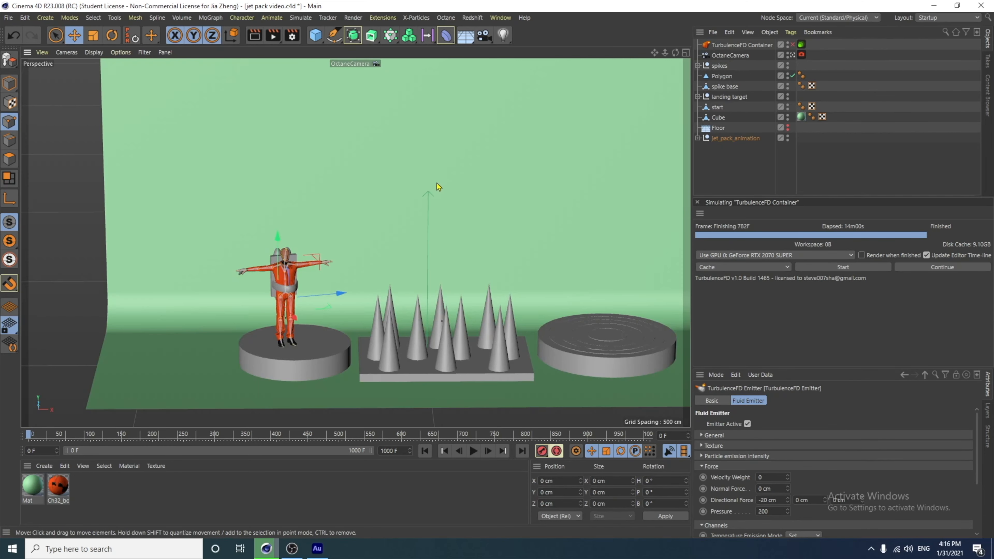
alt+drag(500, 277, 506, 278)
alt+middle_drag(506, 277, 501, 299)
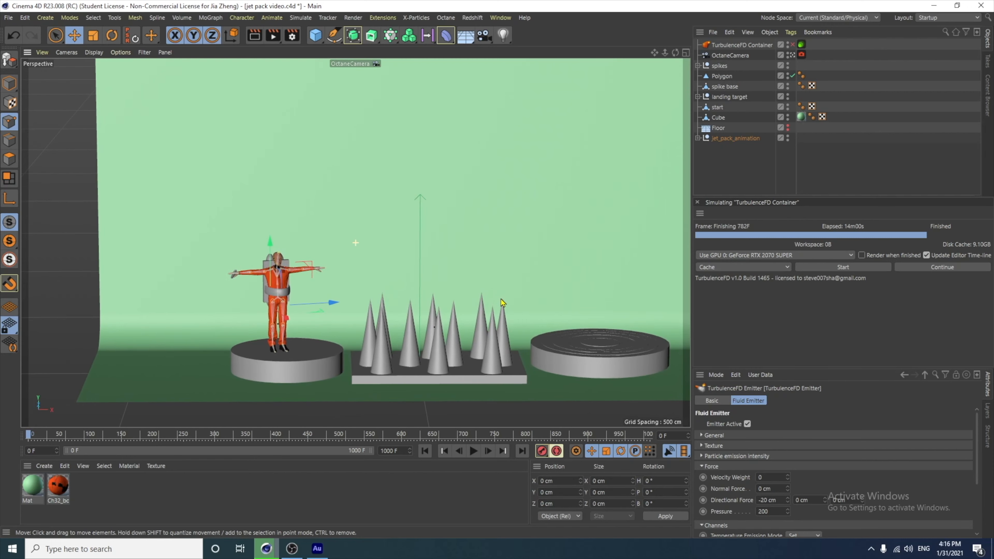
scroll(528, 299, down, 4)
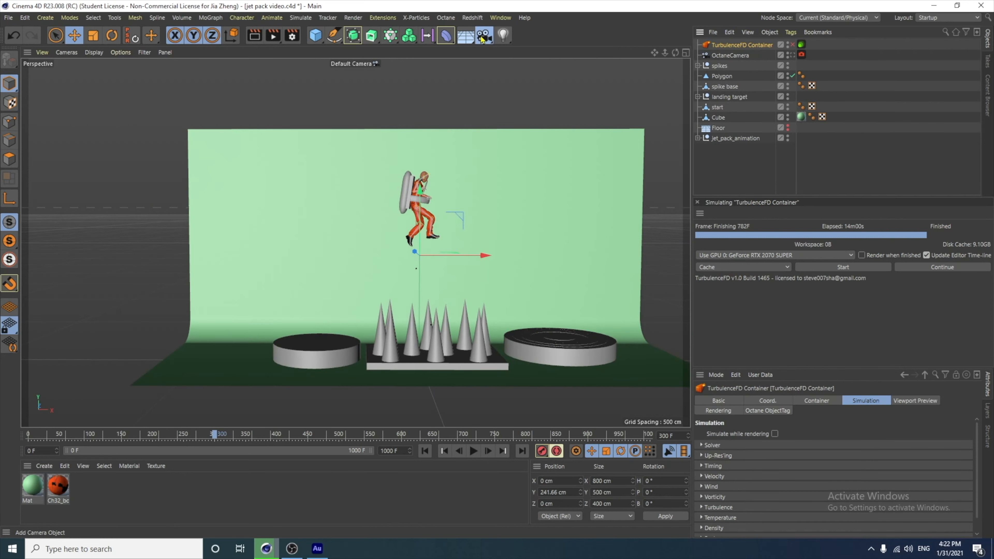
Step: Add a standard camera and an area light to the scene
click(484, 36)
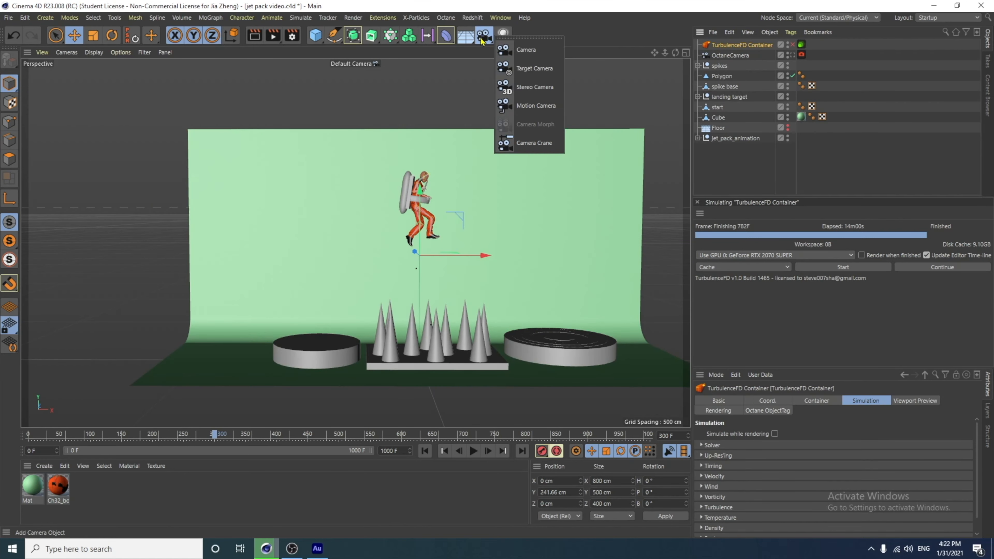
click(525, 57)
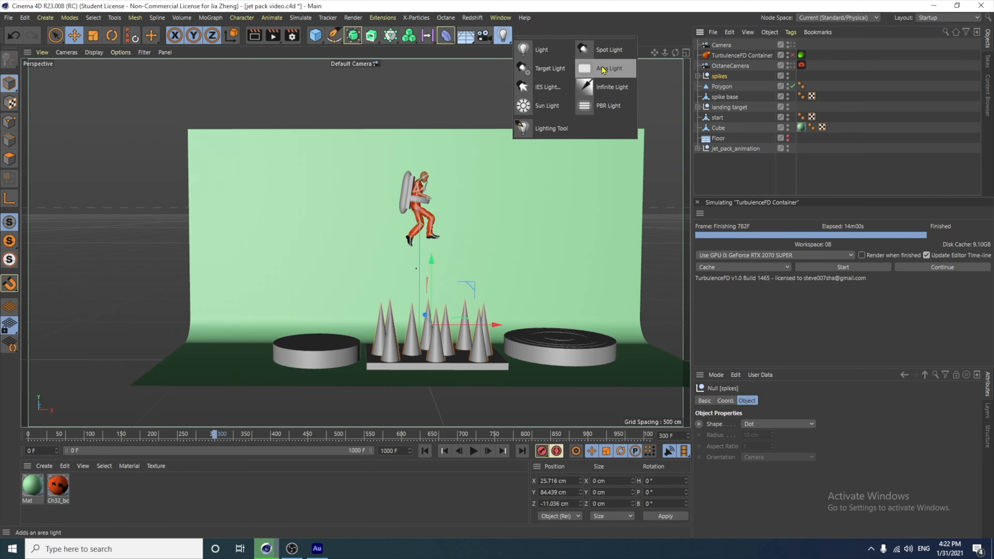
click(603, 69)
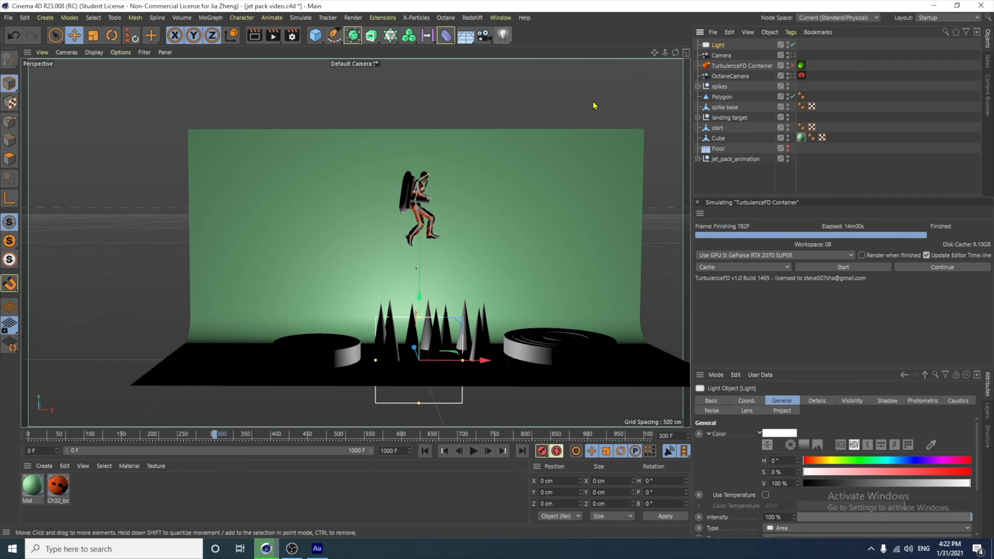
Step: Move the area light in front of the set and raise it to about Y 305 cm, Z -651 cm
alt+drag(479, 288, 556, 304)
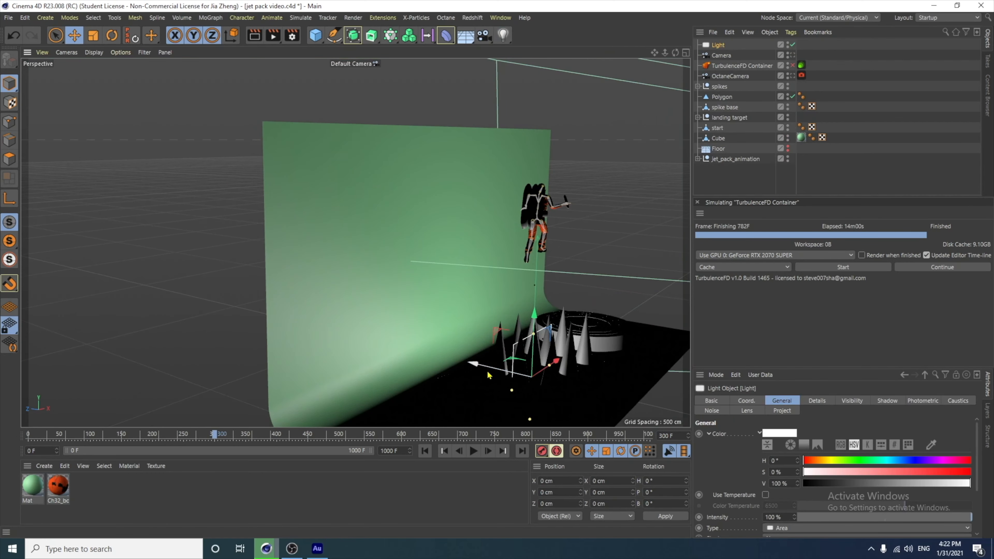
drag(486, 372, 608, 379)
alt+middle_drag(607, 379, 511, 294)
drag(515, 309, 636, 355)
alt+middle_drag(642, 373, 533, 334)
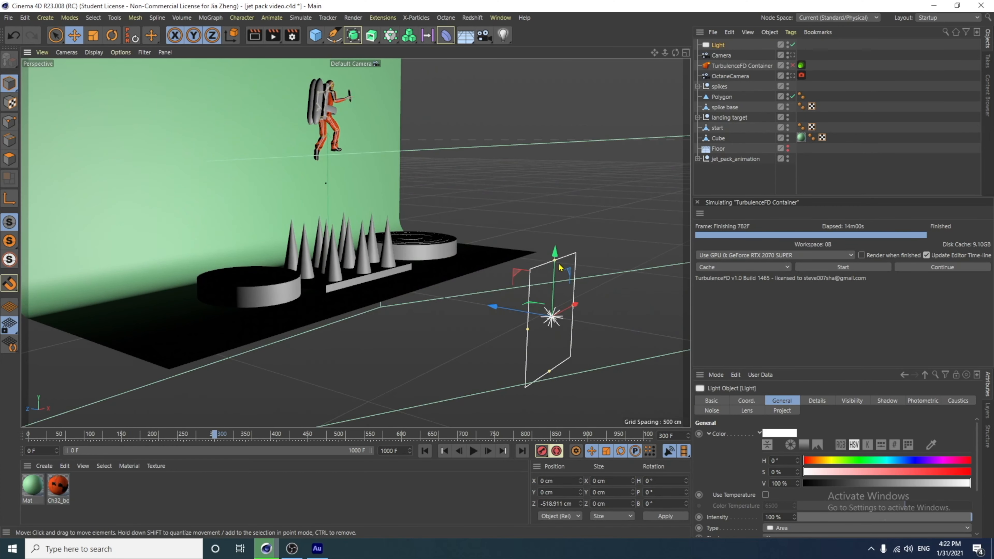
drag(560, 267, 601, 139)
Step: Tilt the front area light down toward the set to a pitch of about -25°
key(r)
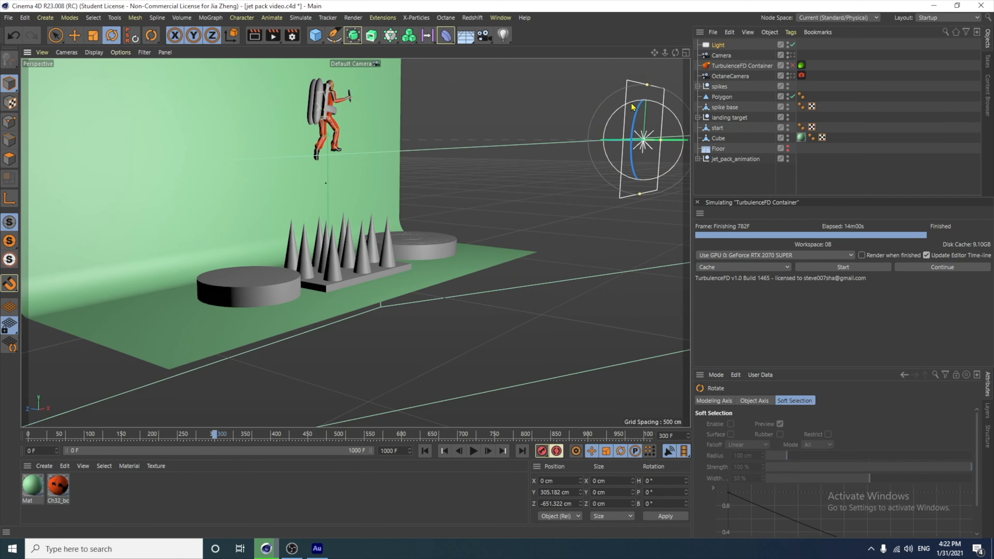
click(624, 110)
drag(625, 107, 608, 120)
alt+drag(581, 199, 500, 204)
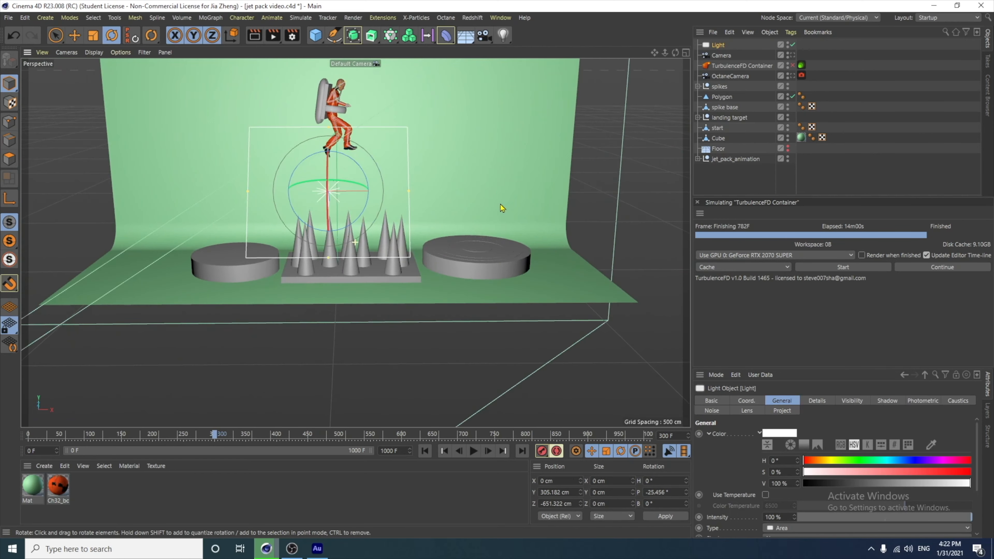
Step: Duplicate the area light and angle the copy down from the landing-target side, at about X 503 cm, Y 456 cm, Z -9 cm
scroll(495, 184, down, 5)
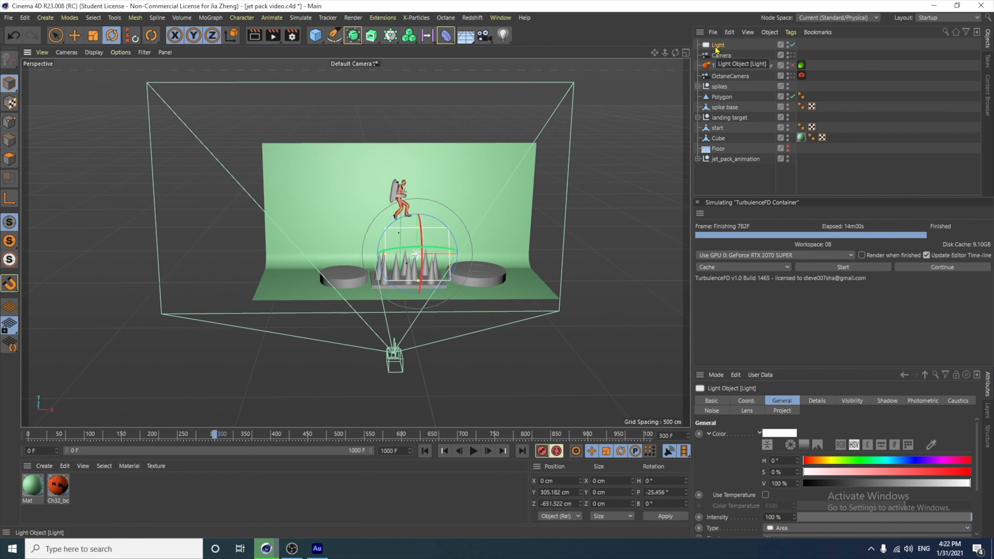
drag(711, 70, 716, 42)
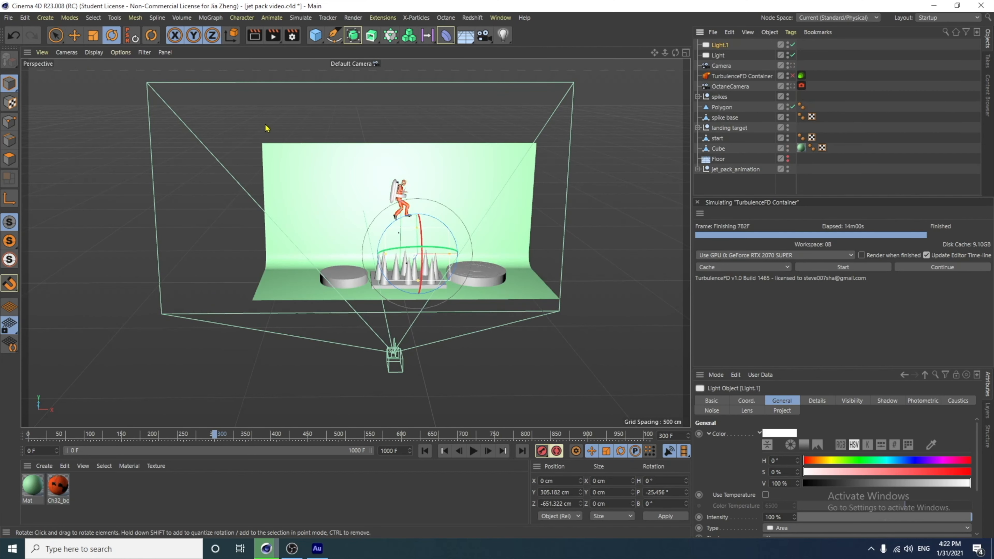
click(74, 35)
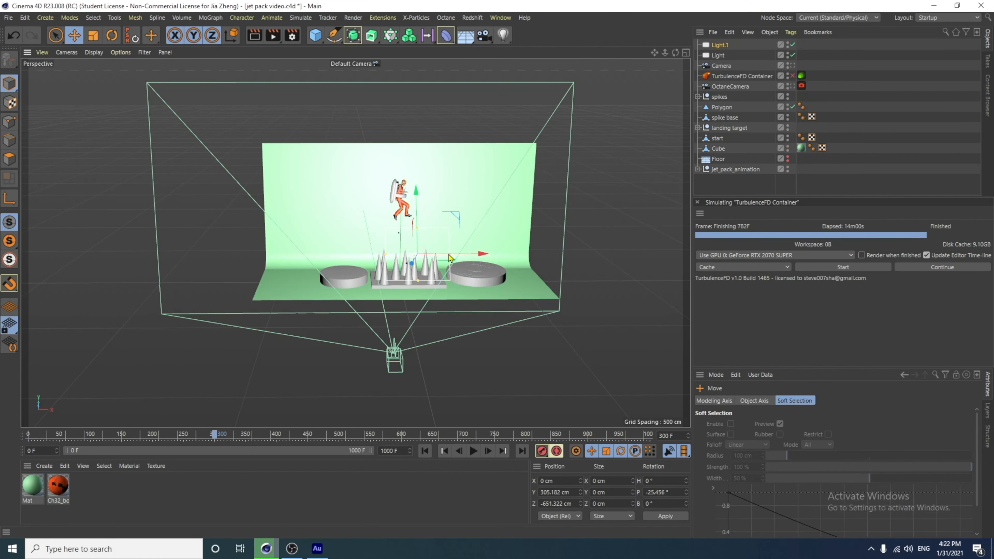
key(ctrl+z)
drag(481, 256, 561, 319)
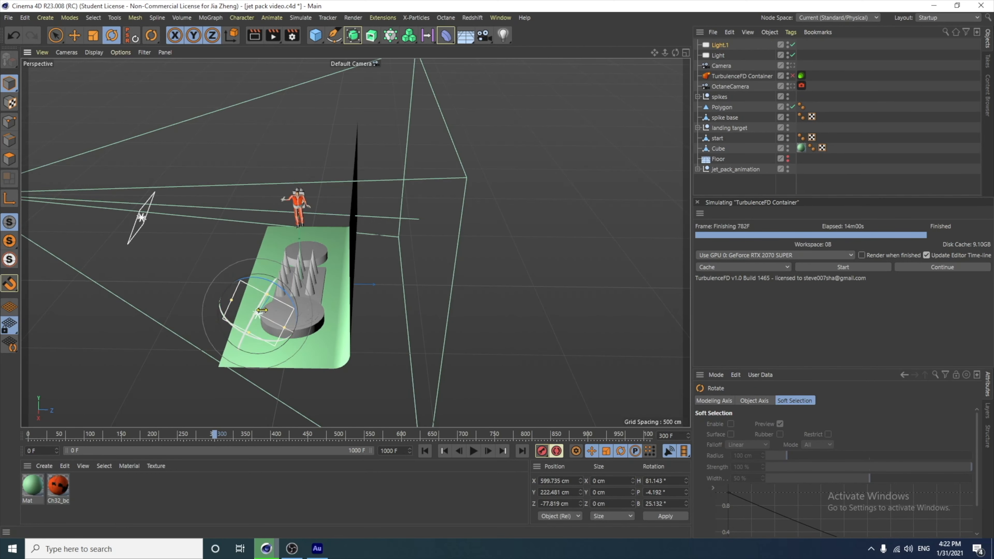
drag(262, 304, 274, 283)
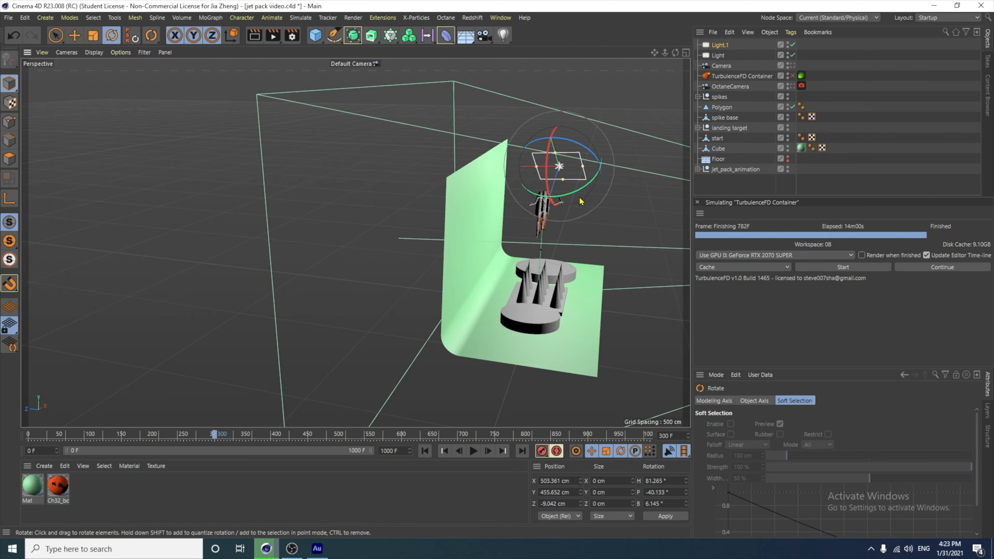
alt+drag(543, 224, 394, 302)
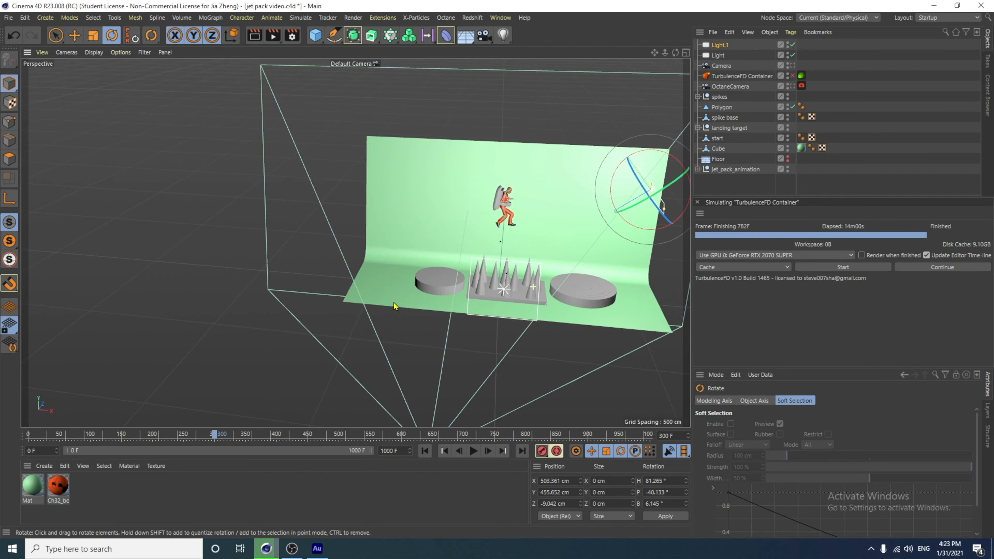
Step: Duplicate the front light and aim the copy inward from the start-platform side, at about X -330 cm, Y 366 cm, Z 2 cm
click(719, 56)
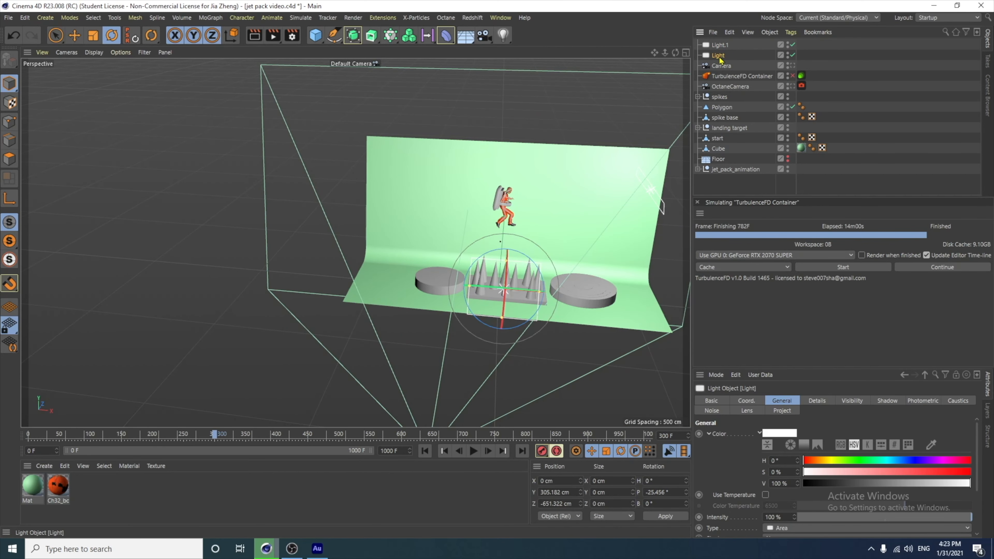
ctrl+drag(719, 57, 720, 50)
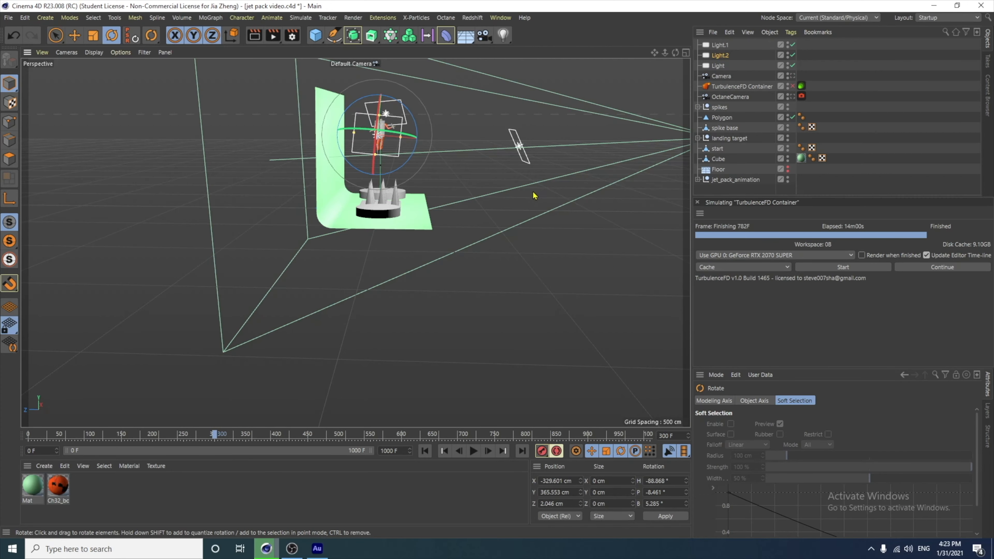
alt+drag(534, 195, 391, 179)
alt+drag(411, 216, 415, 250)
Step: Look through the OctaneCamera, enable the TurbulenceFD Container and render a preview of the lit scene with smoke
click(792, 97)
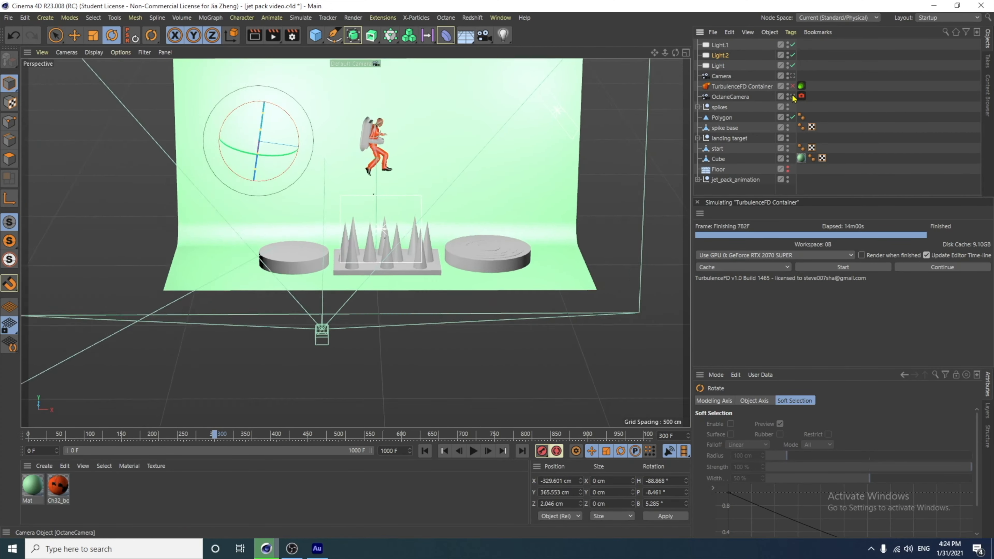
click(792, 86)
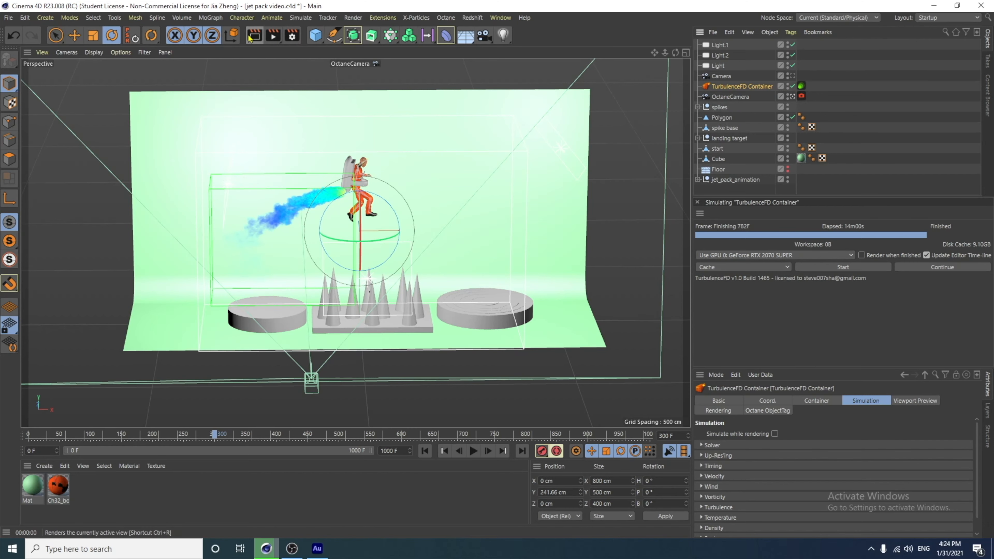
click(258, 36)
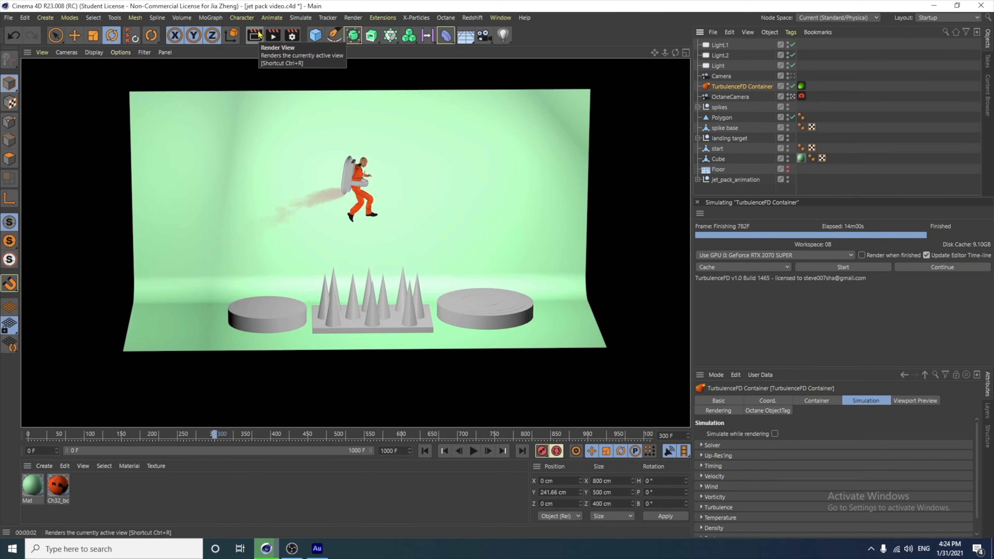
click(340, 190)
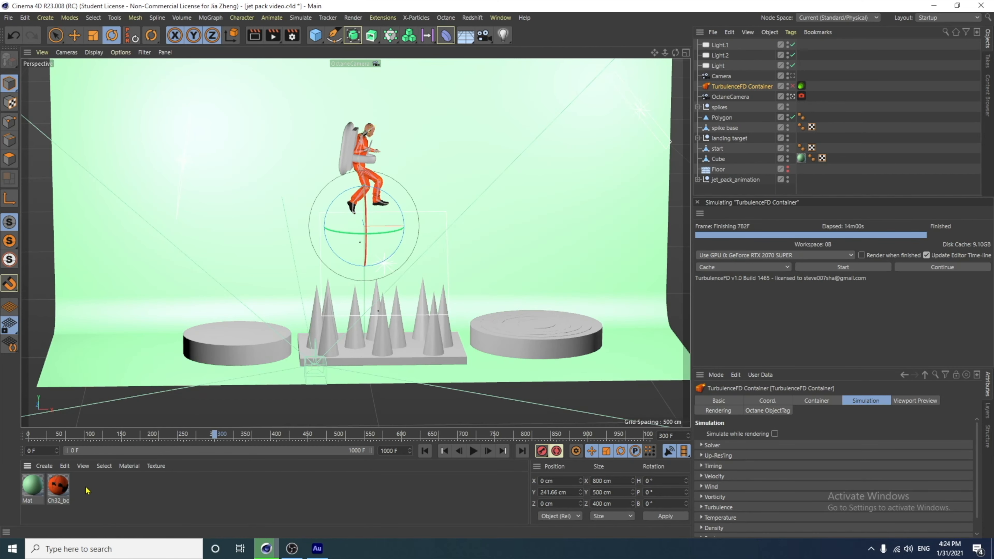
Step: Create a material with cyan luminance at H 185°, S 90%, V 86%
double_click(87, 491)
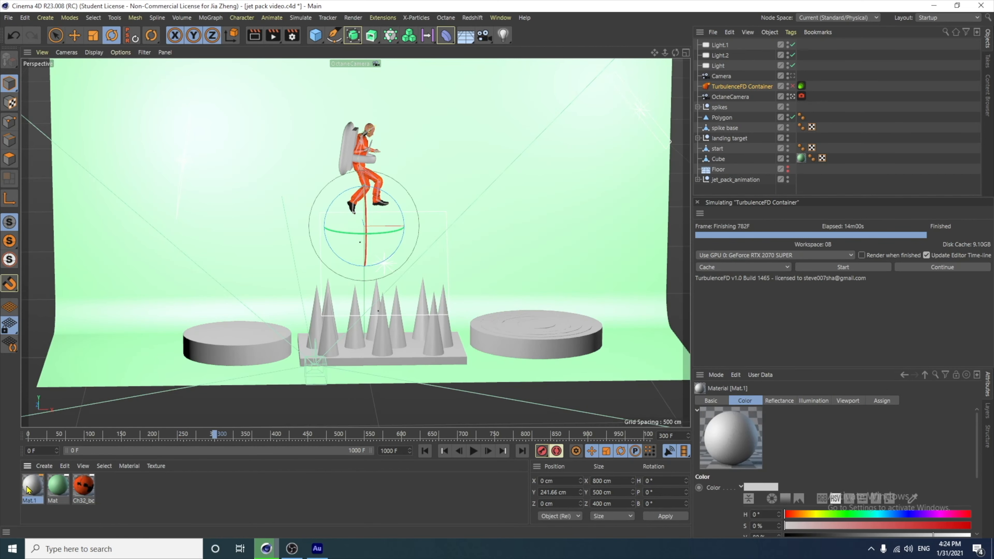
double_click(28, 490)
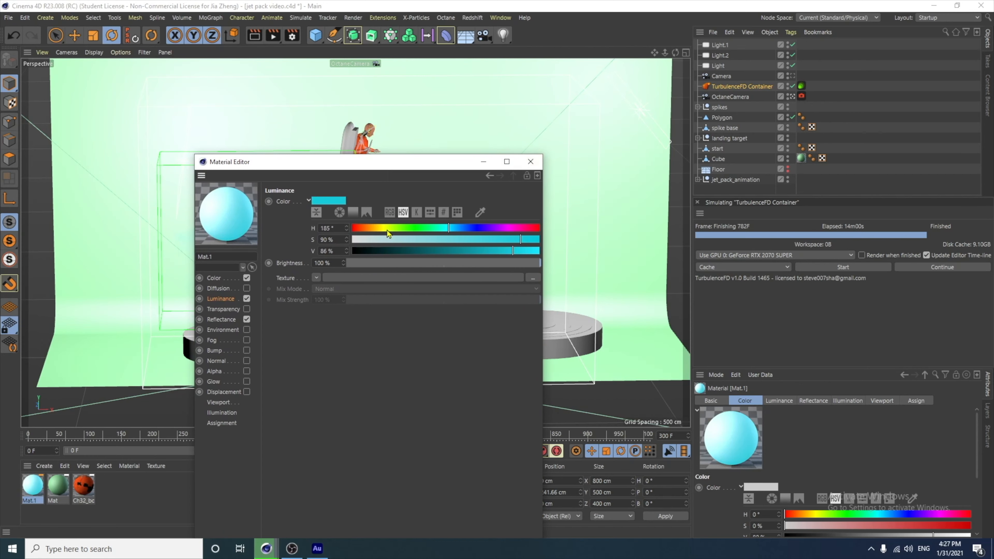
click(531, 161)
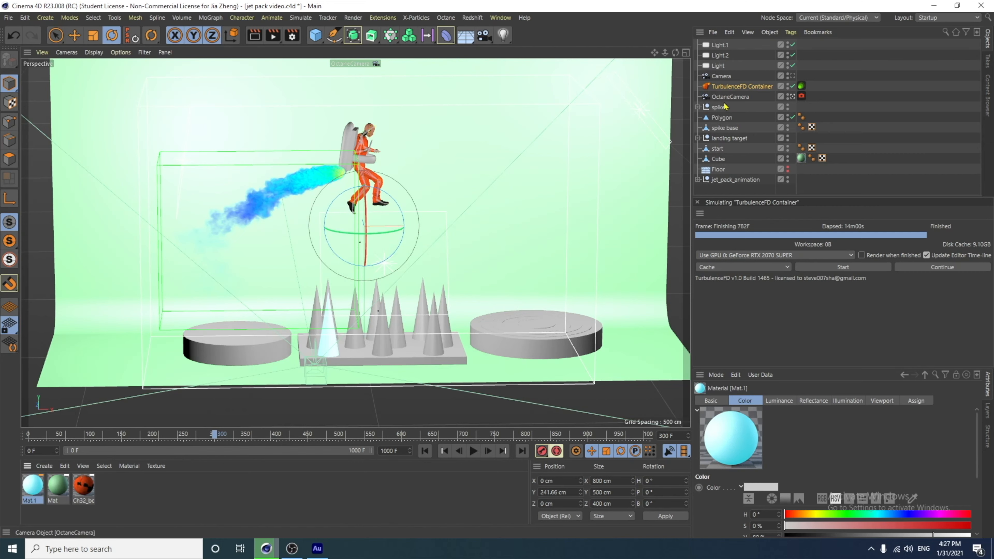
Step: Copy the cyan material from the first cone to all the other cones in the spikes group and to the spike base
click(697, 107)
scroll(821, 182, down, 2)
click(822, 151)
key(Delete)
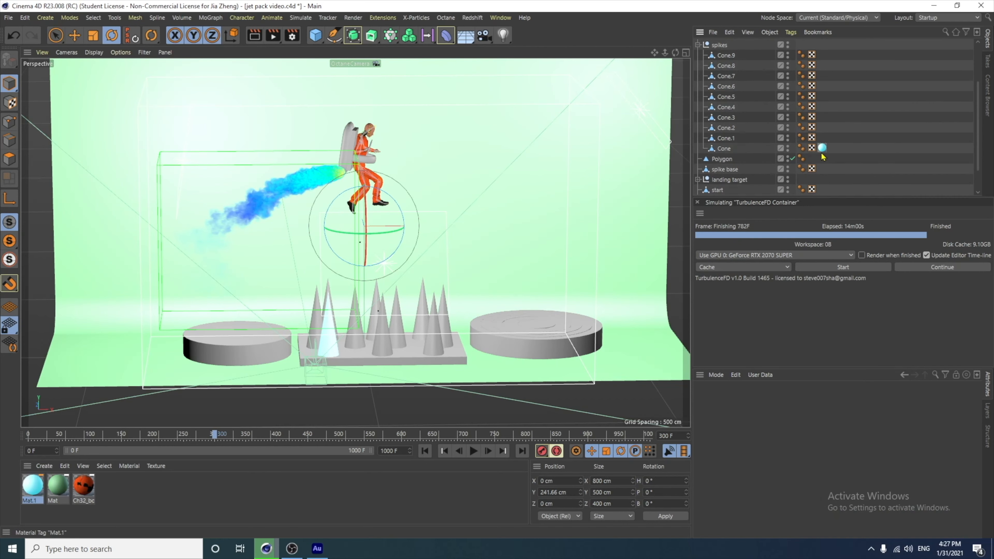
ctrl+drag(825, 139, 823, 55)
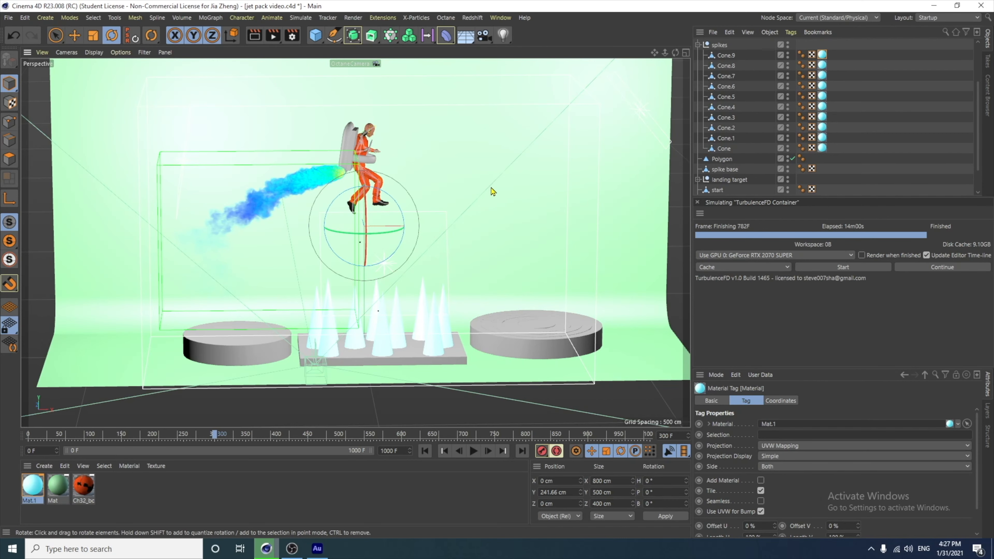
alt+drag(490, 184, 491, 195)
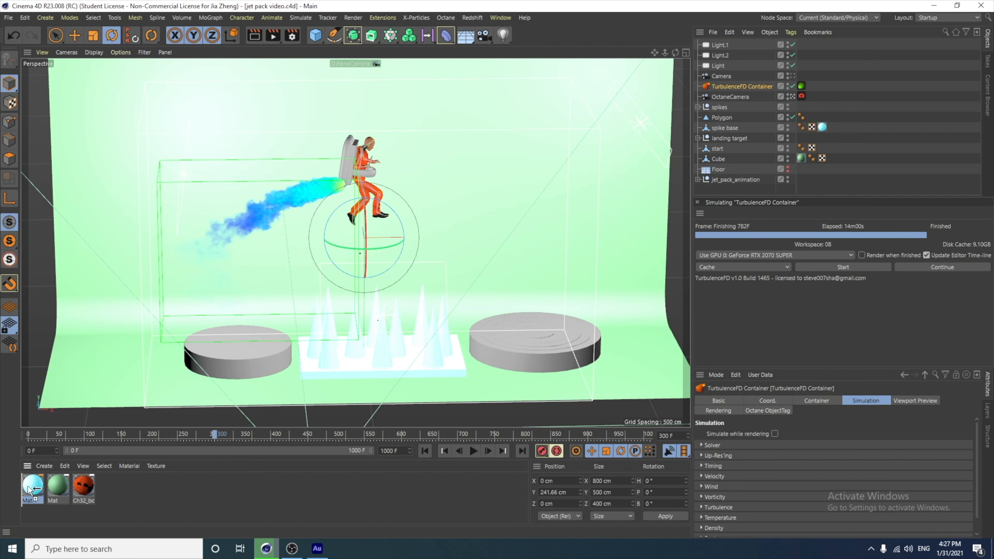
Step: Assign the spike base a copy of the cyan material with red luminance (H 354°, S 94%, V 86%), and save the project
ctrl+drag(30, 489, 36, 495)
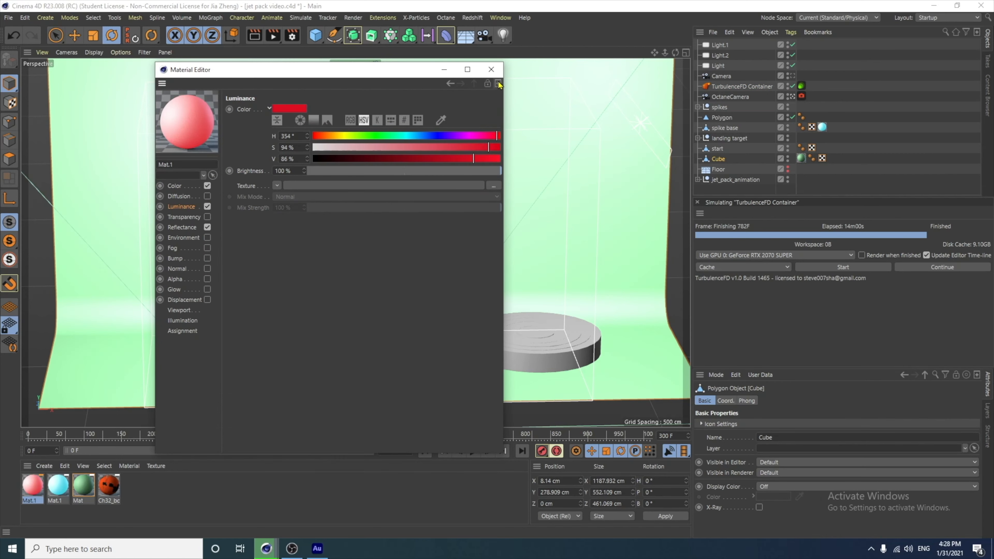
click(491, 69)
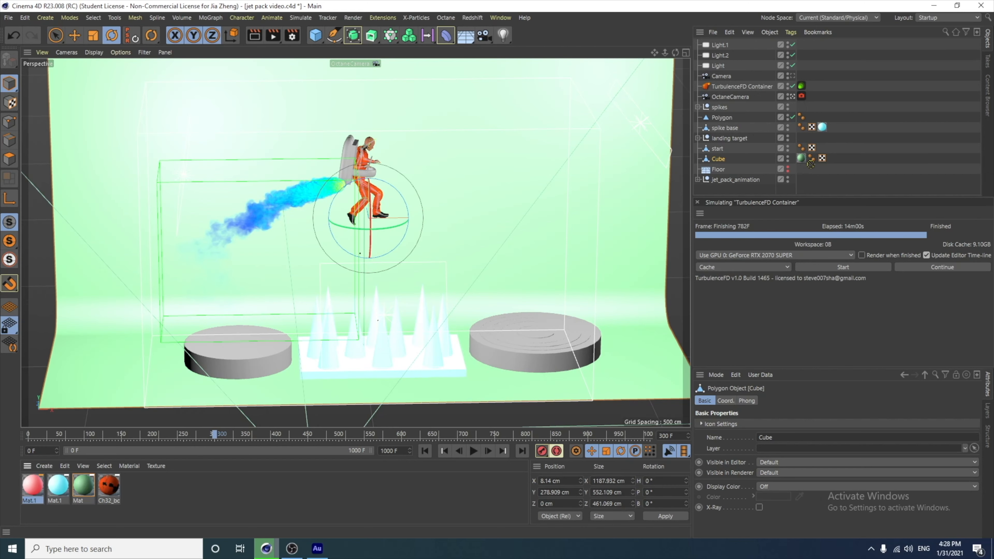
drag(824, 145, 822, 127)
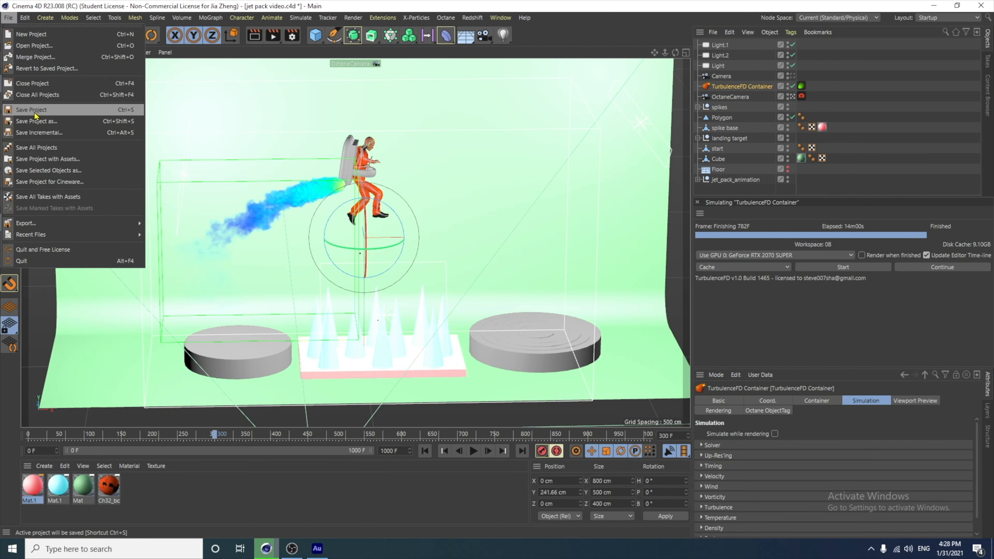
click(32, 112)
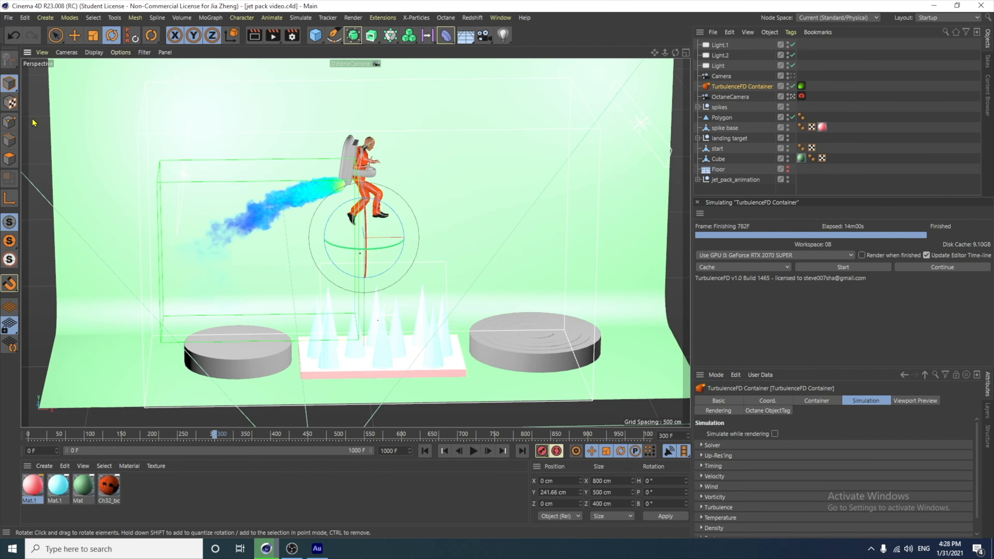
Step: Create a red material with color H 351°, S 99%, V 99% and apply it to the landing target's center disc
scroll(567, 336, up, 6)
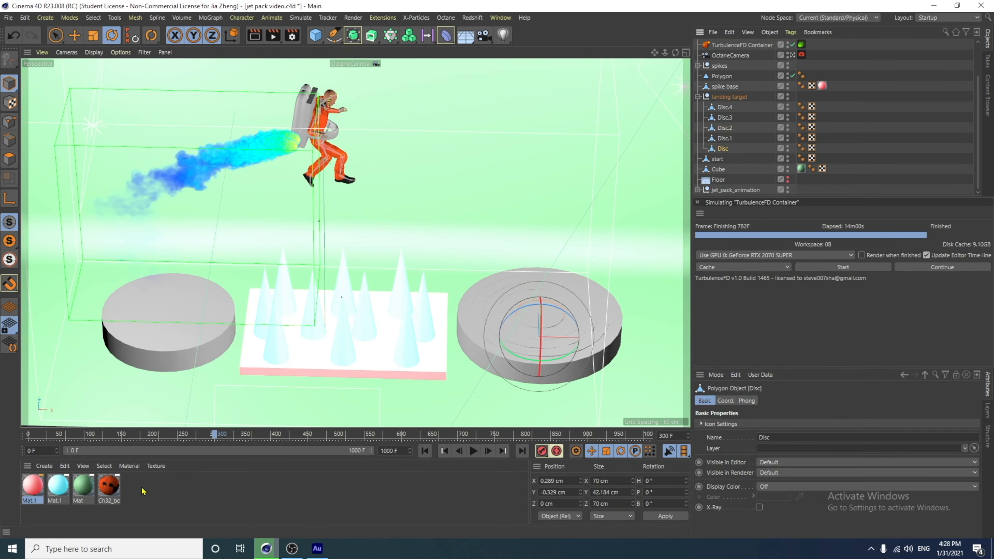
double_click(143, 491)
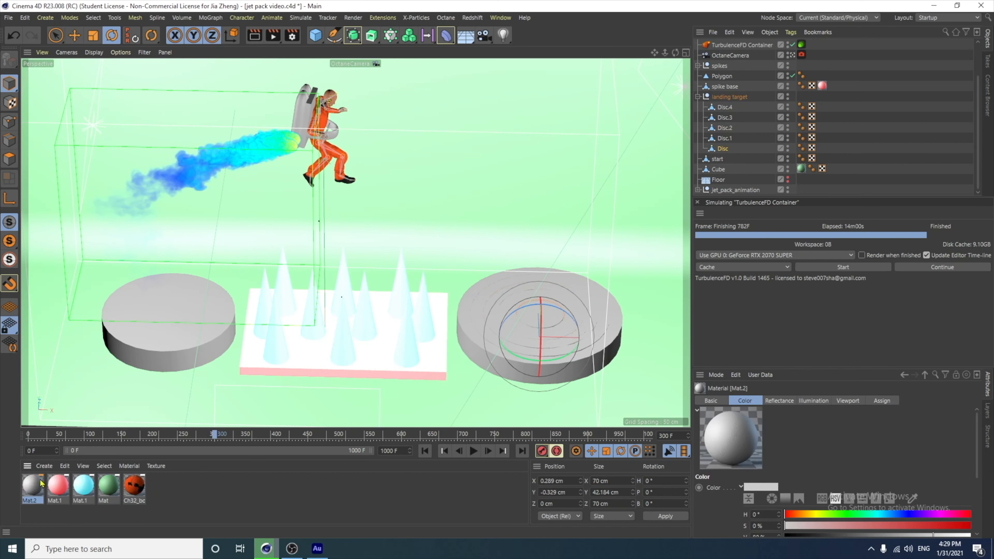
double_click(34, 486)
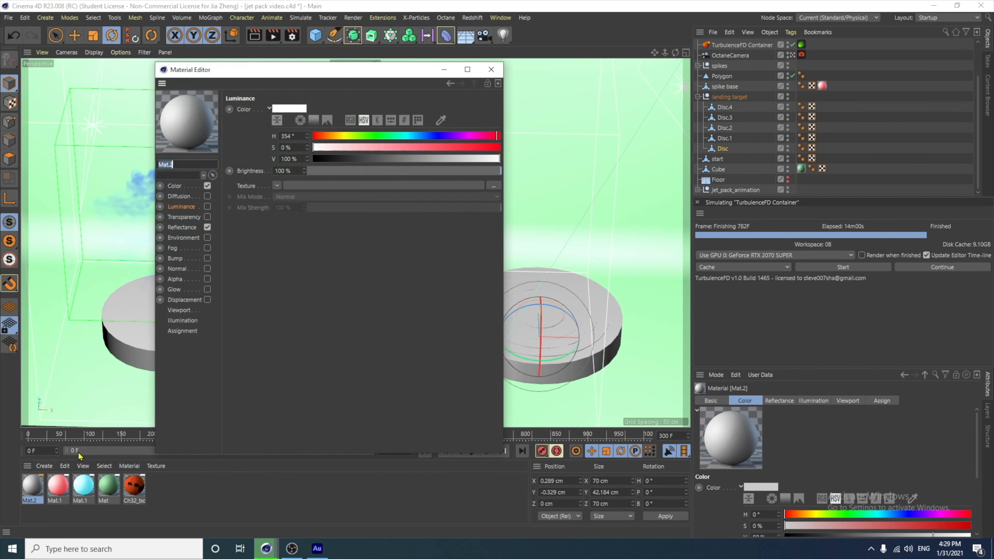
click(298, 112)
click(394, 107)
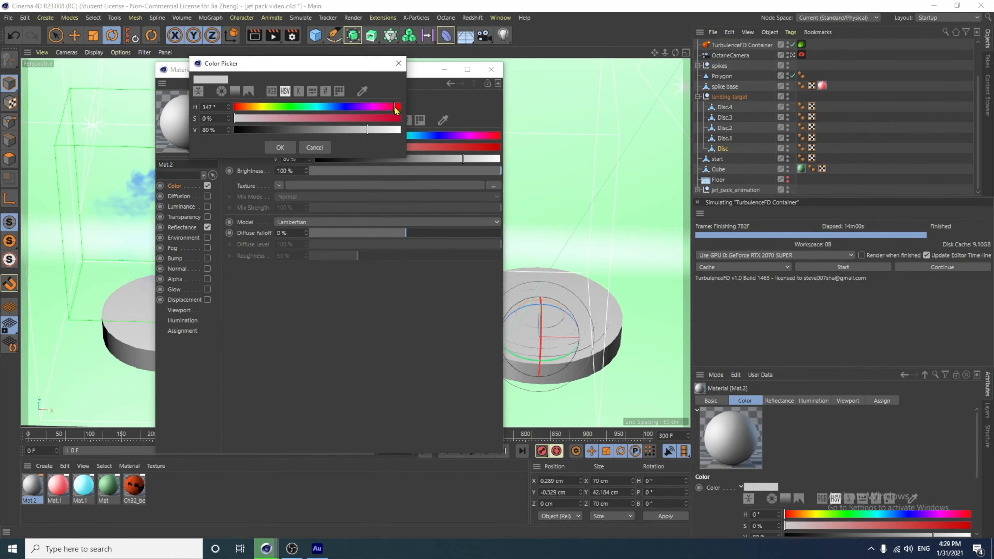
click(395, 118)
click(398, 130)
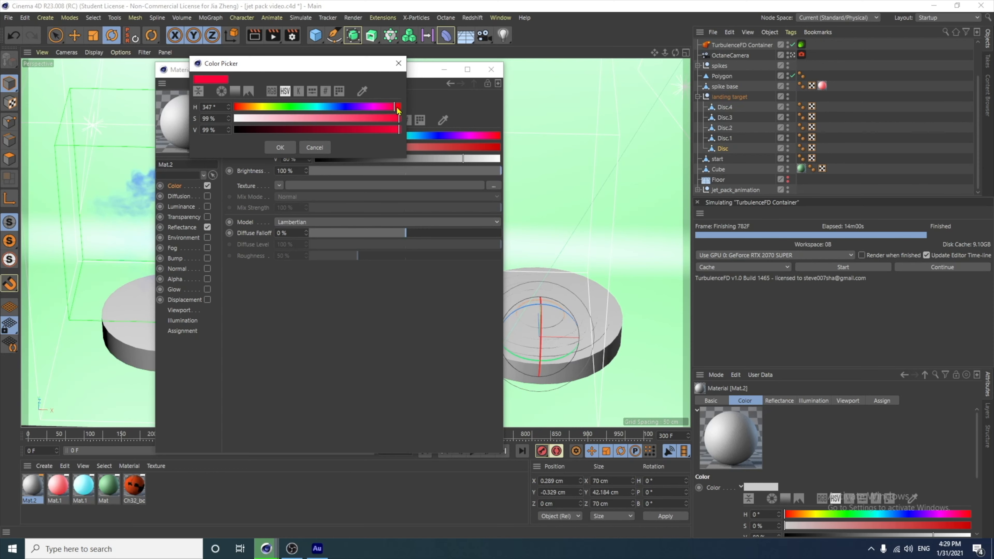
click(280, 147)
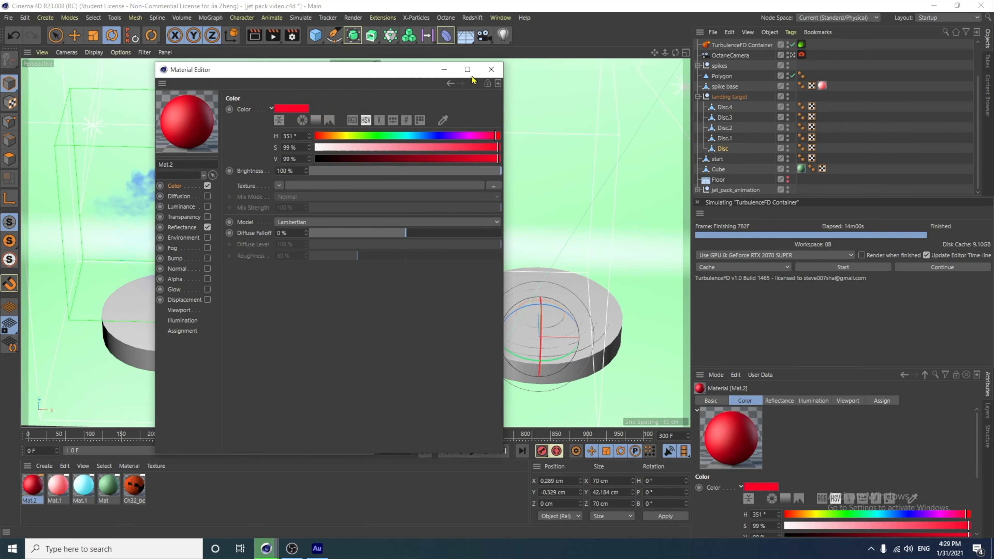
click(491, 70)
drag(32, 486, 542, 313)
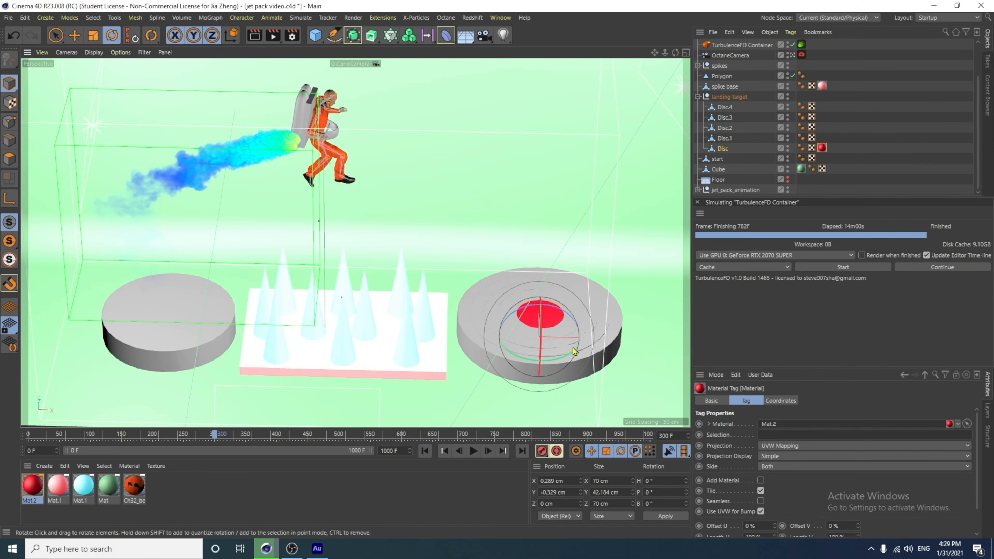
Step: Duplicate the red target material and turn the copy white with color H 351°, S 2%, V 99%
scroll(587, 274, up, 4)
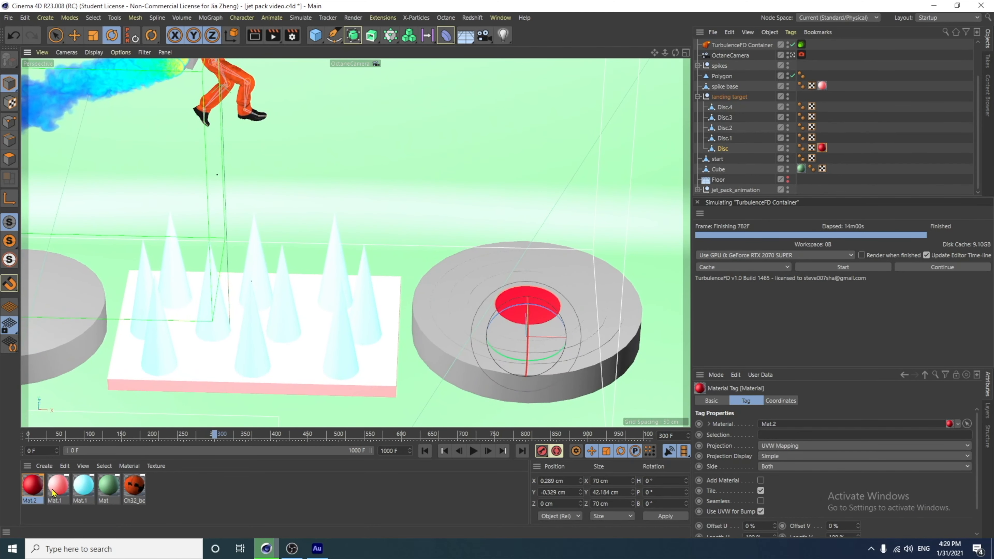
drag(33, 487, 34, 489)
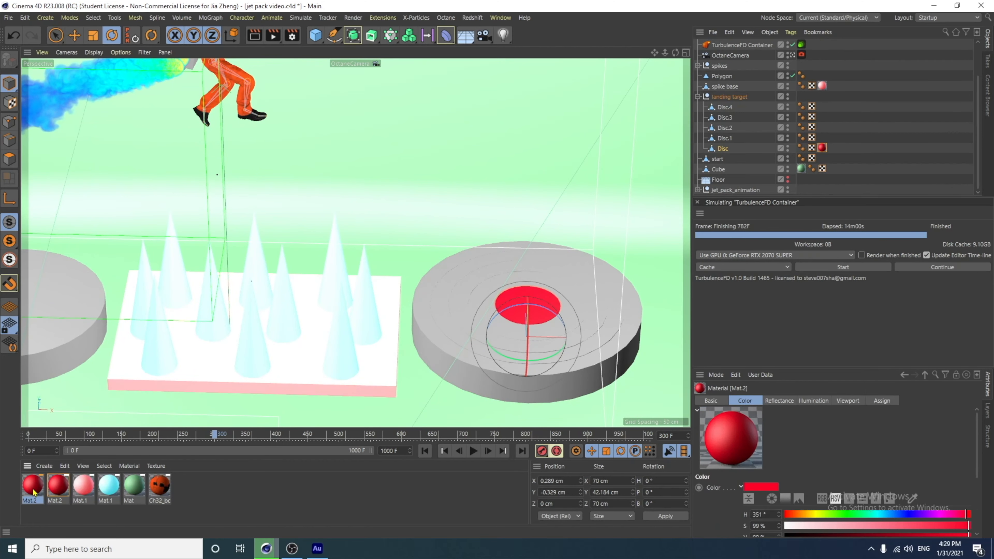
double_click(33, 493)
click(284, 110)
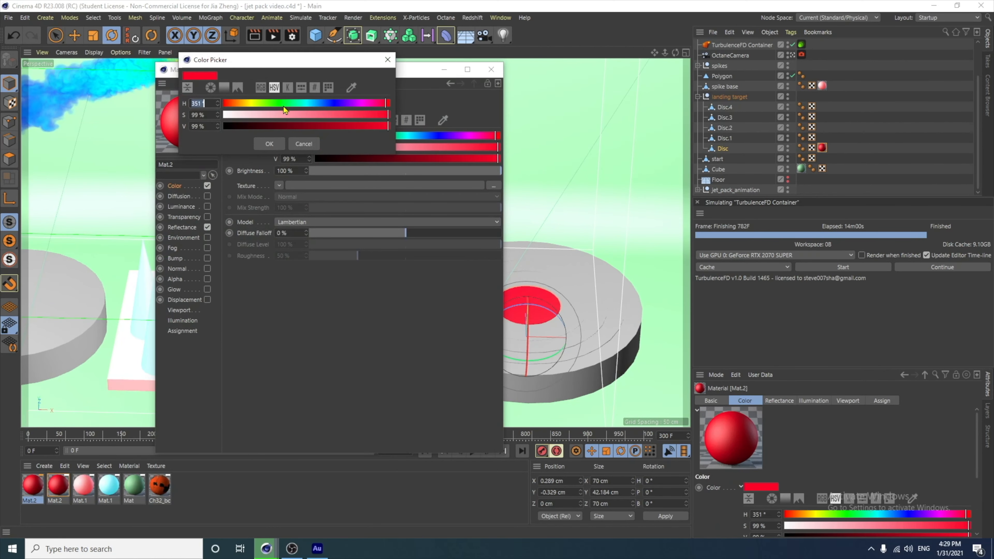
click(226, 115)
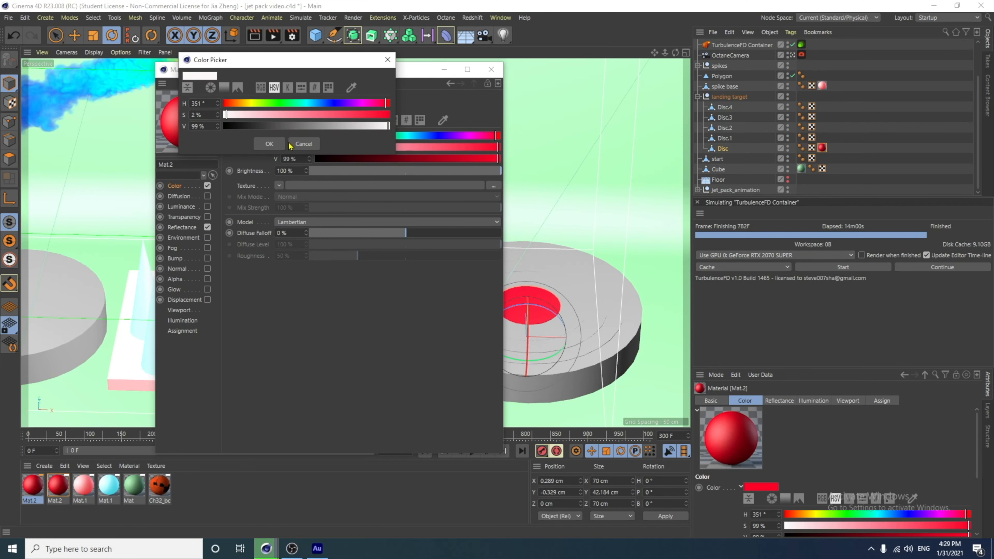
click(269, 144)
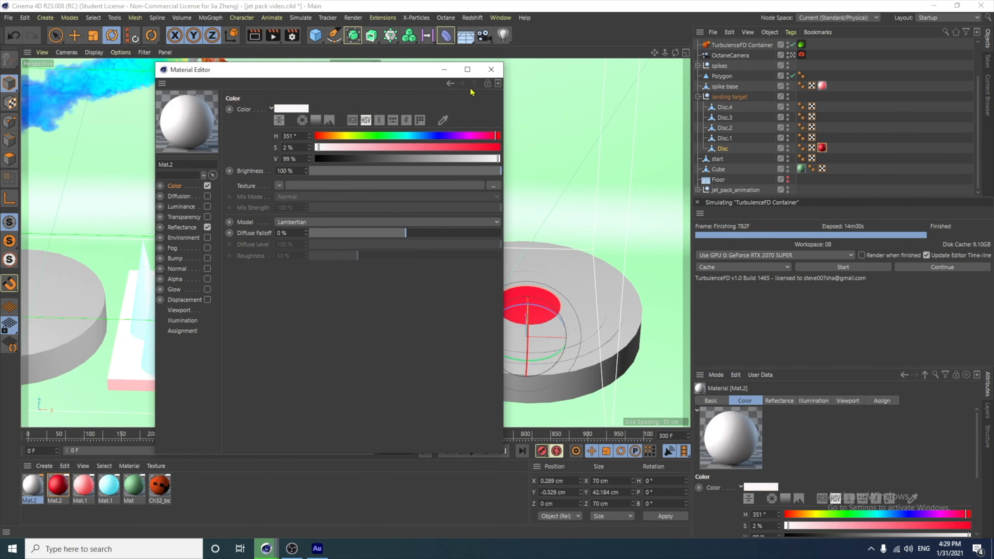
click(491, 70)
Step: Apply the white and red materials alternately to the landing target's four outer discs, starting with white next to the center
drag(28, 488, 517, 328)
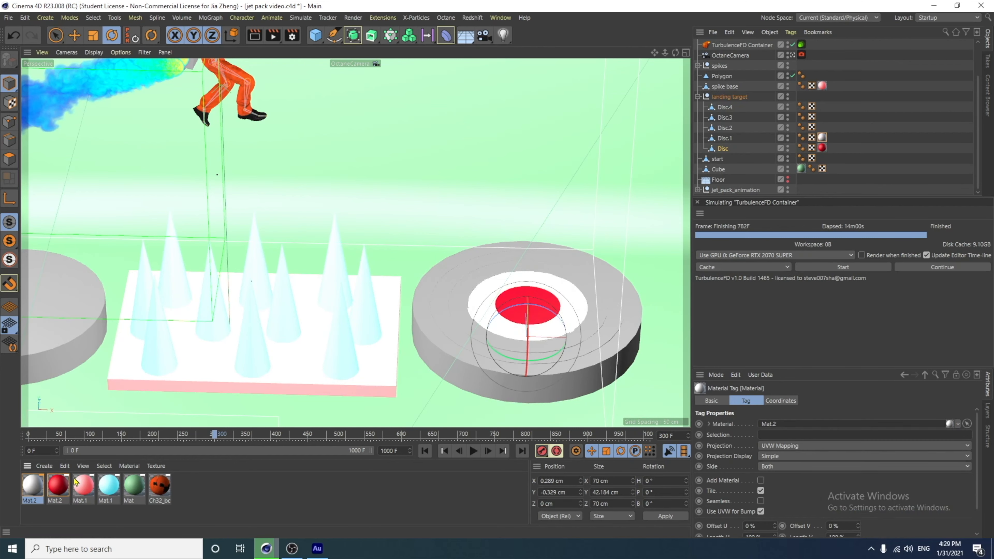
drag(62, 487, 480, 332)
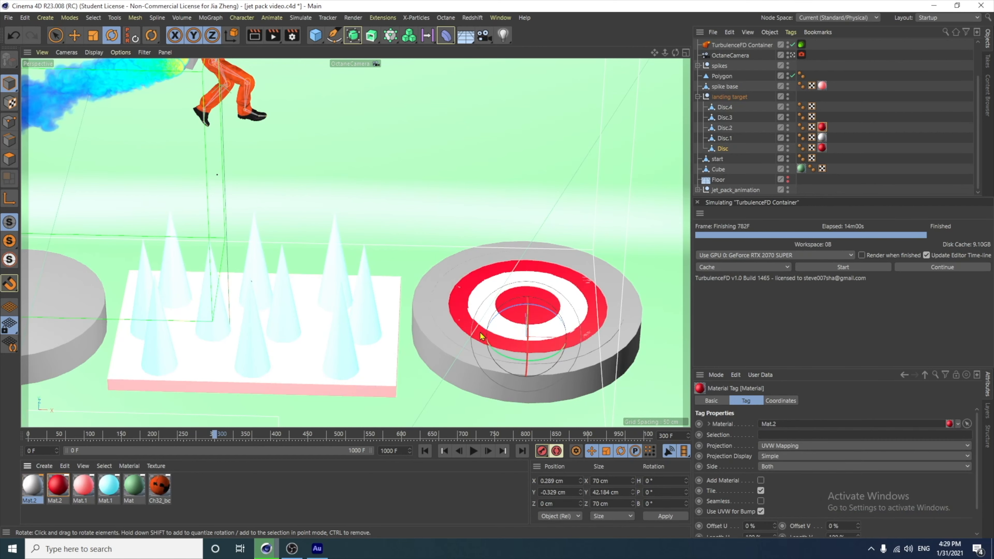
drag(86, 480, 460, 336)
drag(56, 494, 450, 344)
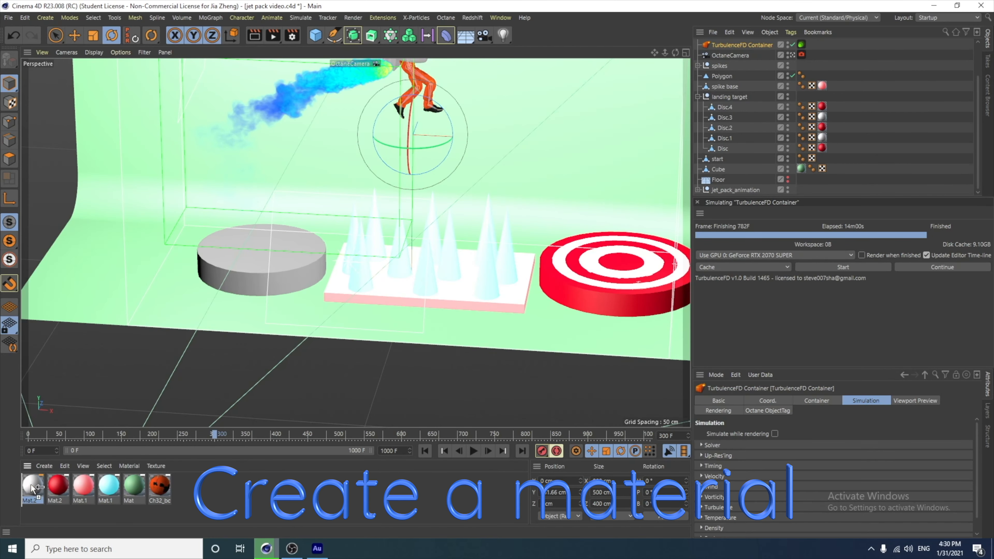
Step: Make a light green copy of the white material (H 105°, S 39%, V 99%) and apply it to the start platform
ctrl+drag(30, 484, 31, 484)
double_click(31, 484)
drag(344, 136, 369, 136)
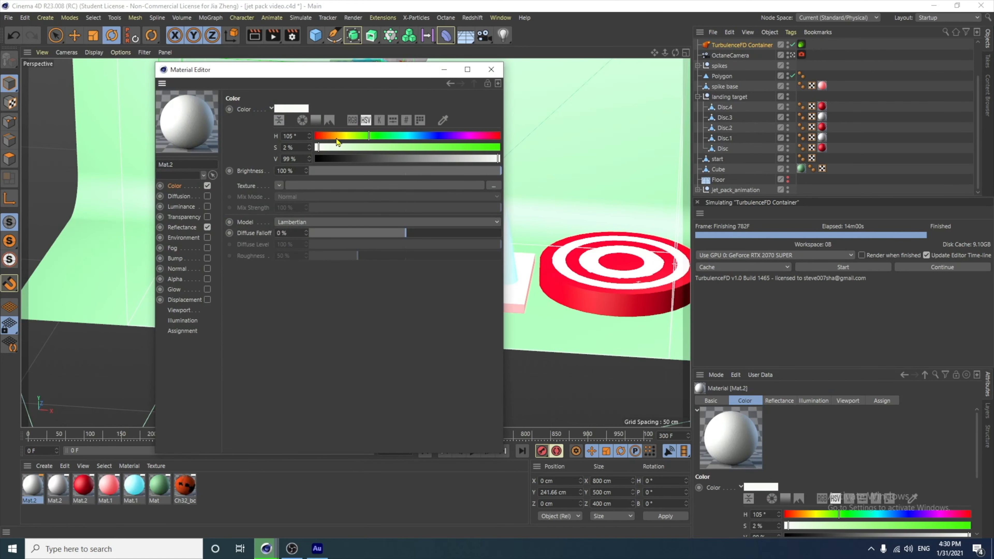
drag(432, 148, 388, 153)
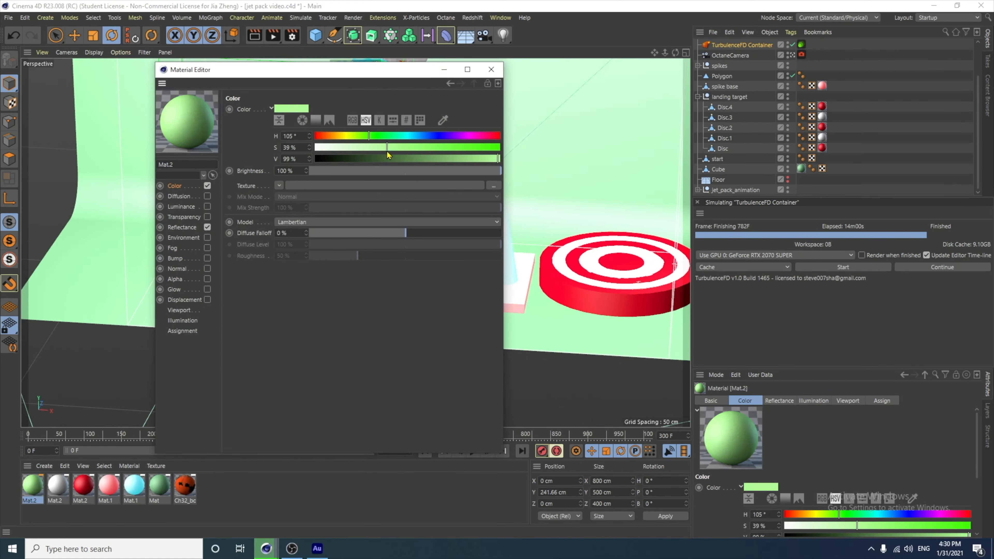
click(491, 70)
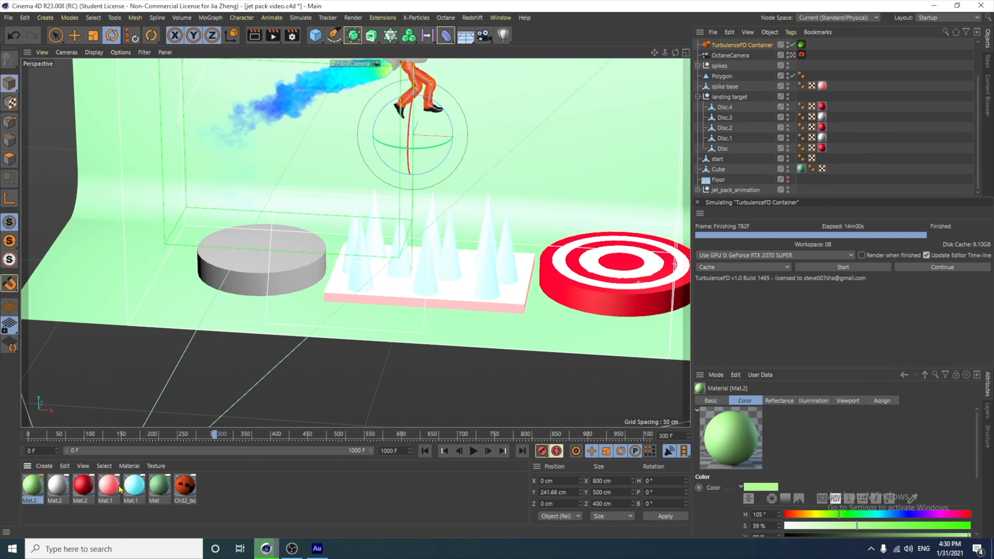
drag(36, 487, 263, 254)
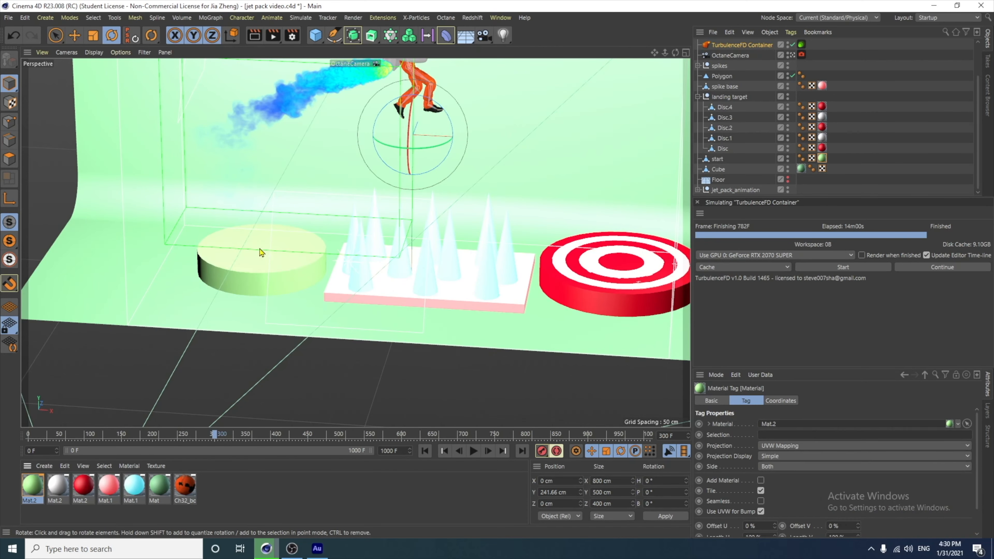
Step: Switch the backdrop's material from the Color channel to Luminance and make it light blue
alt+drag(379, 307, 431, 250)
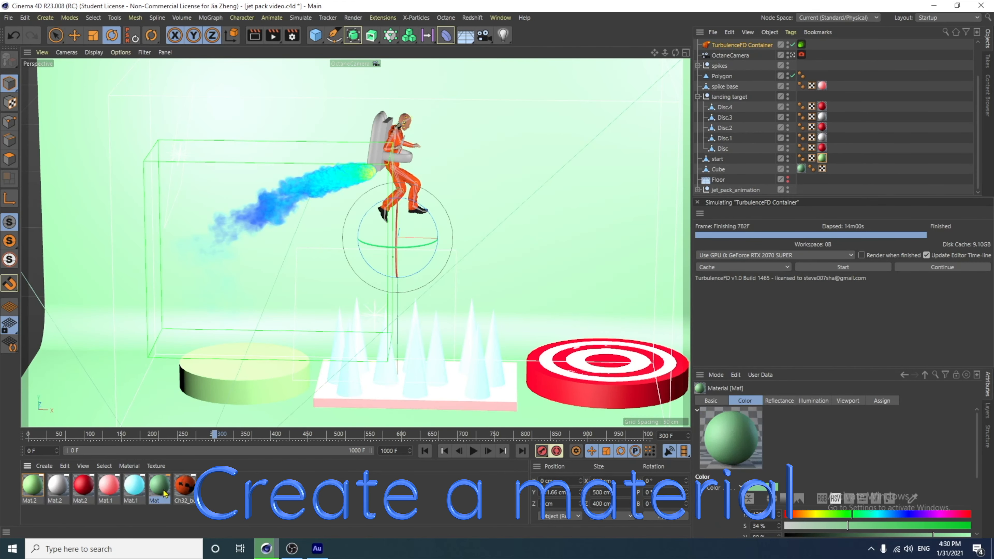
double_click(164, 489)
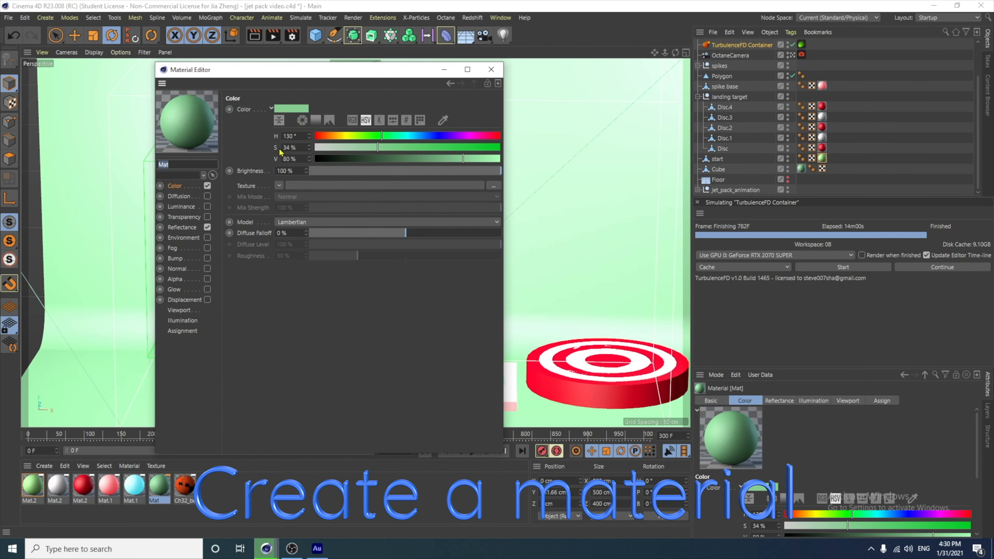
click(208, 207)
click(207, 185)
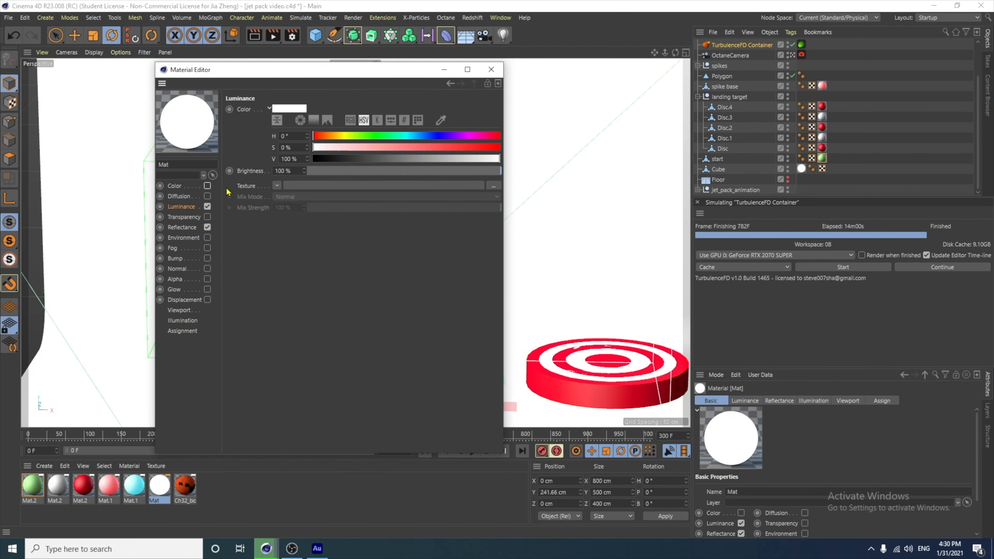
click(474, 136)
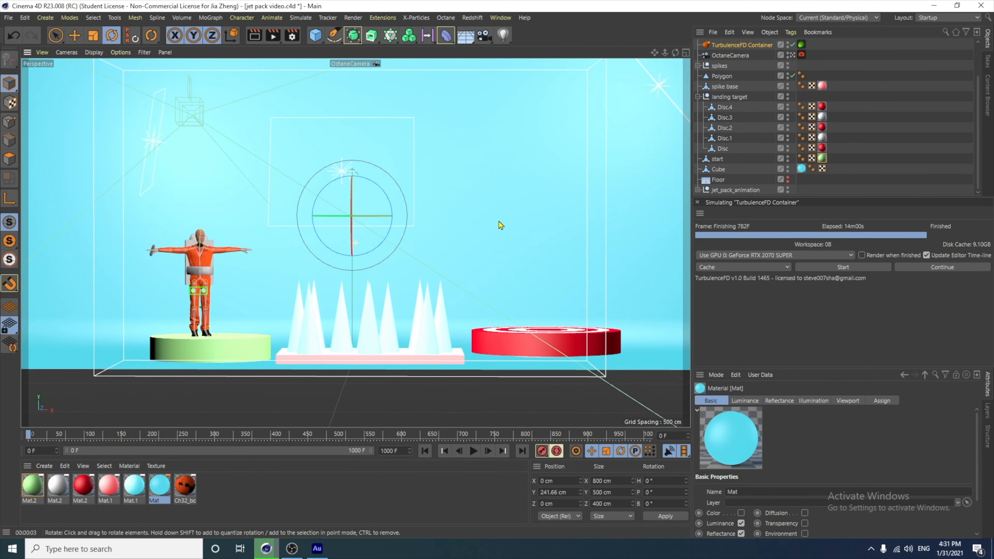
Step: Frame the platforms, spikes and character from the front and render a preview of the current view
alt+middle_drag(494, 251, 493, 258)
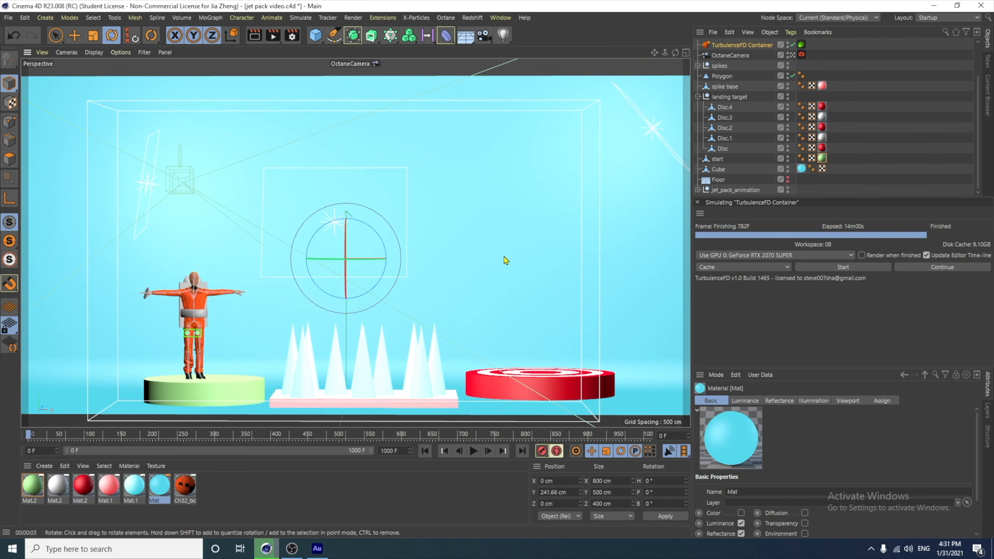
alt+right_drag(503, 255, 504, 270)
click(254, 36)
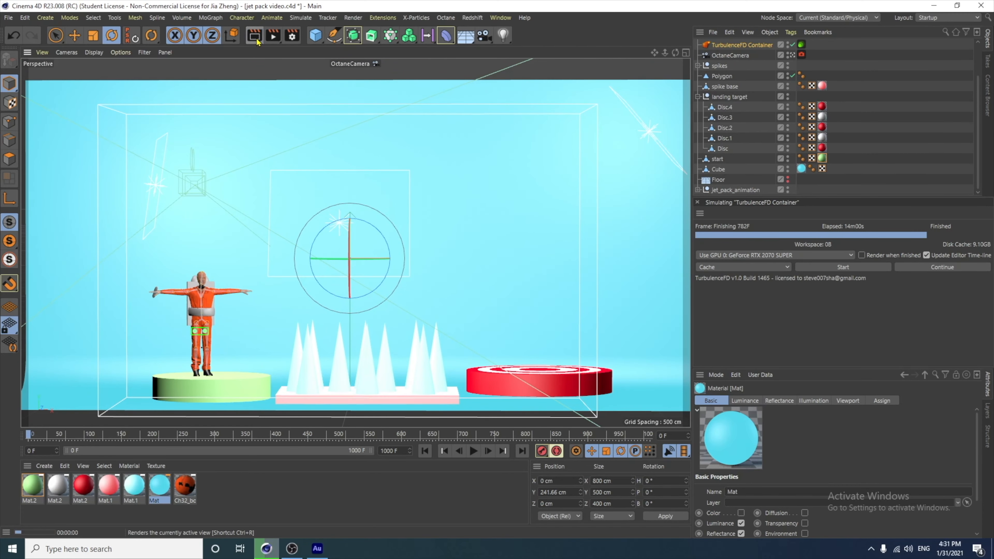
click(411, 382)
Step: Set the render output size to 2560 x 1440 pixels
click(292, 36)
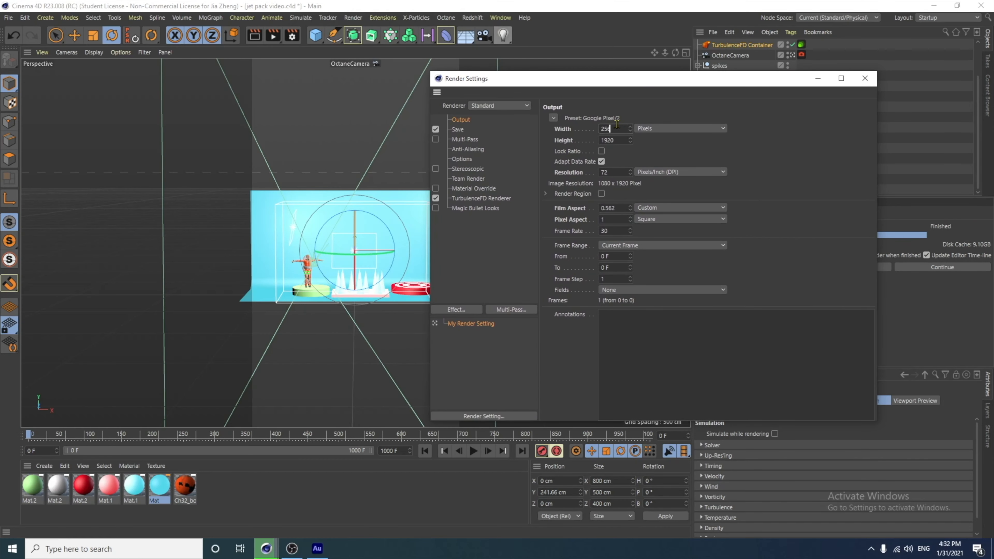
text(0)
key(Tab)
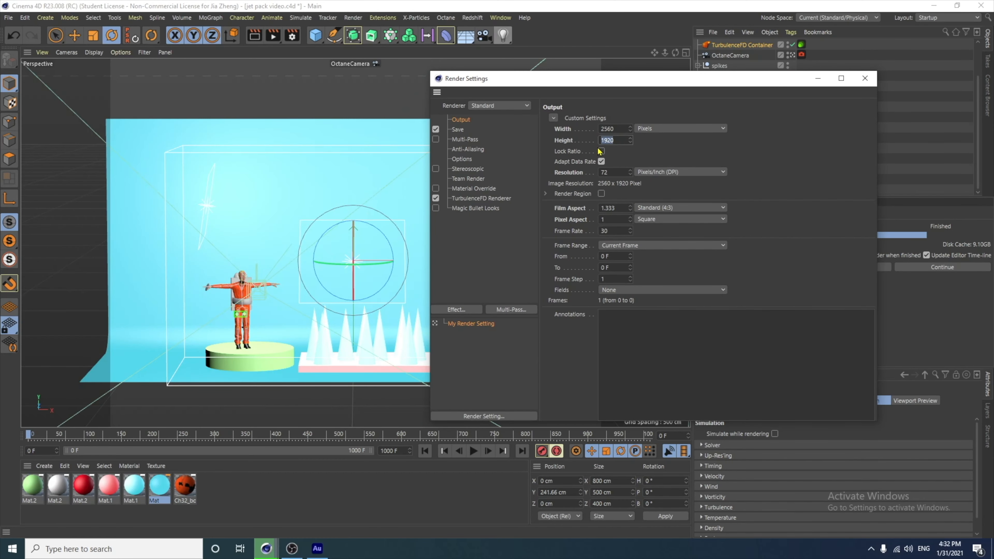
text(1440)
key(Return)
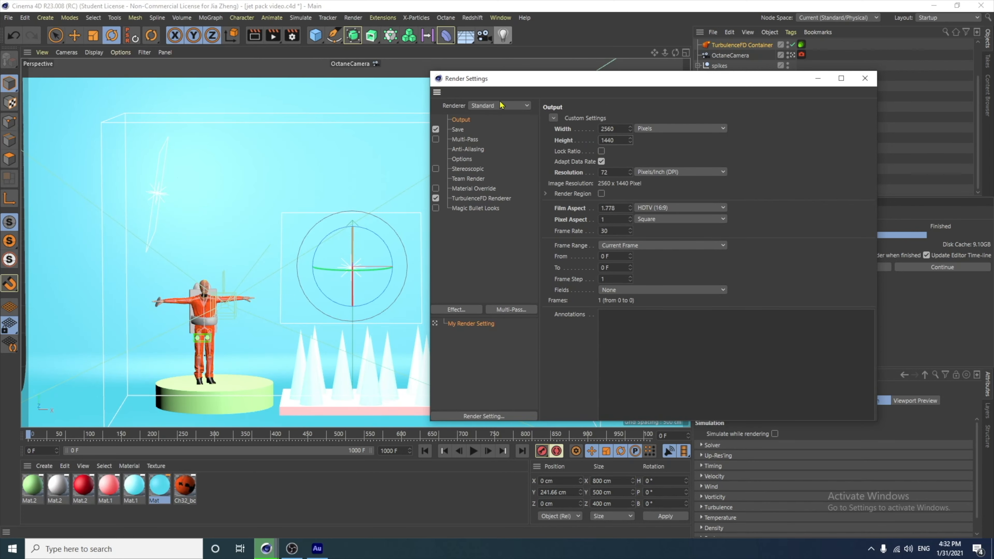
Step: Create a folder named "jet pack standard" on the Desktop for the regular image render output
click(457, 130)
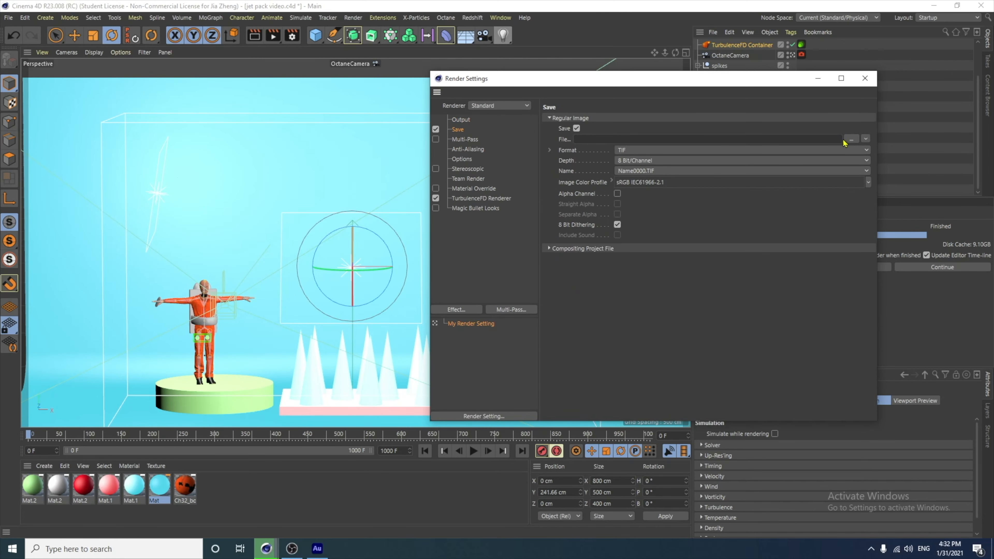
click(851, 139)
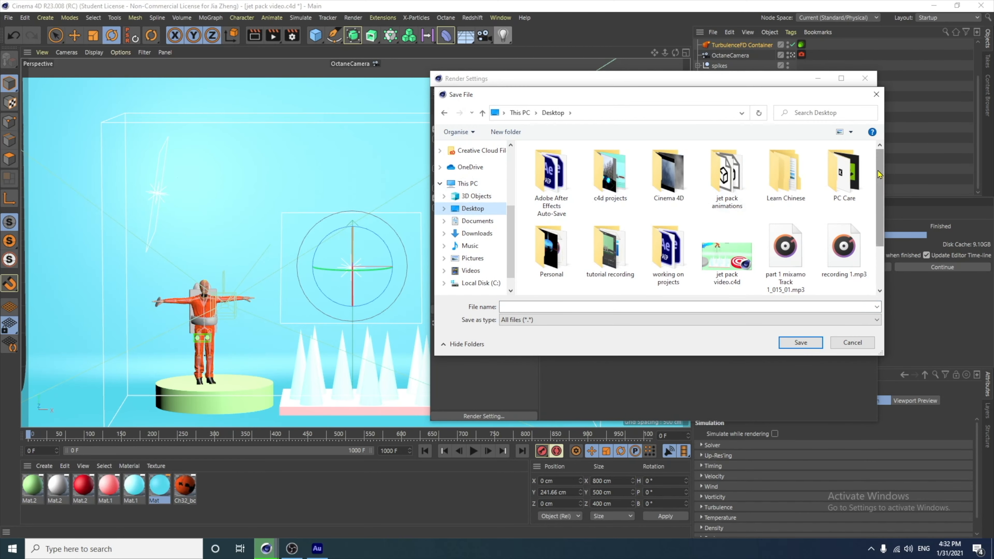
scroll(879, 174, down, 2)
right_click(824, 263)
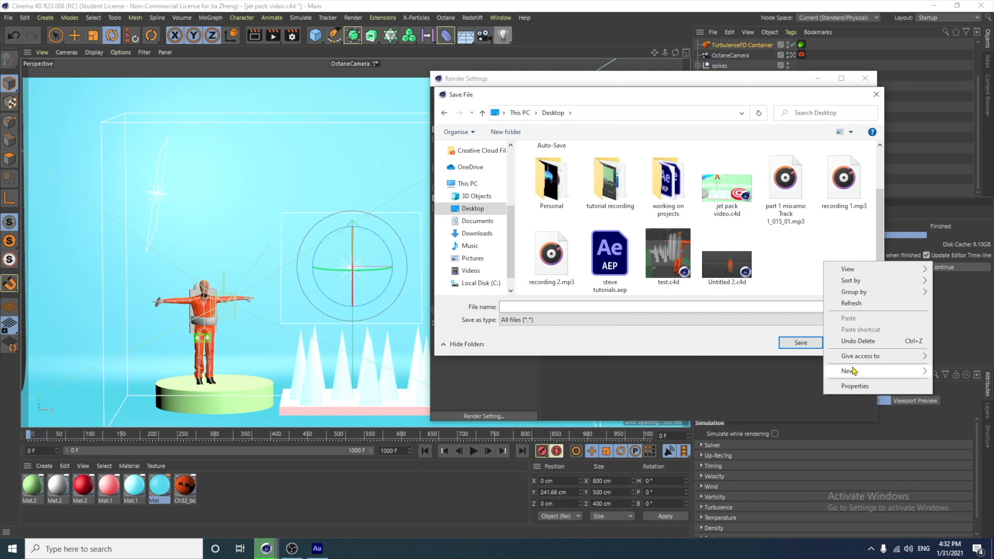
text(jet pack standard)
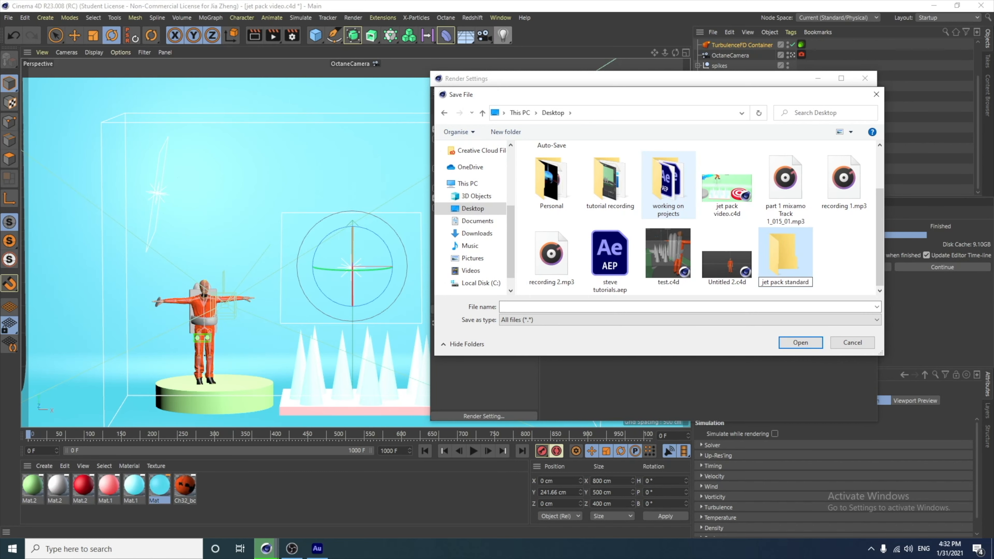
key(Return)
Step: Save the rendered images in the "jet pack standard" folder under the name "jet pack" in PNG format
double_click(794, 232)
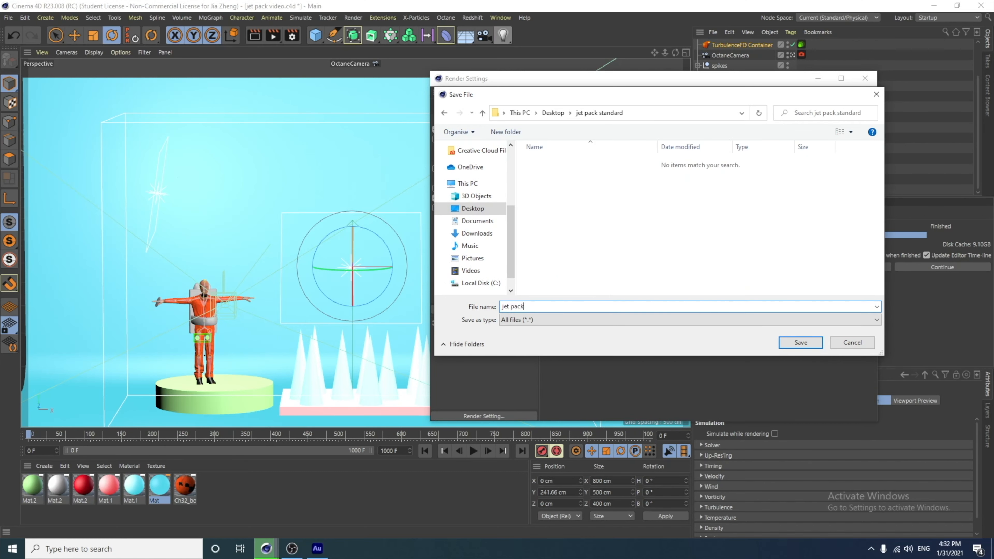
click(788, 343)
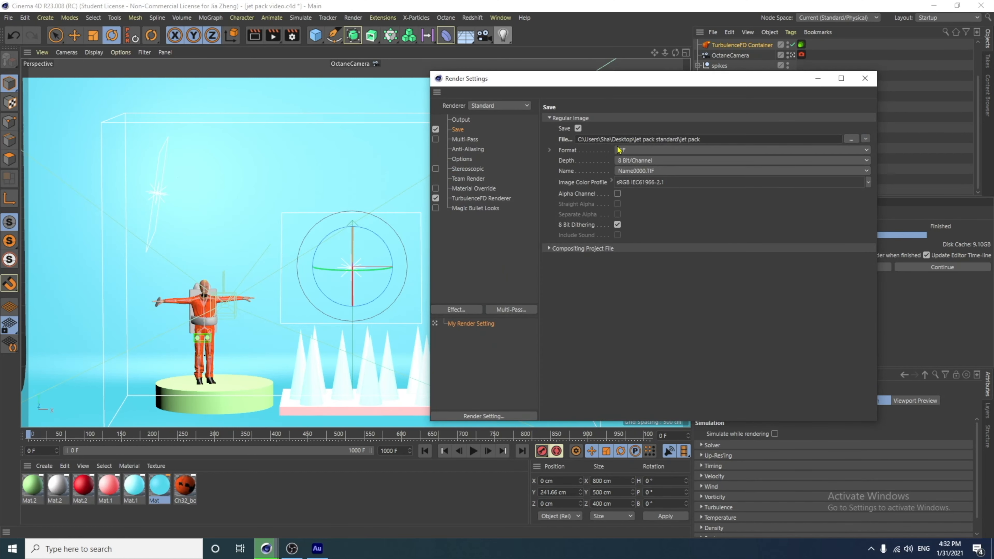
click(626, 151)
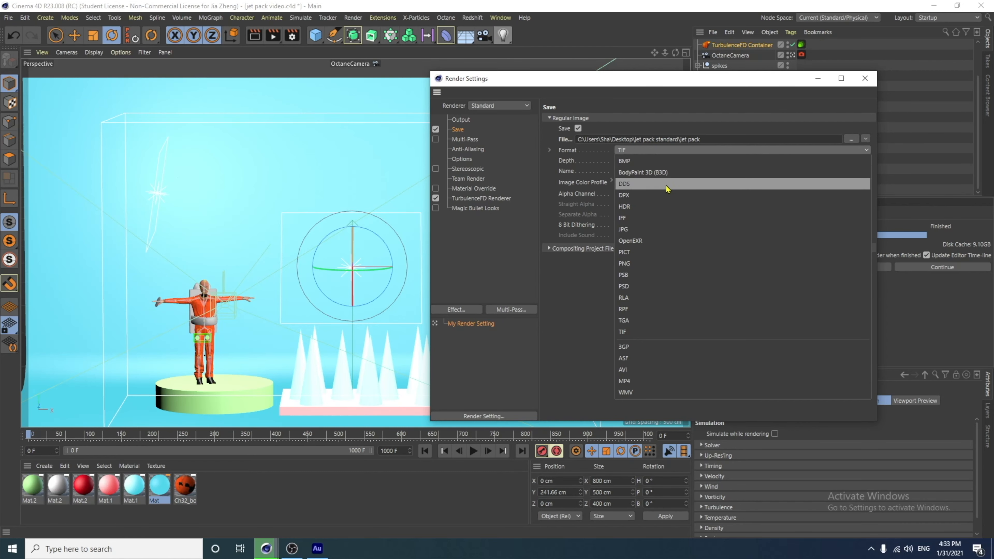
click(625, 263)
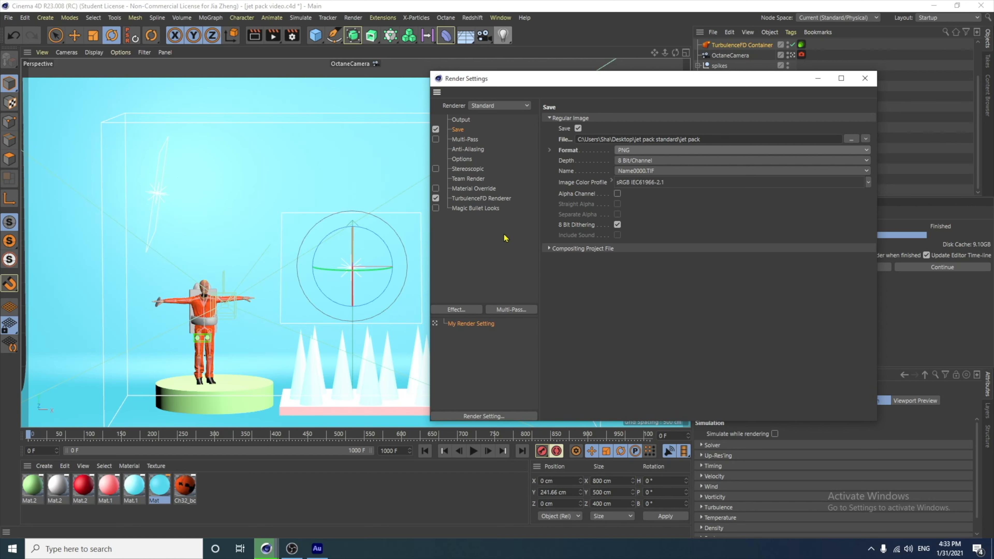
Step: Find the landing moment at frame 755 and set the end of the animation to 755 F
click(465, 120)
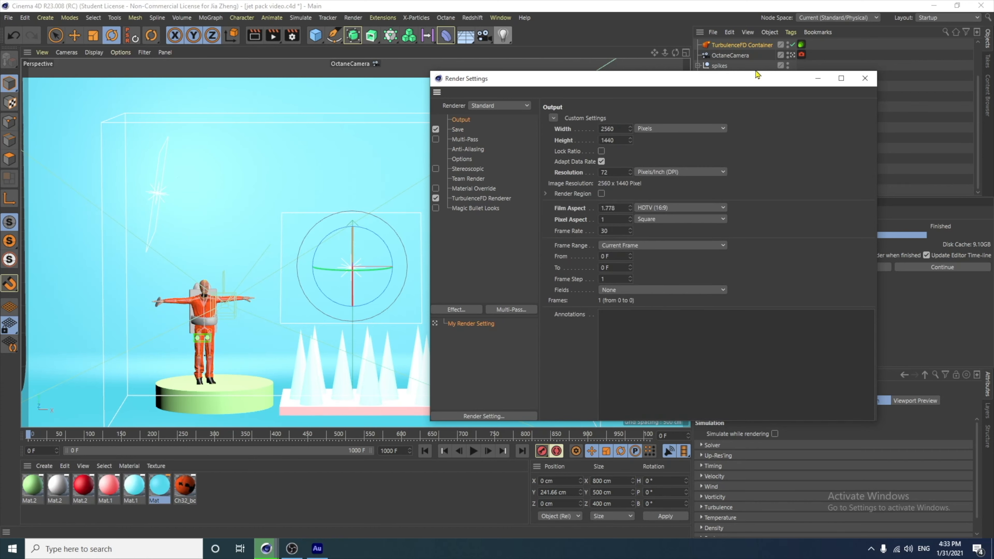
drag(747, 81, 769, 482)
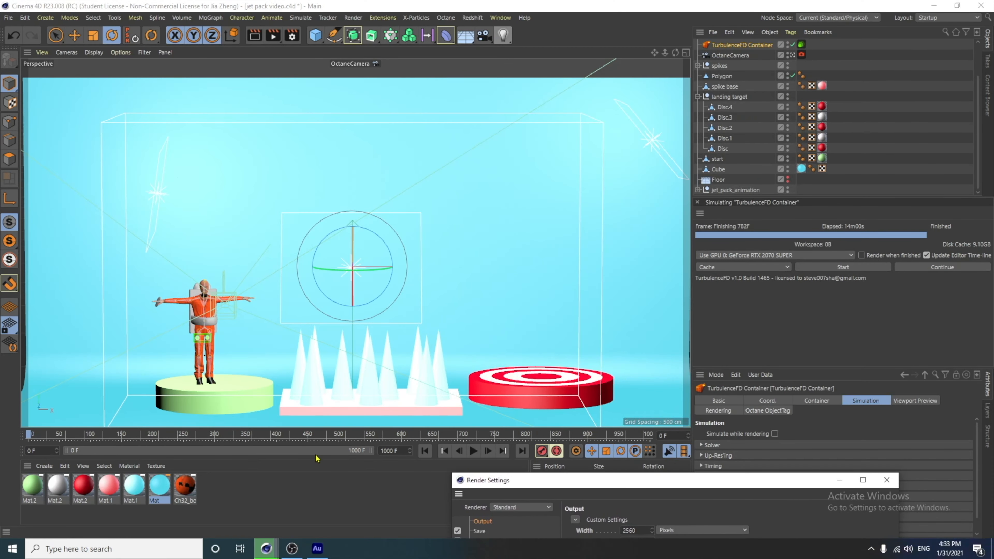
drag(31, 437, 498, 435)
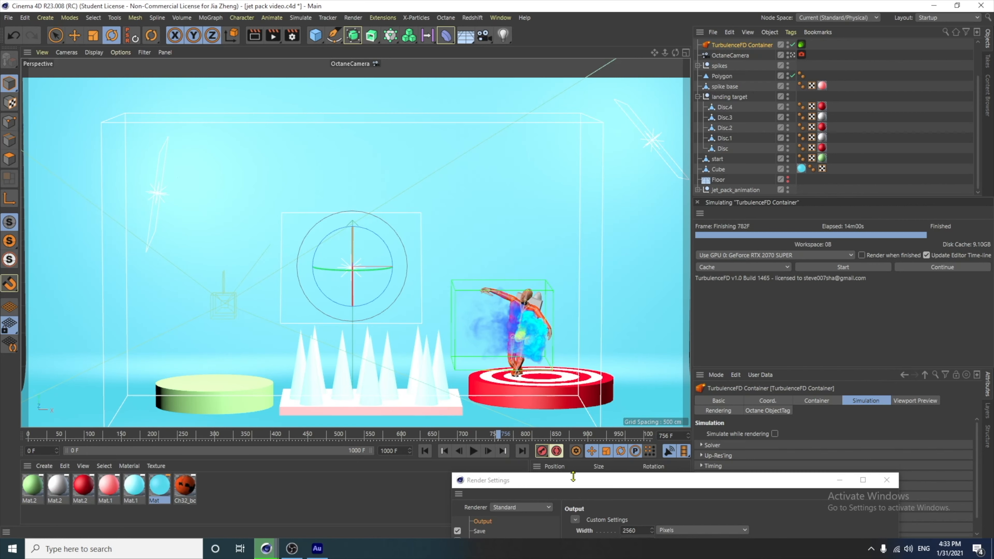
click(459, 450)
double_click(398, 450)
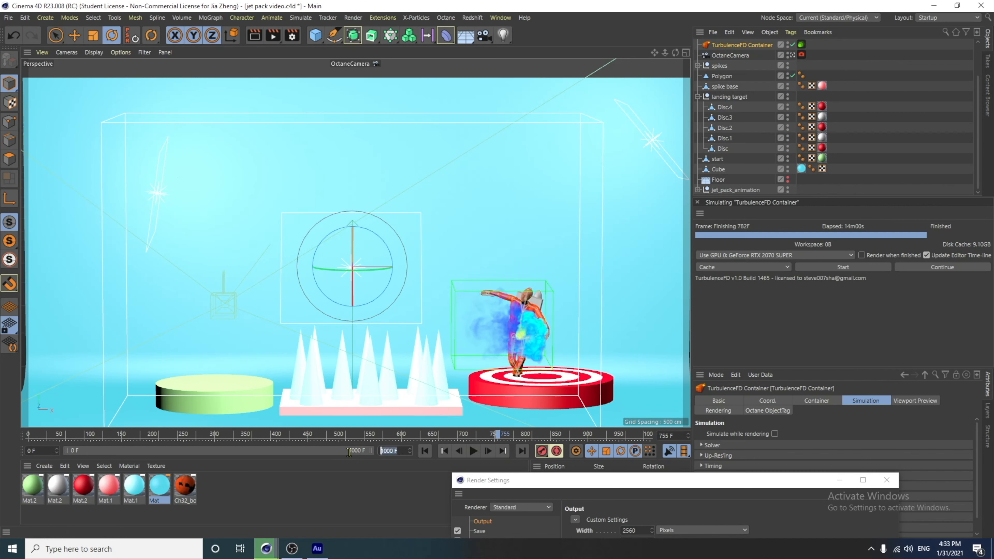
text(755)
key(Return)
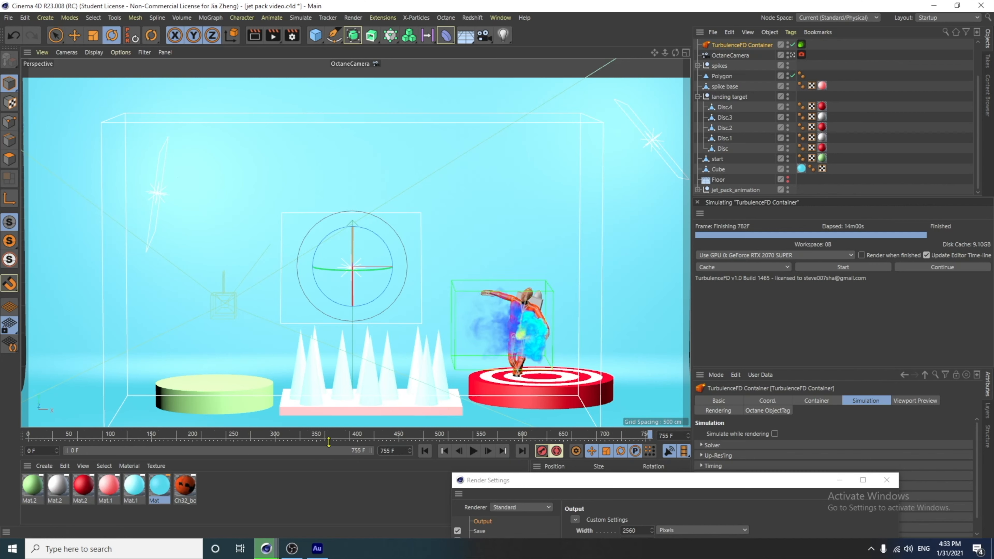
drag(571, 487, 594, 221)
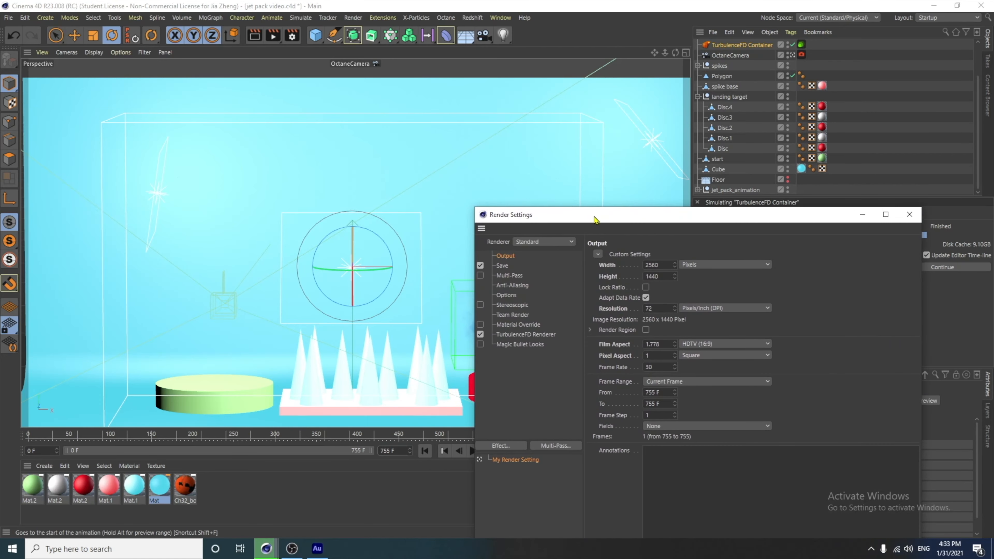
Step: Set the render range to start at frame 0, close the render settings and save the project
double_click(655, 392)
text(0)
key(Return)
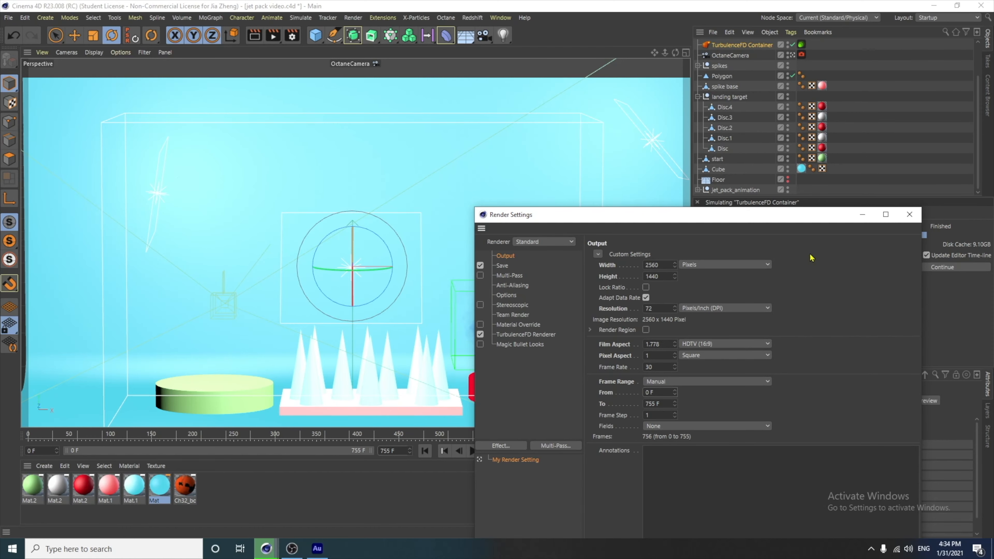
click(909, 214)
click(8, 17)
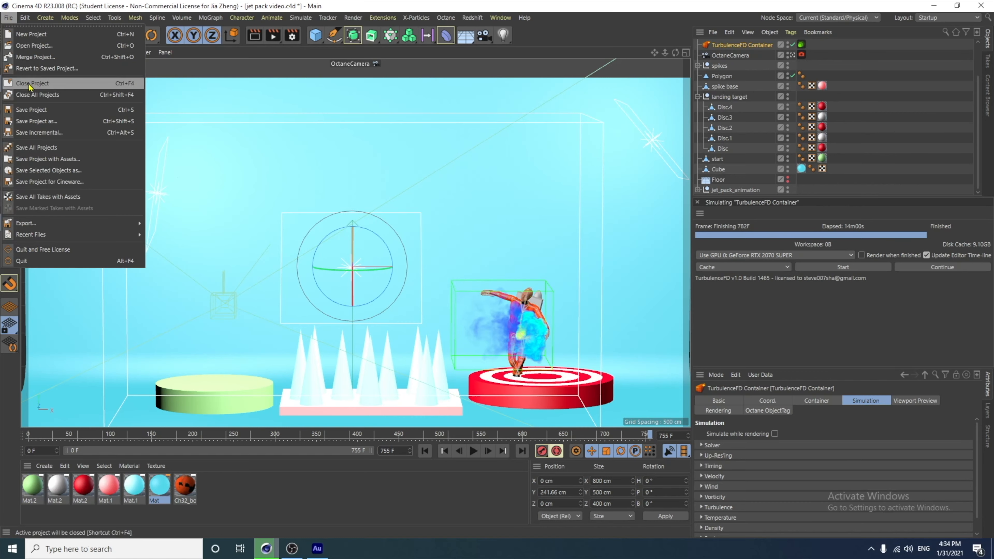
click(31, 110)
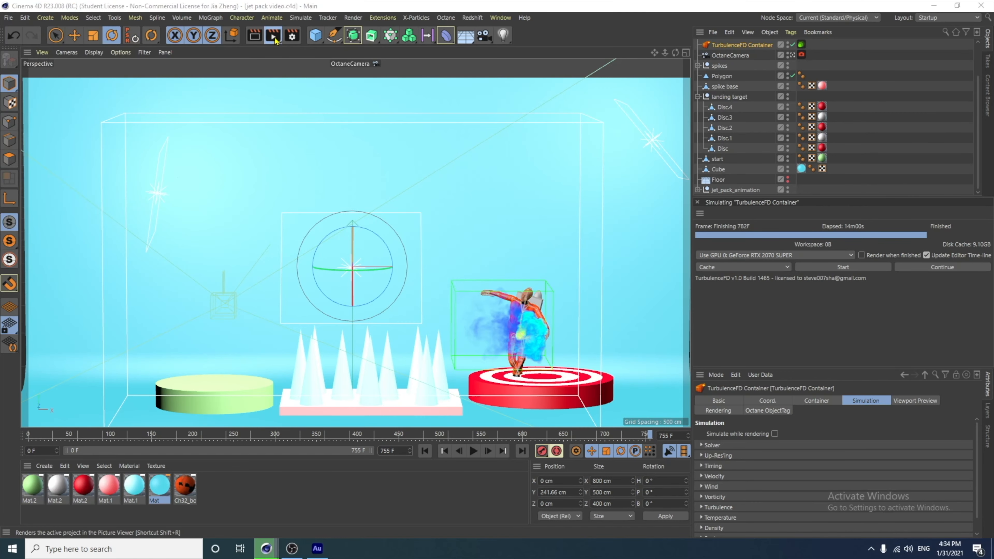
Step: Test render the first frames in the Picture Viewer and stop the render
click(273, 36)
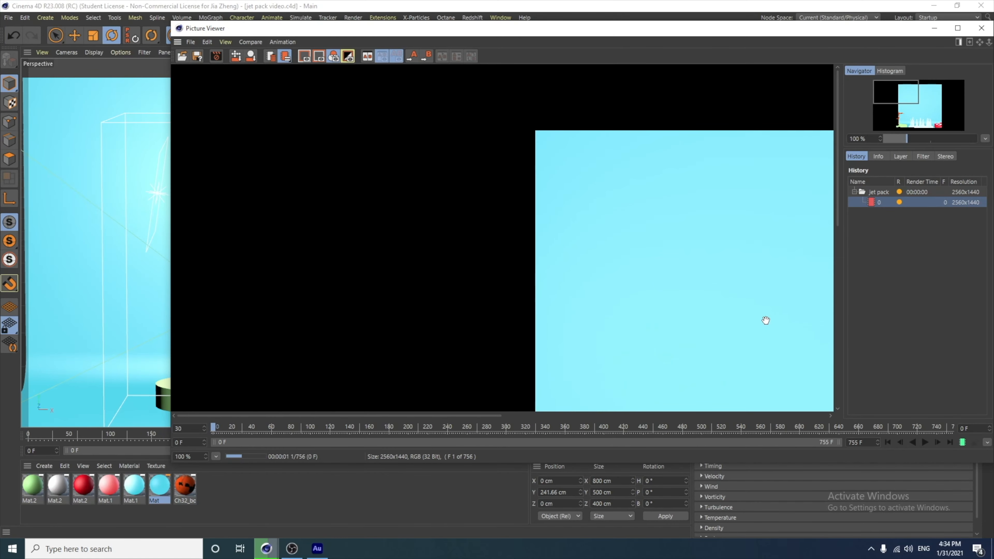
scroll(766, 321, down, 3)
key(Escape)
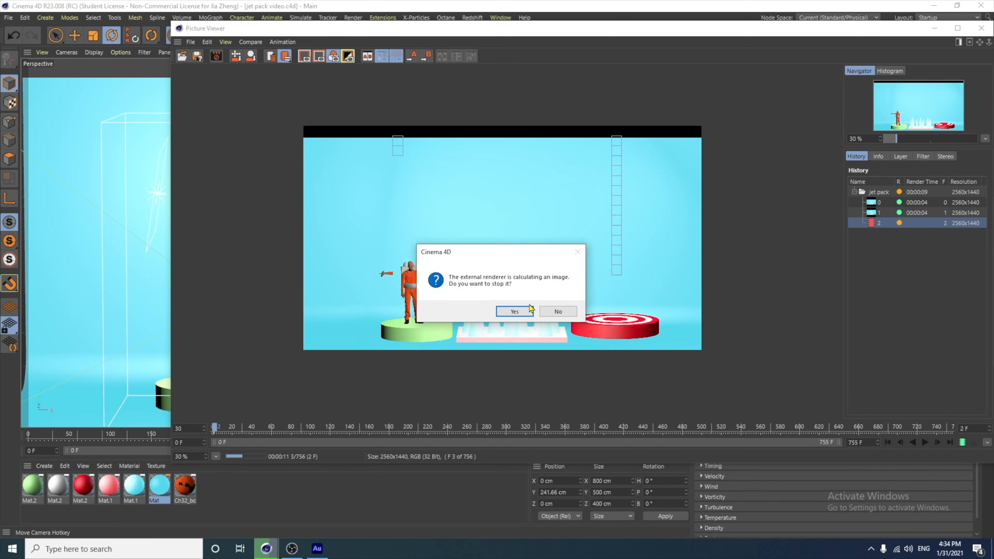
click(512, 313)
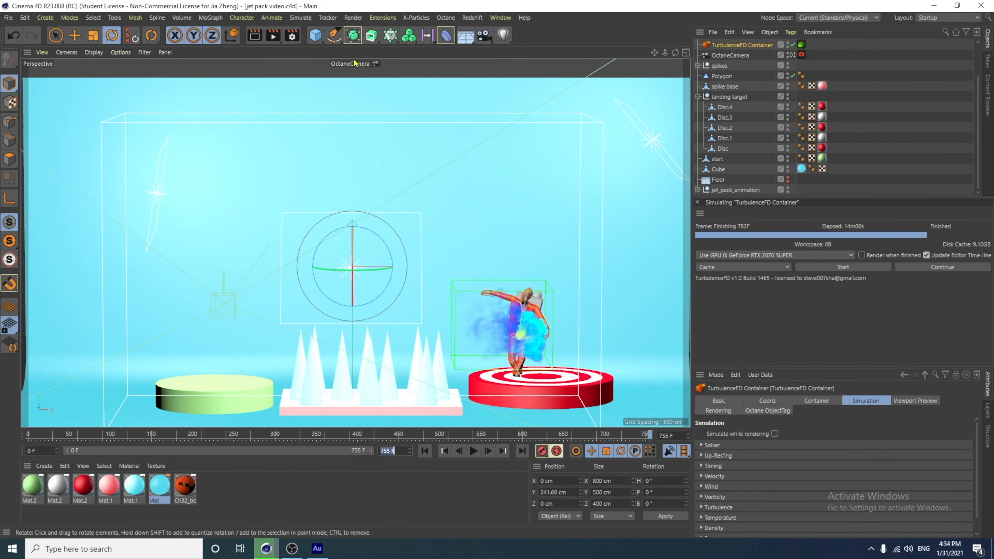
Step: Step through the first animation frames and set the render range to start at frame 2
click(291, 36)
drag(423, 29, 737, 99)
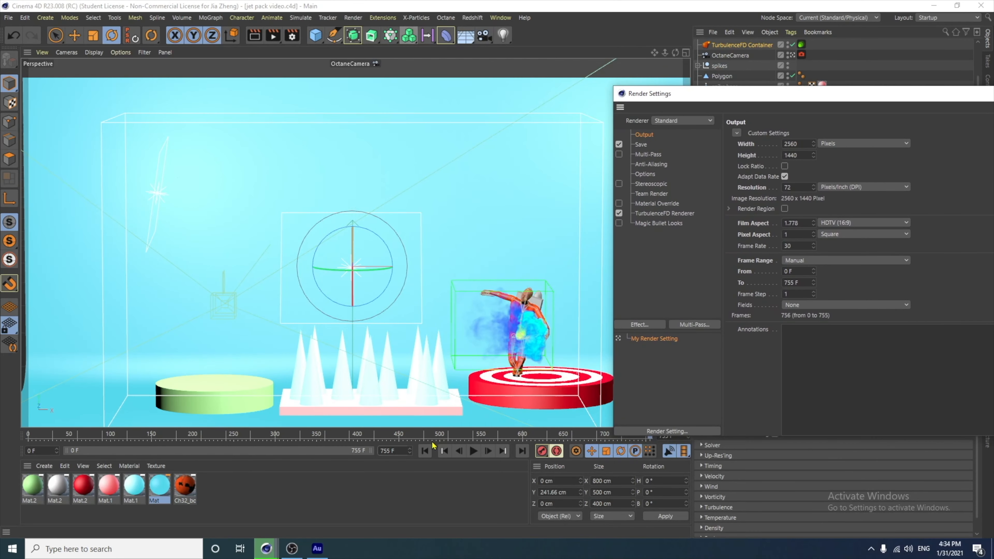
click(425, 451)
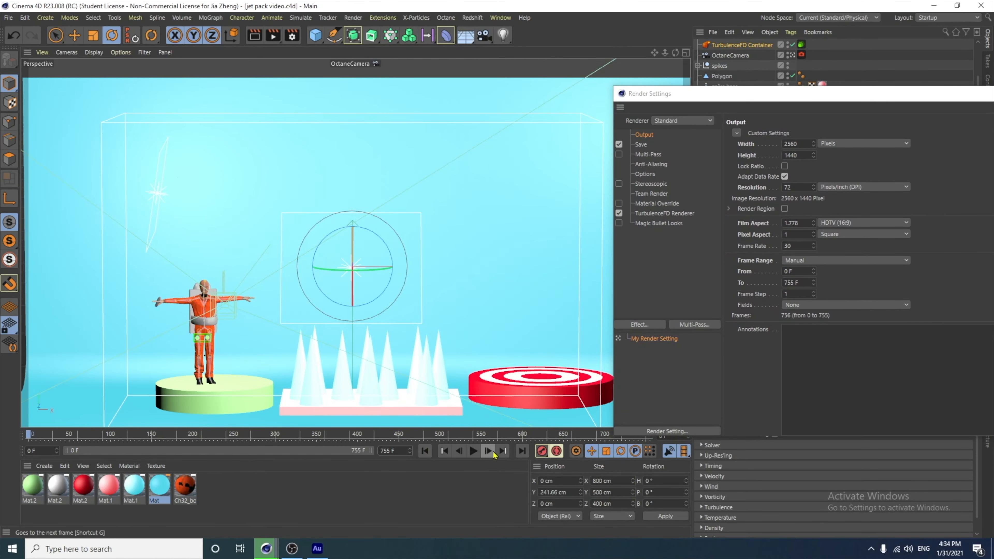
click(490, 452)
click(488, 452)
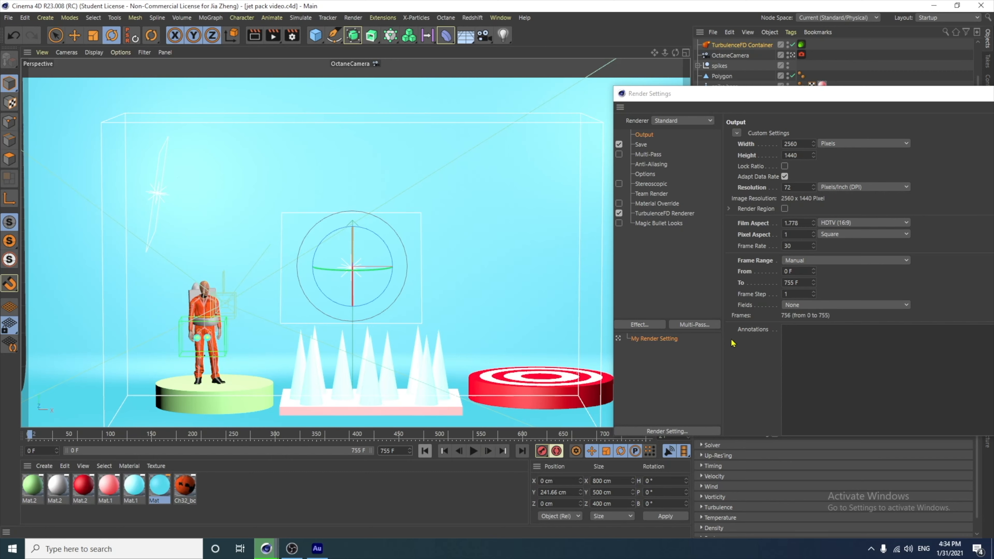
click(801, 270)
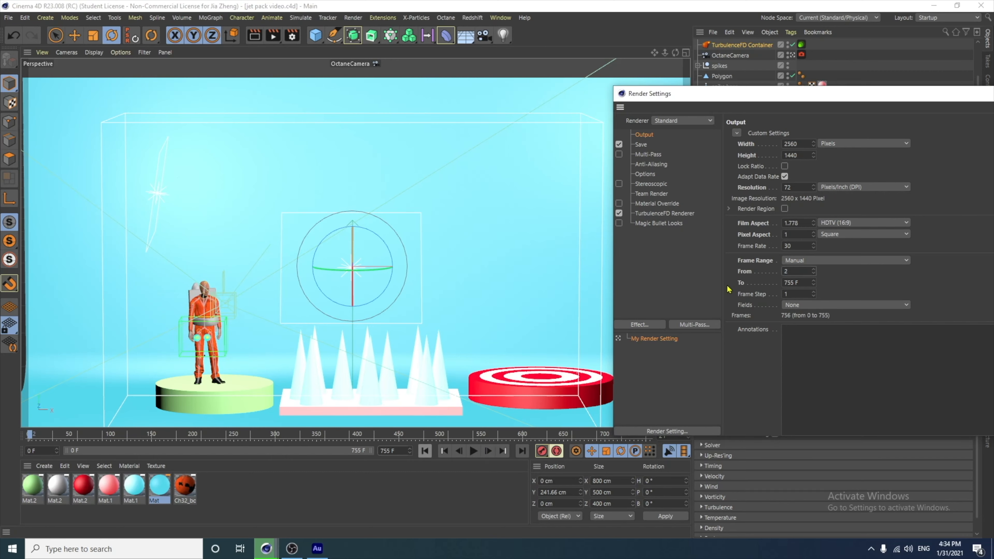
drag(954, 99, 889, 104)
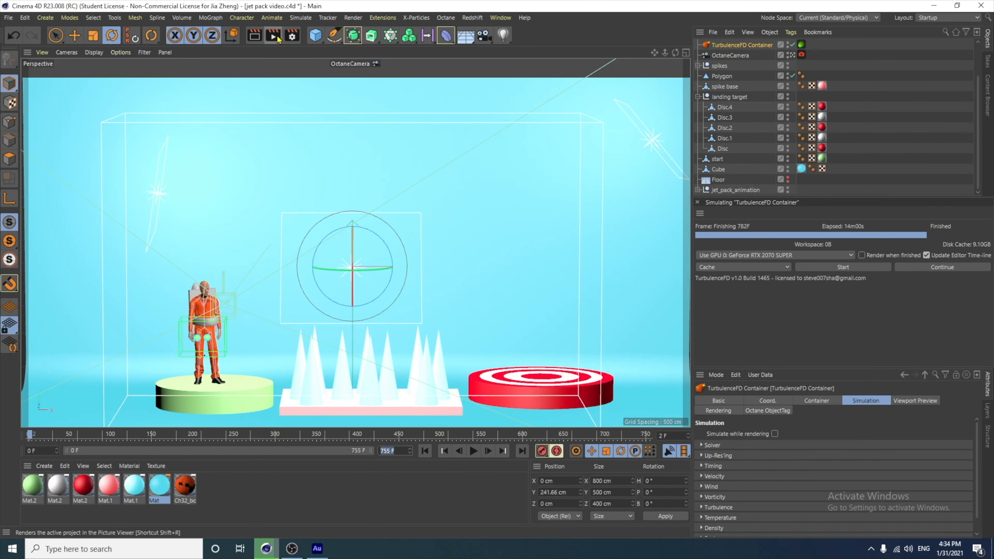
Step: Set the start of the animation to 2 F and render the project to the Picture Viewer
click(39, 450)
text(2)
key(Return)
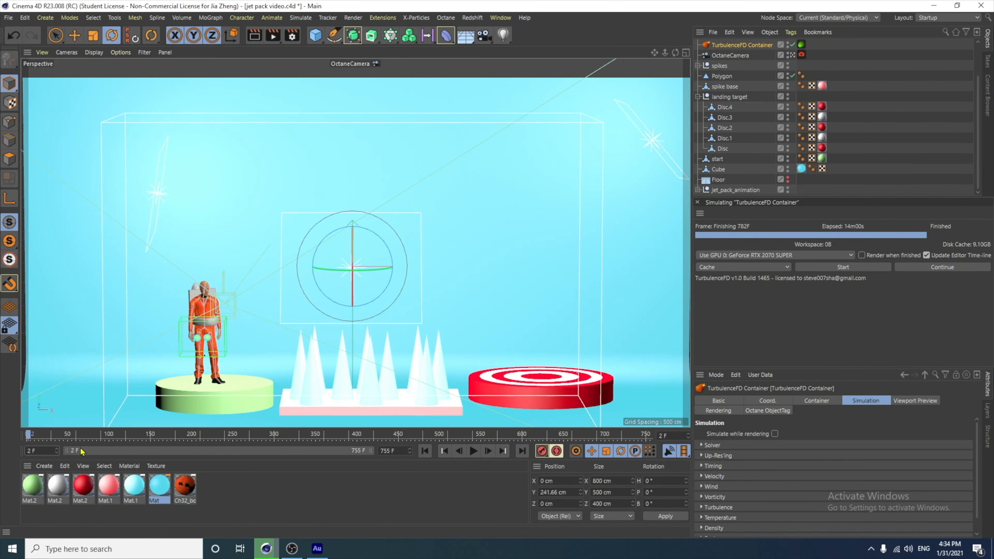
click(280, 38)
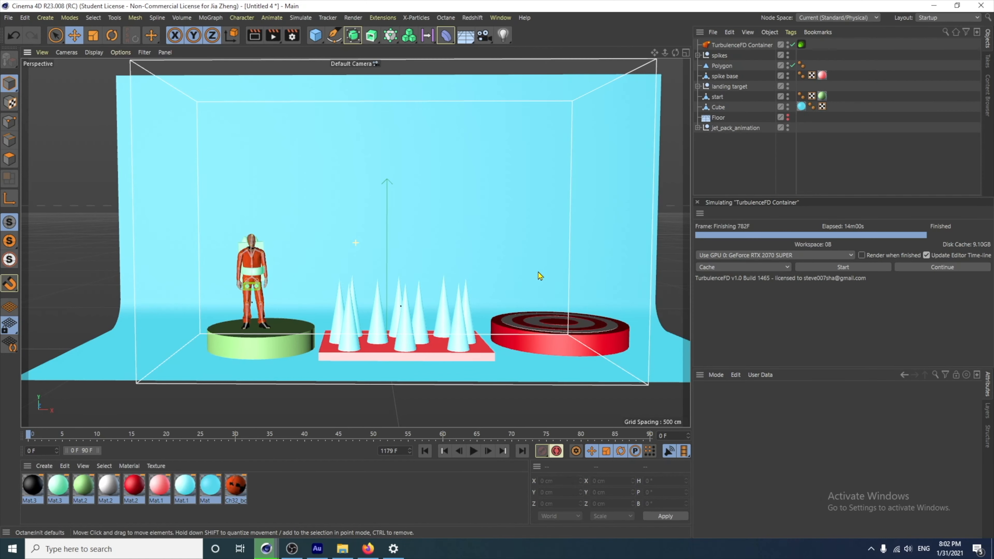
Step: Open the Octane Live Viewer, dock it beside the viewport and start its live render
click(445, 17)
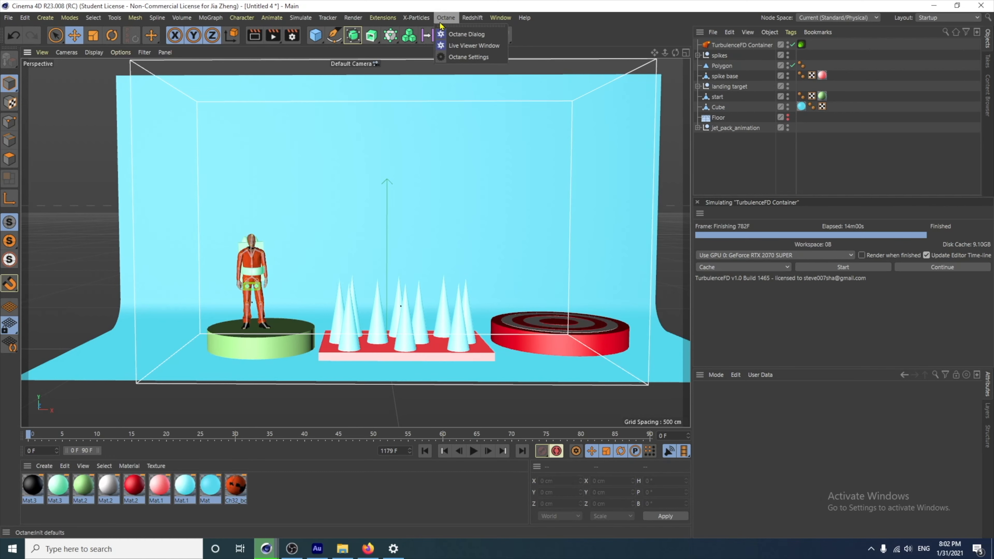
click(474, 45)
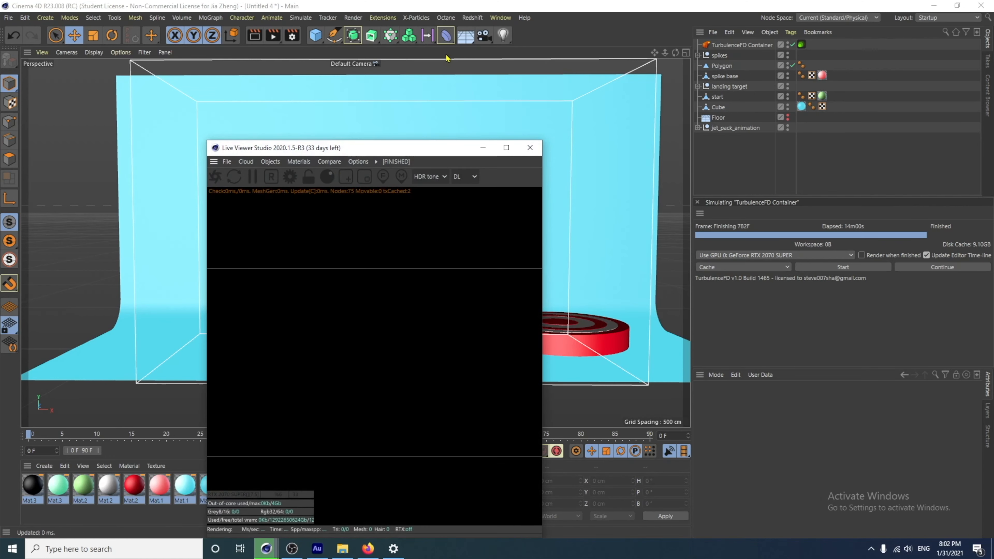
drag(214, 162, 97, 148)
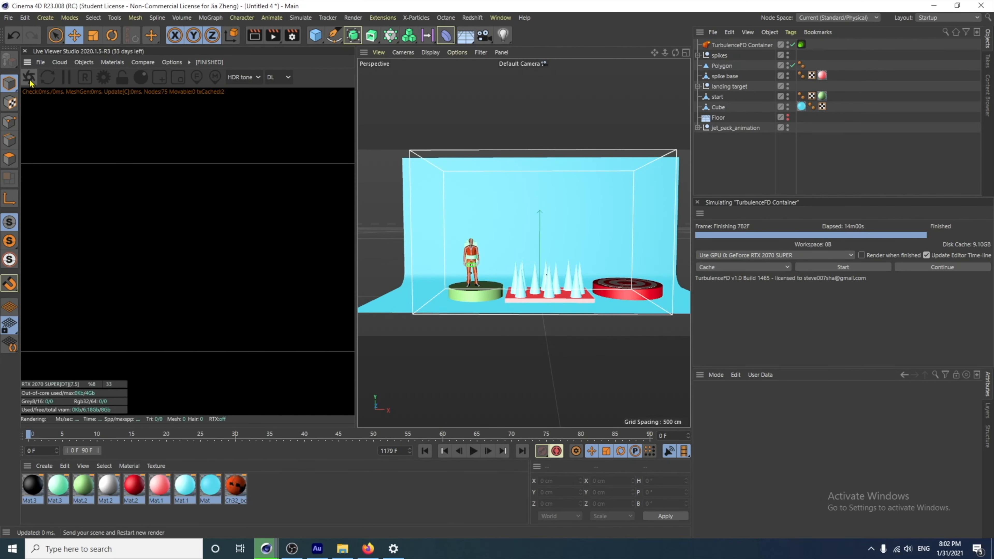
click(29, 78)
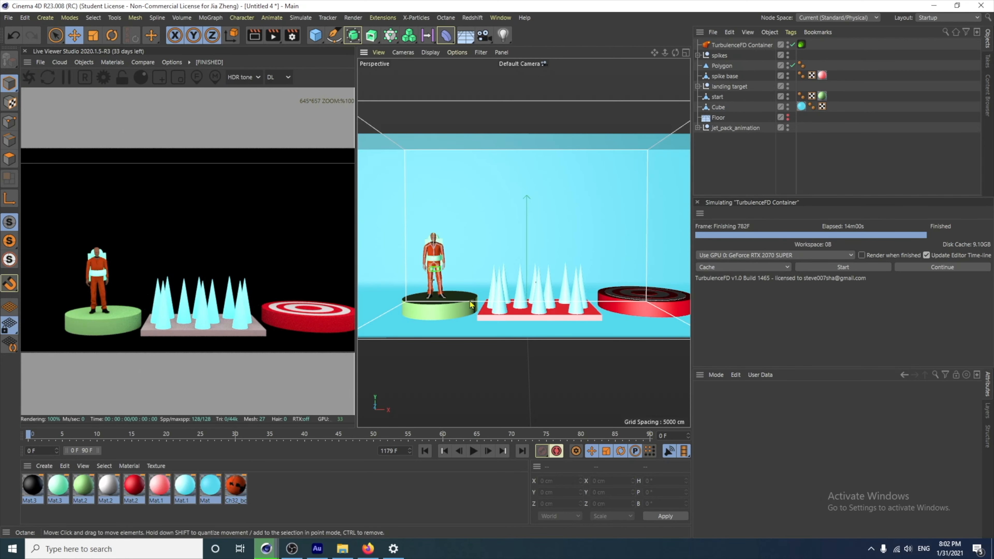
Step: Add an Octane targetted area light with the spike base selected as its target
alt+middle_drag(514, 305, 507, 309)
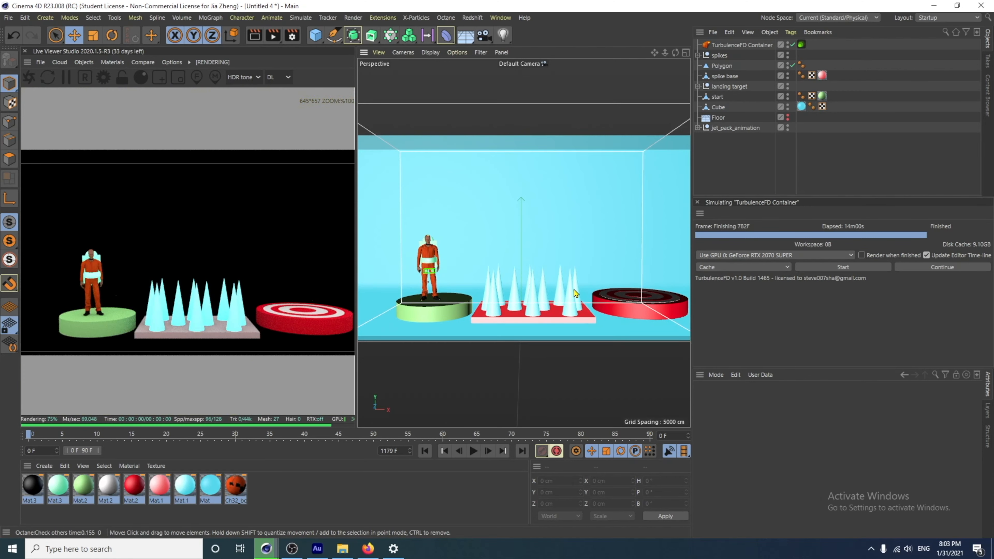
mouse_move(563, 277)
alt+right_down()
mouse_move(564, 286)
mouse_move(566, 275)
alt+right_up()
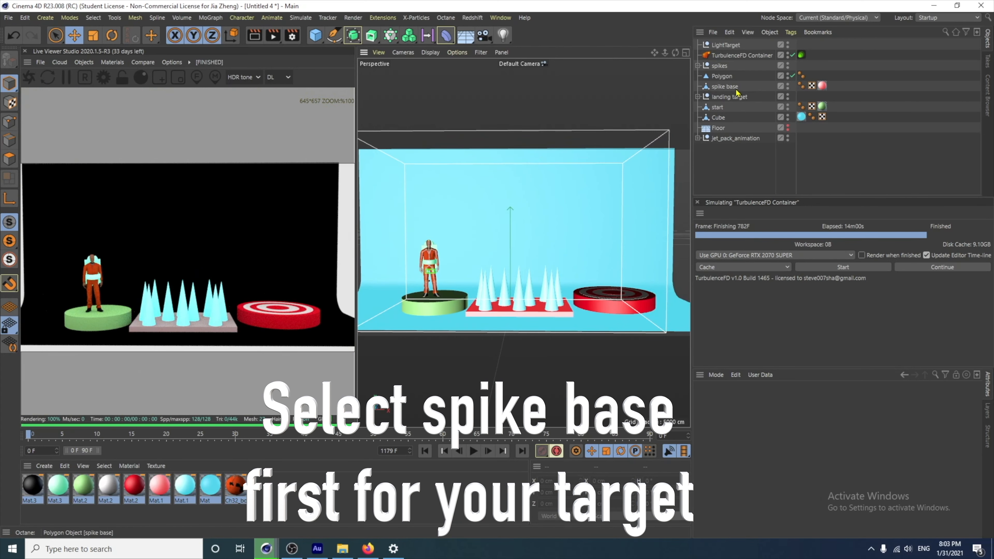
click(730, 88)
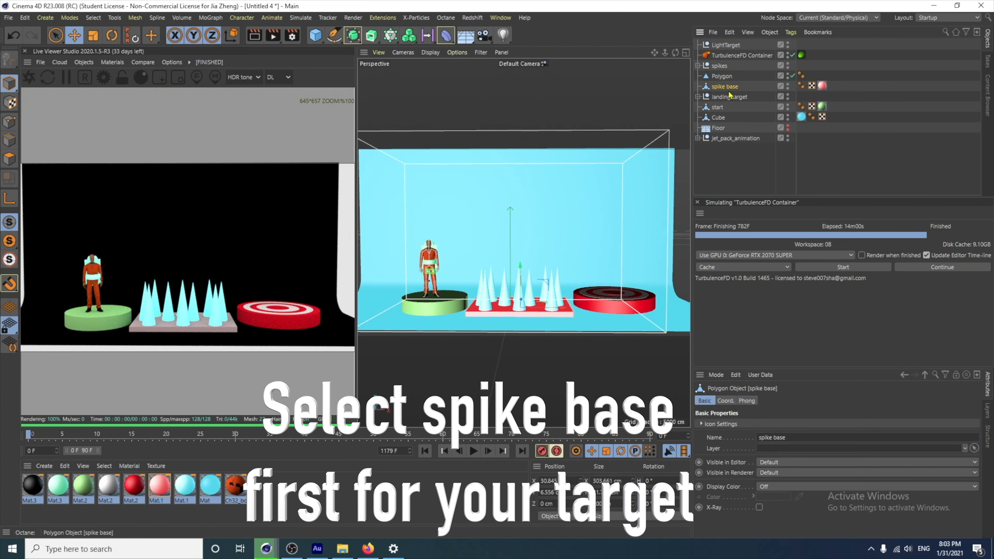
click(81, 63)
mouse_move(118, 110)
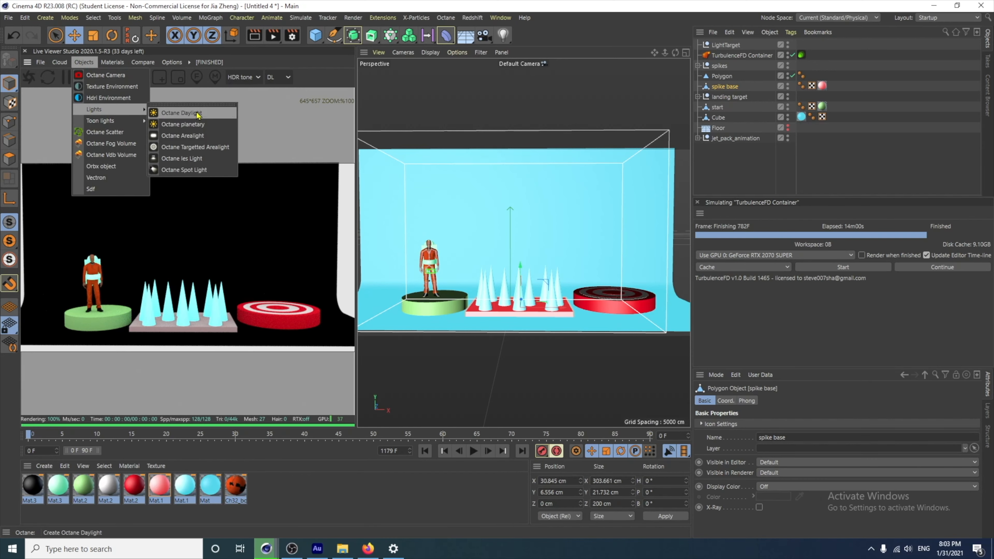
click(211, 150)
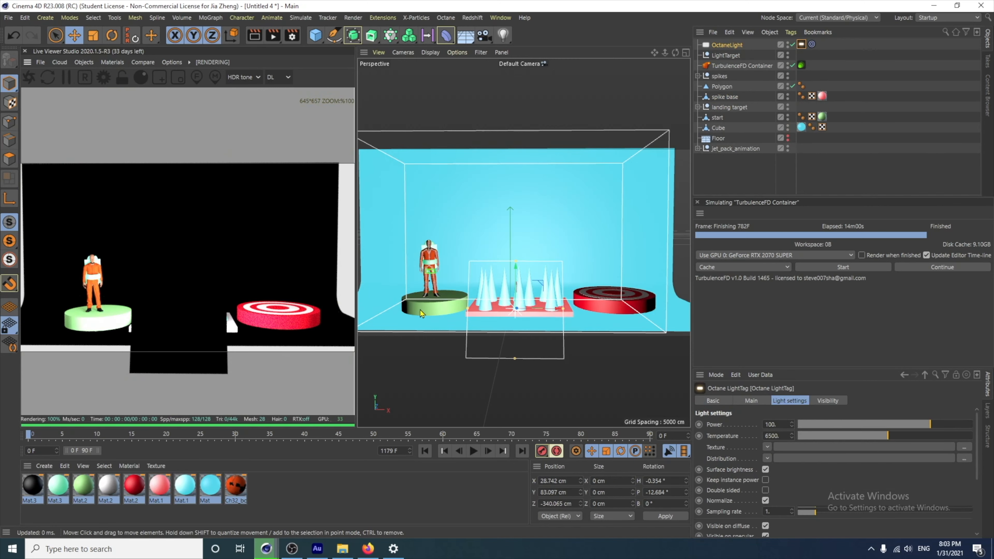
Step: Move the area light up and away from the front of the set to about Y 327 cm, Z -564 cm
alt+drag(432, 345, 626, 309)
alt+middle_drag(619, 333, 570, 305)
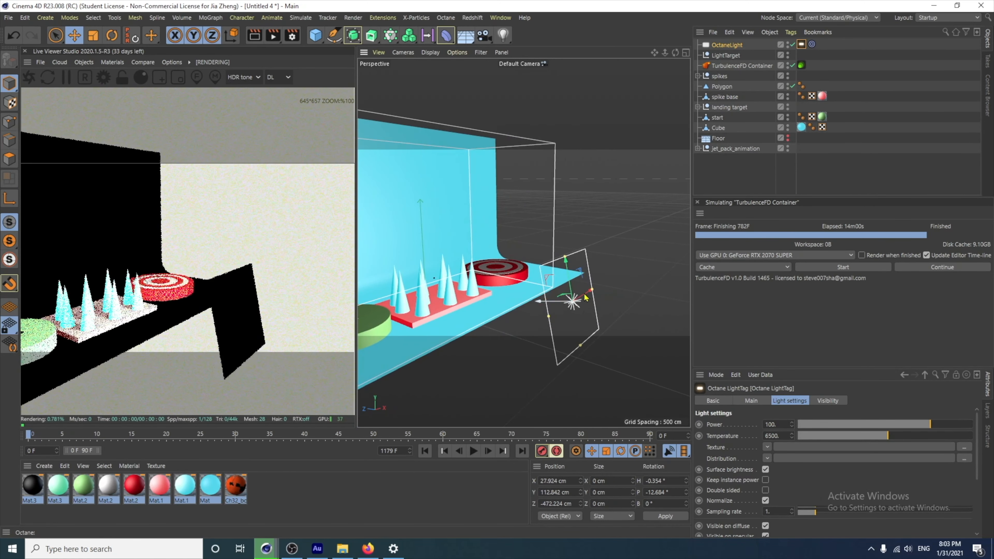
drag(566, 276, 551, 209)
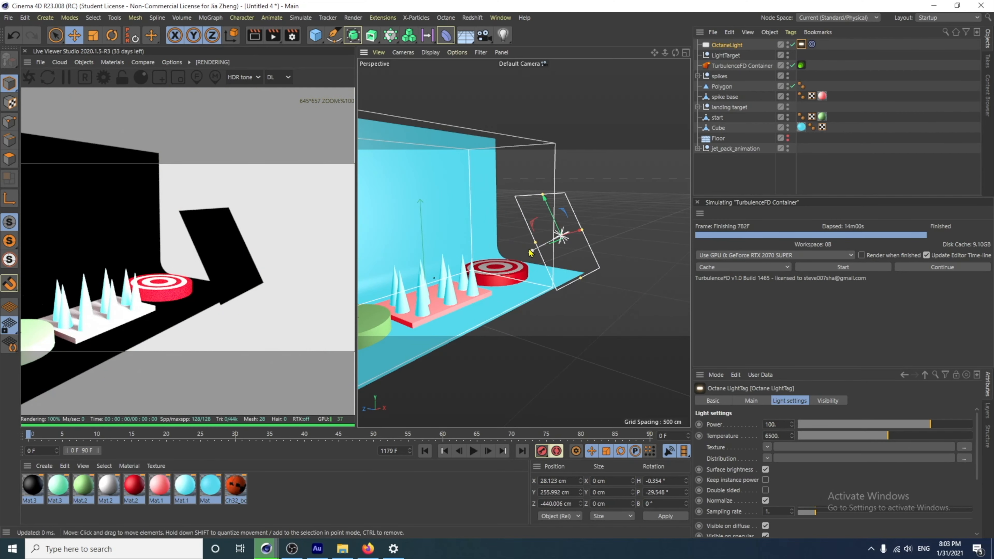
drag(533, 245, 591, 216)
Step: Set the area light's power to 30
alt+drag(620, 281, 513, 286)
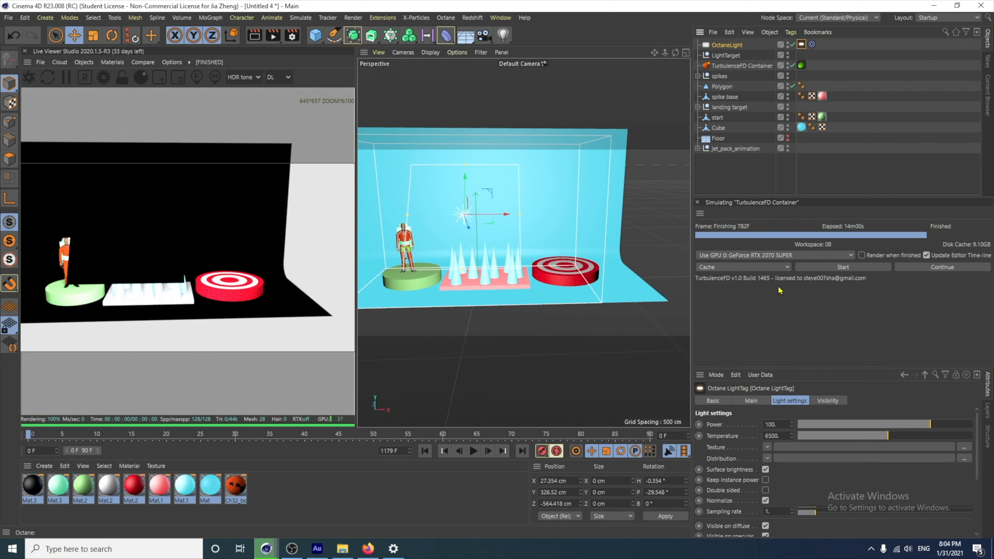
click(785, 429)
text(30)
key(Return)
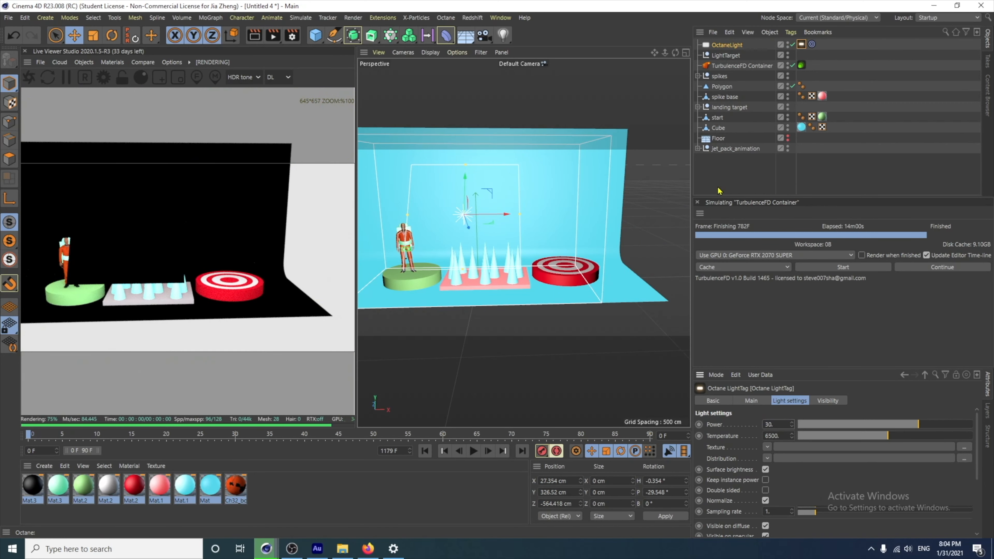
Step: Duplicate the area light twice
click(731, 45)
key(ctrl+c)
key(ctrl+v)
key(ctrl+v)
Step: Move OctaneLight.2 high beside the landing target end of the set, at about X 885, Y 556, Z -21 cm
alt+drag(553, 214, 683, 263)
alt+drag(504, 328, 605, 353)
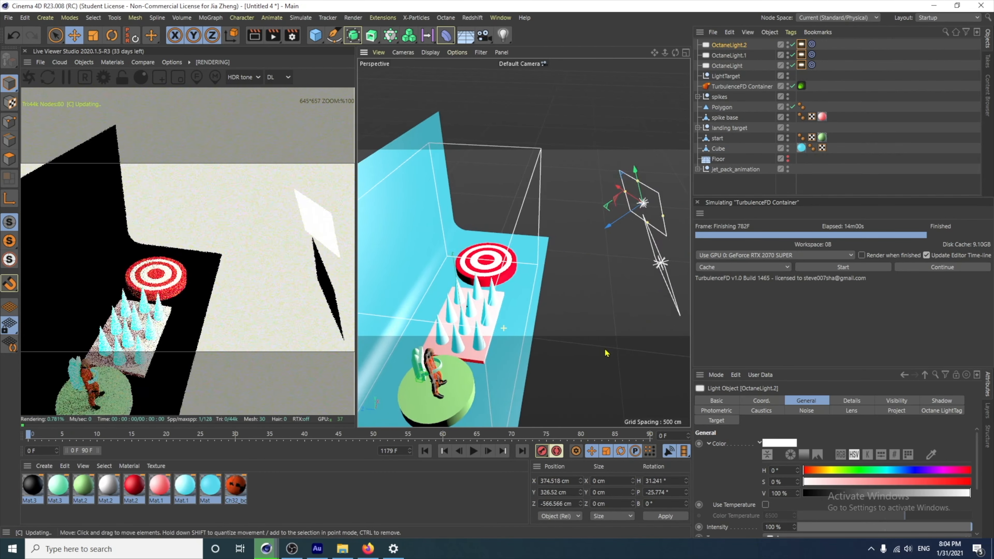
drag(614, 192, 521, 145)
alt+drag(521, 196, 579, 199)
drag(556, 106, 531, 64)
drag(526, 125, 553, 301)
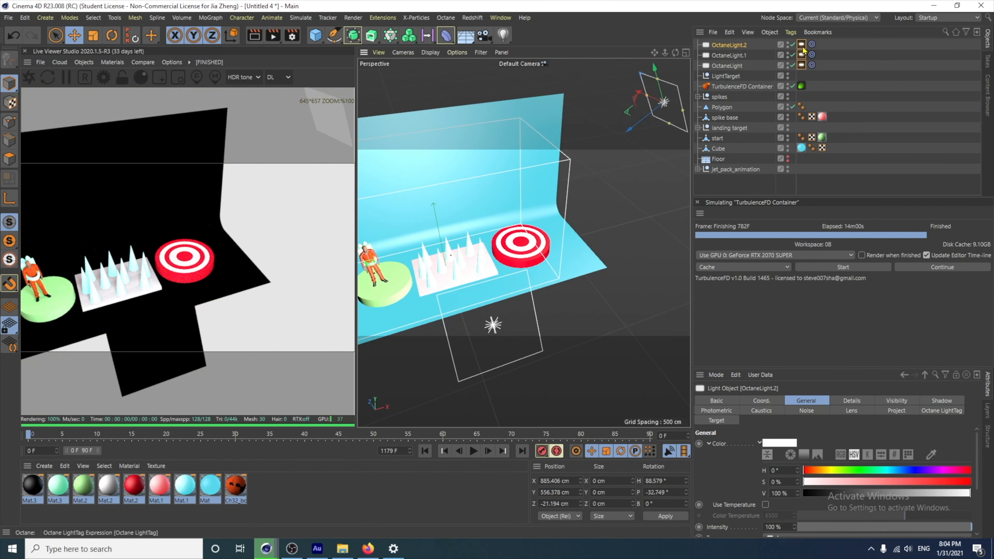
Step: Move OctaneLight.1 high beside the start platform end of the set, at about X -787, Y 642, Z -165 cm
click(729, 55)
alt+middle_drag(578, 299, 656, 298)
drag(656, 299, 555, 315)
alt+middle_drag(554, 315, 650, 291)
alt+right_drag(650, 291, 588, 312)
alt+middle_drag(588, 312, 560, 317)
drag(608, 267, 472, 242)
drag(455, 202, 467, 133)
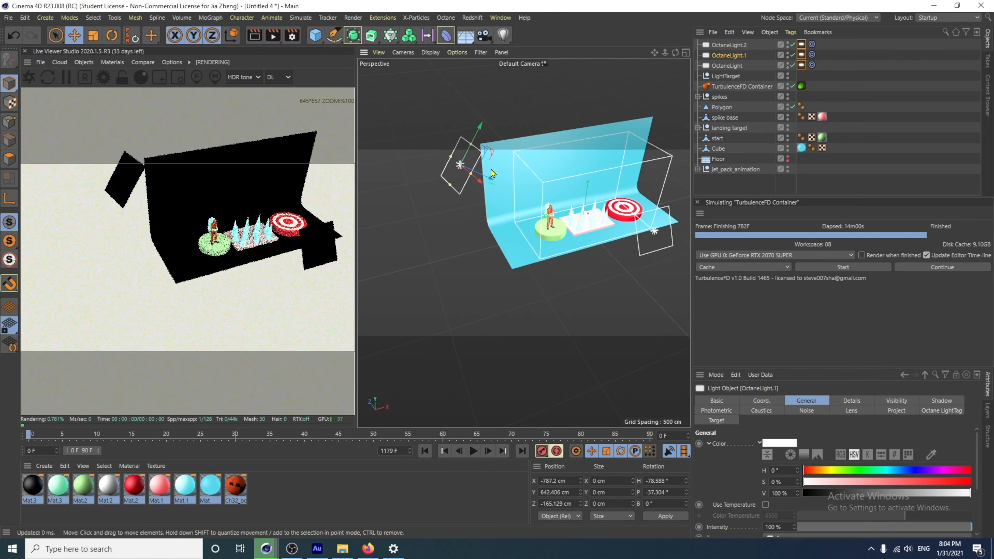
Step: Add an Octane camera, frame the character, spikes and landing target through it, and return to the default camera
alt+drag(540, 240, 581, 250)
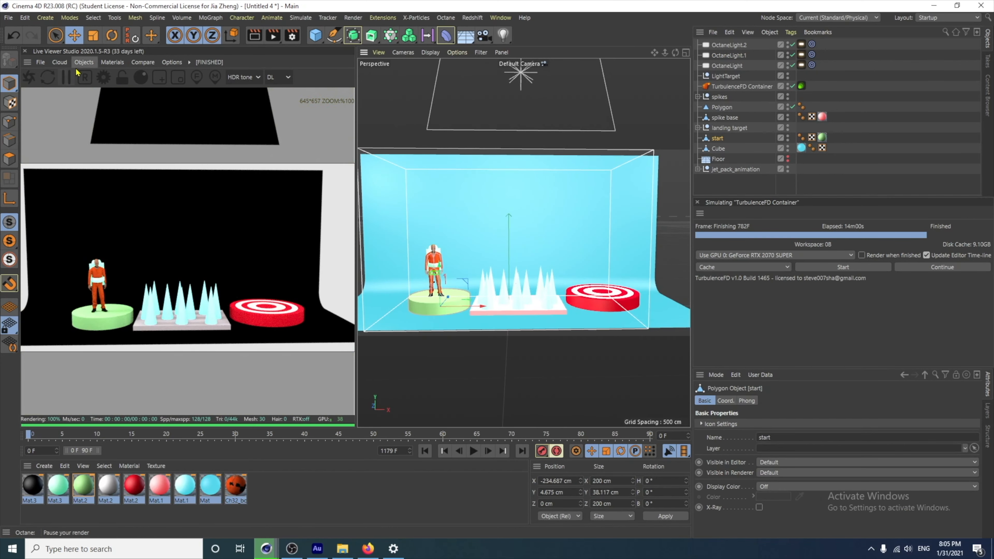
click(77, 65)
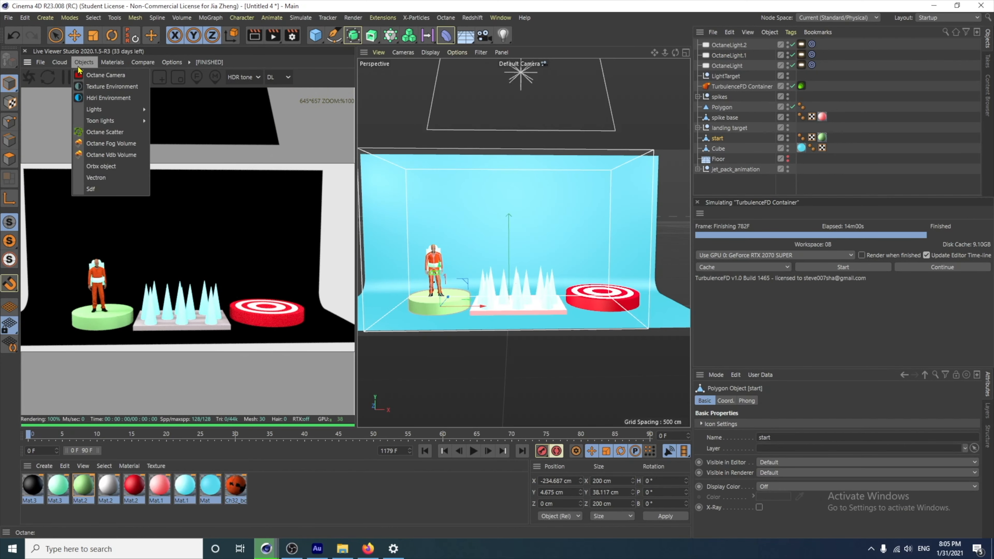
click(105, 75)
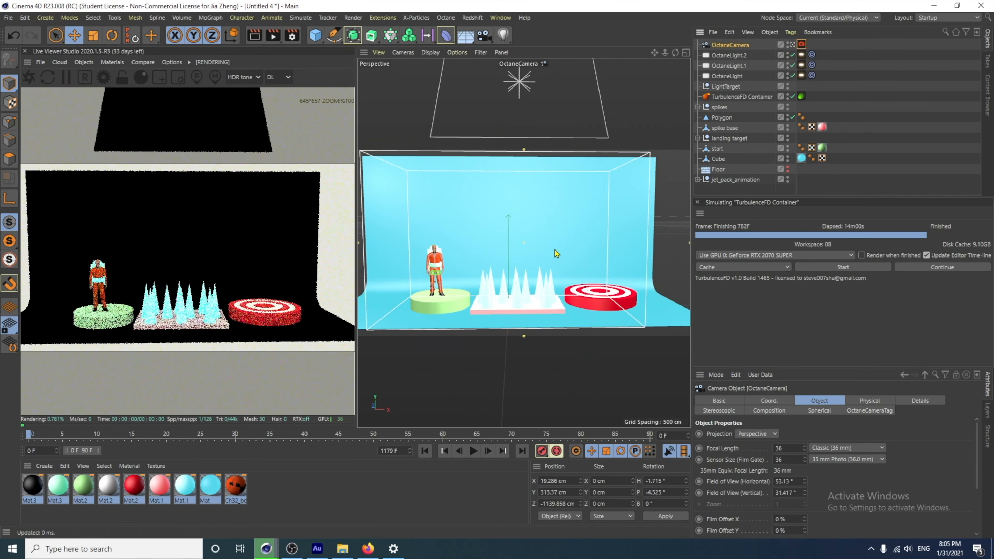
scroll(507, 276, up, 3)
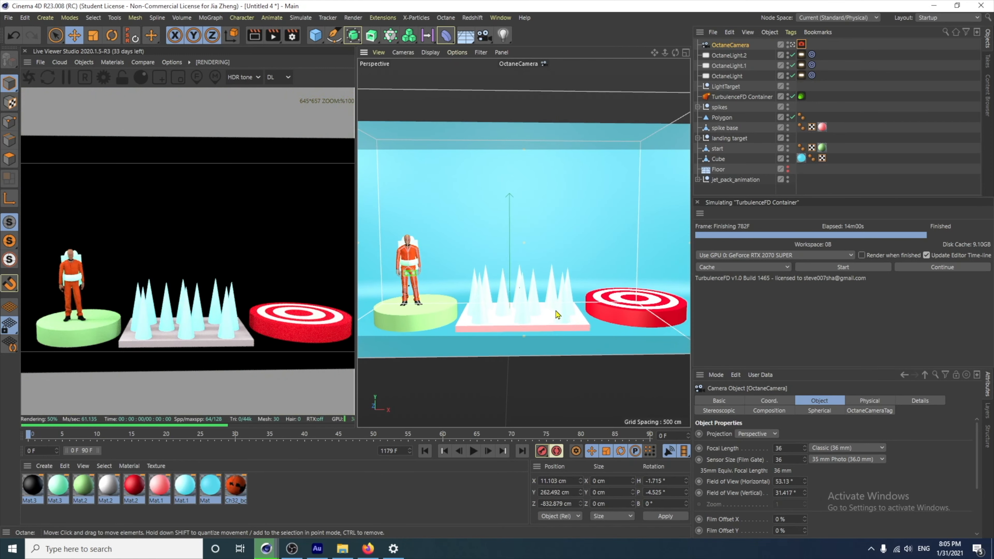
alt+drag(517, 324, 517, 318)
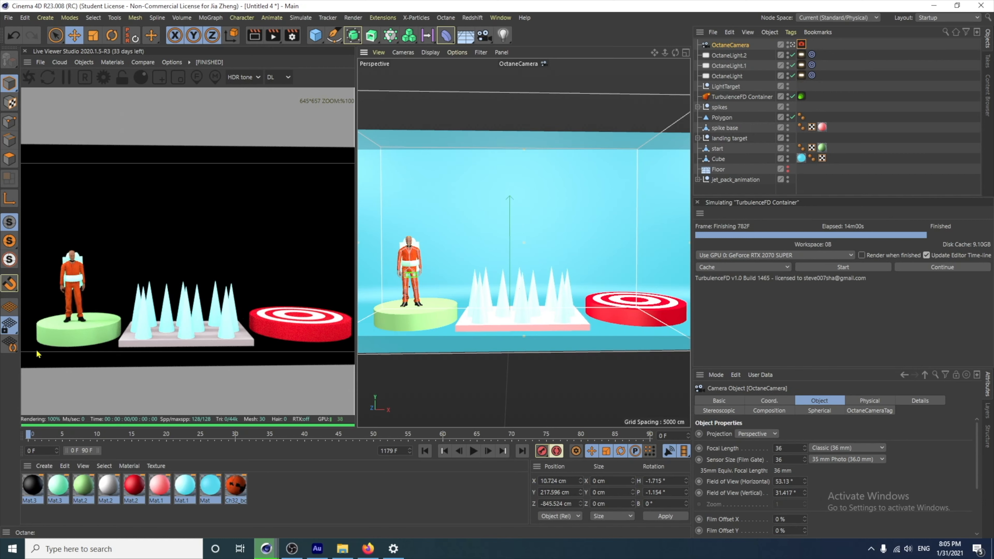
click(791, 44)
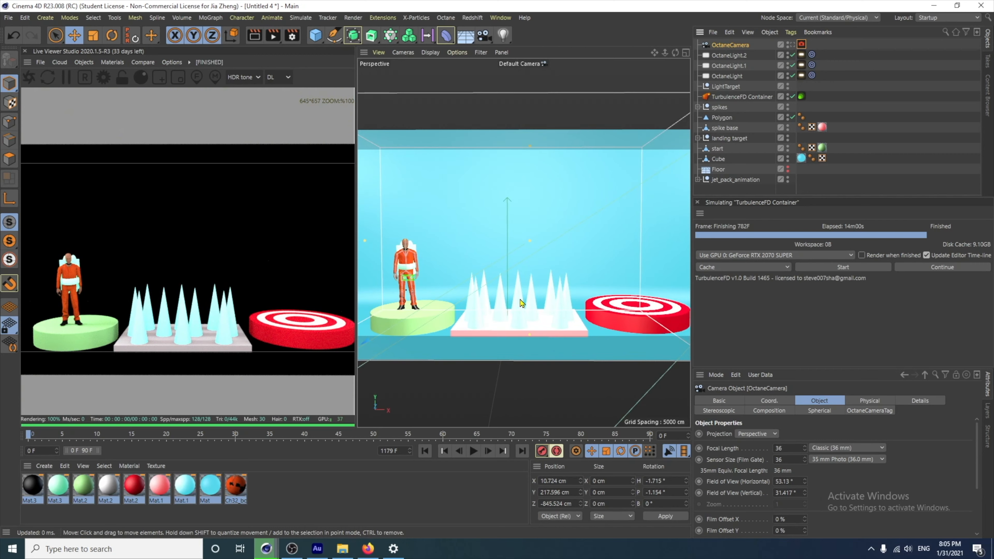
Step: Create a new Octane material for the character
scroll(521, 294, up, 2)
scroll(520, 290, up, 1)
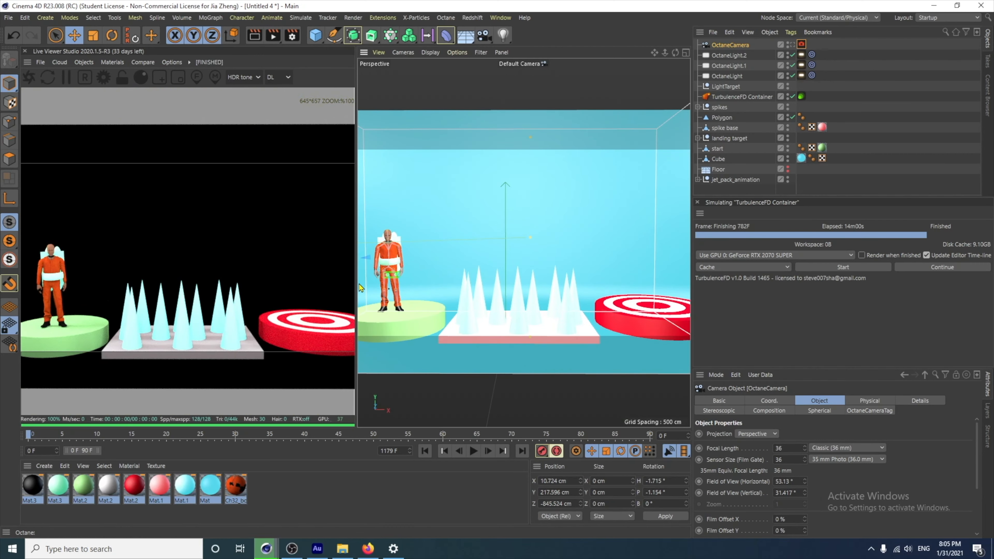
click(44, 466)
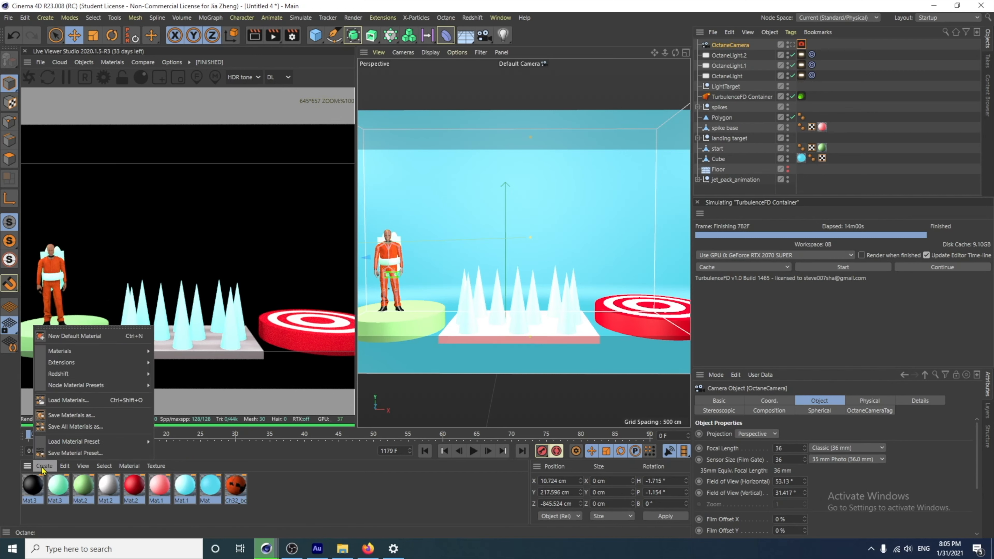
mouse_move(78, 363)
mouse_move(192, 366)
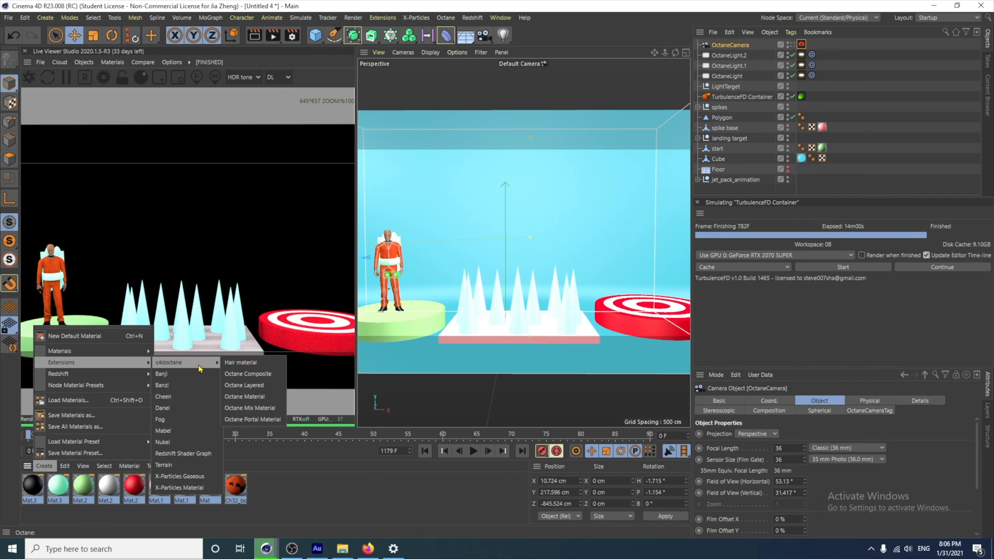
click(248, 397)
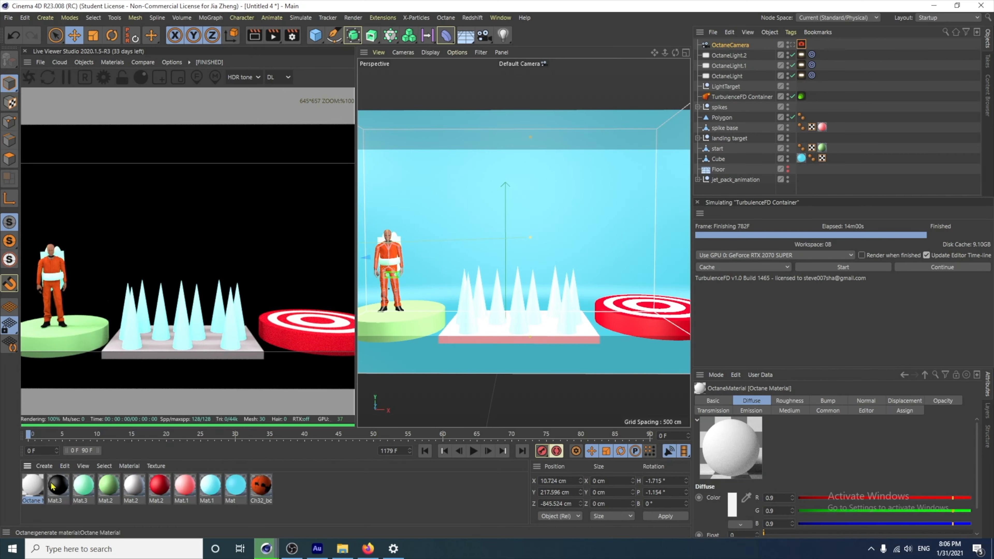
Step: Load Ch32_1001_Diffuse.png from the Neck Stretching.fbm folder as the new Octane material's diffuse texture, without copying it to the project location
double_click(39, 487)
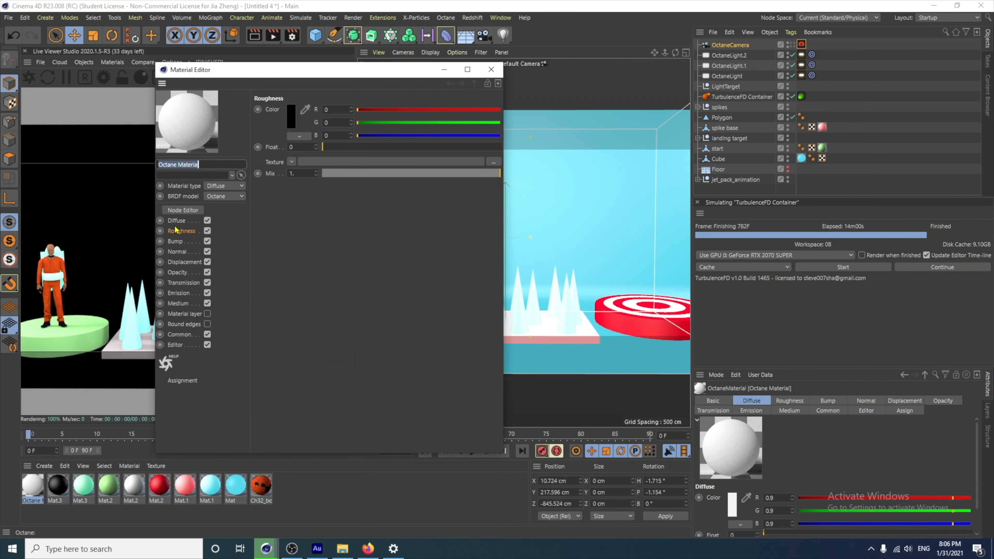
click(182, 224)
click(493, 163)
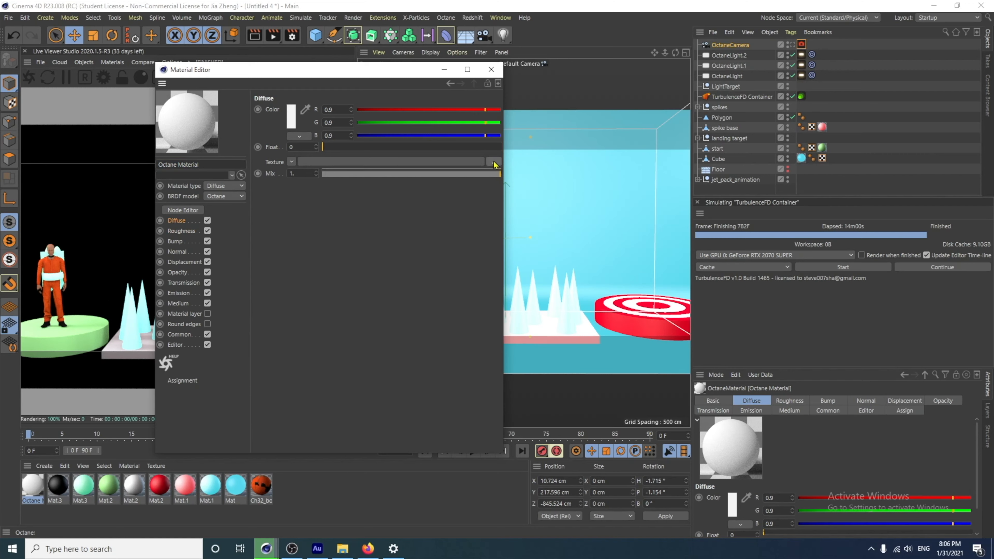
click(327, 104)
double_click(307, 198)
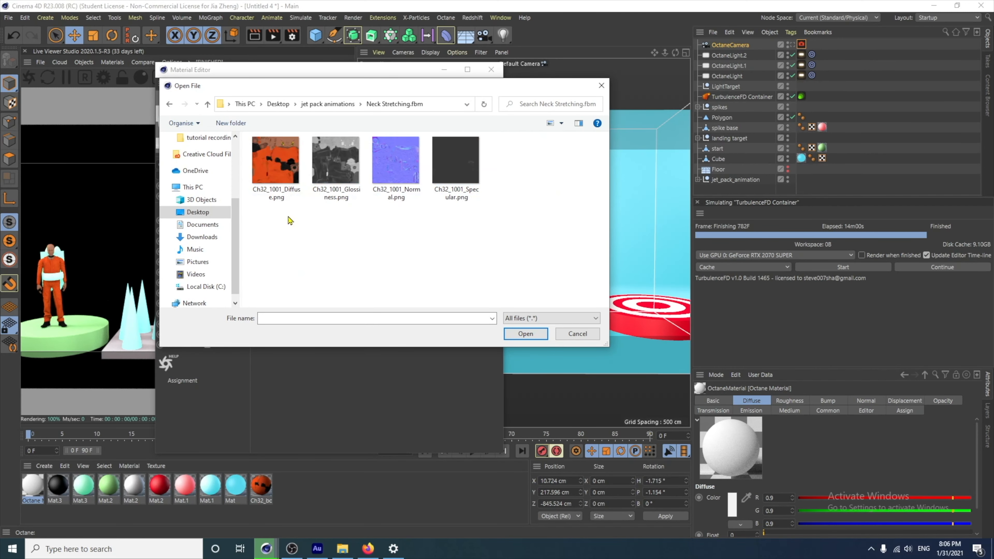
drag(323, 95, 441, 144)
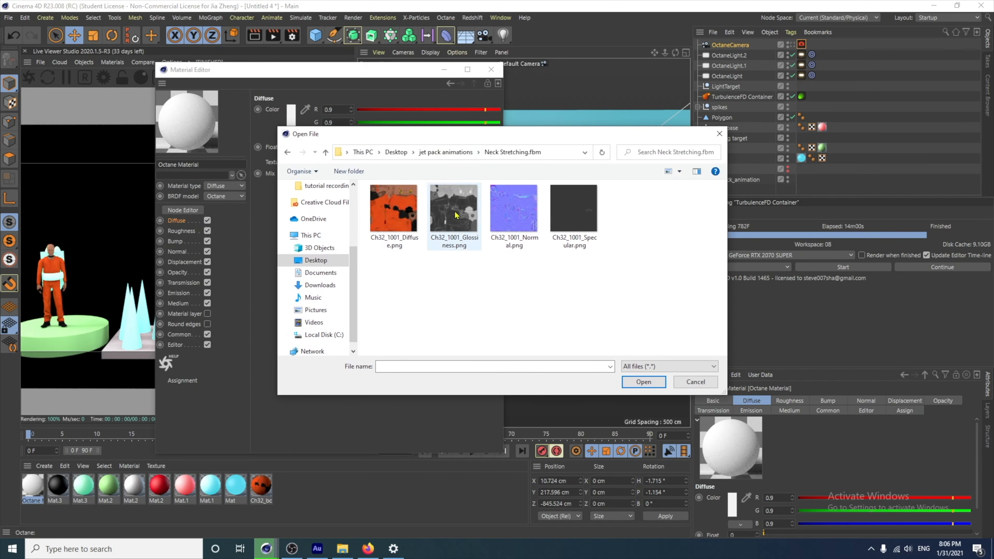
click(394, 212)
click(663, 382)
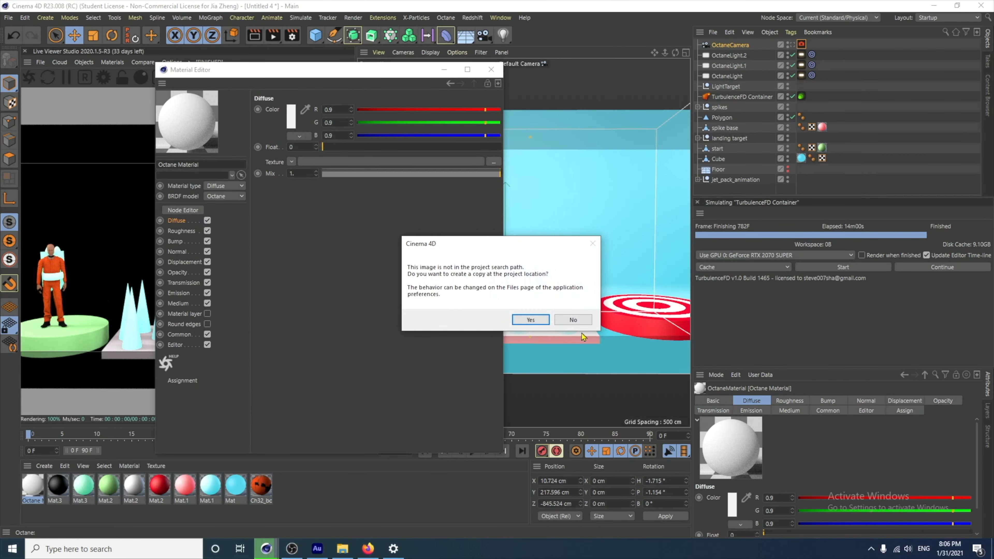
click(573, 318)
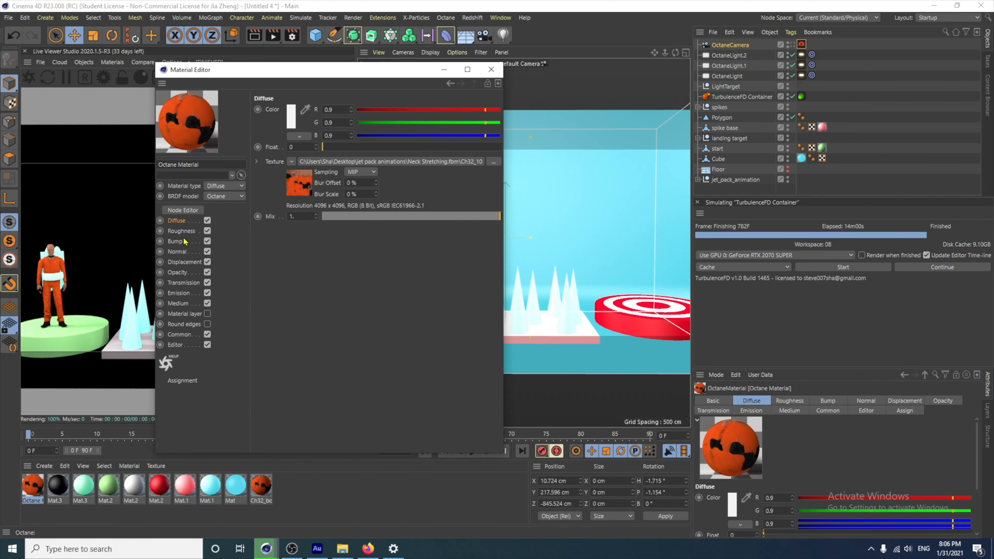
Step: Load Ch32_1001_Normal.png as the character material's normal texture, without copying it to the project location
click(177, 252)
click(494, 113)
click(510, 184)
click(599, 382)
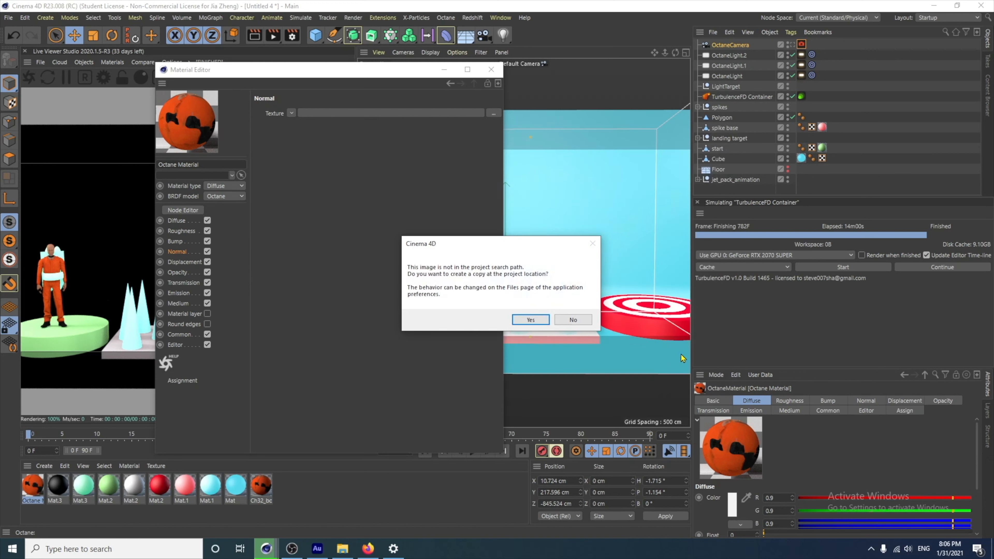
click(572, 320)
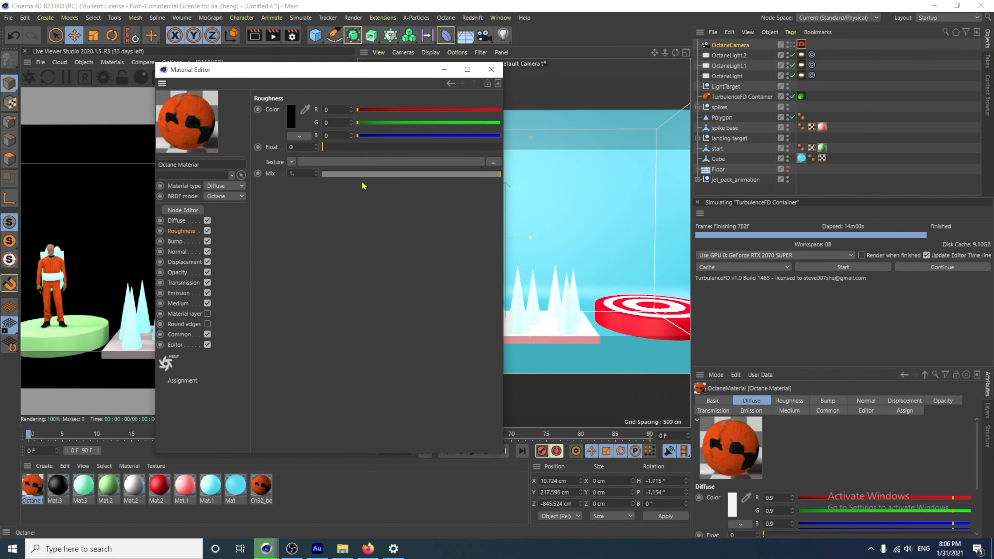
Step: Load Ch32_1001_Glossiness.png as the character material's roughness texture without a project copy, and close the material's settings
click(492, 162)
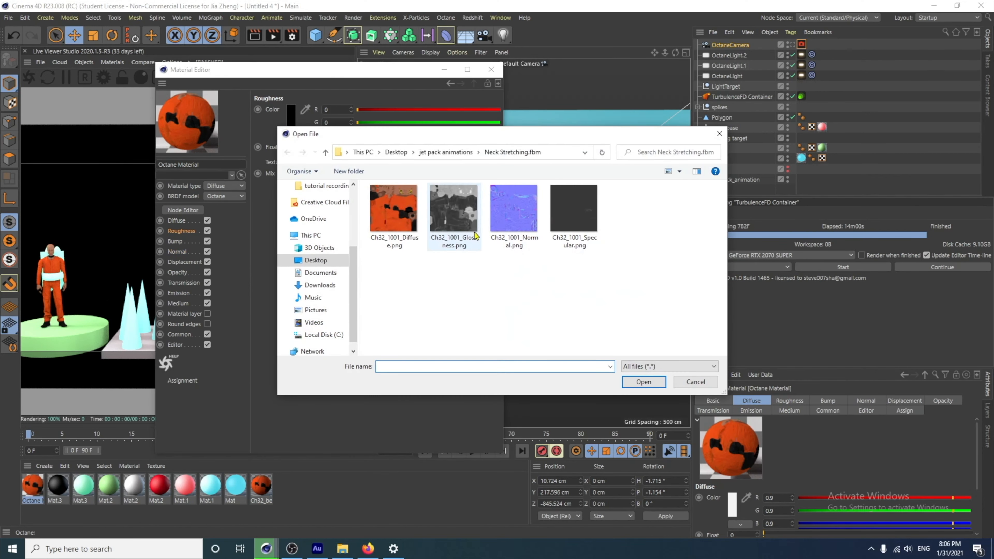
click(471, 216)
click(643, 381)
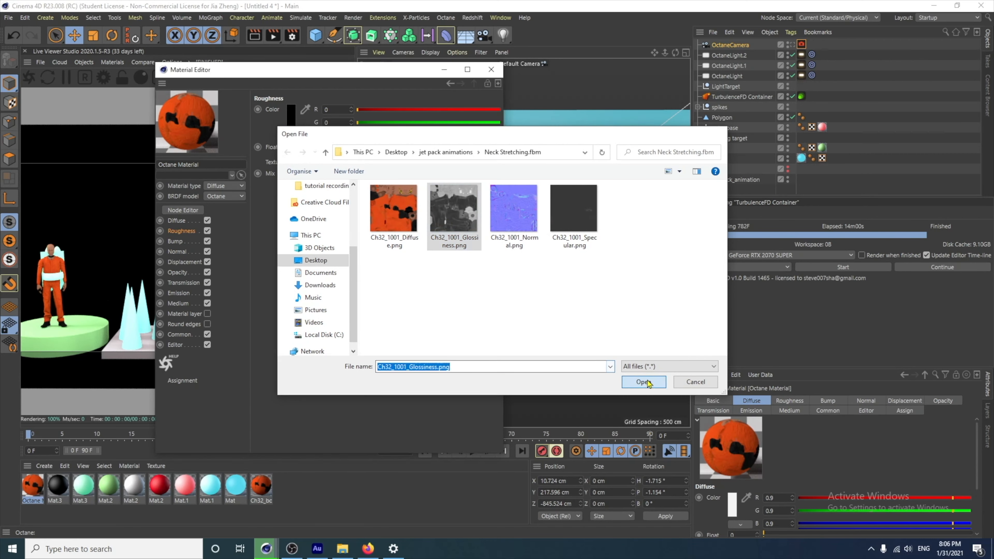
click(572, 319)
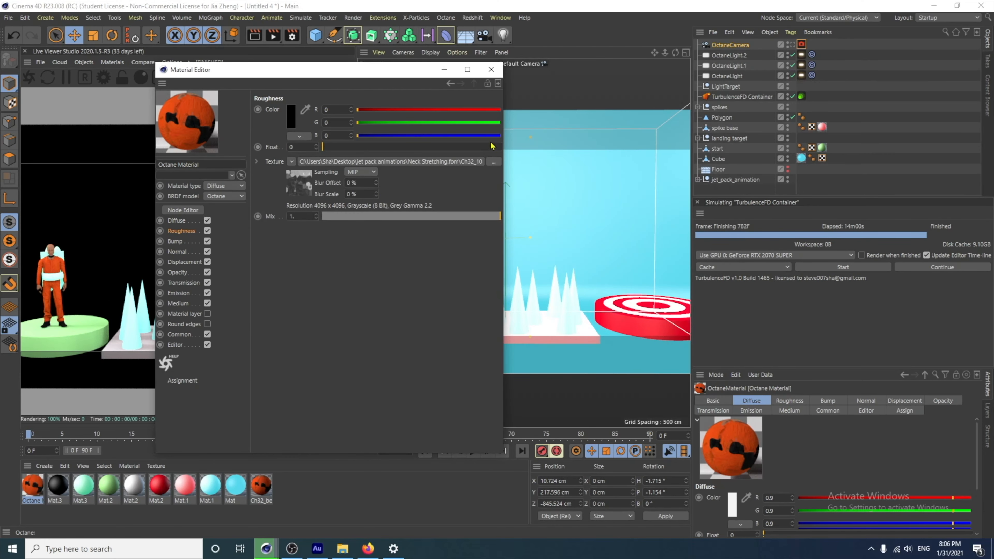
click(491, 69)
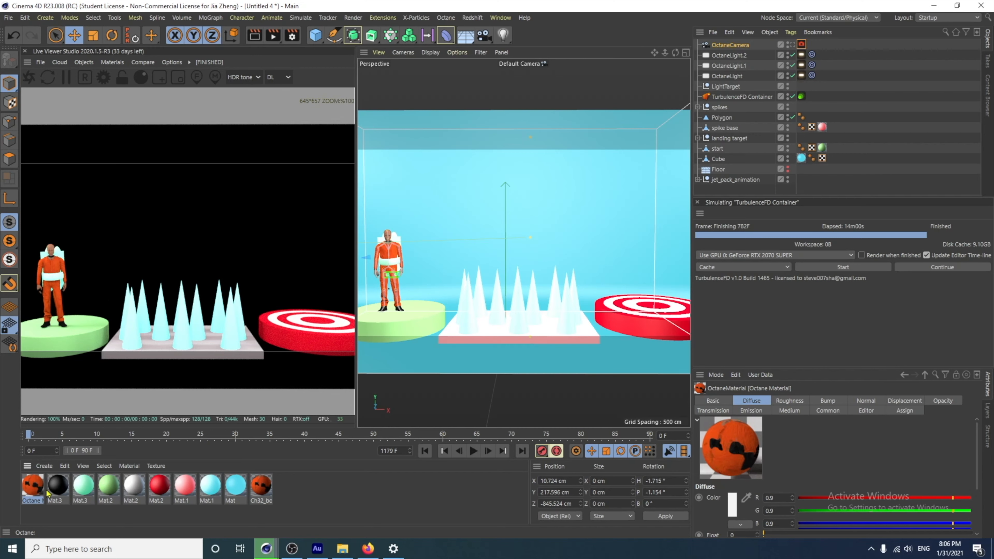
Step: Apply the textured Octane material to the character on the start platform
drag(109, 437, 393, 257)
click(9, 17)
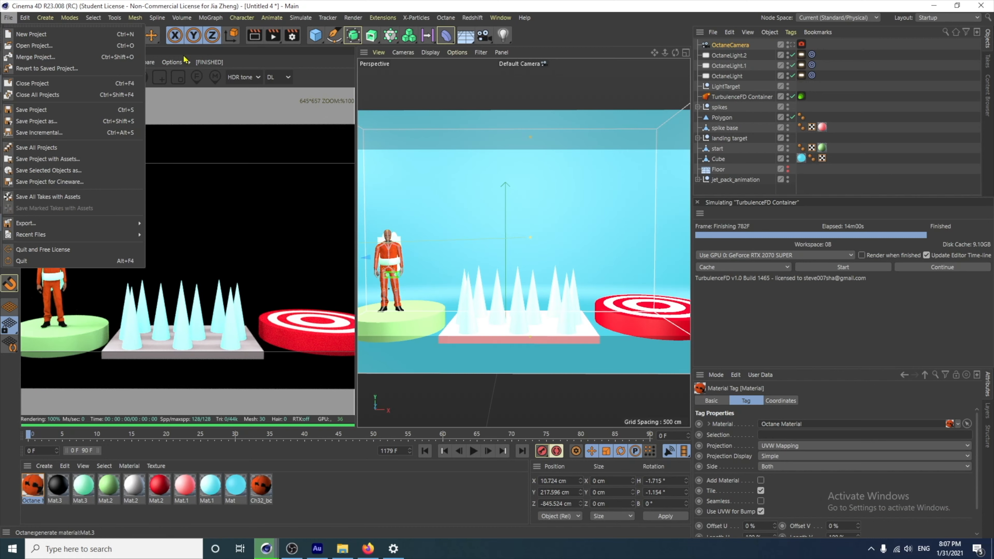
click(588, 368)
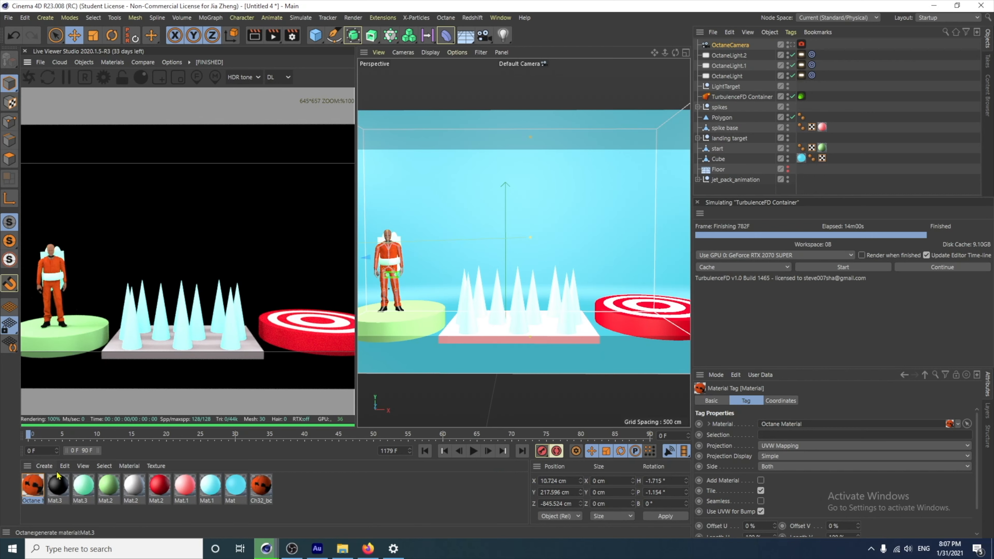
Step: Create a second Octane material for the landing target
click(45, 465)
mouse_move(86, 357)
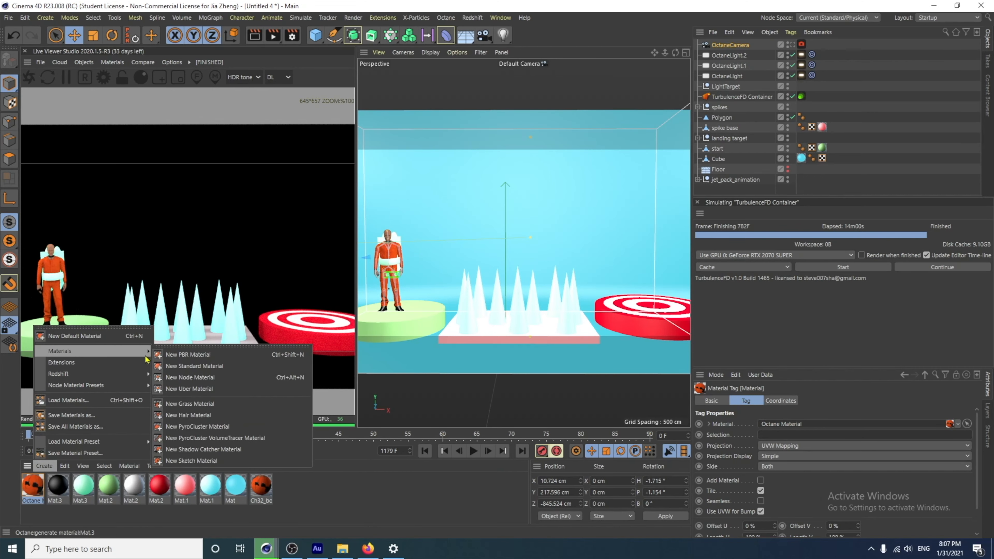
mouse_move(141, 362)
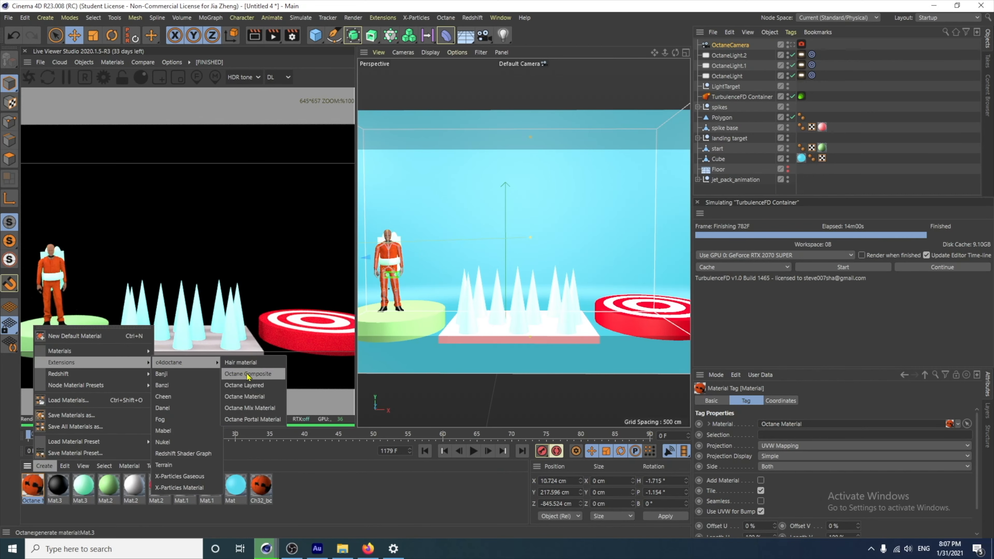
click(254, 397)
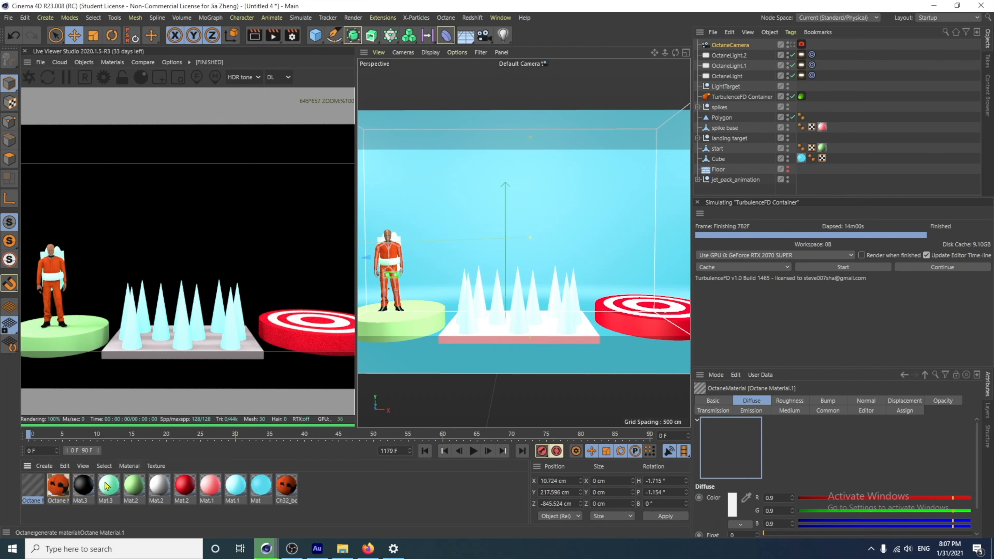
Step: Set the second Octane material's diffuse colour to a saturated red, about R 0.977, G 0.002, B 0.019
double_click(33, 486)
click(177, 221)
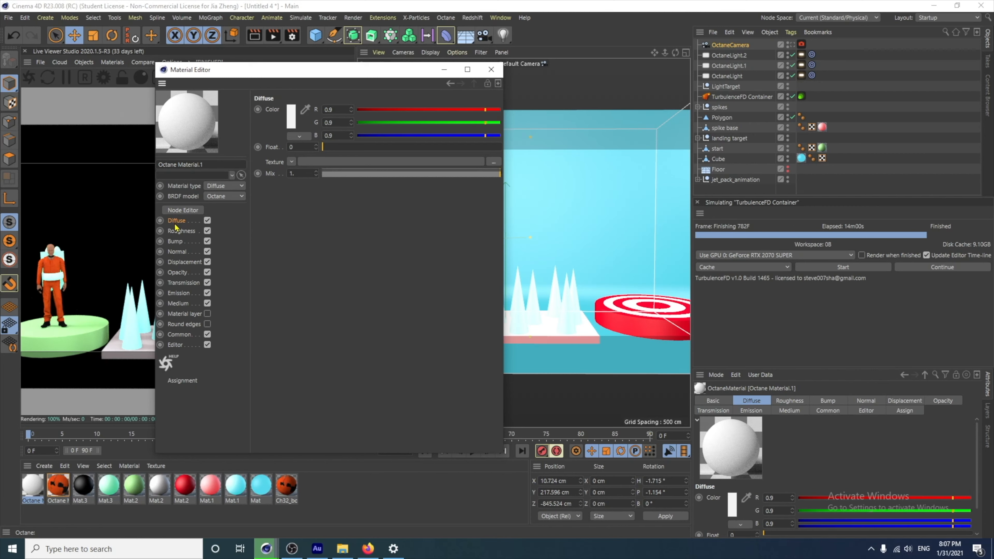
click(292, 117)
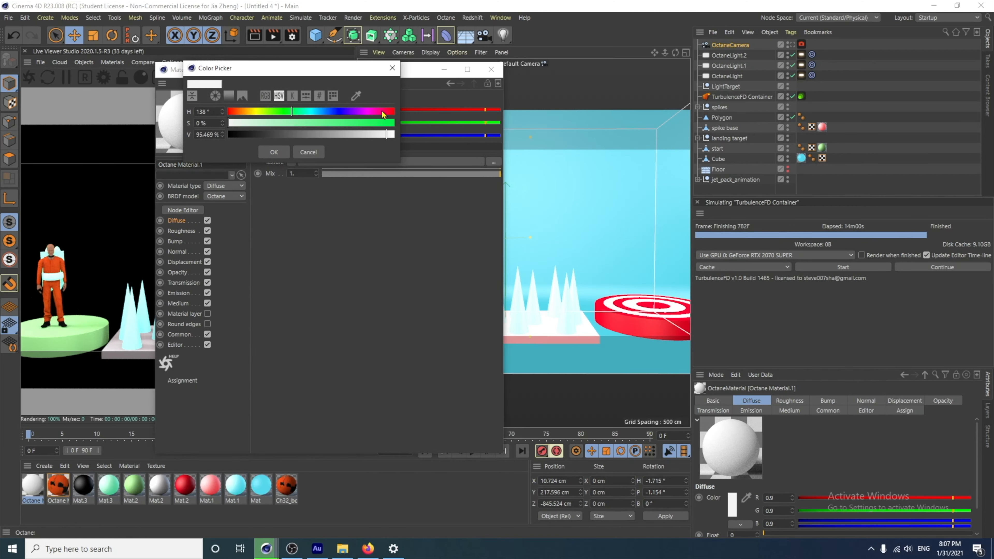
click(390, 113)
click(391, 123)
click(393, 135)
click(274, 151)
click(490, 69)
Step: Apply the red Octane material to the red parts of the landing target
scroll(611, 318, up, 1)
alt+middle_drag(640, 334, 606, 346)
scroll(612, 345, up, 1)
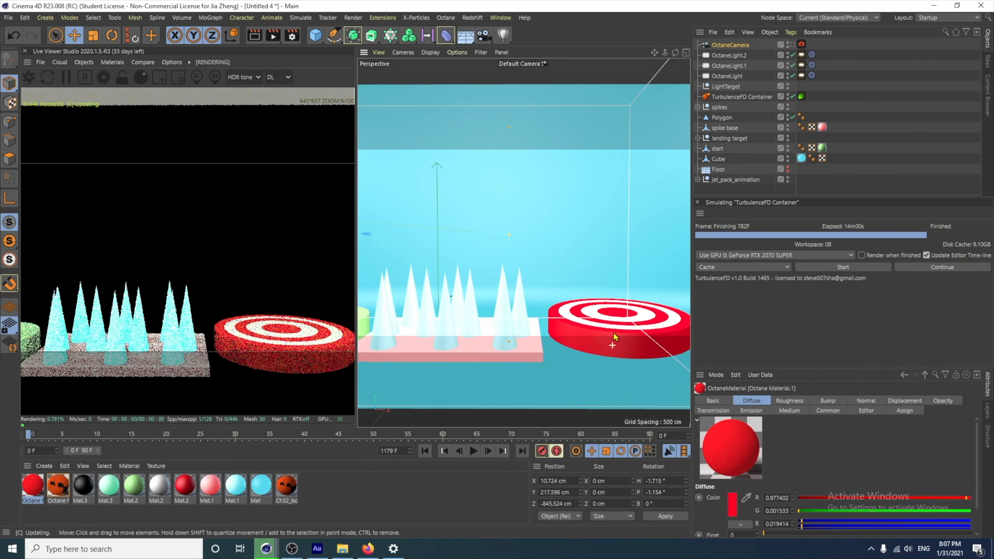
alt+drag(614, 332, 620, 348)
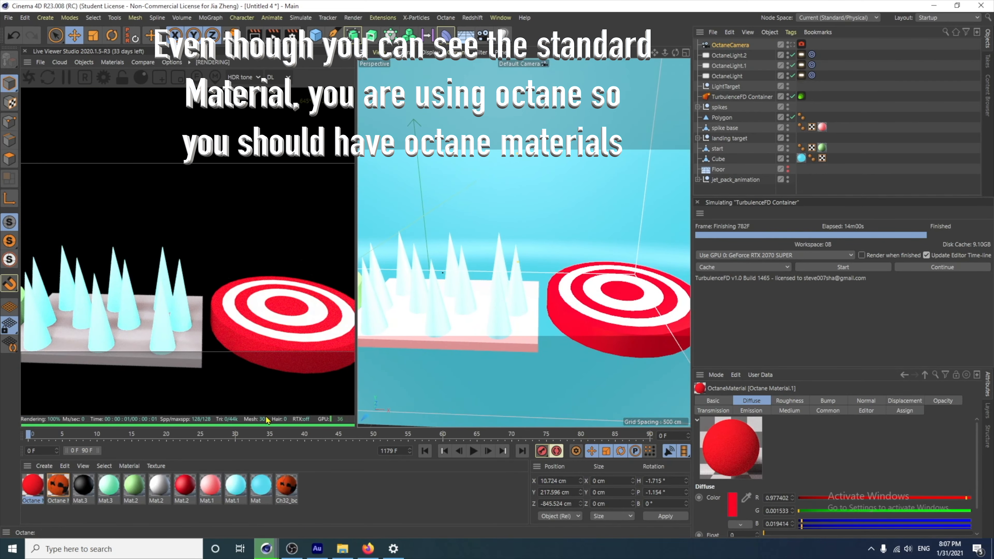
drag(36, 485, 623, 292)
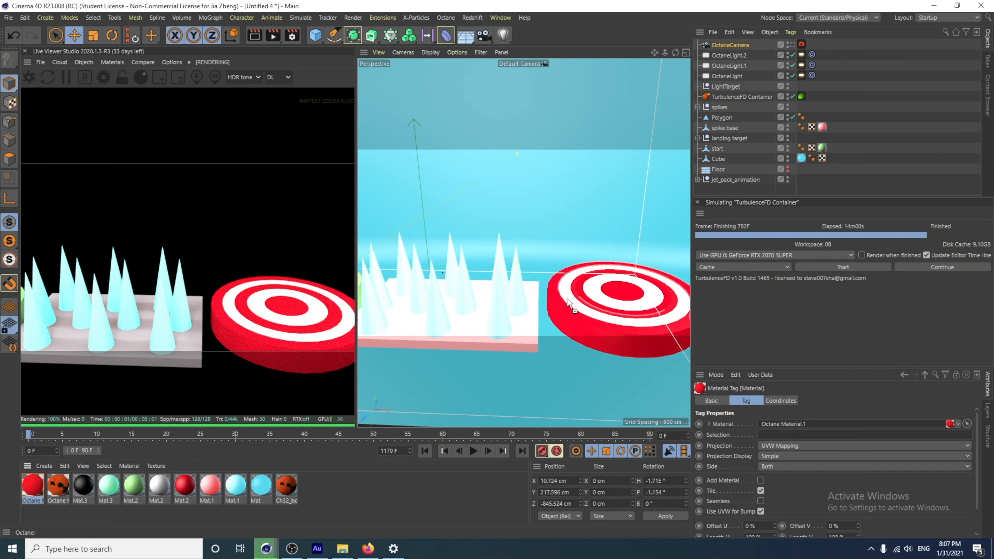
Step: Duplicate the red Octane material and make the copy's diffuse colour white, with saturation 0% and value 99%
double_click(44, 483)
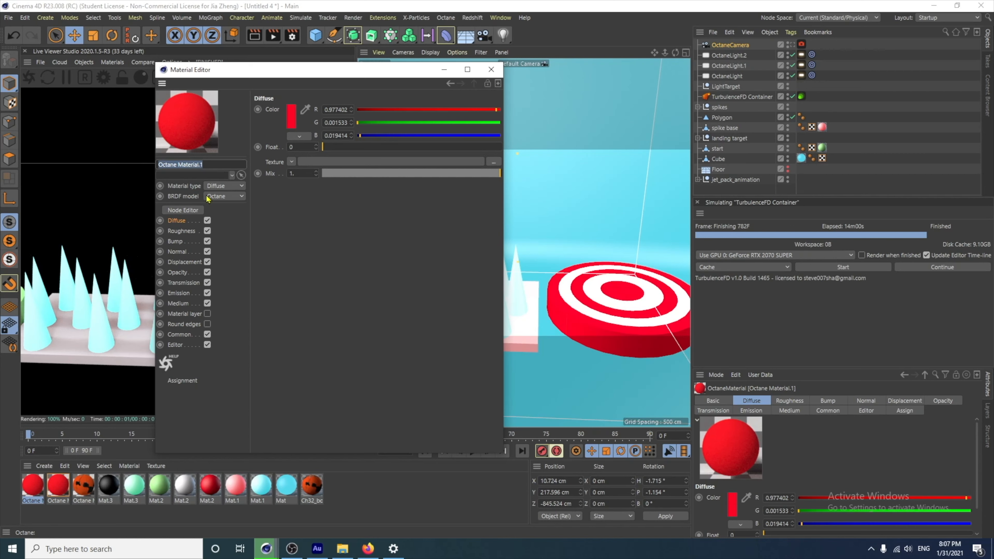
click(291, 116)
click(289, 110)
click(232, 122)
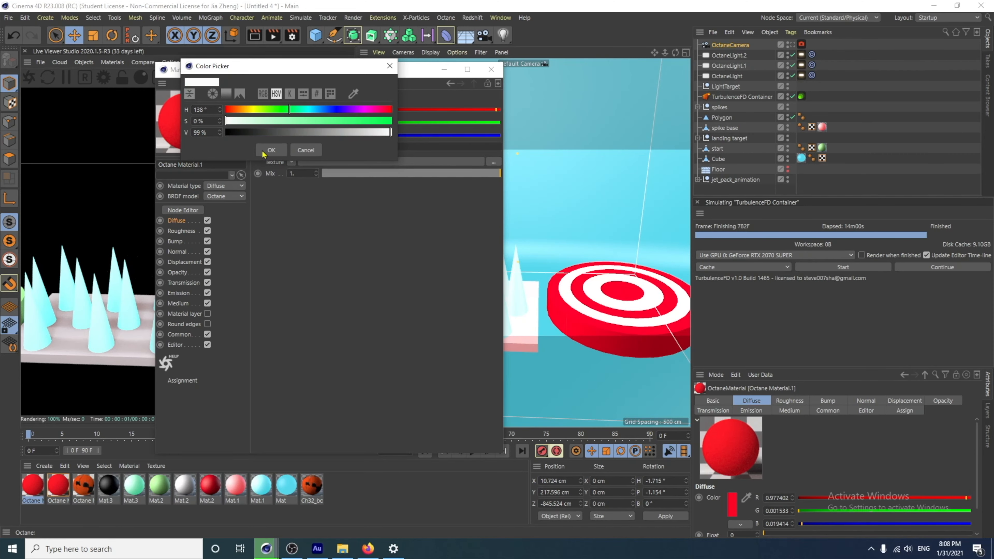
click(271, 150)
click(491, 69)
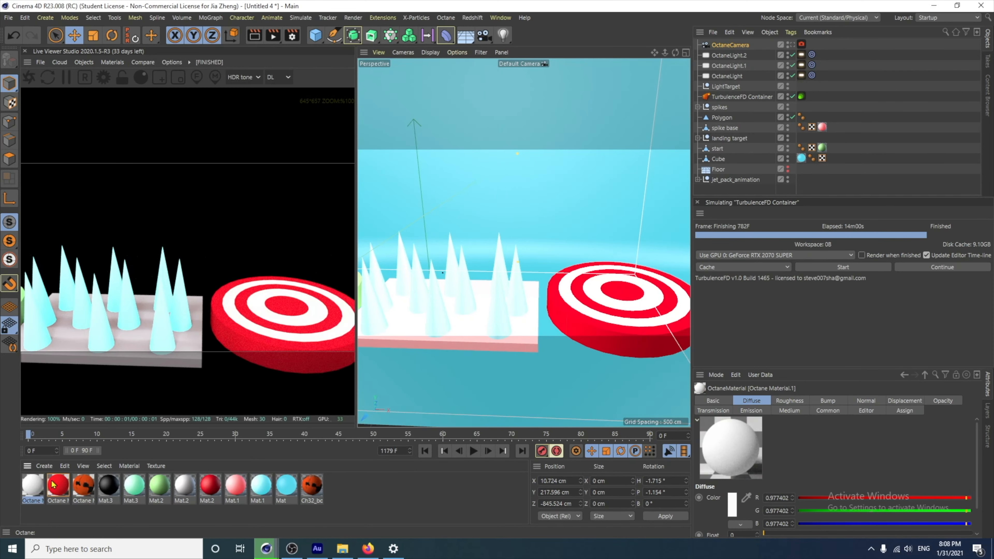
Step: Apply the white Octane material to the white rings of the landing target
drag(37, 489, 601, 305)
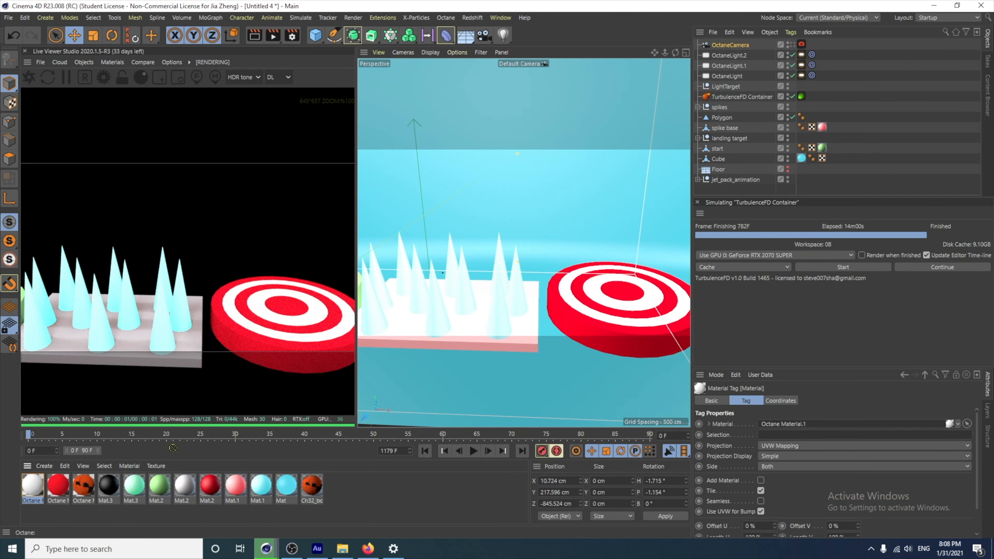
drag(584, 343, 591, 316)
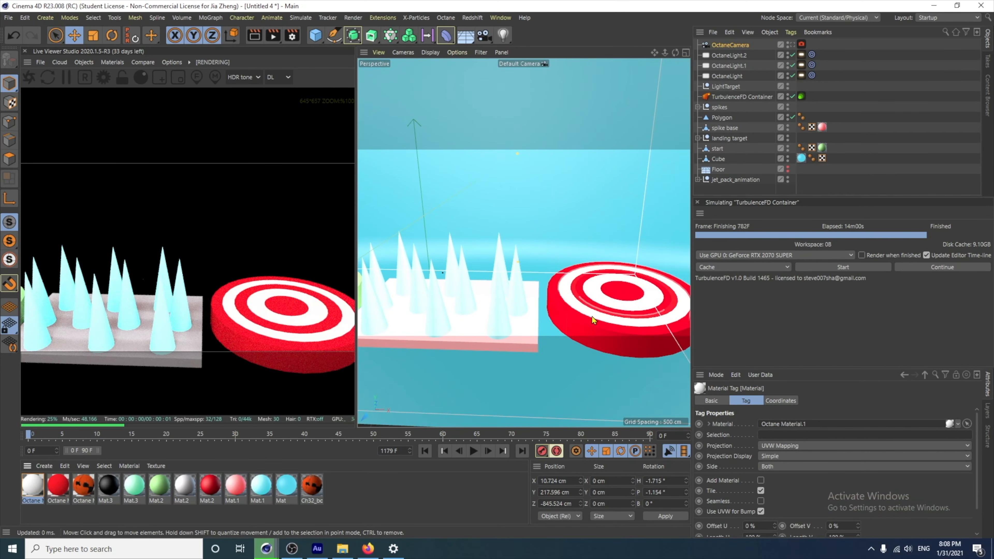
Step: Duplicate the white Octane material and set the copy's diffuse colour to green, about R 0.146, G 0.890, B 0.293
alt+middle_drag(448, 307, 596, 310)
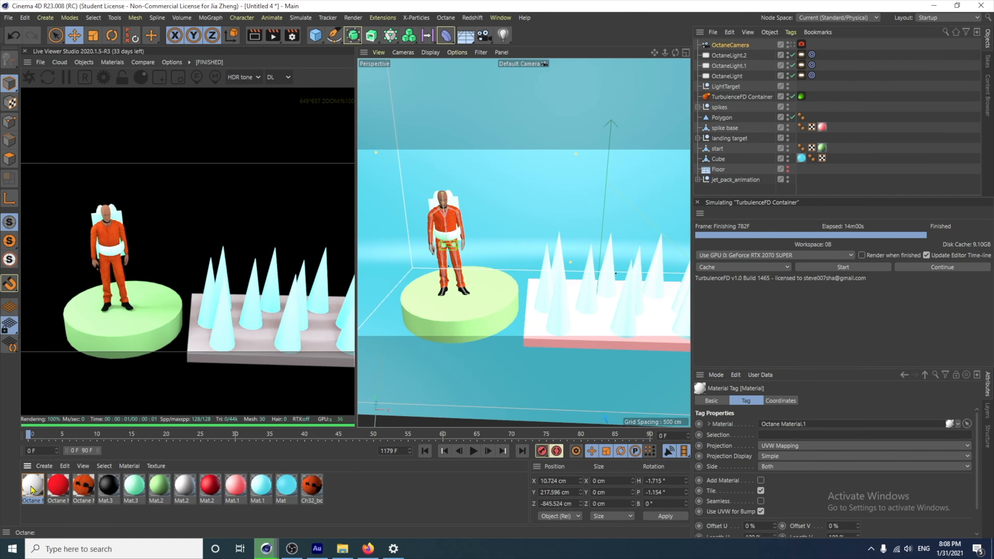
drag(31, 487, 32, 486)
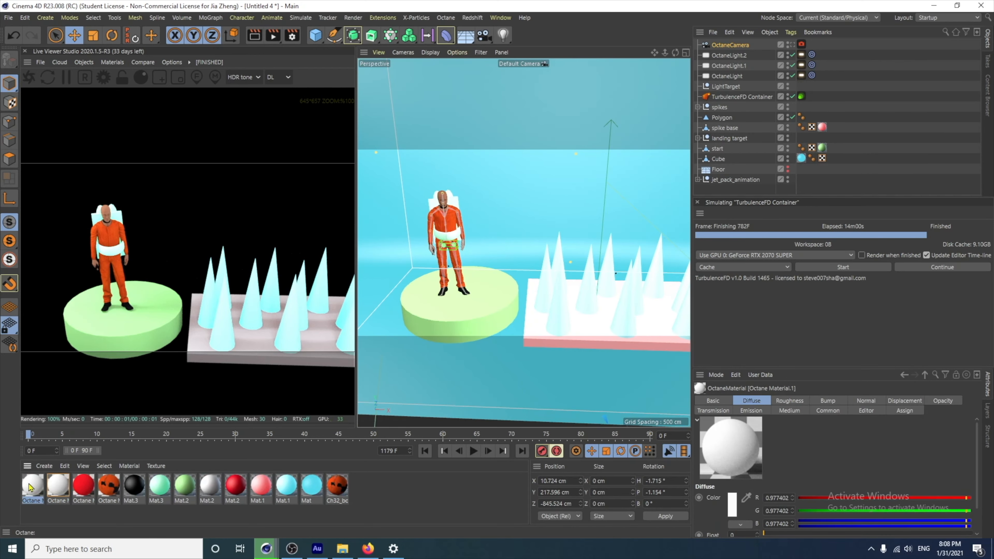
double_click(34, 485)
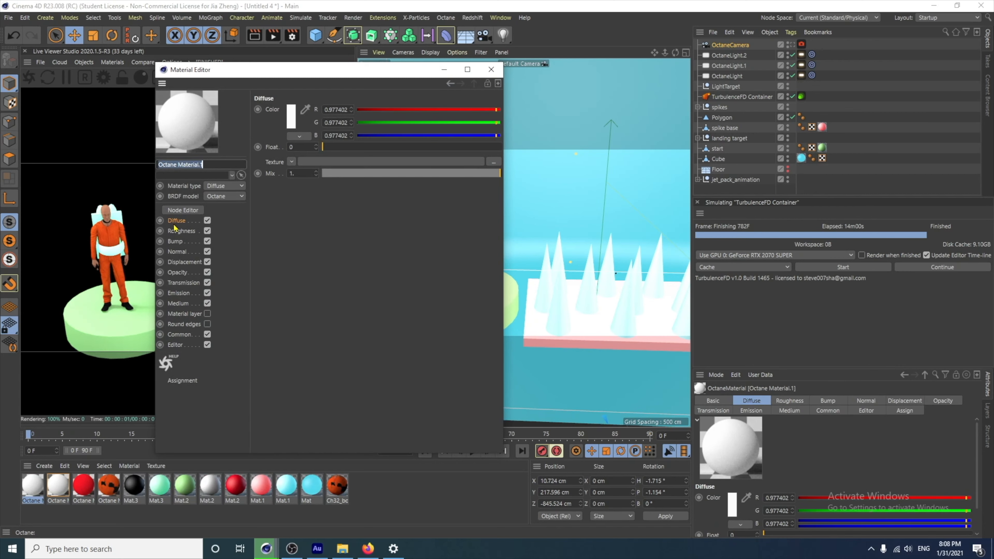
click(294, 117)
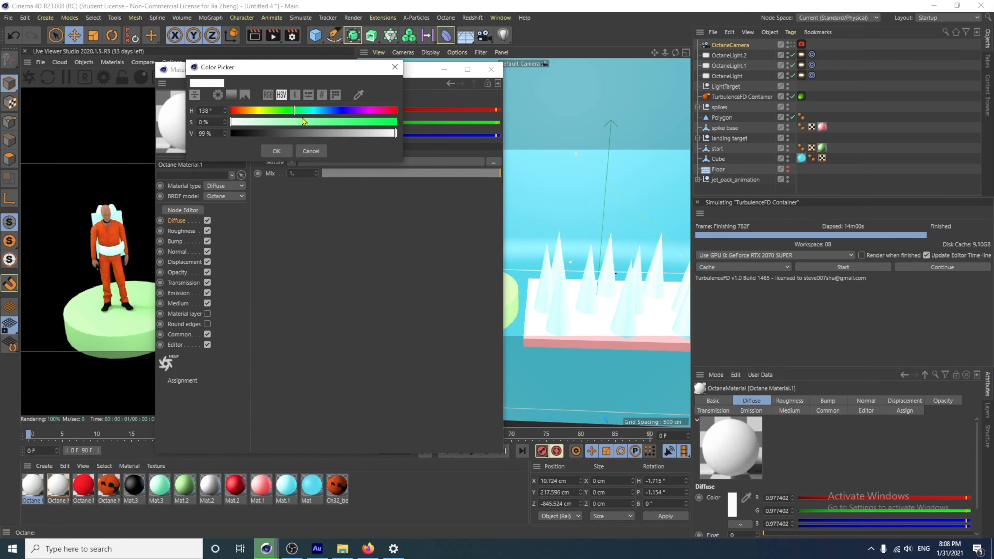
click(324, 125)
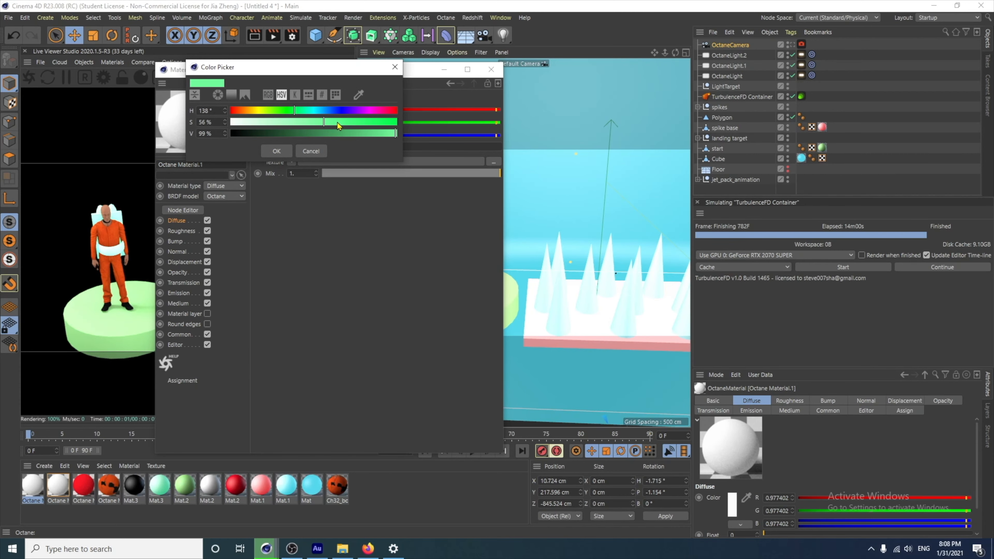
click(389, 133)
click(276, 151)
click(491, 70)
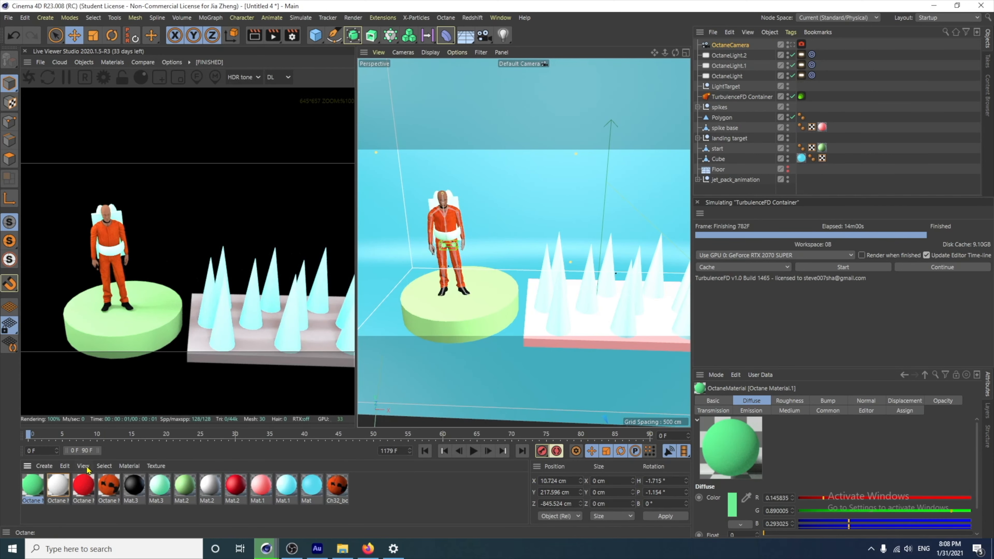
Step: Apply the green Octane material to the round start platform under the character
drag(198, 395, 456, 317)
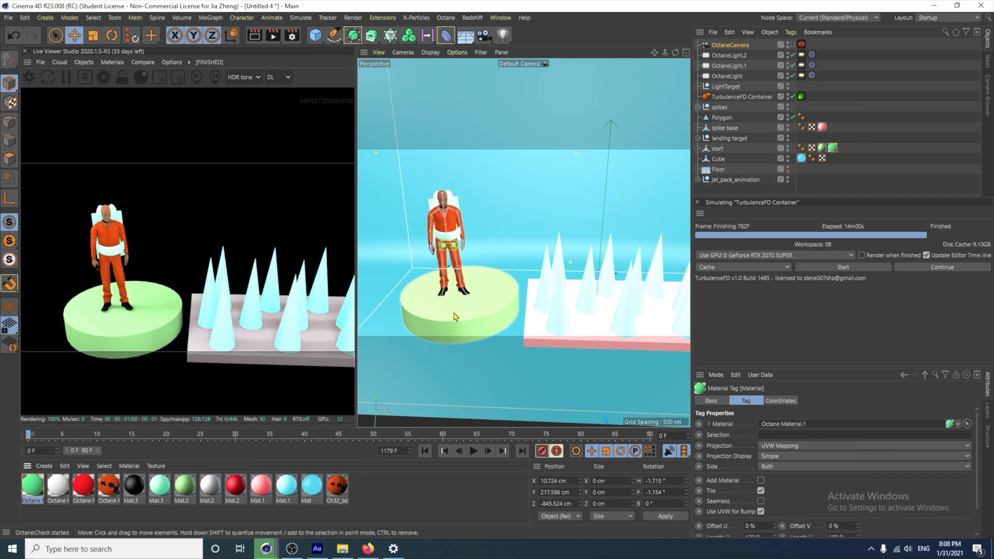
click(33, 490)
double_click(33, 502)
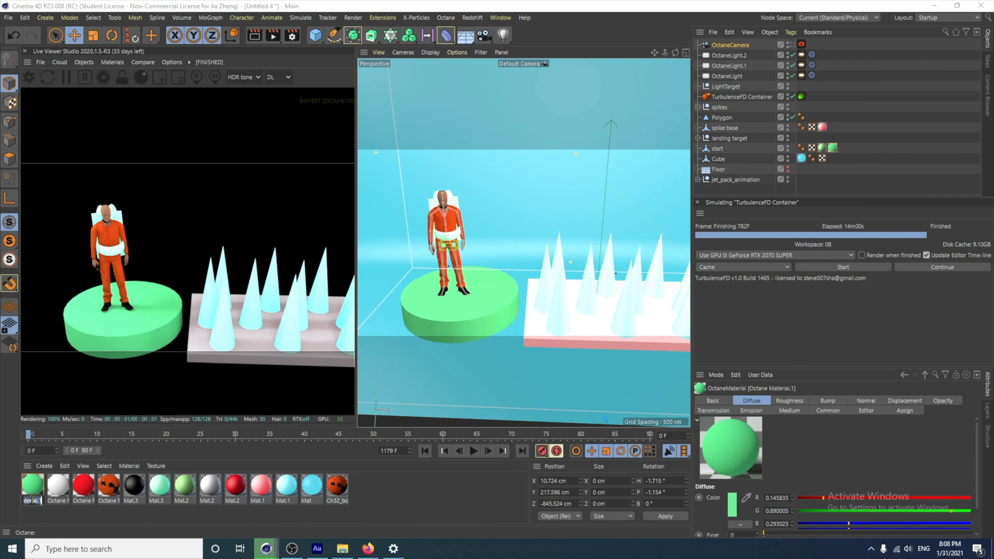
drag(39, 501, 2, 500)
key(Return)
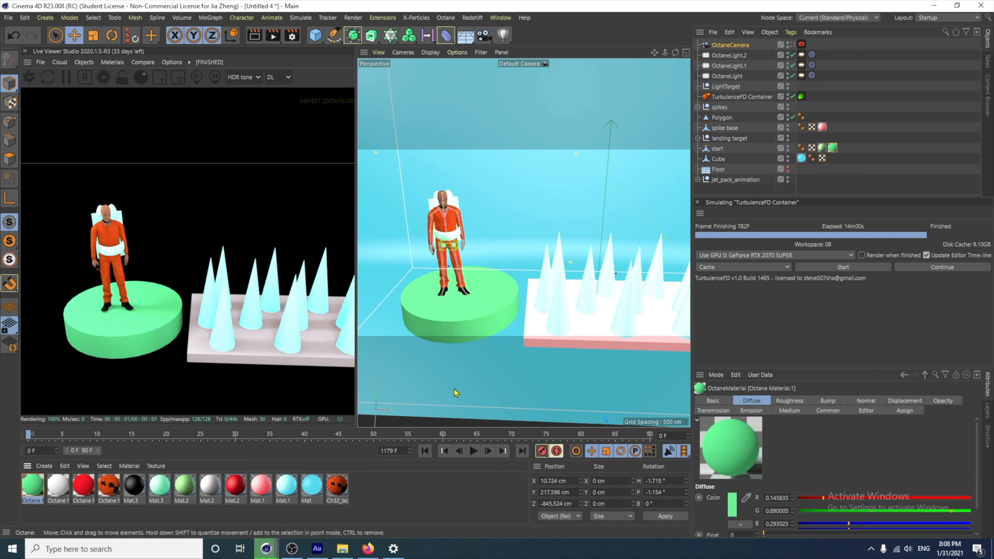
Step: Download the Leather Black material from LiveDB's organic skin category and apply it to the torus around the character's waist
scroll(454, 388, up, 5)
click(83, 62)
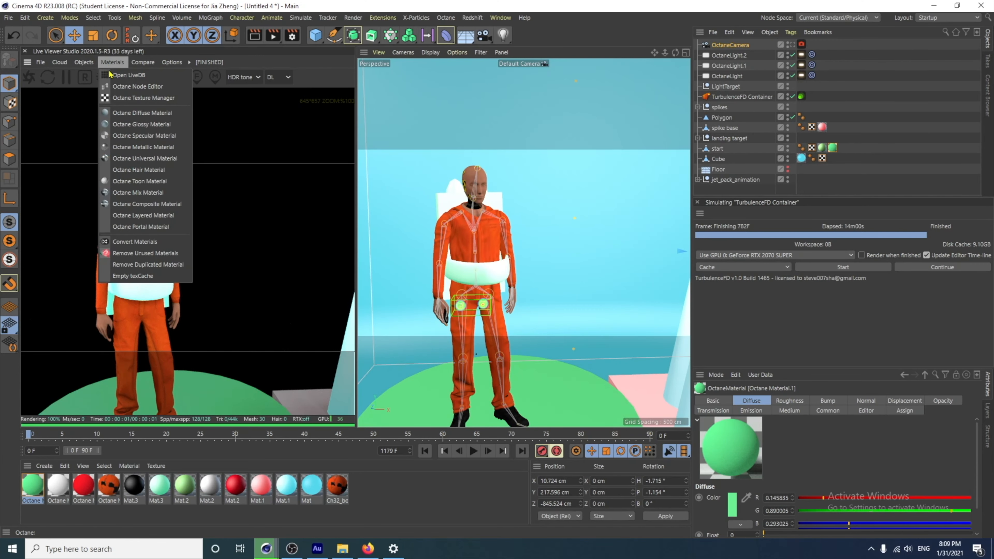
click(117, 75)
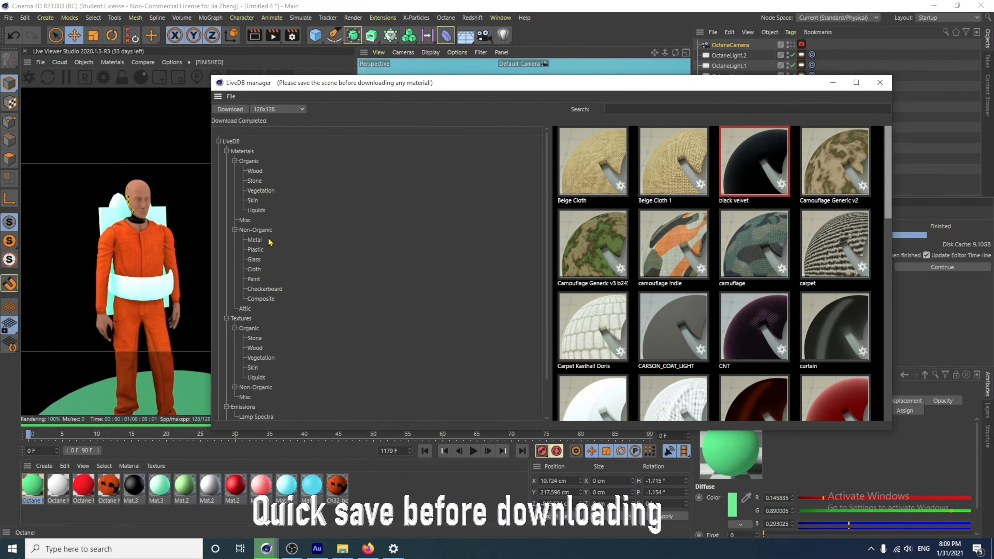
click(253, 201)
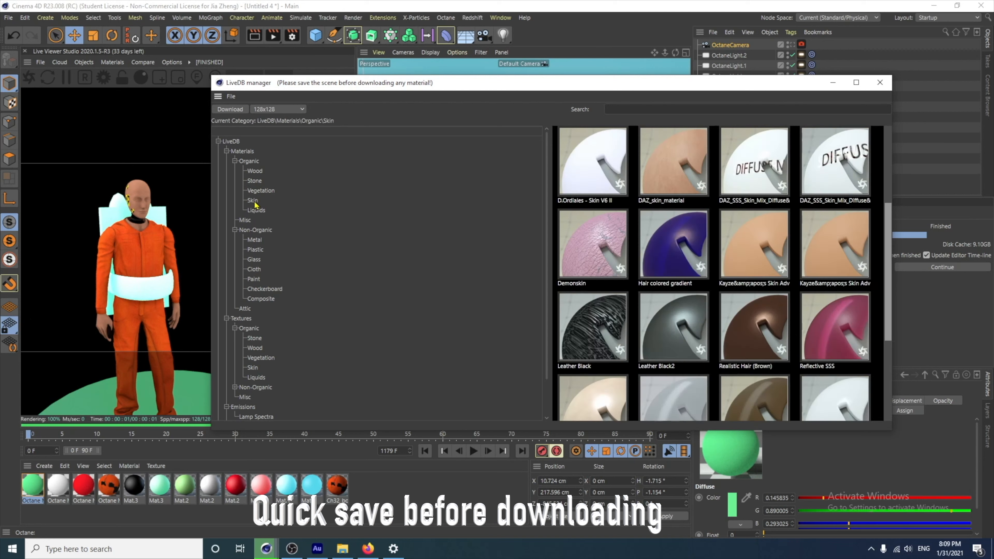
click(606, 336)
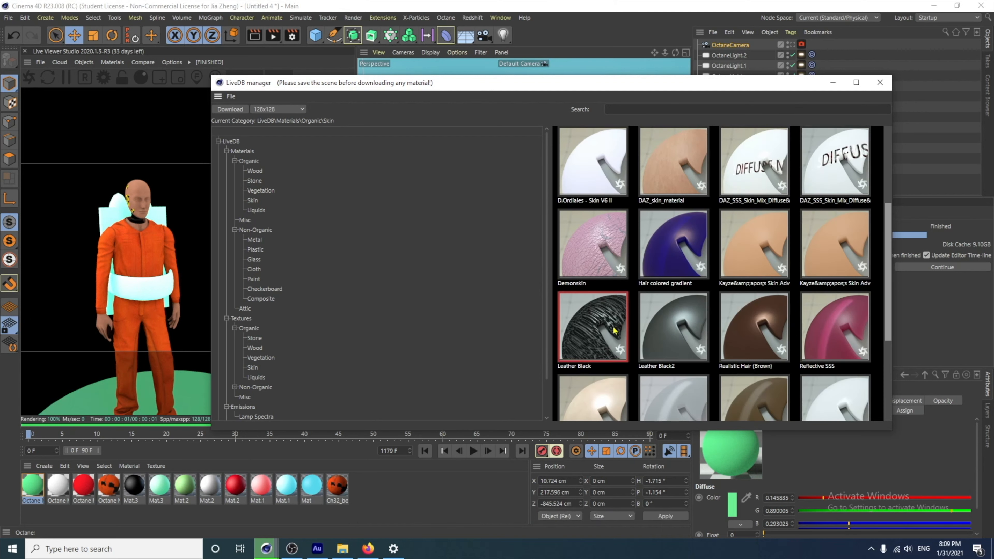
click(229, 109)
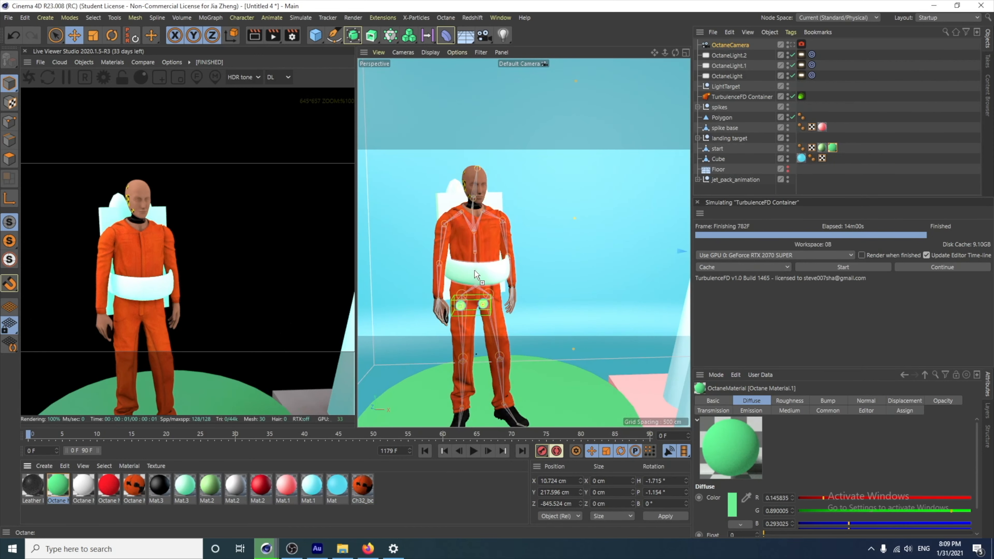
drag(474, 270, 475, 269)
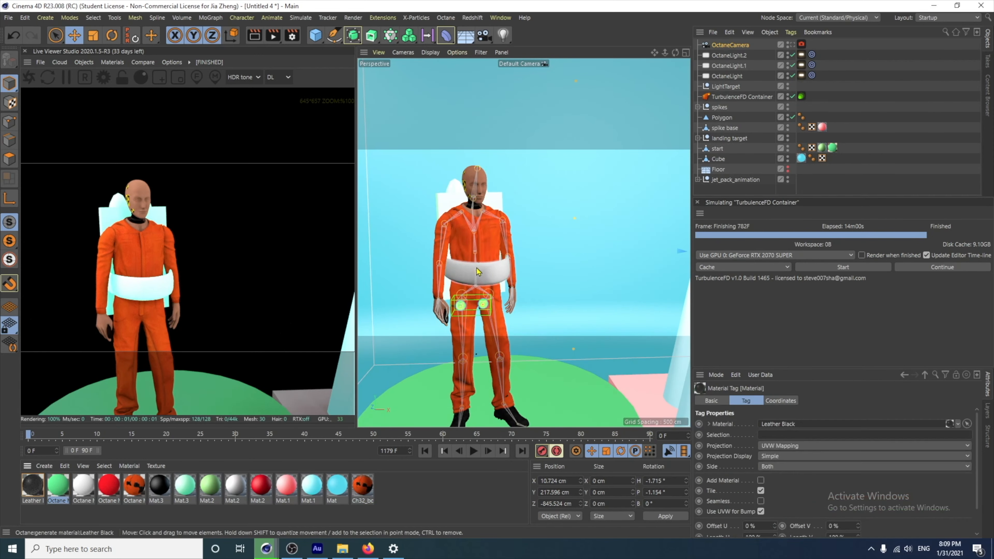
Step: Choose the VKI Metaal_1 material in LiveDB's non-organic metal category for the jet pack tanks
alt+drag(397, 280, 438, 292)
scroll(529, 265, up, 5)
scroll(526, 256, down, 2)
mouse_move(526, 256)
alt+mouse_down()
mouse_move(496, 262)
mouse_move(542, 262)
alt+mouse_up()
click(266, 548)
click(334, 519)
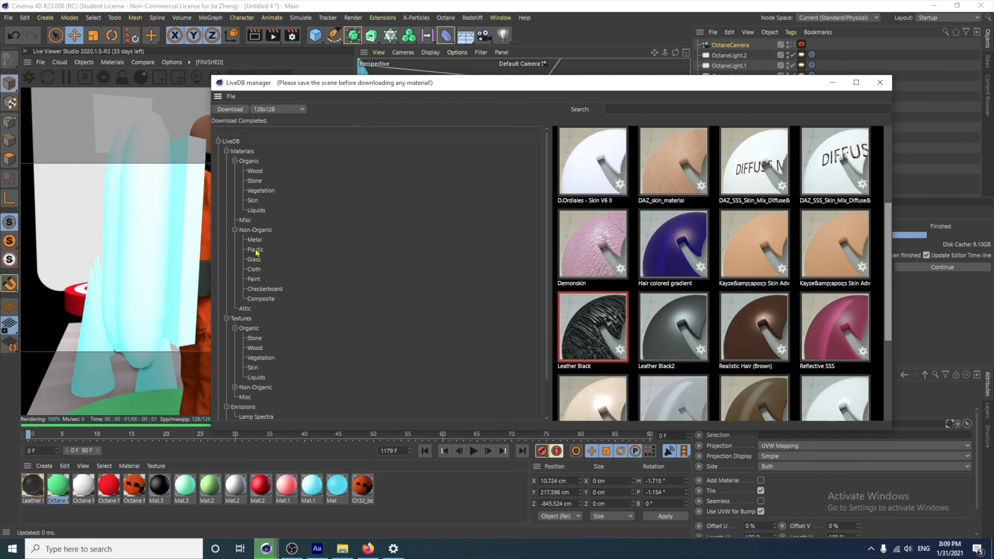
click(254, 240)
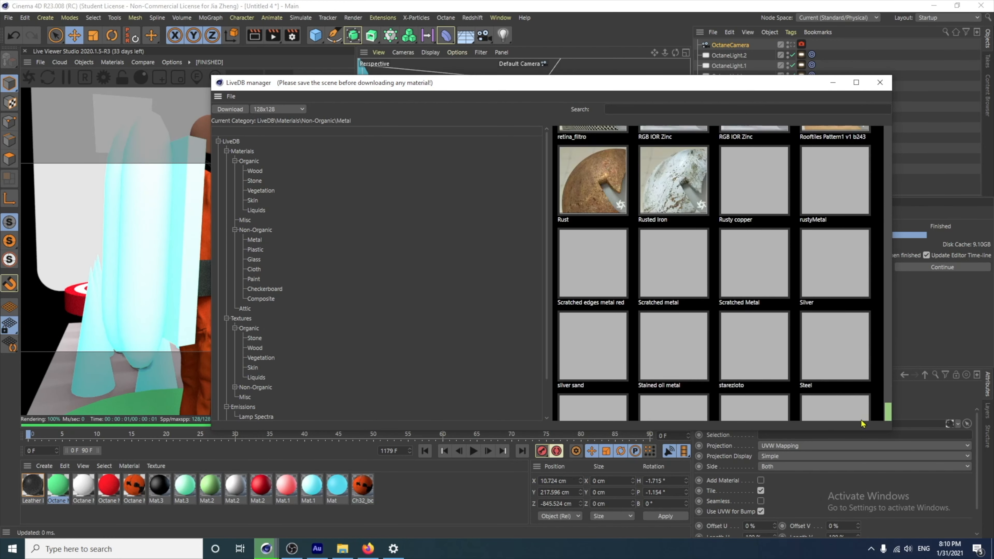
scroll(786, 382, down, 10)
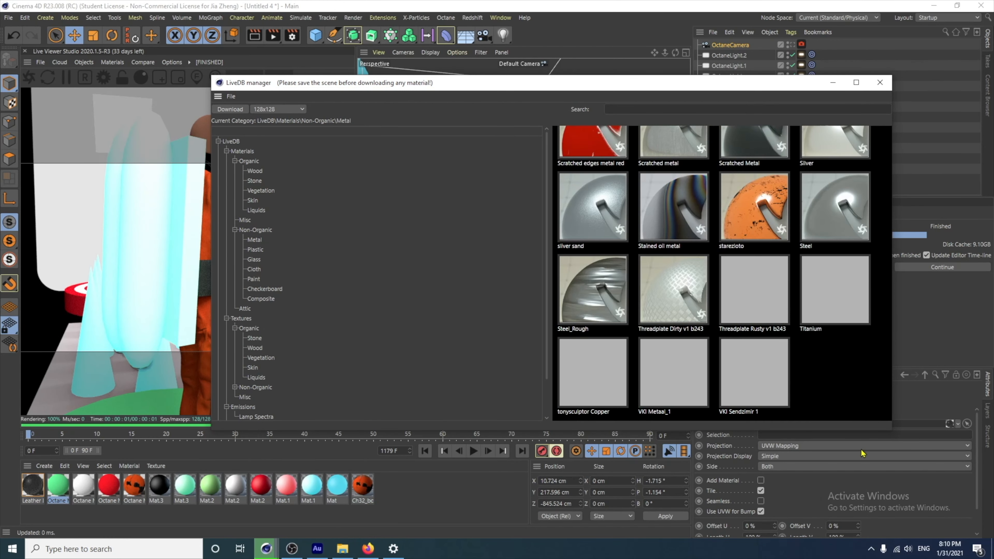
click(658, 384)
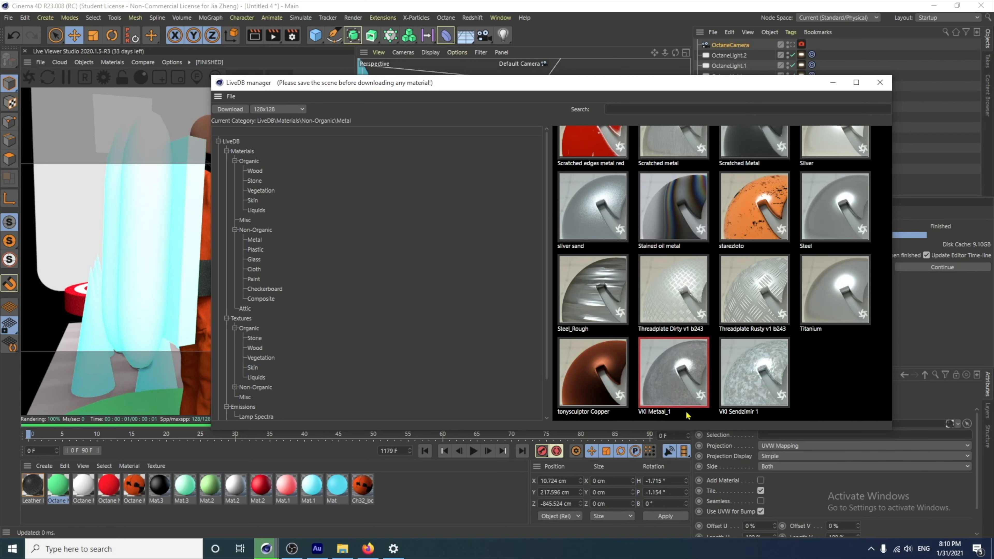
Step: Save the project as jet pack 1.c4d and download the chosen VKI Metaal_1 material
click(9, 17)
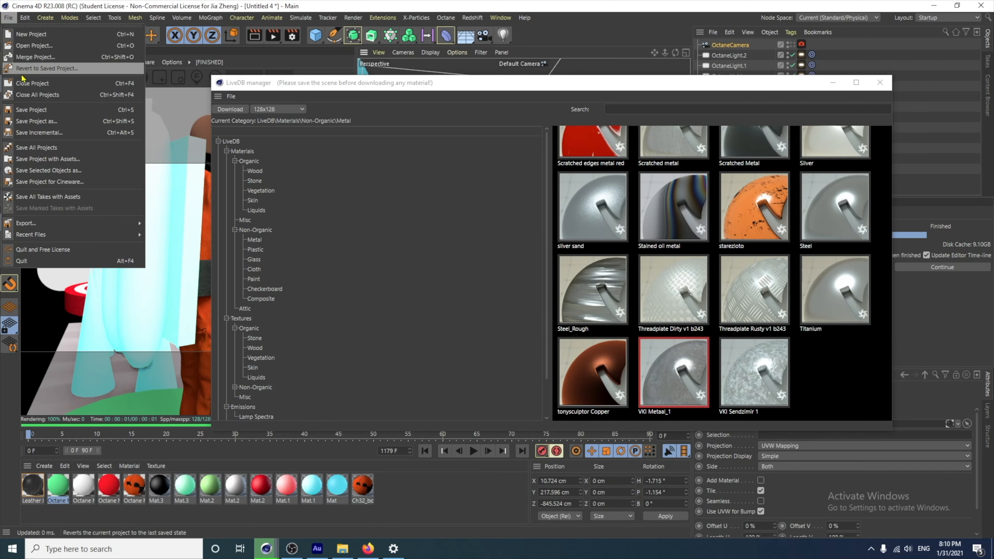
click(35, 121)
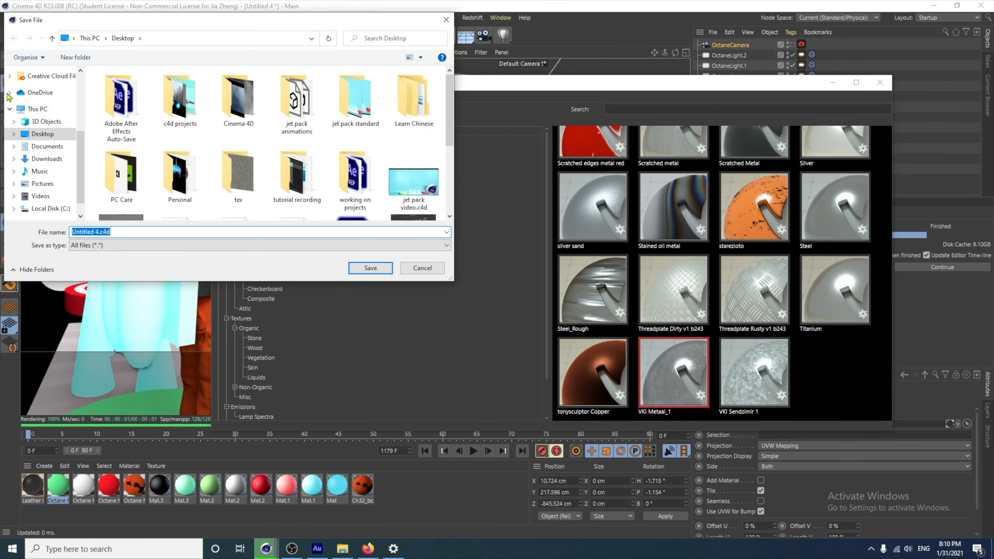
key(Return)
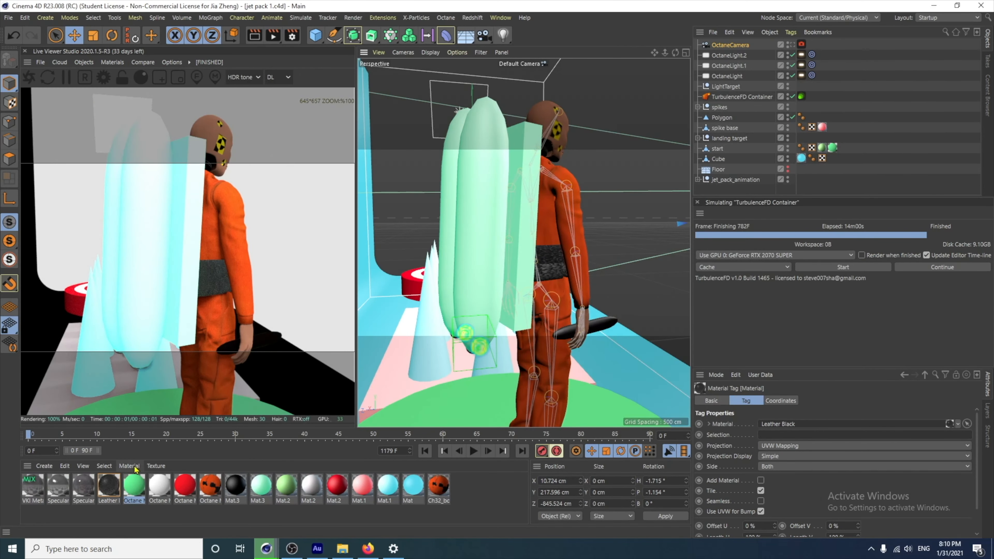
Step: Apply VKI Metaal_1 to both jet pack capsules and copy its material tag to Sphere and Sphere.1
drag(30, 487, 512, 269)
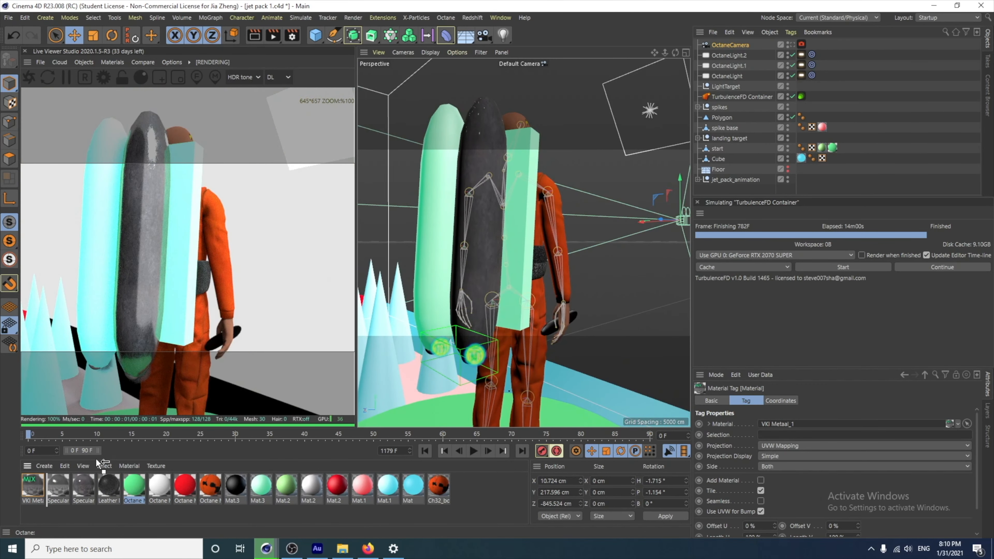
drag(97, 460, 451, 247)
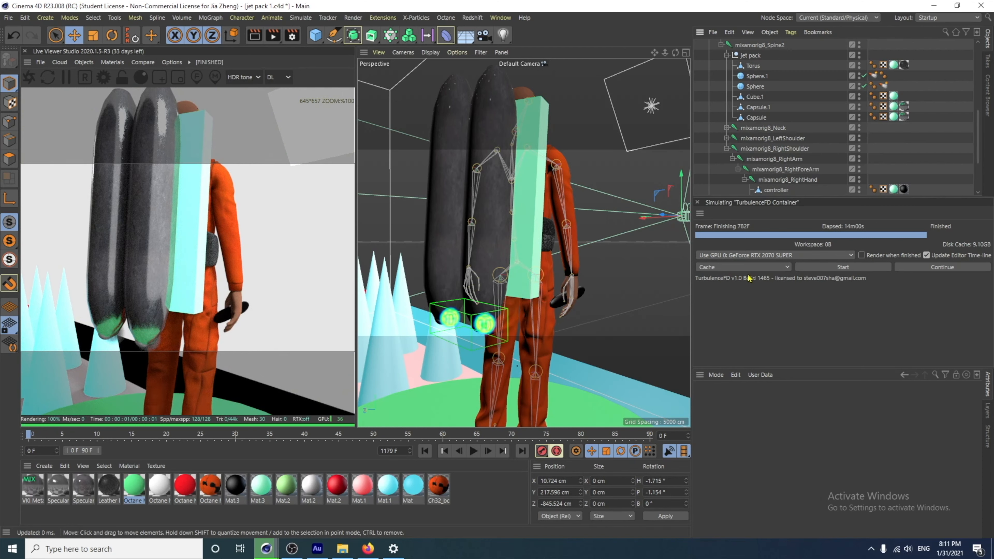
click(904, 109)
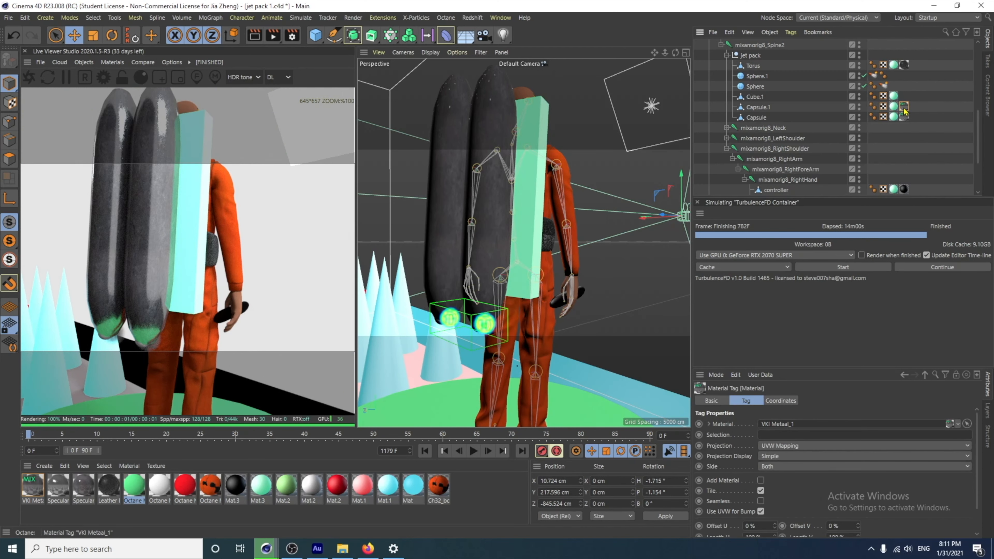
ctrl+drag(899, 87, 898, 75)
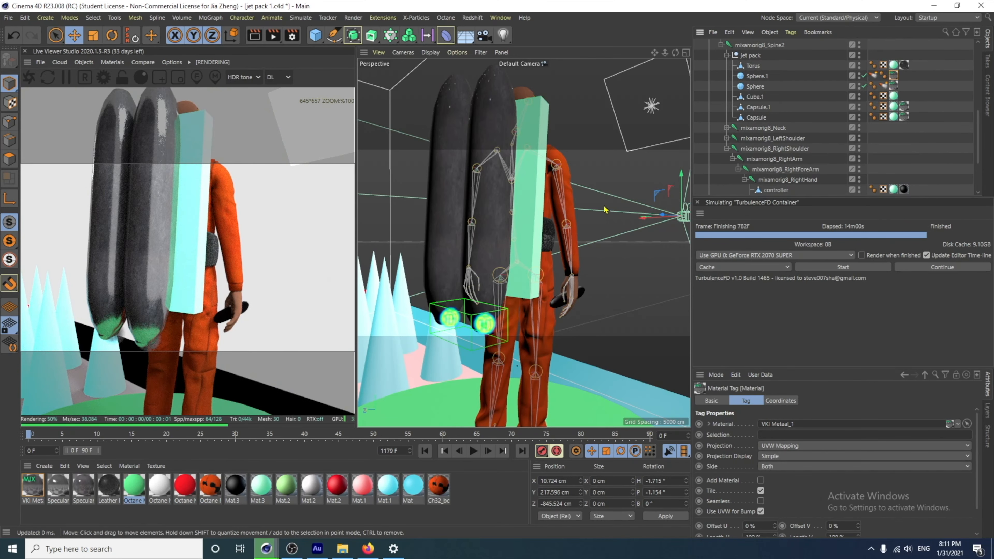
Step: Save the project and download the Scratched Metal material from LiveDB's metal category
alt+drag(523, 252, 372, 267)
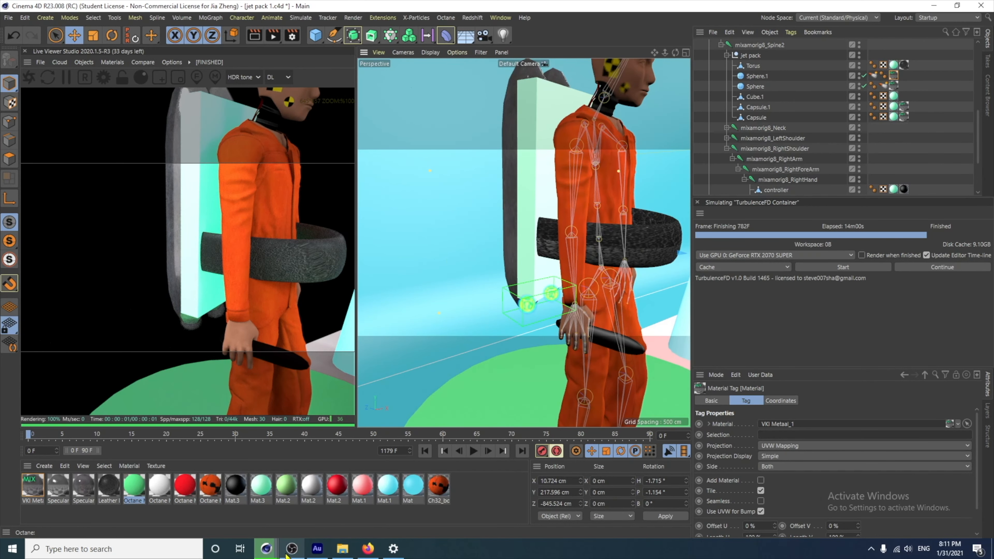
mouse_move(266, 549)
click(340, 497)
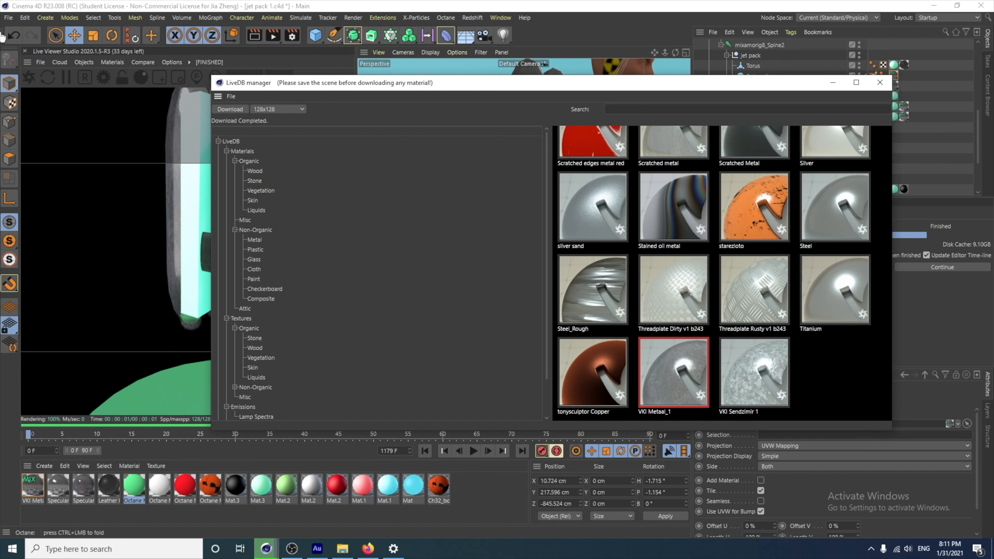
key(ctrl+s)
click(764, 153)
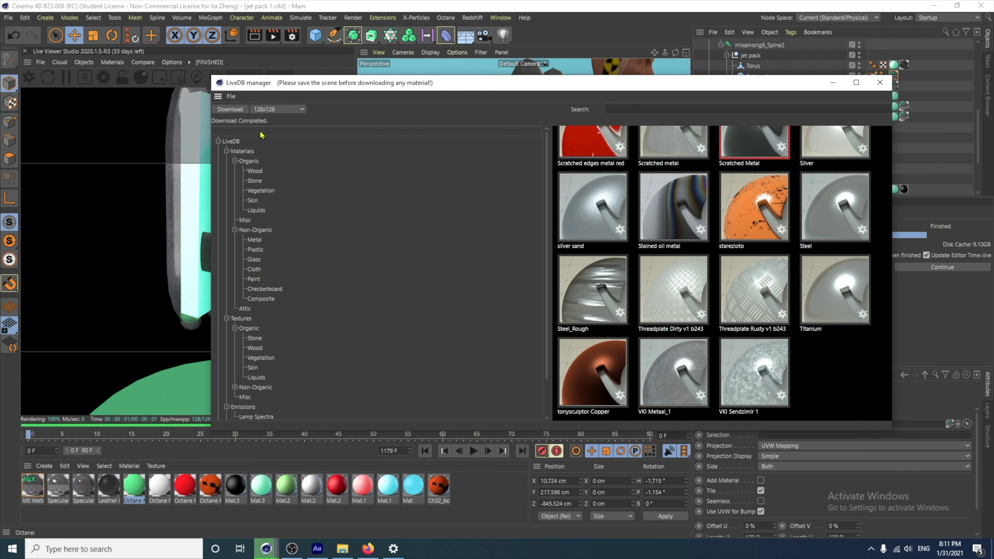
click(241, 109)
click(833, 83)
Step: Apply the Scratched Metal material to the jet pack's back plate, the hand controller and the spike base
drag(542, 174, 543, 173)
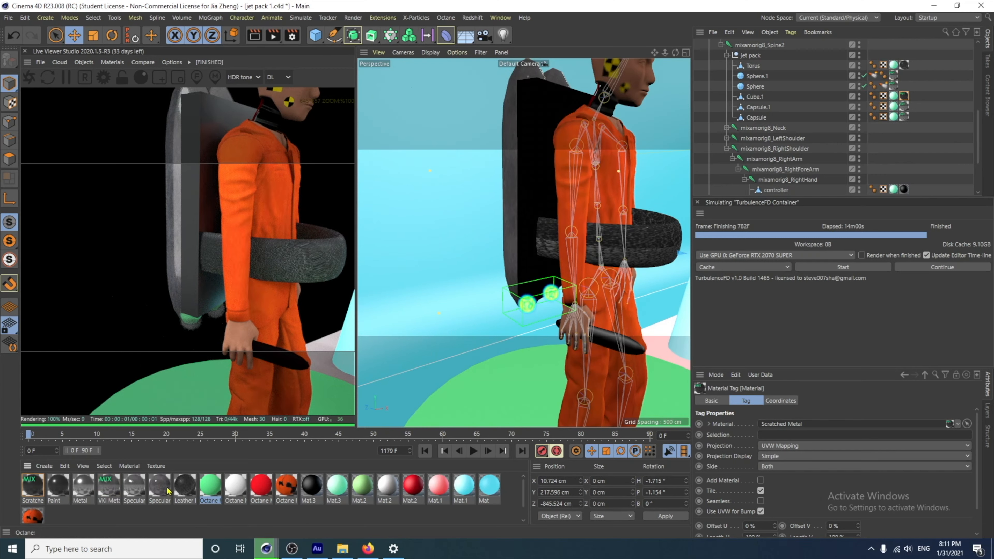
drag(232, 410, 584, 250)
scroll(583, 250, down, 4)
alt+middle_drag(583, 250, 482, 243)
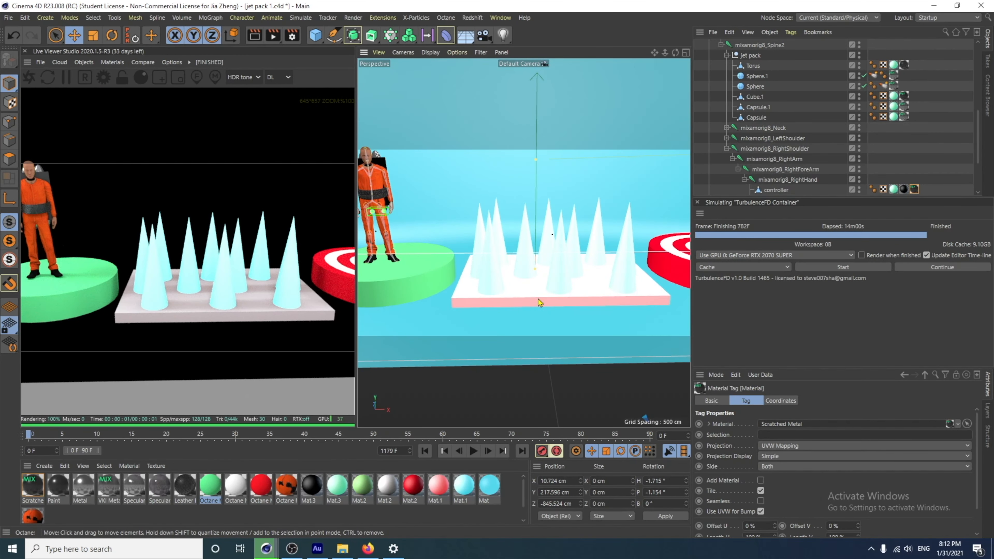
drag(32, 487, 465, 299)
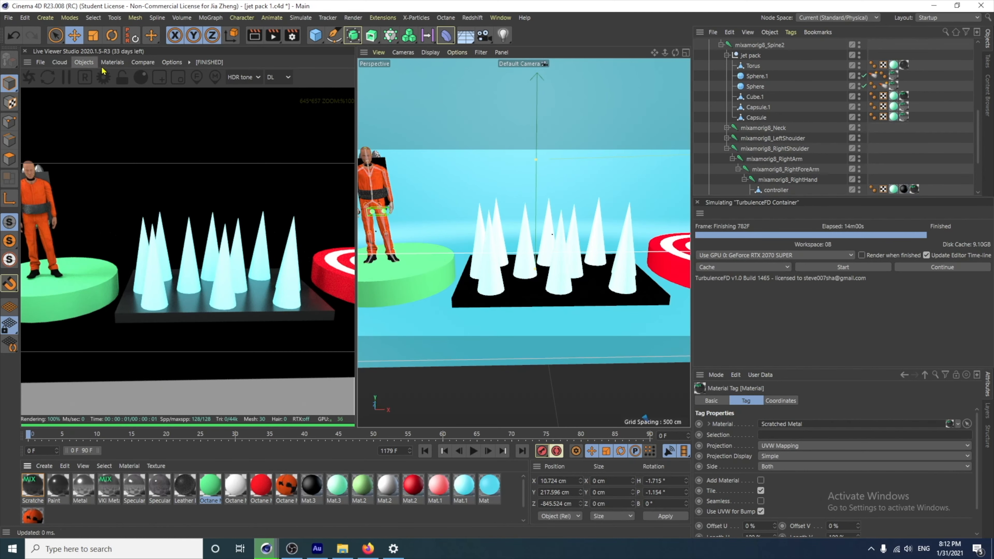
Step: Download the Steel material from LiveDB and apply it to the front spike nearest the start platform
click(266, 549)
click(336, 491)
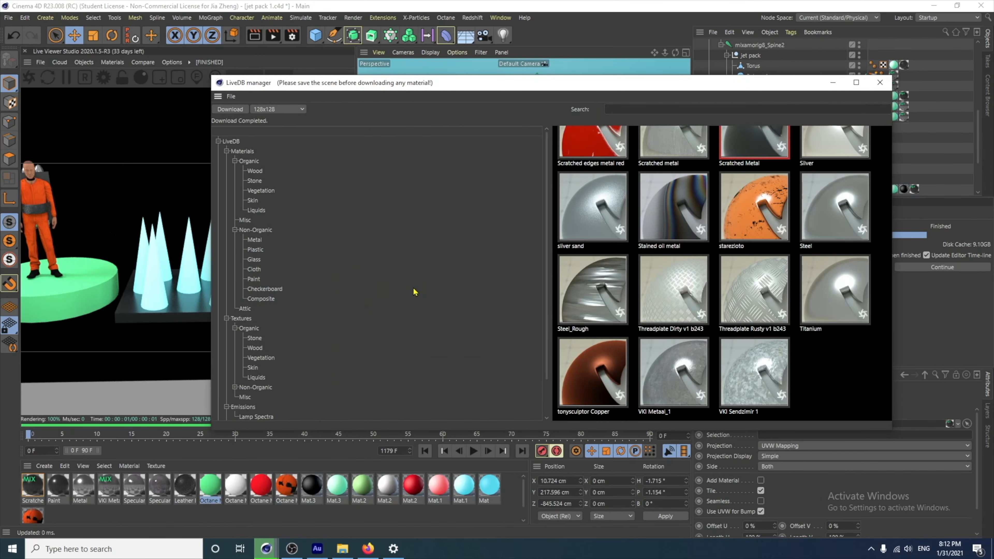
double_click(835, 206)
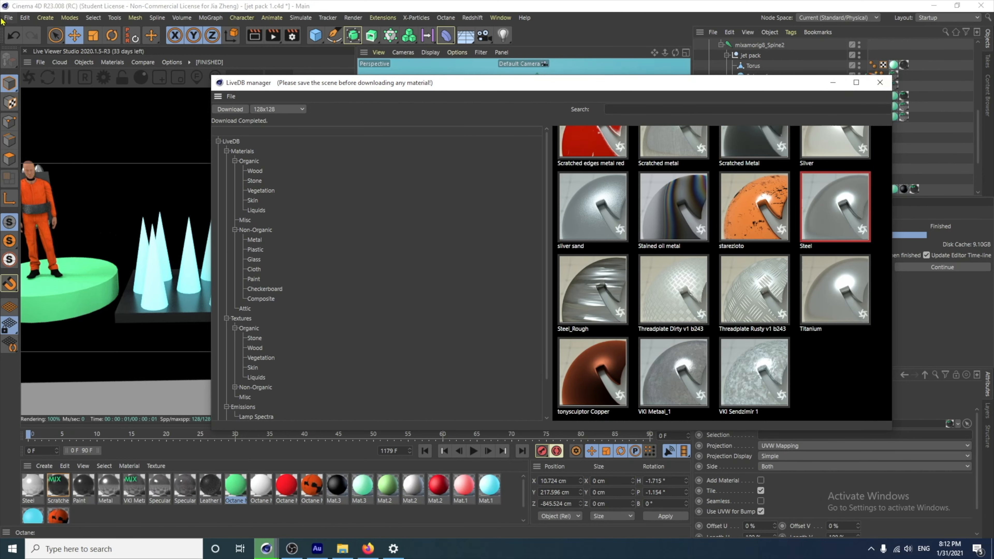
drag(33, 485, 496, 275)
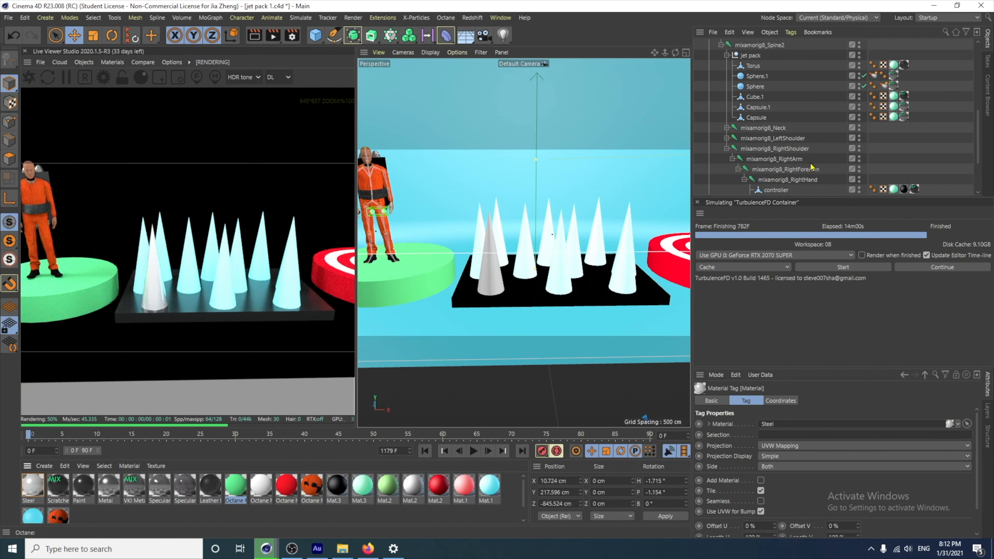
Step: Copy the Steel material tag from the Cone spike to the other nine spikes, Cone.1 to Cone.9
scroll(724, 157, up, 7)
click(697, 106)
scroll(730, 117, down, 3)
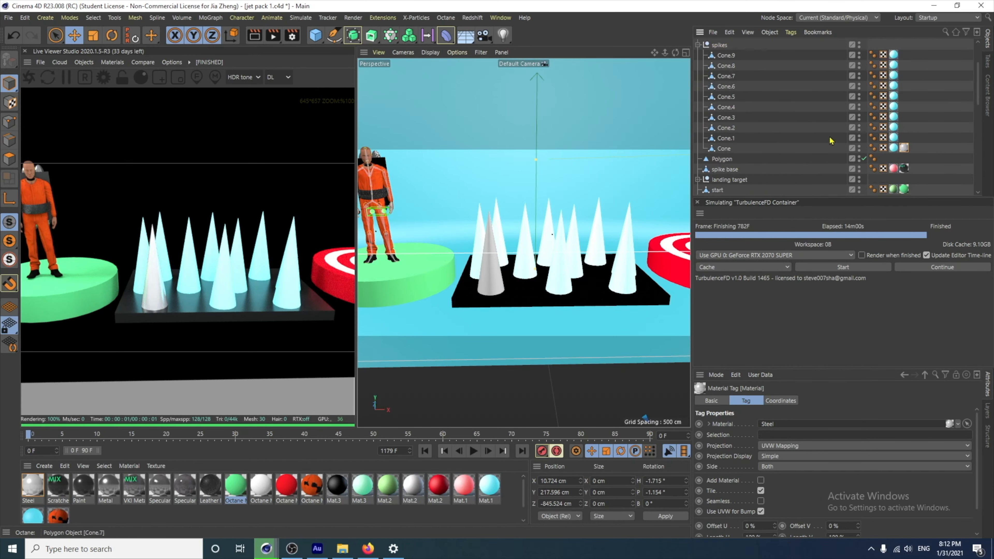
ctrl+drag(904, 148, 903, 55)
scroll(477, 322, down, 3)
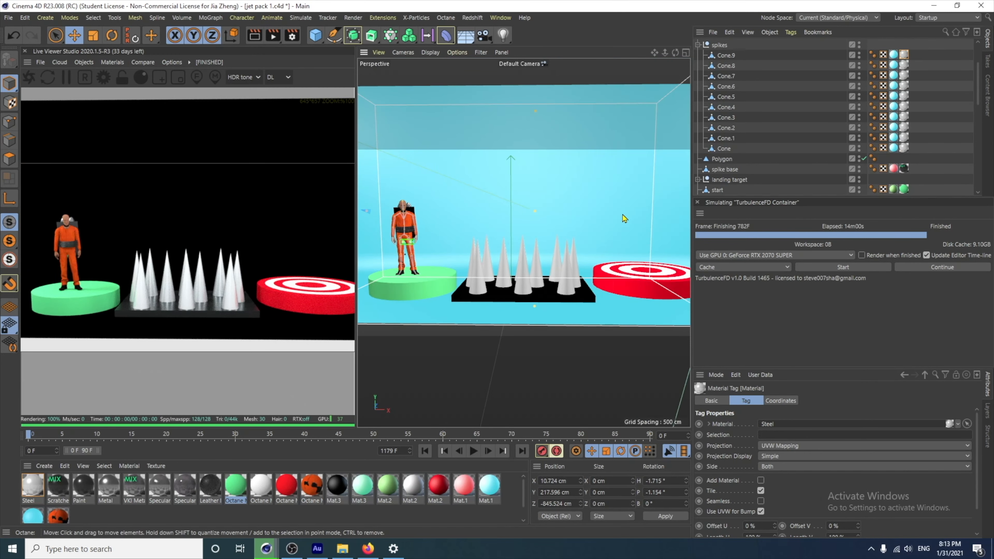
Step: Create a new Octane diffuse material and load a Gradient shader as its diffuse texture
click(44, 465)
mouse_move(118, 362)
mouse_move(213, 368)
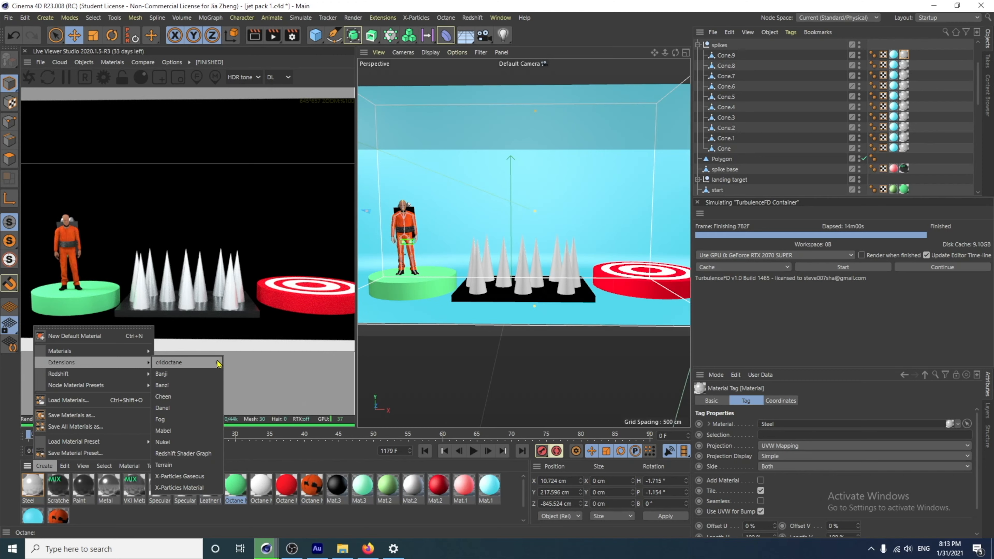
click(270, 396)
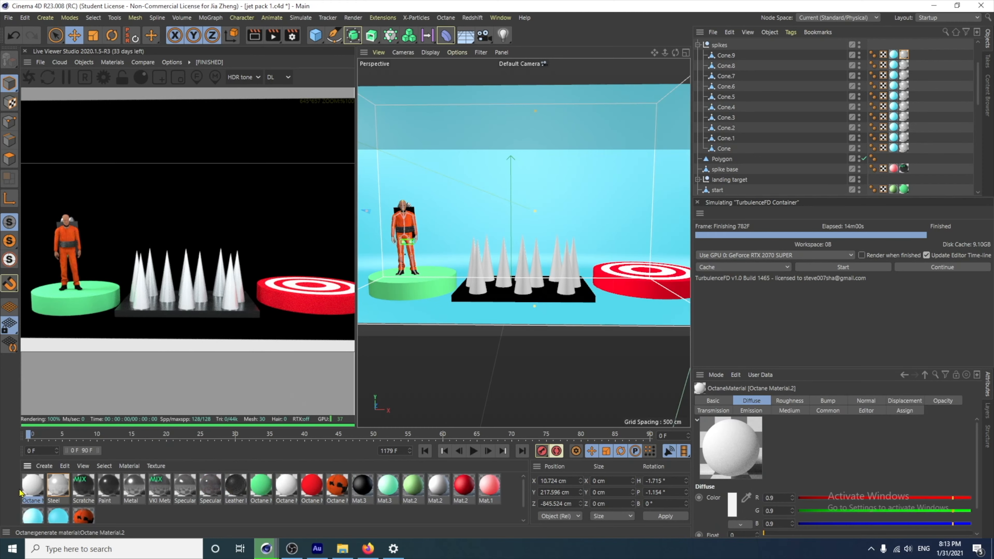
double_click(34, 487)
click(186, 218)
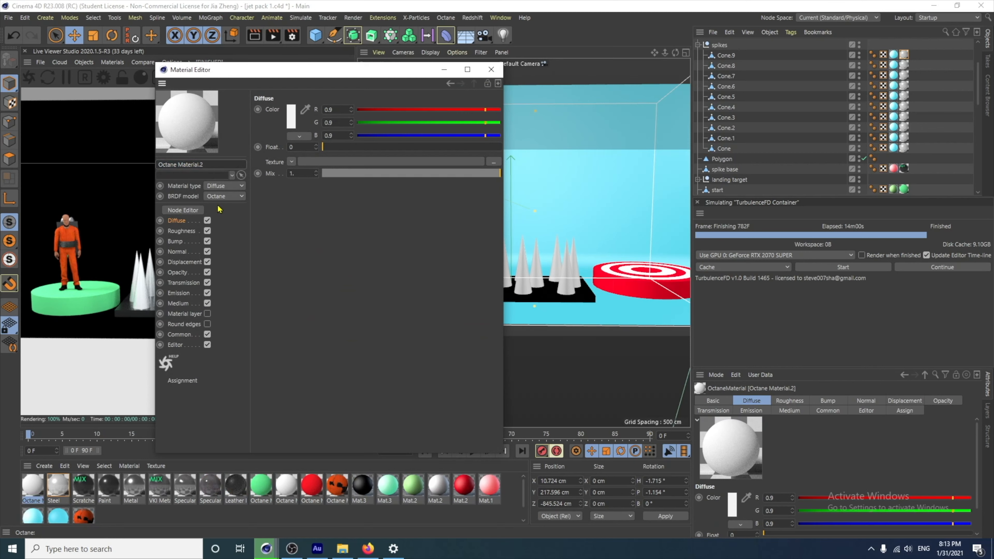
click(292, 162)
click(314, 299)
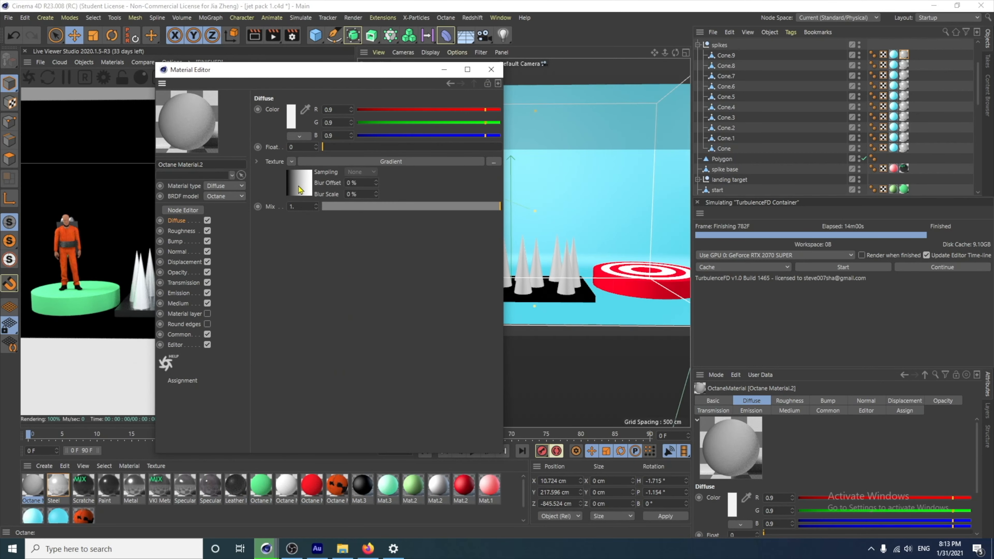
Step: Recolor the gradient's black knot to a light blue with hue 190° and saturation 57%
click(299, 190)
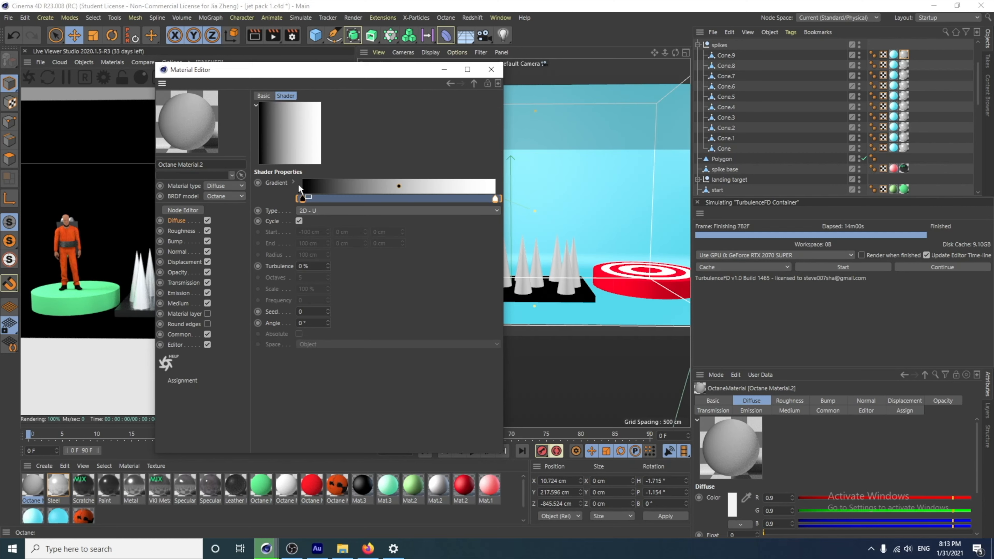
click(302, 199)
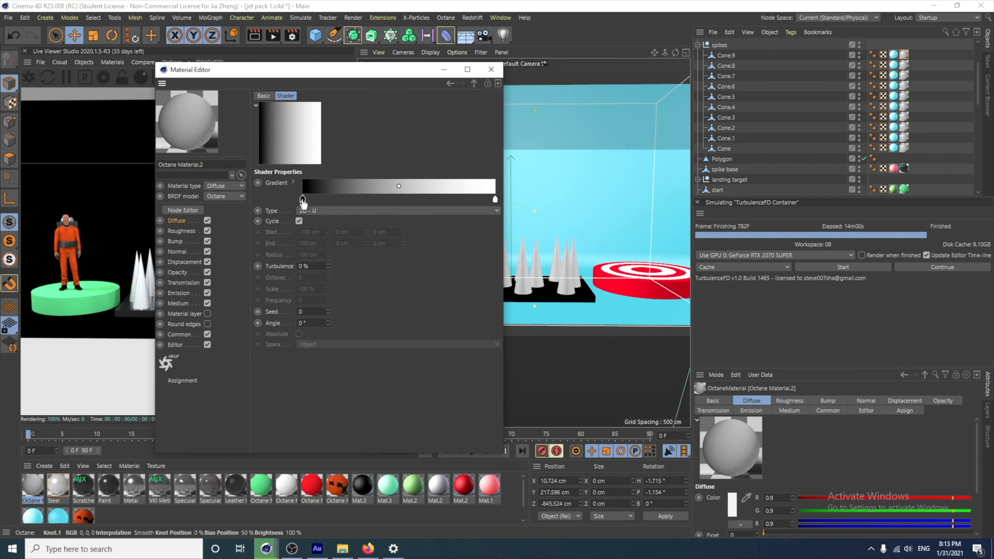
double_click(303, 199)
click(366, 233)
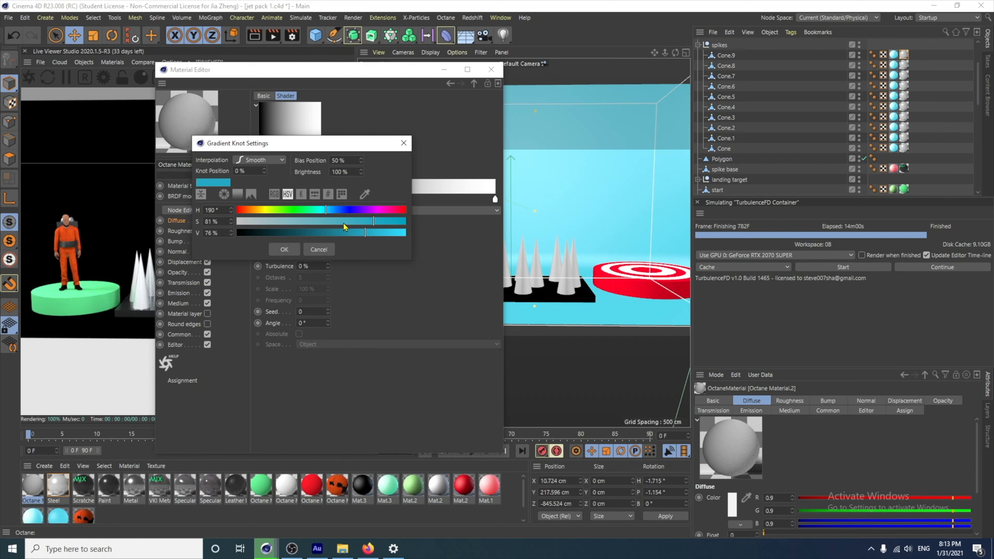
click(333, 222)
click(371, 232)
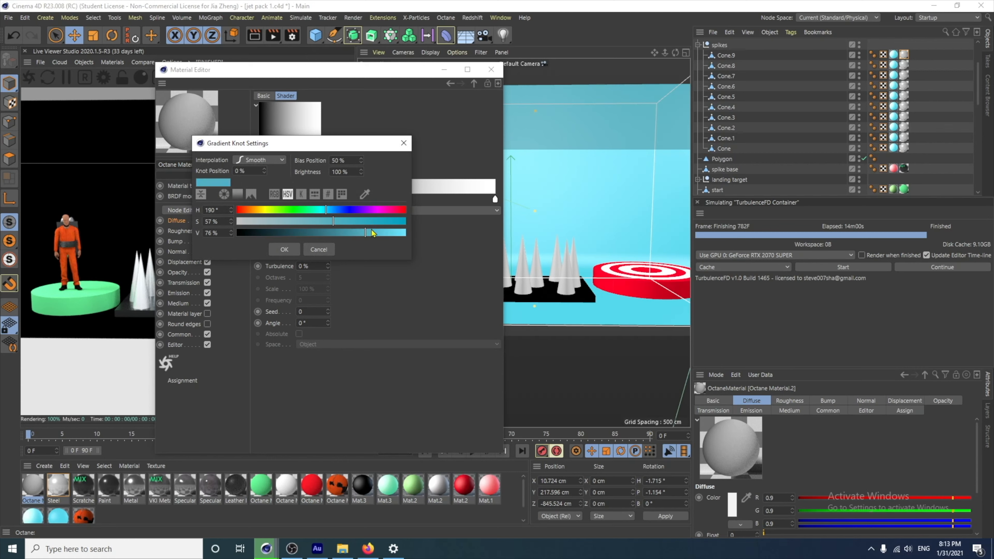
click(285, 250)
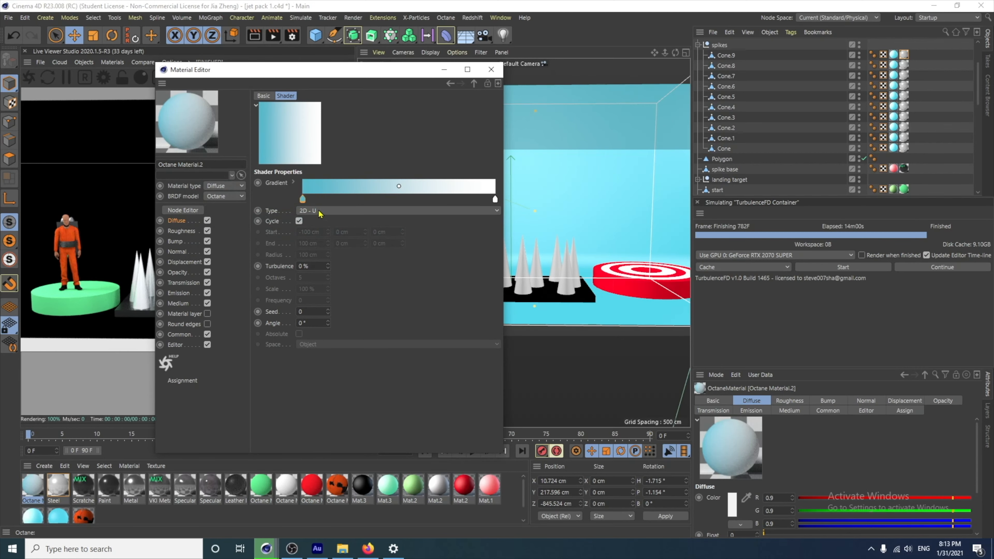
Step: Give the blue-white gradient a turbulent cloudy look, apply the material to the backdrop Cube, and collapse the spikes group
drag(304, 198, 314, 201)
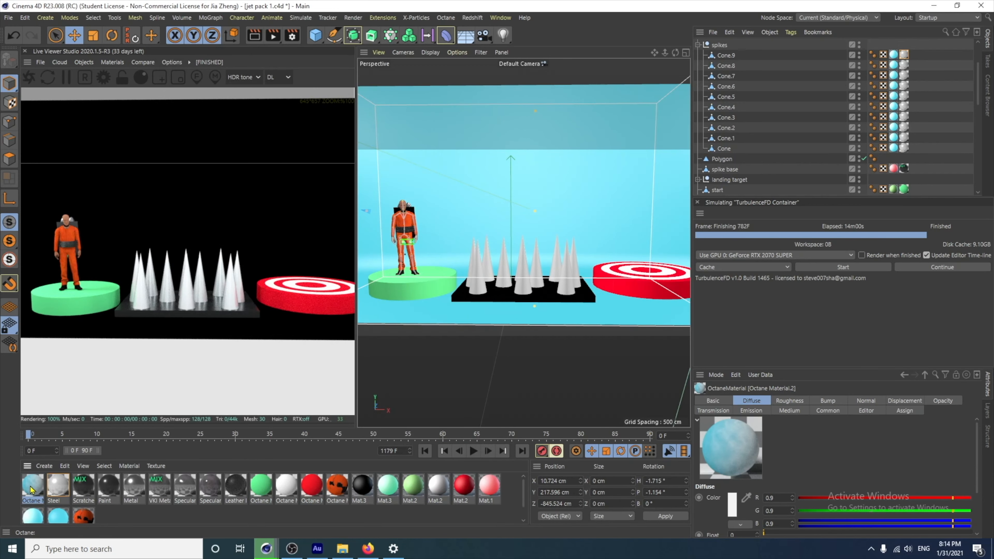
drag(32, 489, 509, 195)
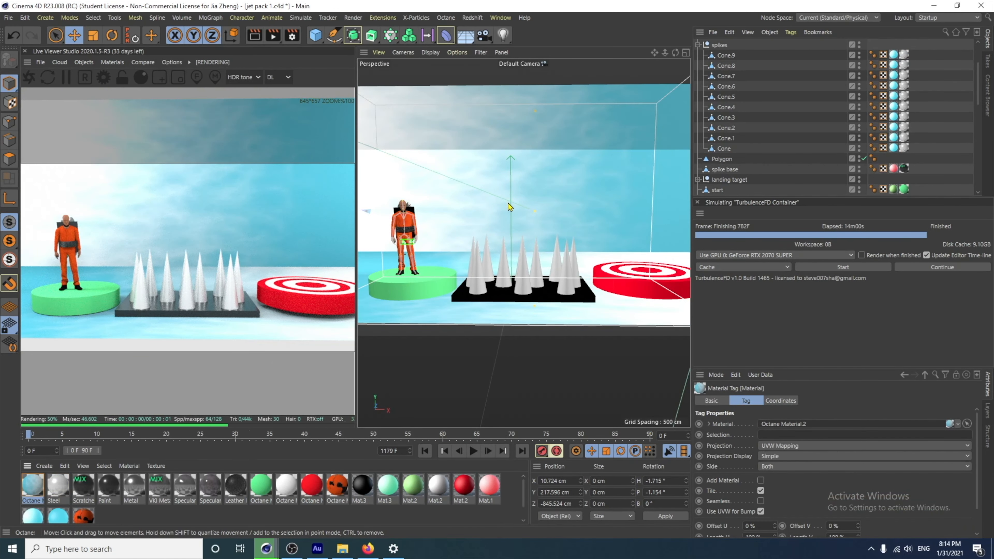
scroll(697, 115, up, 2)
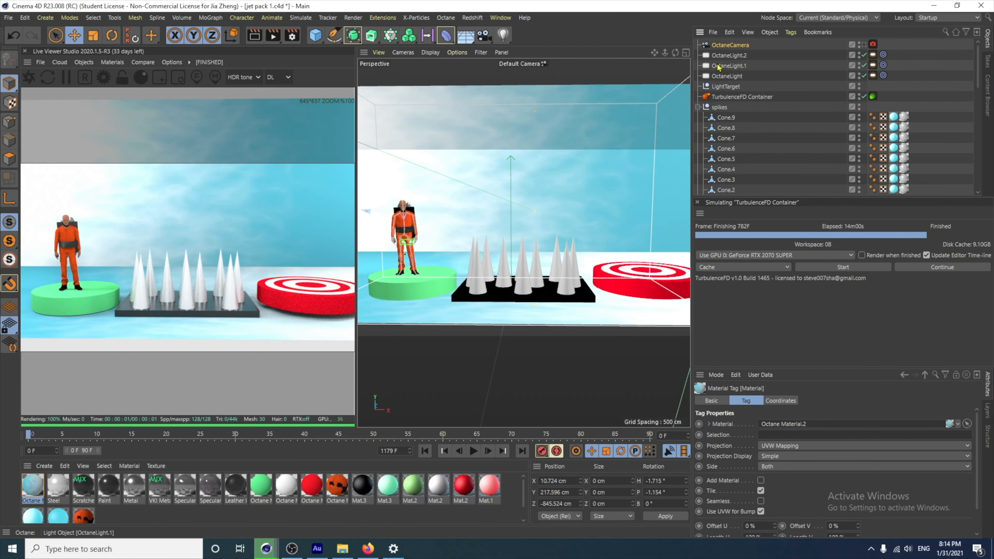
click(697, 107)
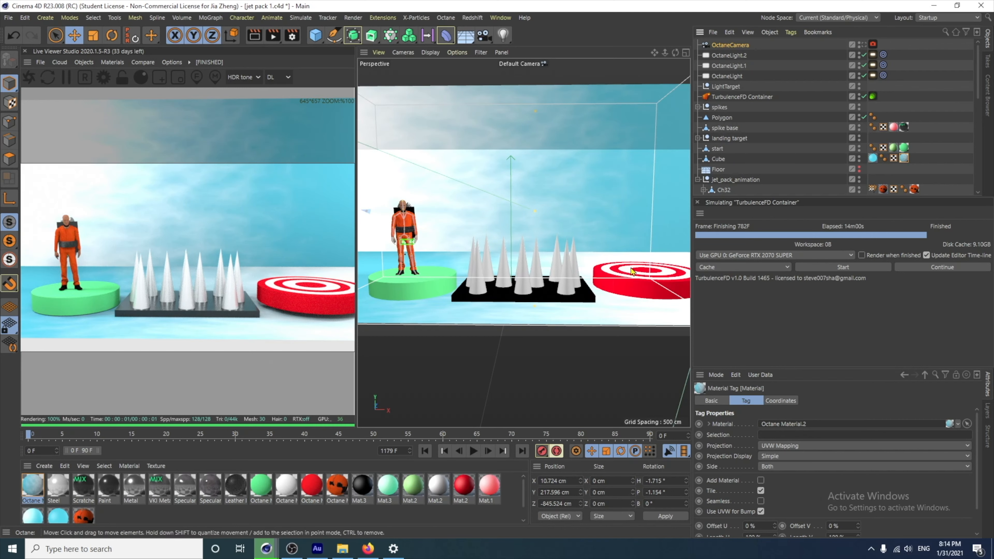
Step: Lower the landing target and the start platform toward the backdrop floor, bringing the start platform to about Y -3.1 cm
click(630, 287)
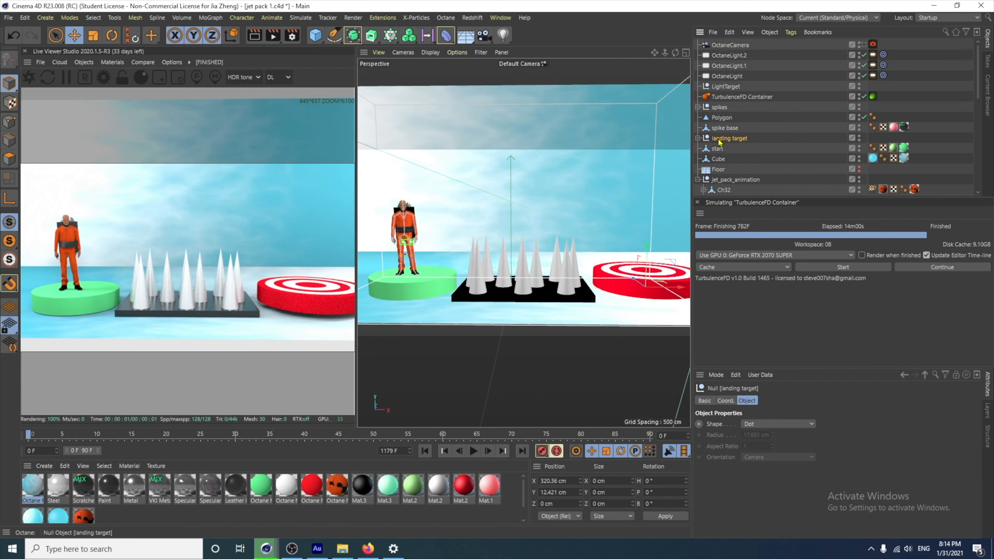
click(74, 35)
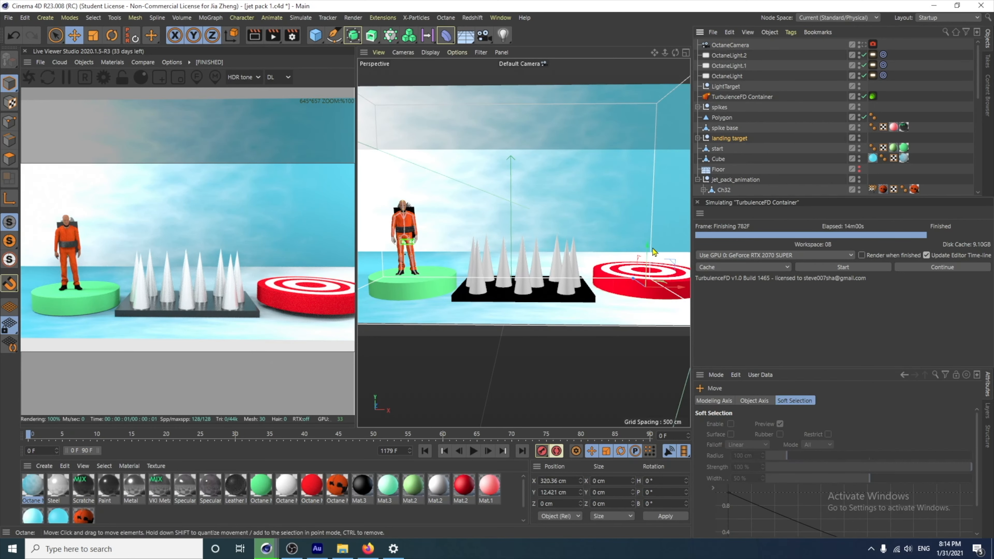
drag(647, 246, 648, 252)
click(428, 298)
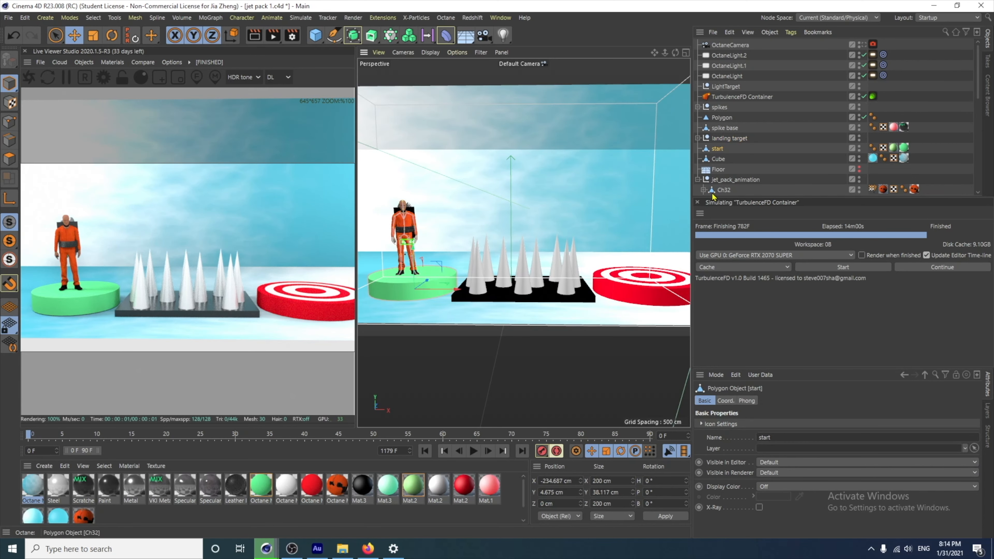
drag(427, 251, 523, 339)
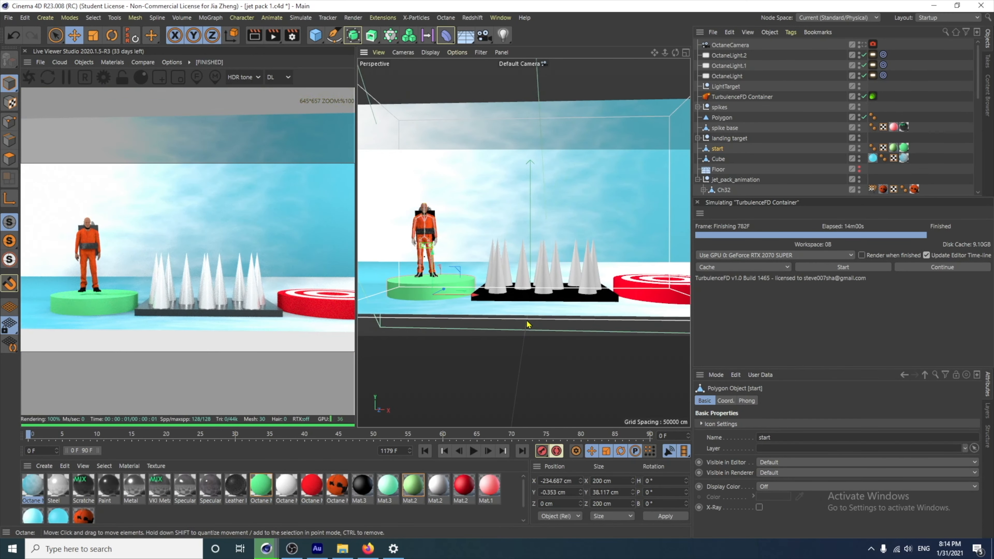
scroll(490, 370, up, 2)
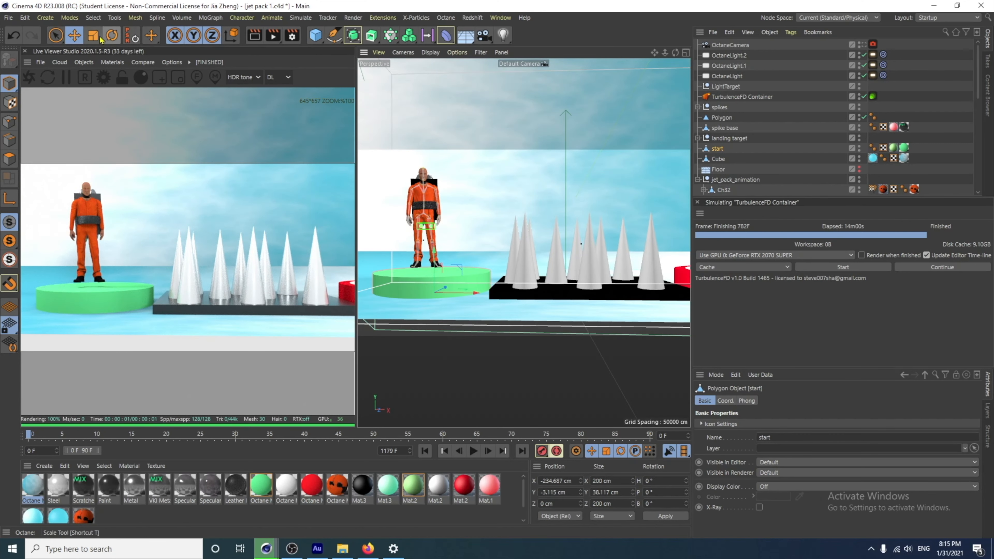
Step: Scale the start platform vertically to a height of about 46.3 cm so it meets the character's feet
click(93, 35)
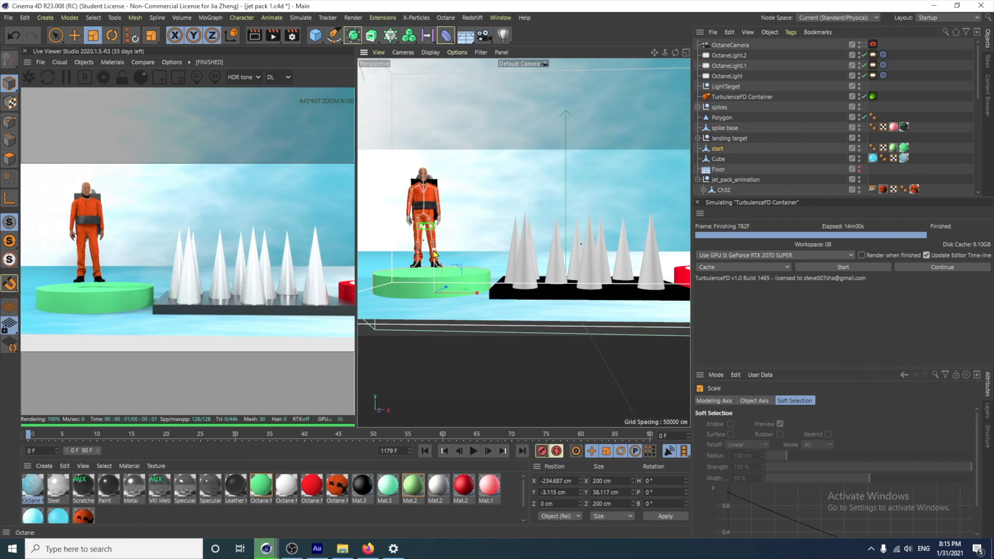
drag(435, 254, 432, 244)
scroll(360, 412, up, 2)
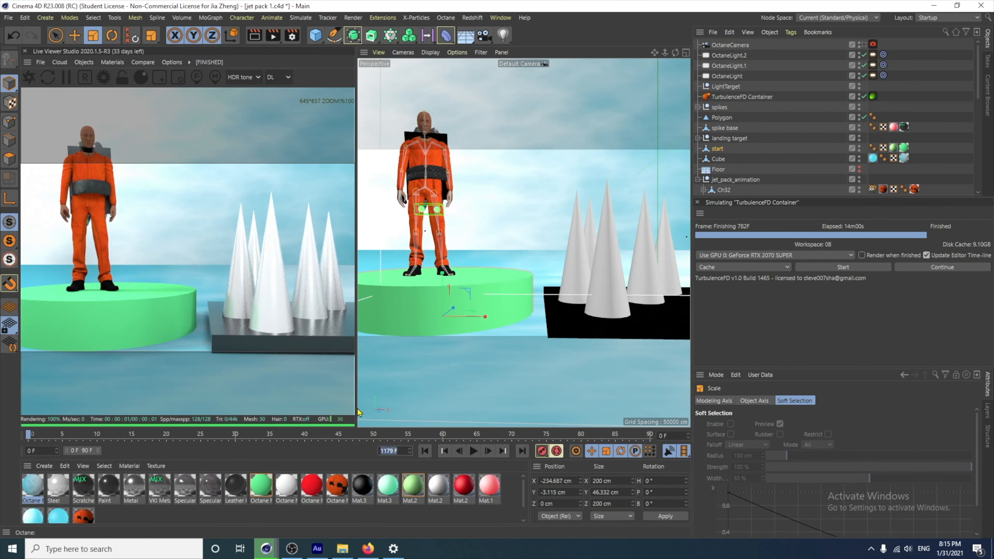
Step: Set the project's end frame to 775 and extend the preview range to cover frames 0 to 775
text(775)
key(Return)
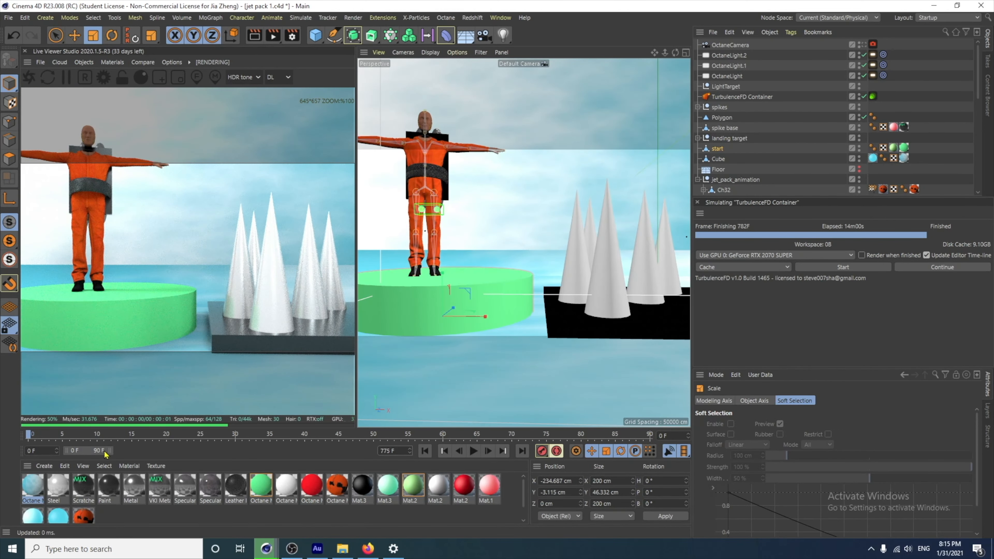
click(125, 451)
click(73, 454)
double_click(90, 451)
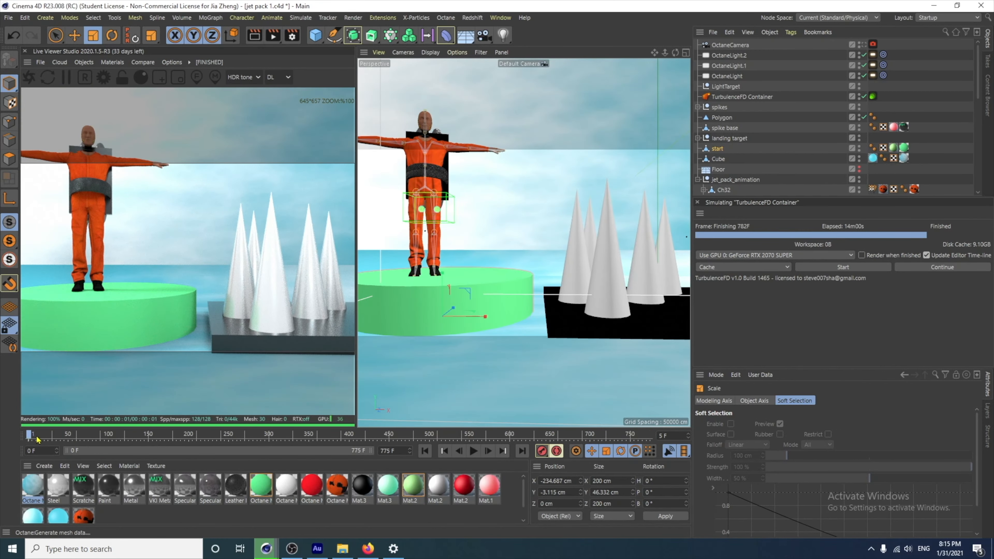
Step: Play the animation to check the landing around frame 700, and switch the viewport to the OctaneCamera
key(F8)
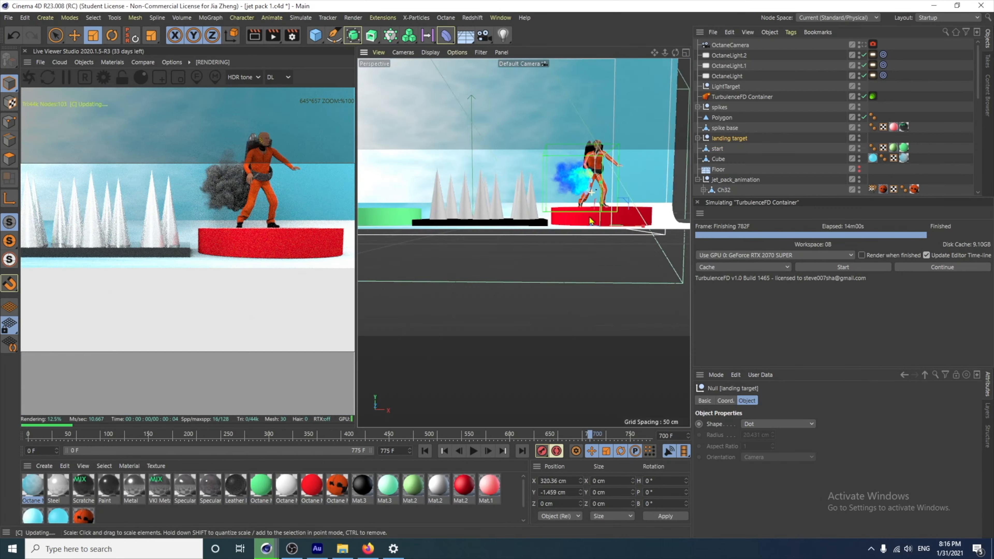
scroll(585, 191, down, 5)
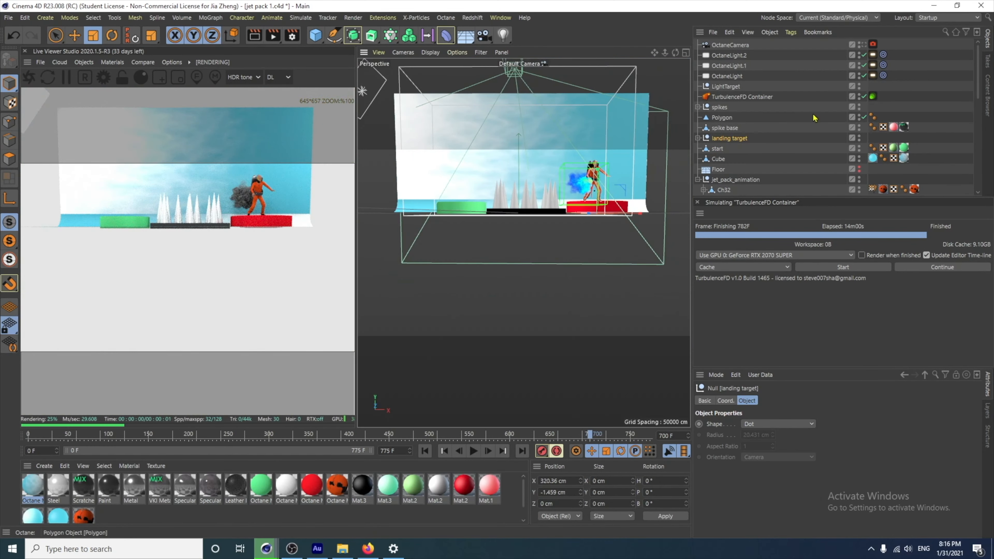
click(862, 44)
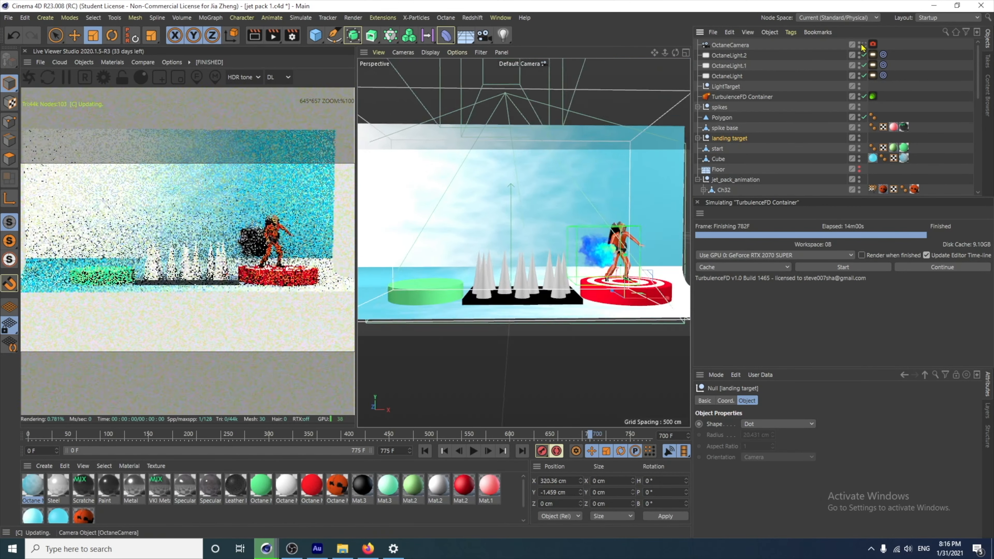
Step: Set the project's start frame to 2
click(28, 434)
text(2)
key(Return)
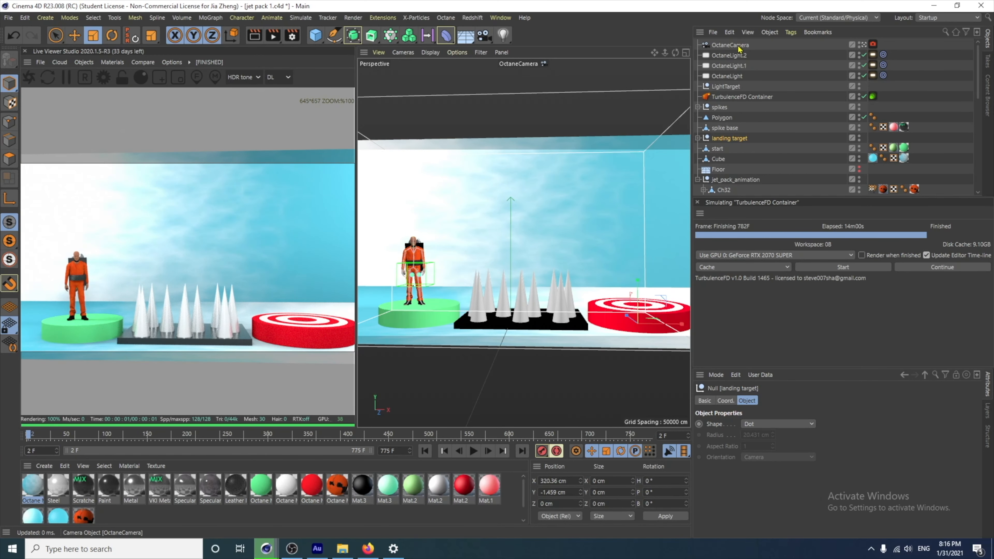
Step: Animate the OctaneCamera as a slow push-in, from an adjusted framing at frame 2 to a closer keyframed view at frame 775
click(730, 45)
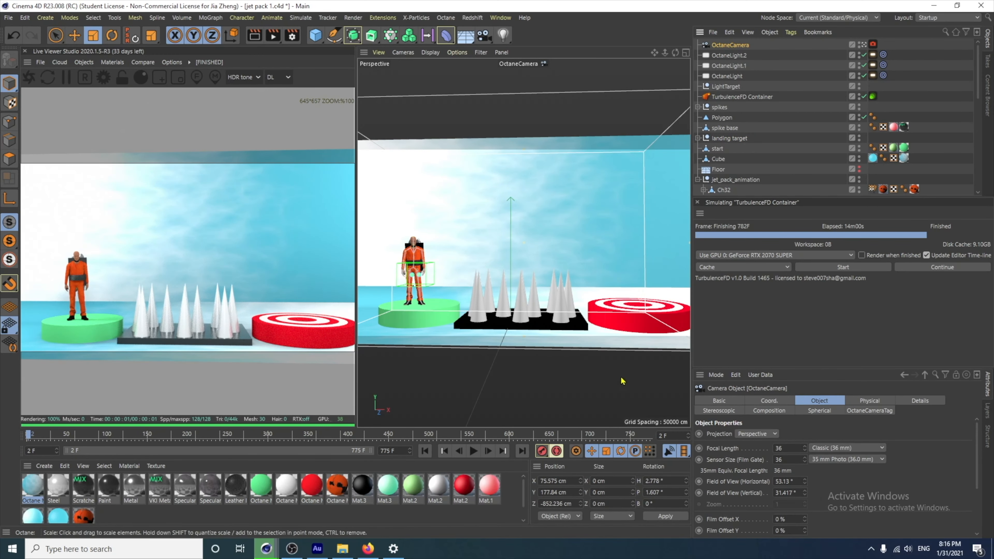
alt+drag(635, 324, 639, 325)
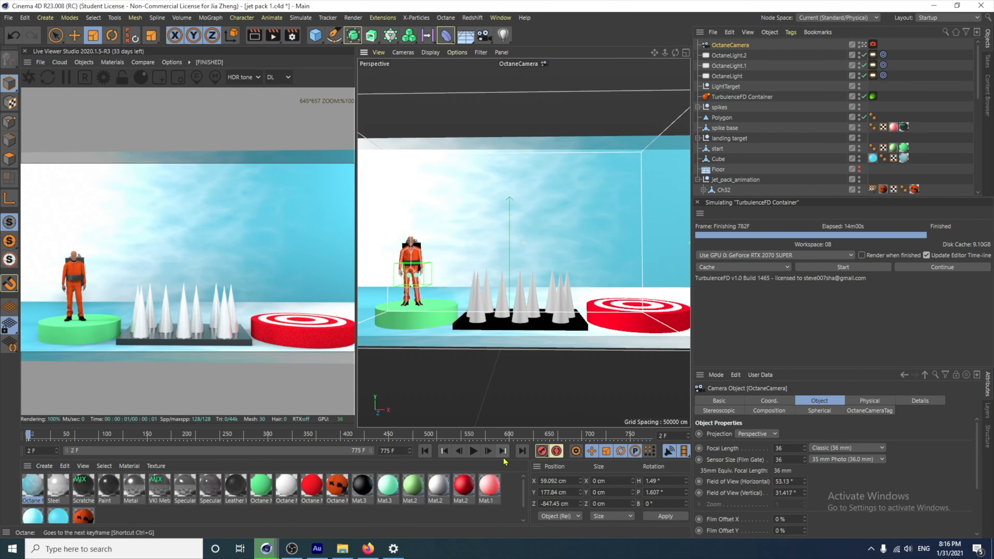
click(521, 451)
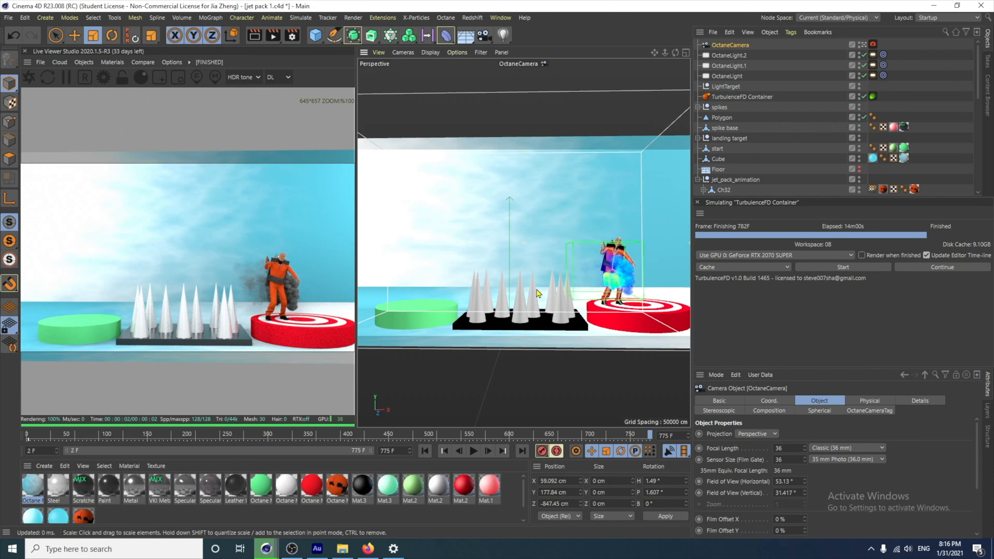
scroll(537, 291, up, 2)
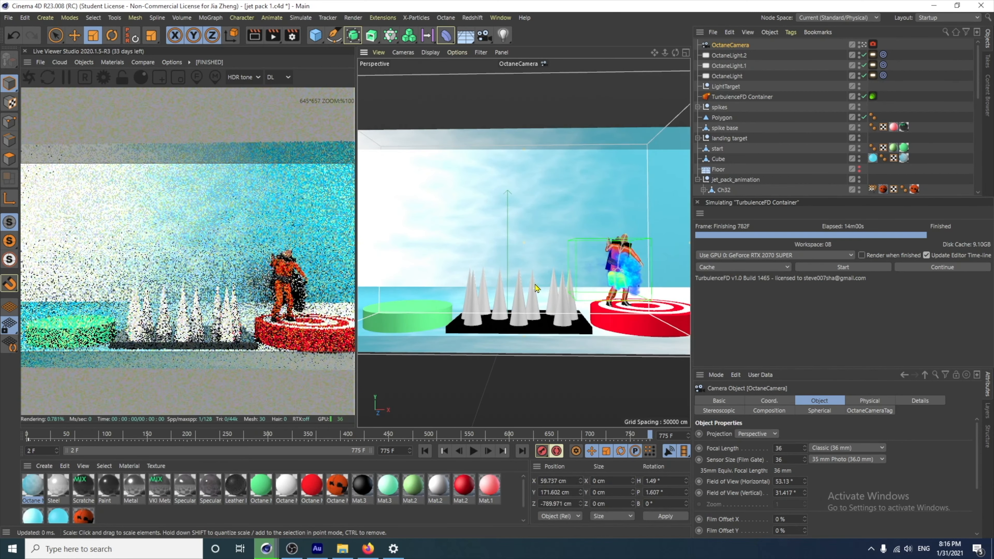
click(542, 450)
Step: Play the animation from the first frame through the OctaneCamera and pause mid-flight to check the smoke and camera move
click(425, 450)
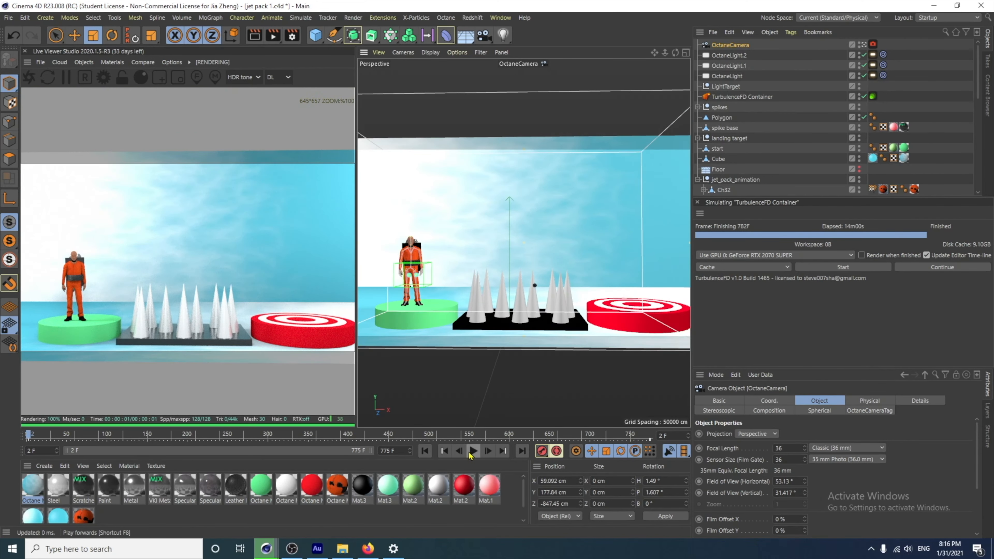
click(472, 452)
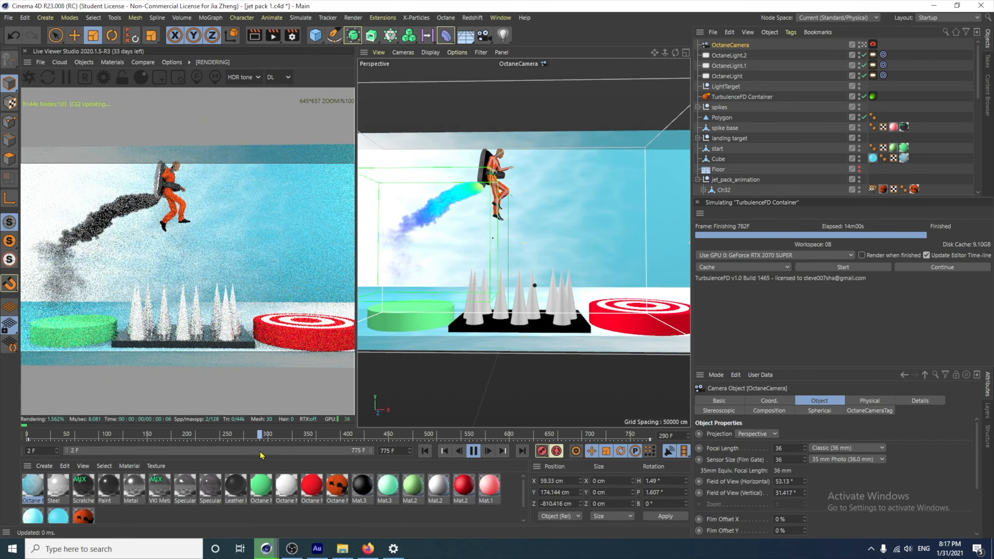
click(473, 451)
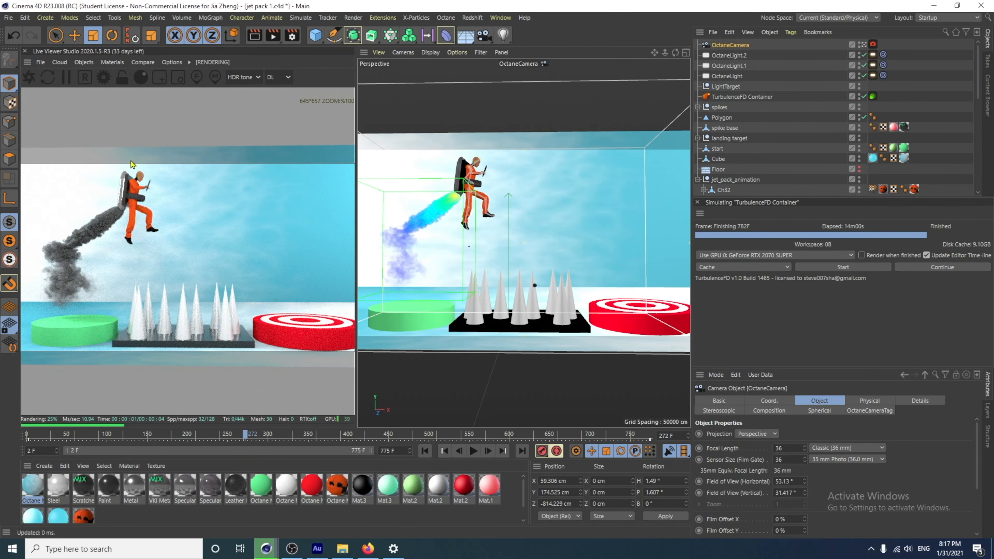
Step: Pull the OctaneCamera back slightly at frame 775, record its keyframe again, and scrub back to about frame 425 to check the move
click(650, 434)
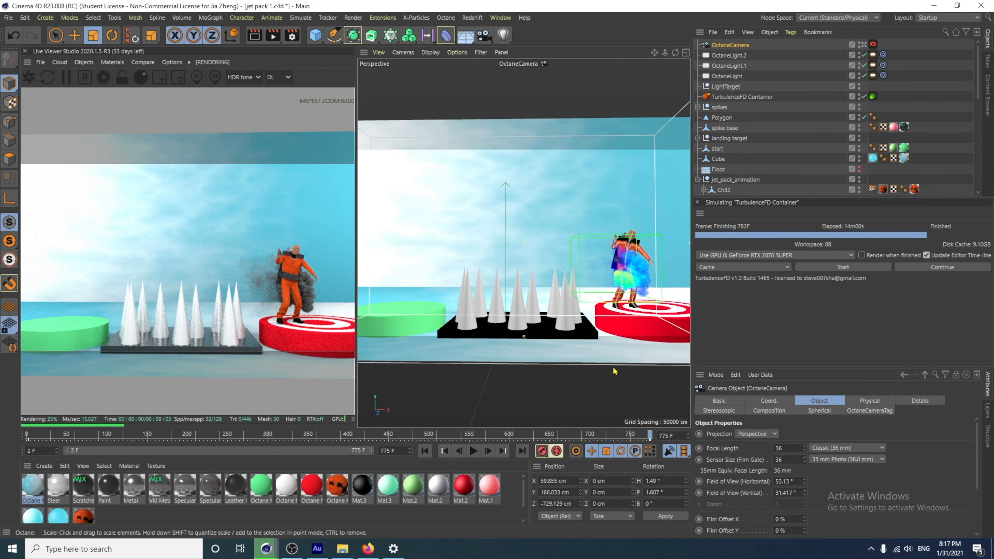
scroll(577, 291, down, 3)
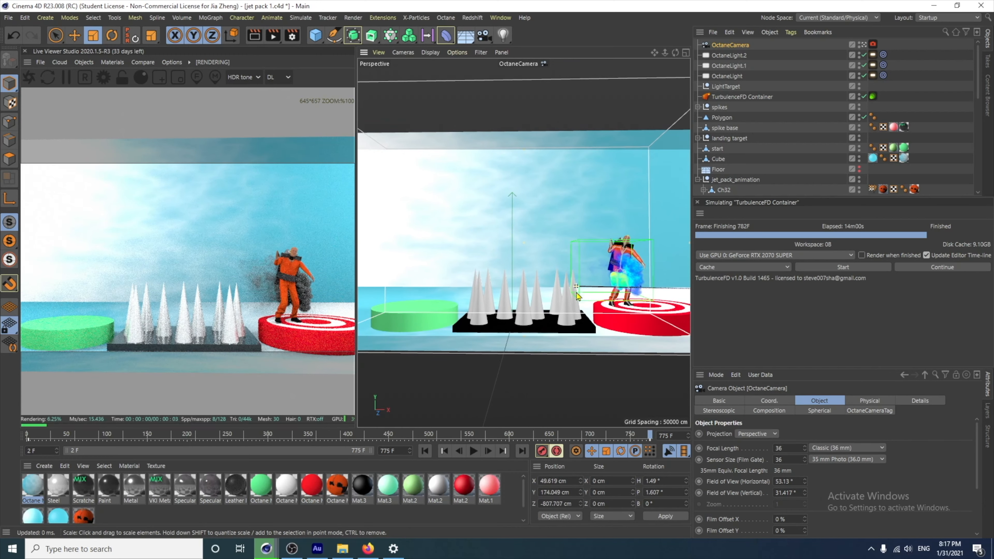
click(541, 451)
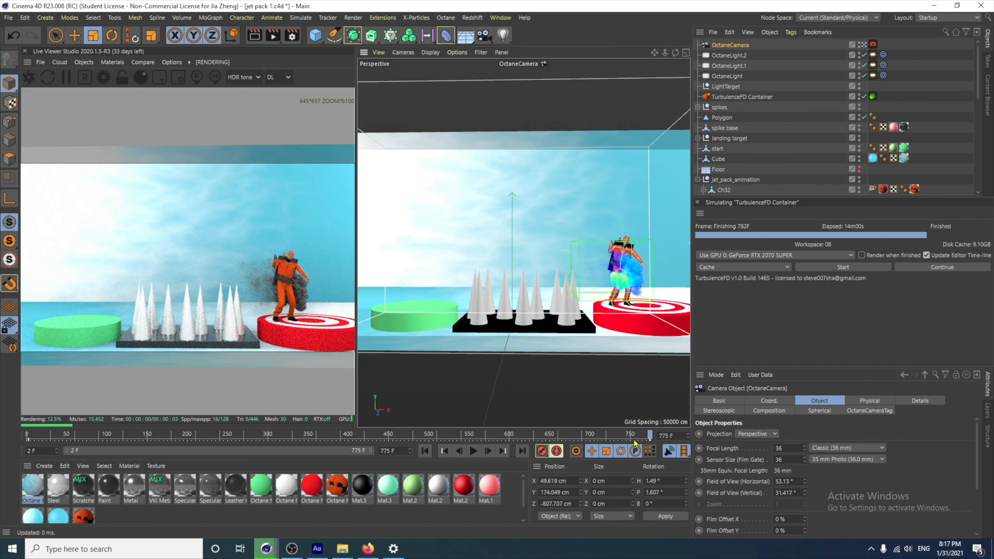
drag(650, 436, 369, 446)
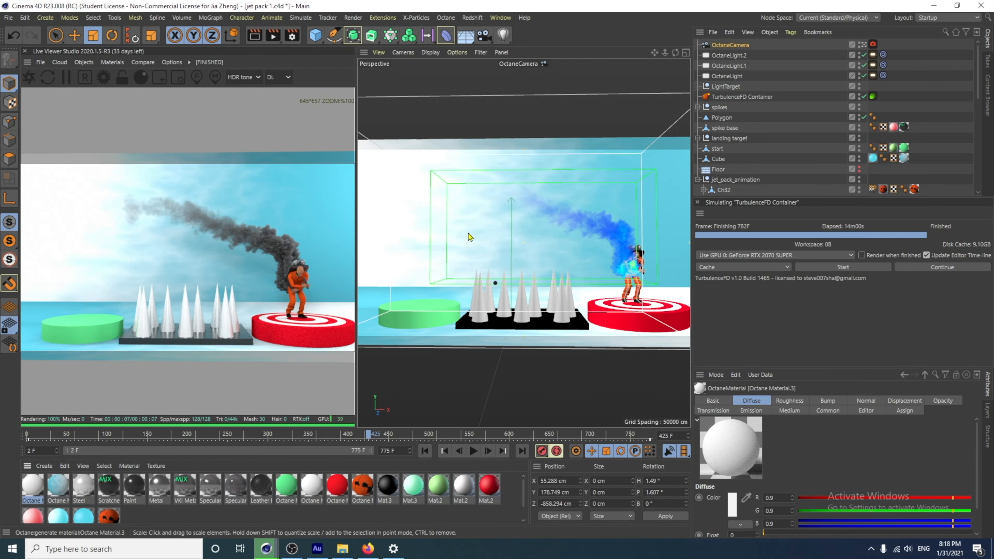
Step: Set the diffuse color of the new white Octane material to blue with H 197°, S 70% and V 91%
double_click(30, 487)
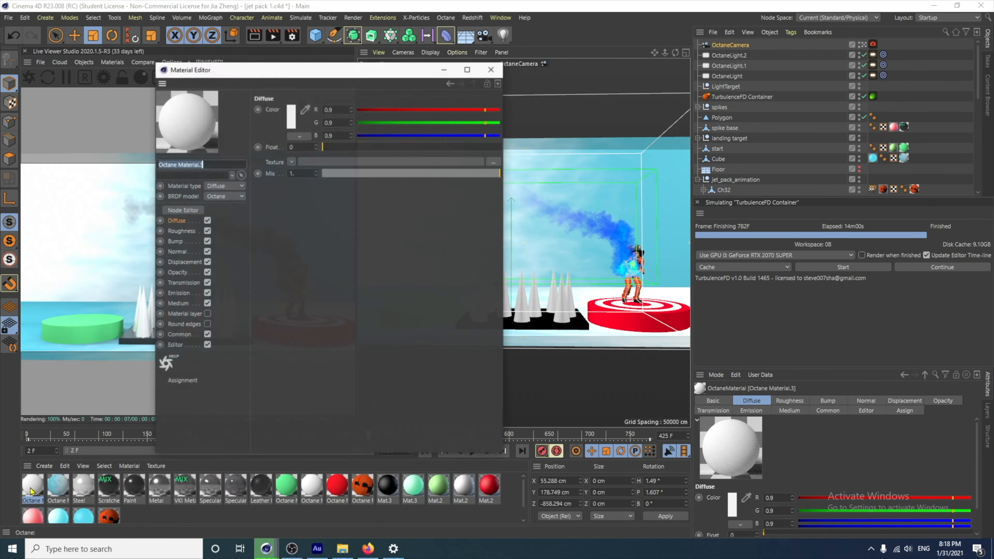
click(322, 118)
click(320, 110)
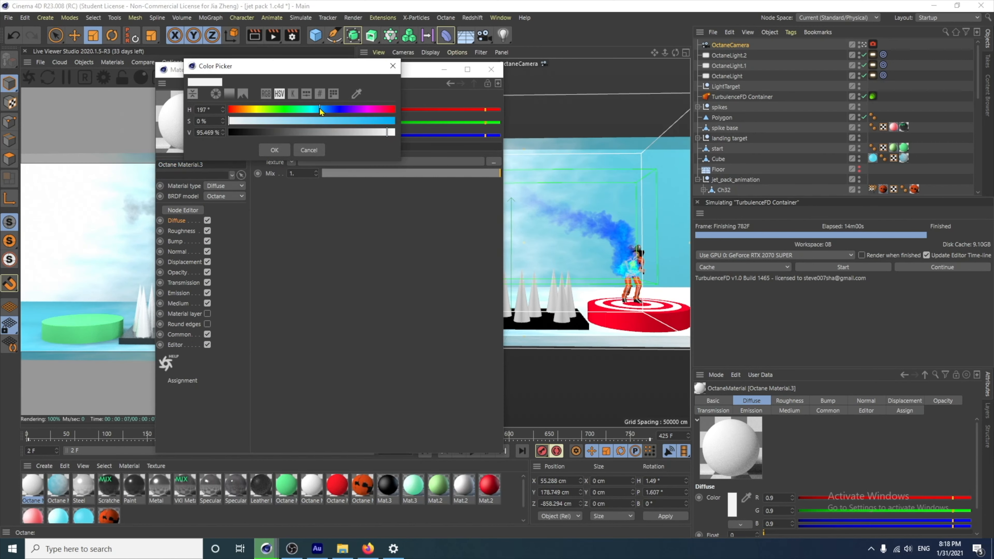
click(345, 120)
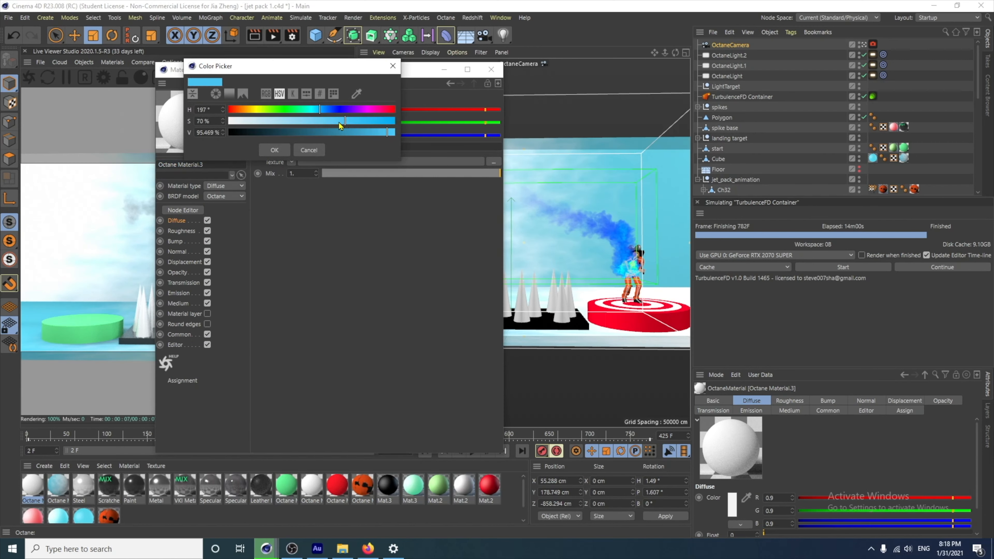
drag(389, 134, 382, 133)
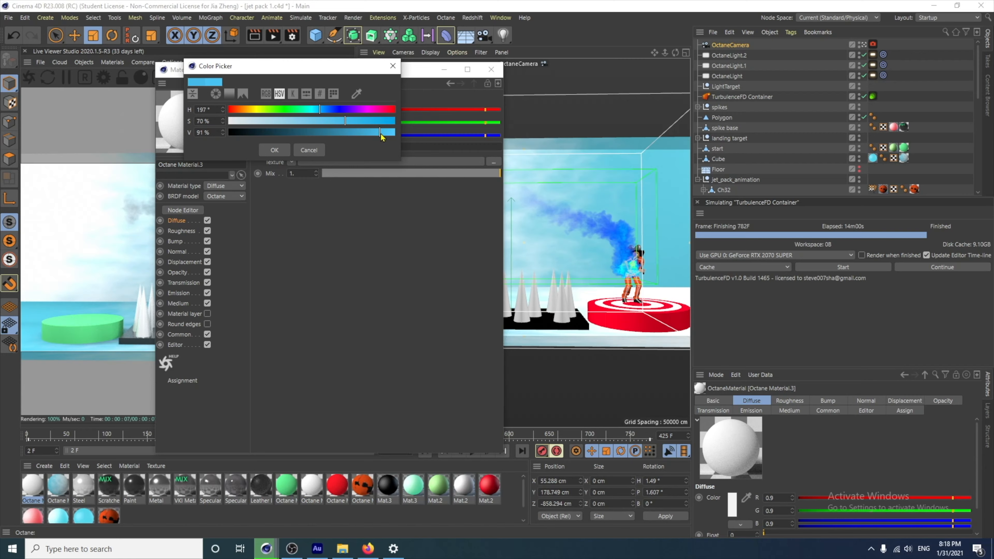
click(273, 149)
click(475, 73)
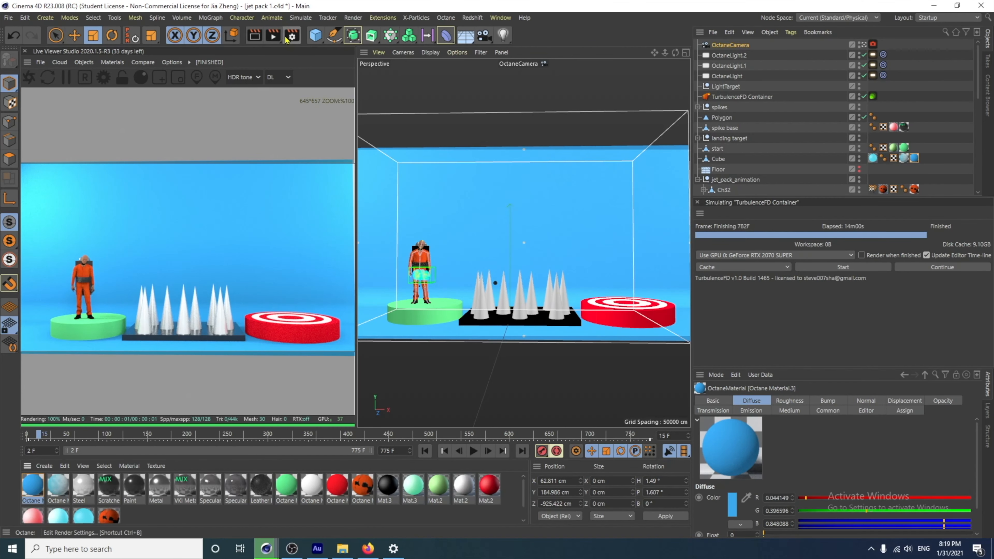
Step: Switch the project's renderer to Octane Renderer and enable the use of all GPUs
click(293, 37)
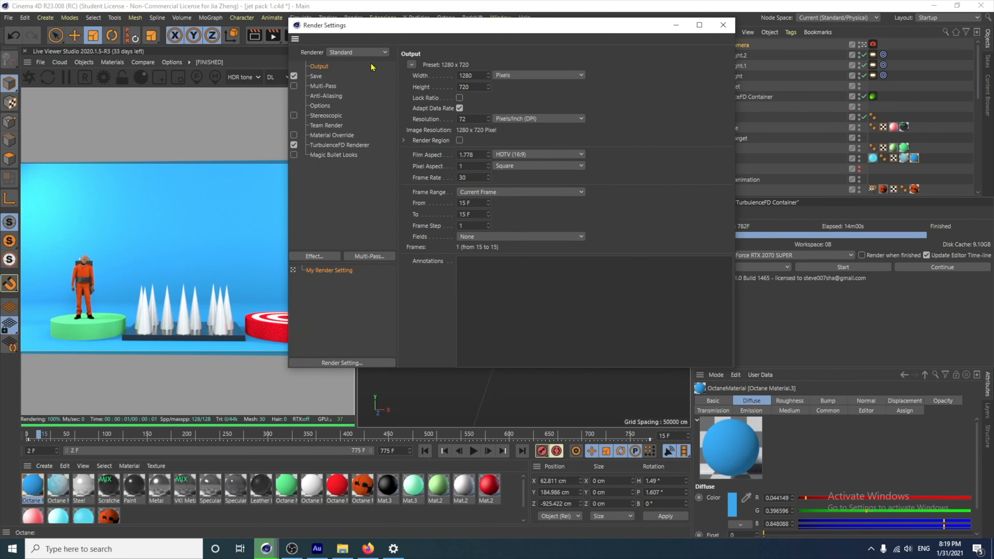
click(355, 54)
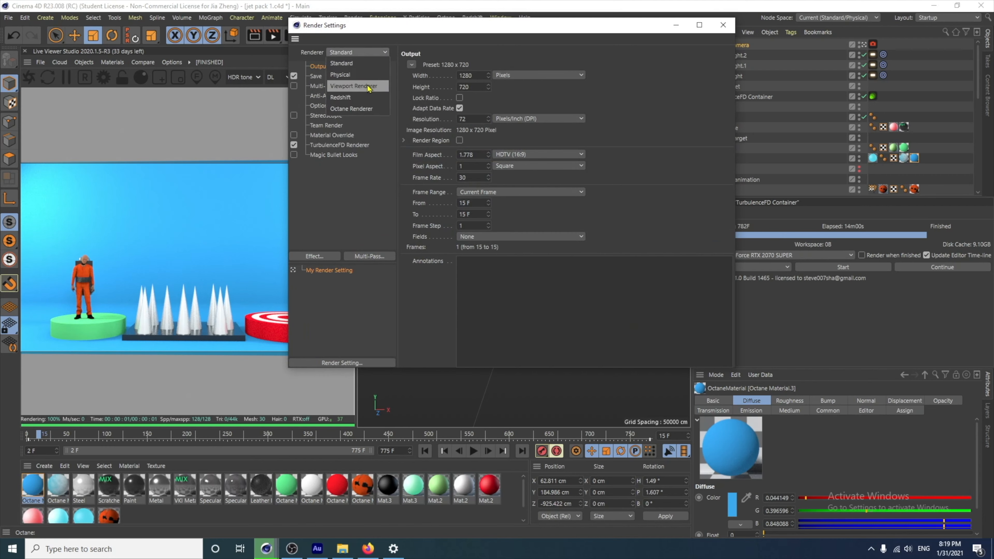
click(363, 110)
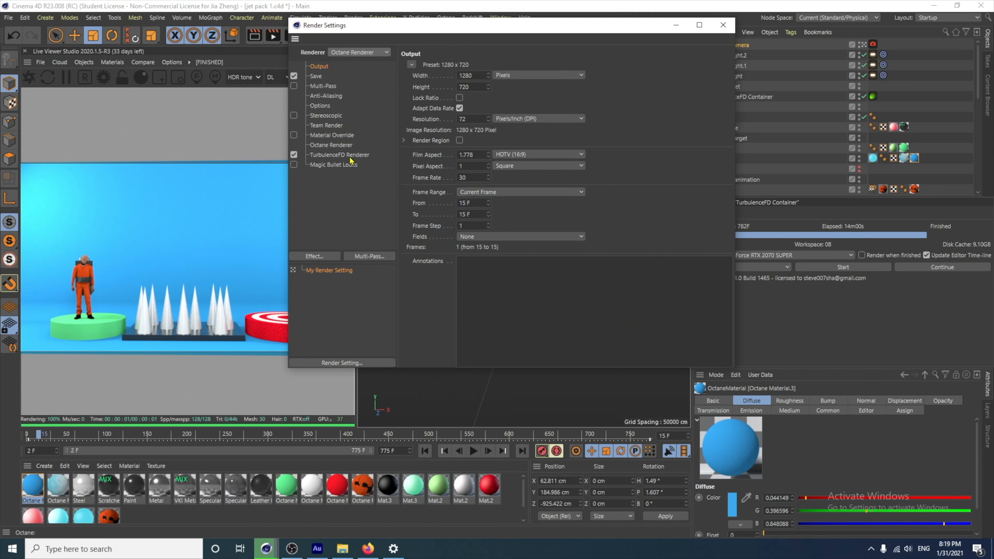
click(332, 146)
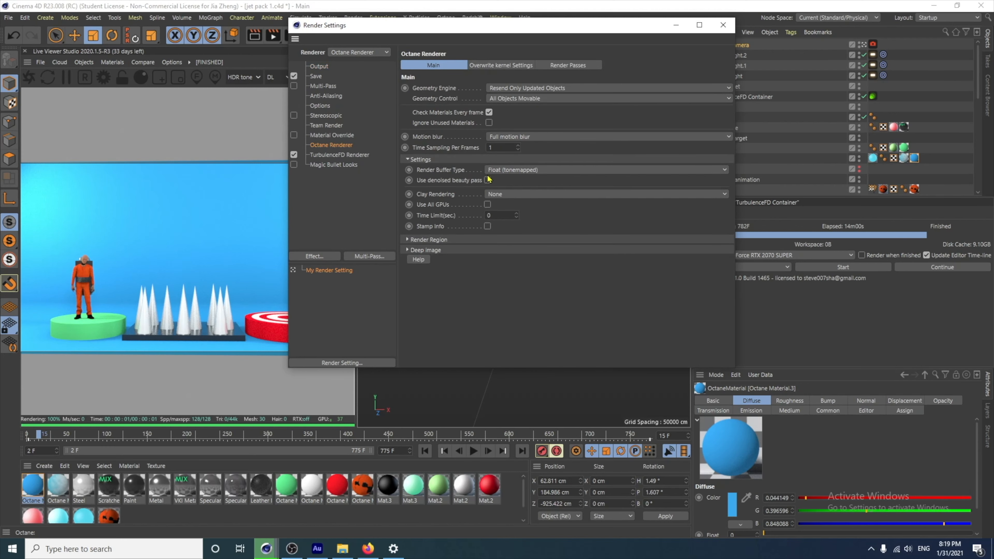
click(488, 205)
Step: Set the render output resolution to 2560 by 1440 pixels
click(319, 66)
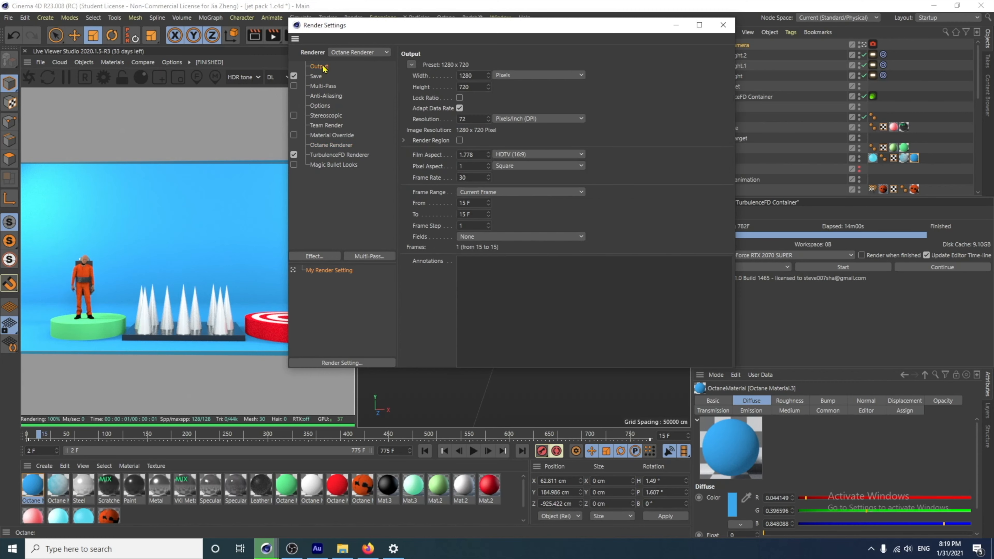
drag(480, 73, 407, 79)
text(1560)
key(Tab)
text(1440)
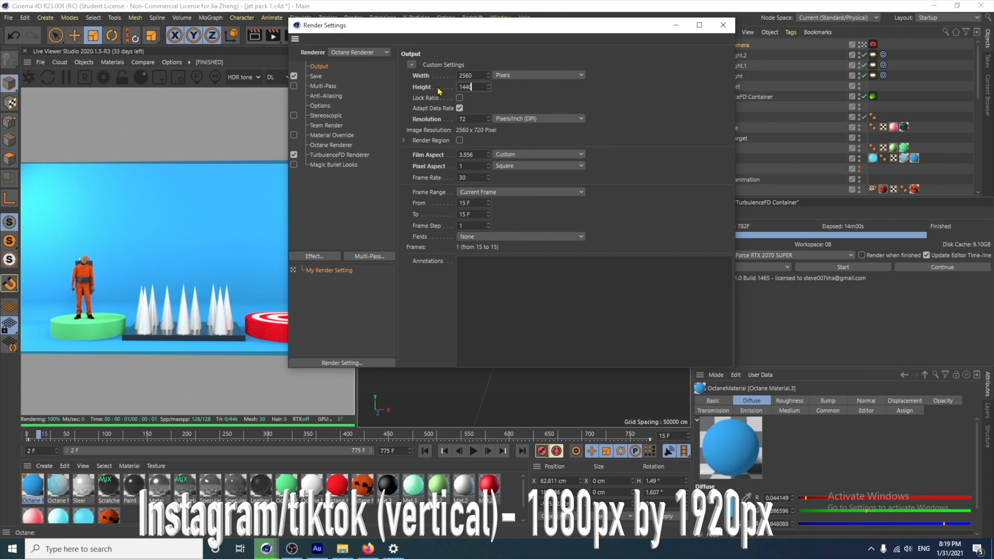
key(Return)
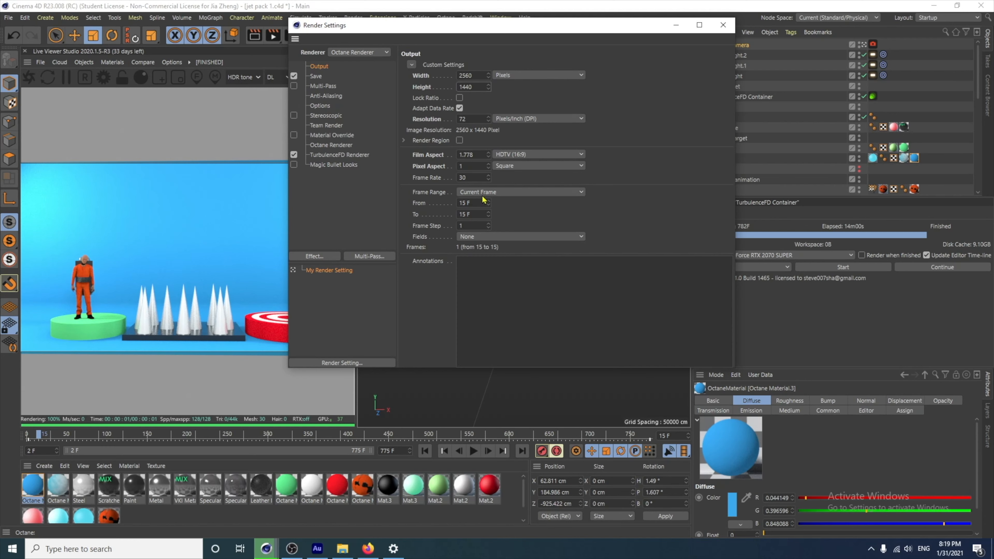
Step: Set the render's frame range to run from frame 2 to frame 775
double_click(478, 204)
text(2)
key(Return)
double_click(474, 215)
text(775)
key(Return)
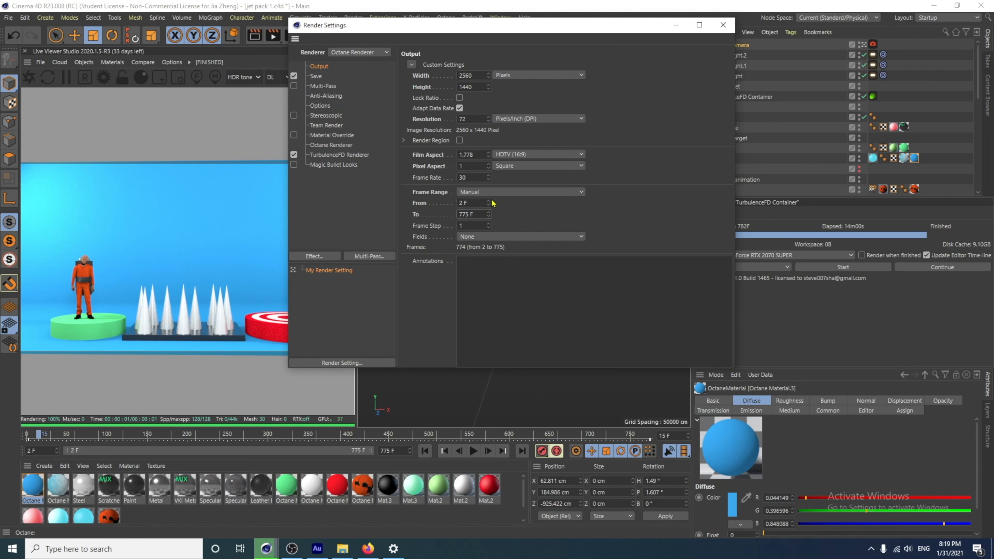
Step: Set the render's save path to a new desktop folder "jet pack octane" with the file name "jep pack octane png"
click(320, 76)
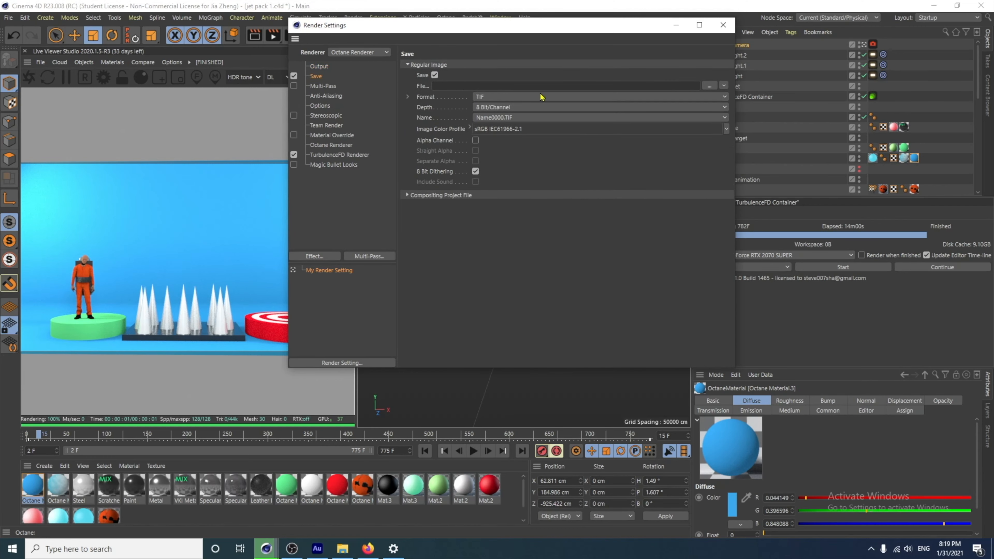
click(709, 86)
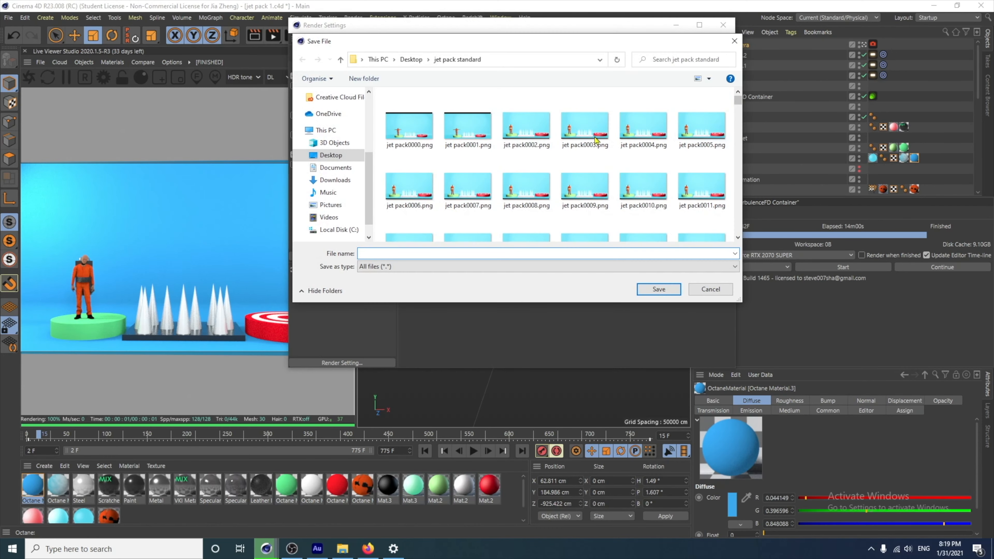
click(411, 59)
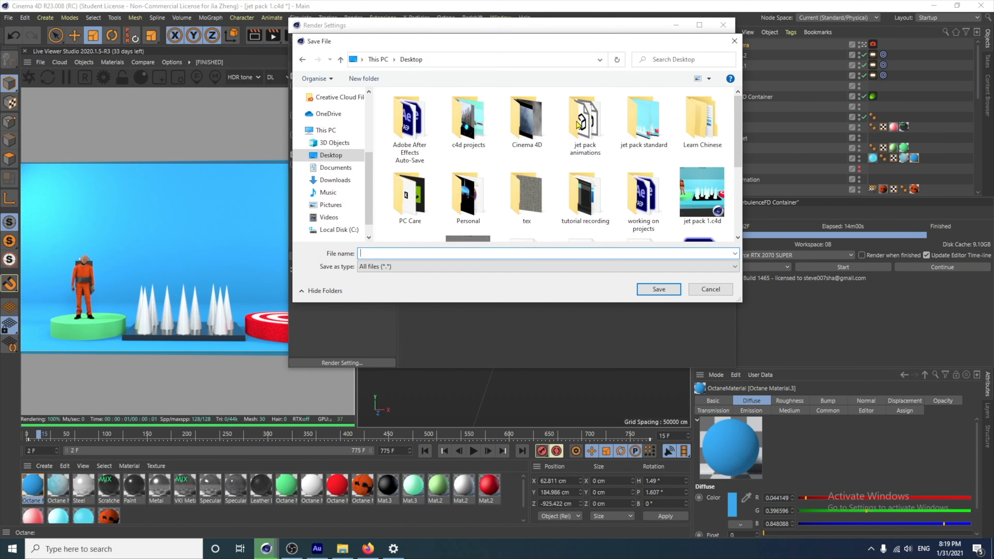
right_click(687, 157)
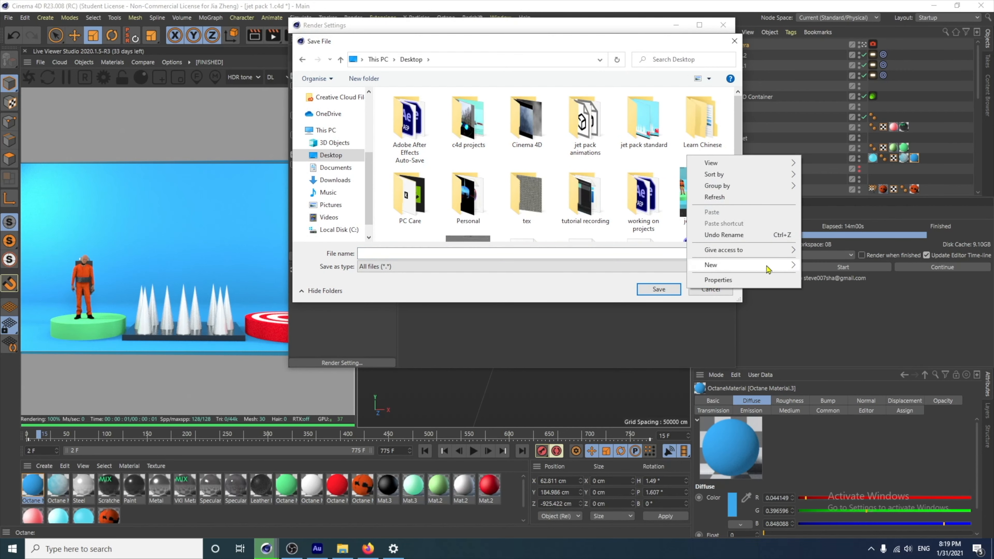
mouse_move(768, 269)
click(813, 266)
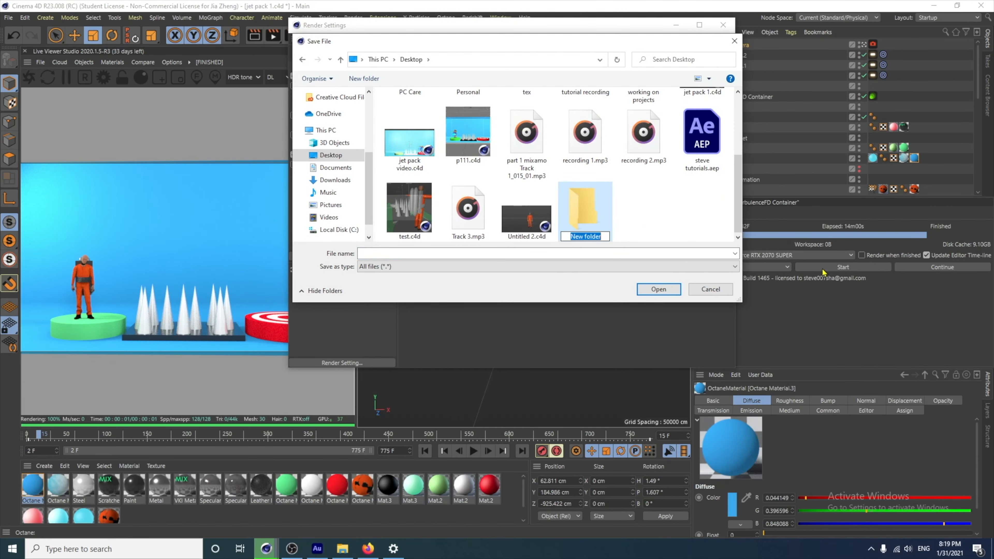
text(jet pack octane\jep pack octane png)
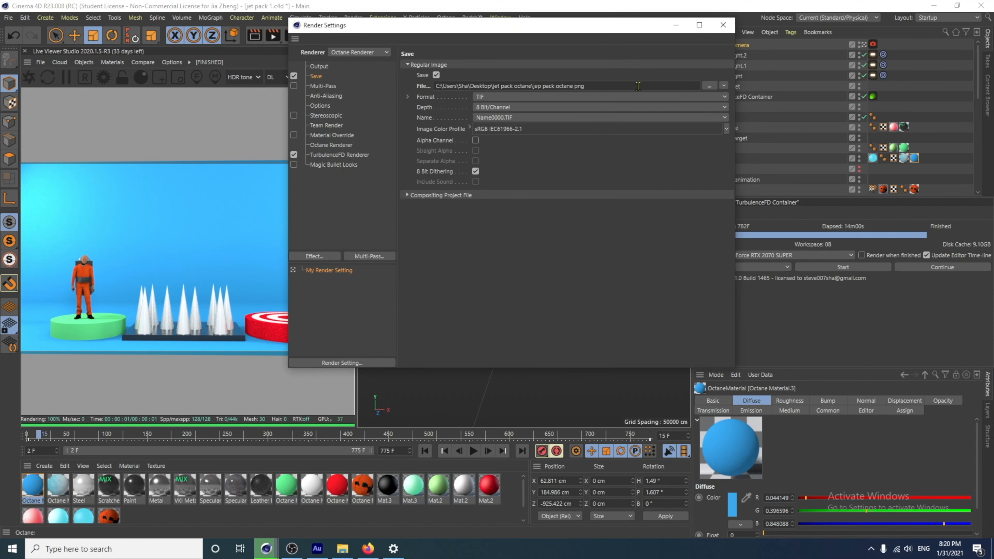
Step: Choose PNG as the saved image format and close the render settings
click(723, 97)
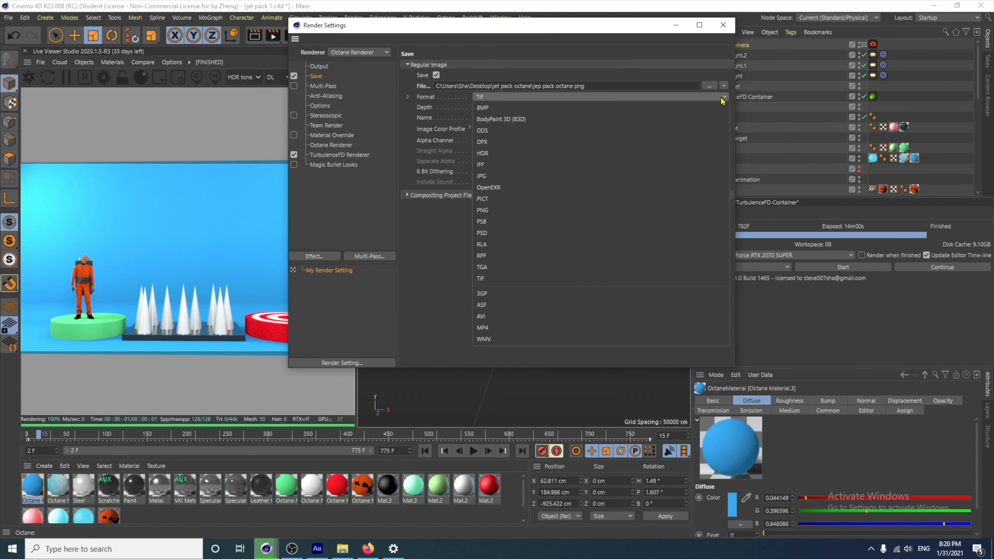
click(528, 210)
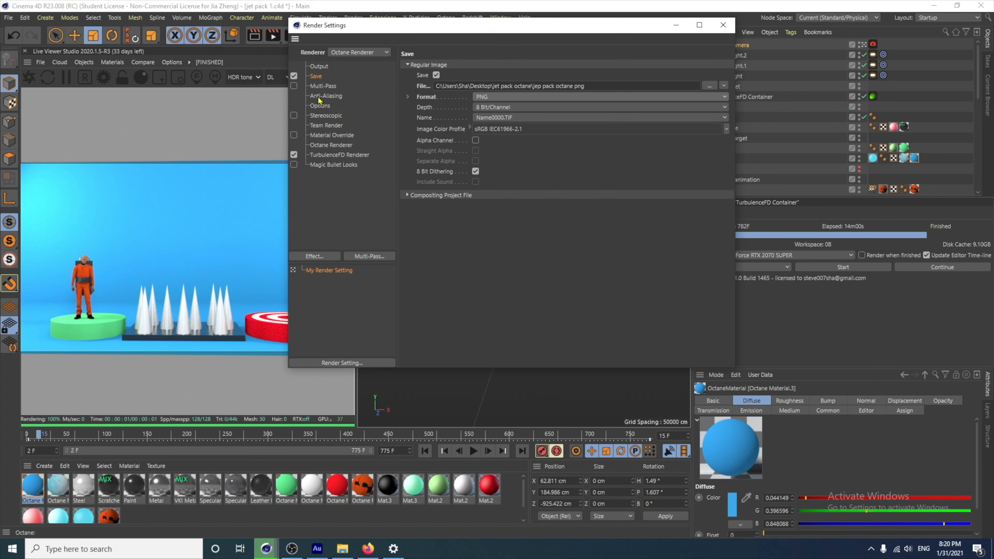
click(723, 24)
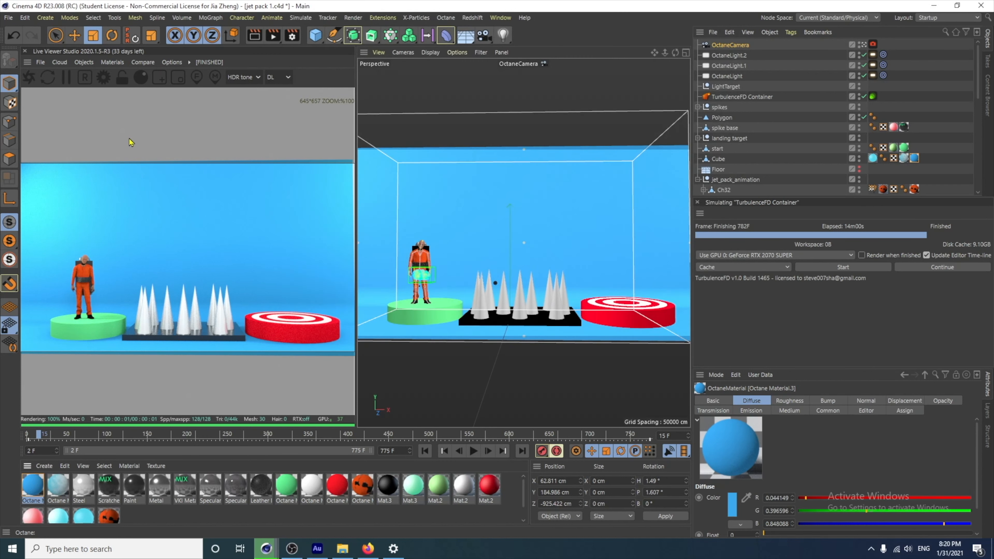
Step: Set the max samples of Octane's Directlighting kernel to 400
click(106, 77)
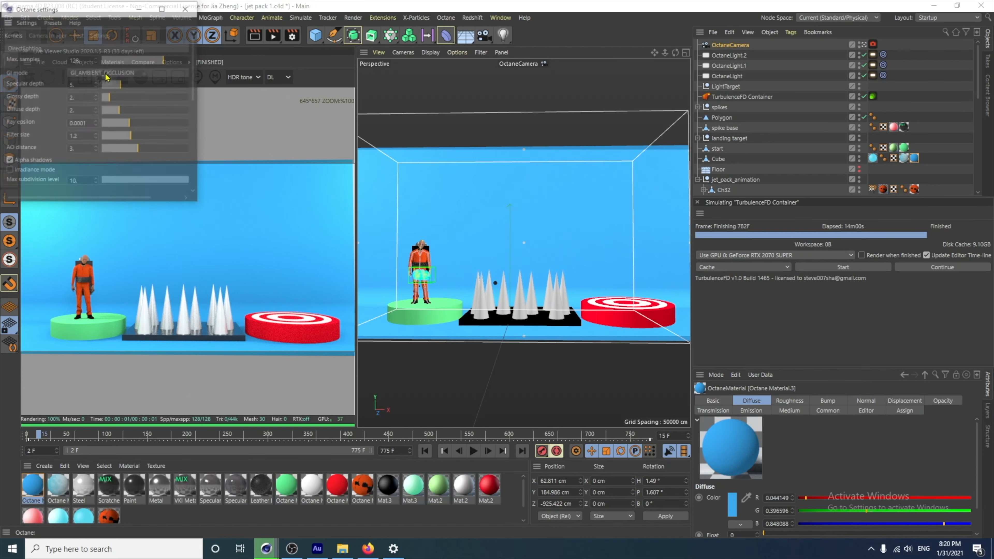
drag(129, 29, 674, 290)
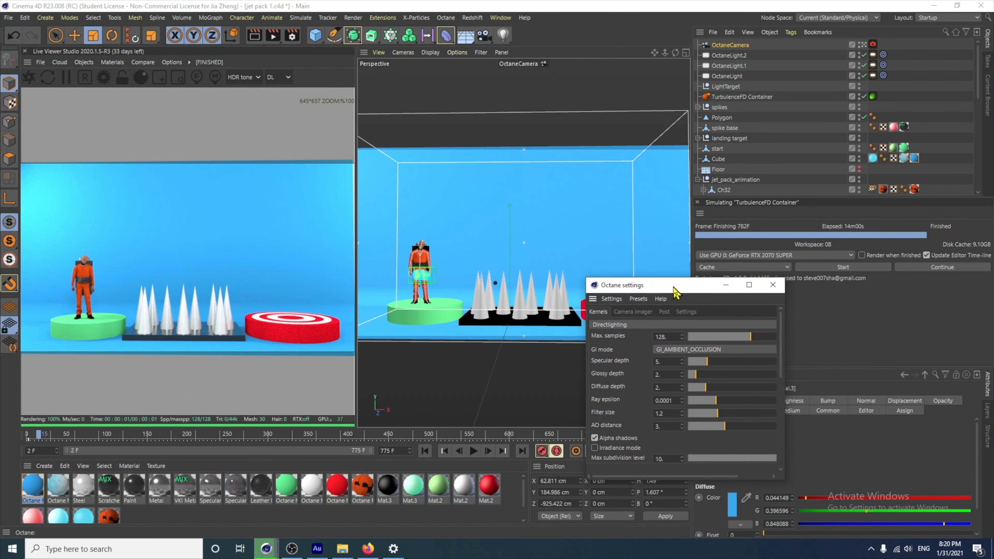
click(662, 325)
click(640, 346)
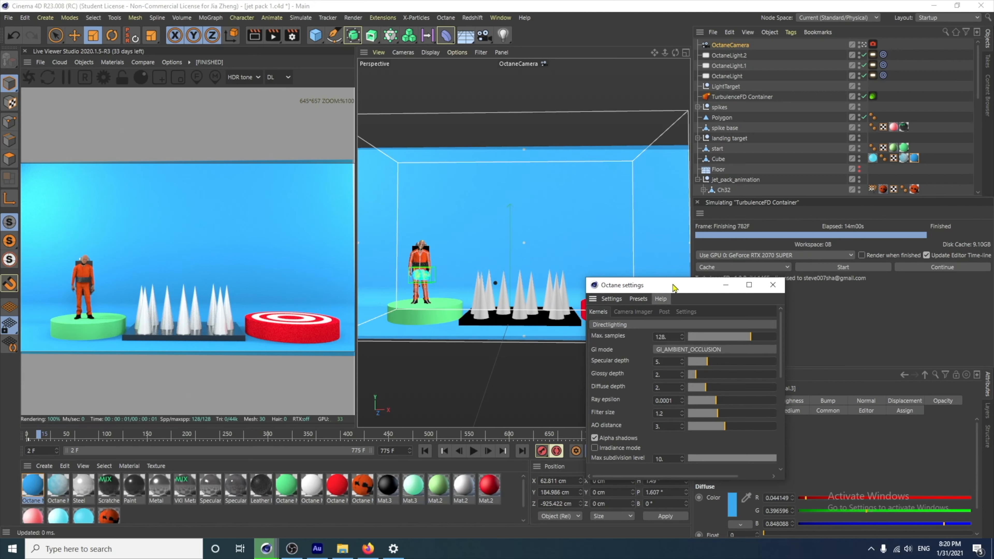
drag(673, 288, 658, 257)
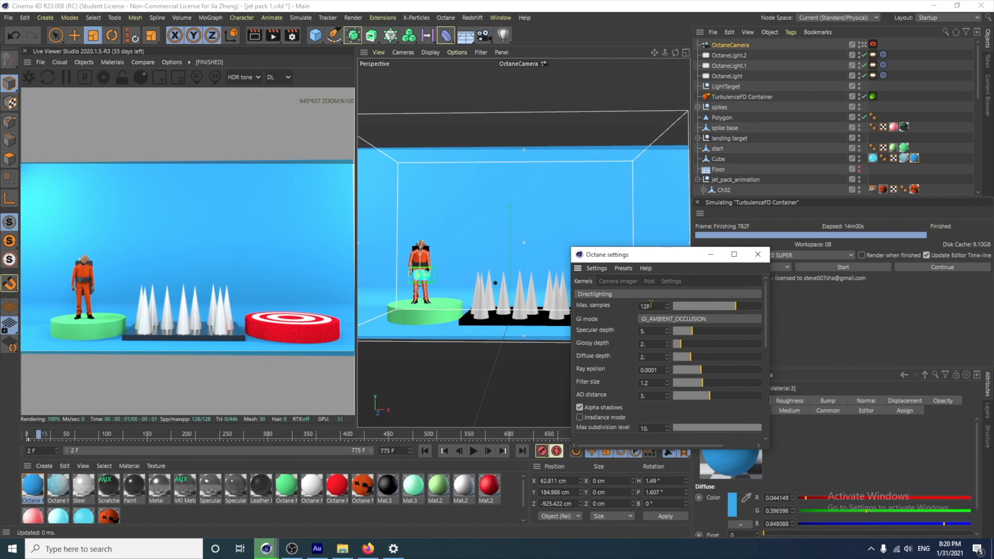
drag(651, 304, 598, 309)
text(400)
key(Return)
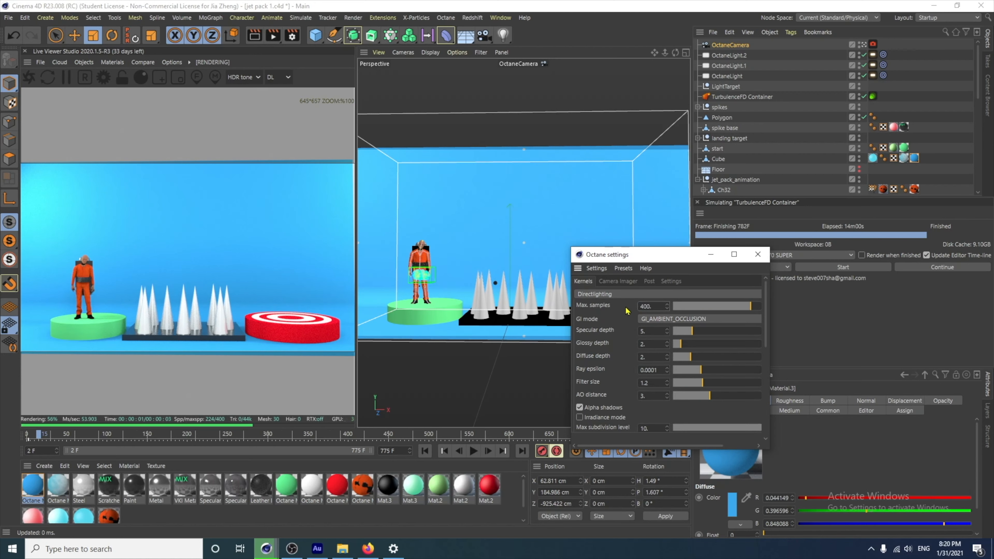
Step: Set the kernel's specular depth and glossy depth to 4, and look through the remaining kernel options
drag(651, 331, 619, 348)
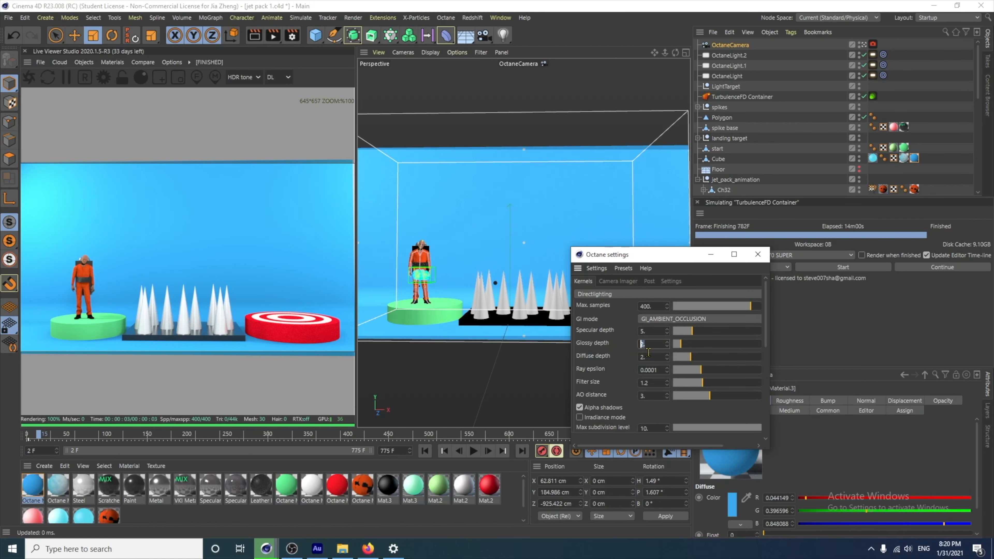
text(4)
key(Return)
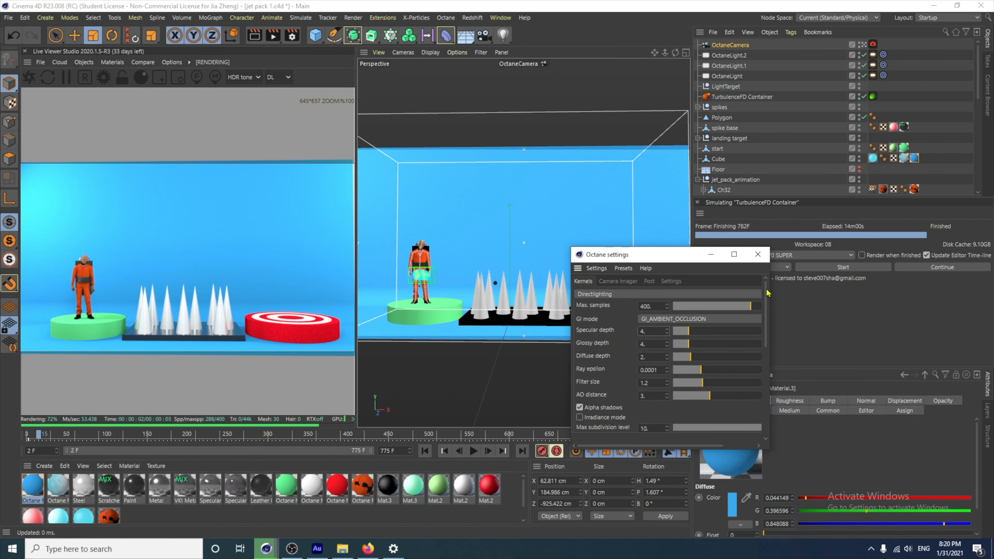
scroll(765, 301, down, 1)
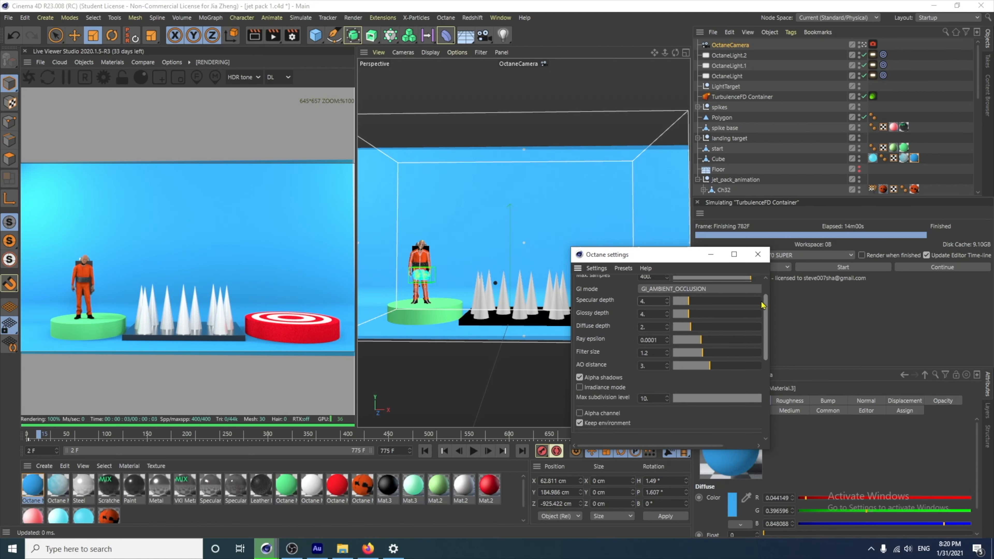
scroll(763, 305, down, 1)
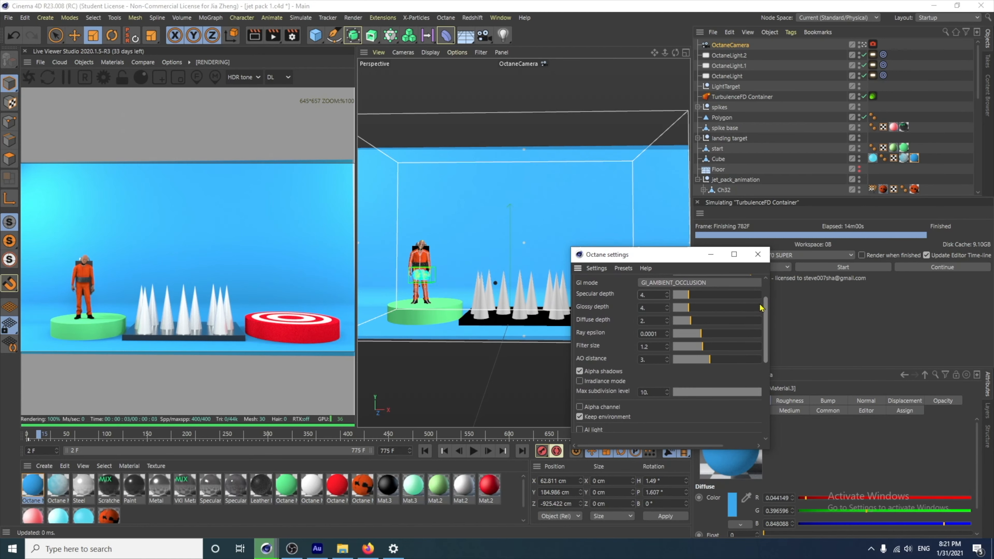
Step: Enable adaptive sampling in the Directlighting kernel, review the kernel's other options, and close the Octane settings
scroll(760, 308, down, 8)
click(579, 396)
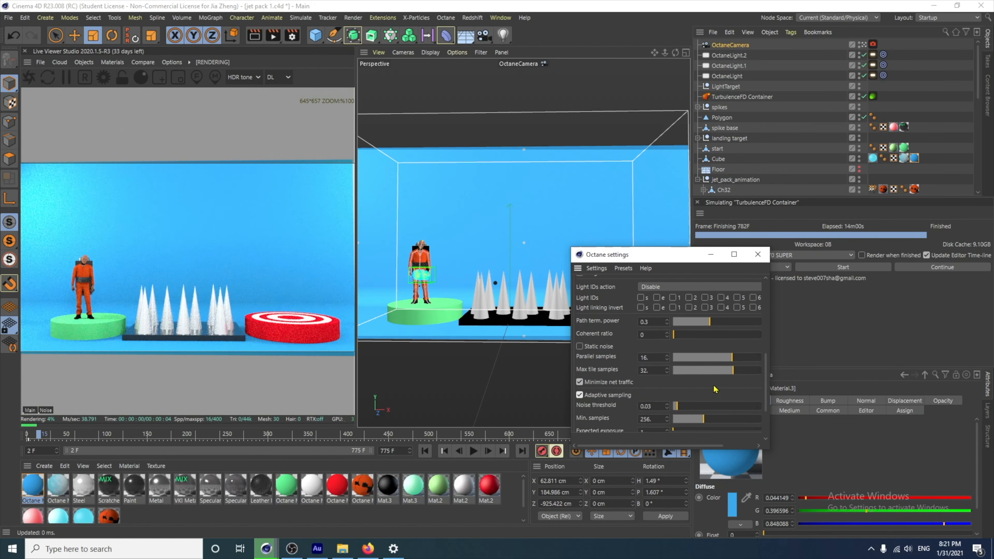
drag(763, 394, 764, 323)
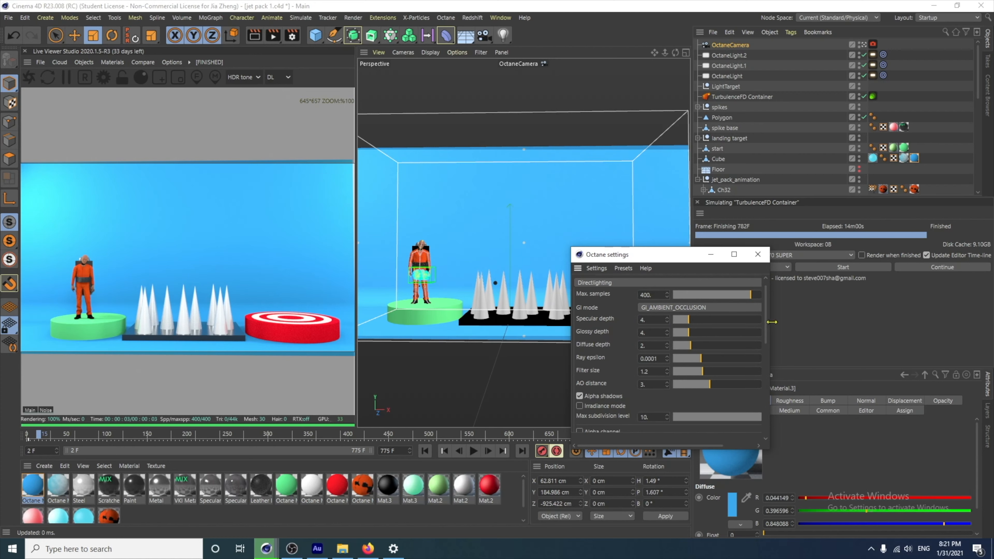
drag(765, 321, 760, 402)
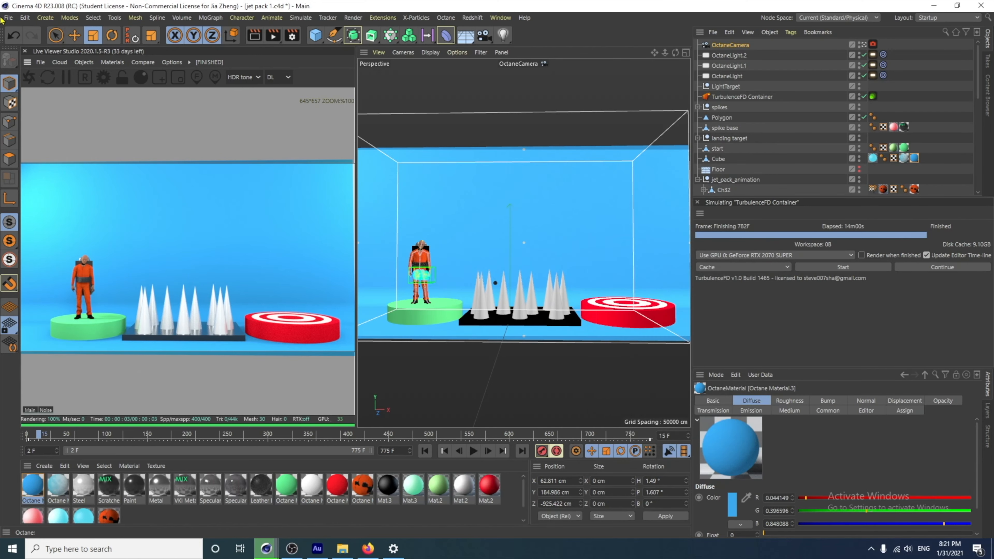
Step: Save the project and start rendering the animation to the Picture Viewer
click(8, 17)
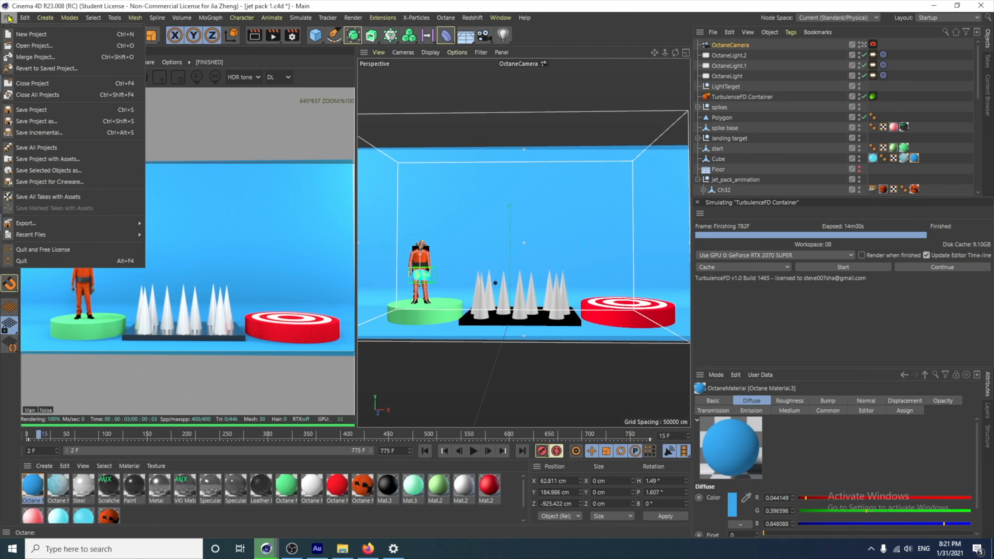
click(24, 110)
click(273, 36)
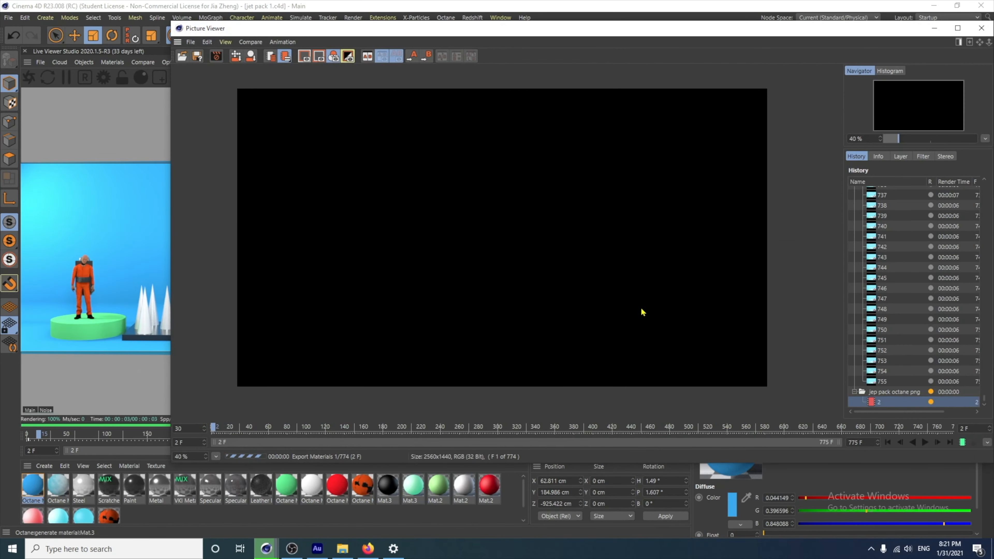
scroll(633, 315, down, 1)
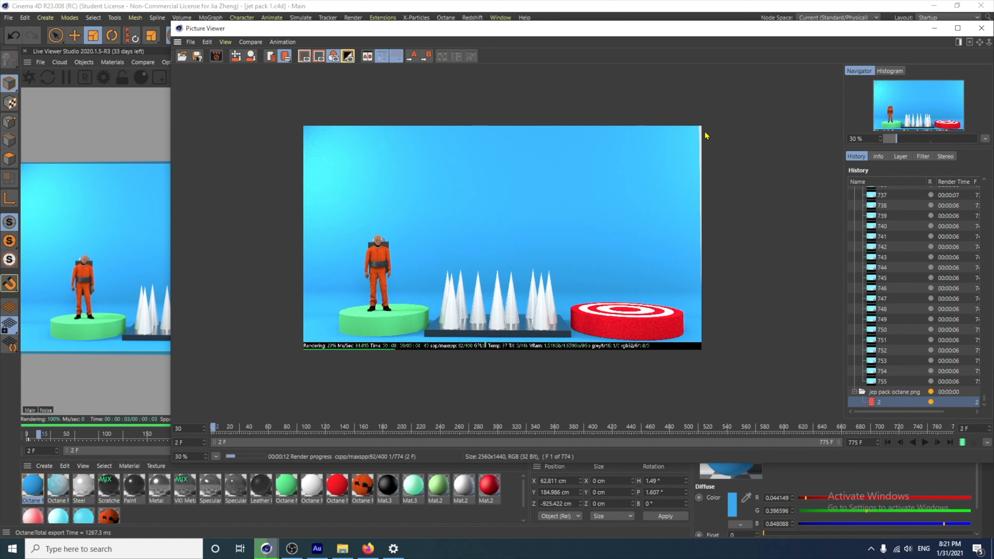
Step: Stop the running render, close the Picture Viewer, and start the animation render again
click(981, 28)
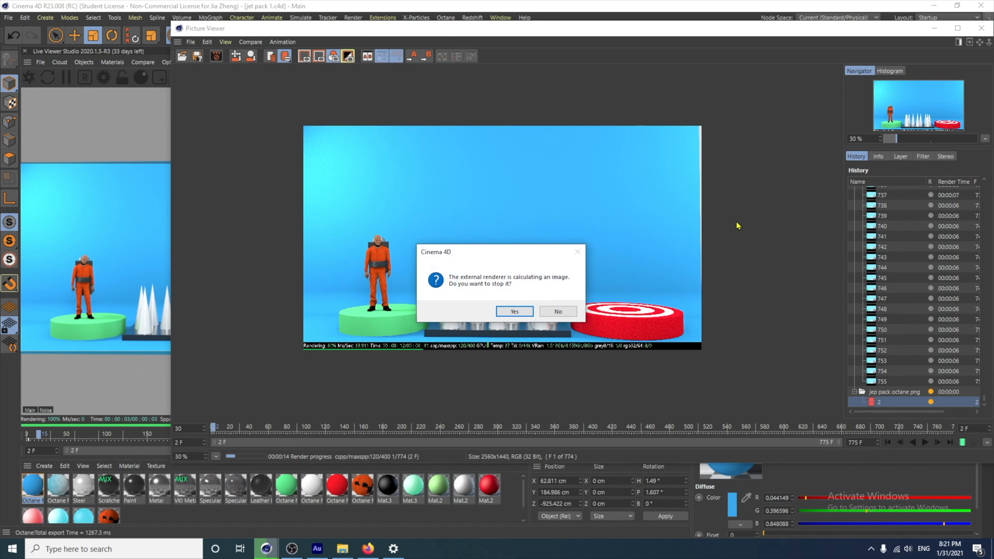
click(515, 312)
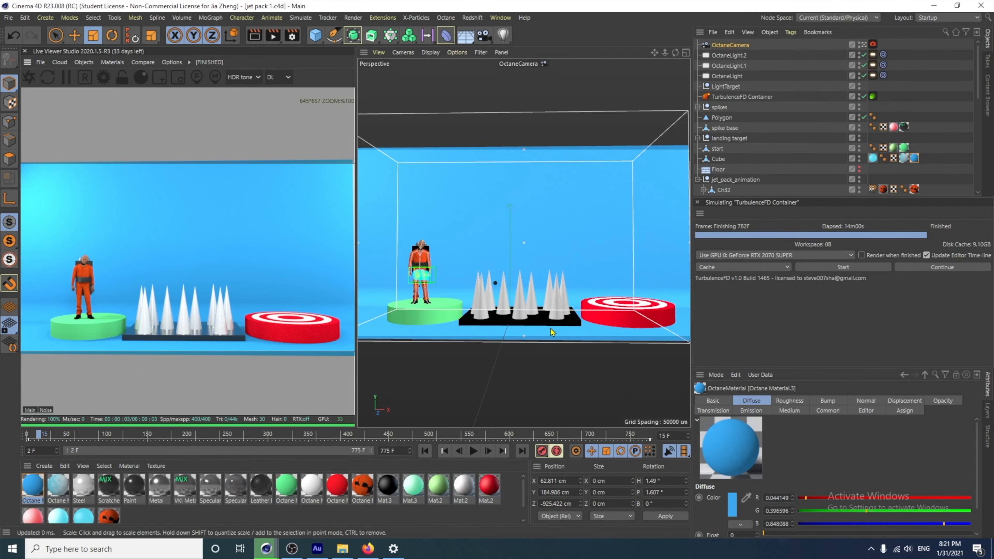
click(273, 36)
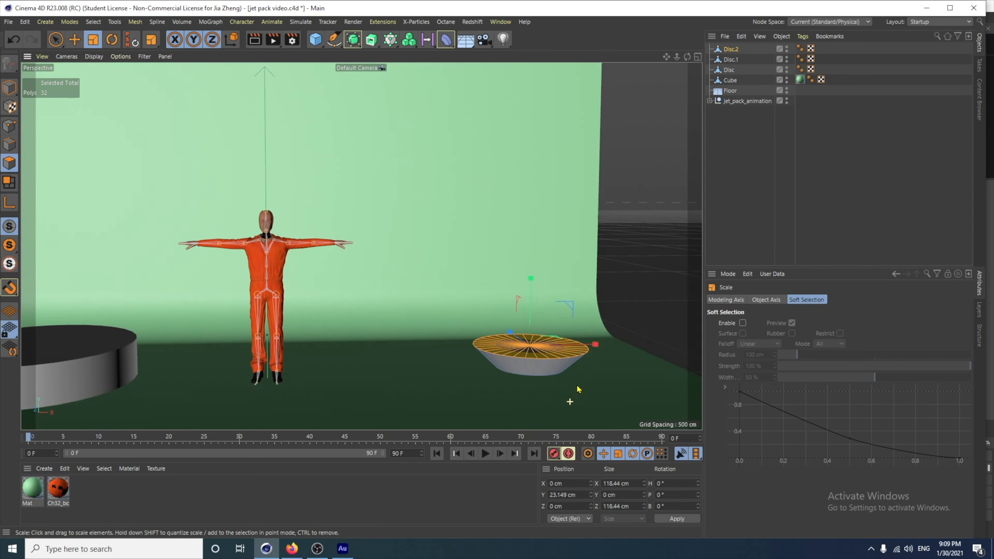
alt+drag(579, 389, 580, 388)
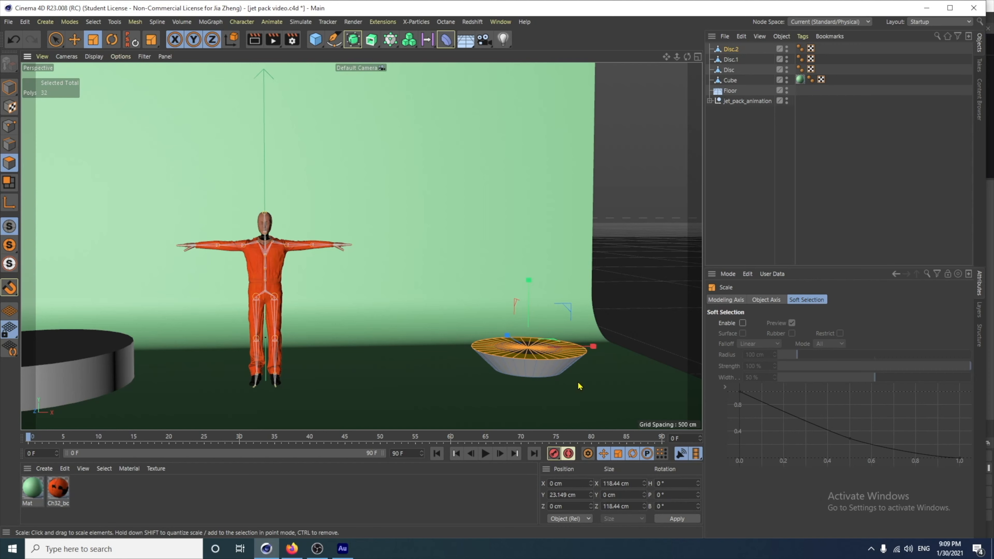
key(e)
drag(592, 346, 440, 347)
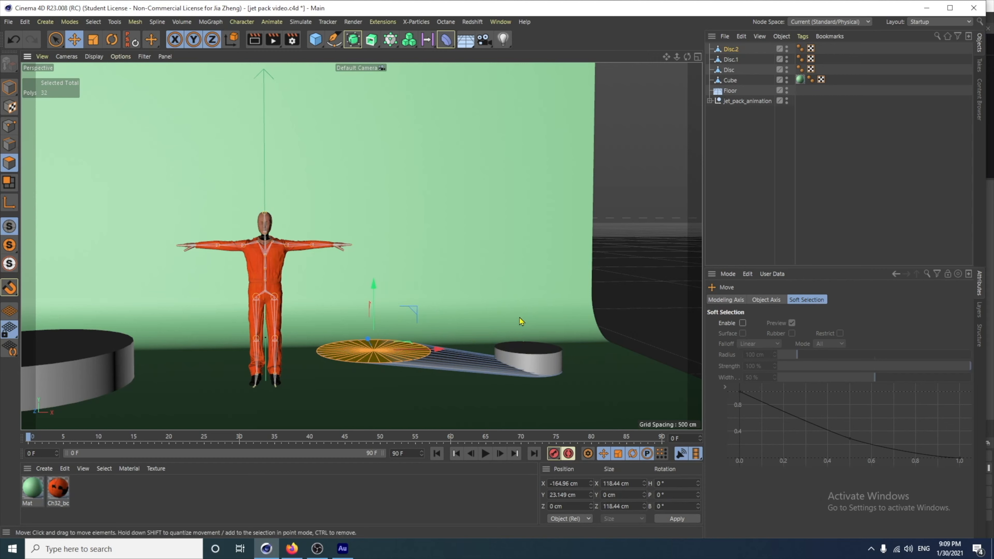
key(ctrl+z)
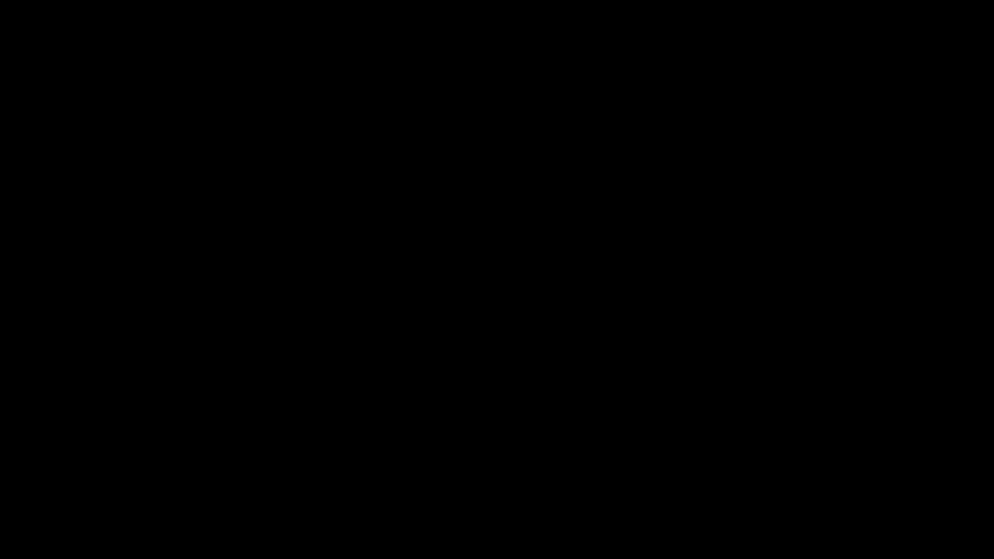